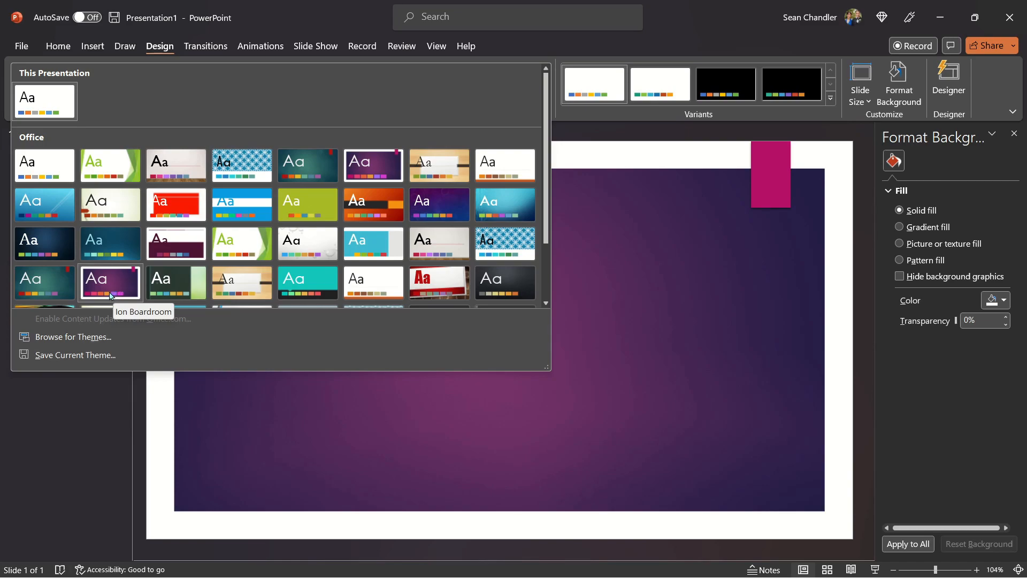
# Apply the Ion Boardroom theme to the presentation and dismiss the Designer suggestions
pyautogui.click(106, 283)
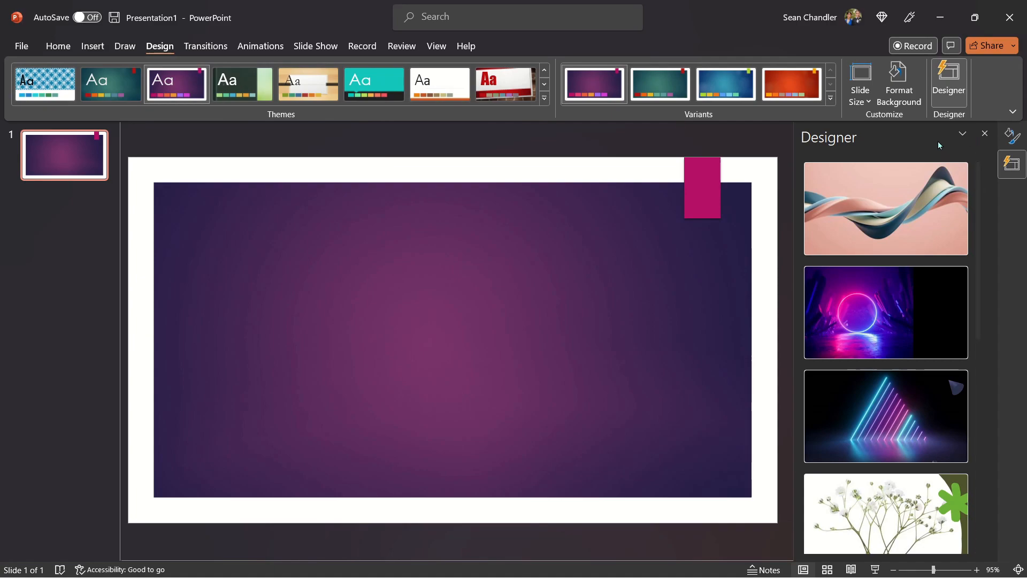
pyautogui.click(960, 136)
pyautogui.click(833, 141)
pyautogui.scroll(-5, 891, 391)
pyautogui.scroll(5, 891, 391)
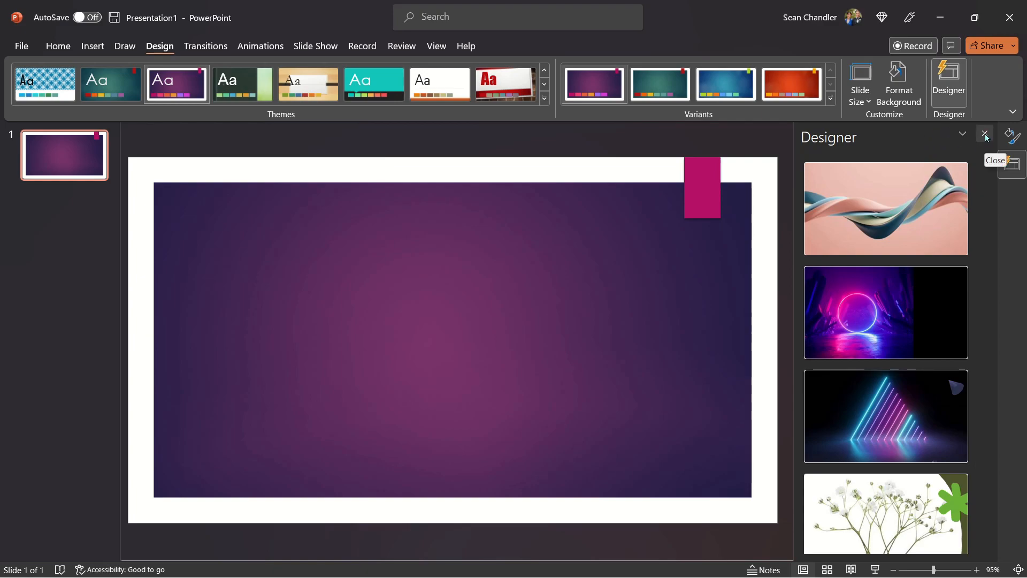
pyautogui.click(964, 133)
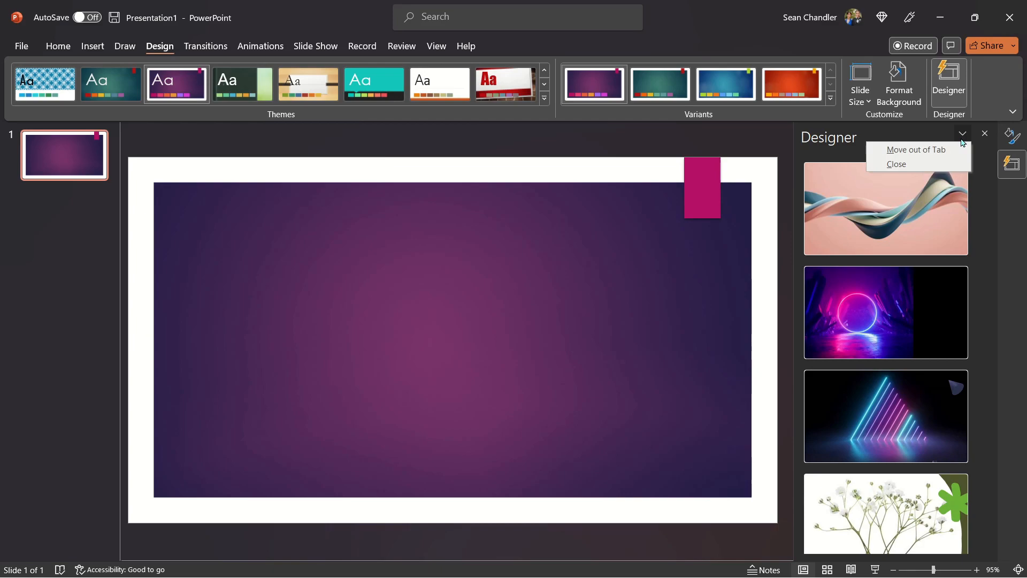
pyautogui.click(921, 162)
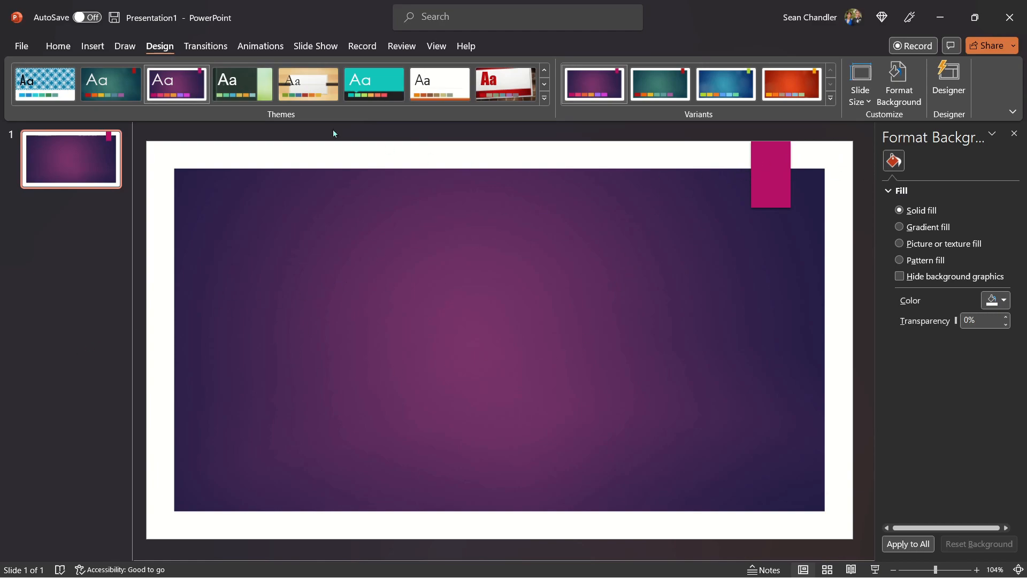
# Try the neighbouring green theme, return to purple Ion Boardroom, and hide the slide's background graphics
pyautogui.click(249, 91)
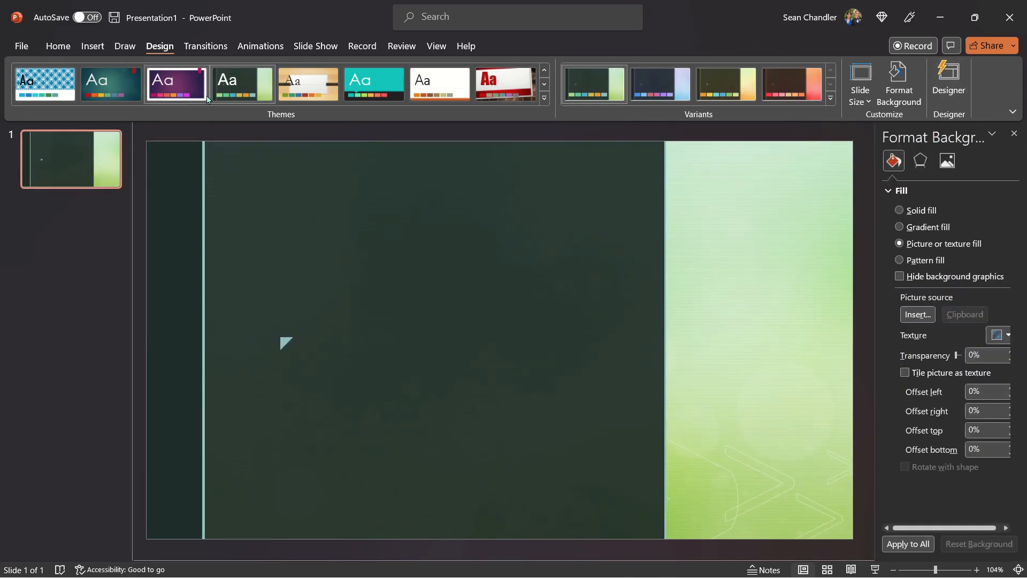
pyautogui.click(181, 86)
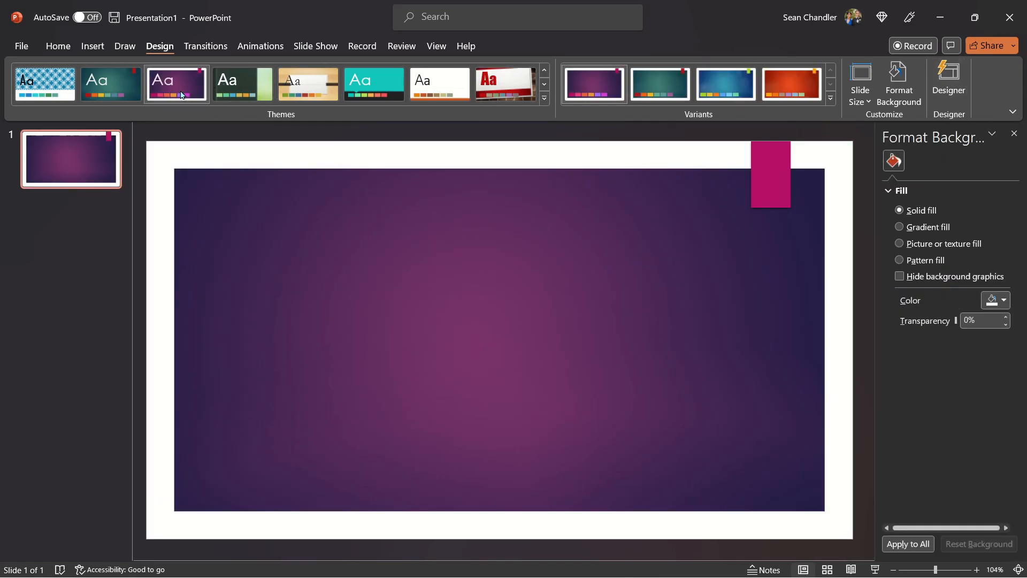
pyautogui.click(900, 277)
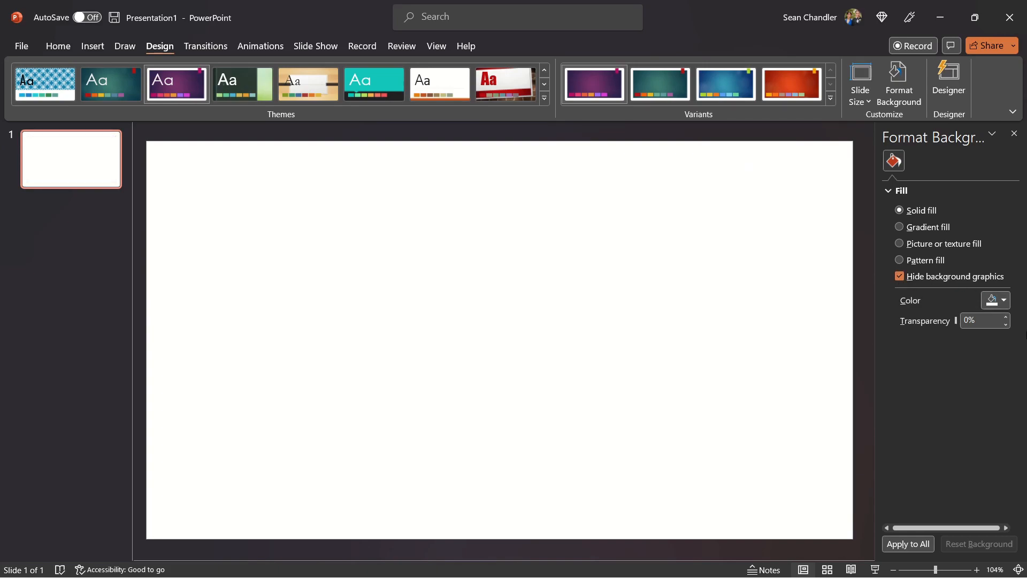
pyautogui.click(994, 301)
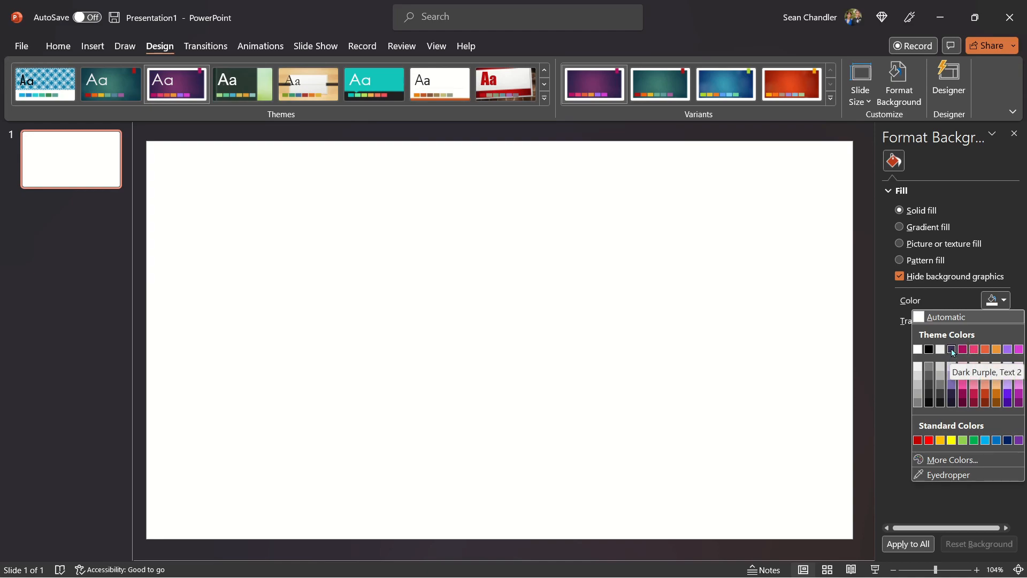
pyautogui.click(788, 266)
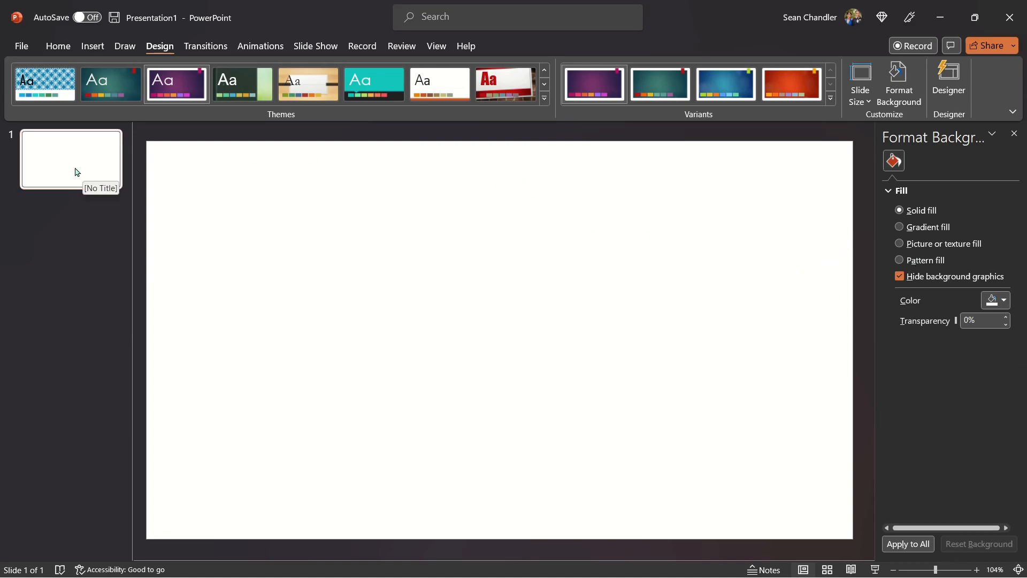
pyautogui.doubleClick(546, 9)
pyautogui.moveTo(709, 34); pyautogui.dragTo(845, 215)
pyautogui.doubleClick(845, 214)
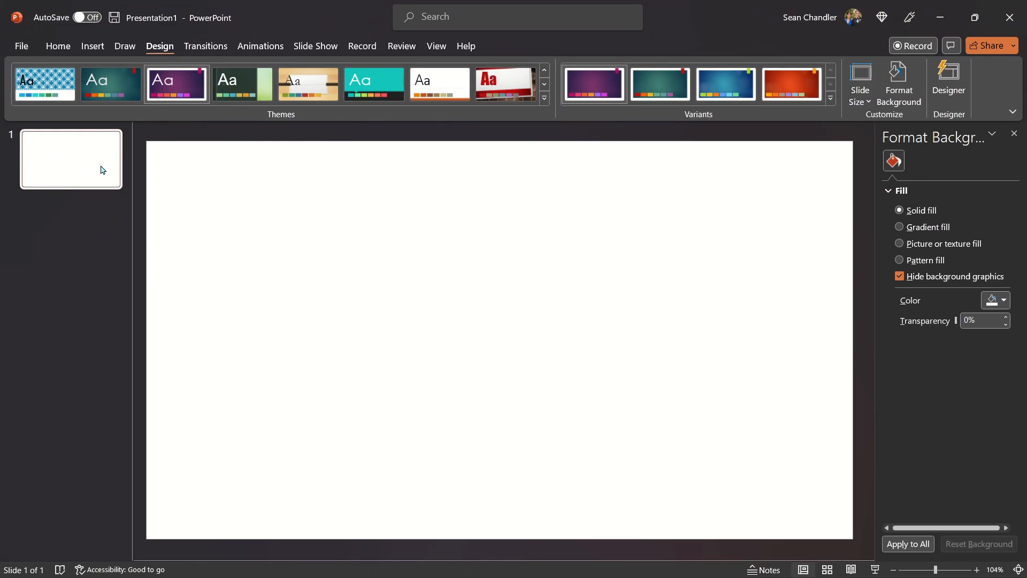
# Add four more slides after the first slide
pyautogui.hotkey('ctrl', 'v')
pyautogui.hotkey('ctrl', 'v')
pyautogui.hotkey('ctrl', 'v')
pyautogui.hotkey('ctrl', 'v')
# Hide the background graphics on slides 2 to 5
pyautogui.click(76, 233)
pyautogui.keyDown('shift'); pyautogui.click(69, 412); pyautogui.keyUp('shift')
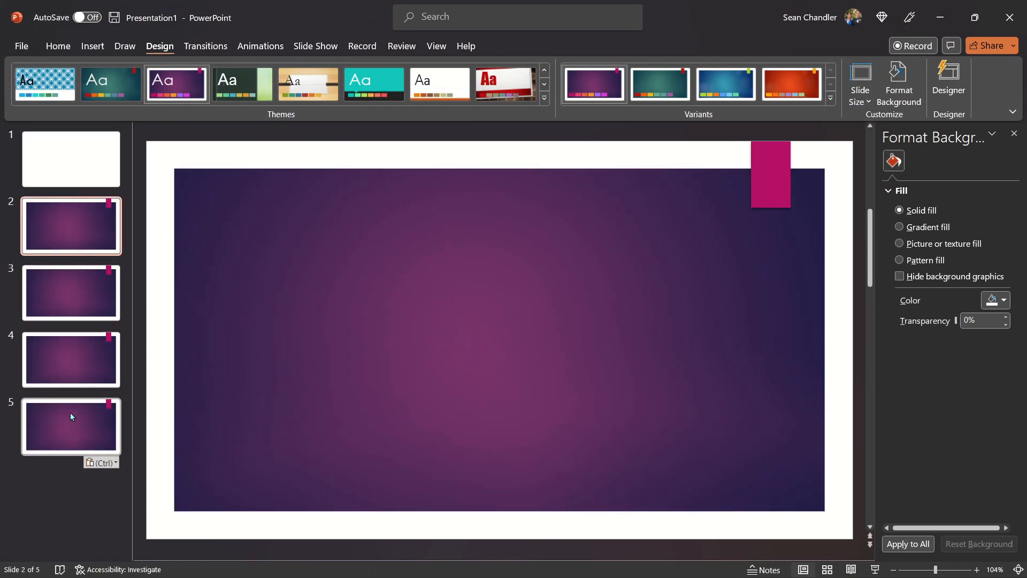
pyautogui.click(900, 276)
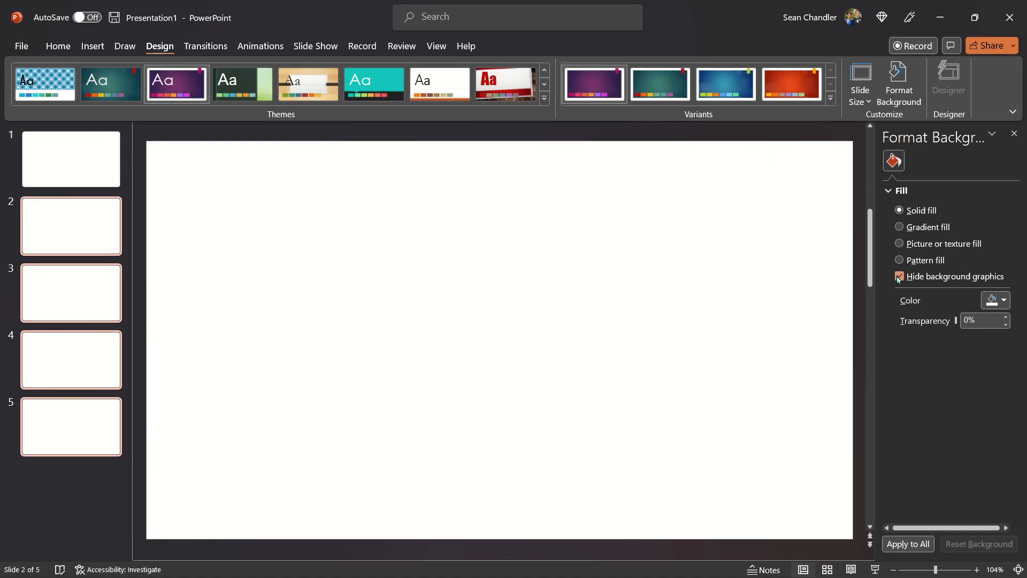
# Fill the background of all five slides with the solid light gray theme color
pyautogui.click(69, 161)
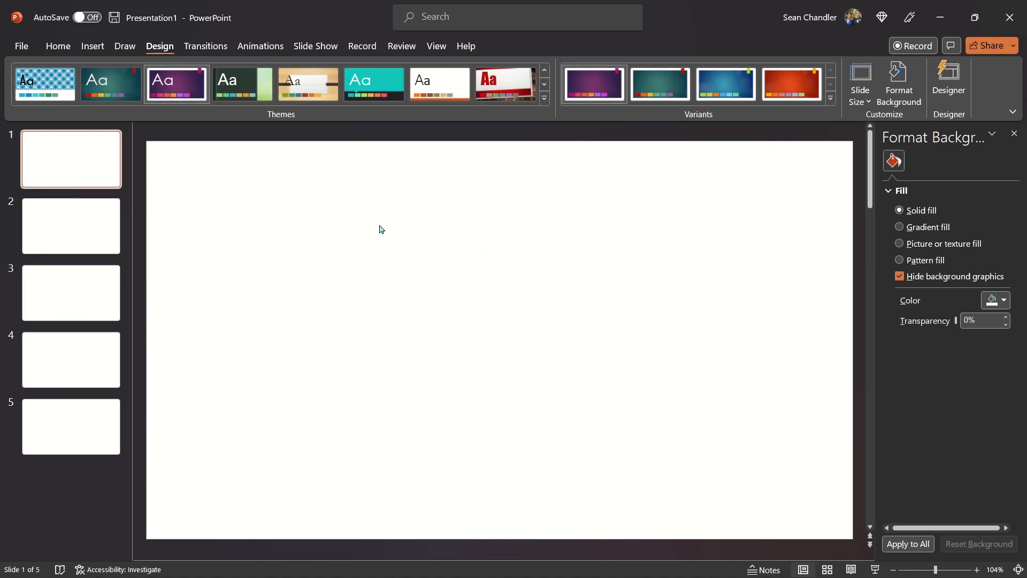
pyautogui.keyDown('shift'); pyautogui.click(71, 426); pyautogui.keyUp('shift')
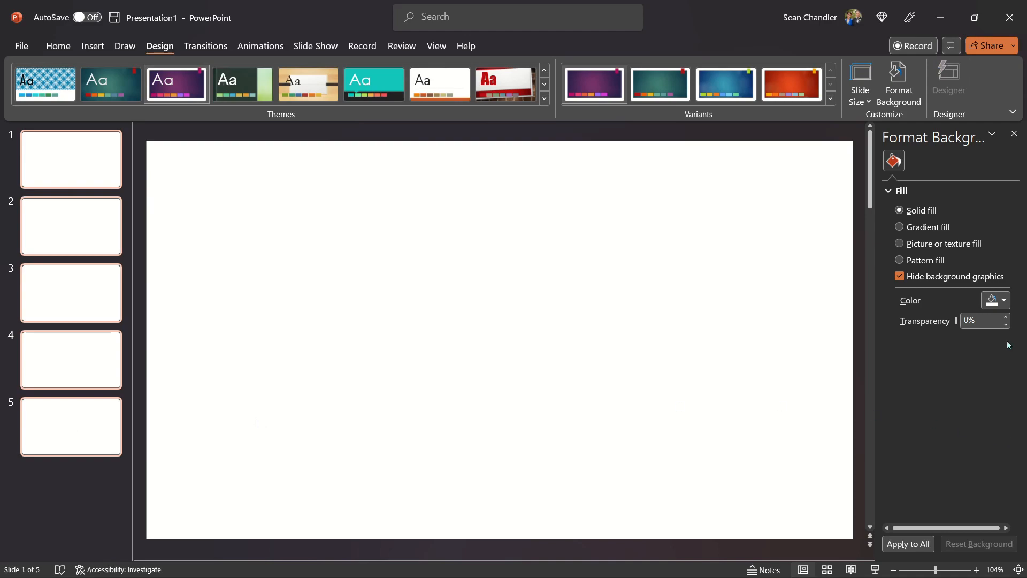
pyautogui.click(1000, 300)
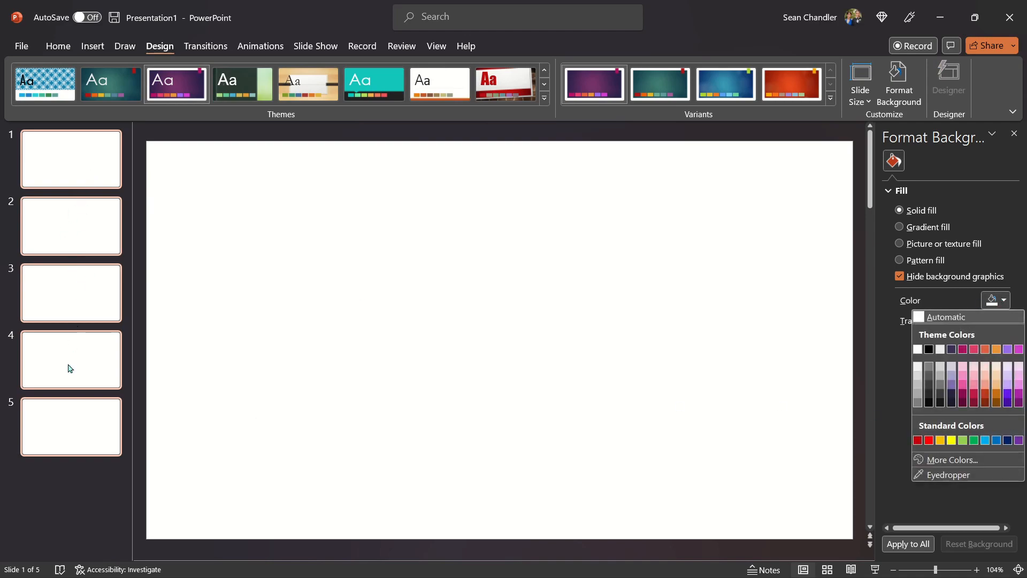
pyautogui.click(940, 349)
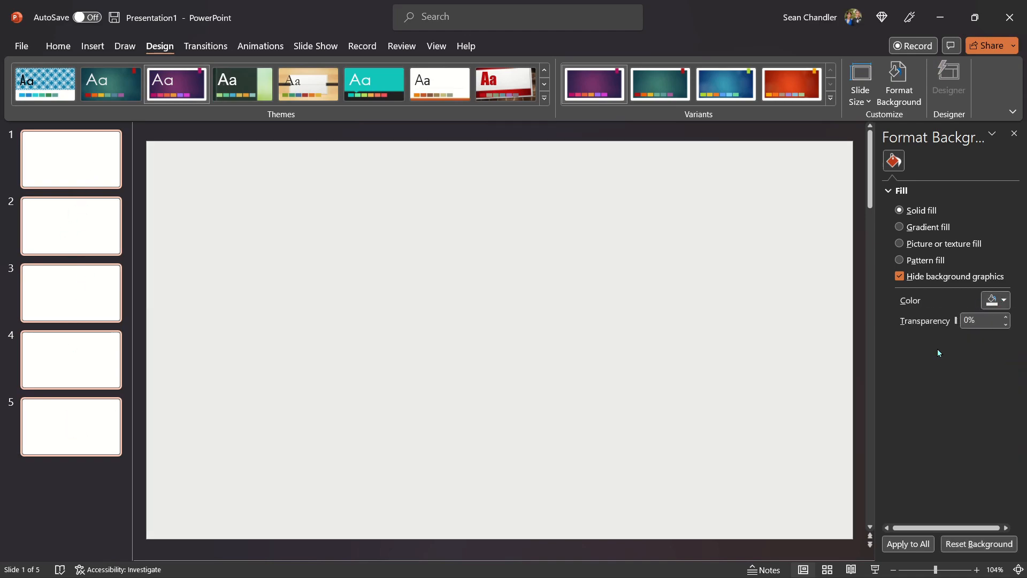
pyautogui.click(208, 190)
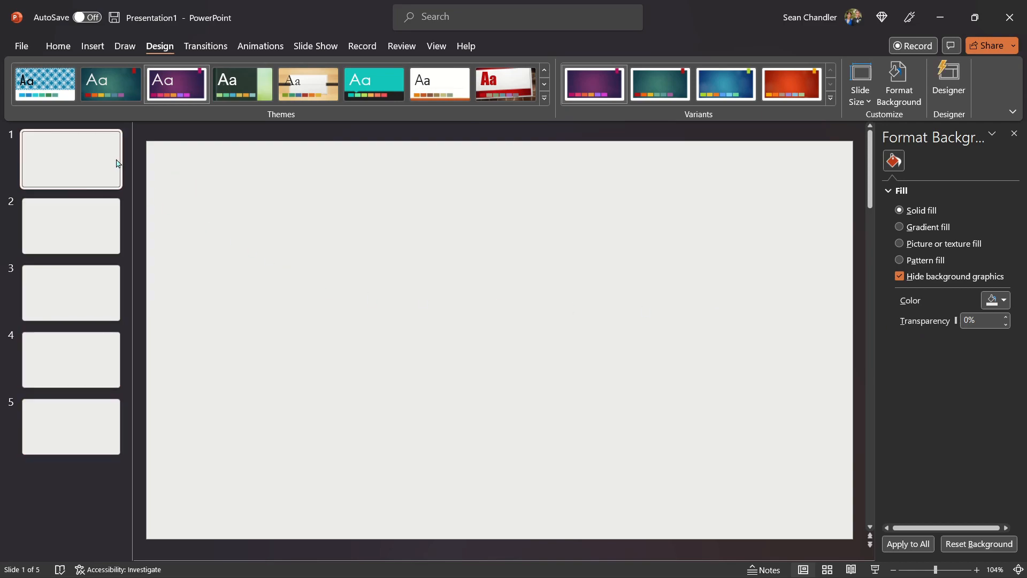
# Draw a full-width rectangle about 0.61" high and 13.33" wide along the upper edge of slide 1
pyautogui.click(57, 45)
pyautogui.click(595, 71)
pyautogui.click(303, 170)
pyautogui.moveTo(348, 202); pyautogui.dragTo(853, 173)
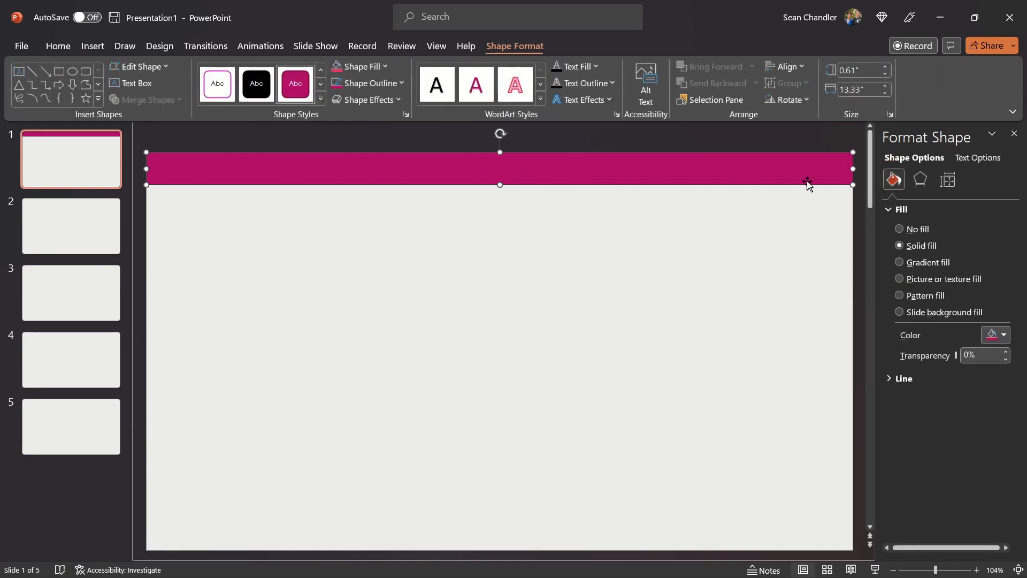
# Fill the header rectangle on slide 1 with the Dark Purple, Text 2 theme color and remove its outline
pyautogui.click(991, 335)
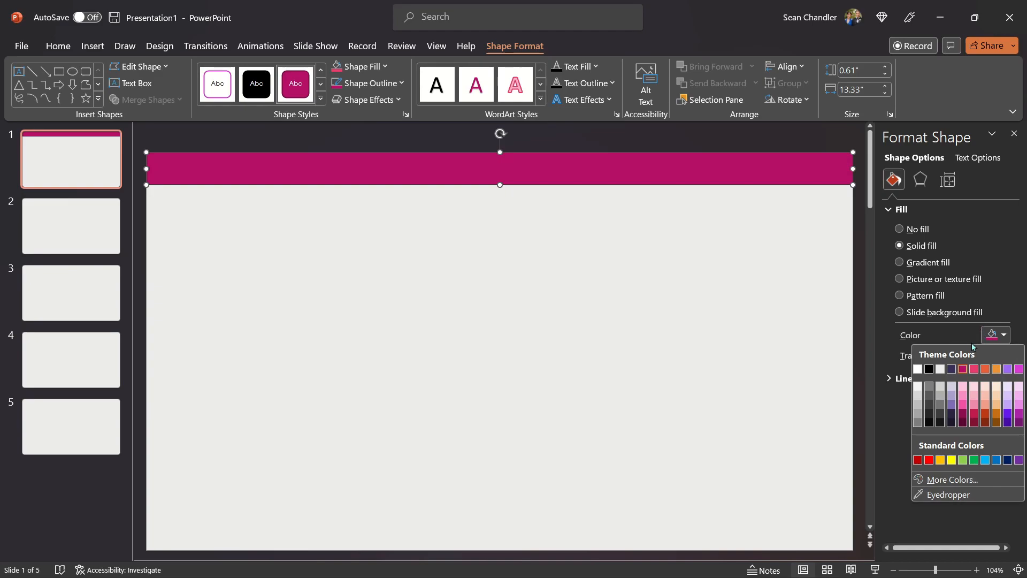
pyautogui.click(952, 370)
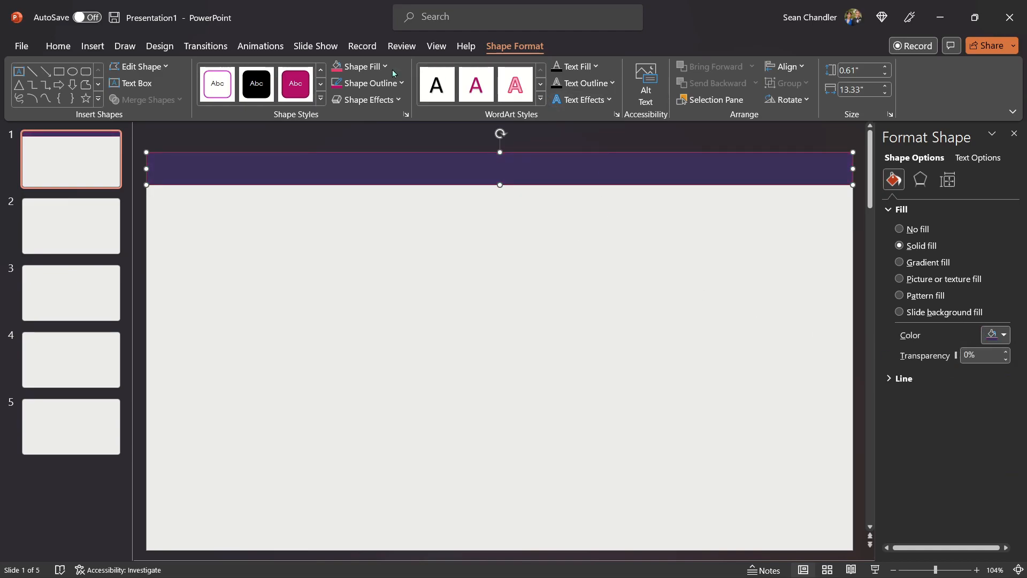
pyautogui.click(299, 186)
pyautogui.click(312, 160)
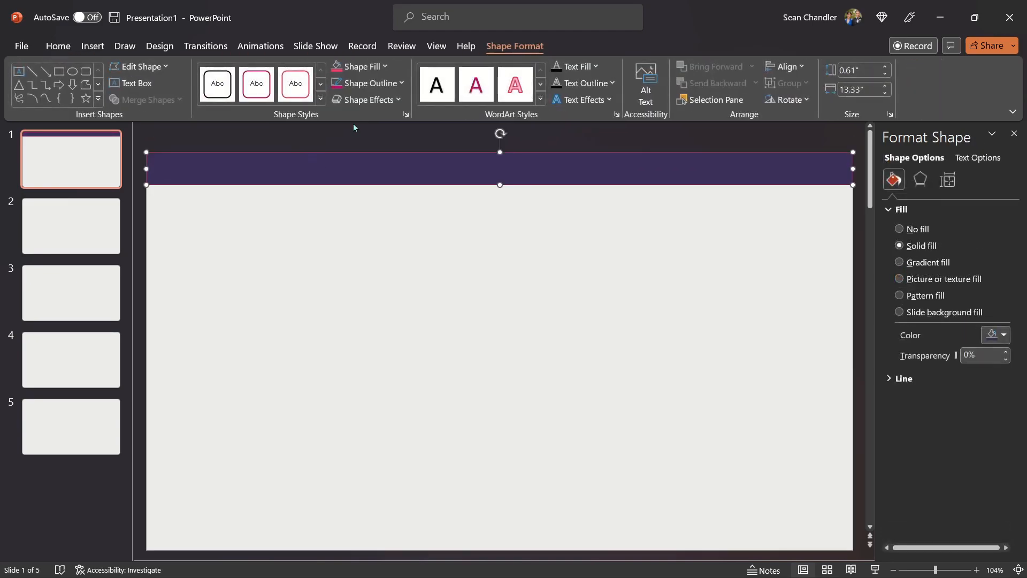
pyautogui.click(369, 83)
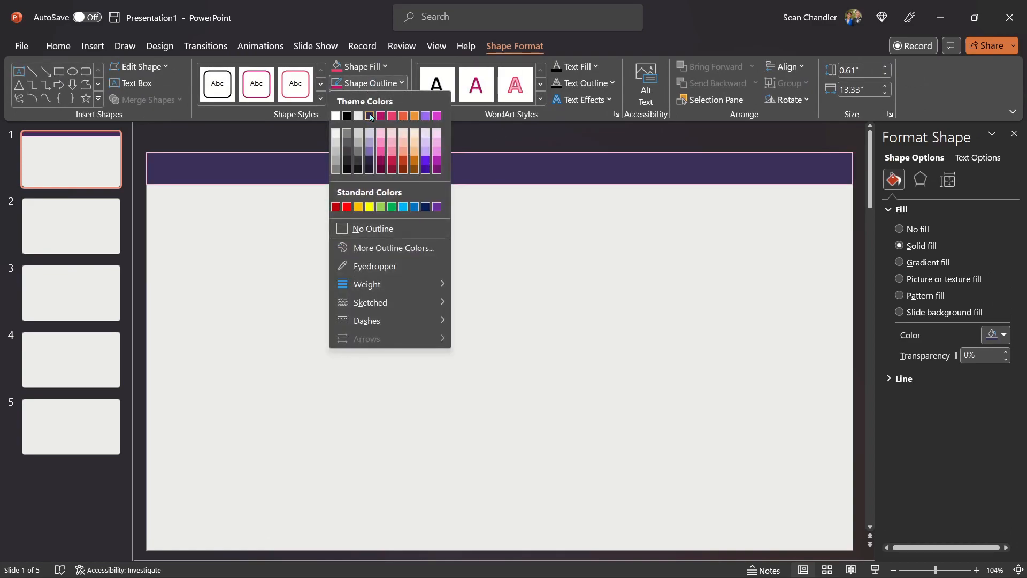
pyautogui.click(379, 228)
pyautogui.click(514, 262)
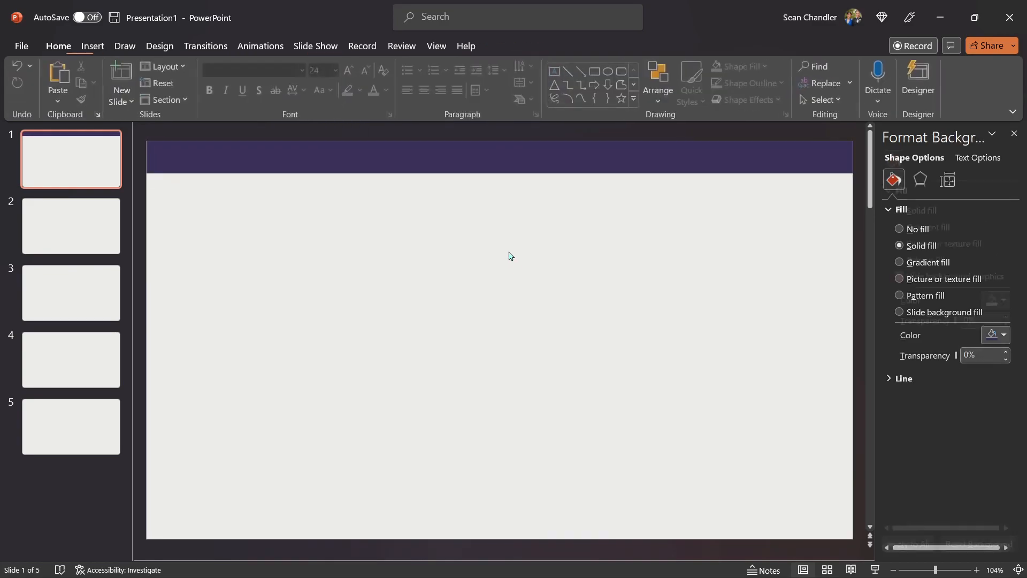
# Duplicate the purple header bar directly beneath itself and shrink the copy to a strip about 0.05" high
pyautogui.click(454, 160)
pyautogui.moveTo(454, 160); pyautogui.dragTo(427, 200)
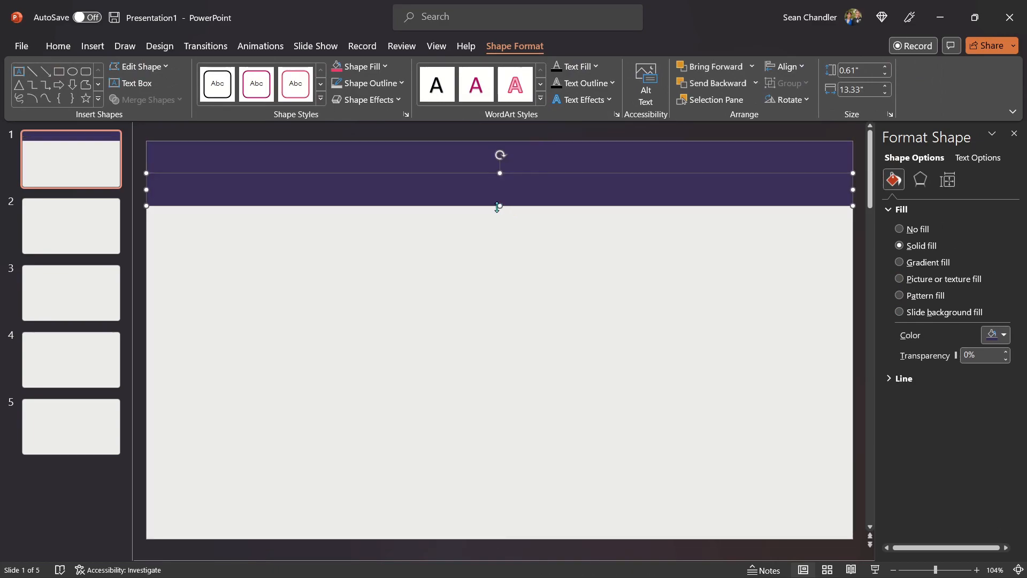
pyautogui.moveTo(500, 206); pyautogui.dragTo(504, 175)
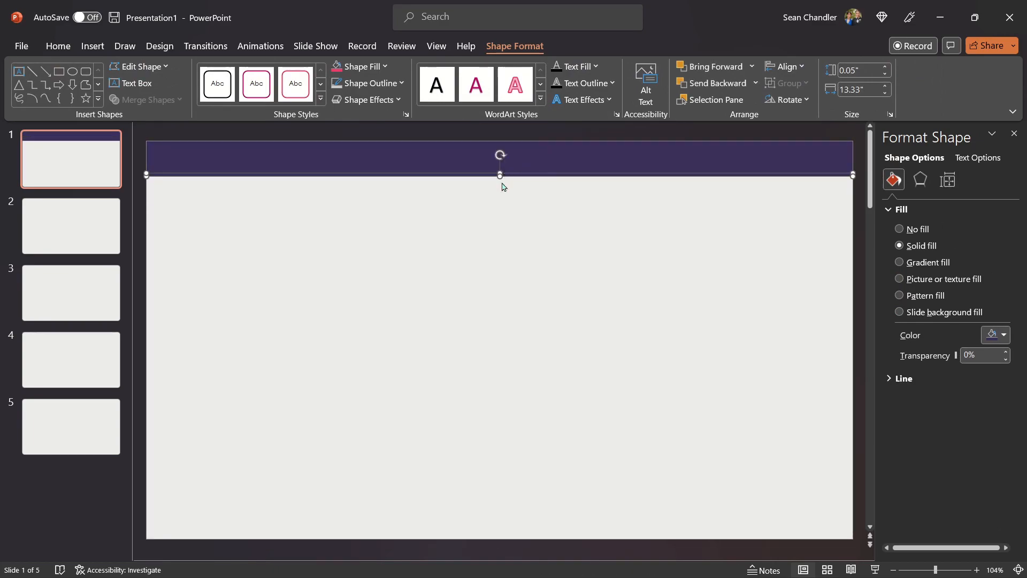
# Fill the thin strip under the header with a dark gray theme shade
pyautogui.click(377, 68)
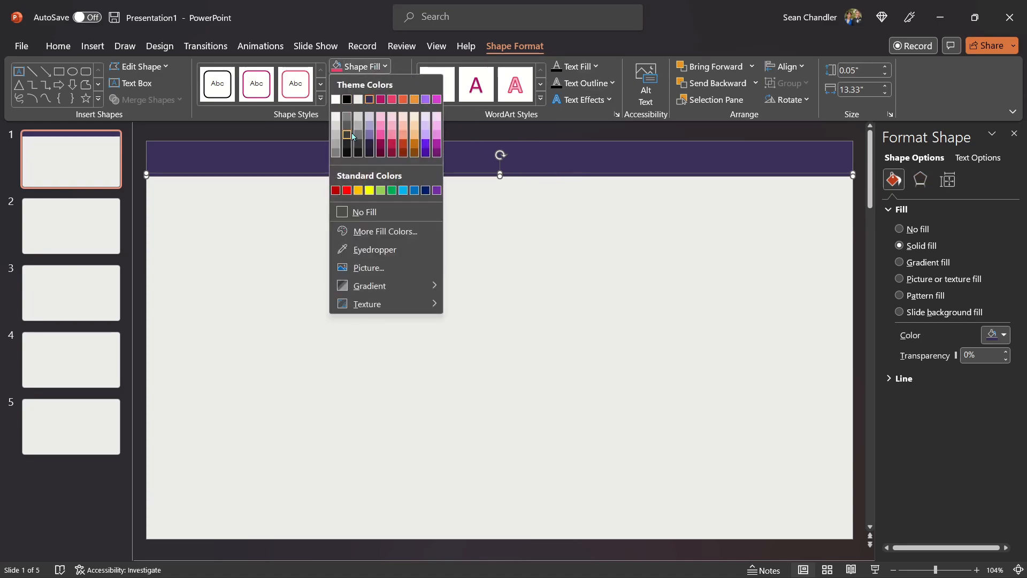
pyautogui.click(346, 117)
pyautogui.click(357, 81)
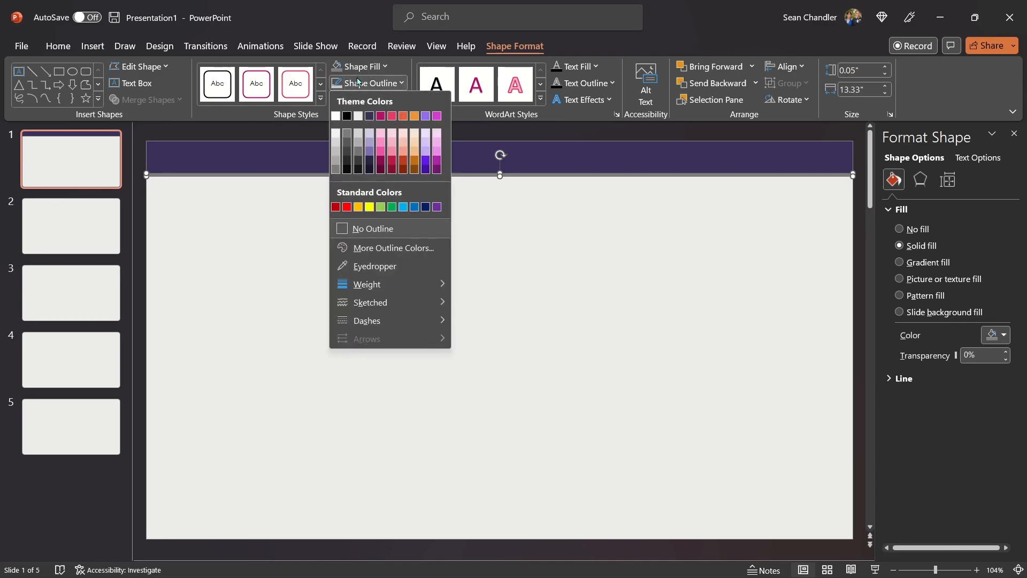
pyautogui.click(202, 224)
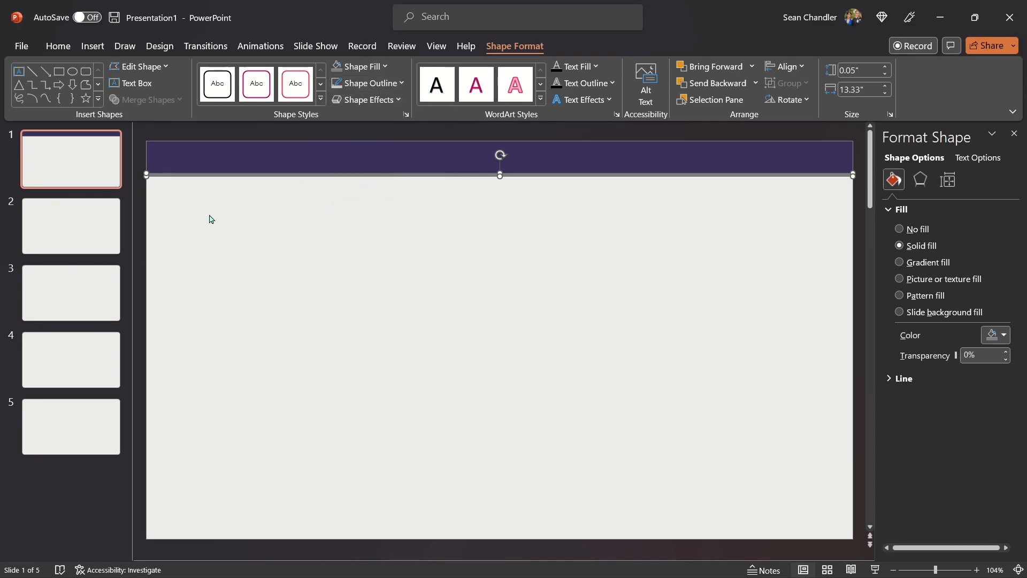
pyautogui.click(317, 210)
# Duplicate the thin gray strip, place the copy at the slide's lower edge, and enlarge it to a footer bar 0.3" high
pyautogui.click(574, 170)
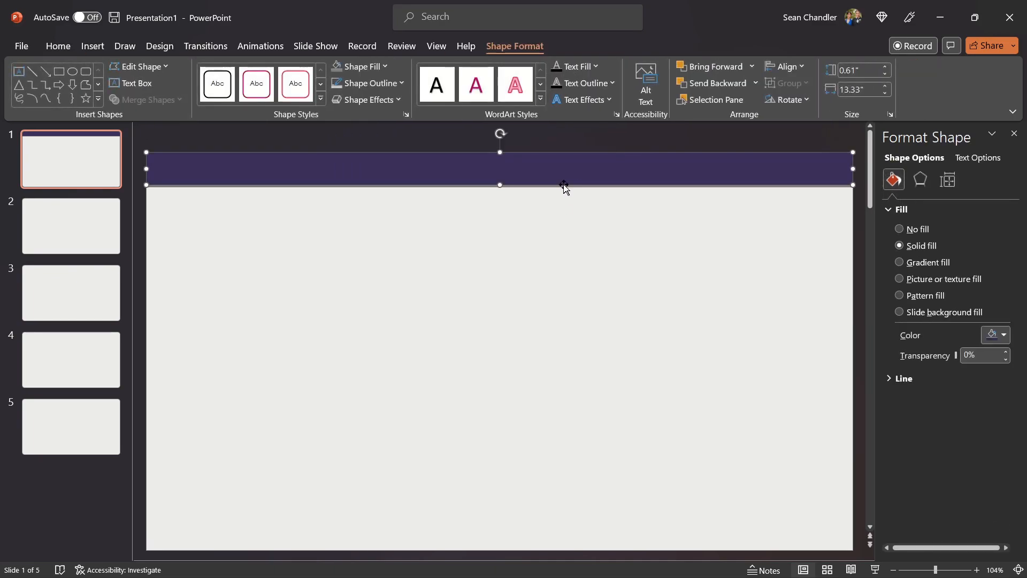
pyautogui.click(559, 182)
pyautogui.click(552, 177)
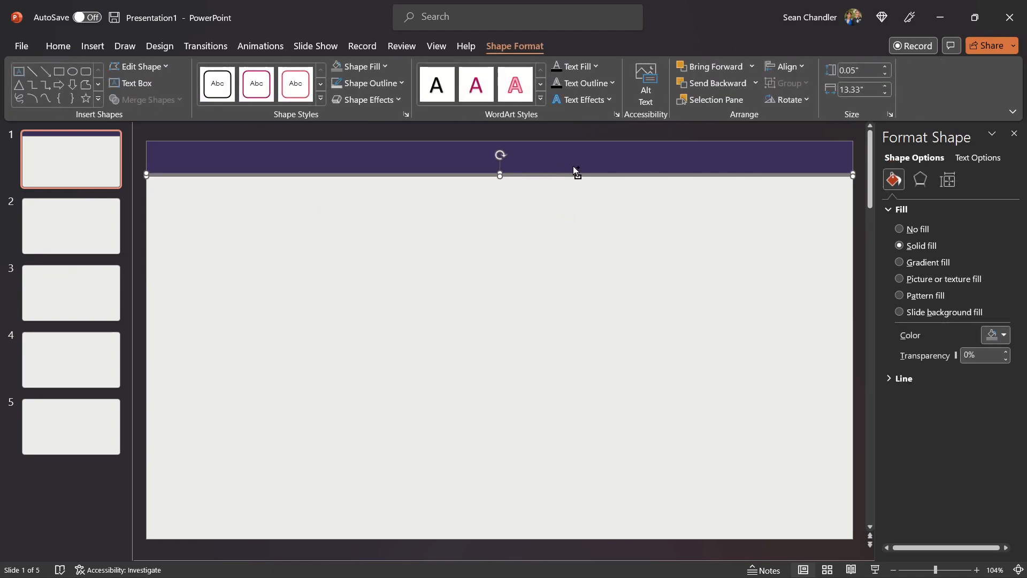
pyautogui.hotkey('ctrl', 'd')
pyautogui.moveTo(569, 184); pyautogui.dragTo(566, 531)
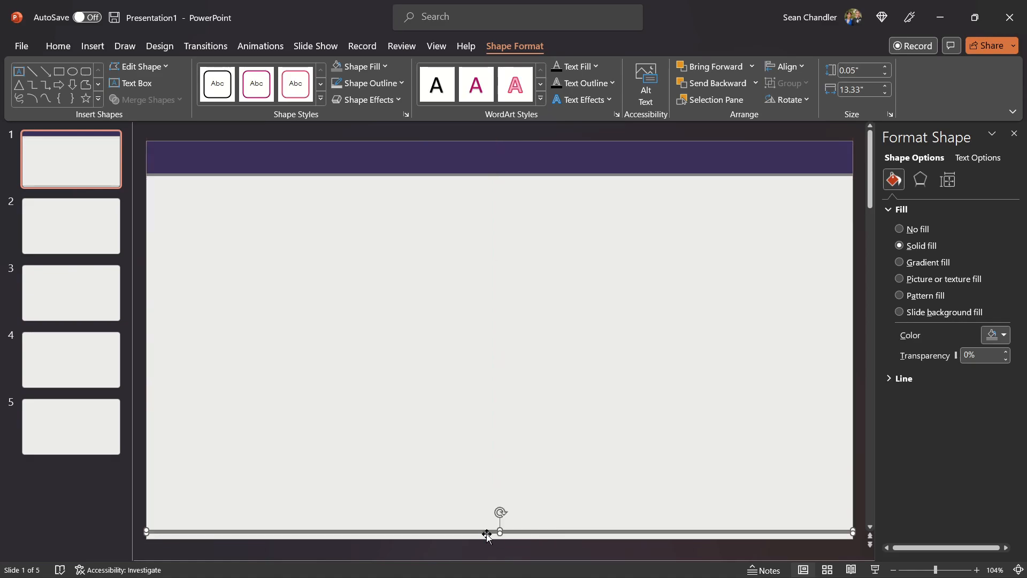
pyautogui.moveTo(501, 533); pyautogui.dragTo(499, 522)
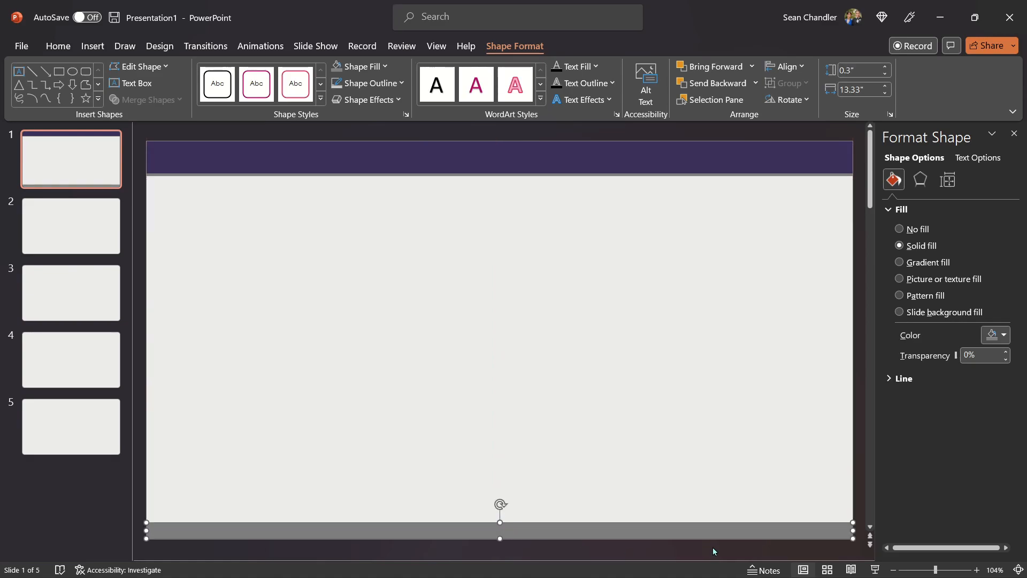
# Duplicate the gray footer bar and turn the copy into a thin strip along the footer's upper edge
pyautogui.click(535, 516)
pyautogui.click(531, 528)
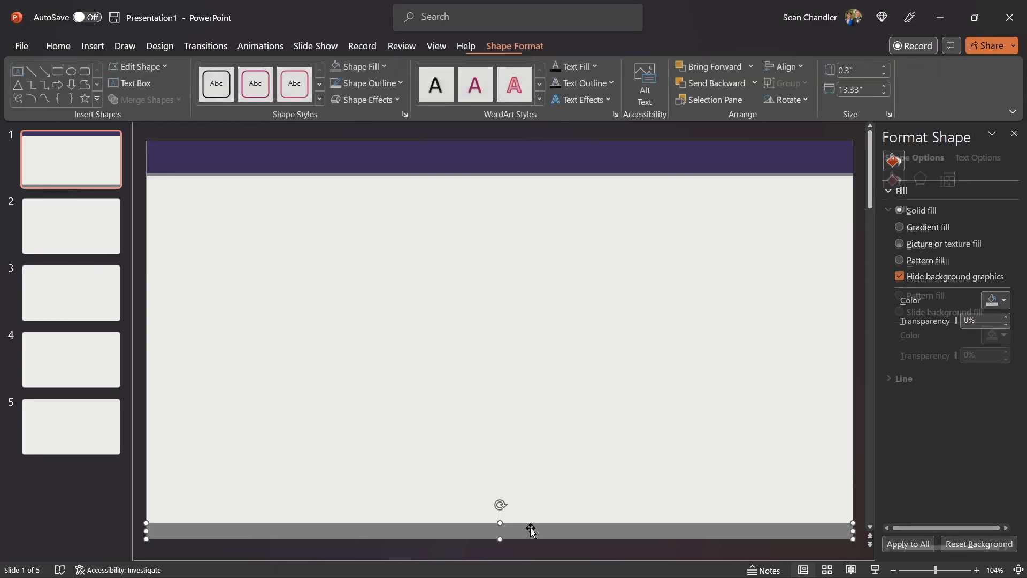
pyautogui.hotkey('ctrl', 'v')
pyautogui.moveTo(528, 529); pyautogui.dragTo(500, 523)
pyautogui.click(363, 46)
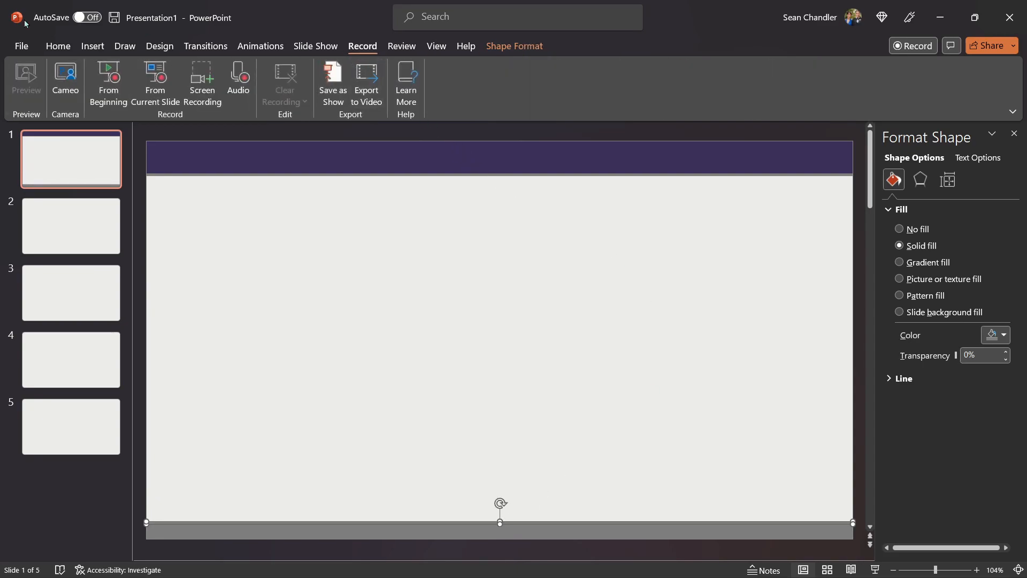
pyautogui.click(58, 46)
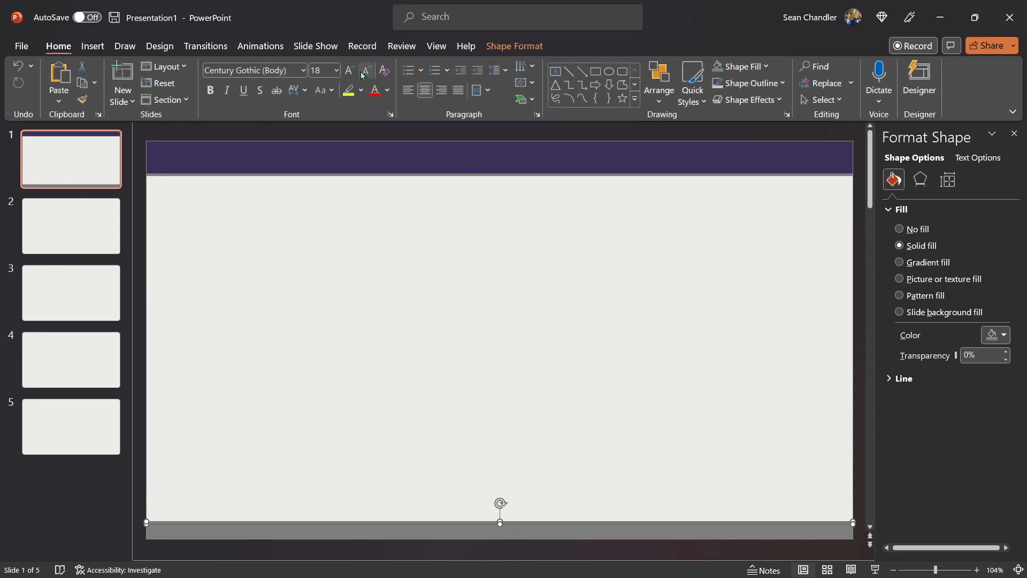
# Fill the thin strip along the footer's upper edge with a light gray theme shade
pyautogui.click(741, 67)
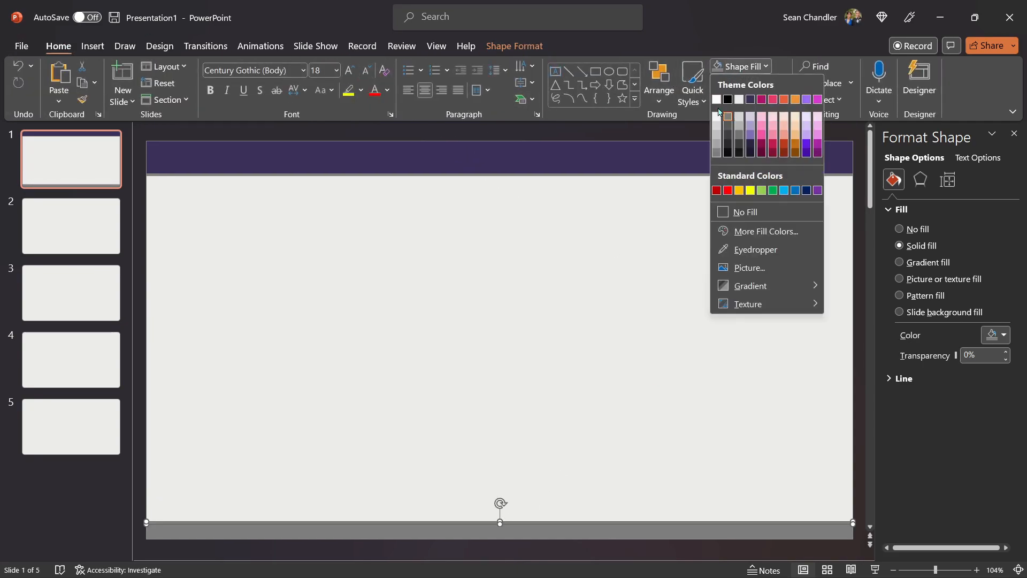
pyautogui.click(718, 141)
pyautogui.click(595, 301)
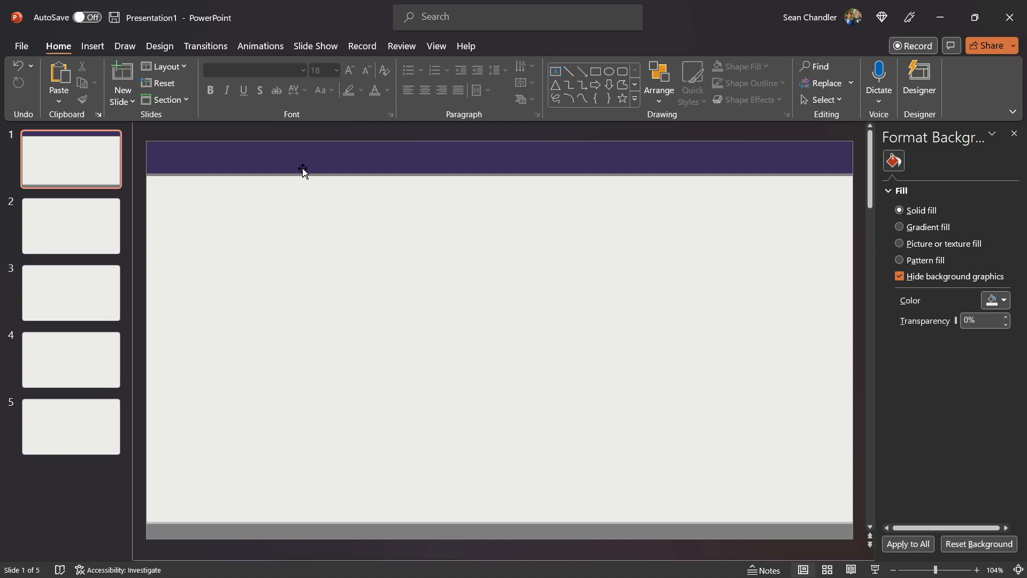
# Add a text box reading "Movie Database Report:" on the slide and make its text bold
pyautogui.click(556, 72)
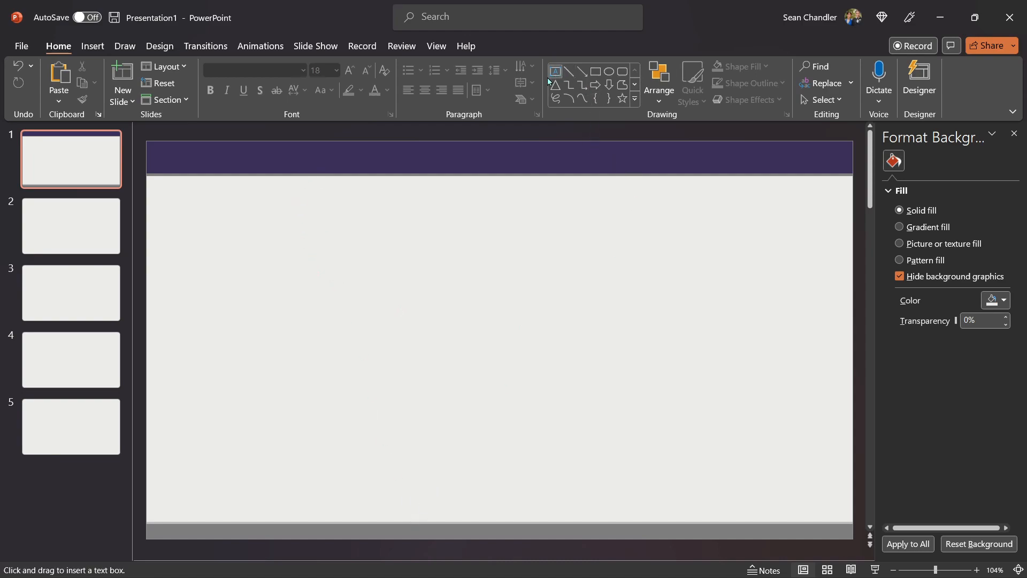
pyautogui.click(349, 262)
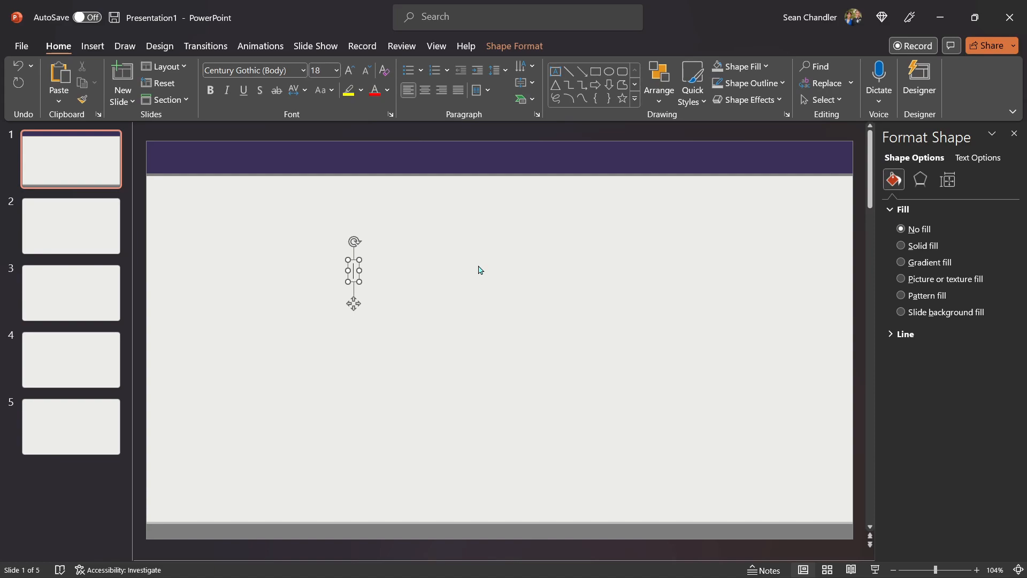
pyautogui.write('Movie Data')
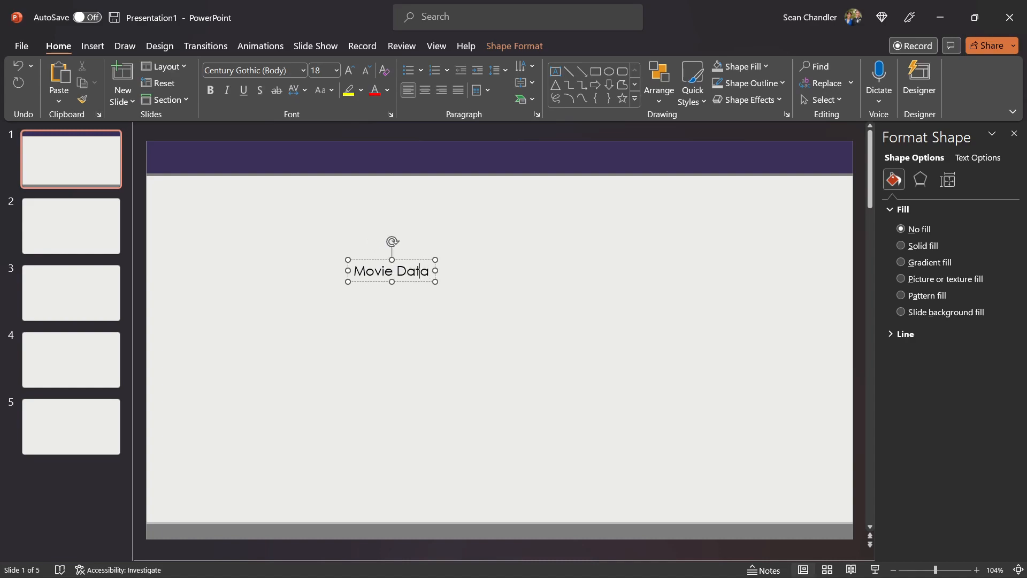
pyautogui.write('base Report:')
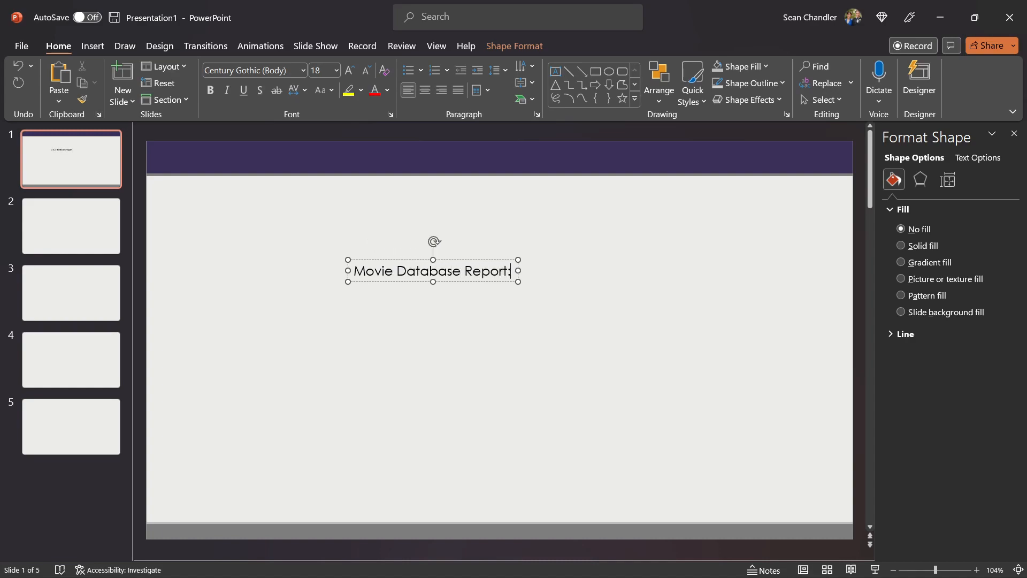
pyautogui.hotkey('ctrl', 'a')
pyautogui.hotkey('ctrl', 'b')
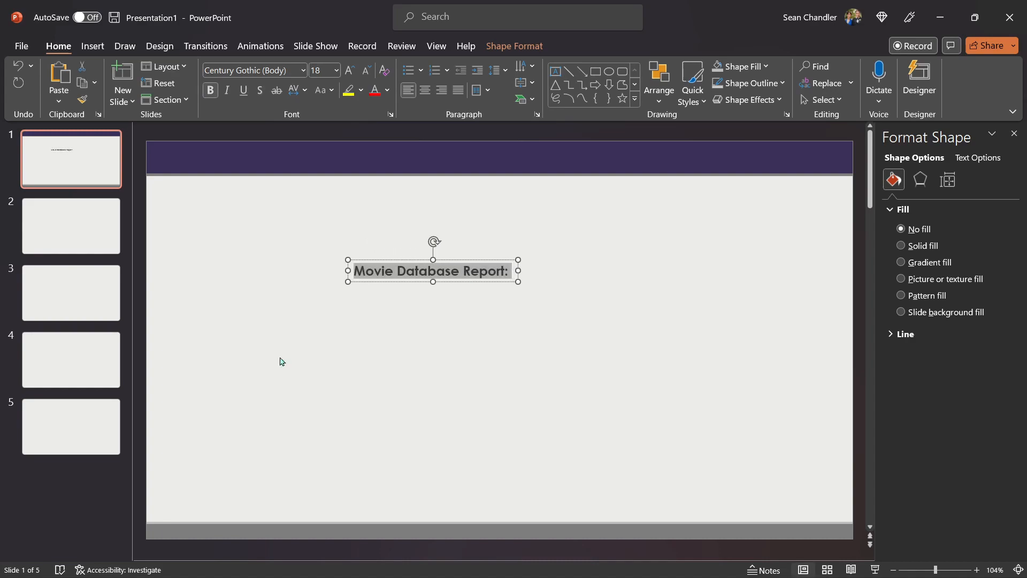
# Set the report title's font to Bahnschrift Condensed and enlarge it to 24 pt
pyautogui.click(304, 70)
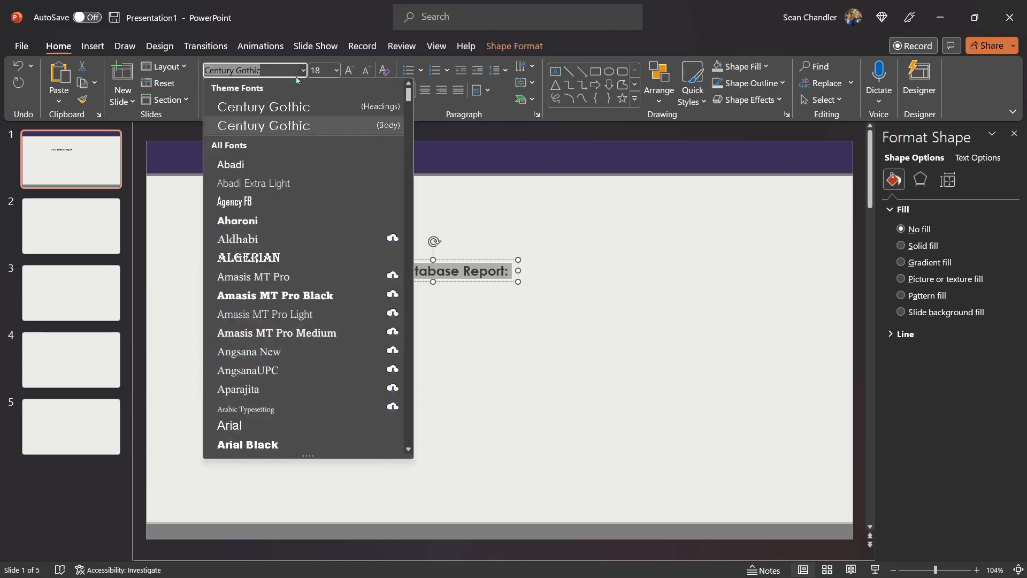
pyautogui.scroll(-10, 332, 271)
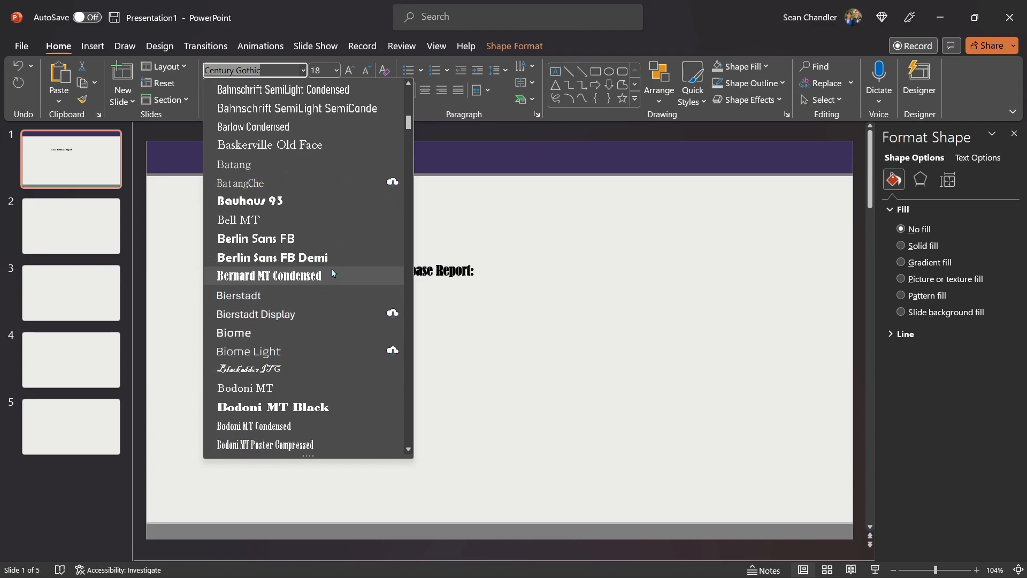
pyautogui.scroll(7, 332, 273)
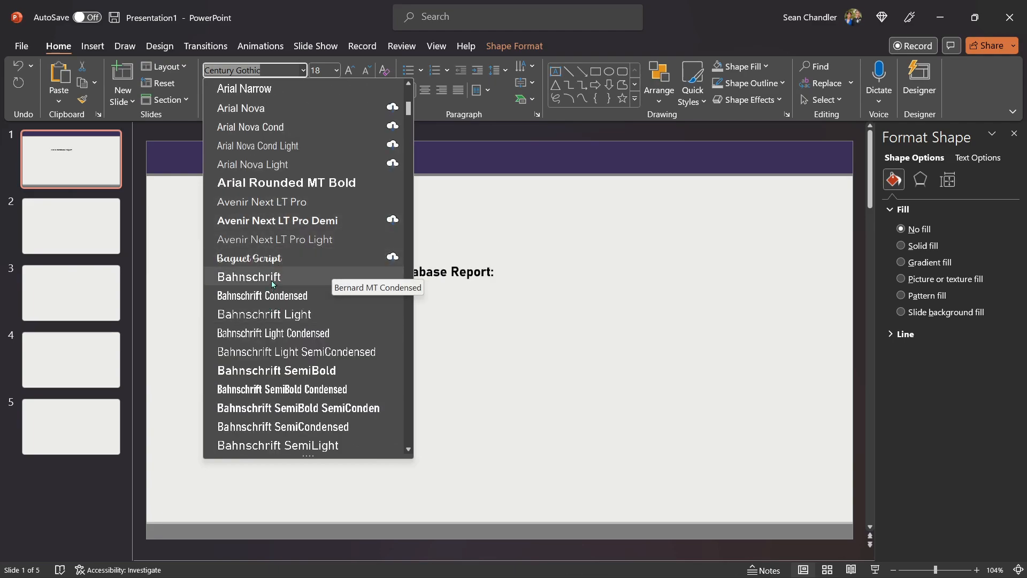
pyautogui.click(272, 295)
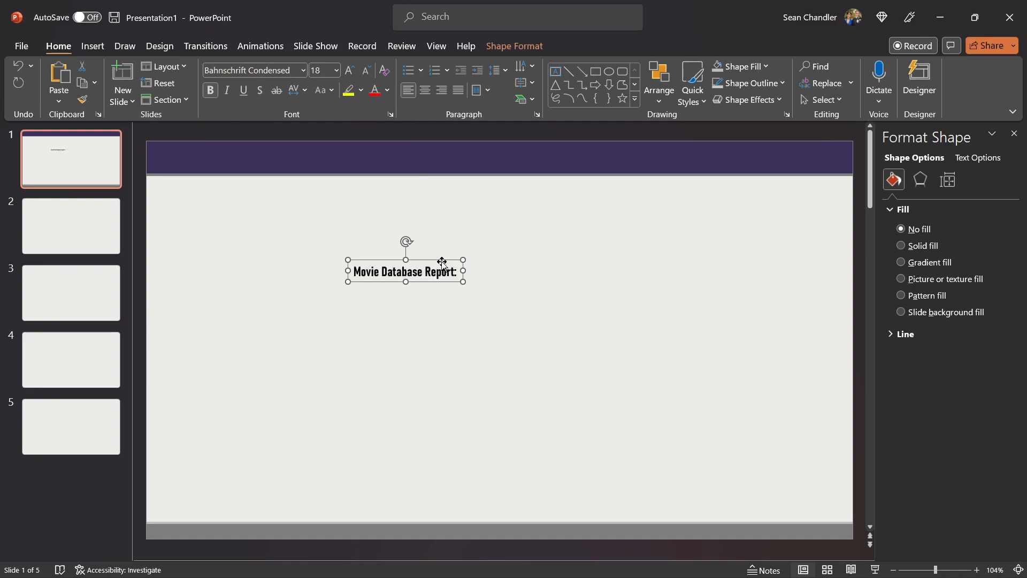
pyautogui.click(350, 70)
pyautogui.click(350, 70)
# Move the report title to the left end of the purple header bar and color its text white
pyautogui.moveTo(456, 260); pyautogui.dragTo(265, 145)
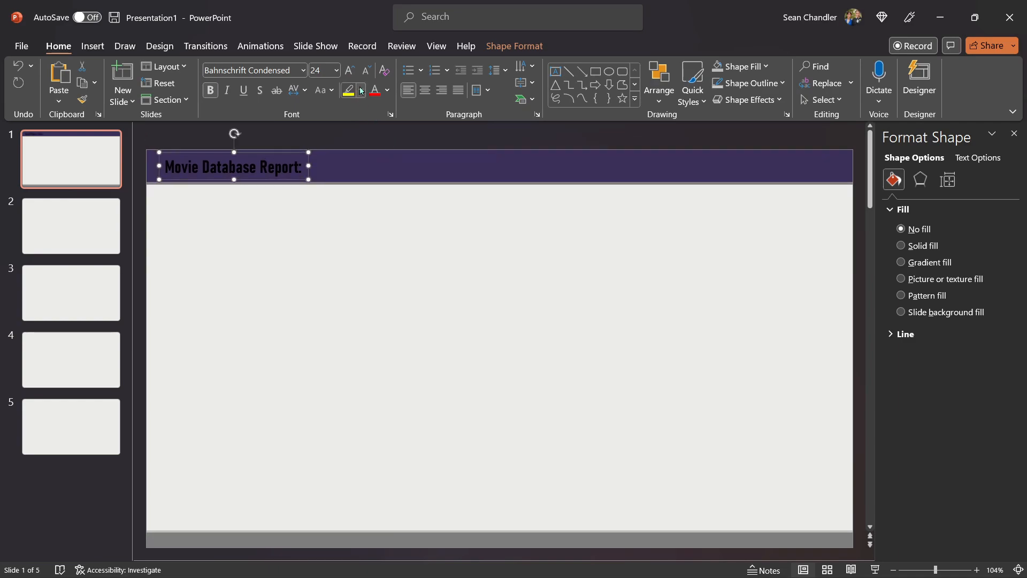
pyautogui.click(387, 90)
pyautogui.click(264, 234)
pyautogui.click(268, 159)
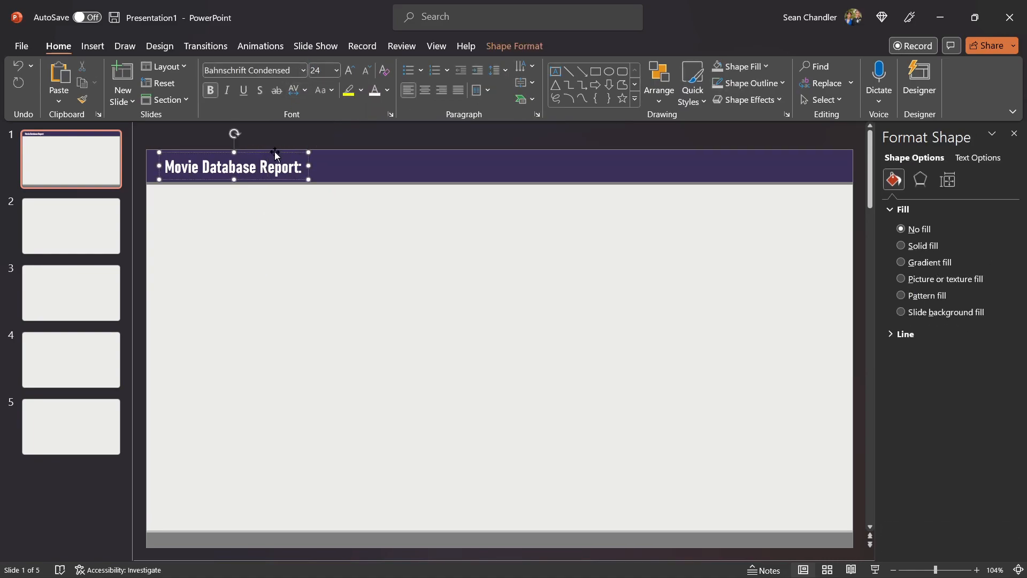
# Try the Bahnschrift Light Condensed and Bahnschrift SemiLight Condensed fonts on the header title
pyautogui.click(303, 71)
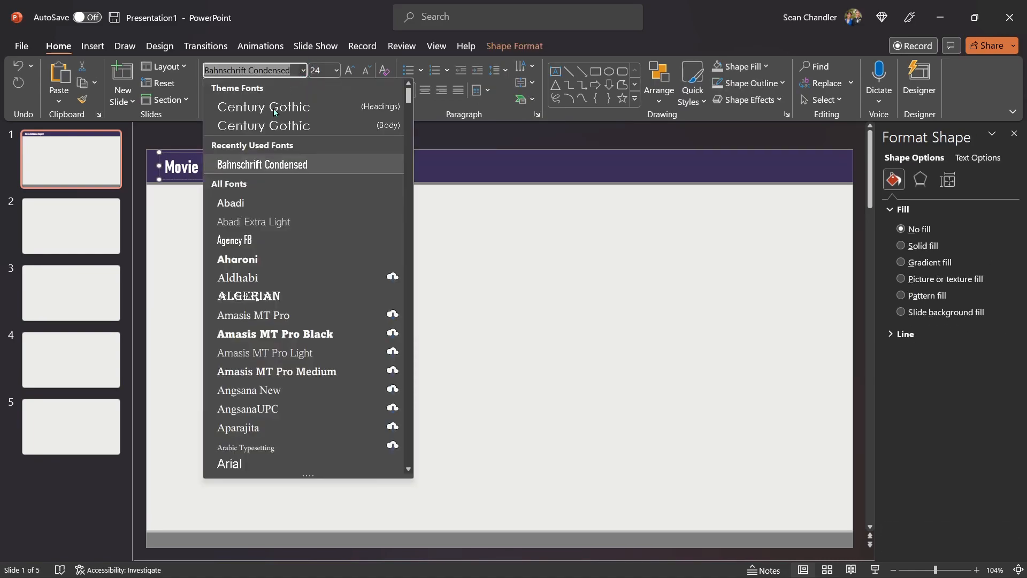
pyautogui.scroll(-10, 253, 184)
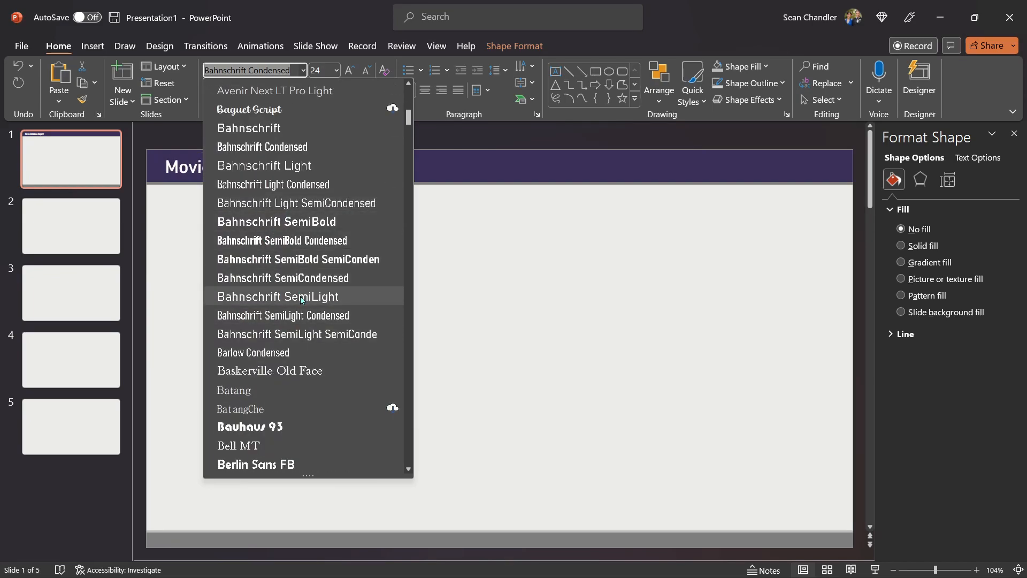
pyautogui.click(299, 185)
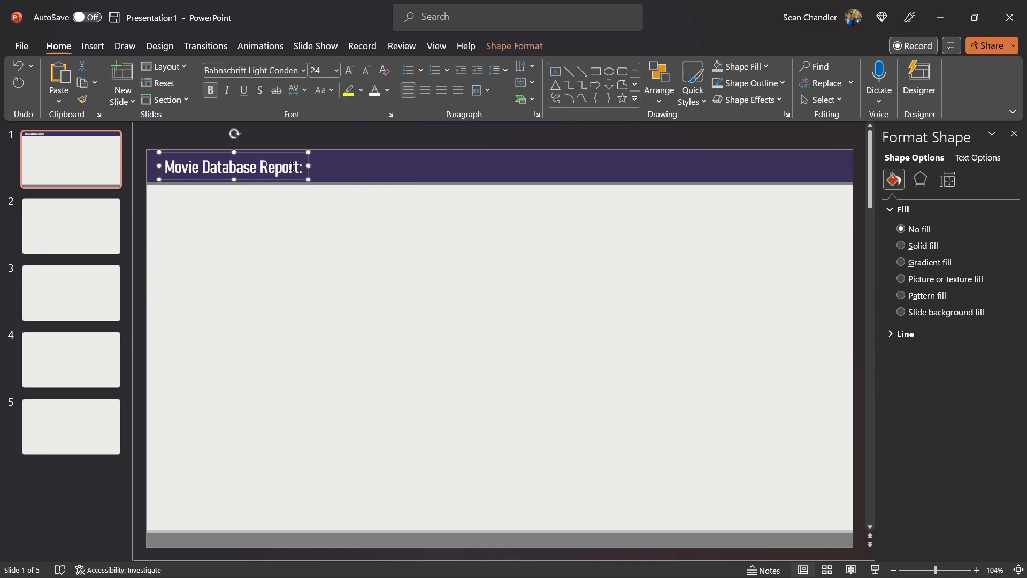
pyautogui.click(301, 68)
pyautogui.scroll(-15, 294, 417)
pyautogui.scroll(13, 287, 331)
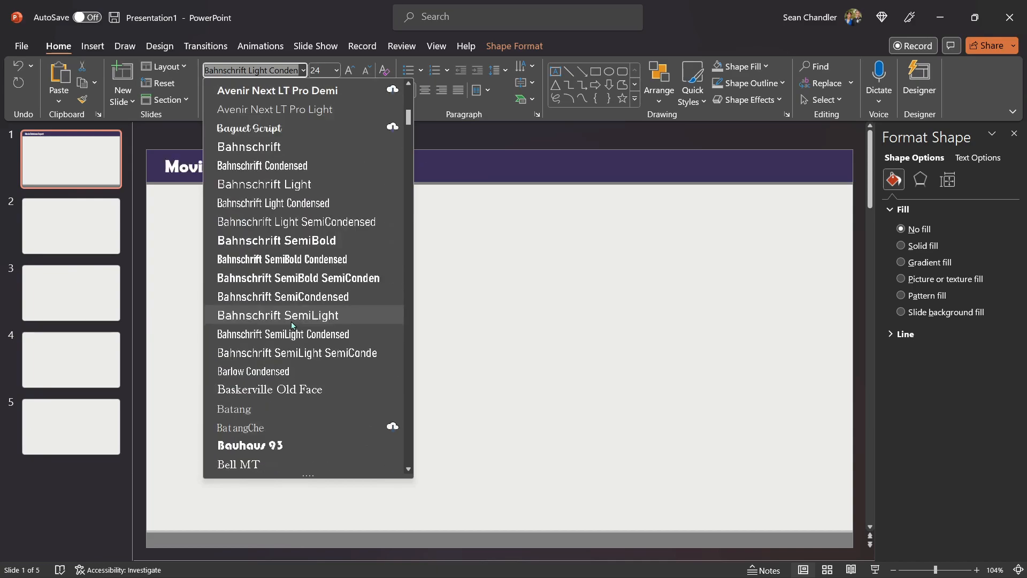
pyautogui.click(328, 334)
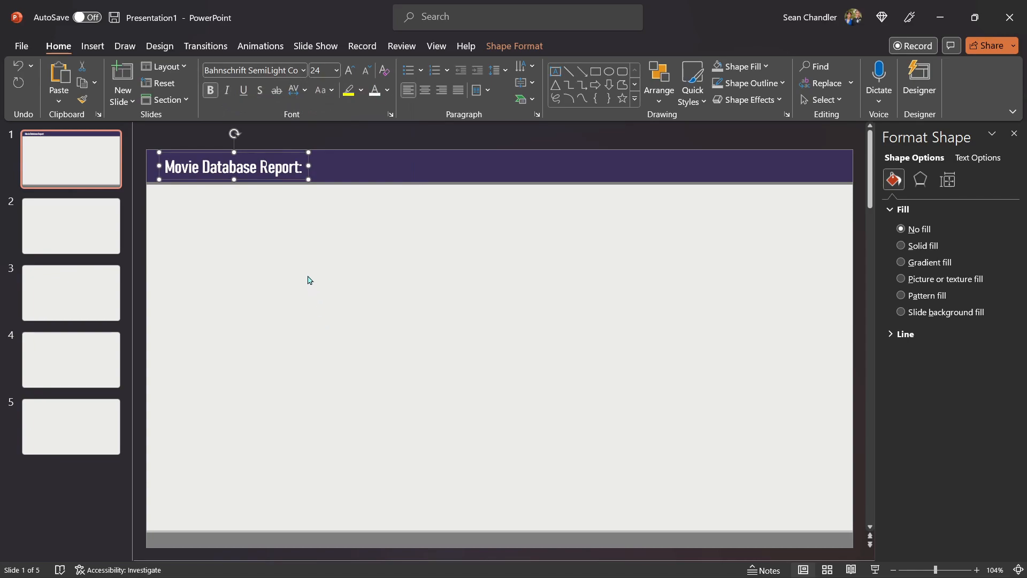
# Look through other fonts for the header title and set it back to Bahnschrift Condensed
pyautogui.click(304, 69)
pyautogui.scroll(-15, 287, 310)
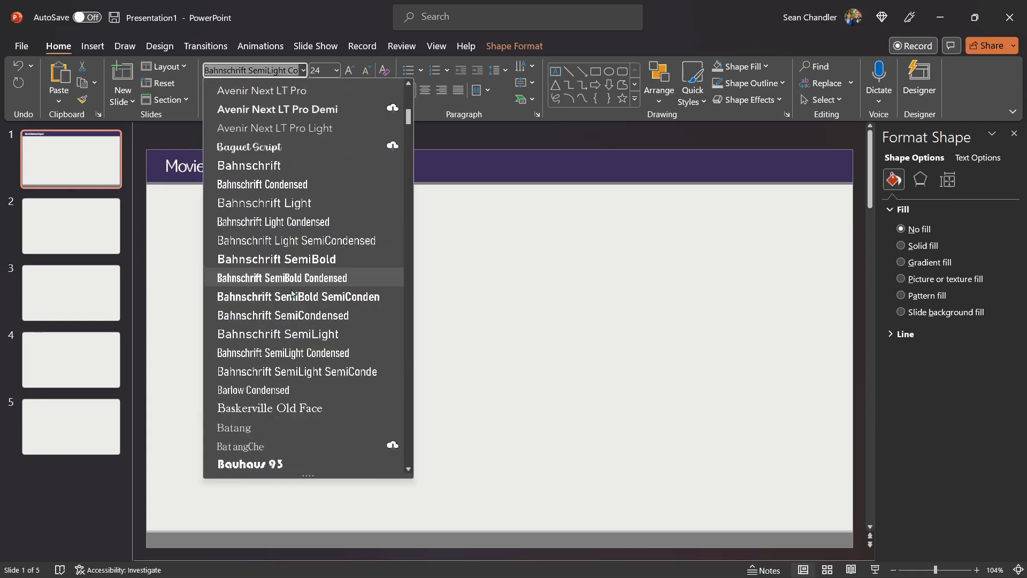
pyautogui.scroll(-20, 286, 312)
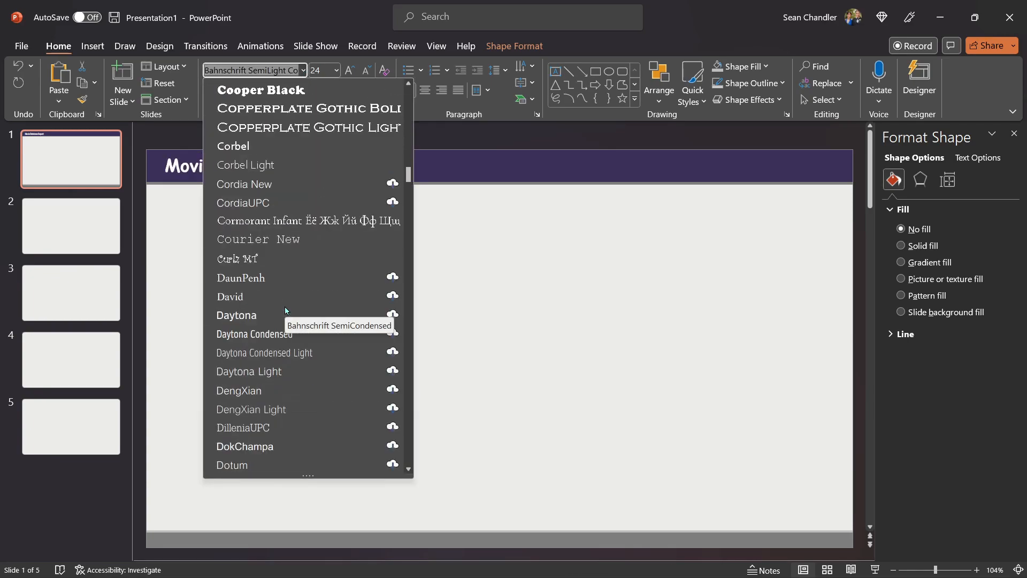
pyautogui.scroll(-20, 287, 312)
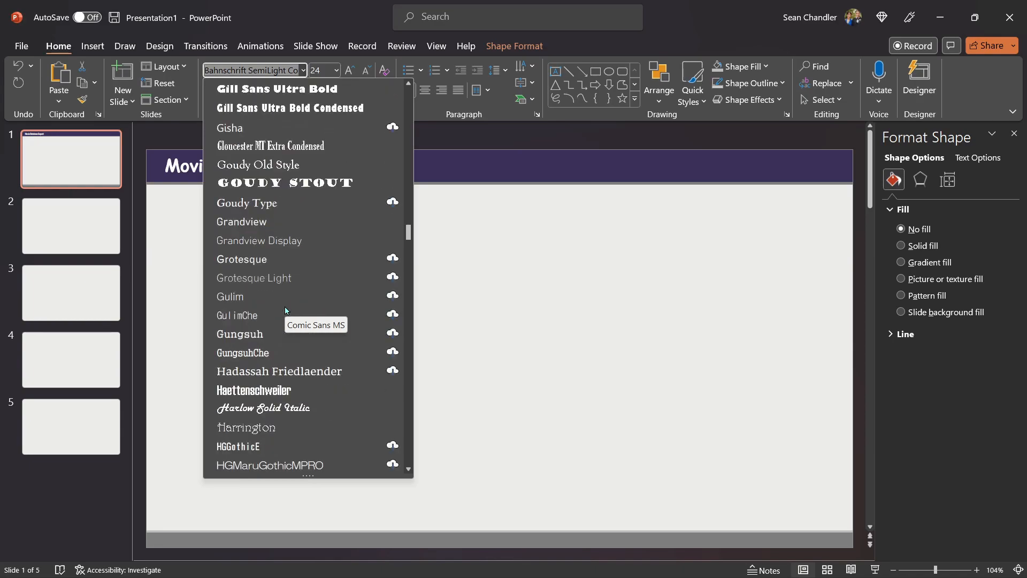
pyautogui.scroll(-20, 285, 310)
pyautogui.scroll(20, 354, 421)
pyautogui.scroll(20, 326, 261)
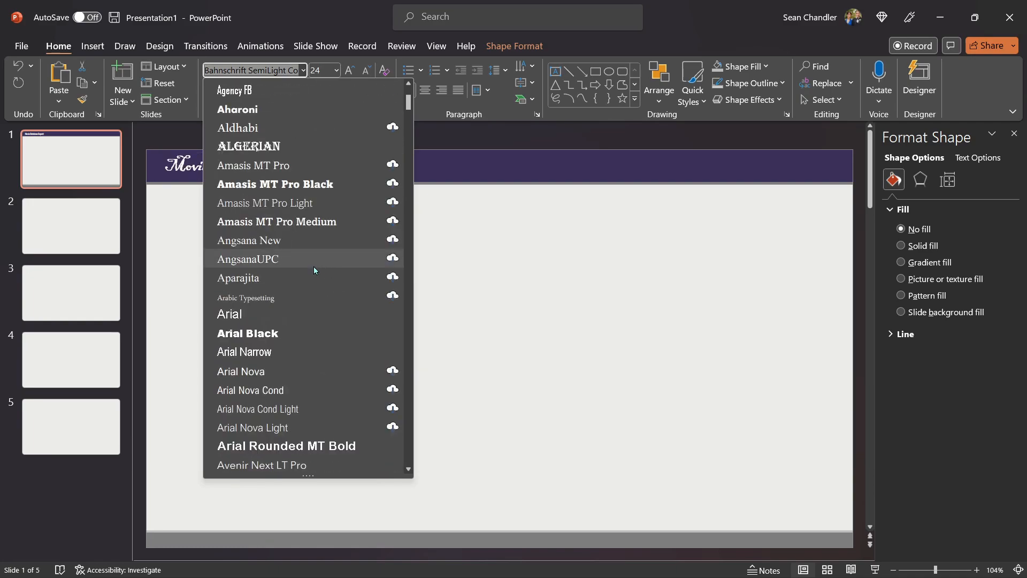
pyautogui.scroll(-3, 292, 332)
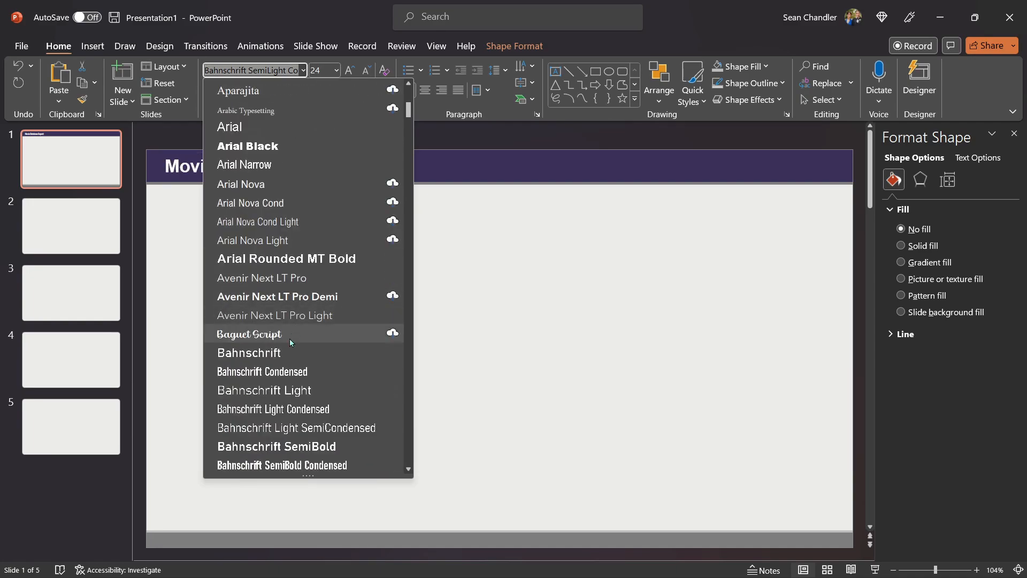
pyautogui.click(273, 376)
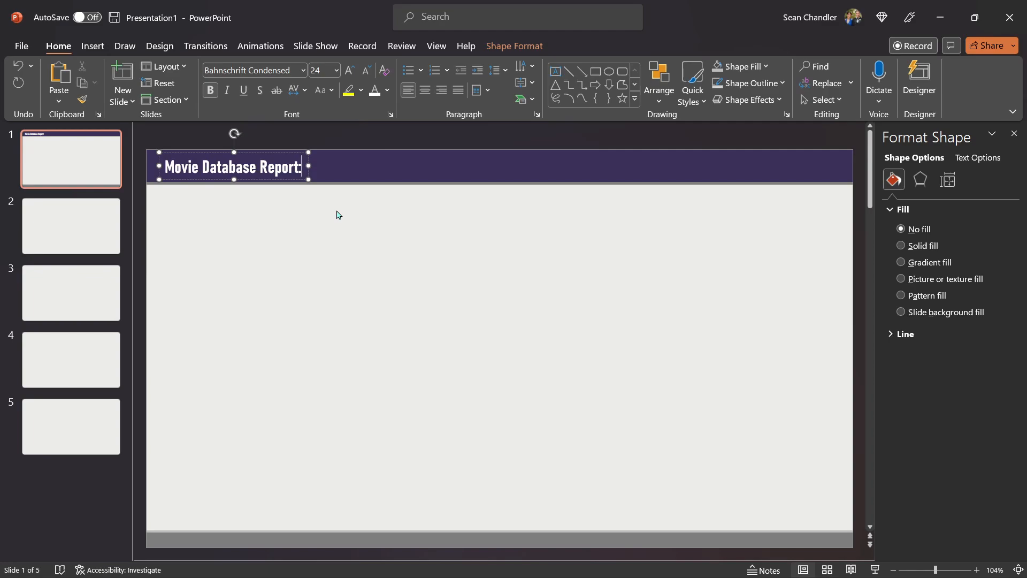
# Append "Summary" to the header title and color that word with the theme's light orange accent
pyautogui.write('Summary')
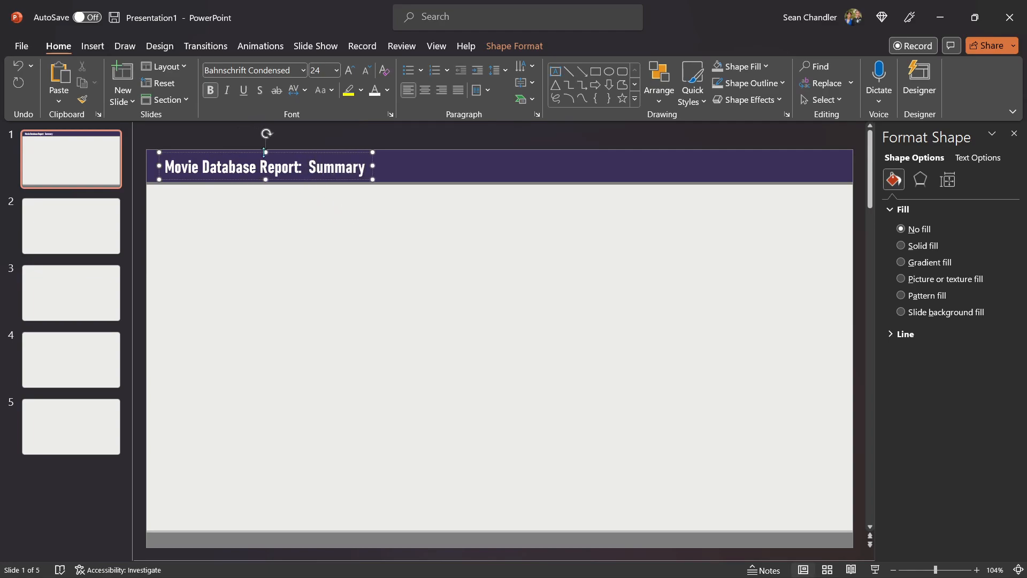
pyautogui.doubleClick(336, 155)
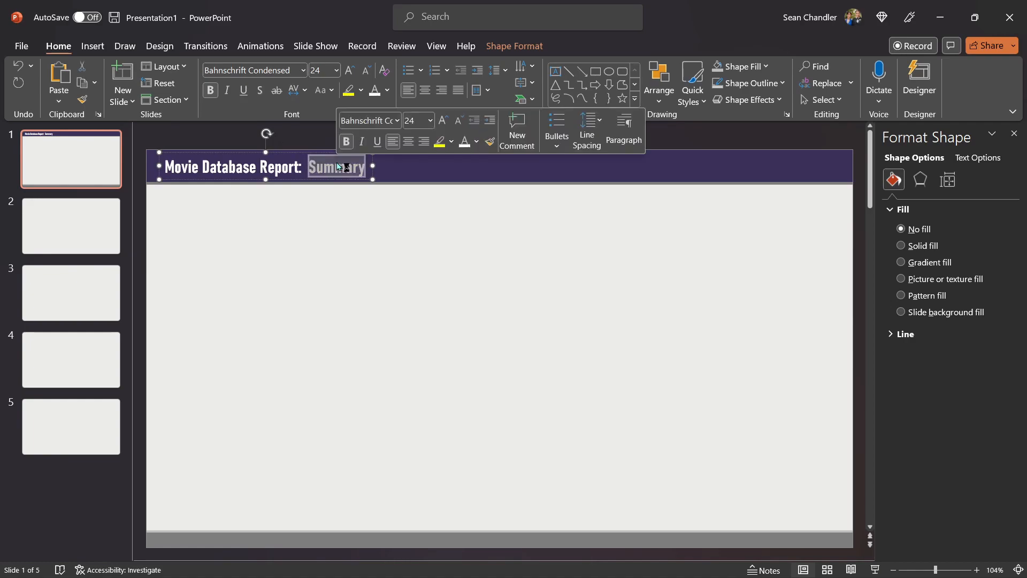
pyautogui.click(389, 92)
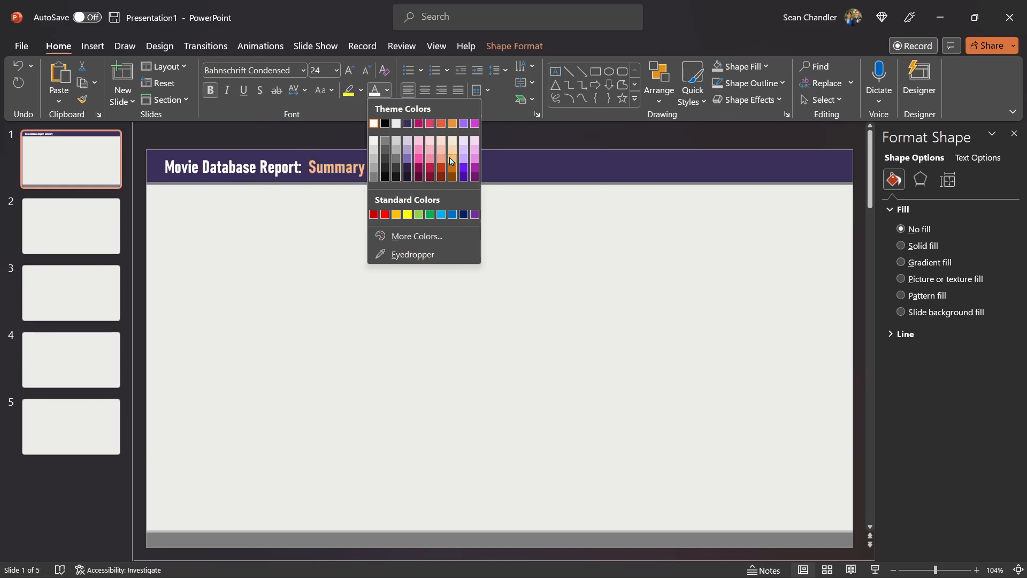
pyautogui.click(454, 124)
# Lighten the color of the word "Summary" to the custom orange #EEAC64
pyautogui.click(388, 91)
pyautogui.click(432, 237)
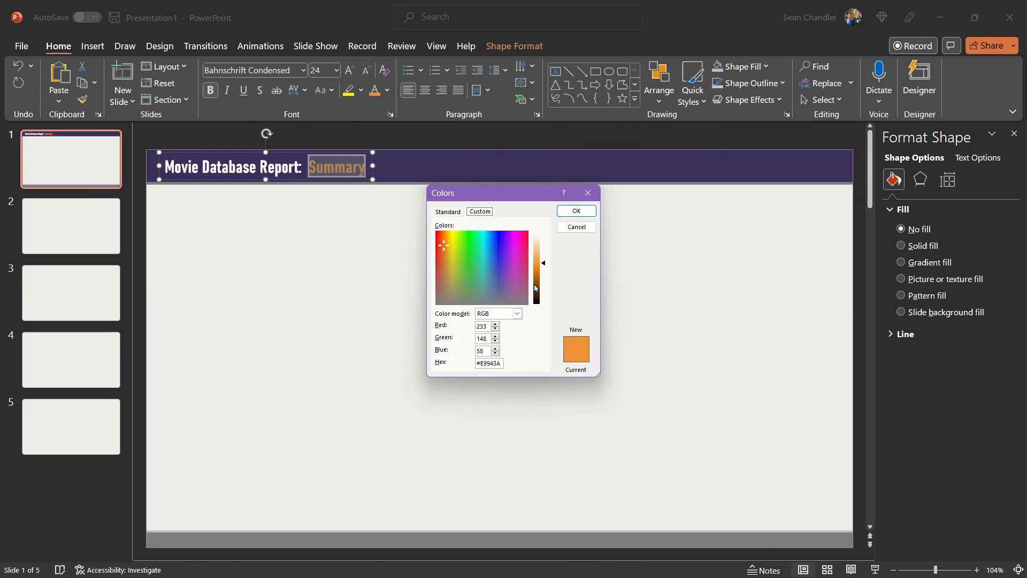
pyautogui.moveTo(544, 268); pyautogui.dragTo(551, 260)
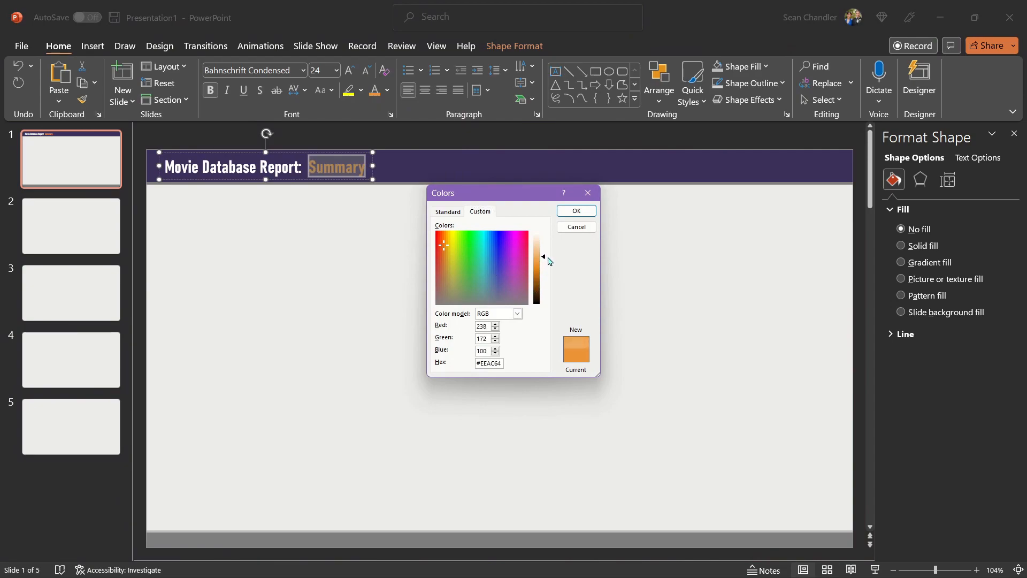
pyautogui.click(576, 210)
pyautogui.click(488, 207)
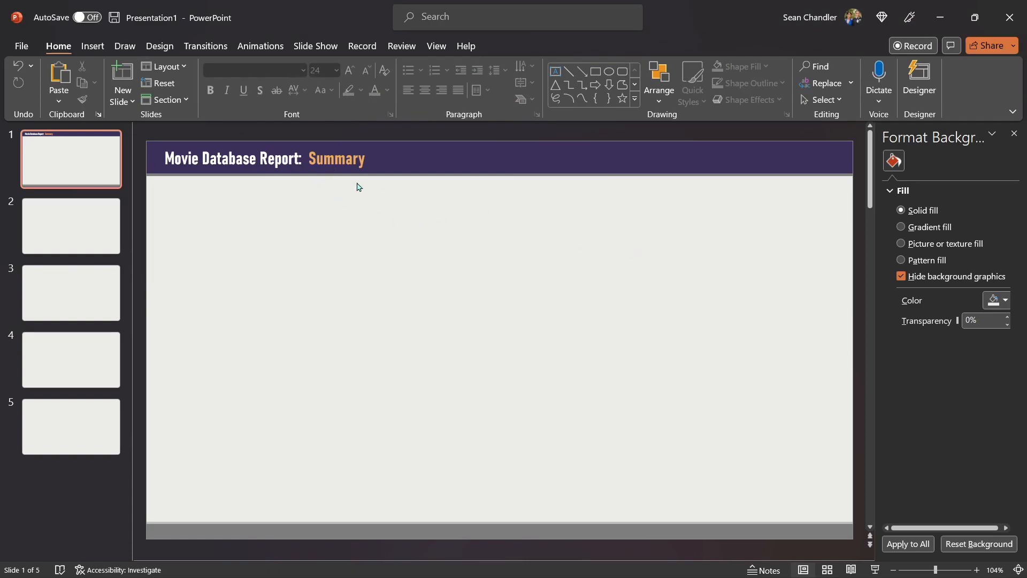
# Add a text box reading "Designed by" followed by the author's full name and reduce its text to 14 pt
pyautogui.click(556, 71)
pyautogui.click(435, 312)
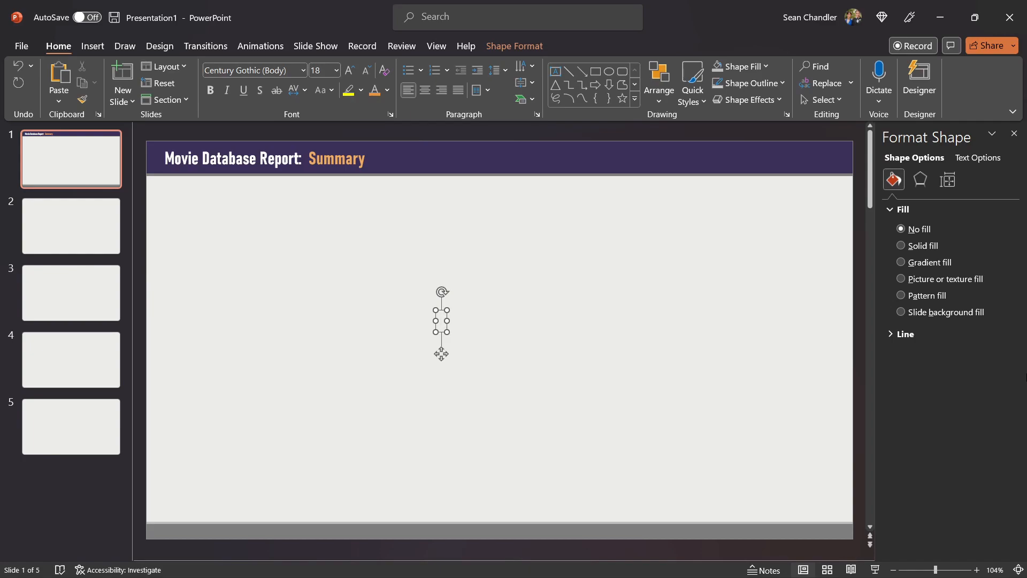
pyautogui.write('Designed by Sean Chandler')
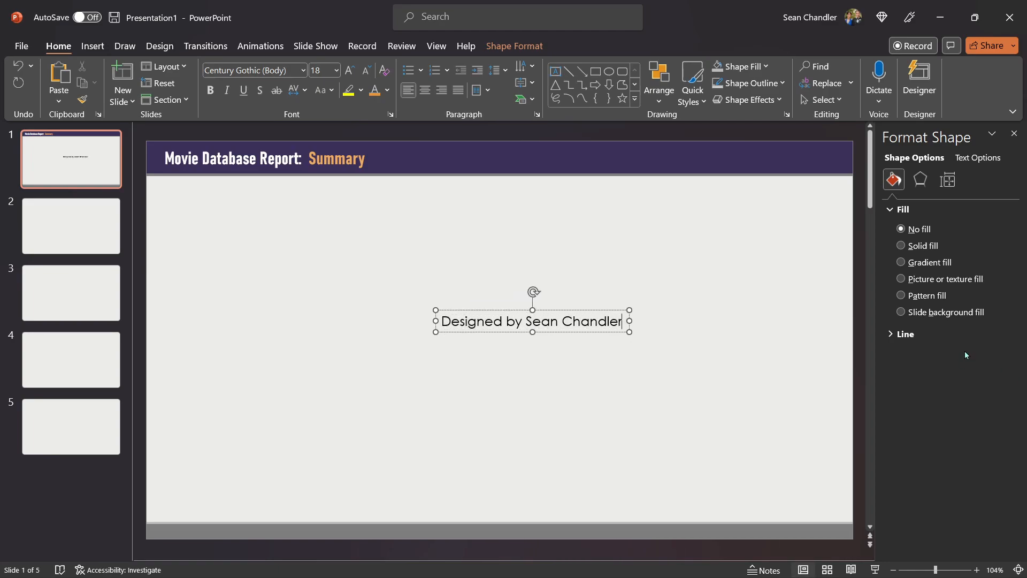
pyautogui.press('Escape')
pyautogui.click(367, 72)
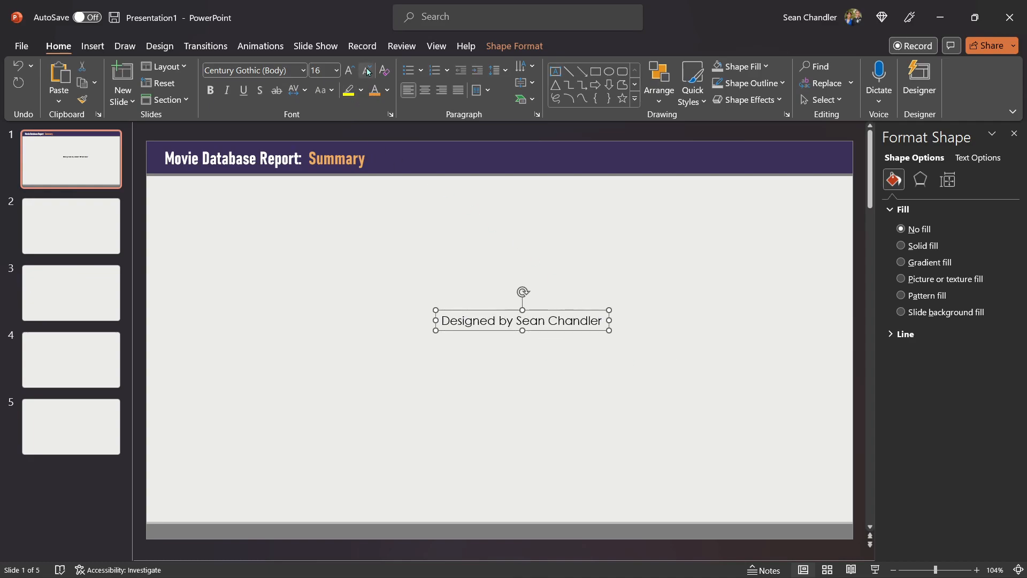
pyautogui.click(367, 71)
# Set the designer credit's font to Bahnschrift Condensed and move it to the right end of the gray footer bar
pyautogui.click(303, 70)
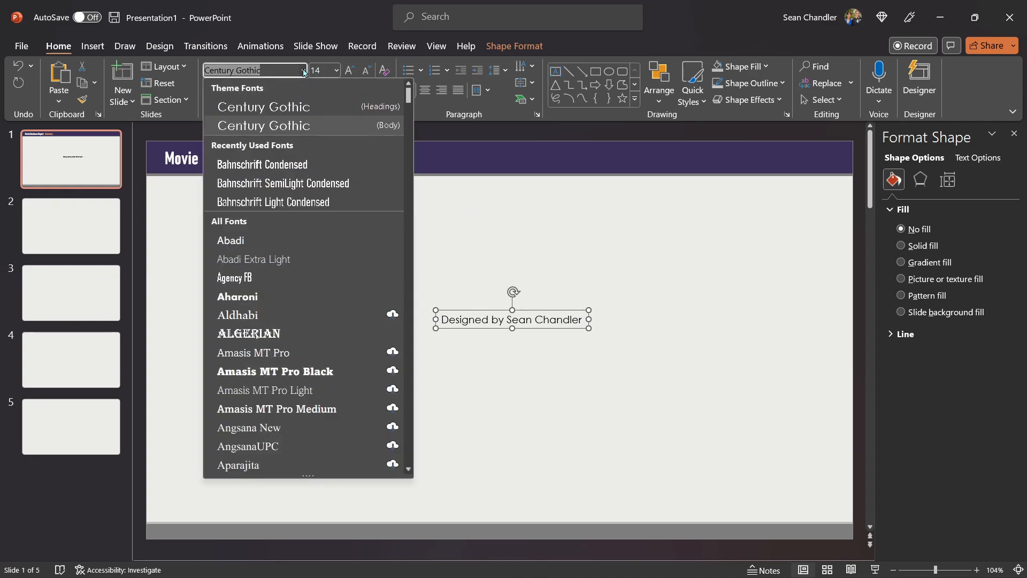
pyautogui.click(304, 162)
pyautogui.moveTo(531, 311); pyautogui.dragTo(846, 524)
pyautogui.click(822, 514)
pyautogui.click(811, 526)
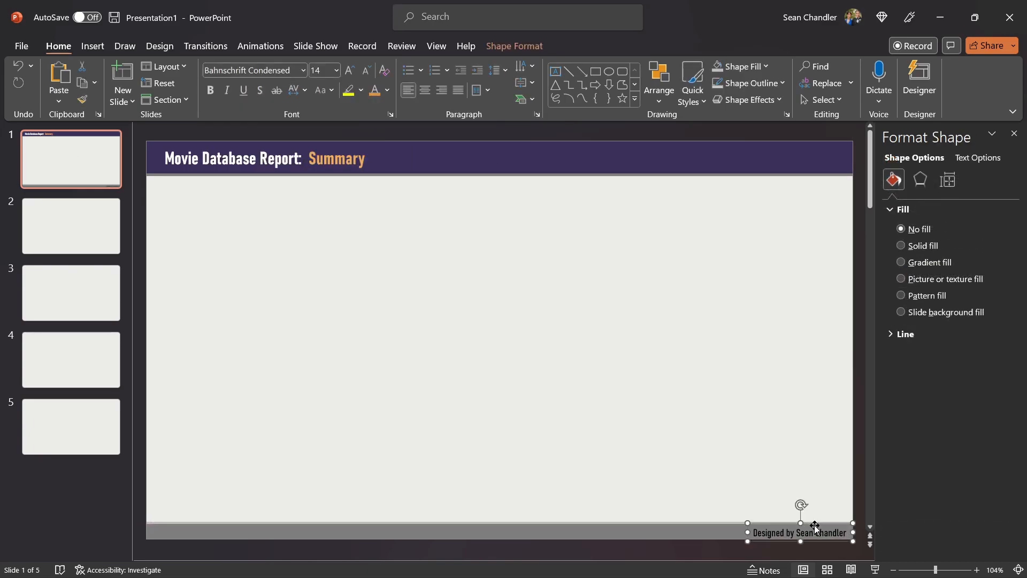
# Recolor the designer credit's text with the darkest shade of the theme's black color
pyautogui.click(387, 90)
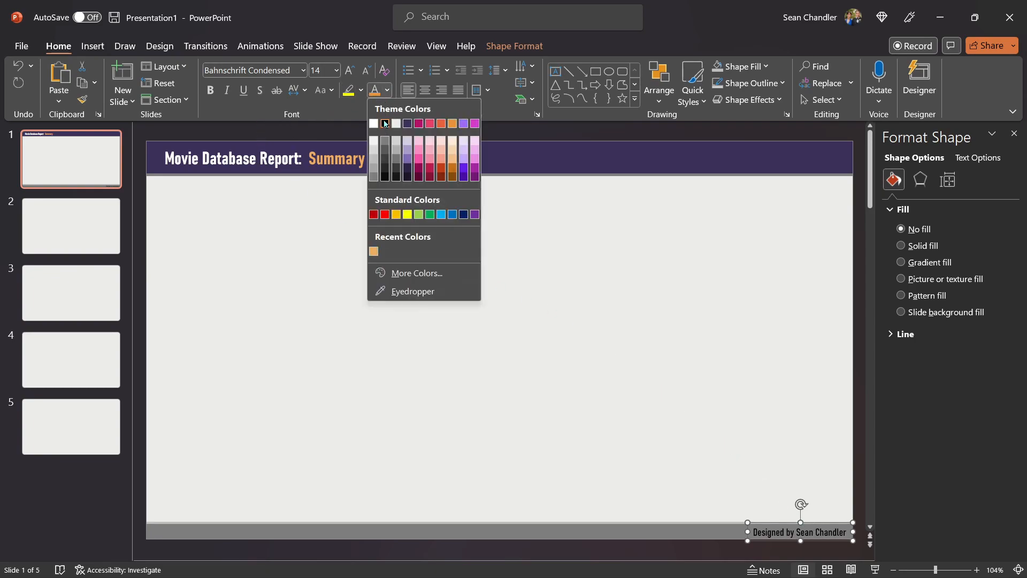
pyautogui.click(385, 177)
pyautogui.click(741, 328)
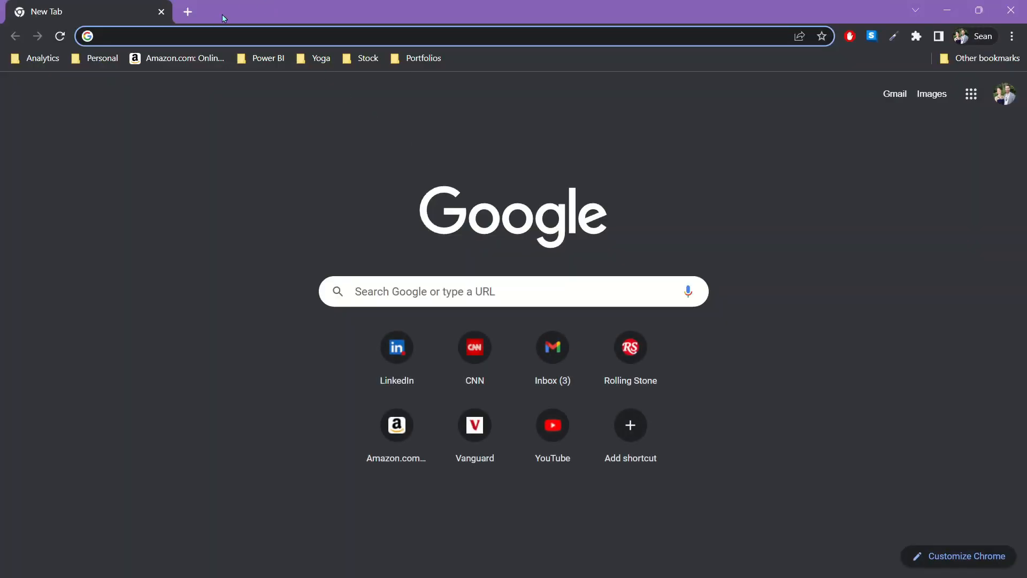
# In the Chrome browser, go to uxwing.com and search the icon library for "movie"
pyautogui.click(221, 31)
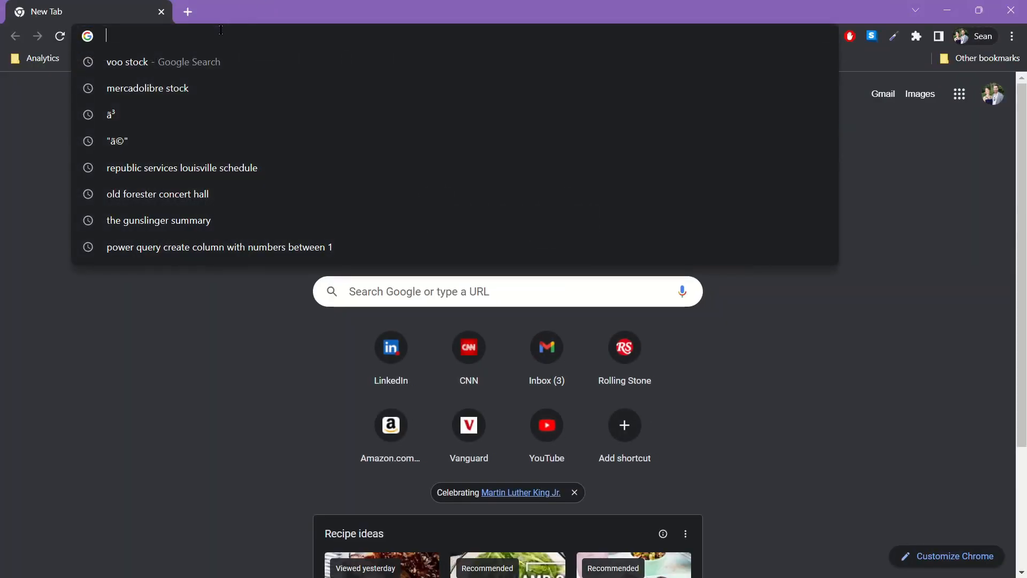
pyautogui.write('ux')
pyautogui.press('Return')
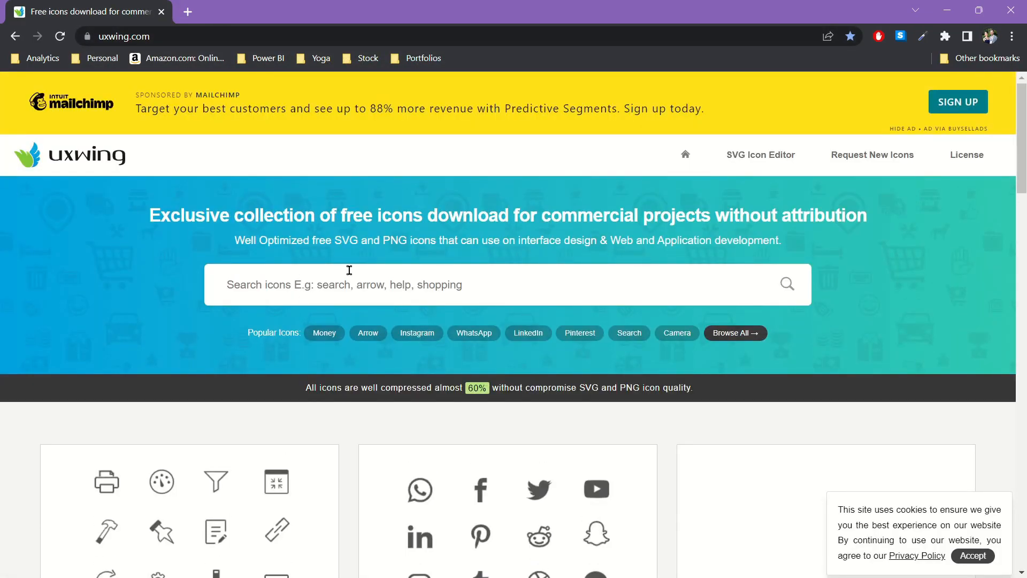
pyautogui.write('movie')
pyautogui.press('Return')
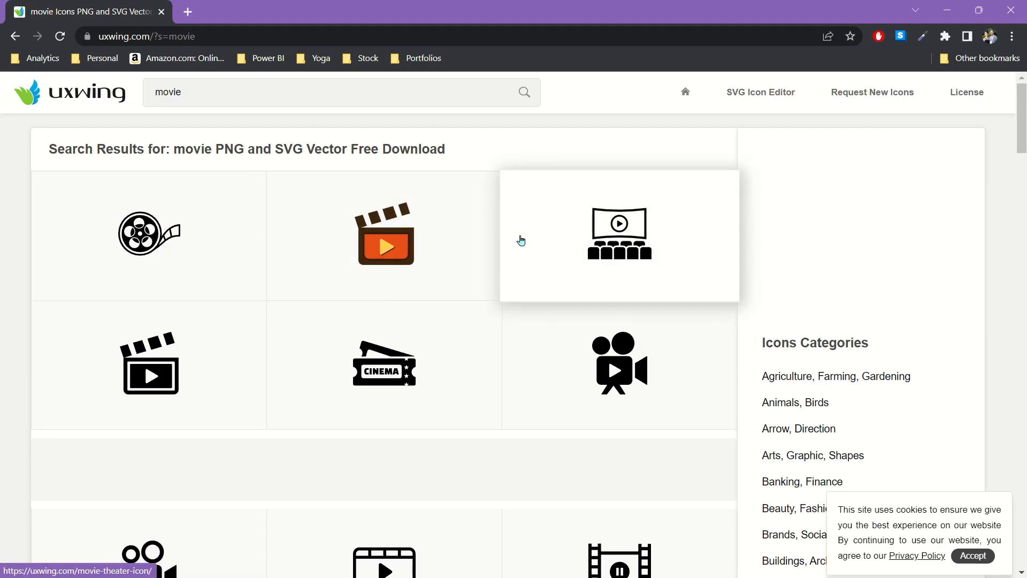
# Look through the movie icon search results for one that suits the report header
pyautogui.scroll(-4, 524, 235)
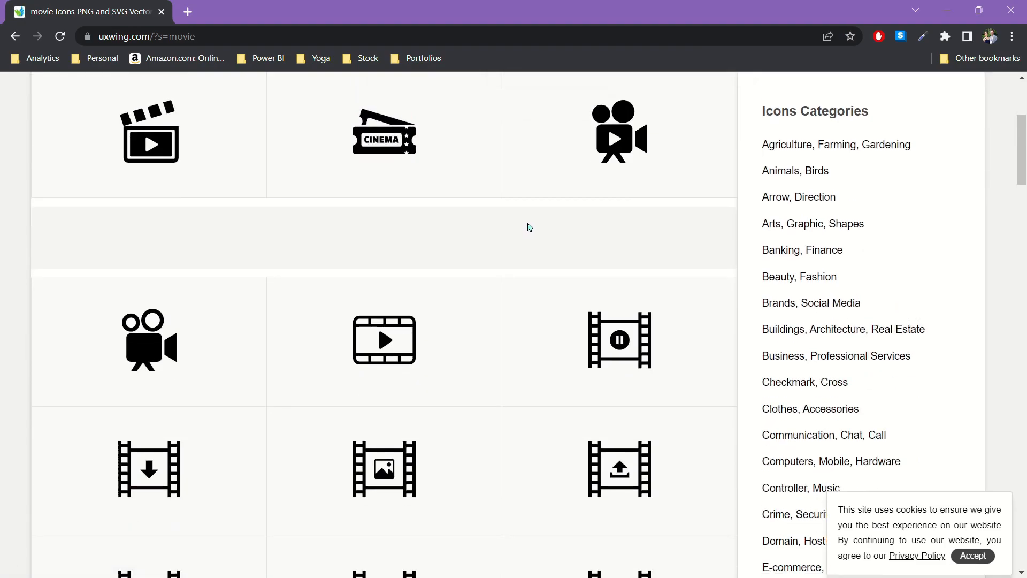
pyautogui.scroll(-4, 529, 228)
pyautogui.scroll(-4, 544, 248)
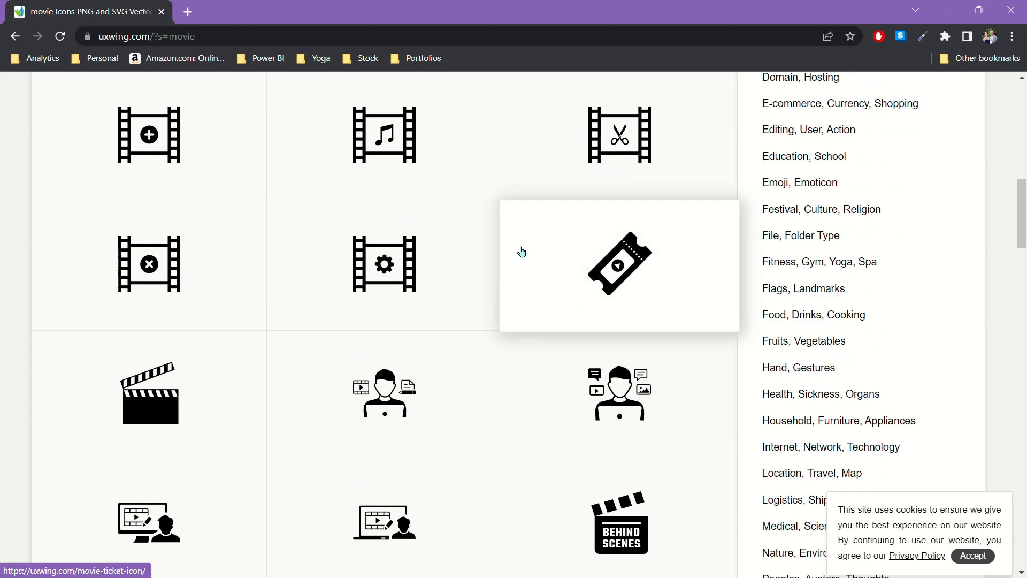
pyautogui.scroll(-4, 523, 252)
pyautogui.scroll(-8, 522, 251)
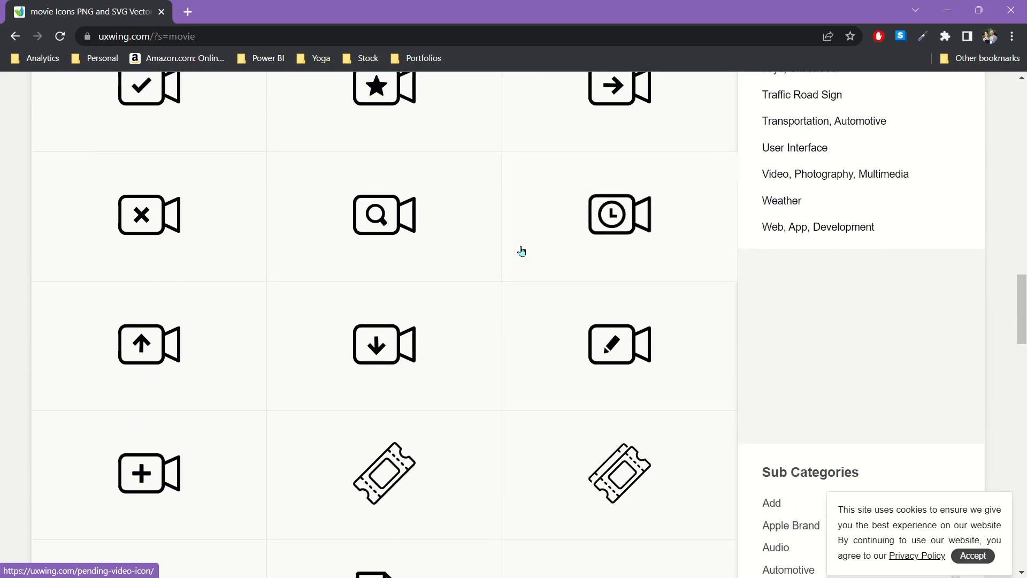
pyautogui.scroll(-4, 522, 251)
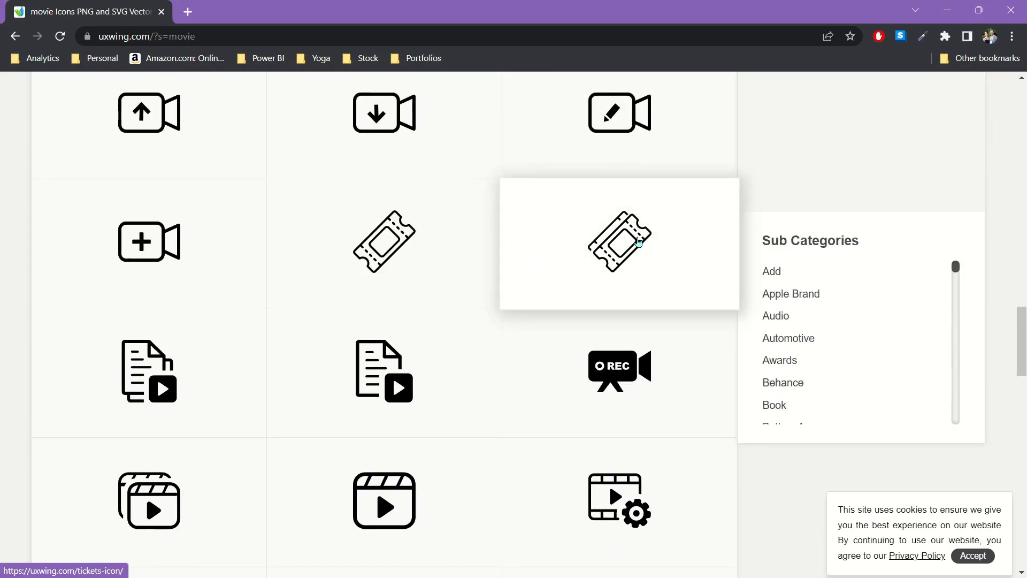
pyautogui.scroll(-12, 483, 303)
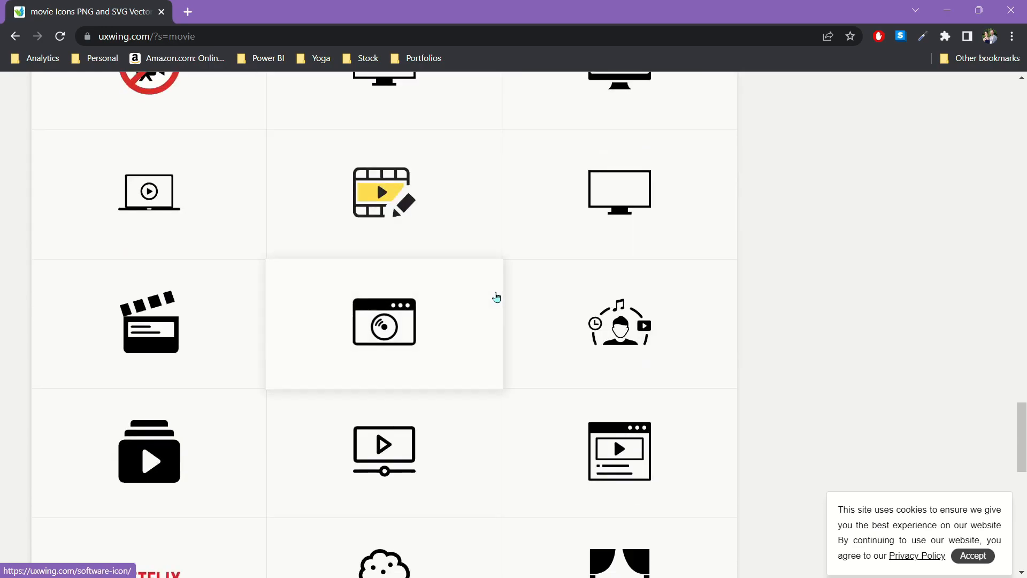
pyautogui.scroll(-4, 497, 297)
pyautogui.scroll(-4, 499, 295)
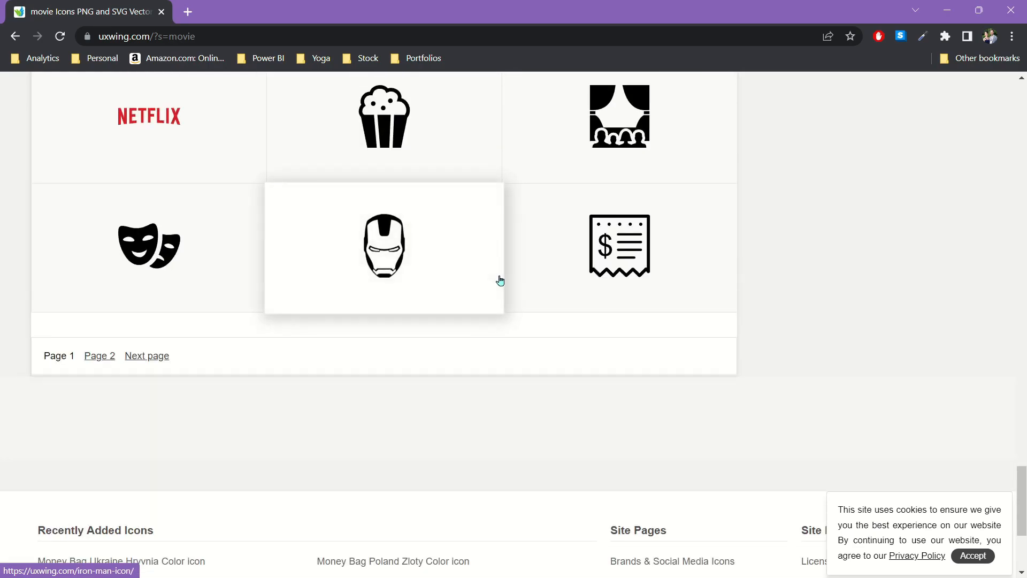
pyautogui.scroll(20, 503, 272)
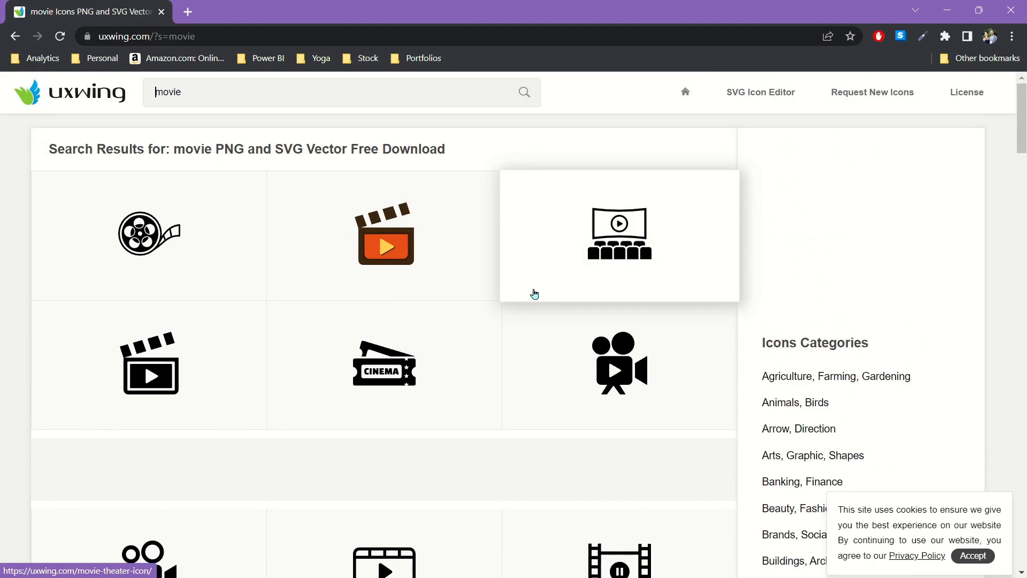
# Download the Cinema Movie Ticket icon as an SVG file and show it in its download folder
pyautogui.click(410, 377)
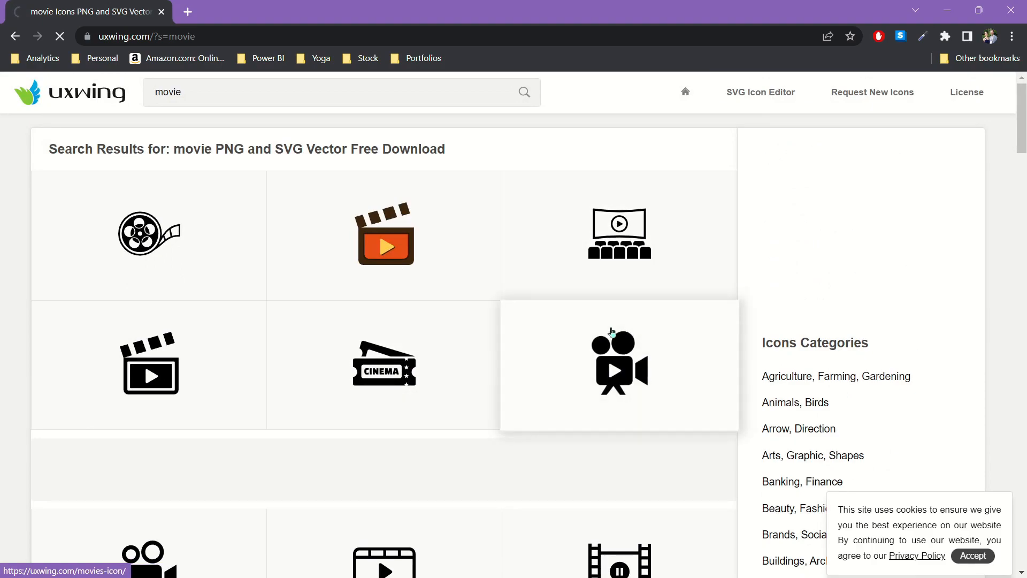
pyautogui.click(399, 503)
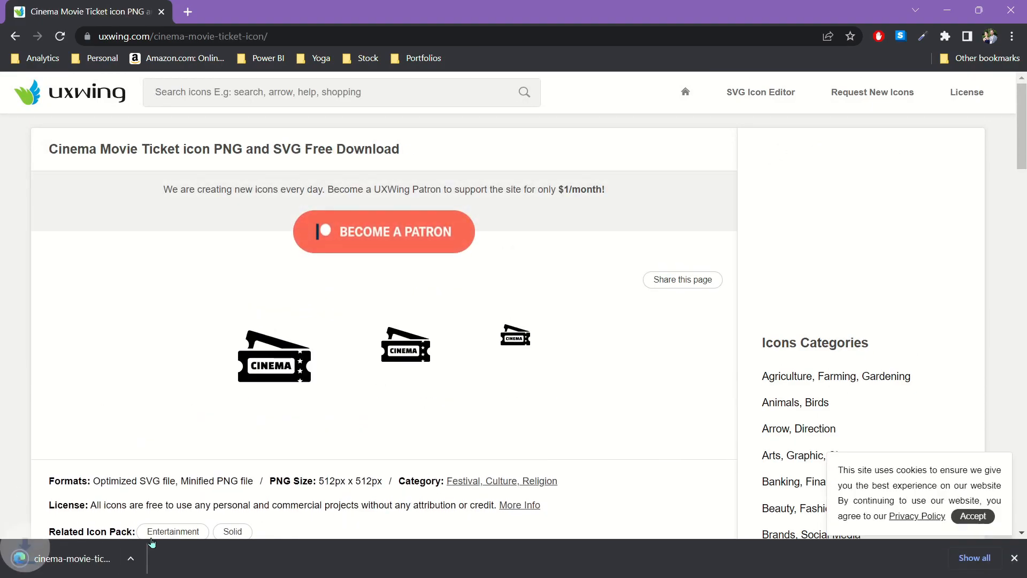
pyautogui.click(148, 562)
pyautogui.click(166, 507)
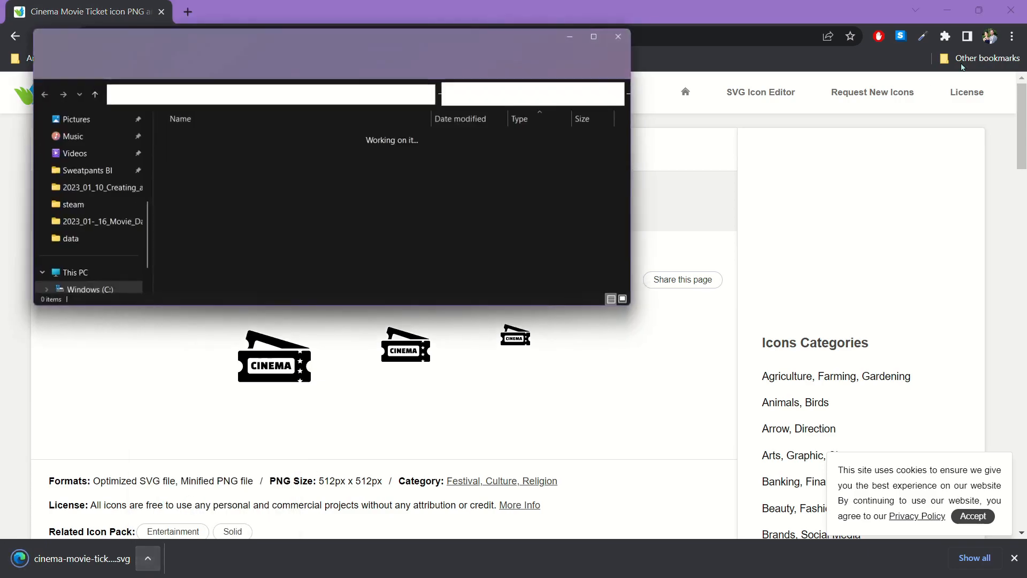
# Switch back to PowerPoint and insert the downloaded cinema ticket SVG on slide 1
pyautogui.click(965, 7)
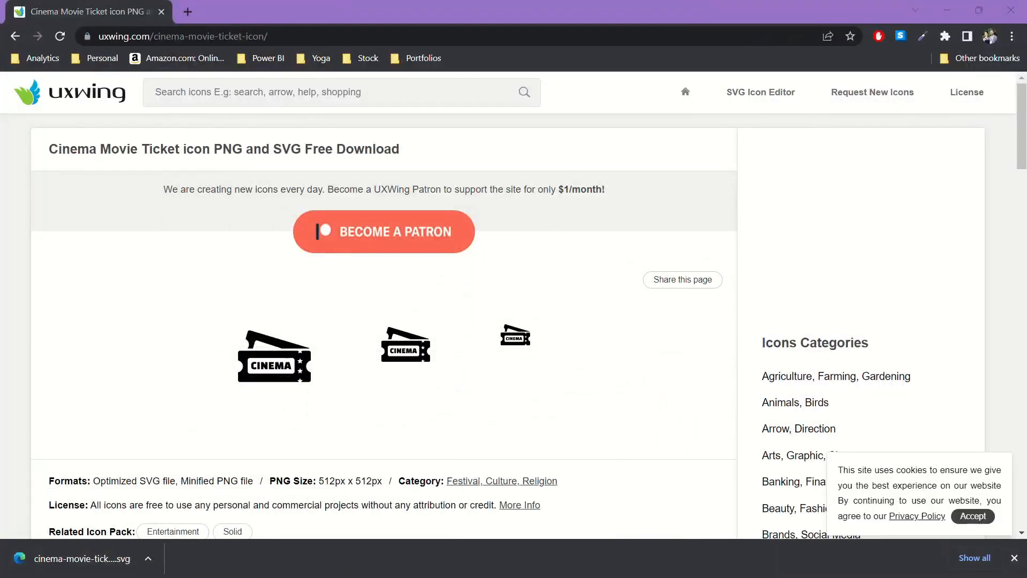
pyautogui.click(948, 10)
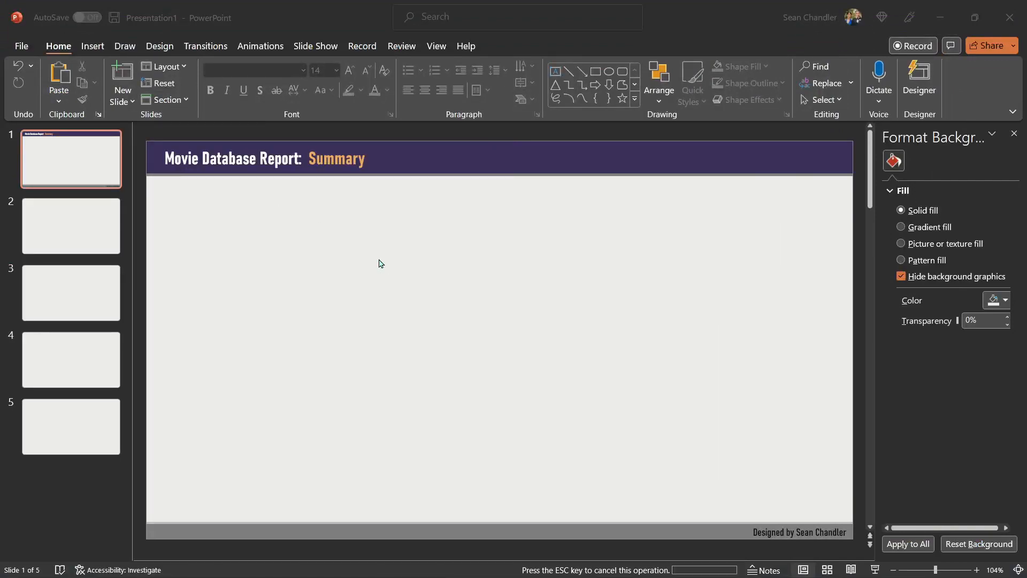
pyautogui.moveTo(378, 260); pyautogui.dragTo(379, 261)
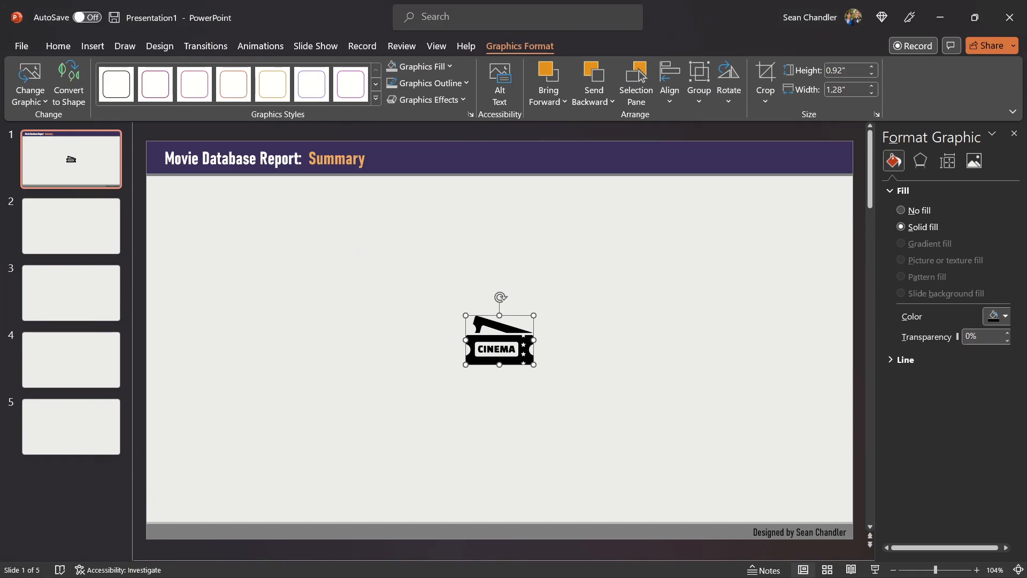
# Fill the cinema ticket graphic white, shrink it to about 0.51" by 0.71", and place it at the right end of the header bar
pyautogui.click(445, 65)
pyautogui.click(391, 99)
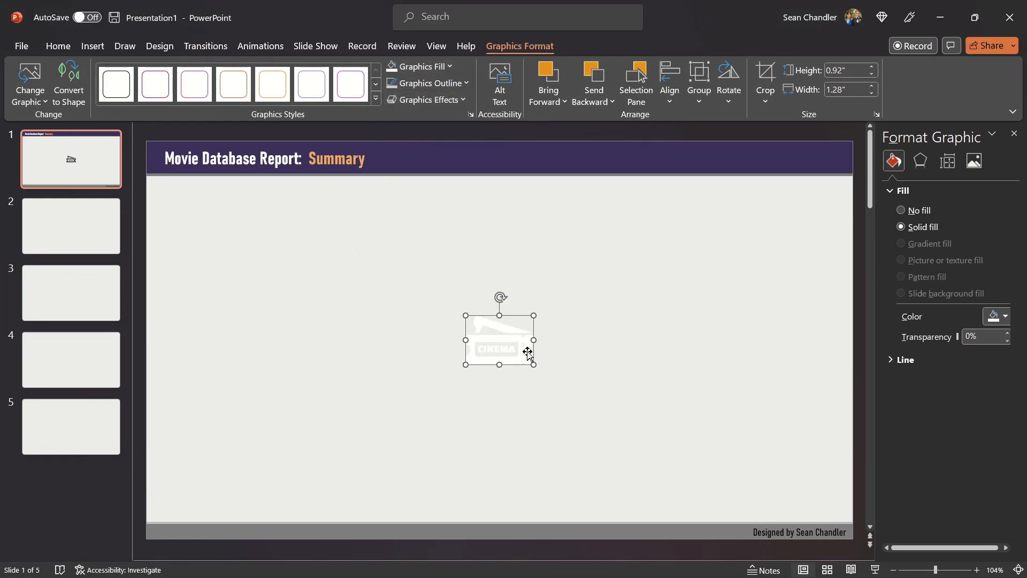
pyautogui.moveTo(534, 365); pyautogui.dragTo(833, 156)
pyautogui.click(469, 176)
pyautogui.click(408, 166)
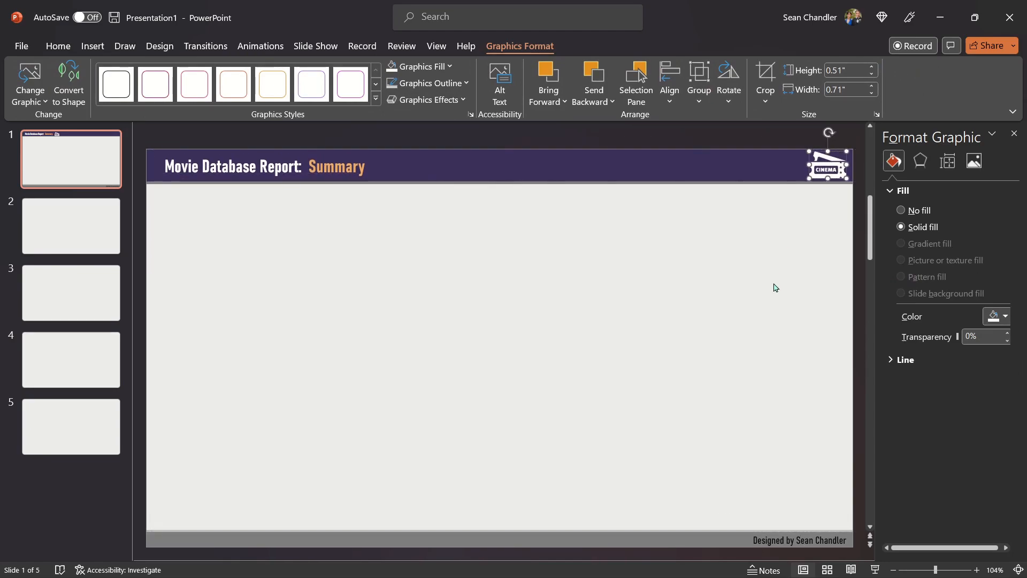
pyautogui.click(338, 379)
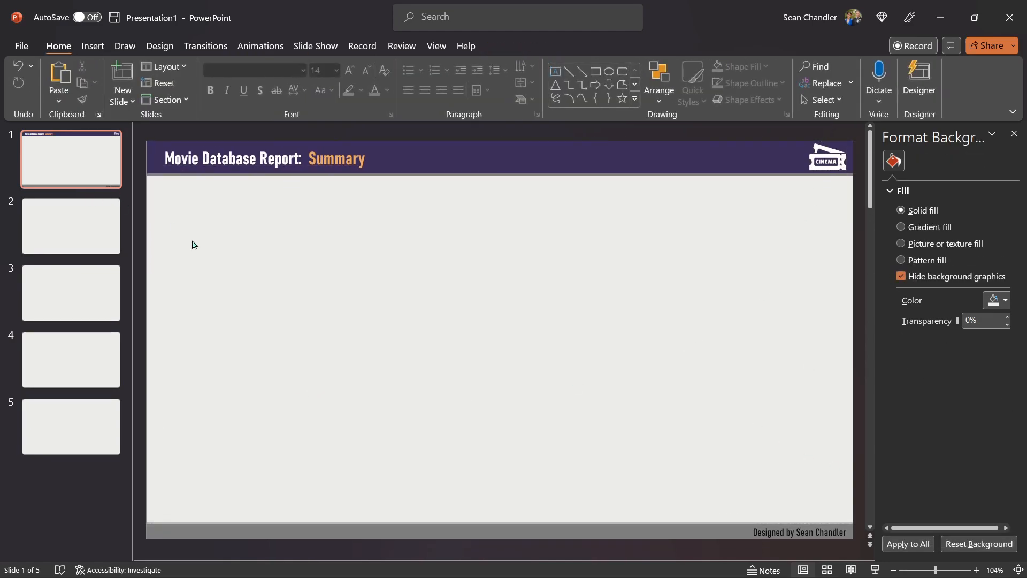
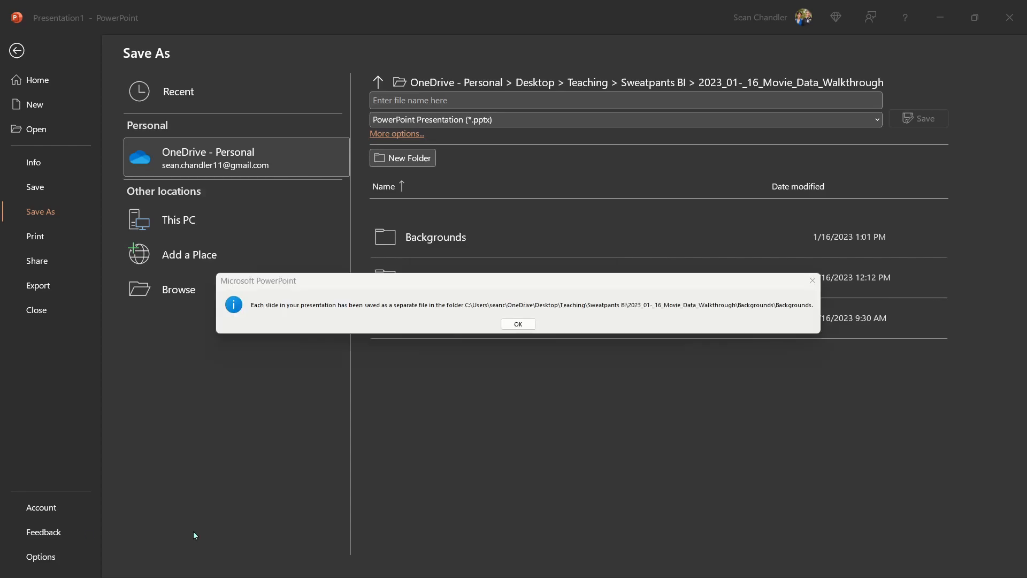
# Close the slide export message, switch to Power BI Desktop, and set the Landing / Summary page's canvas background transparency to 0%
pyautogui.click(517, 324)
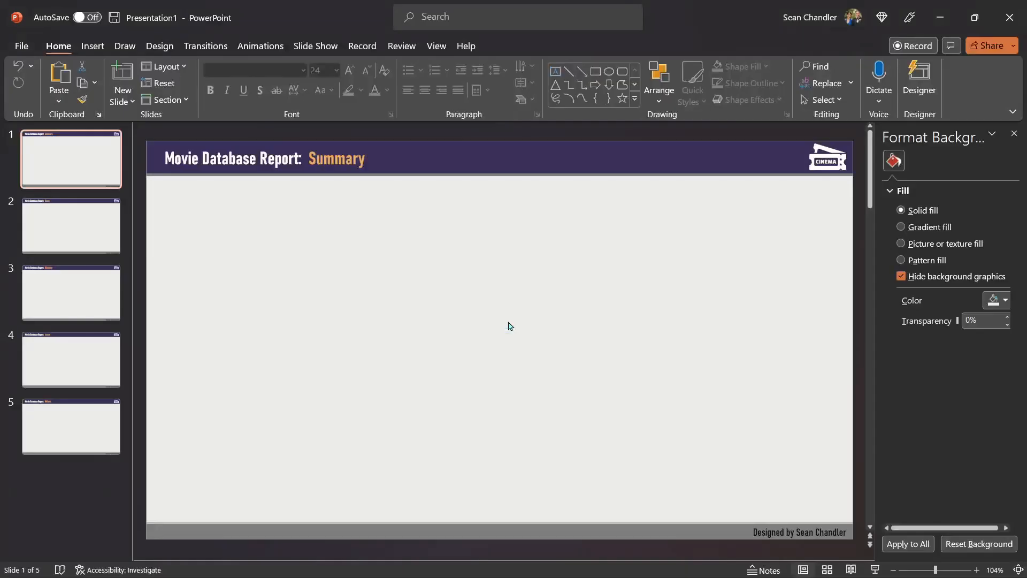
pyautogui.click(940, 22)
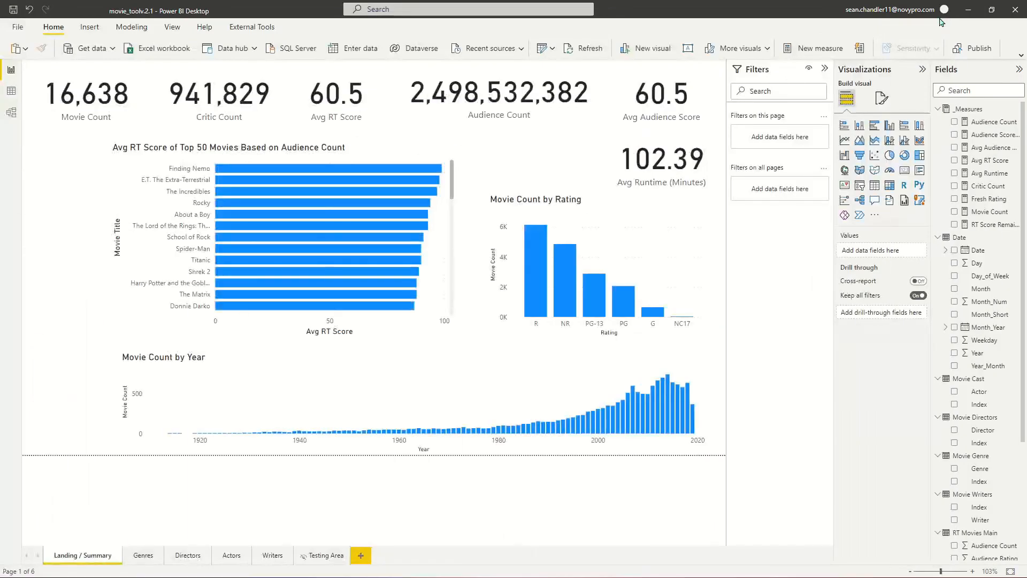
pyautogui.click(882, 98)
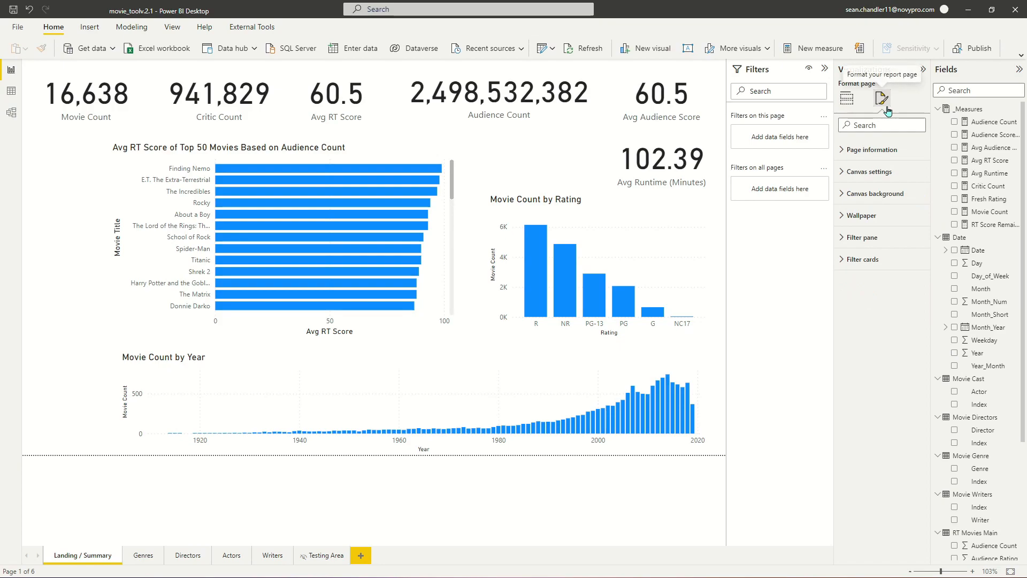
pyautogui.click(880, 197)
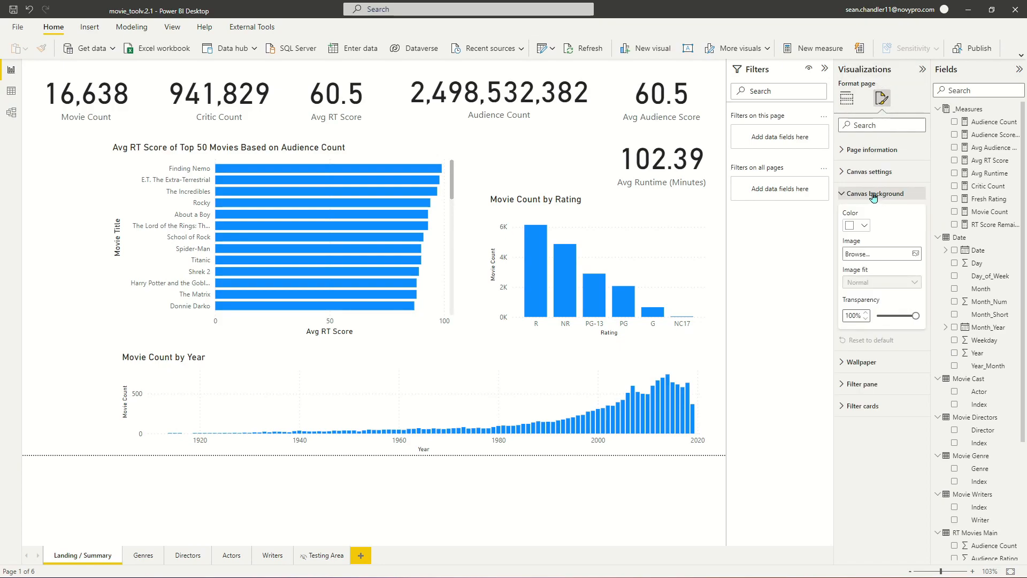
pyautogui.moveTo(919, 315); pyautogui.dragTo(878, 316)
# Use Slide1 from the nested Backgrounds folder as the page's canvas background image and set its image fit to Fit
pyautogui.click(884, 255)
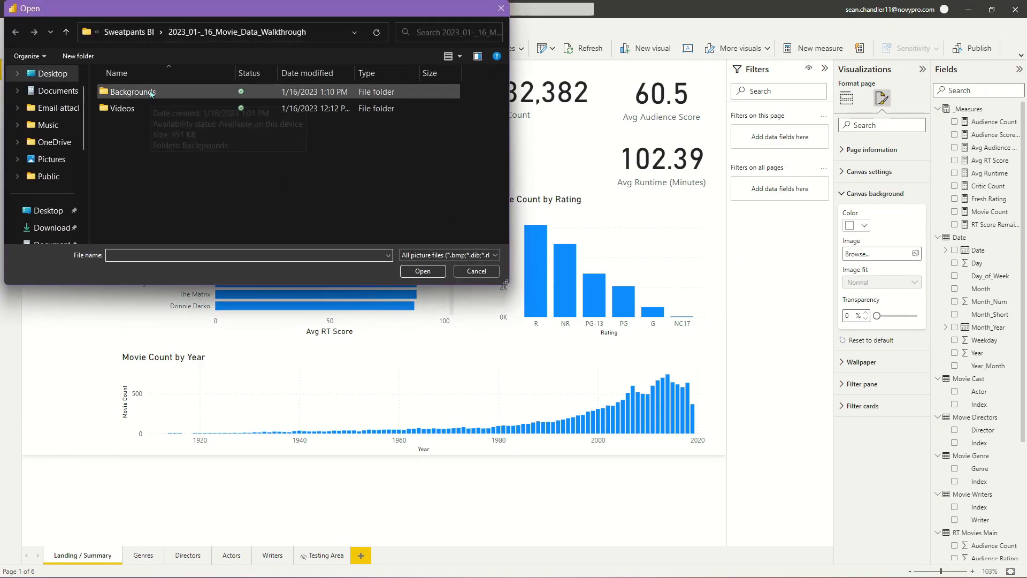
pyautogui.doubleClick(152, 93)
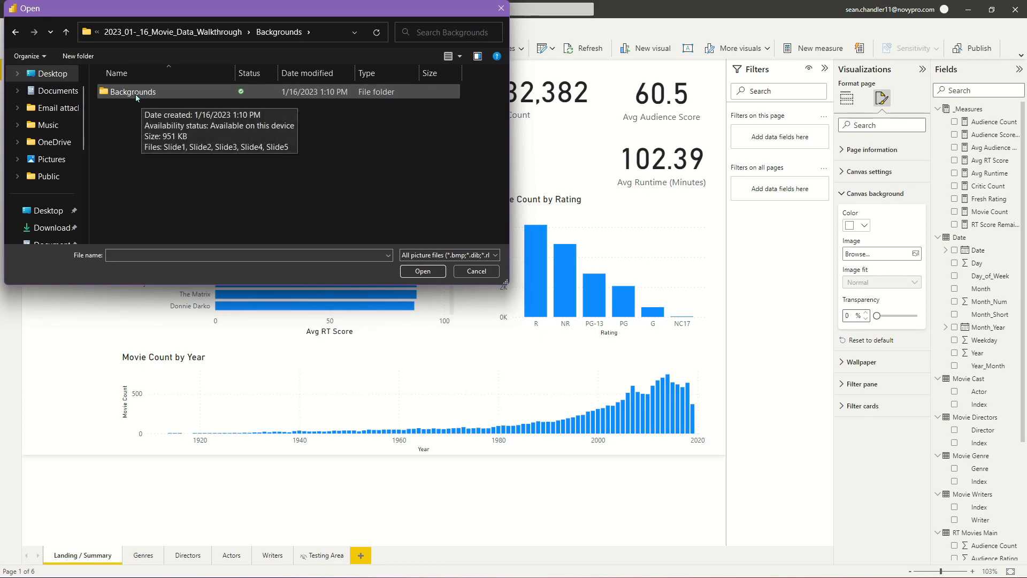
pyautogui.doubleClick(136, 95)
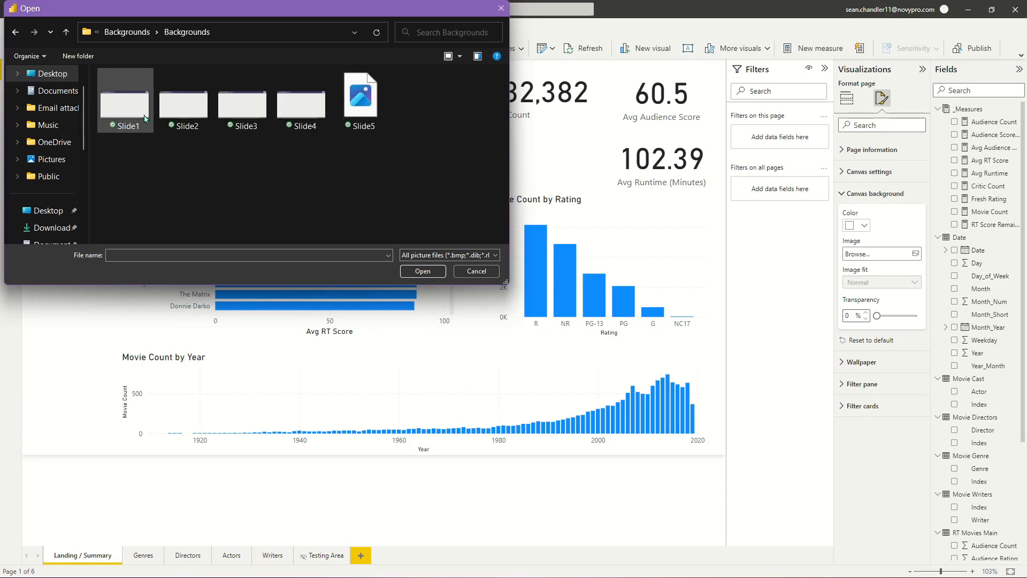
pyautogui.doubleClick(127, 107)
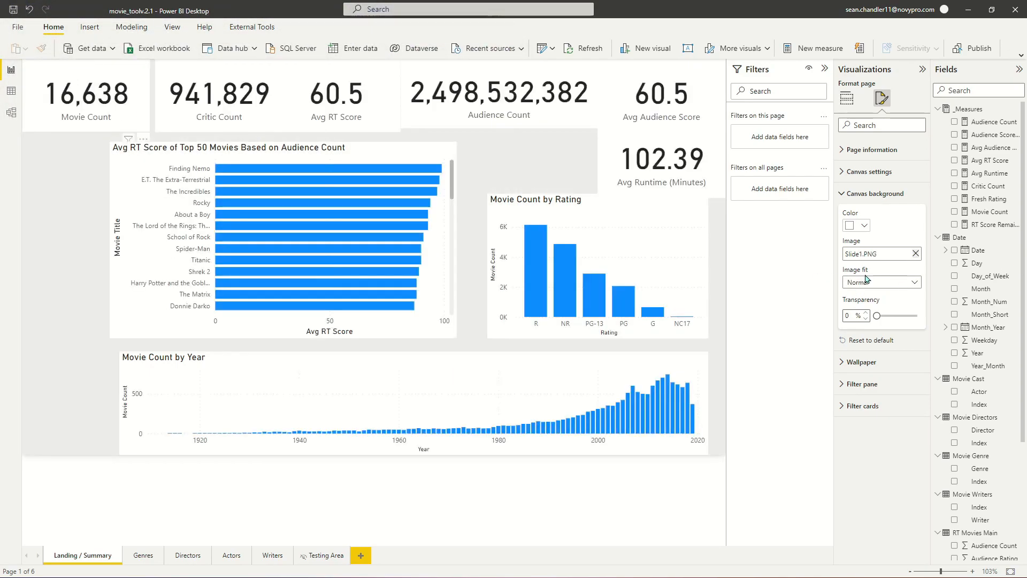
pyautogui.click(880, 282)
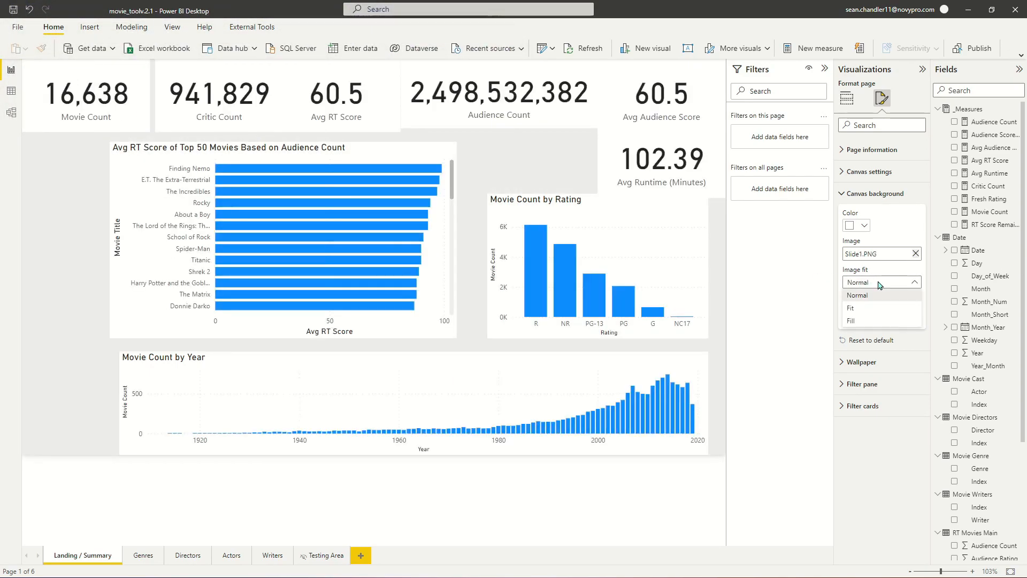
pyautogui.click(861, 309)
# Move the top-row card visuals down out of the header bar and the Movie Count by Year chart up above the footer bar
pyautogui.moveTo(81, 115); pyautogui.dragTo(85, 157)
pyautogui.moveTo(288, 114); pyautogui.dragTo(298, 141)
pyautogui.moveTo(198, 116); pyautogui.dragTo(209, 156)
pyautogui.moveTo(485, 103); pyautogui.dragTo(496, 135)
pyautogui.moveTo(685, 92); pyautogui.dragTo(685, 128)
pyautogui.moveTo(405, 388); pyautogui.dragTo(410, 362)
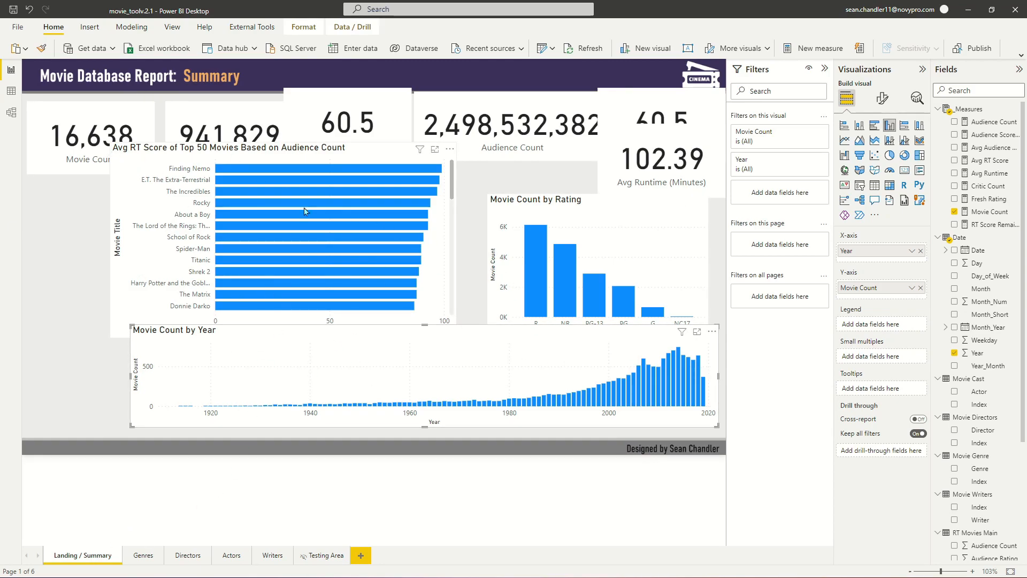
# On the Genres page, set the canvas background transparency to 0%, use Slide2 as its image, and set the image fit to Fit
pyautogui.click(143, 556)
pyautogui.click(882, 98)
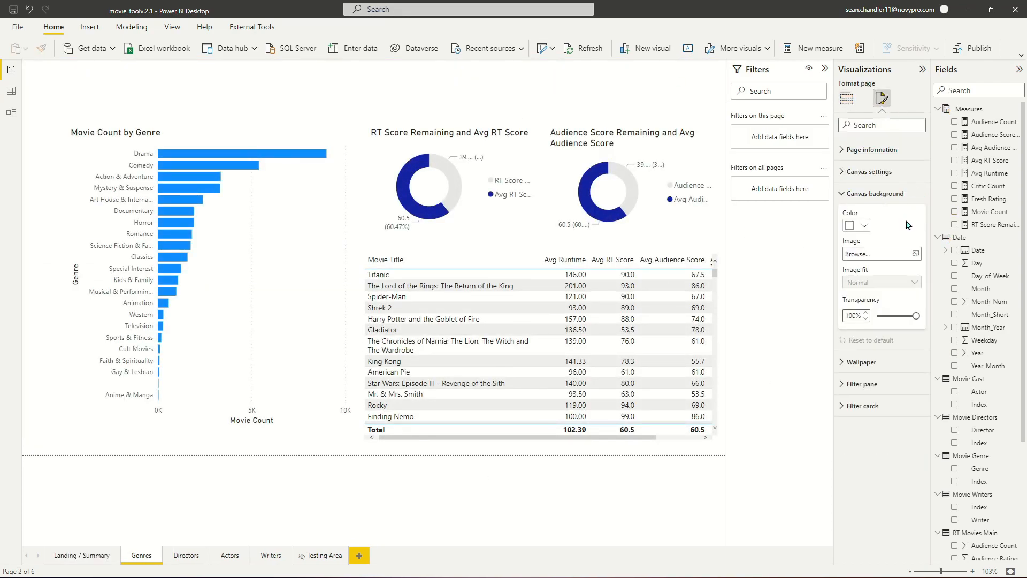
pyautogui.moveTo(919, 316); pyautogui.dragTo(757, 316)
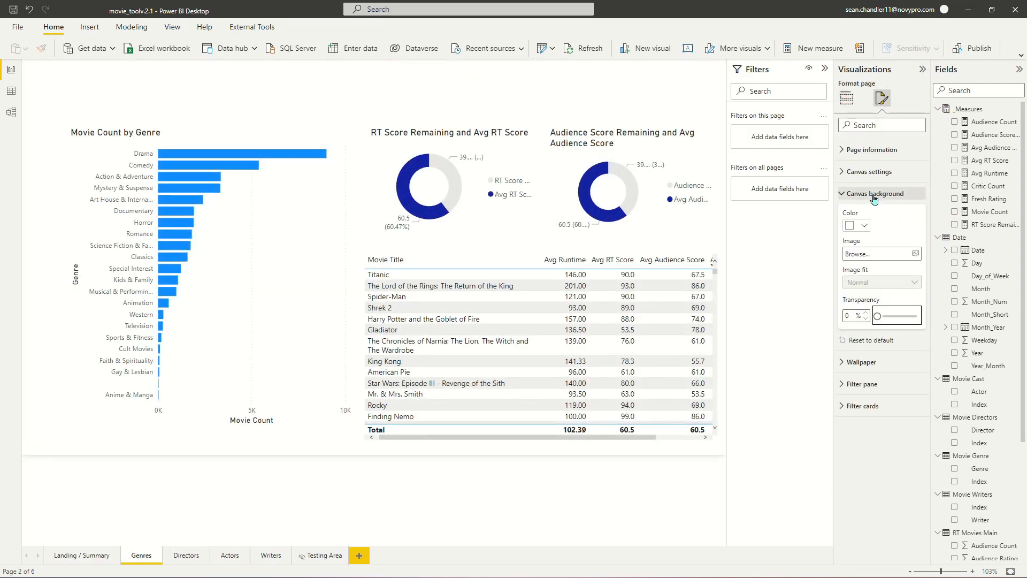
pyautogui.click(901, 260)
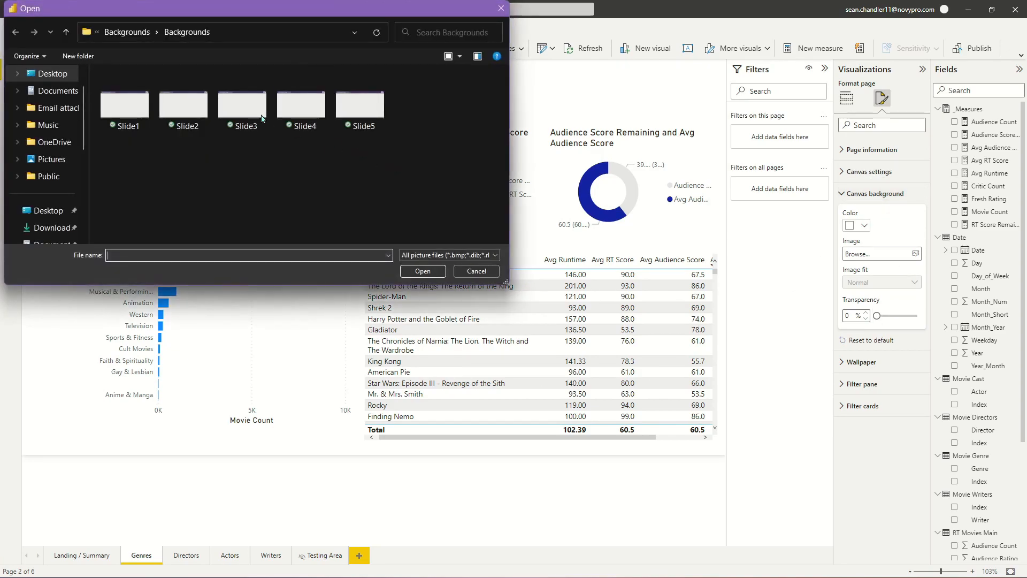
pyautogui.doubleClick(185, 102)
pyautogui.click(881, 282)
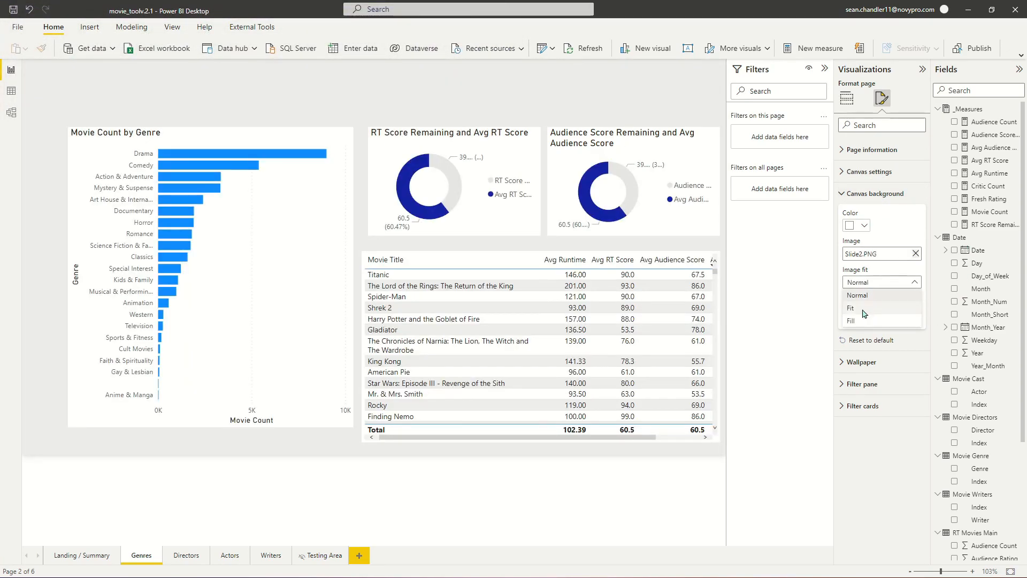
pyautogui.click(861, 308)
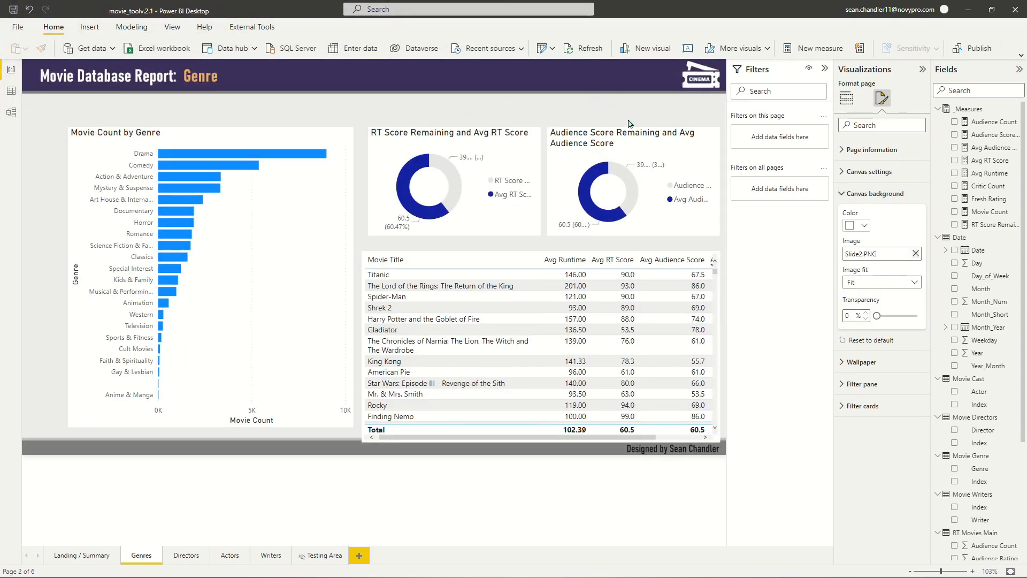
# On the Directors page, set the canvas background transparency to 0%, use Slide3 as its image, and set the image fit to Fit
pyautogui.click(185, 556)
pyautogui.moveTo(926, 317); pyautogui.dragTo(876, 316)
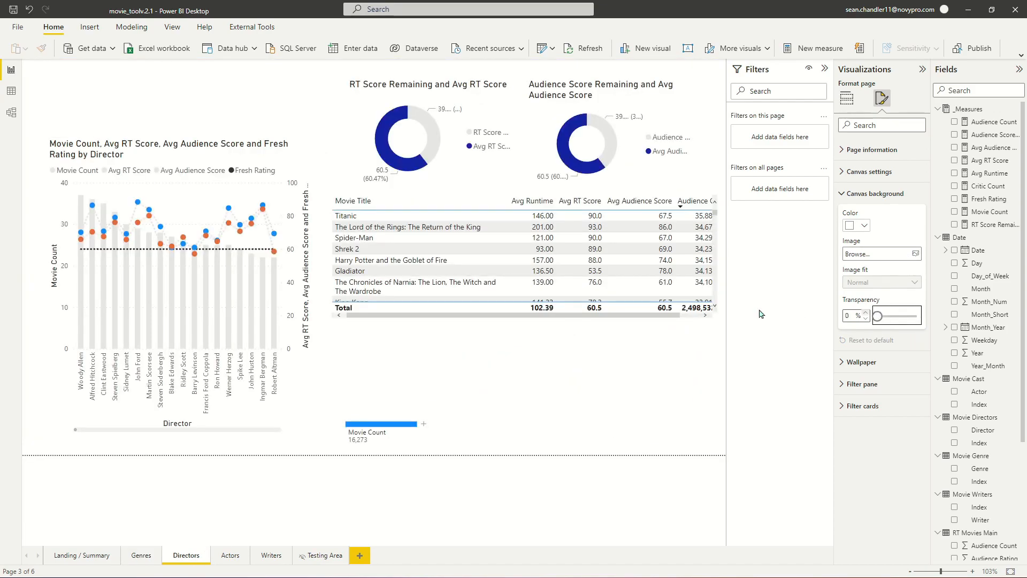
pyautogui.click(877, 254)
pyautogui.doubleClick(265, 122)
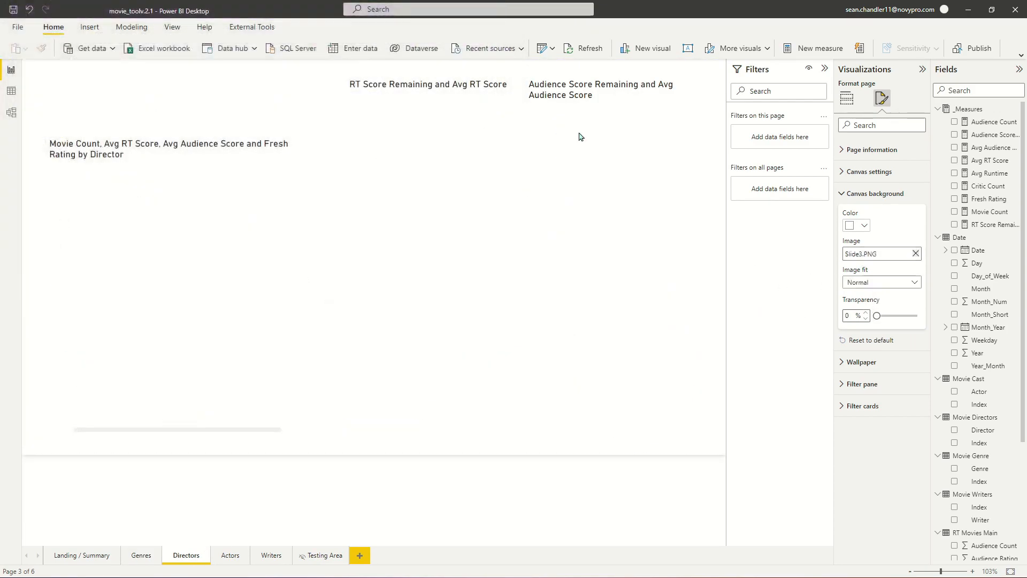
pyautogui.click(878, 282)
pyautogui.click(888, 317)
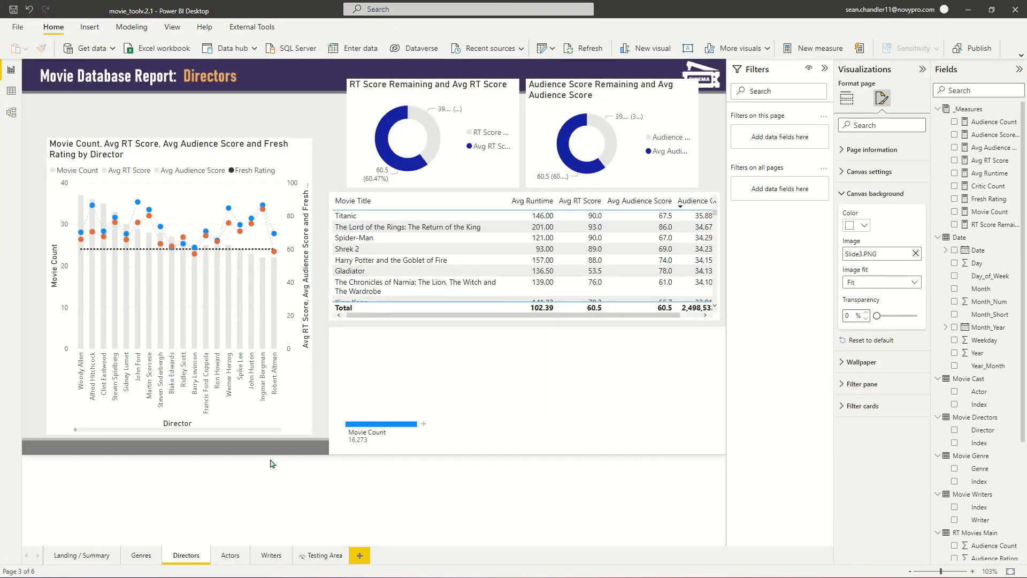
# Use Slide4 as the Actors page's canvas background image, with image fit set to Fit and transparency at 0%
pyautogui.click(221, 559)
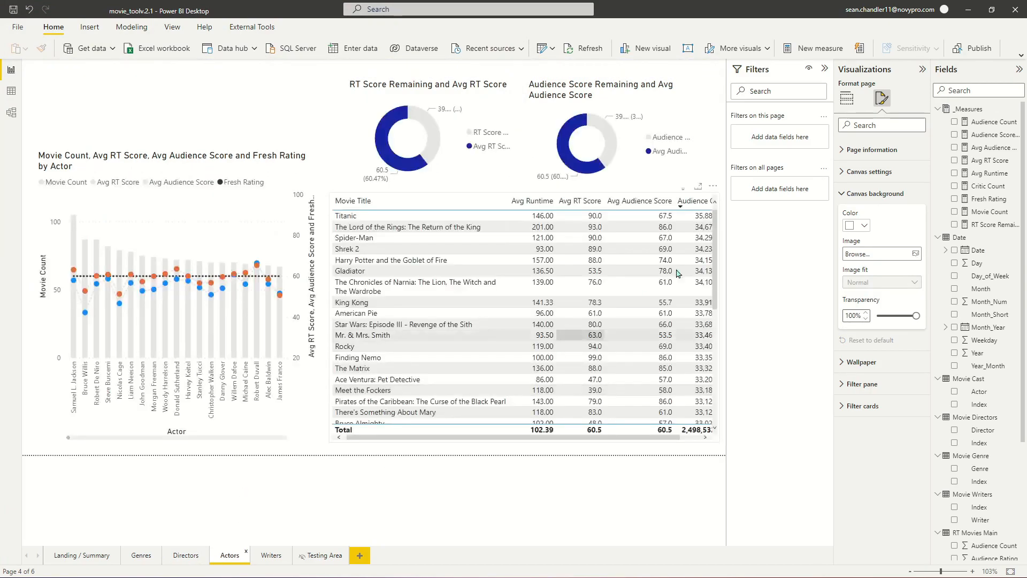
pyautogui.click(889, 256)
pyautogui.doubleClick(302, 110)
pyautogui.click(880, 283)
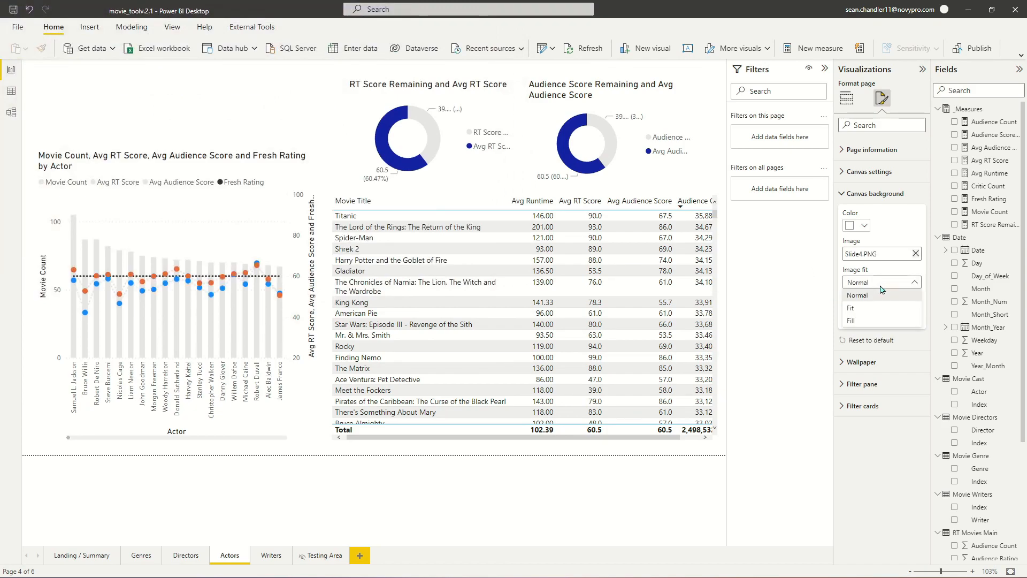
pyautogui.click(856, 308)
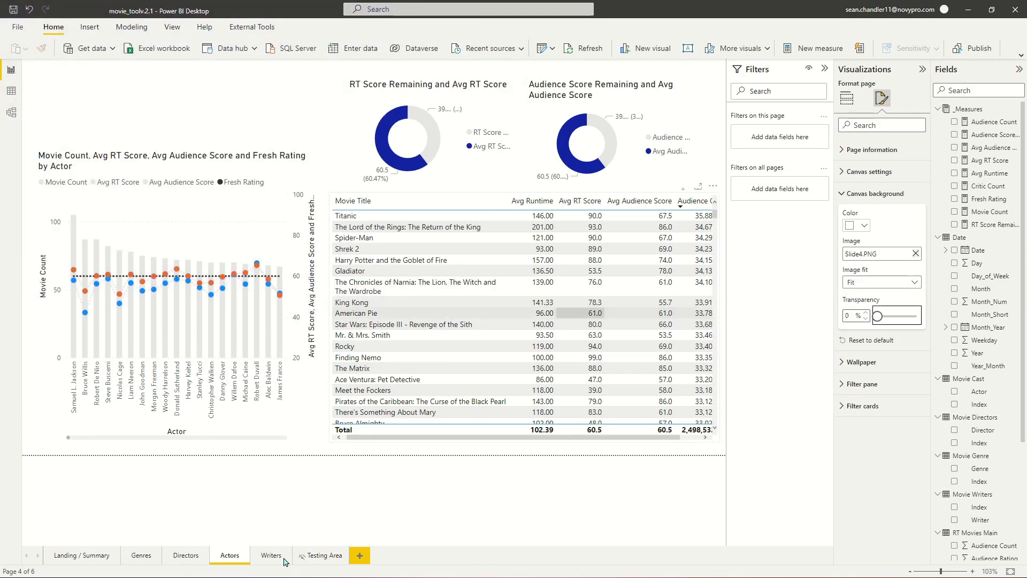
# Use Slide5 as the Writers page's canvas background image, with image fit set to Fit and transparency at 0%
pyautogui.click(271, 555)
pyautogui.click(883, 254)
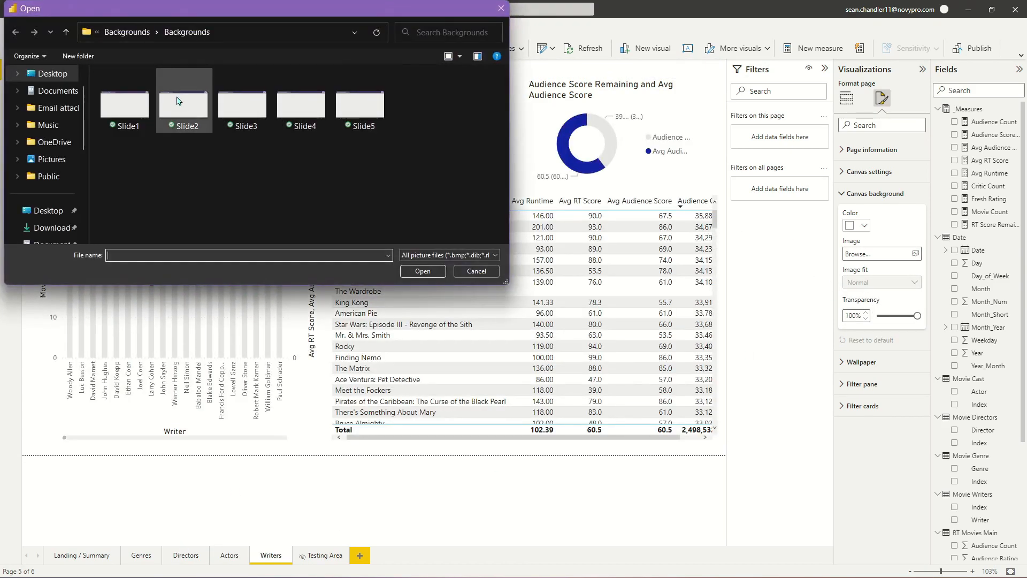
pyautogui.doubleClick(360, 106)
pyautogui.click(904, 283)
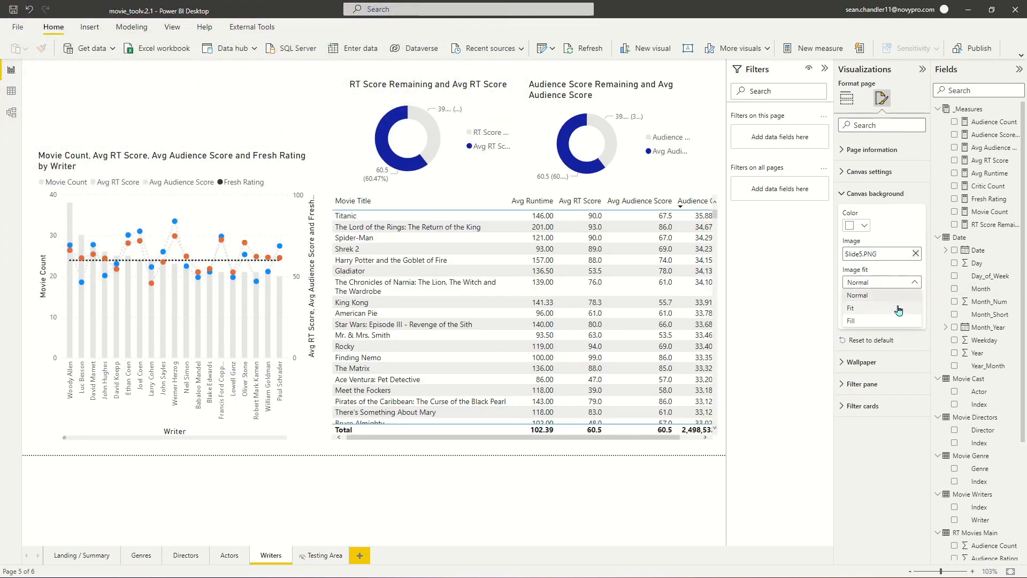
pyautogui.click(899, 309)
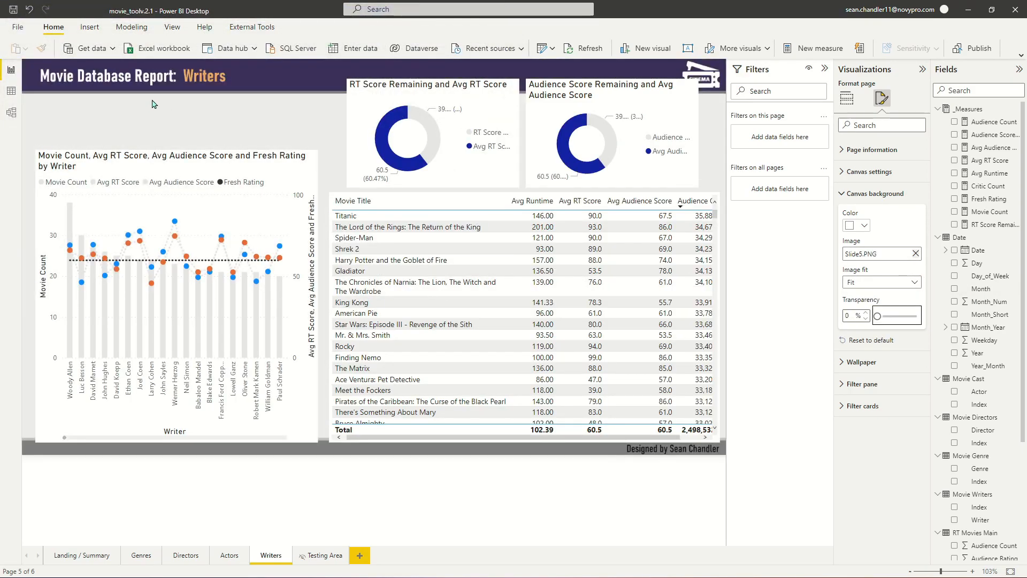
pyautogui.click(152, 100)
# Return to the Landing / Summary page and compare PowerPoint's slide background color palette with the page's canvas background color palette
pyautogui.click(68, 561)
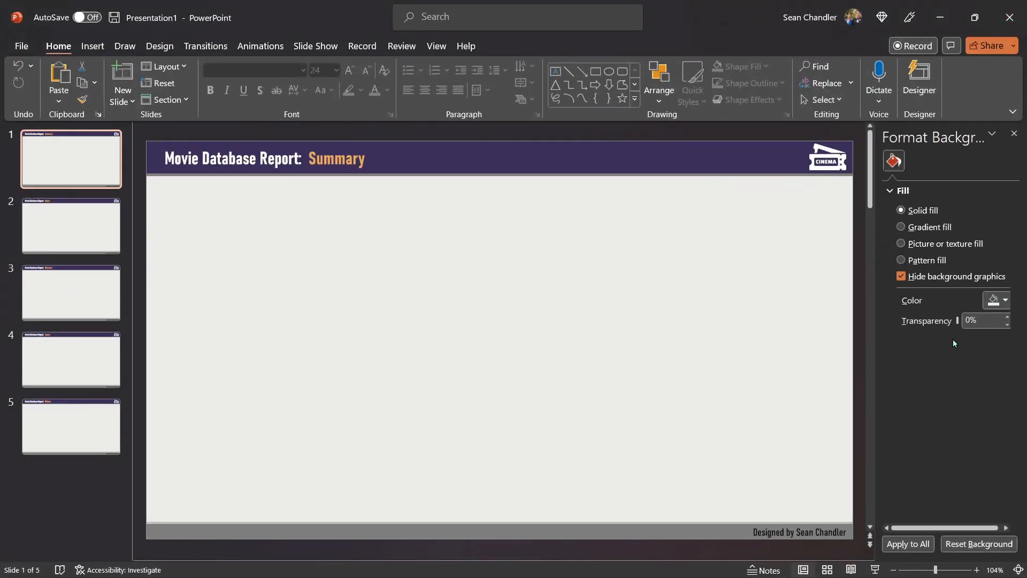
pyautogui.click(996, 301)
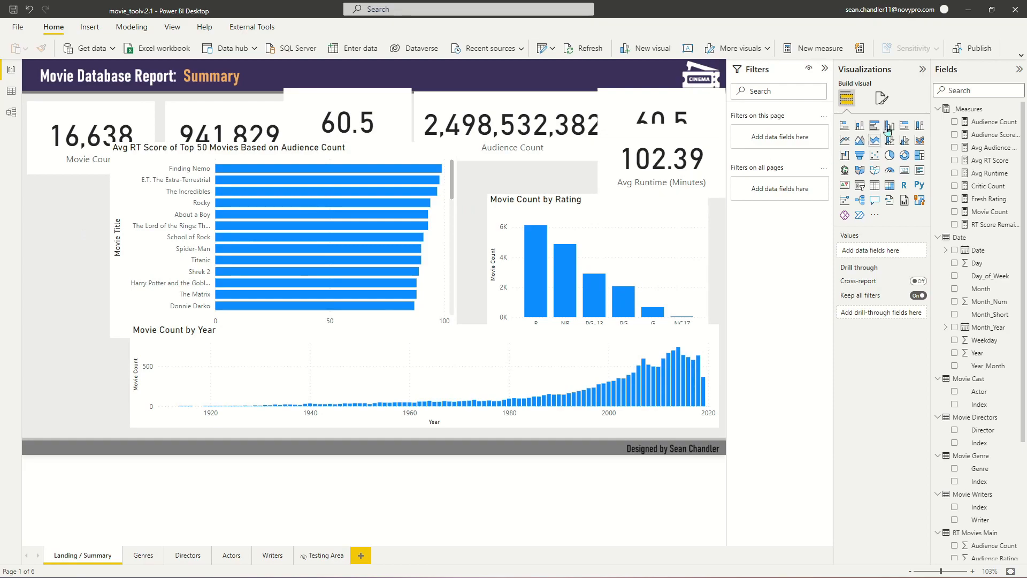
pyautogui.click(882, 98)
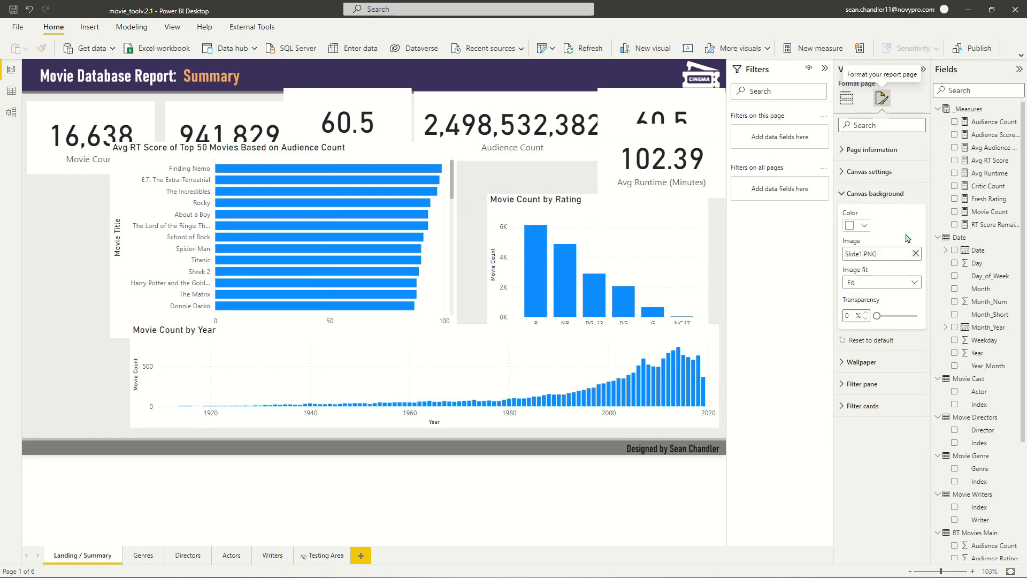
pyautogui.click(864, 231)
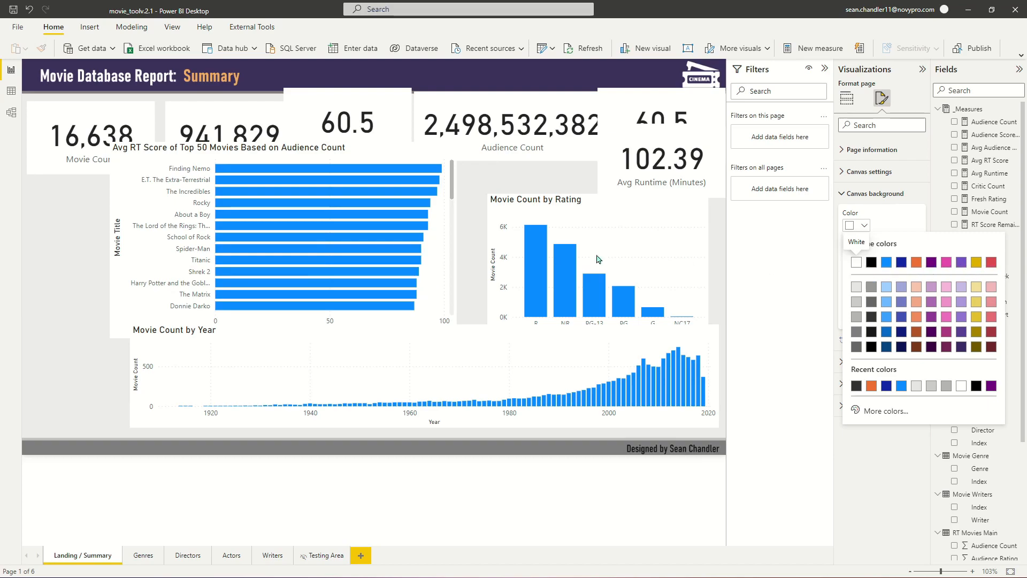
pyautogui.click(69, 221)
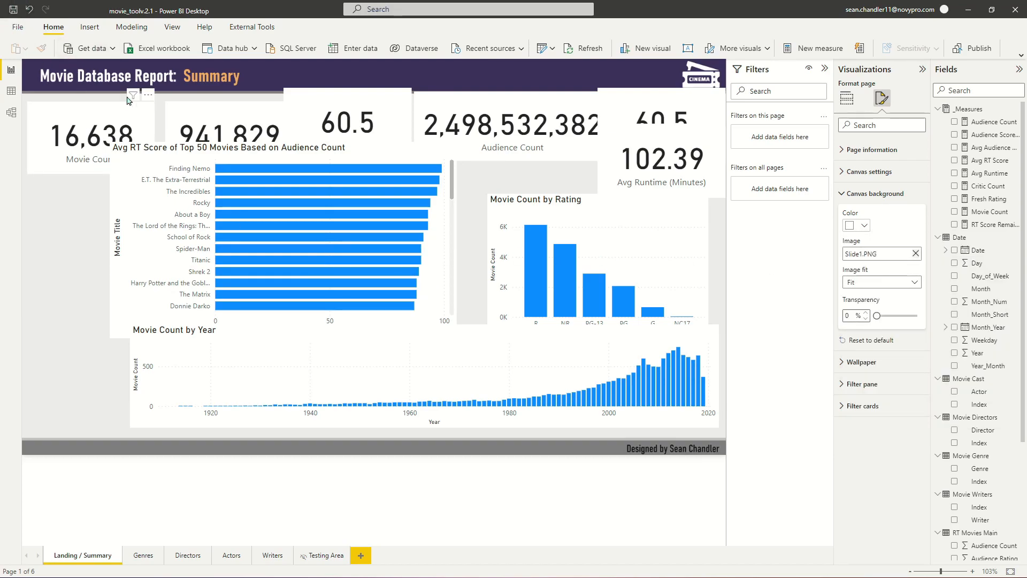
# Open the customization settings of the current report theme
pyautogui.click(171, 27)
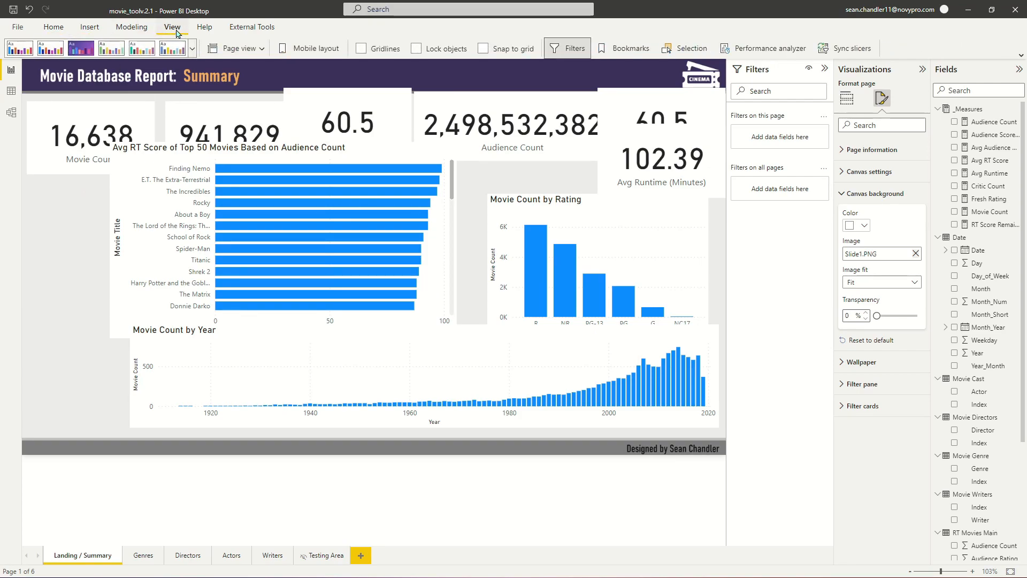
pyautogui.click(192, 50)
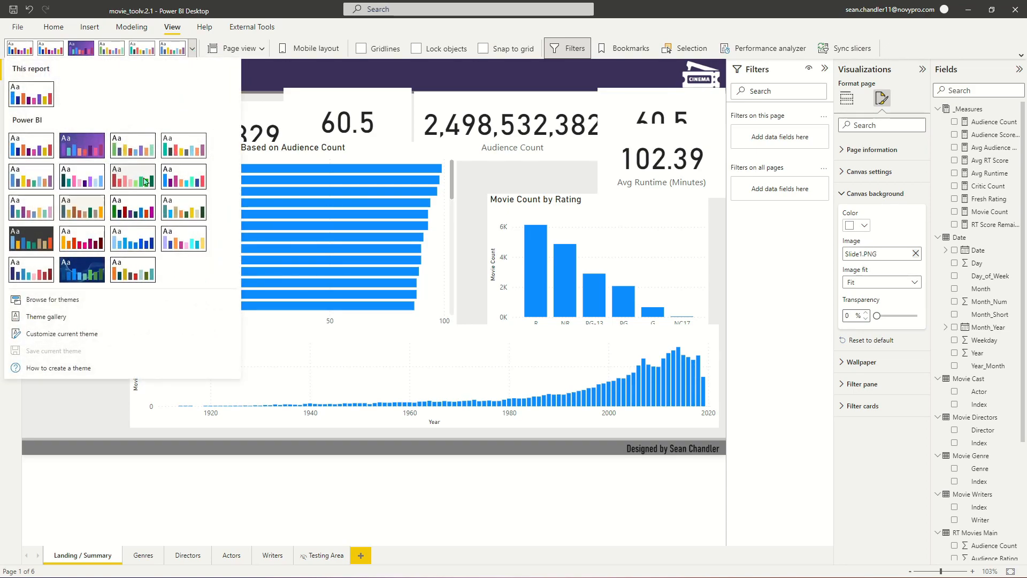
pyautogui.click(74, 335)
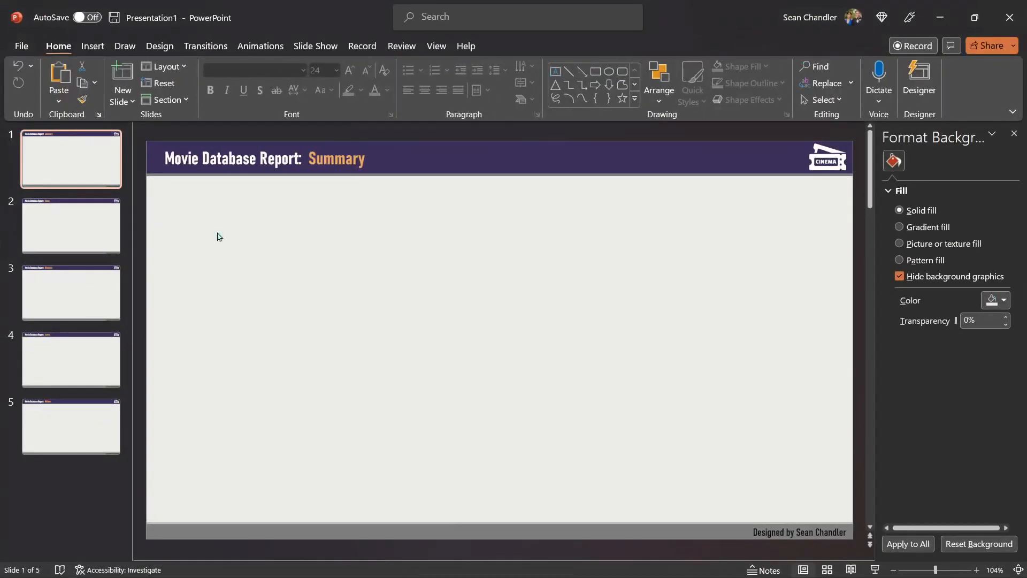
# Switch to PowerPoint, draw a 1" by 1" square on the Summary slide below the title, and paste six copies of it
pyautogui.click(595, 71)
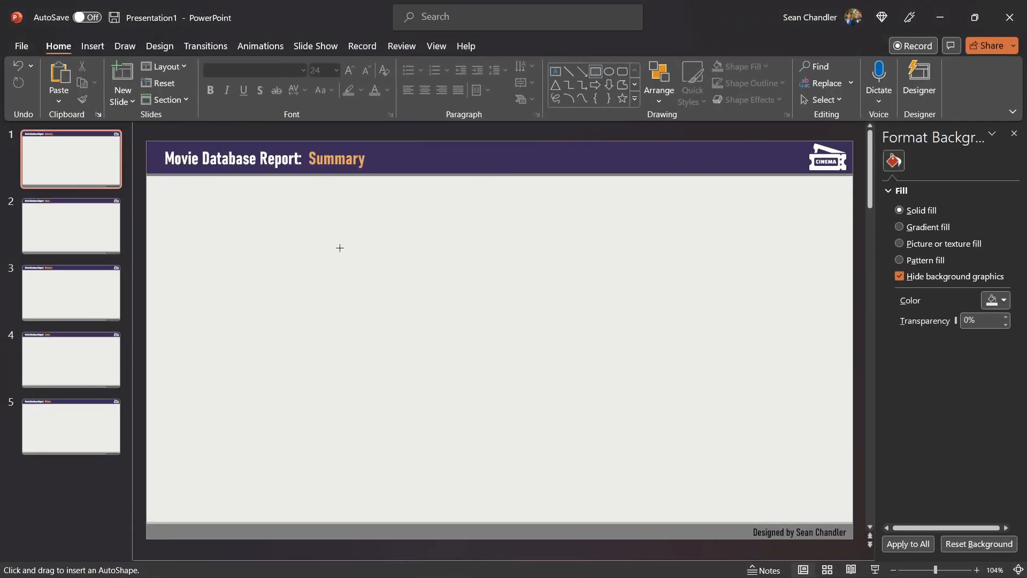
pyautogui.click(292, 222)
pyautogui.moveTo(314, 248); pyautogui.dragTo(234, 249)
pyautogui.hotkey('ctrl', 'c')
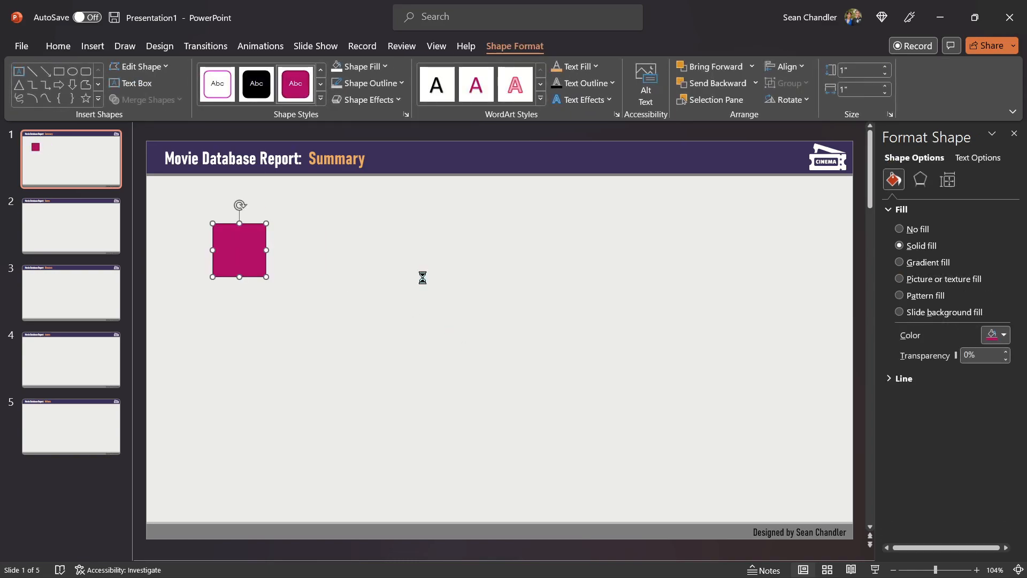
pyautogui.hotkey('ctrl', 'v')
pyautogui.hotkey('ctrl', 'v')
pyautogui.hotkey('ctrl', 'v')
pyautogui.hotkey('ctrl', 'v')
pyautogui.hotkey('ctrl', 'v')
pyautogui.hotkey('ctrl', 'v')
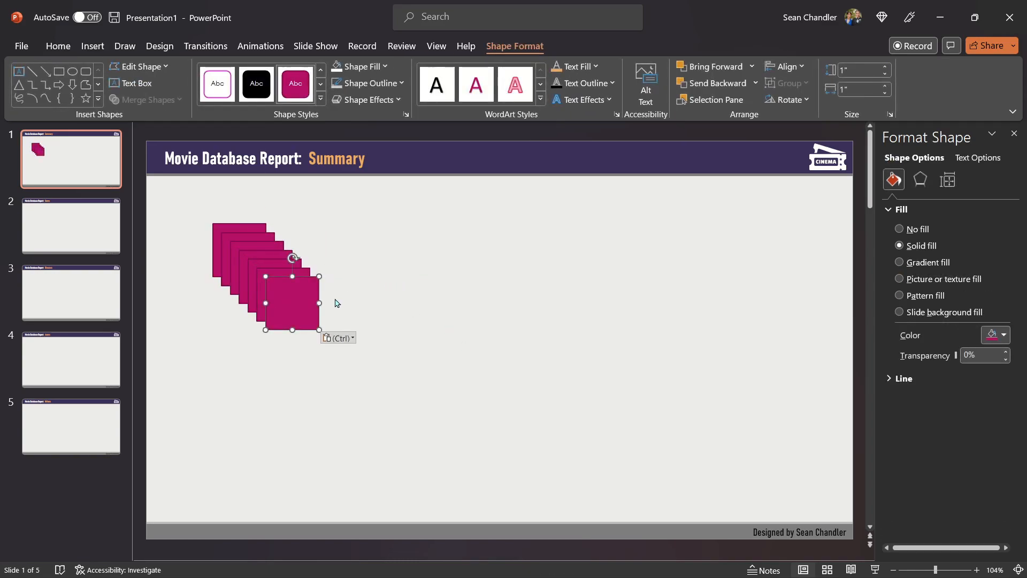
# Move the frontmost copy toward the right side of the slide and distribute all seven squares horizontally
pyautogui.moveTo(306, 308); pyautogui.dragTo(673, 259)
pyautogui.click(580, 371)
pyautogui.moveTo(763, 385); pyautogui.dragTo(192, 203)
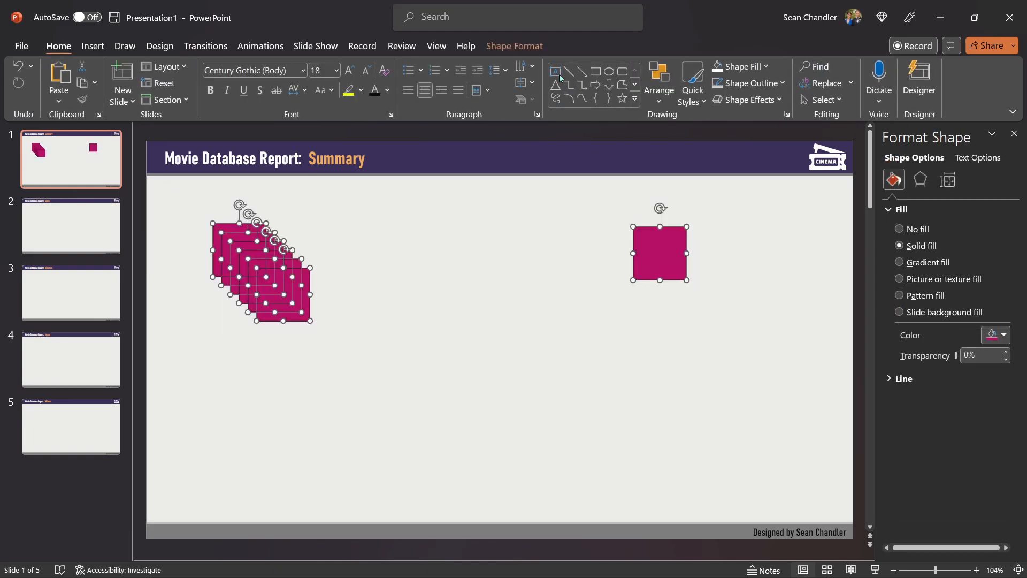
pyautogui.click(997, 335)
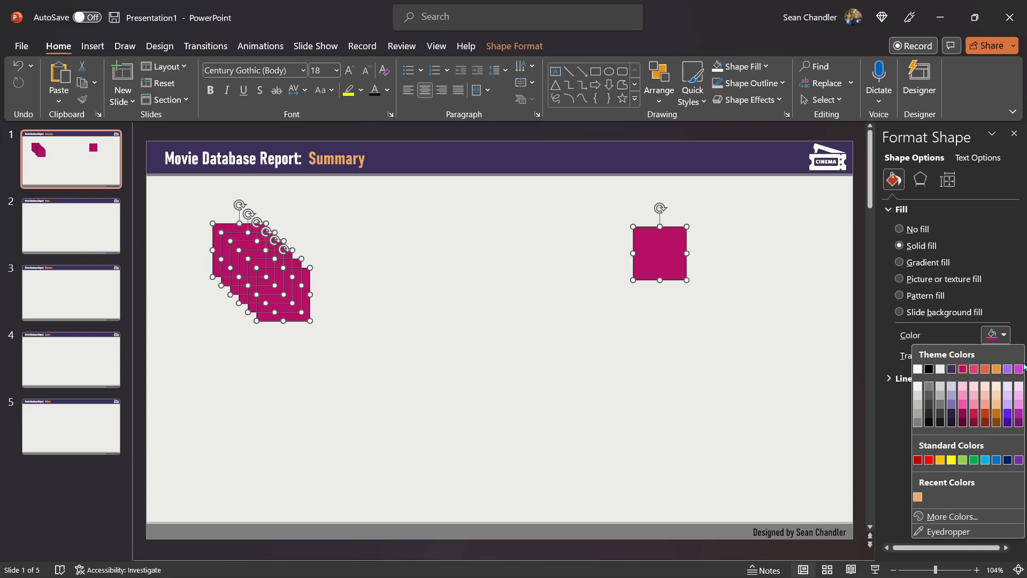
pyautogui.click(622, 353)
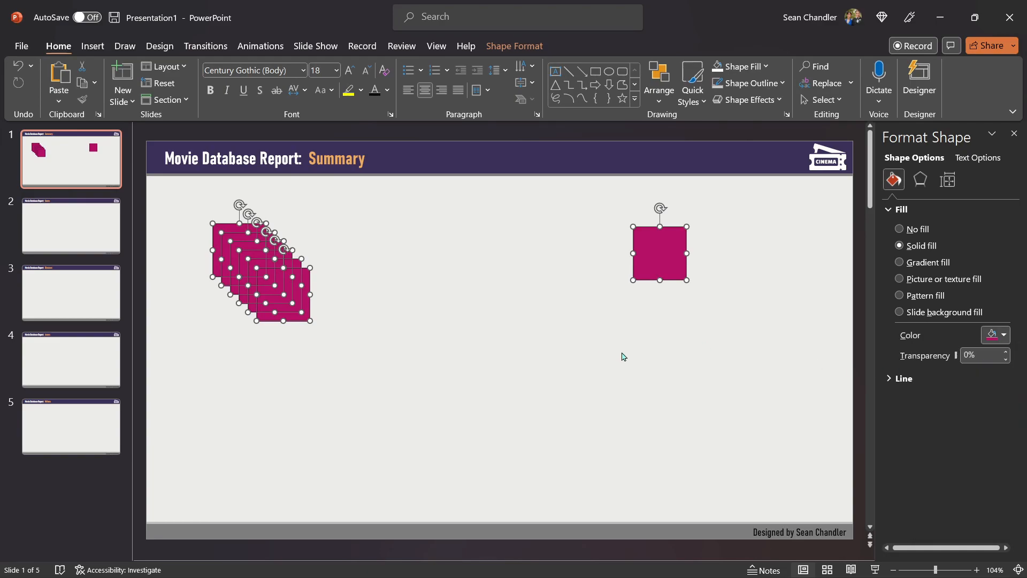
pyautogui.click(657, 94)
pyautogui.moveTo(702, 306)
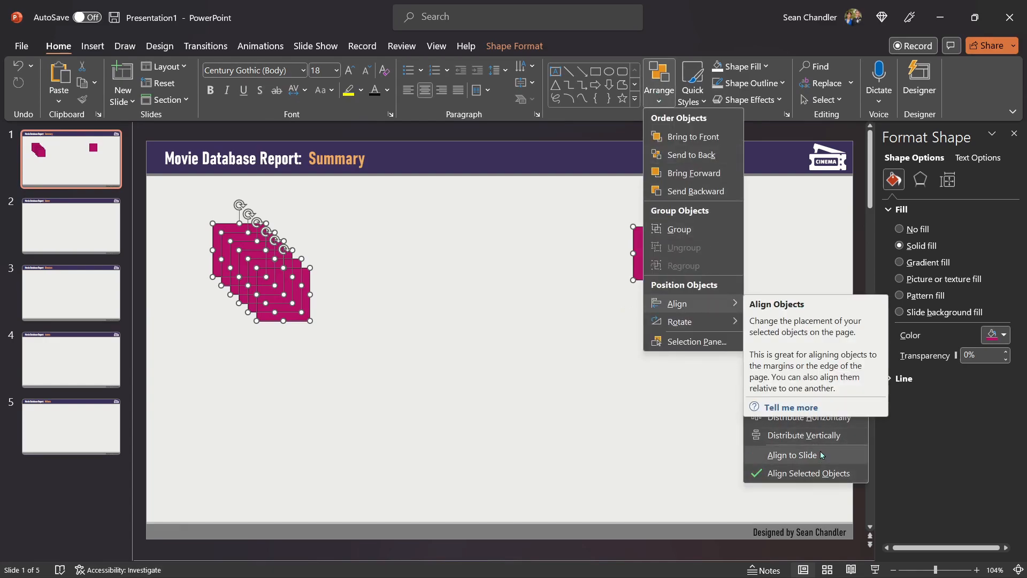
pyautogui.click(831, 417)
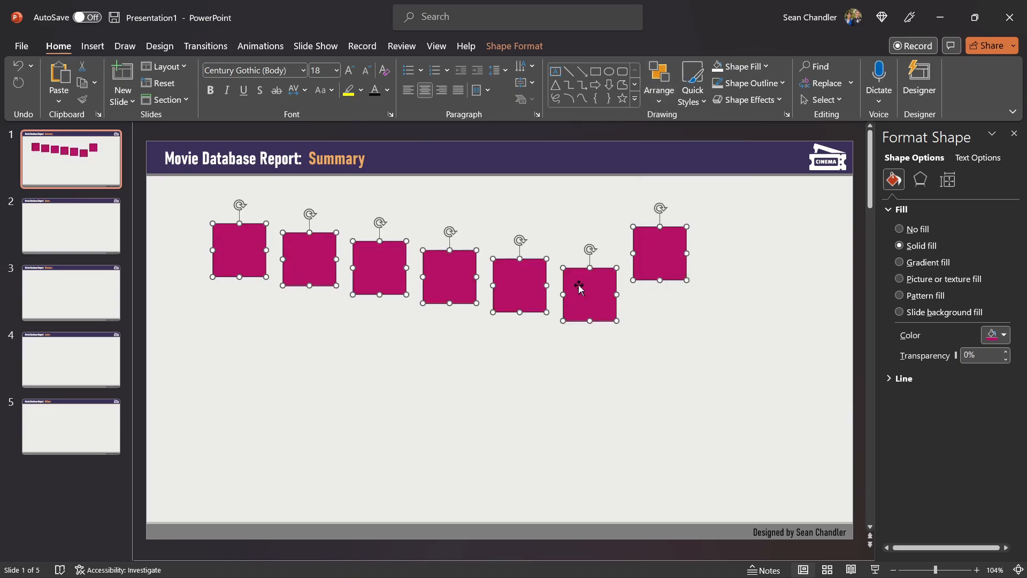
# Align the tops of the seven squares and duplicate the last one farther right in the same row
pyautogui.click(667, 101)
pyautogui.moveTo(705, 303)
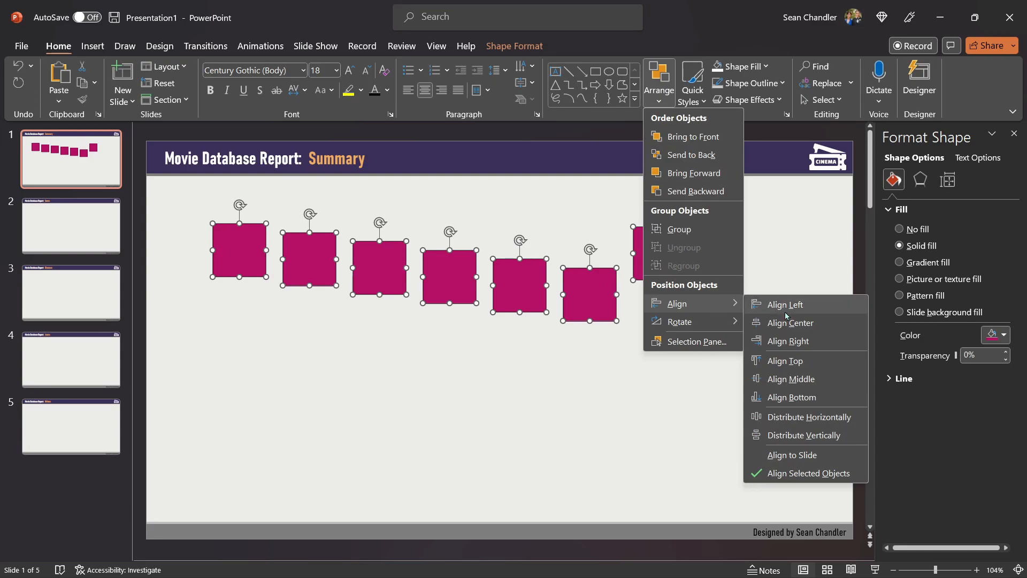
pyautogui.click(794, 363)
pyautogui.click(727, 297)
pyautogui.click(669, 231)
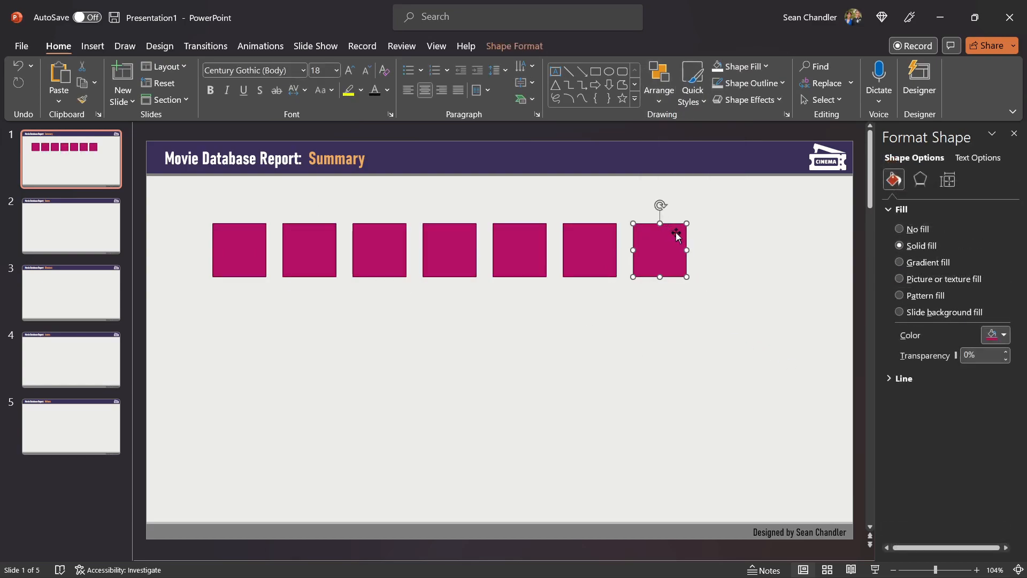
pyautogui.moveTo(678, 258); pyautogui.dragTo(761, 258)
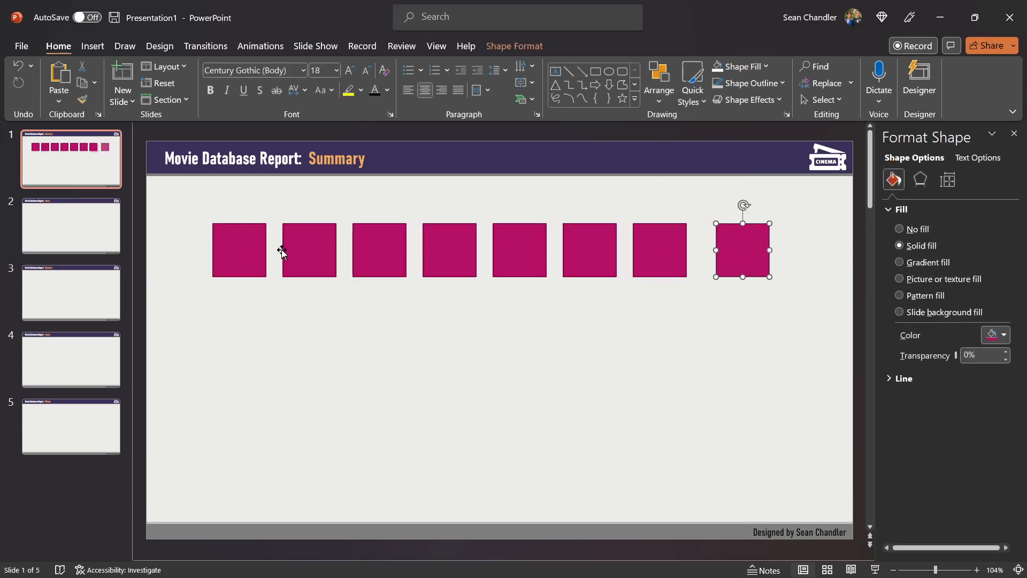
# Fill the first square with the theme's light gray and the second with its dark purple
pyautogui.click(241, 242)
pyautogui.click(996, 335)
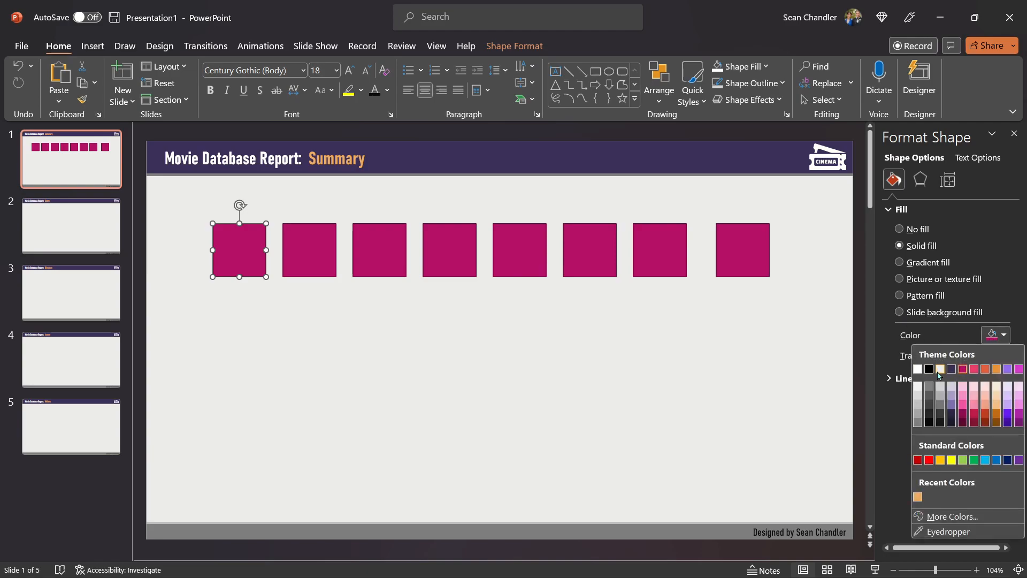
pyautogui.click(939, 370)
pyautogui.click(302, 235)
pyautogui.click(997, 335)
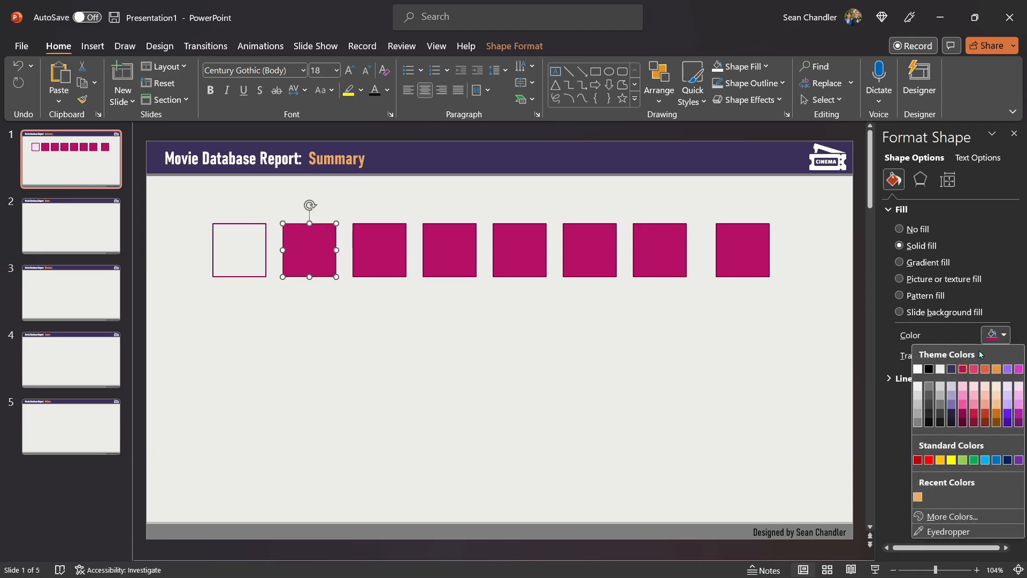
pyautogui.click(952, 370)
# Fill the third square with the theme's dark magenta and the fourth with its pinkish red
pyautogui.click(398, 252)
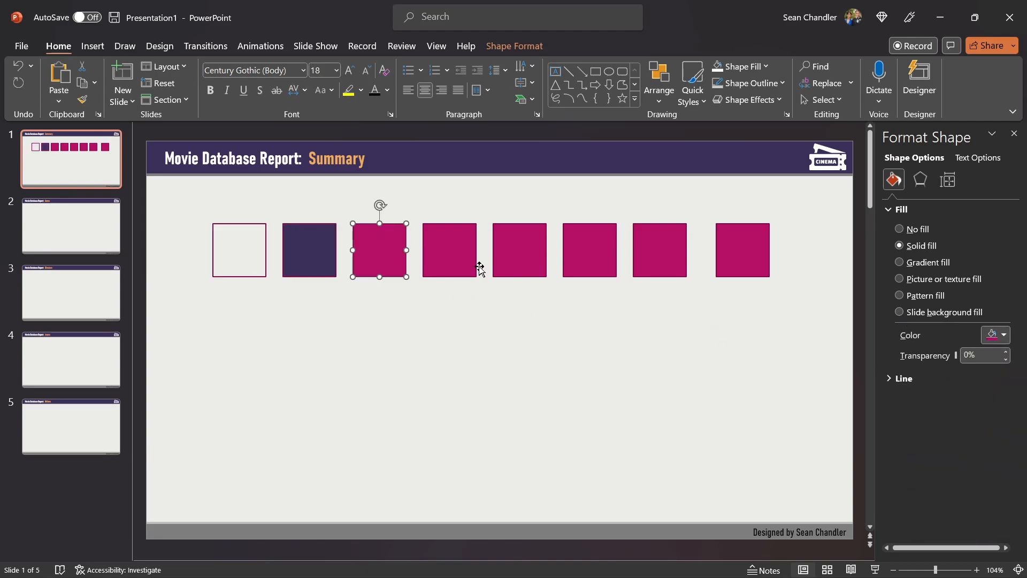
pyautogui.click(997, 335)
pyautogui.click(963, 369)
pyautogui.click(466, 247)
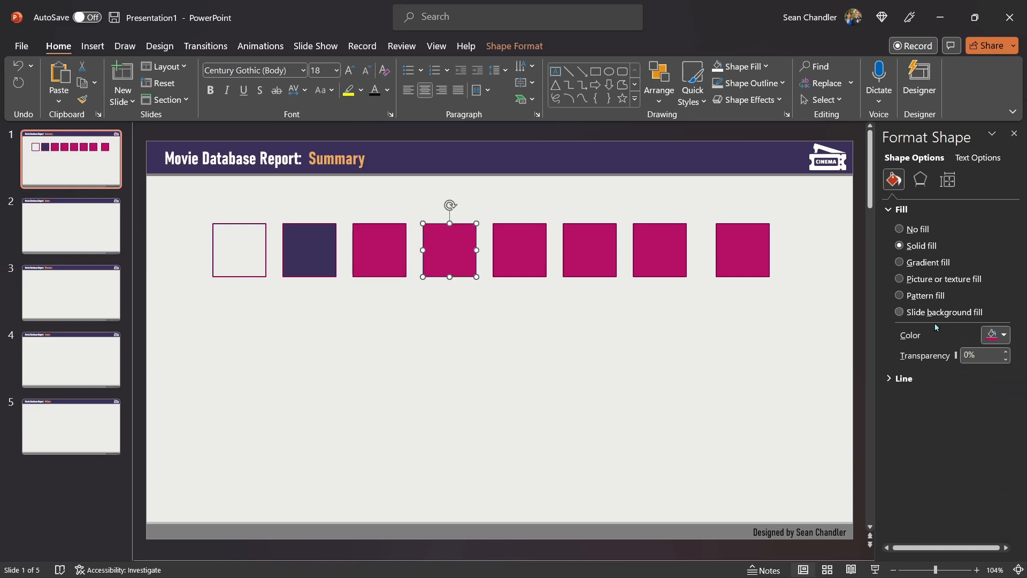
pyautogui.click(996, 335)
pyautogui.click(976, 369)
# Fill the fifth square with the theme's red-orange and the sixth with its light orange
pyautogui.click(542, 256)
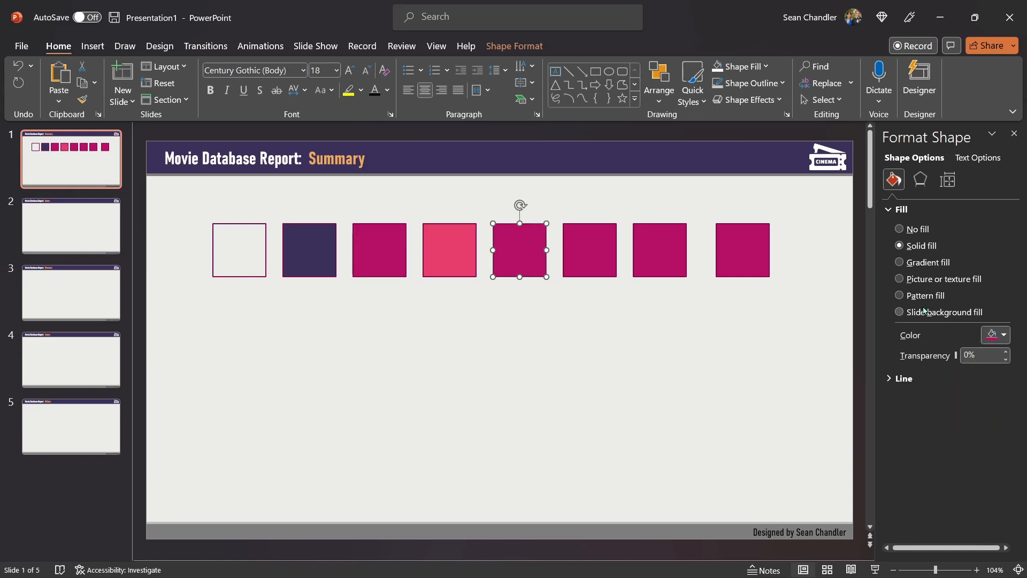
pyautogui.click(1004, 336)
pyautogui.click(986, 370)
pyautogui.click(598, 245)
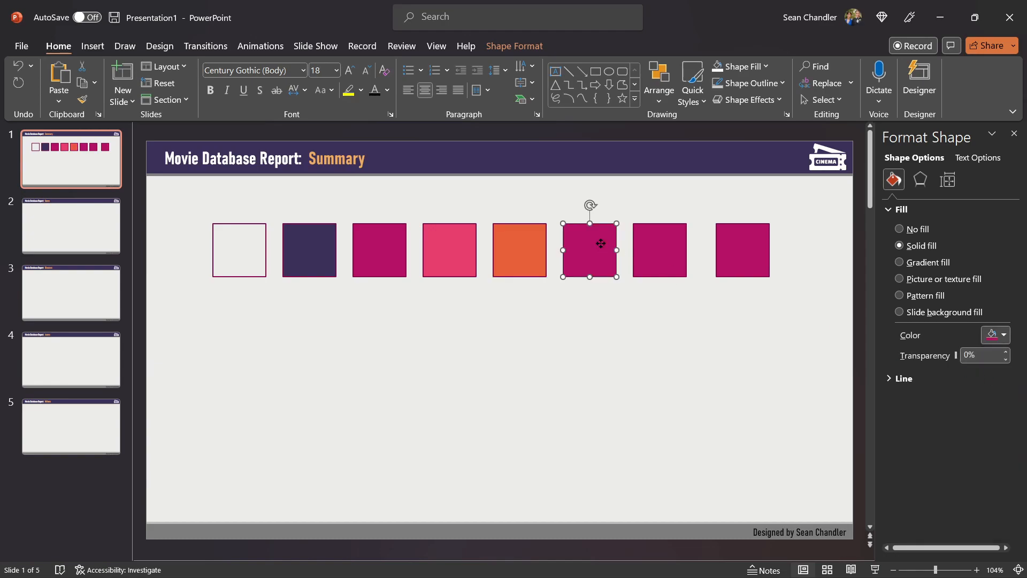
pyautogui.click(996, 335)
pyautogui.click(997, 369)
# Fill the seventh square with the theme's violet and the eighth with its bright magenta
pyautogui.click(654, 236)
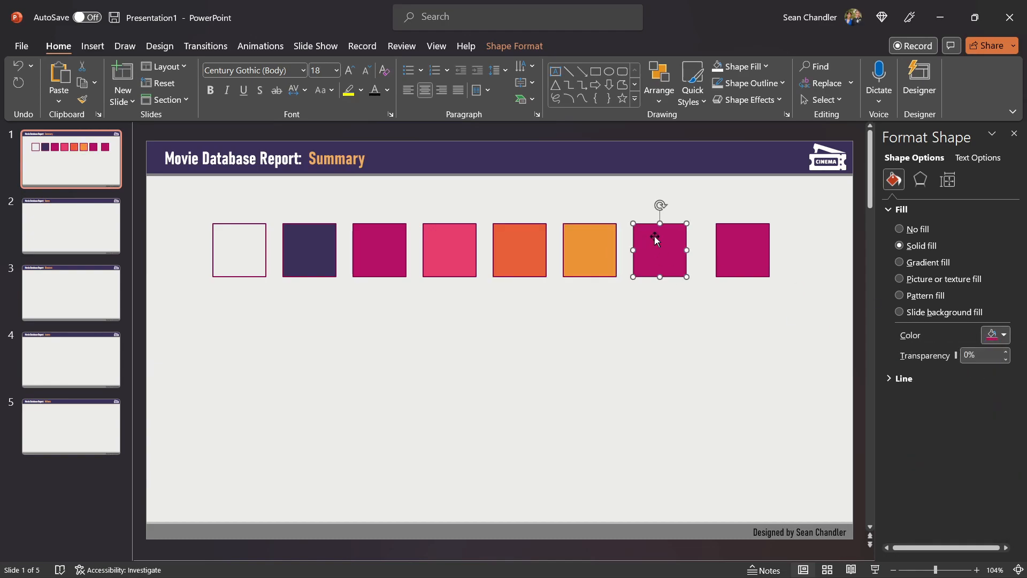
pyautogui.click(997, 335)
pyautogui.click(1008, 370)
pyautogui.click(749, 252)
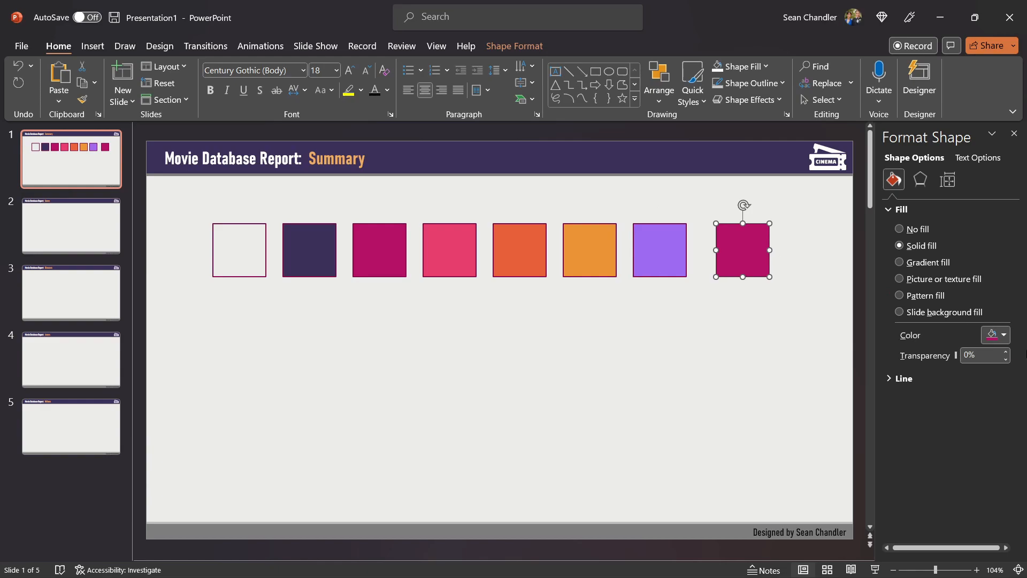
pyautogui.click(1004, 335)
pyautogui.click(1020, 369)
pyautogui.click(199, 266)
# Look up the custom fill color of the light gray square and copy its hex code
pyautogui.click(255, 258)
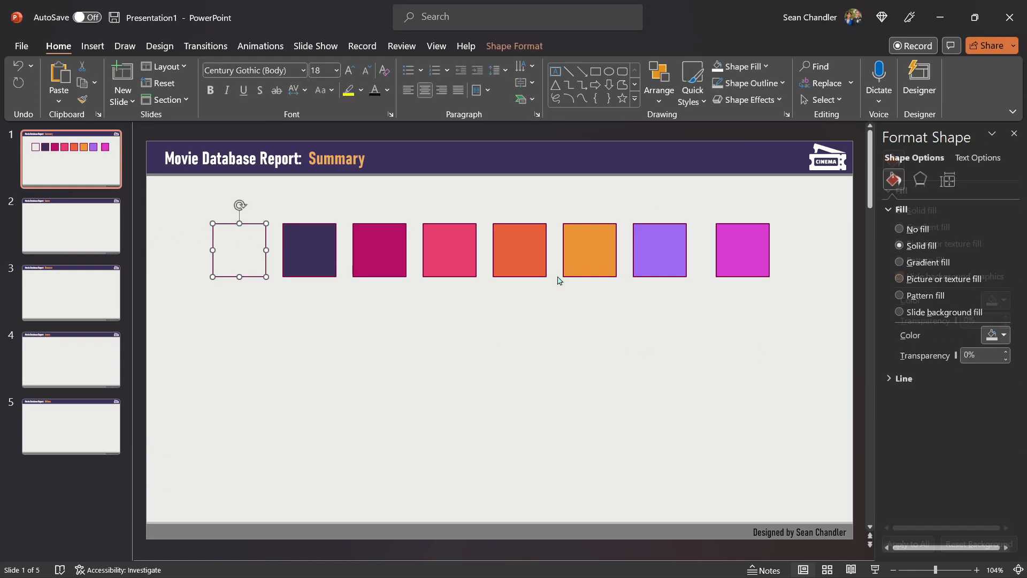
pyautogui.click(996, 335)
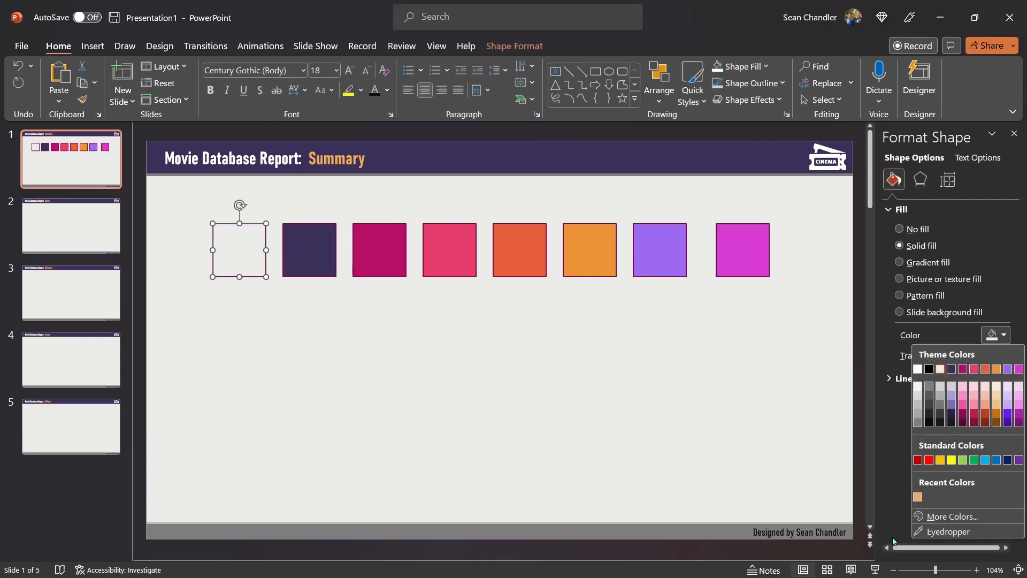
pyautogui.click(953, 517)
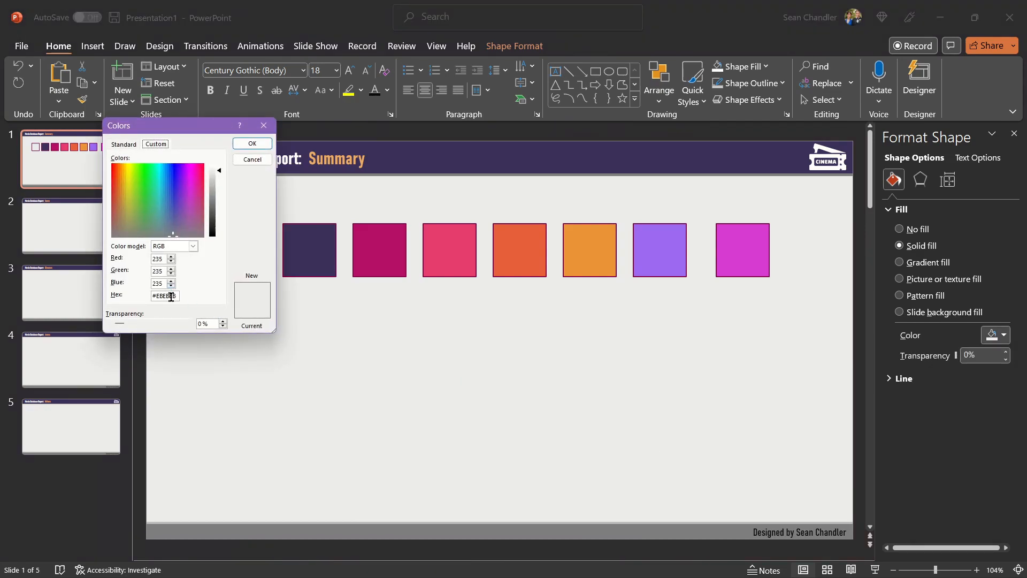
pyautogui.doubleClick(171, 297)
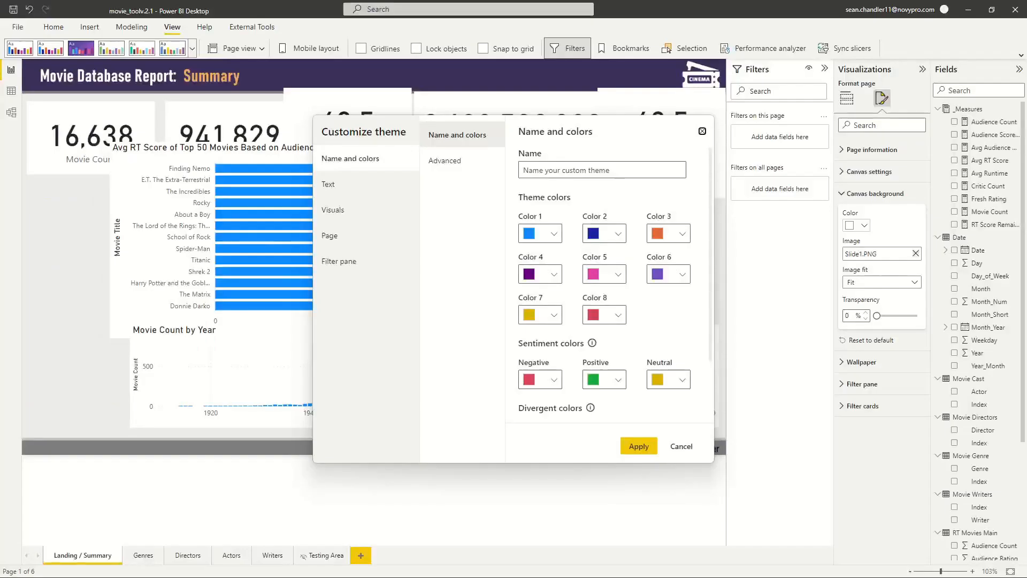
# Switch to the theme customization in Power BI and set Color 1 to #EBEBEB
pyautogui.click(552, 235)
pyautogui.doubleClick(545, 409)
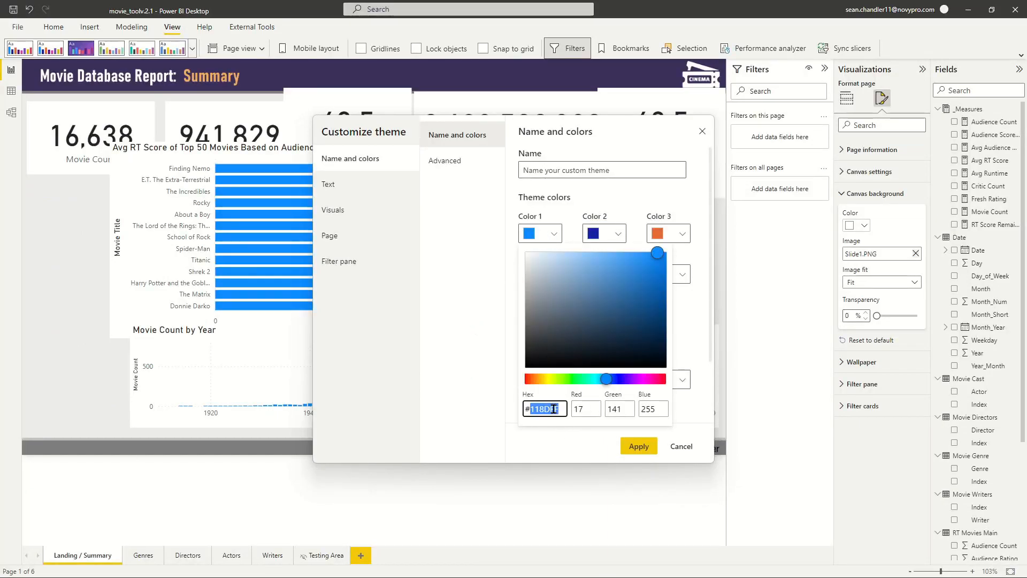
pyautogui.write('#EBEBE')
pyautogui.tripleClick(541, 409)
pyautogui.write('#EBEBEB')
pyautogui.click(685, 321)
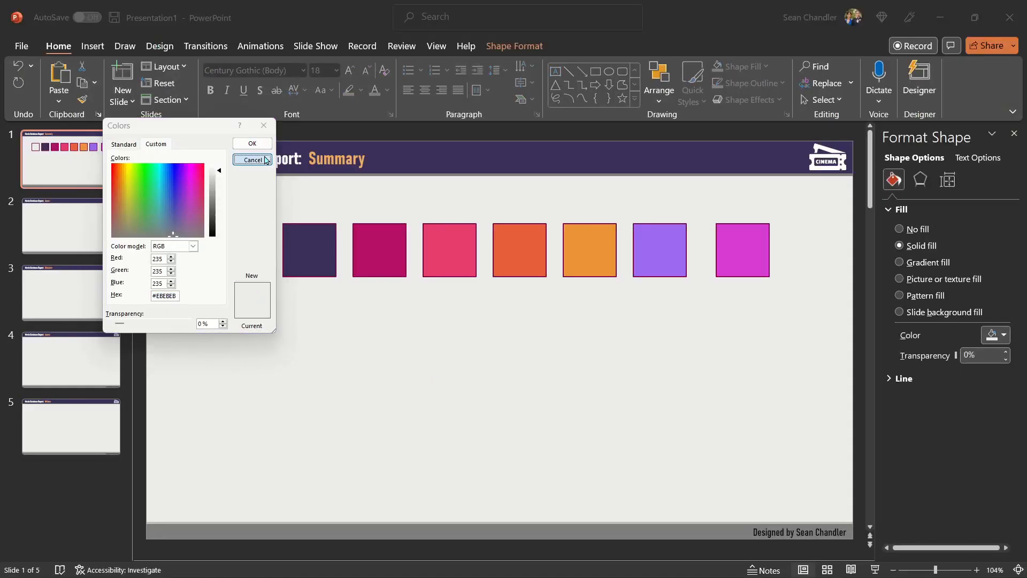
# Return to PowerPoint and copy the hex code of the dark purple square's fill color
pyautogui.press('Return')
pyautogui.click(311, 257)
pyautogui.click(997, 335)
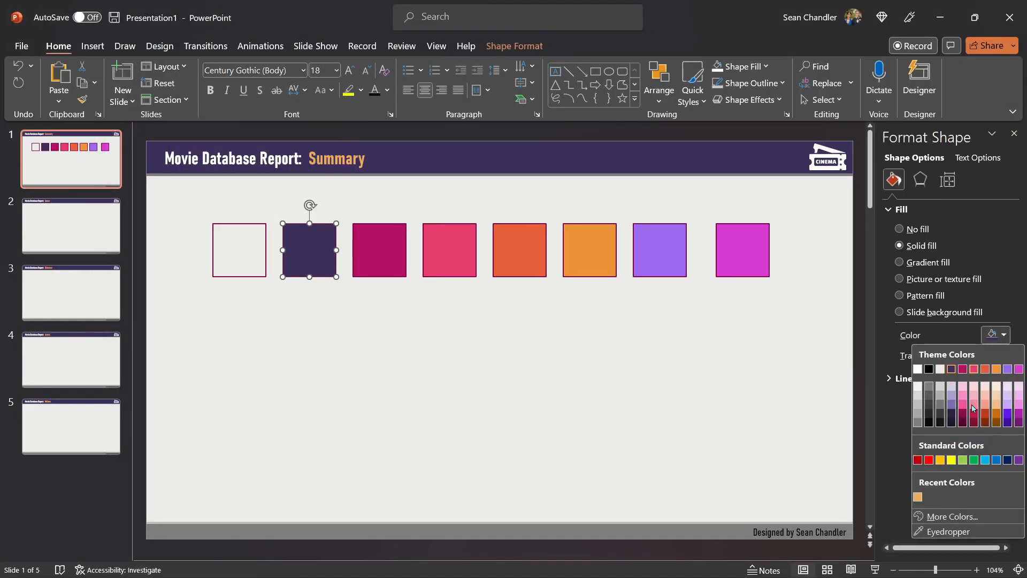
pyautogui.click(952, 517)
pyautogui.doubleClick(167, 295)
pyautogui.hotkey('ctrl', 'c')
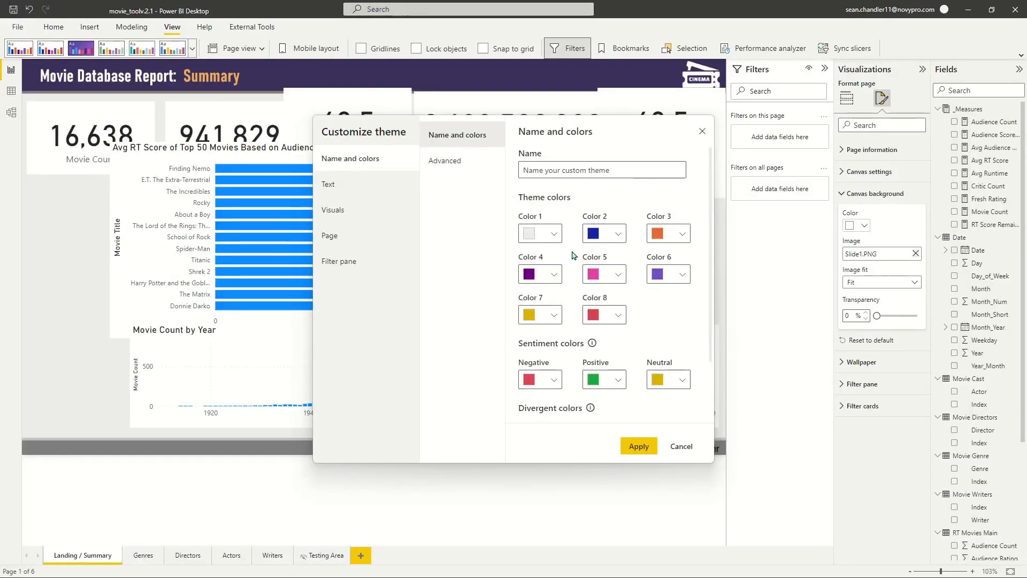
# Set theme Color 2 in Power BI to the copied hex code #3B3059
pyautogui.click(604, 233)
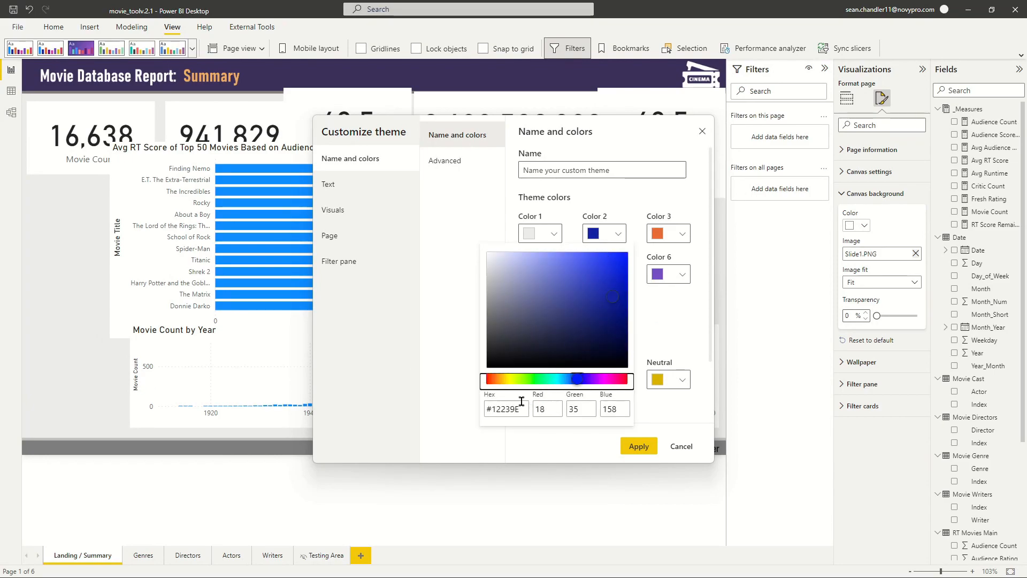
pyautogui.click(506, 409)
pyautogui.hotkey('ctrl', 'v')
pyautogui.click(653, 338)
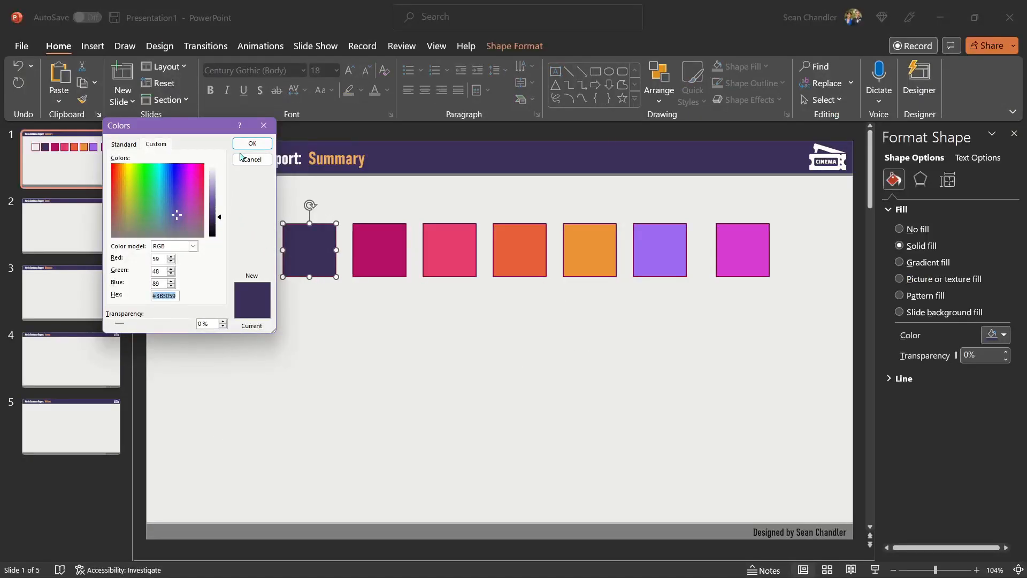
# Back in PowerPoint, close the dark purple square's color settings and copy the hex code of the dark magenta square's fill
pyautogui.click(252, 159)
pyautogui.click(385, 246)
pyautogui.click(995, 335)
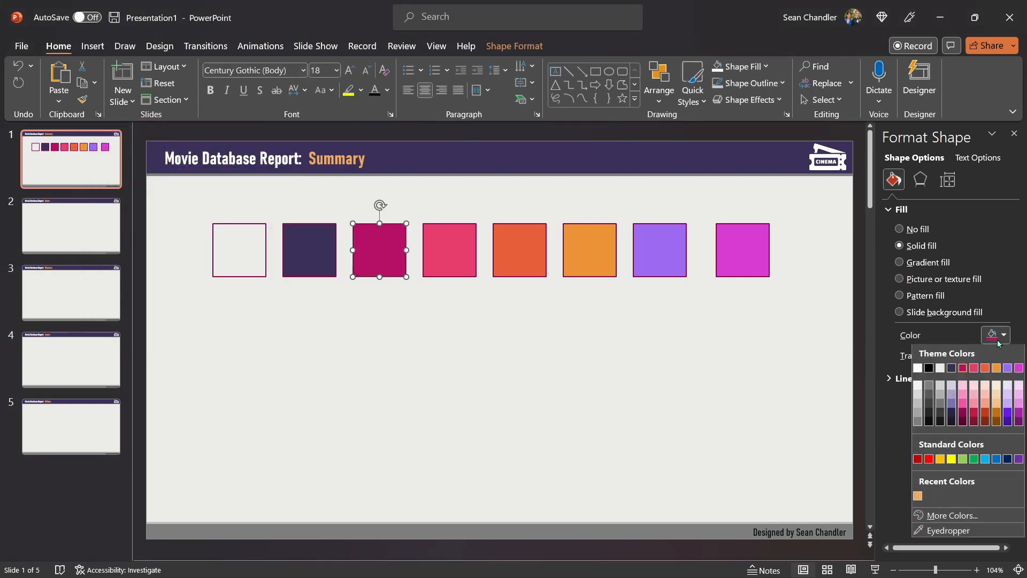
pyautogui.click(950, 517)
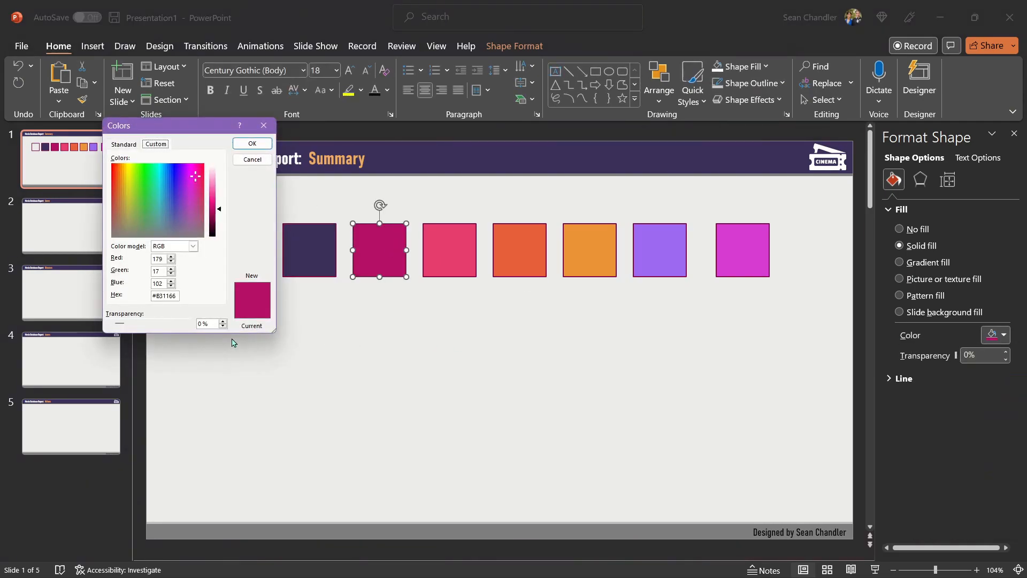
pyautogui.tripleClick(166, 297)
pyautogui.hotkey('ctrl', 'c')
# Switch to Power BI and set theme Color 3 to #B31166
pyautogui.hotkey('alt', 'Tab')
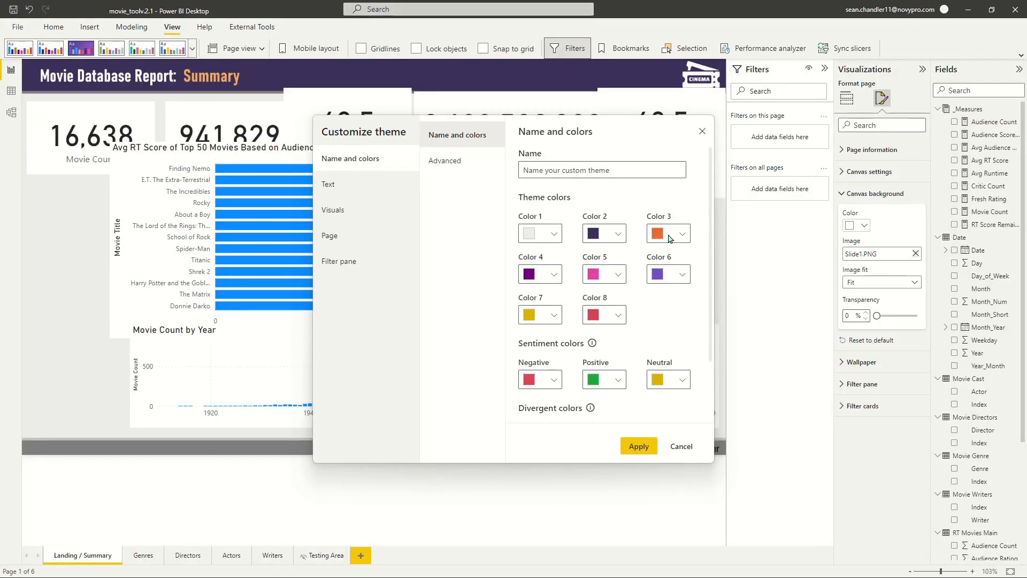
pyautogui.click(670, 238)
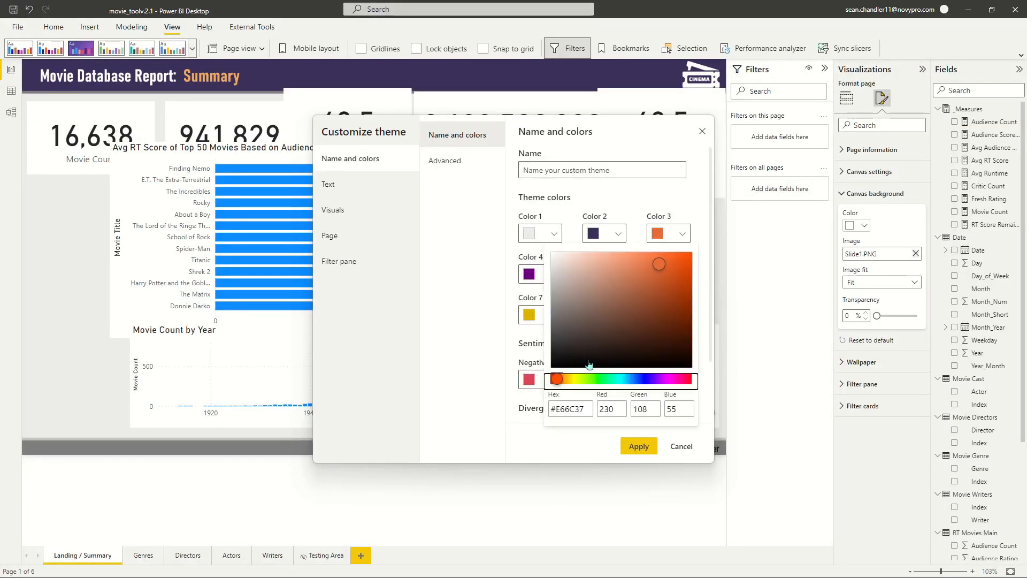
pyautogui.tripleClick(580, 406)
pyautogui.hotkey('ctrl', 'v')
pyautogui.click(671, 209)
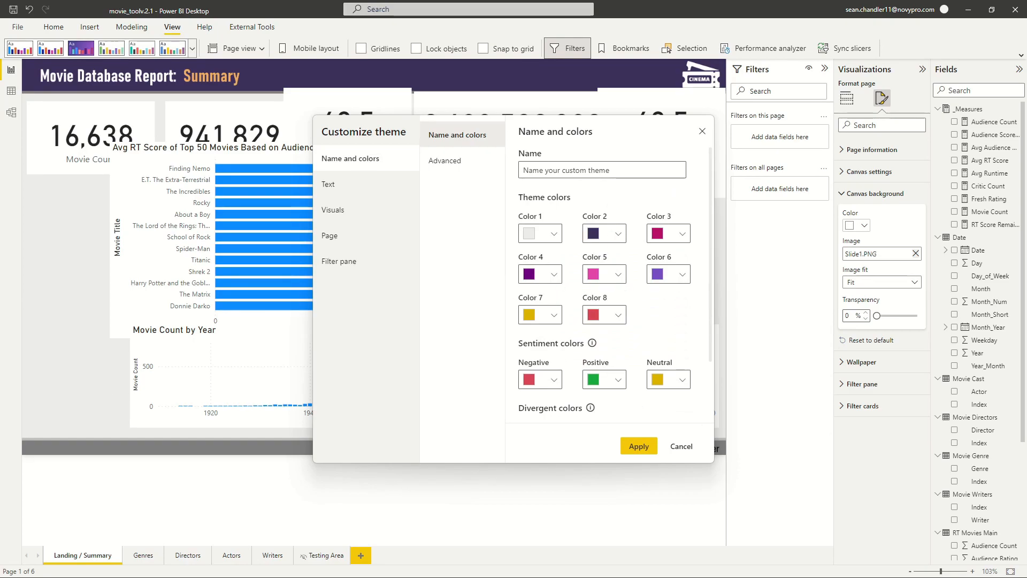
# Transfer the fill colors of the remaining five PowerPoint squares to theme Colors 4 through 8 in Power BI
pyautogui.hotkey('alt', 'Tab')
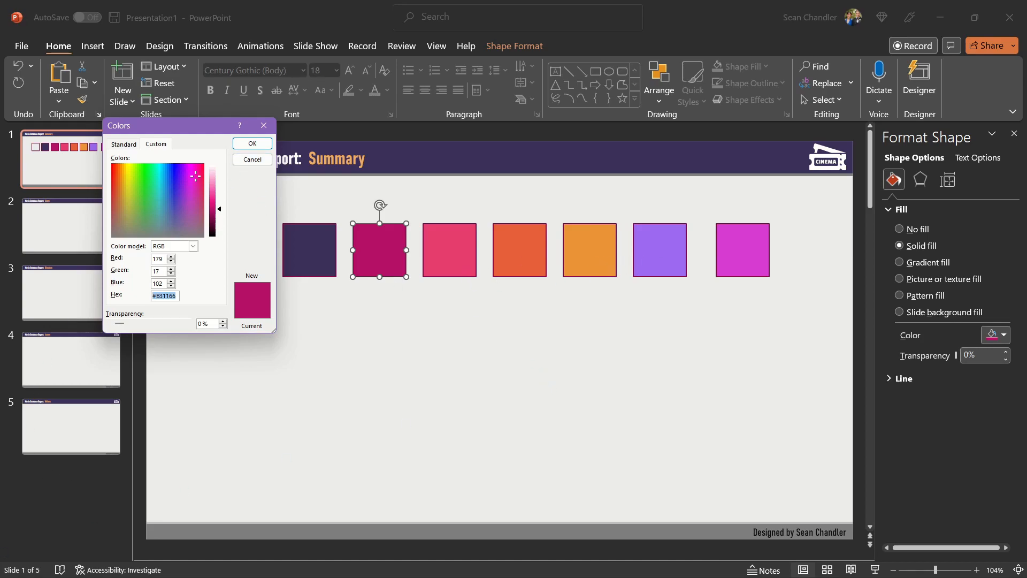
pyautogui.hotkey('alt', 'Tab')
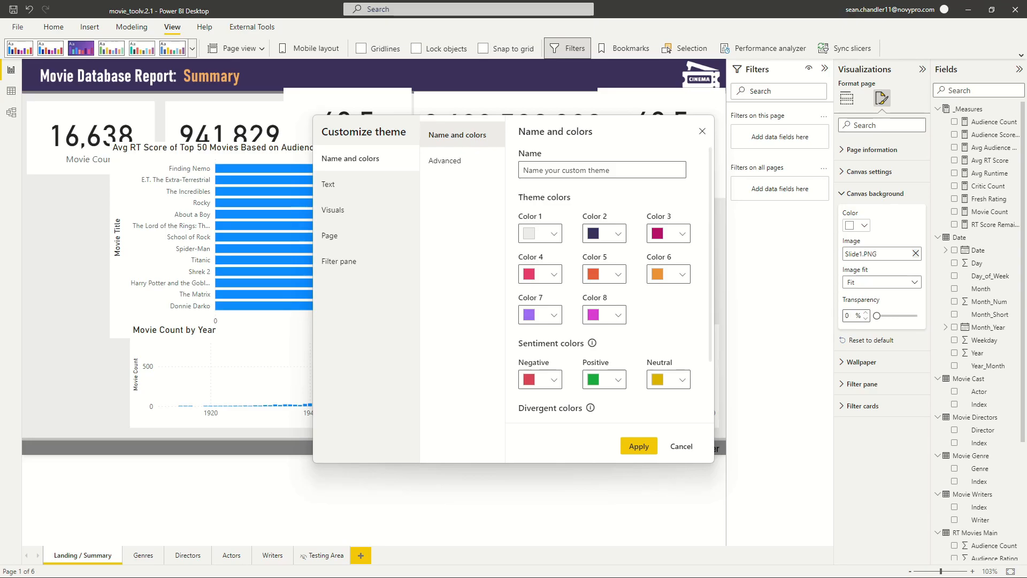
# Return to PowerPoint, dismiss the color settings, and delete all eight color squares from the Summary slide
pyautogui.hotkey('alt', 'Tab')
pyautogui.click(254, 161)
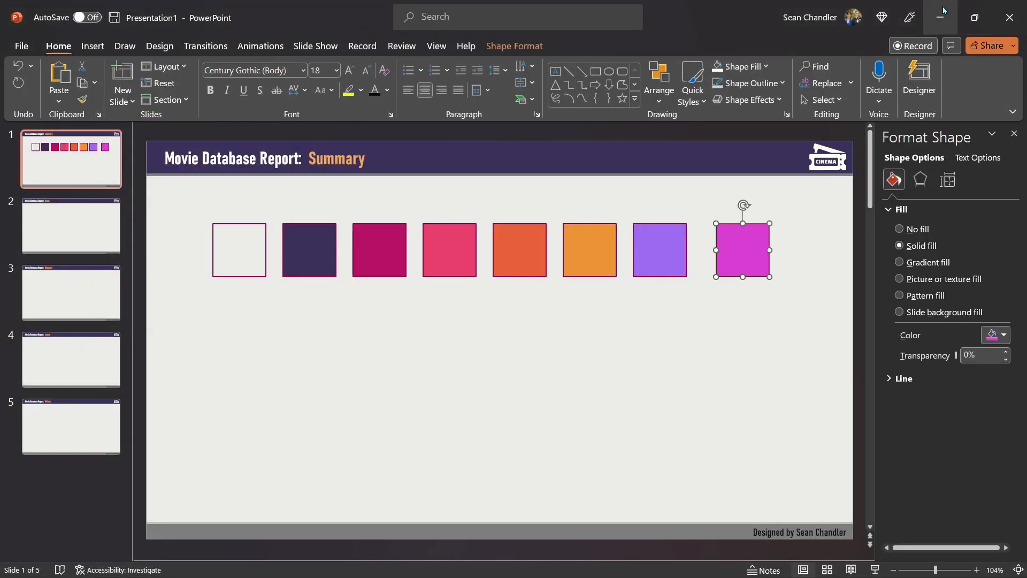
pyautogui.click(848, 325)
pyautogui.moveTo(822, 322); pyautogui.dragTo(145, 200)
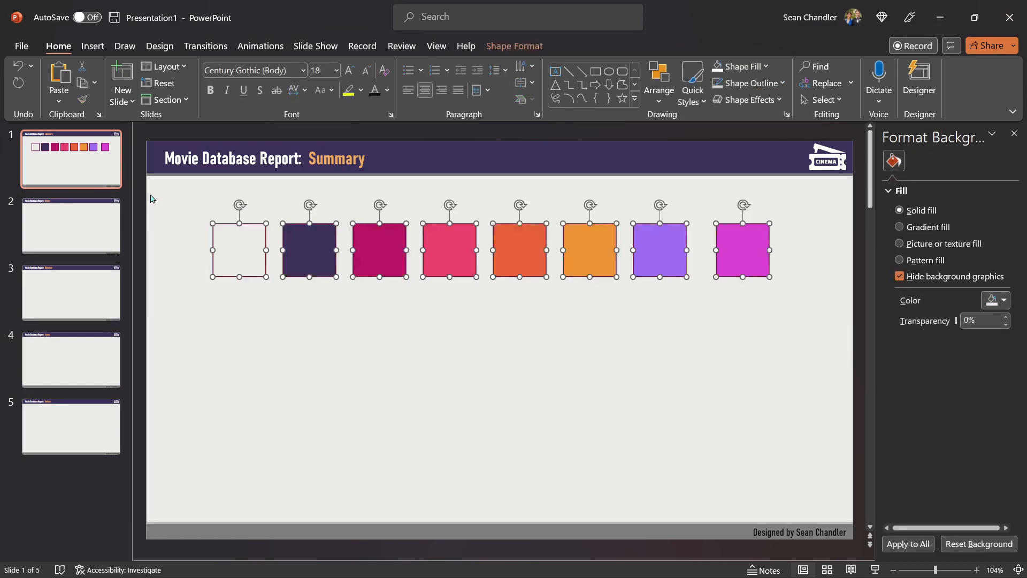
pyautogui.press('Delete')
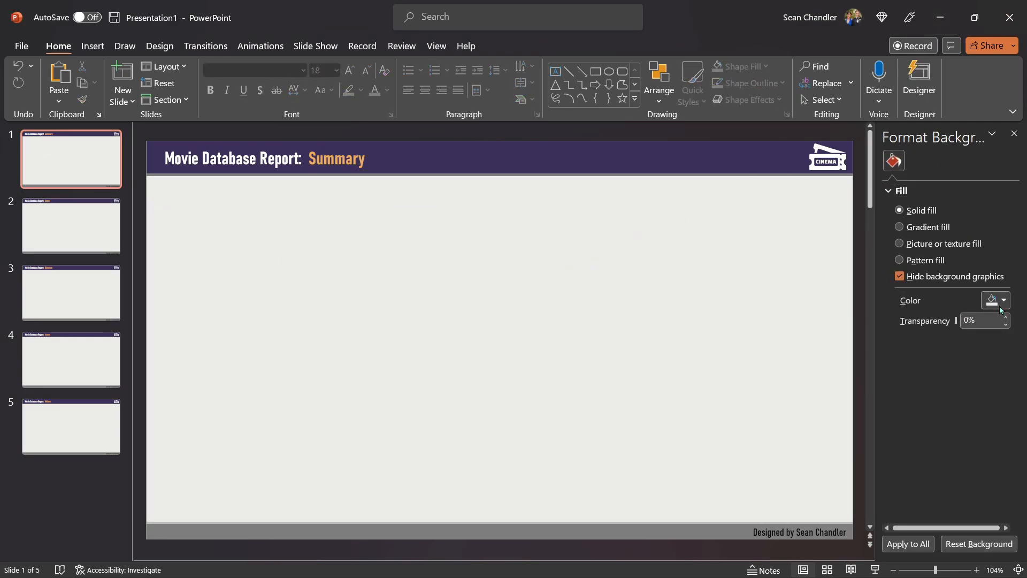
# Apply the customized theme in Power BI and view the new theme palette in the canvas background color choices
pyautogui.click(994, 301)
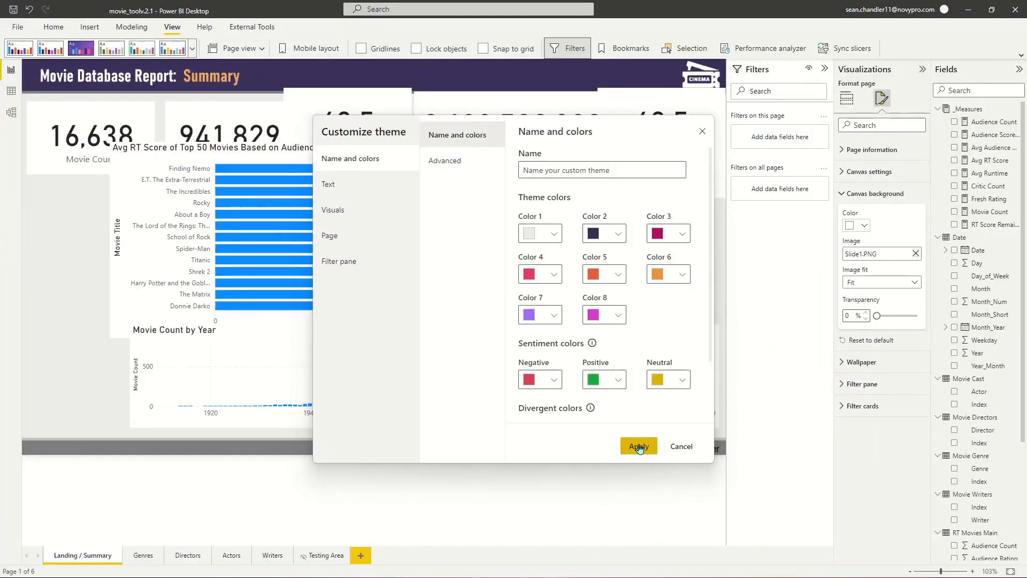
pyautogui.click(639, 446)
pyautogui.click(860, 226)
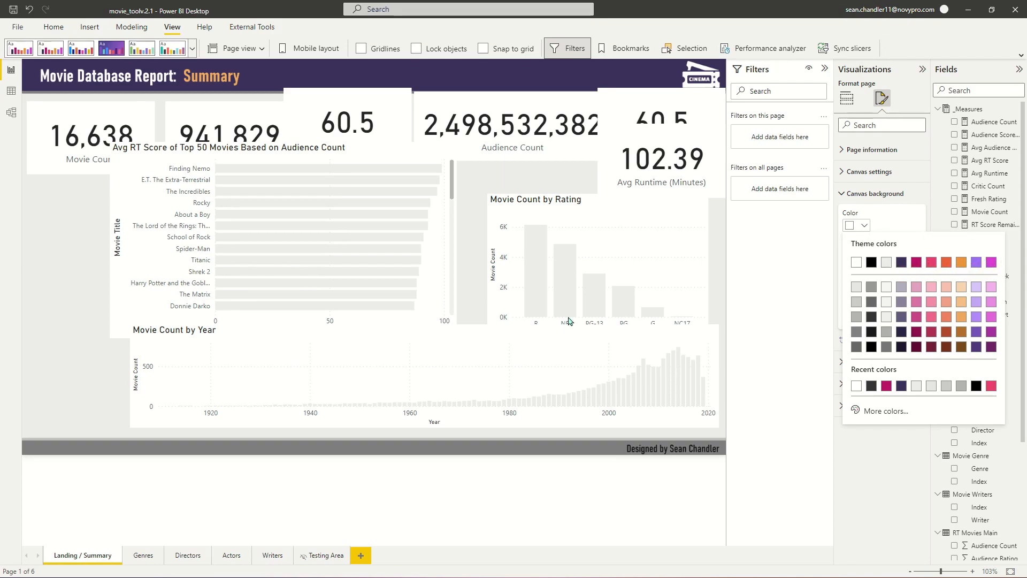
pyautogui.click(90, 220)
pyautogui.click(864, 225)
pyautogui.click(865, 225)
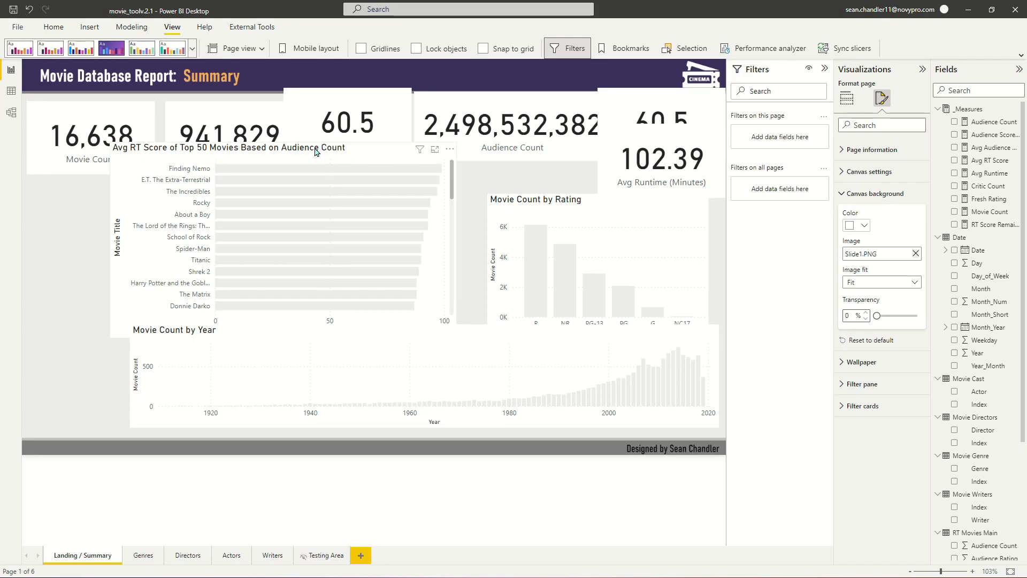
# Move the Avg RT Score of Top 50 Movies bar chart down and right, away from the cards
pyautogui.moveTo(315, 151); pyautogui.dragTo(350, 186)
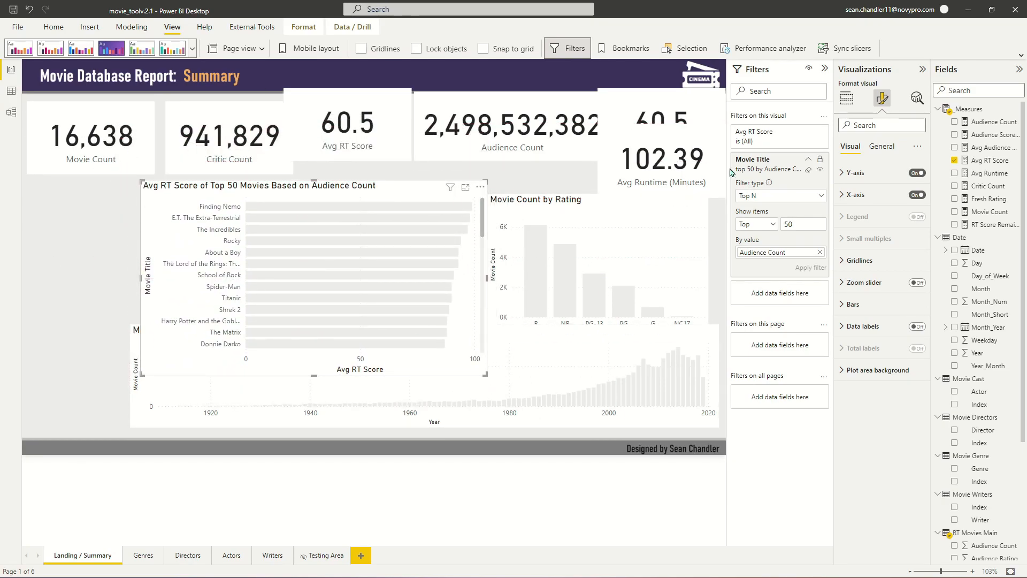
pyautogui.moveTo(363, 185); pyautogui.dragTo(417, 199)
# Stack the Movie Count, Critic Count, Avg RT Score, Audience Count and Avg Audience Score cards down the left edge of the report page
pyautogui.click(122, 142)
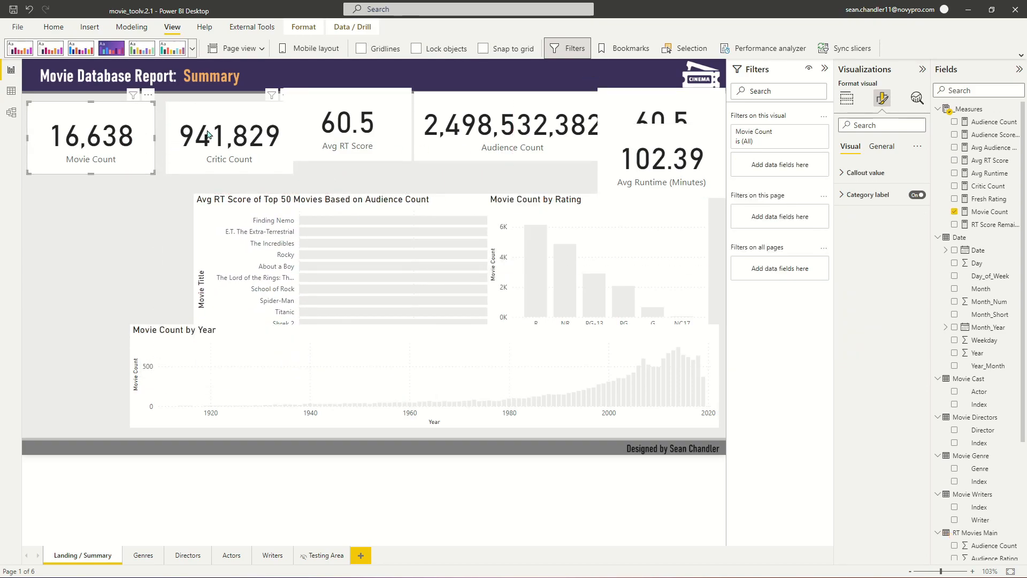
pyautogui.moveTo(206, 137); pyautogui.dragTo(67, 212)
pyautogui.moveTo(342, 128); pyautogui.dragTo(80, 297)
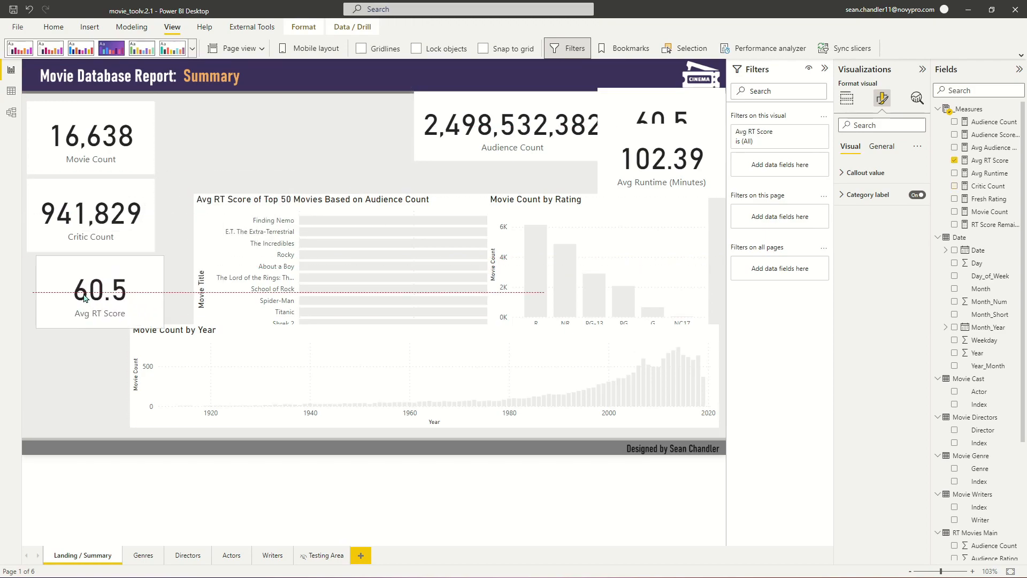
pyautogui.moveTo(424, 131); pyautogui.dragTo(76, 365)
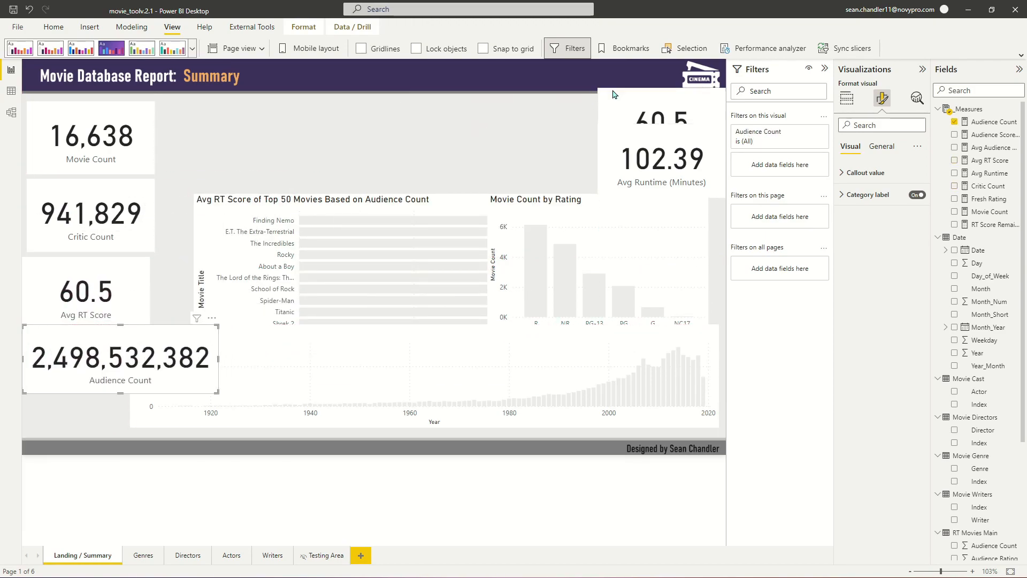
pyautogui.moveTo(613, 113); pyautogui.dragTo(37, 410)
pyautogui.moveTo(104, 154); pyautogui.dragTo(104, 149)
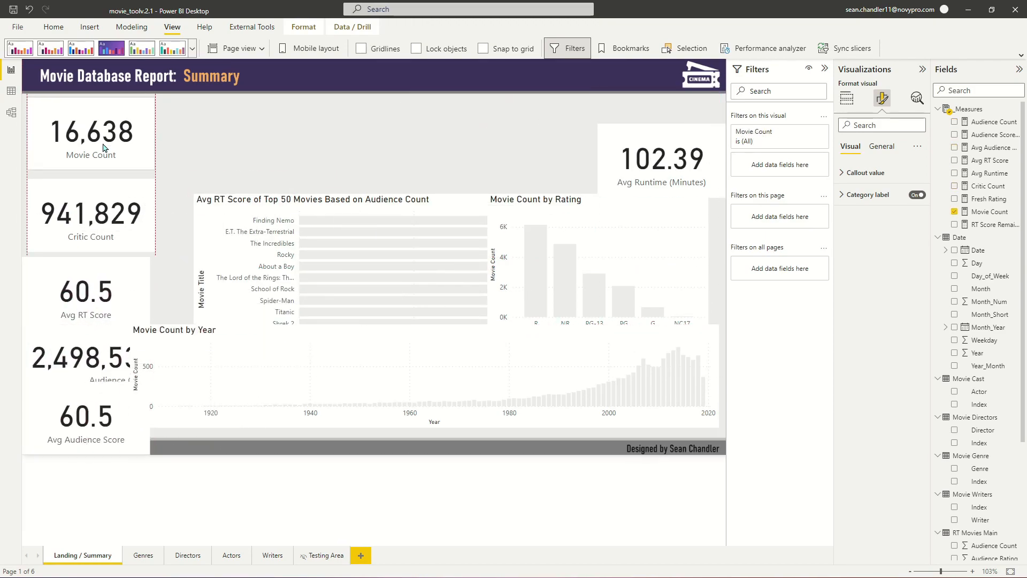
pyautogui.moveTo(98, 223); pyautogui.dragTo(98, 215)
pyautogui.keyDown('ctrl'); pyautogui.click(91, 154); pyautogui.keyUp('ctrl')
pyautogui.keyDown('ctrl'); pyautogui.click(83, 300); pyautogui.keyUp('ctrl')
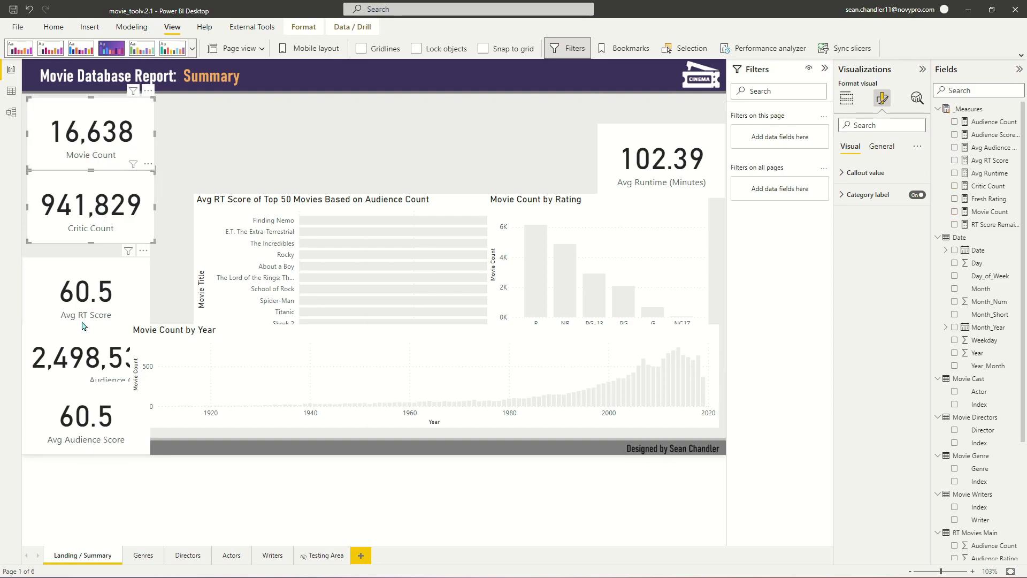
pyautogui.keyDown('ctrl'); pyautogui.click(81, 364); pyautogui.keyUp('ctrl')
pyautogui.keyDown('ctrl'); pyautogui.click(86, 423); pyautogui.keyUp('ctrl')
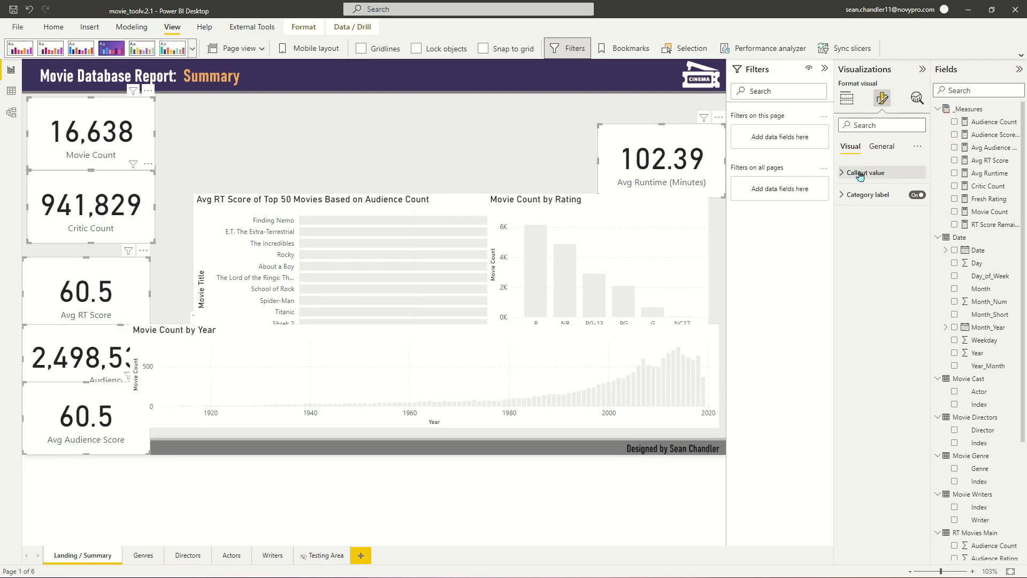
pyautogui.click(865, 172)
pyautogui.click(158, 165)
# Select all six cards and set their callout value font size to 30, keeping display units at None
pyautogui.click(90, 154)
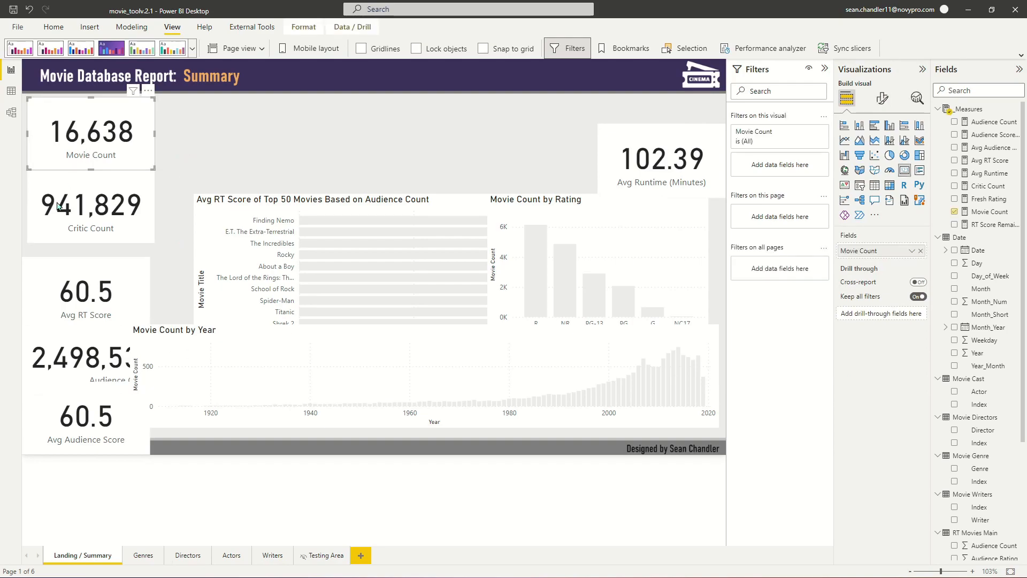
pyautogui.keyDown('ctrl'); pyautogui.click(88, 219); pyautogui.keyUp('ctrl')
pyautogui.keyDown('ctrl'); pyautogui.click(81, 286); pyautogui.keyUp('ctrl')
pyautogui.keyDown('ctrl'); pyautogui.click(73, 364); pyautogui.keyUp('ctrl')
pyautogui.keyDown('ctrl'); pyautogui.click(76, 437); pyautogui.keyUp('ctrl')
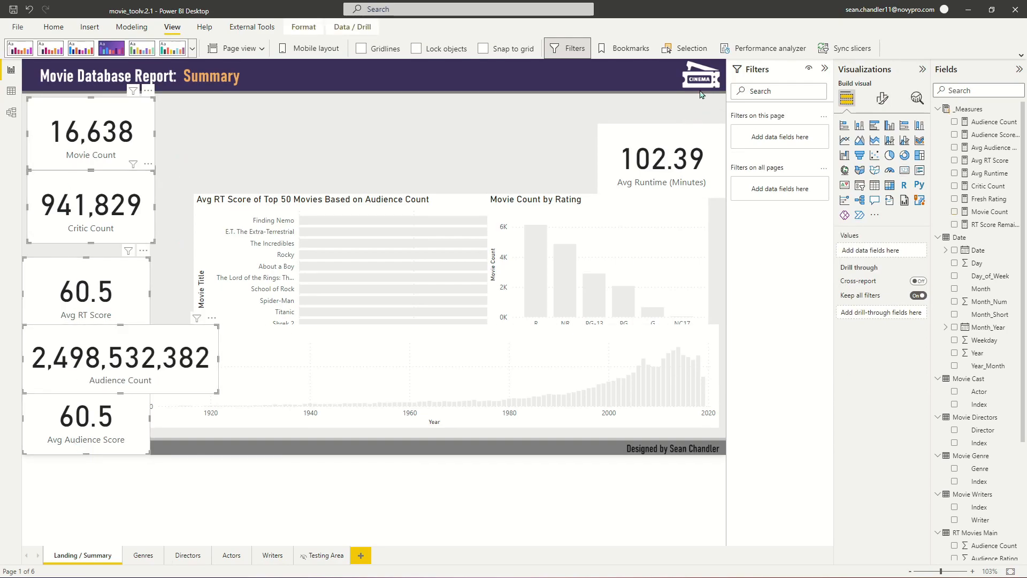
pyautogui.keyDown('ctrl'); pyautogui.click(662, 160); pyautogui.keyUp('ctrl')
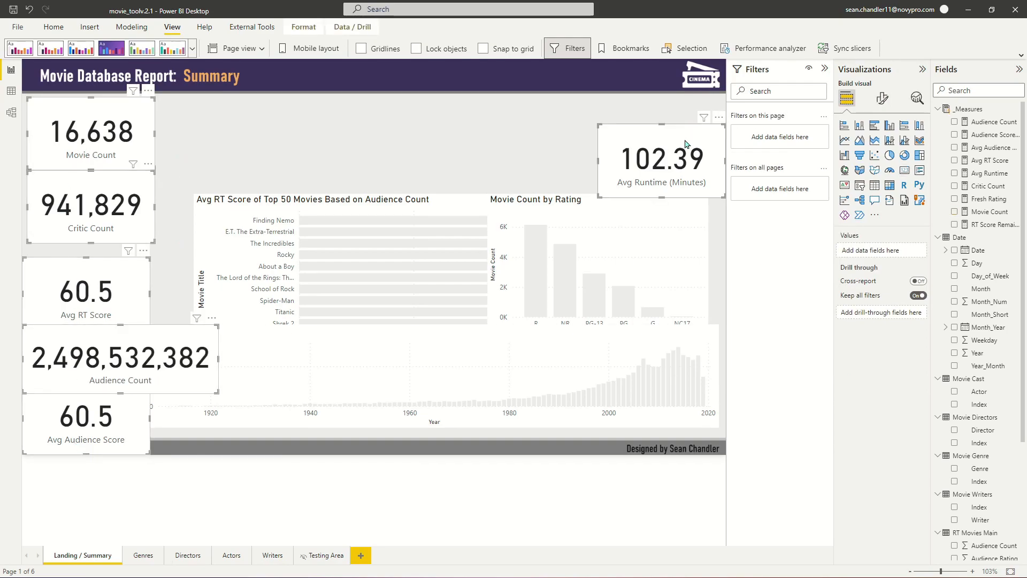
pyautogui.click(883, 98)
pyautogui.click(856, 172)
pyautogui.click(904, 204)
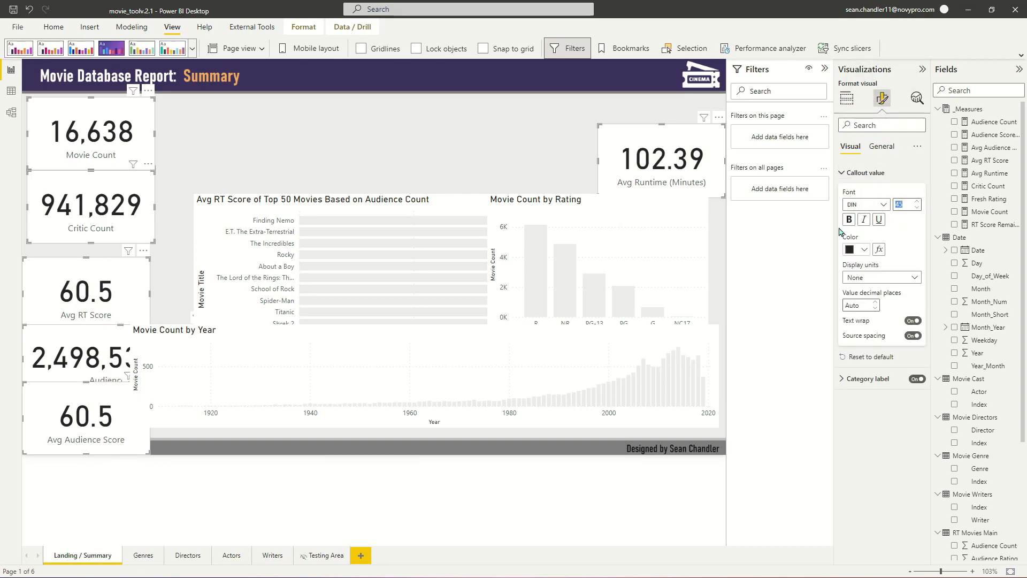
pyautogui.write('30')
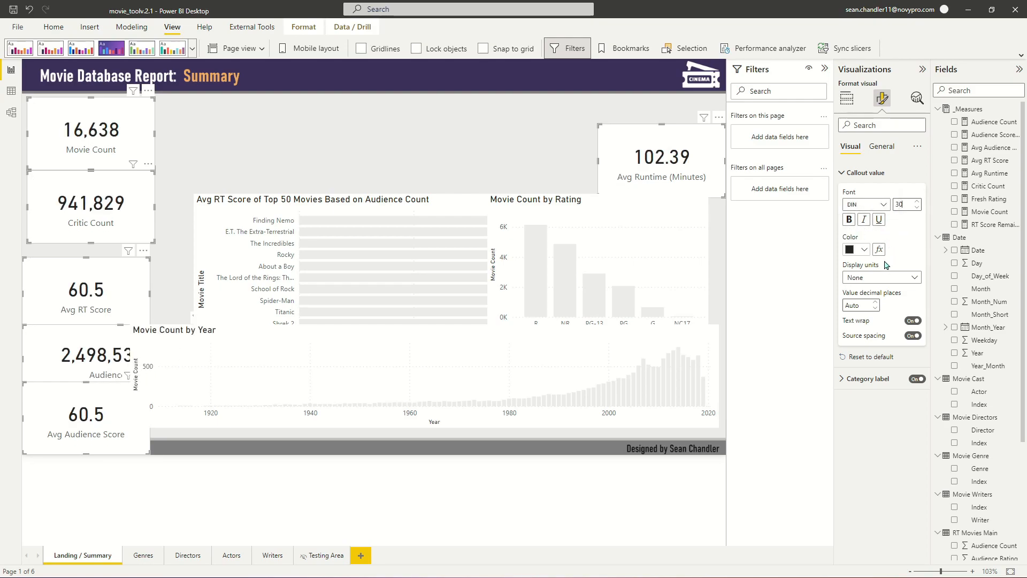
pyautogui.click(871, 280)
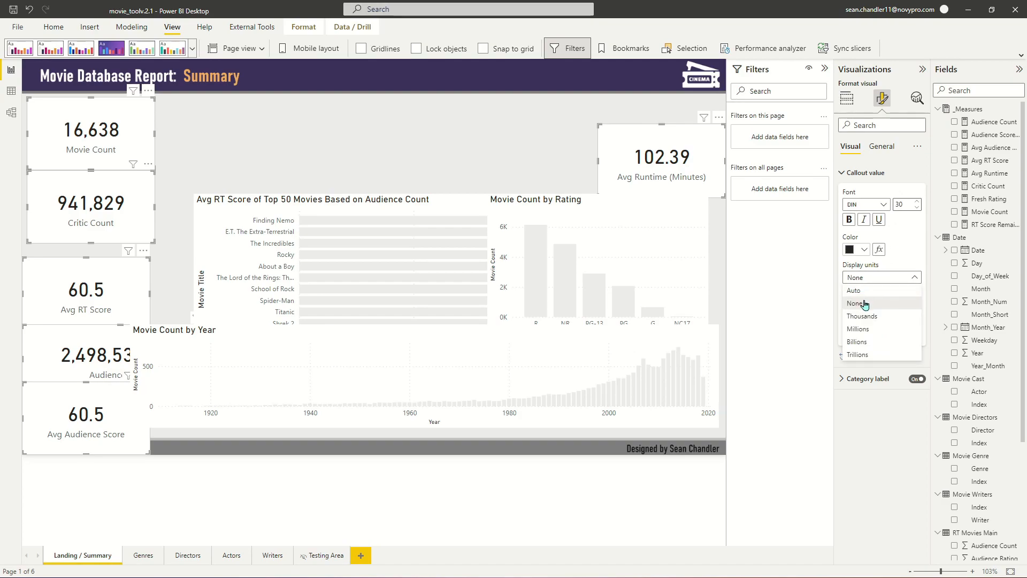
pyautogui.click(865, 303)
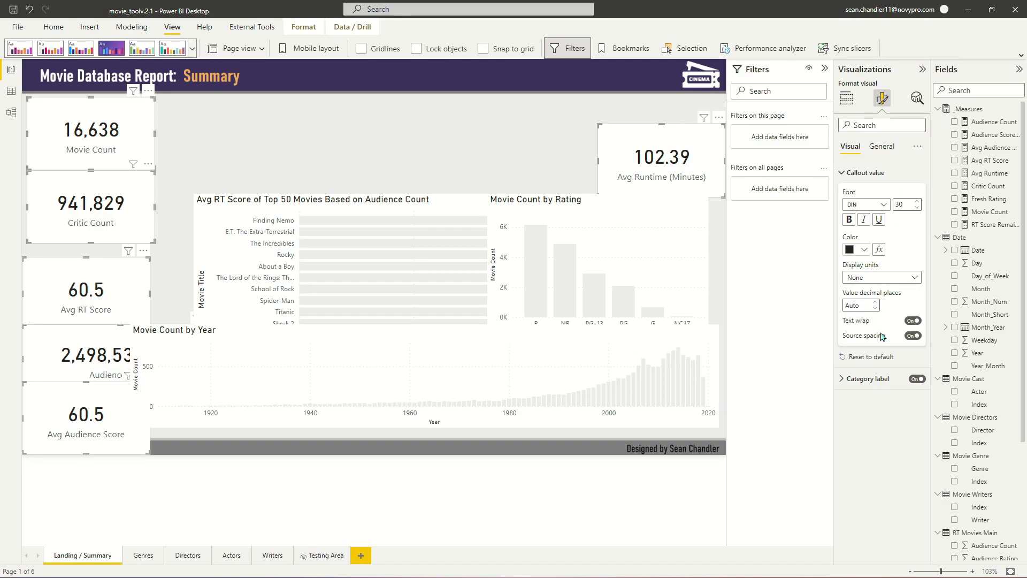
pyautogui.click(854, 173)
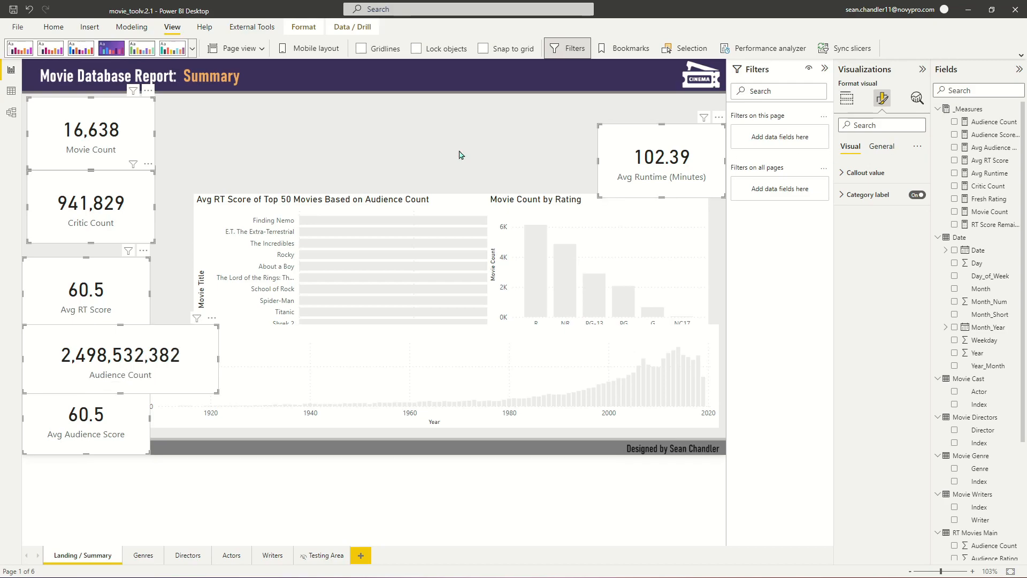
# Set the height of the six selected cards to 129
pyautogui.click(881, 147)
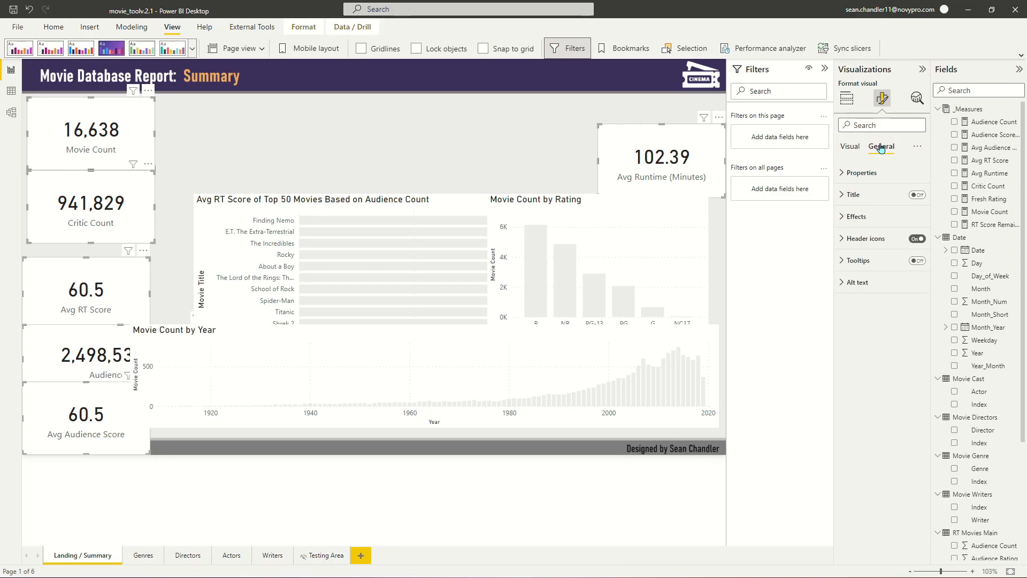
pyautogui.click(857, 172)
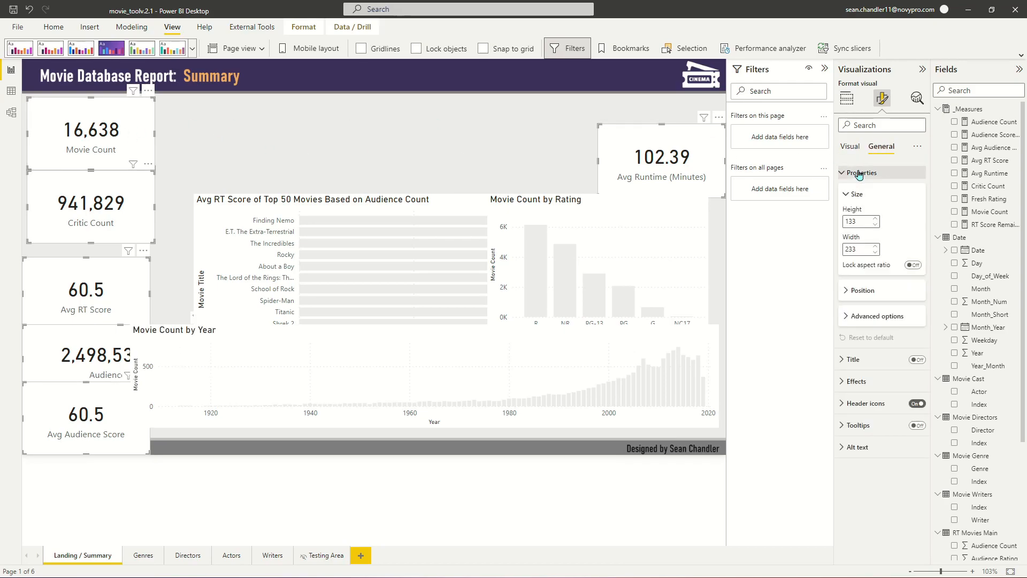
pyautogui.doubleClick(863, 221)
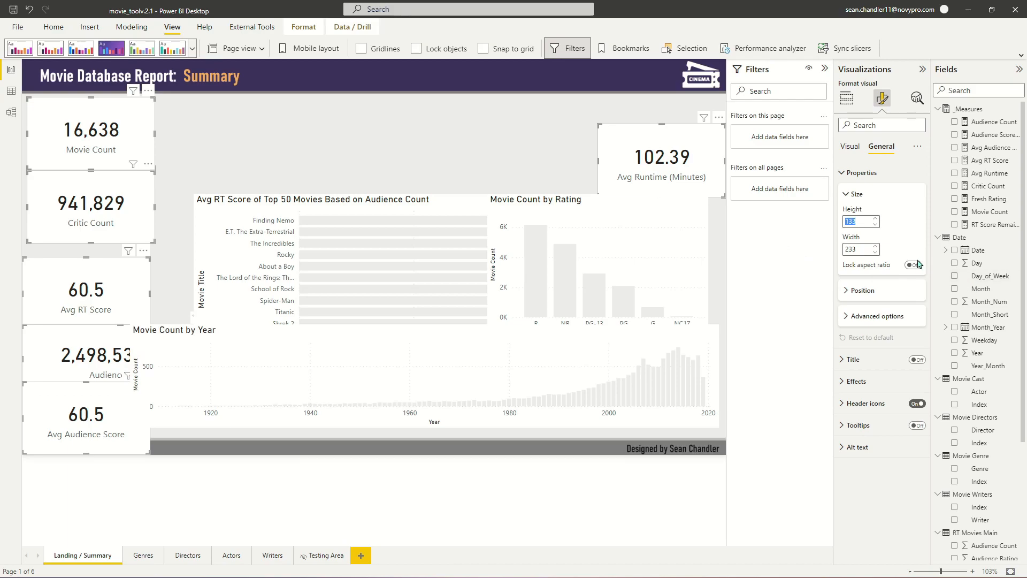
pyautogui.write('129')
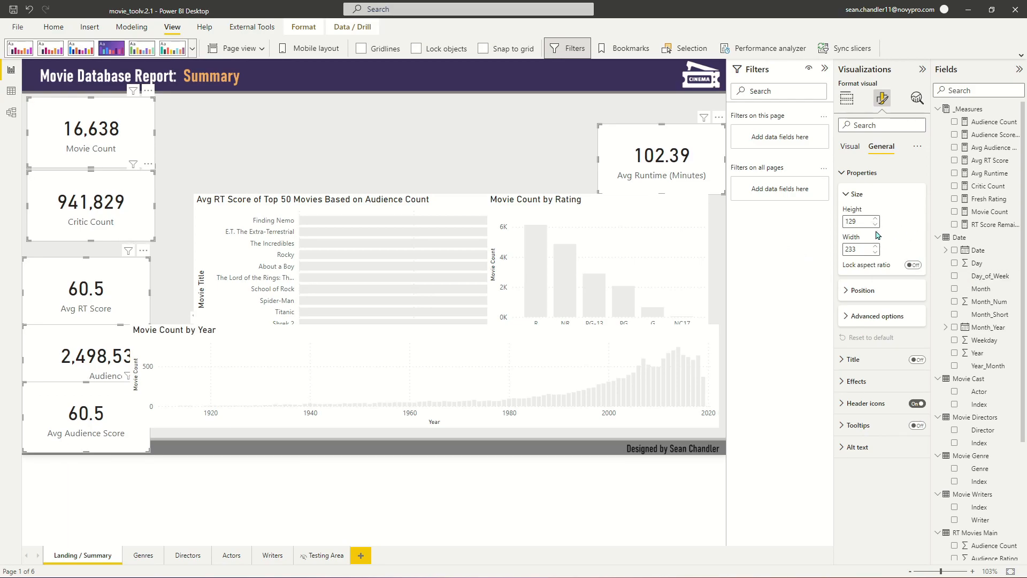
# Reduce the height of the selected cards in small increments down to 104
pyautogui.click(875, 226)
pyautogui.click(874, 226)
pyautogui.click(875, 226)
pyautogui.click(874, 225)
pyautogui.click(874, 225)
pyautogui.click(875, 225)
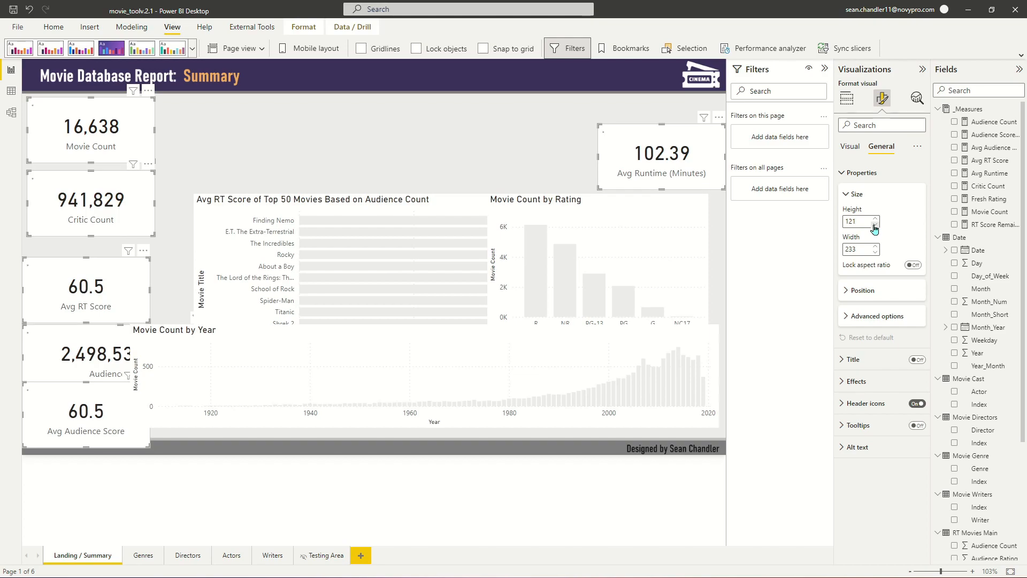
pyautogui.click(874, 225)
pyautogui.click(874, 225)
pyautogui.click(874, 226)
pyautogui.click(874, 226)
pyautogui.click(874, 225)
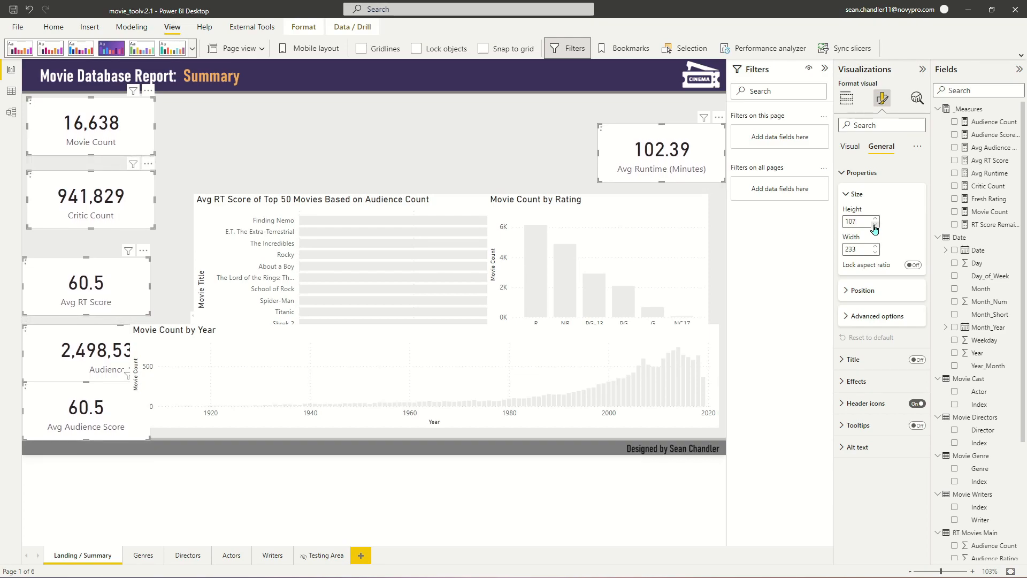
pyautogui.click(874, 226)
# Set the height of the six selected cards to 80, raise it to 88, and narrow their width
pyautogui.doubleClick(854, 222)
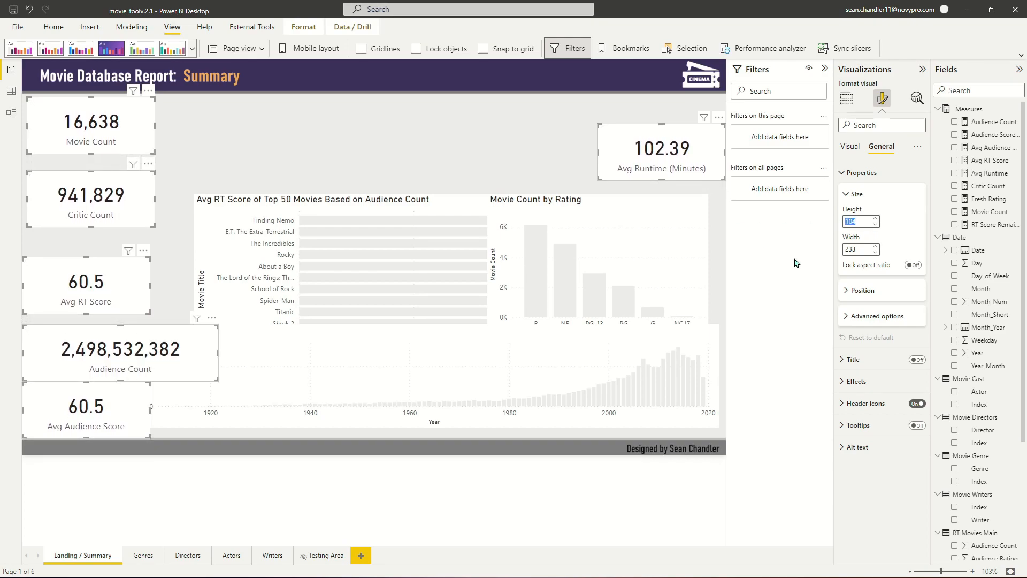
pyautogui.write('80')
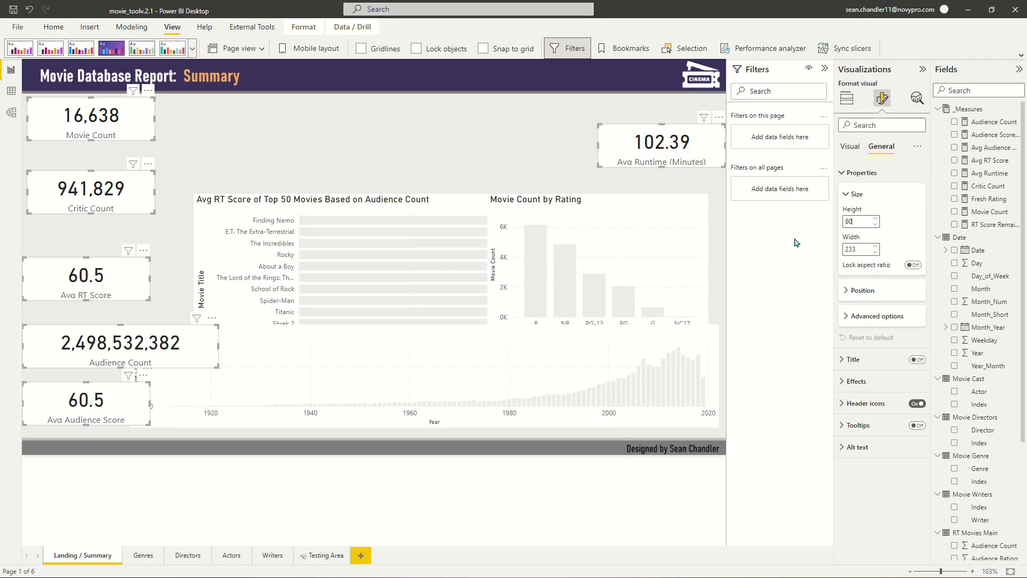
pyautogui.click(876, 218)
pyautogui.click(876, 218)
pyautogui.click(876, 218)
pyautogui.click(876, 217)
pyautogui.click(876, 217)
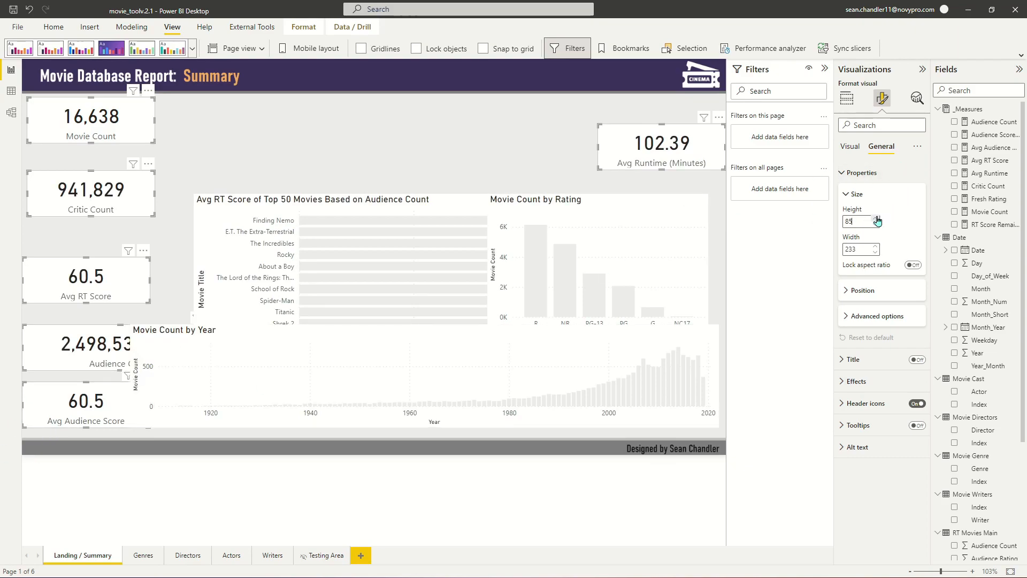
pyautogui.click(876, 218)
pyautogui.click(875, 218)
pyautogui.click(876, 219)
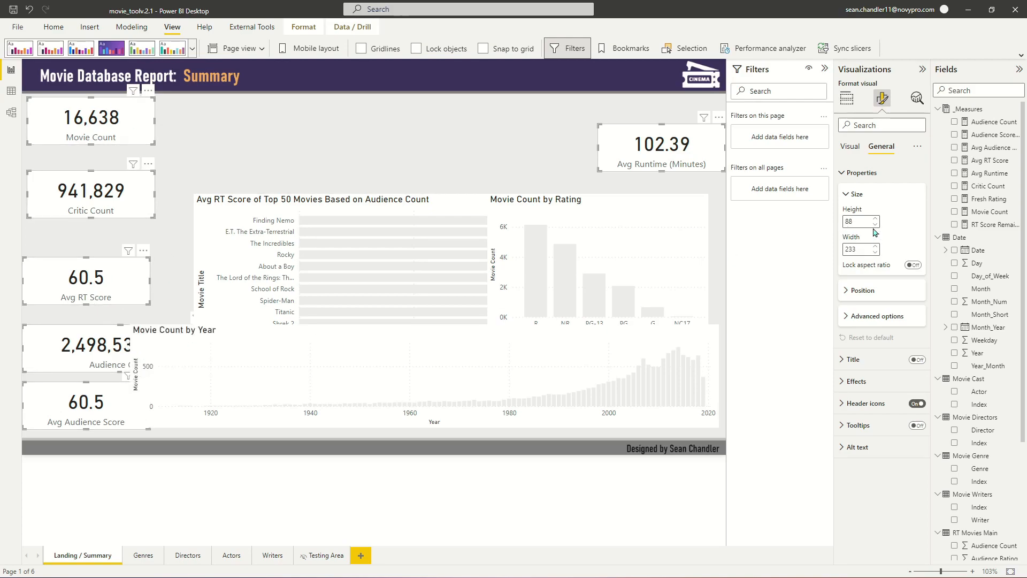
pyautogui.moveTo(875, 253); pyautogui.dragTo(877, 256)
# Set the Audience Count card's callout value to Auto display units with 2 decimal places
pyautogui.click(81, 369)
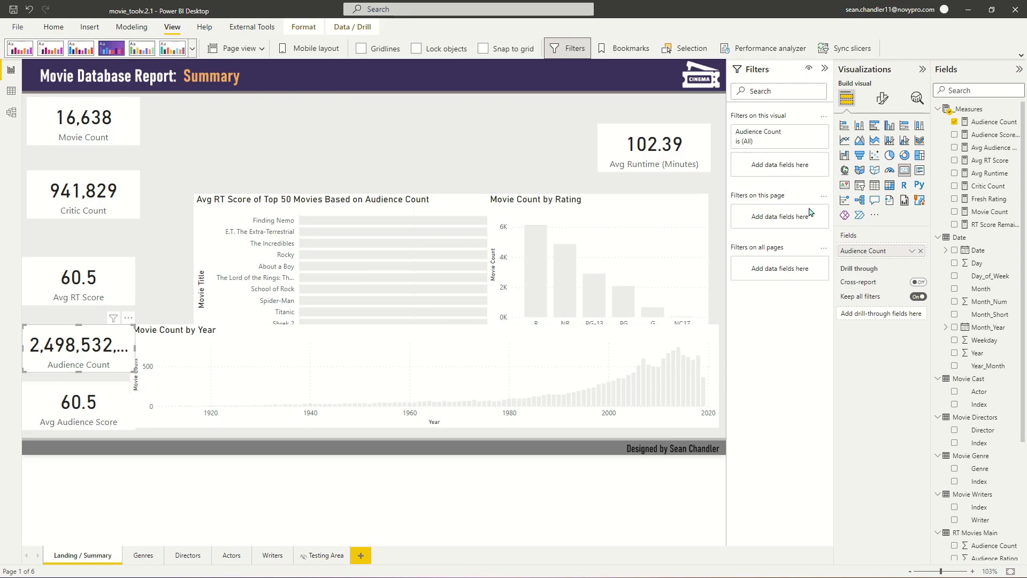
pyautogui.click(883, 98)
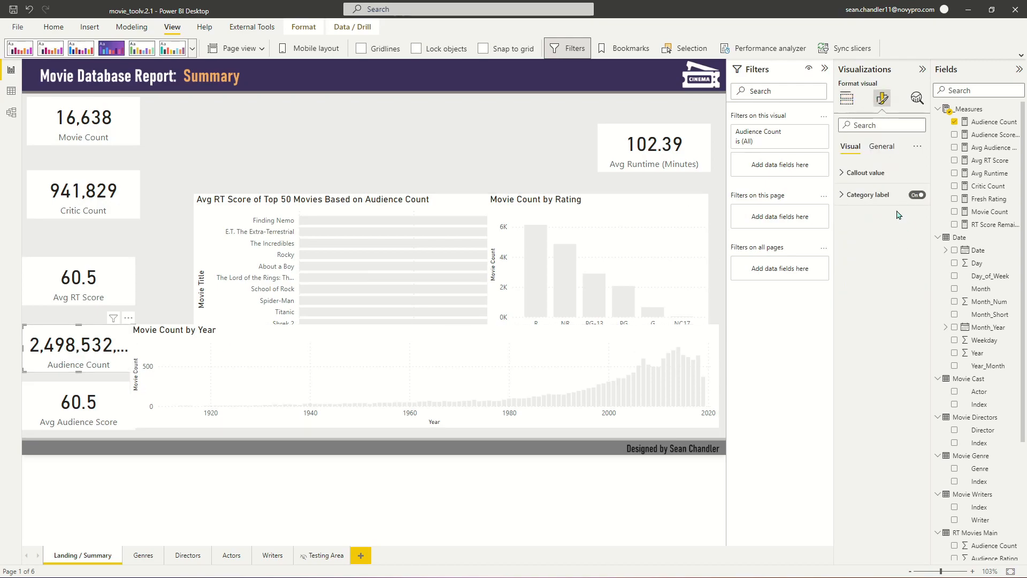
pyautogui.click(871, 173)
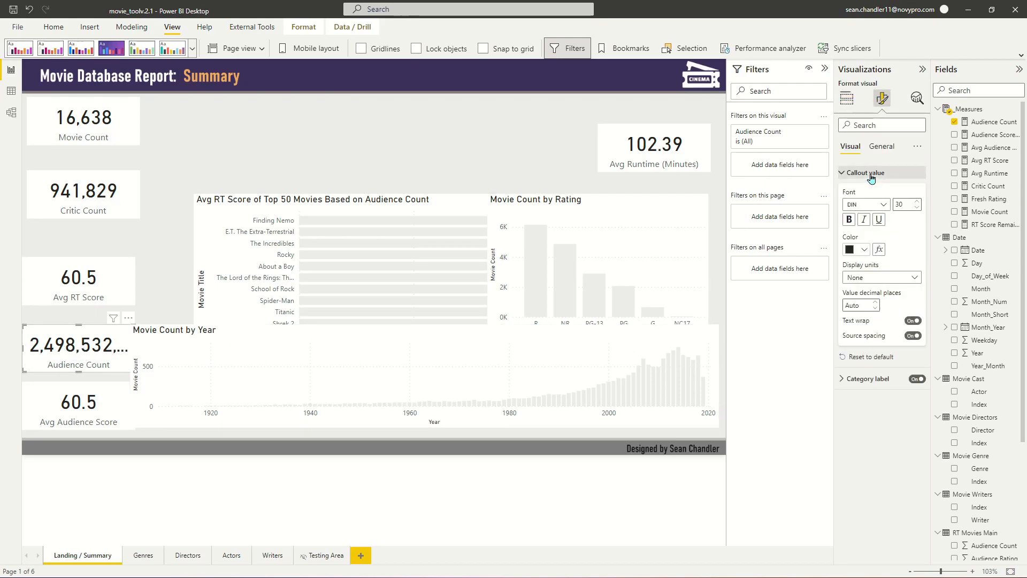
pyautogui.click(870, 278)
pyautogui.click(860, 292)
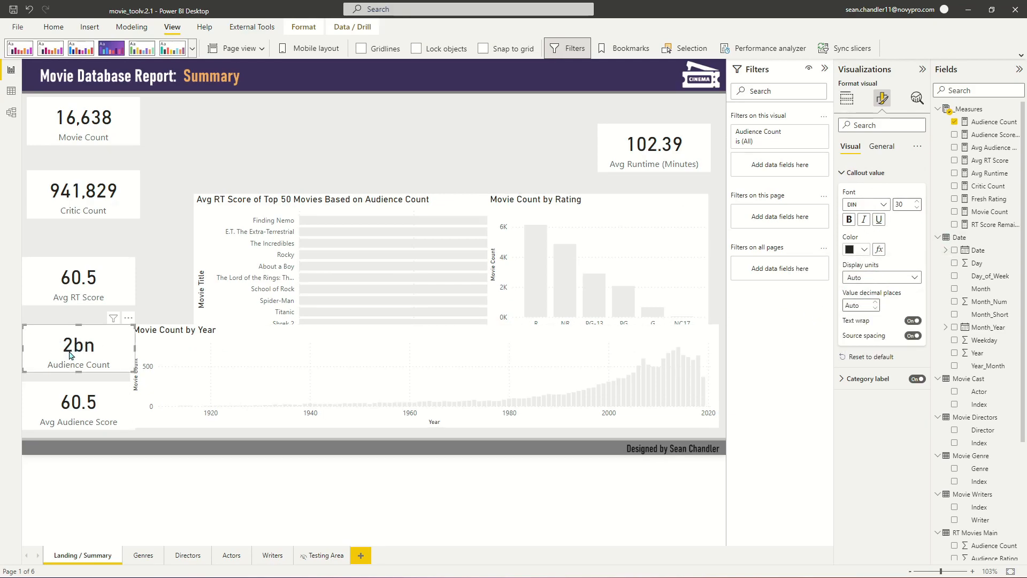
pyautogui.click(858, 306)
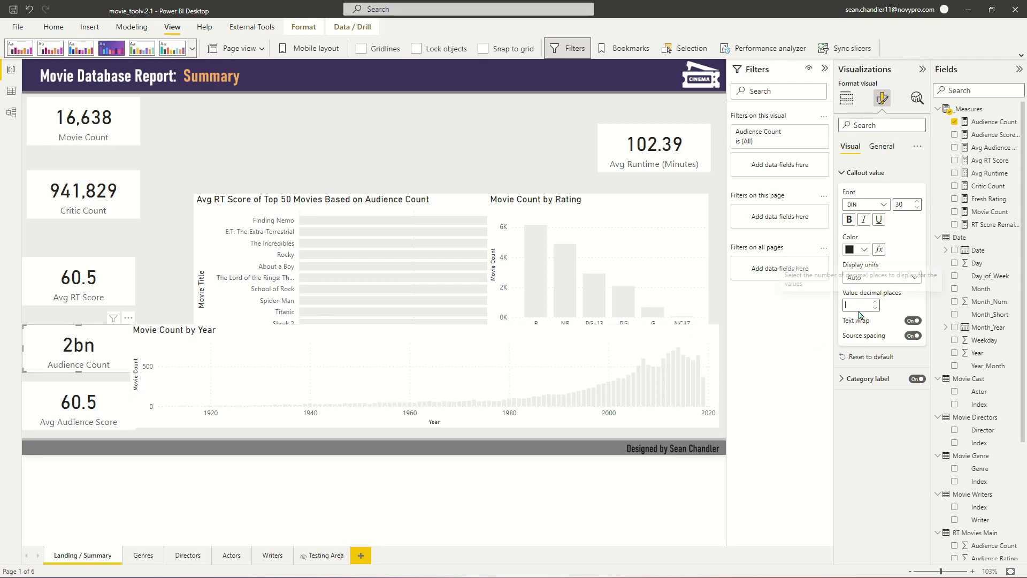
pyautogui.write('2')
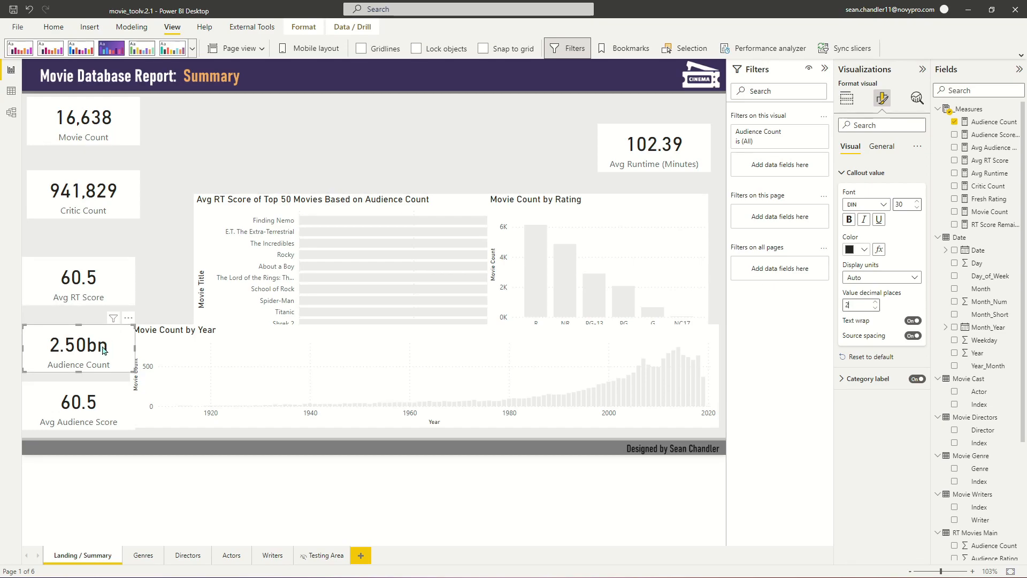
# Try Millions as the Audience Count card's display units with 0 decimal places, and switch the units to Billions
pyautogui.click(880, 277)
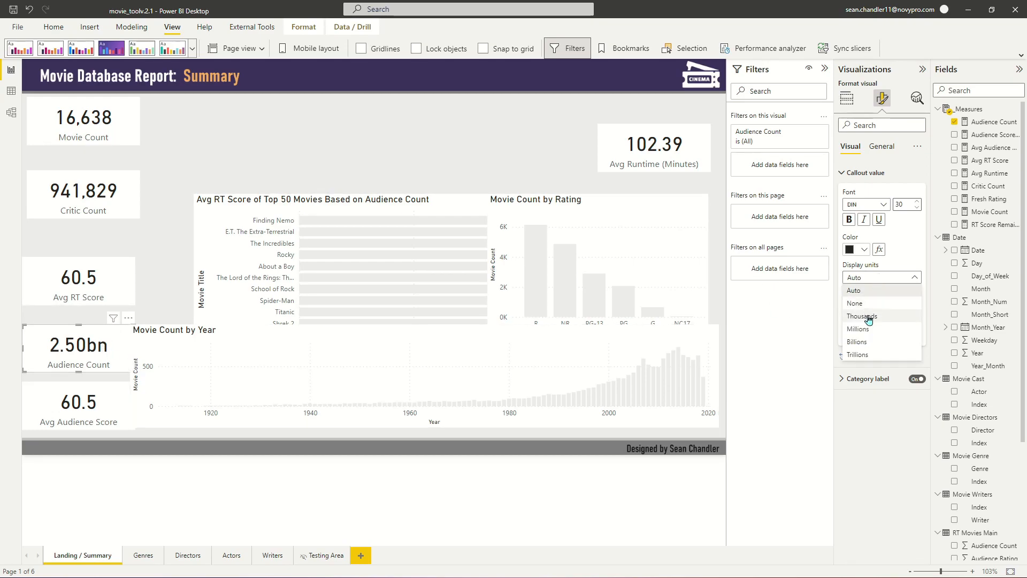
pyautogui.click(869, 333)
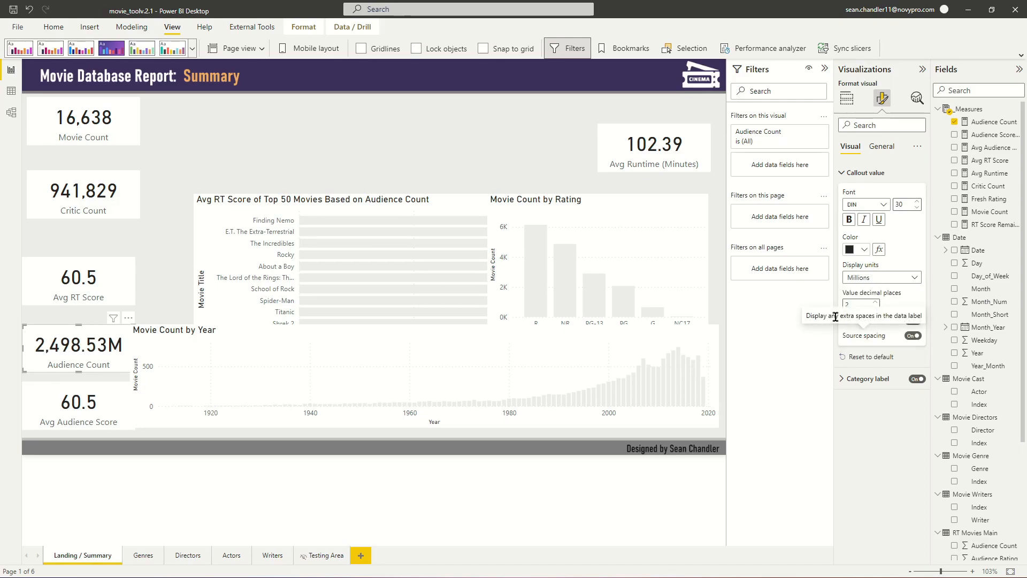
pyautogui.click(875, 310)
pyautogui.click(875, 310)
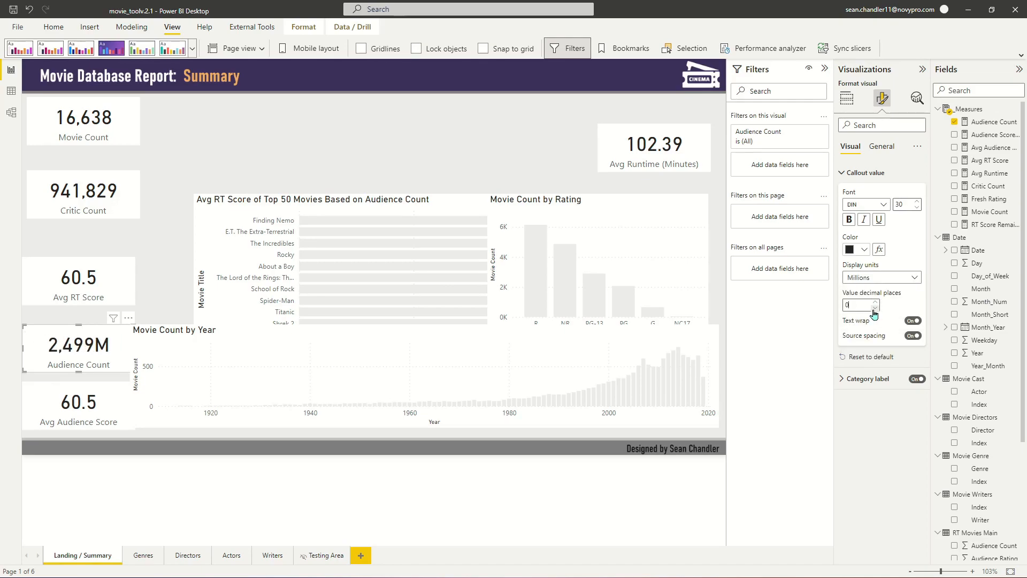
pyautogui.click(883, 277)
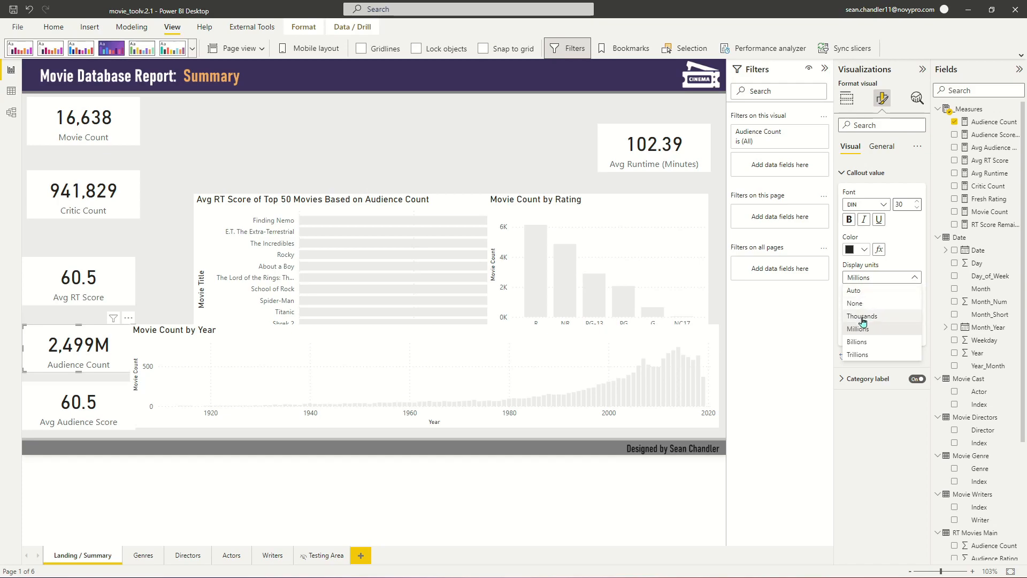
pyautogui.click(865, 342)
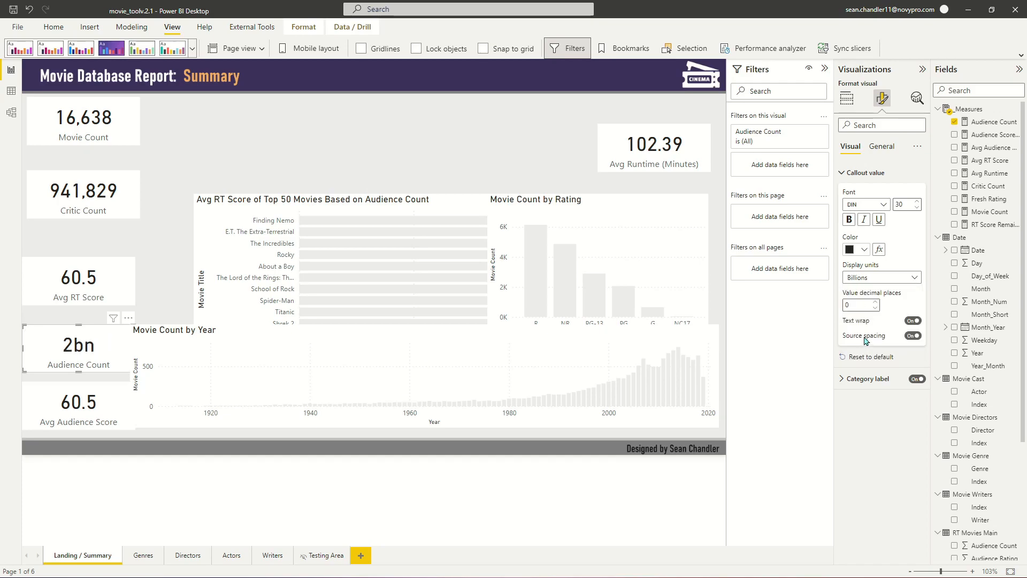
# Set the Audience Count card's callout value to 2 decimal places
pyautogui.click(875, 303)
pyautogui.click(876, 303)
pyautogui.click(875, 302)
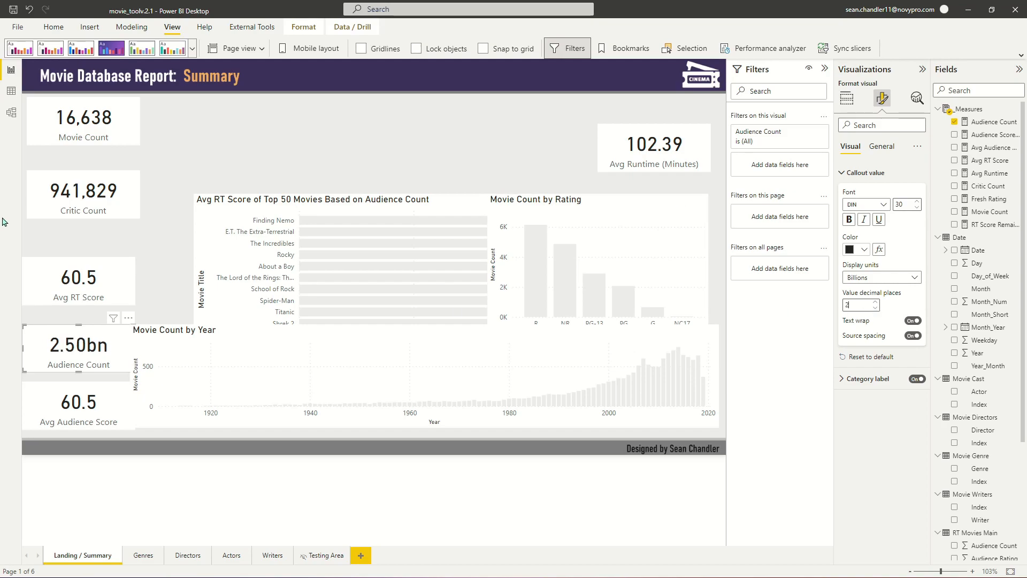
pyautogui.click(326, 126)
# Place the Avg RT Score card directly under Movie Count, with the Critic Count card beneath it in the same column
pyautogui.click(99, 138)
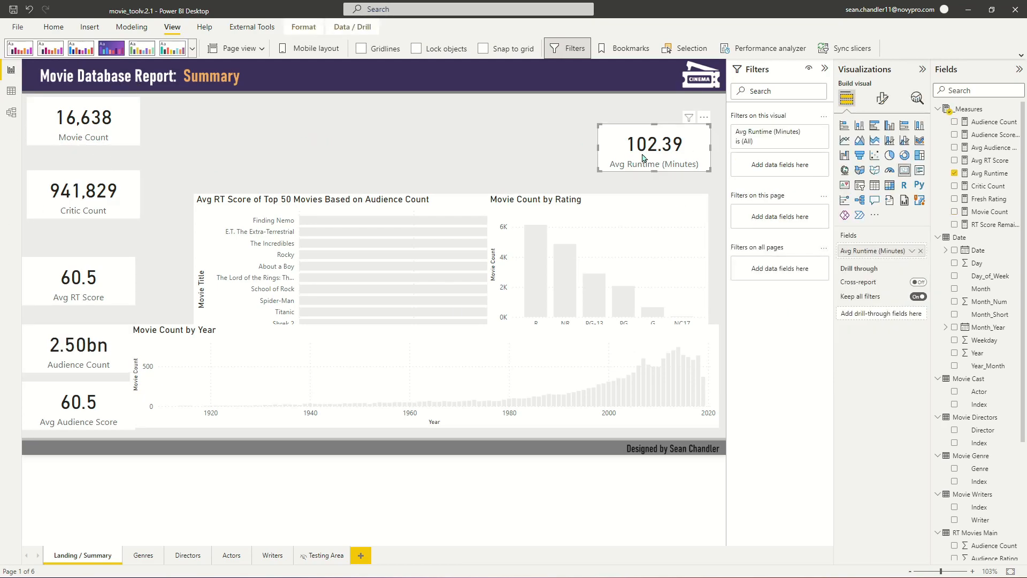
pyautogui.moveTo(116, 202); pyautogui.dragTo(122, 188)
pyautogui.moveTo(119, 190); pyautogui.dragTo(118, 189)
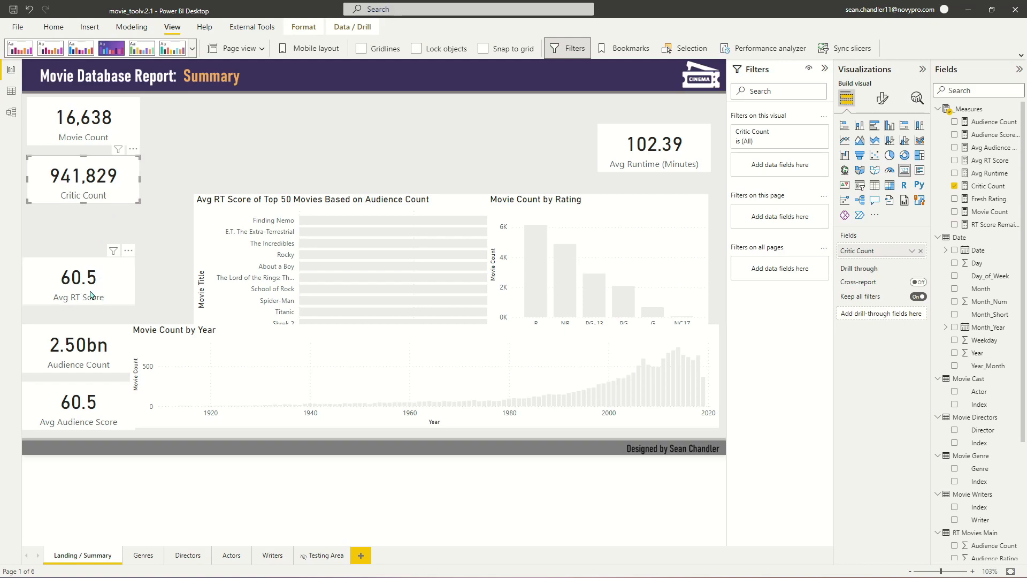
pyautogui.moveTo(92, 296); pyautogui.dragTo(92, 290)
pyautogui.moveTo(100, 189); pyautogui.dragTo(282, 171)
pyautogui.moveTo(65, 284); pyautogui.dragTo(76, 197)
pyautogui.moveTo(249, 174); pyautogui.dragTo(72, 255)
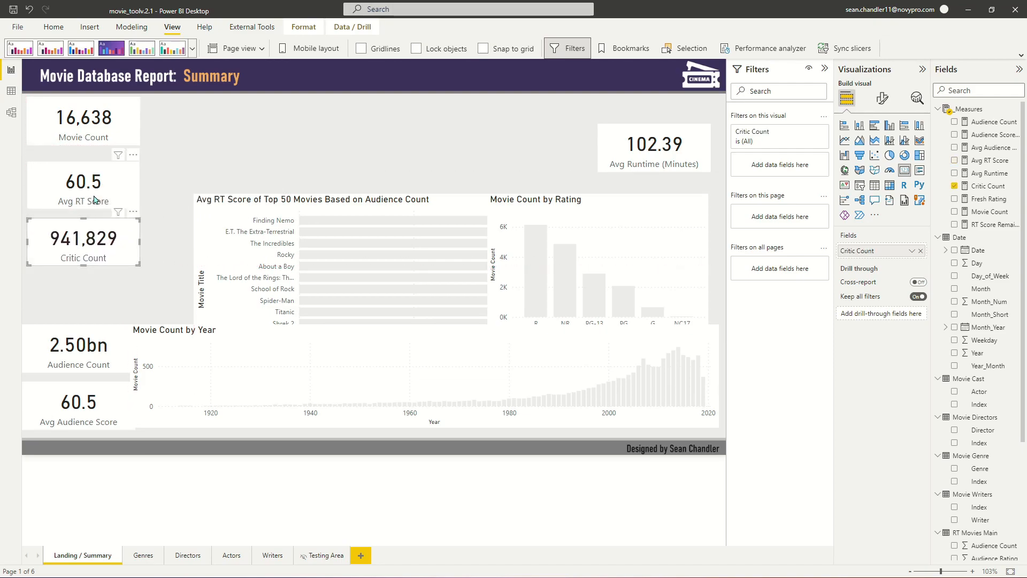
pyautogui.moveTo(95, 199); pyautogui.dragTo(96, 191)
pyautogui.moveTo(90, 242); pyautogui.dragTo(90, 234)
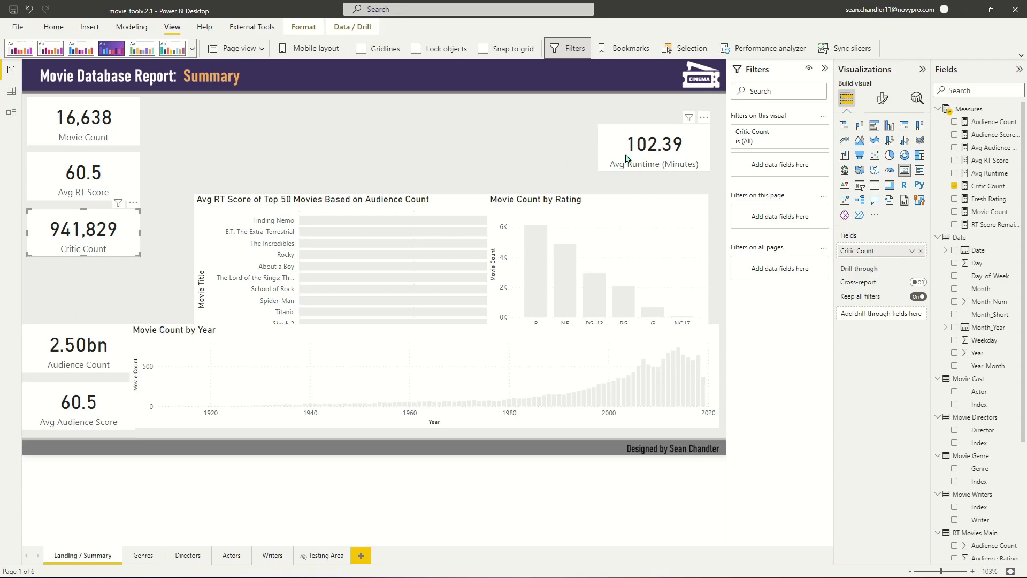
# Stack the Avg Audience Score, Audience Count and Avg Runtime cards below Critic Count, and lower the Movie Count card slightly
pyautogui.click(70, 405)
pyautogui.moveTo(70, 405); pyautogui.dragTo(75, 287)
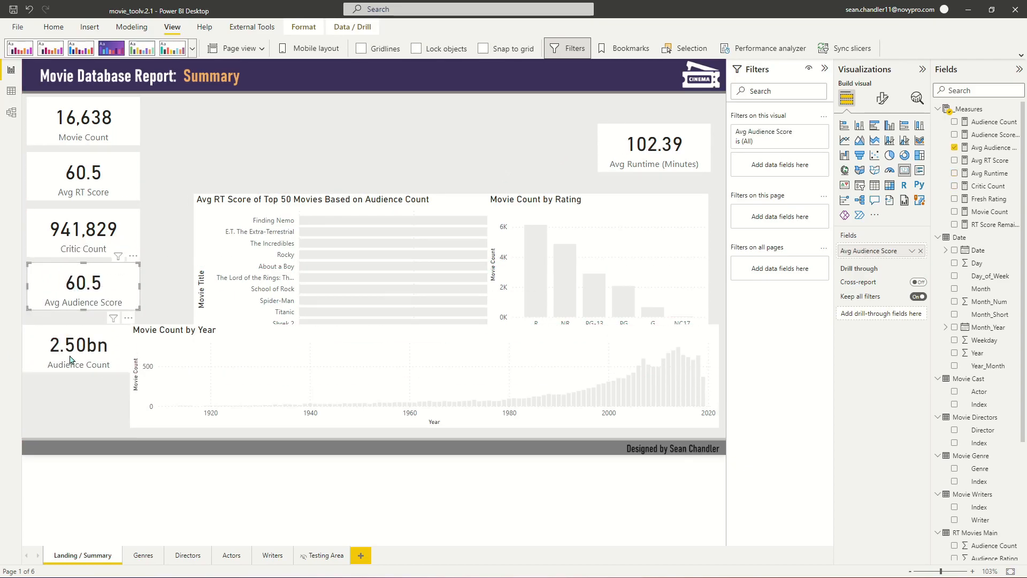
pyautogui.moveTo(72, 360); pyautogui.dragTo(74, 357)
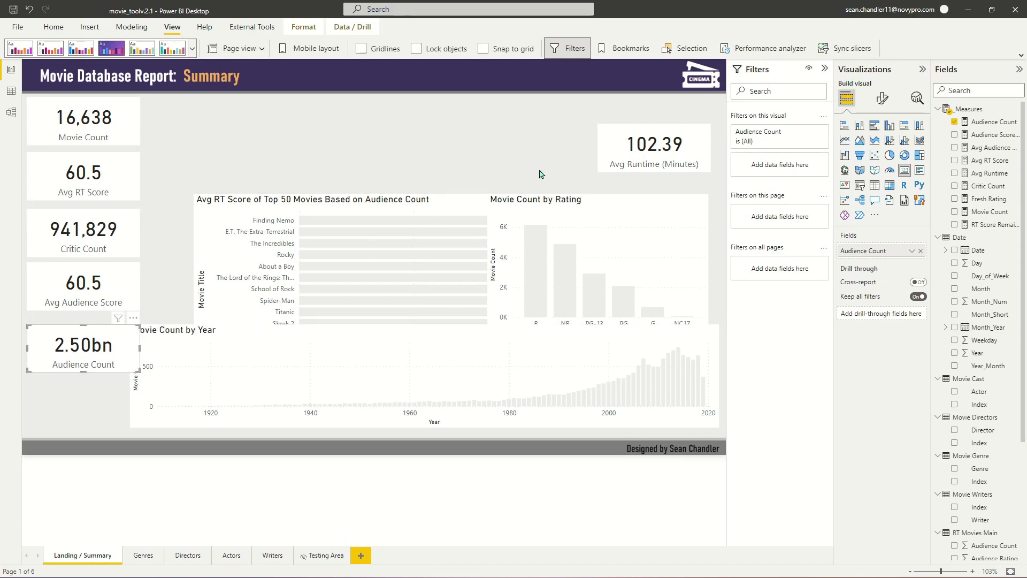
pyautogui.moveTo(648, 147); pyautogui.dragTo(78, 402)
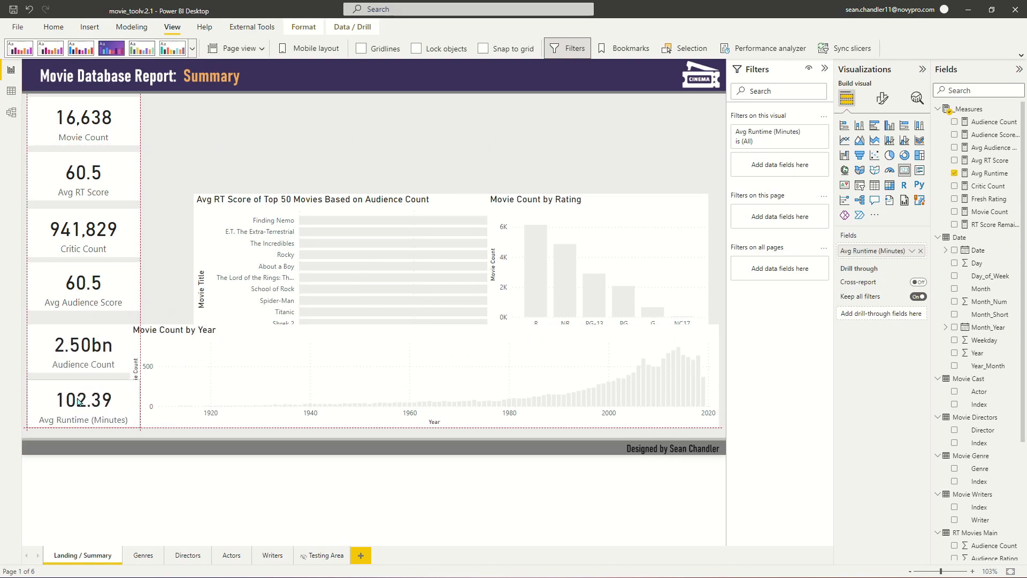
pyautogui.moveTo(100, 128); pyautogui.dragTo(101, 135)
# Align the six cards by center with even vertical distribution, and shift the whole column slightly to the right and down
pyautogui.keyDown('ctrl'); pyautogui.click(97, 235); pyautogui.keyUp('ctrl')
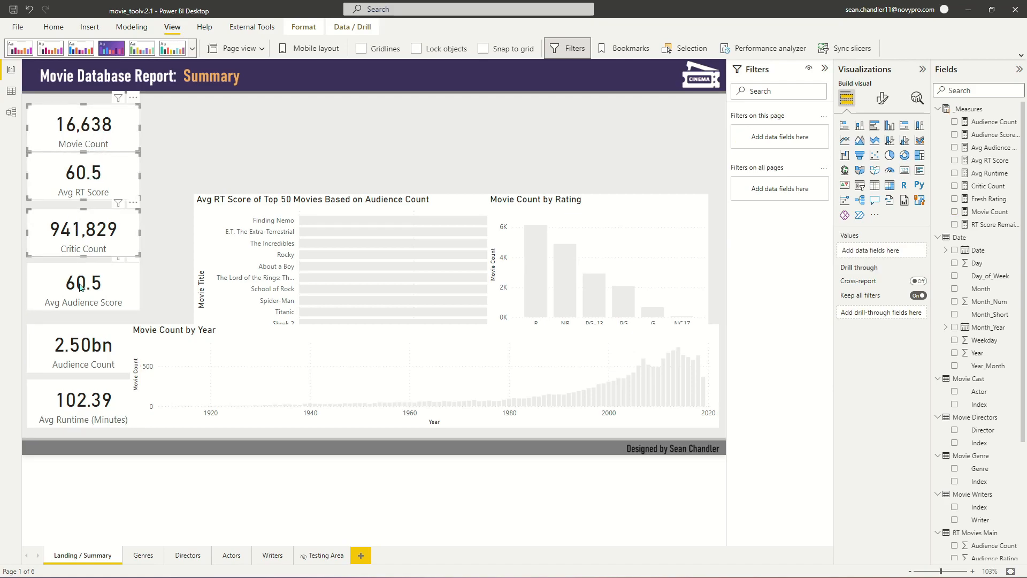
pyautogui.keyDown('ctrl'); pyautogui.click(99, 289); pyautogui.keyUp('ctrl')
pyautogui.keyDown('ctrl'); pyautogui.click(99, 348); pyautogui.keyUp('ctrl')
pyautogui.keyDown('ctrl'); pyautogui.click(96, 412); pyautogui.keyUp('ctrl')
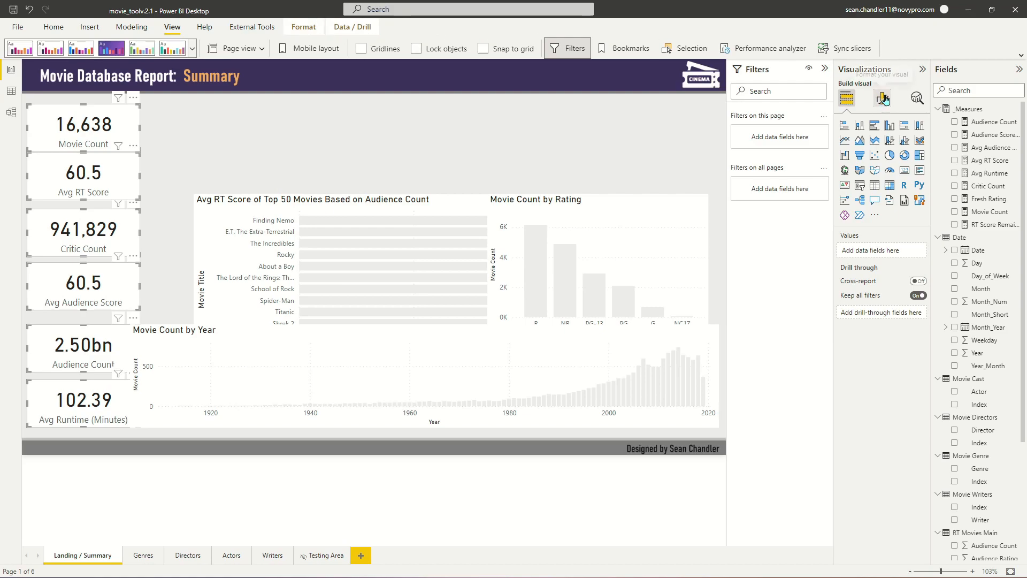
pyautogui.click(305, 27)
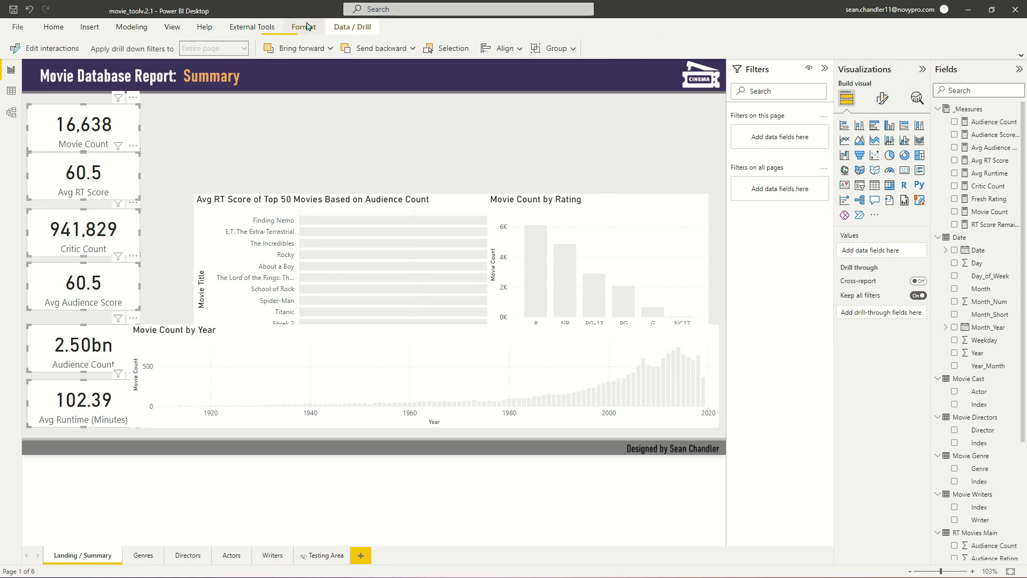
pyautogui.click(504, 50)
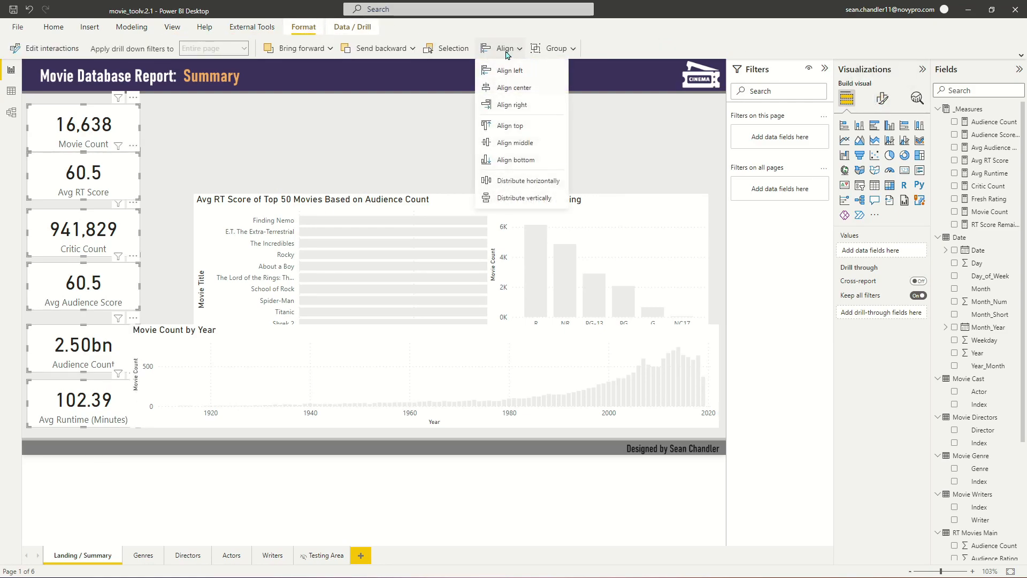
pyautogui.click(513, 91)
pyautogui.click(500, 51)
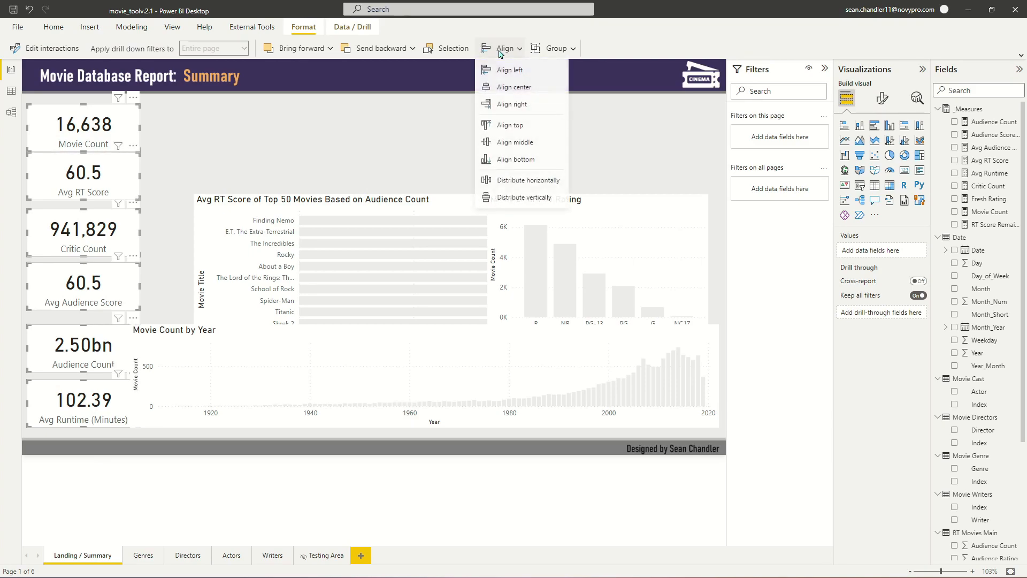
pyautogui.click(524, 197)
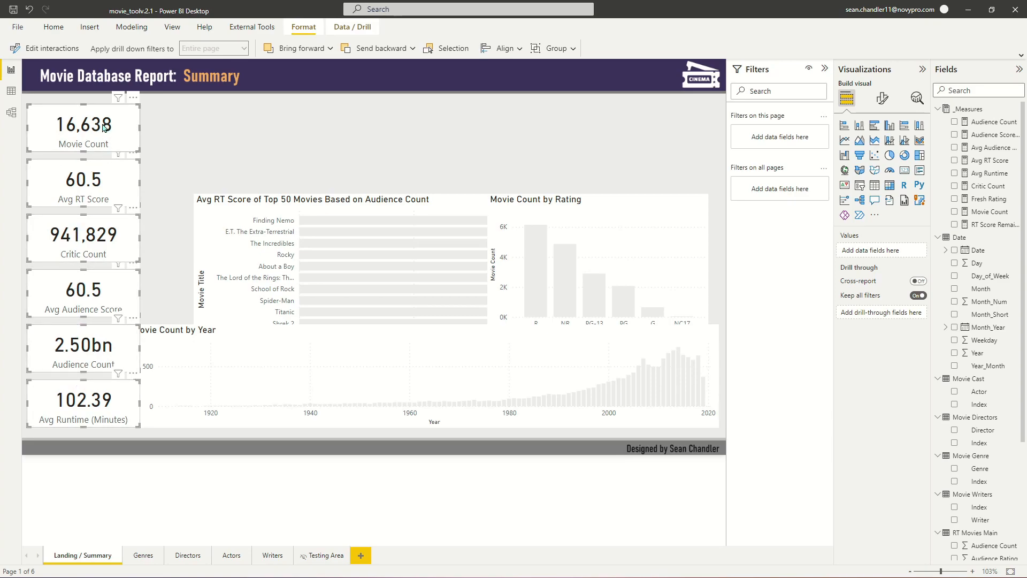
pyautogui.moveTo(103, 126); pyautogui.dragTo(108, 129)
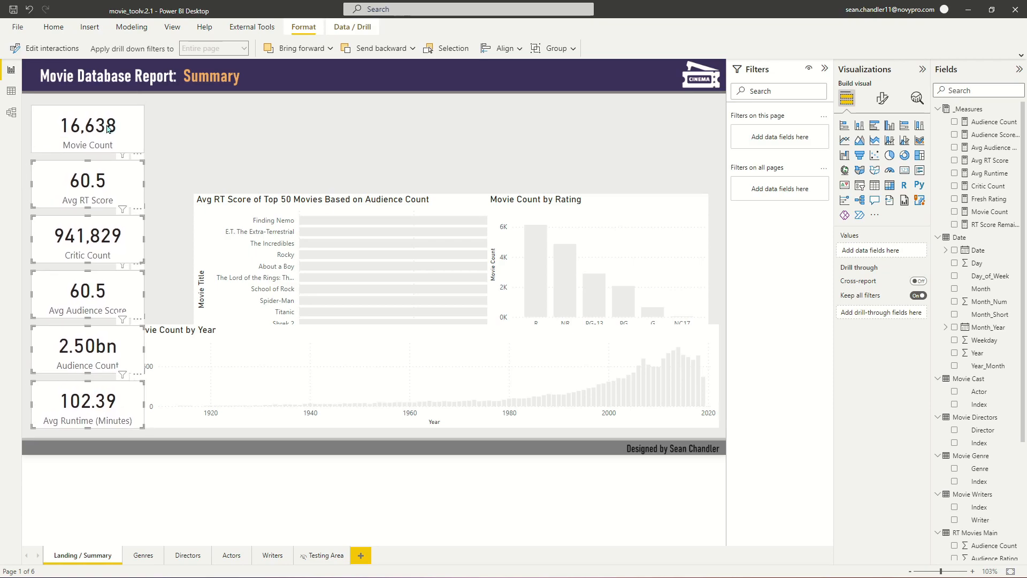
# Turn on a black visual border with 10 px rounded corners for all six cards
pyautogui.keyDown('ctrl'); pyautogui.click(113, 183); pyautogui.keyUp('ctrl')
pyautogui.keyDown('ctrl'); pyautogui.click(101, 234); pyautogui.keyUp('ctrl')
pyautogui.keyDown('ctrl'); pyautogui.click(91, 303); pyautogui.keyUp('ctrl')
pyautogui.keyDown('ctrl'); pyautogui.click(90, 349); pyautogui.keyUp('ctrl')
pyautogui.keyDown('ctrl'); pyautogui.click(102, 400); pyautogui.keyUp('ctrl')
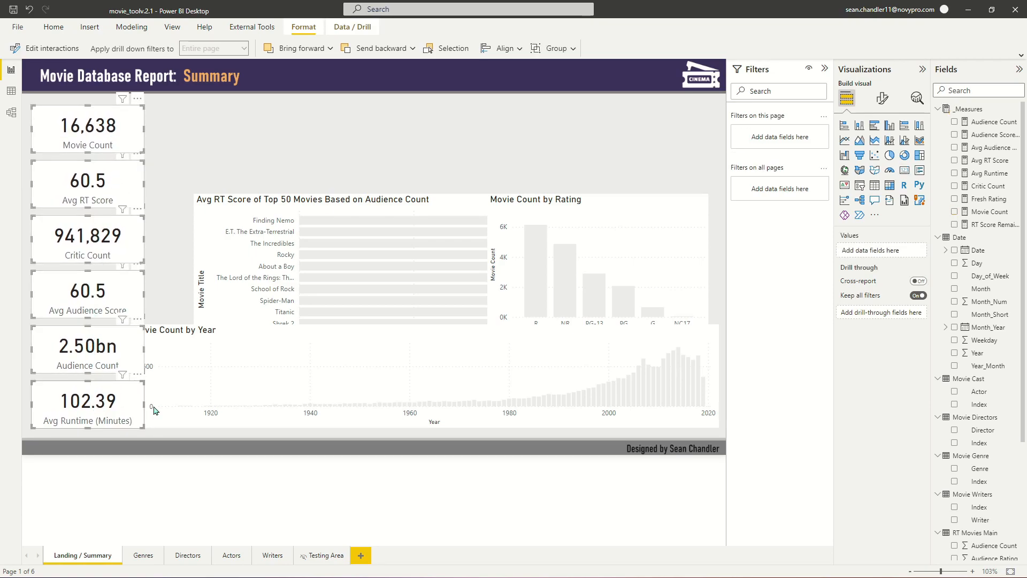
pyautogui.click(881, 97)
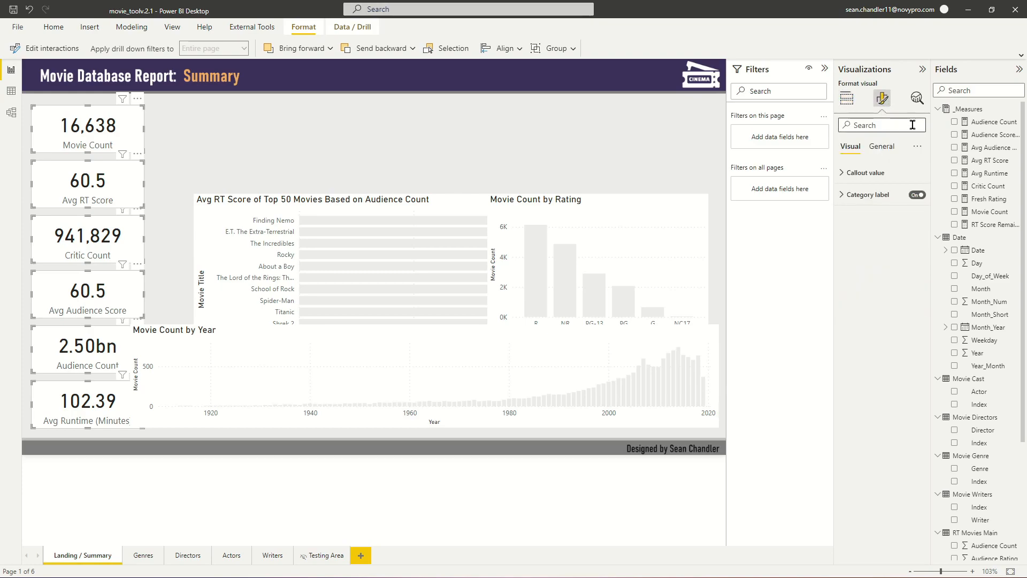
pyautogui.click(884, 153)
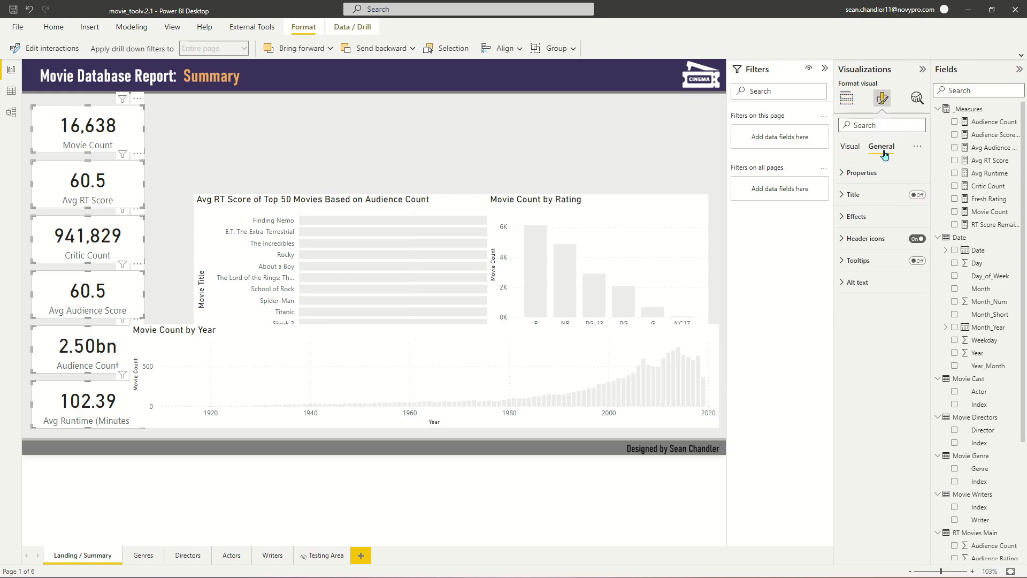
pyautogui.click(856, 216)
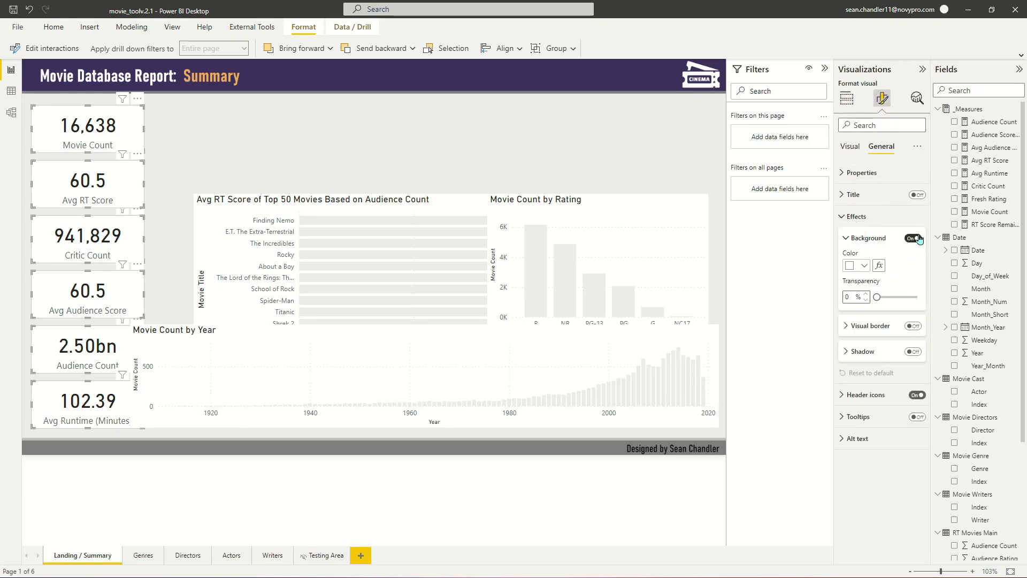
pyautogui.click(911, 326)
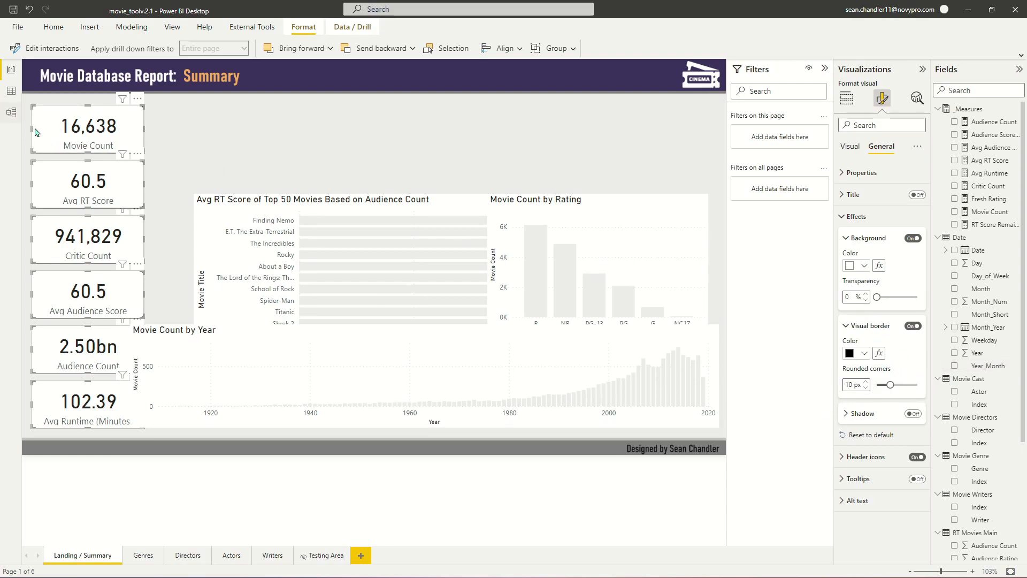
pyautogui.click(242, 145)
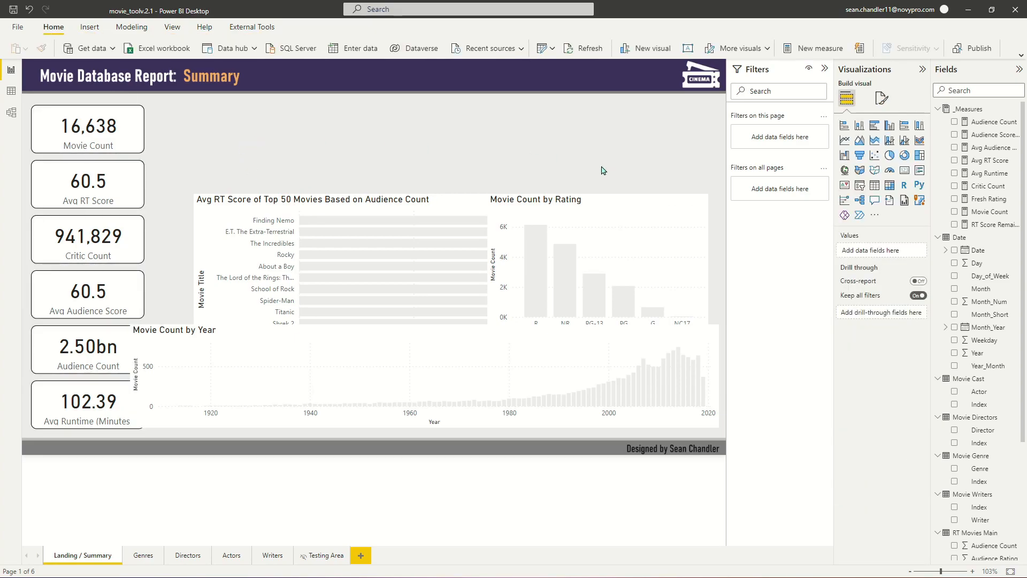
# Change the visual border color of all six cards to a medium gray shade from the white theme color column
pyautogui.click(80, 135)
pyautogui.keyDown('ctrl'); pyautogui.click(104, 236); pyautogui.keyUp('ctrl')
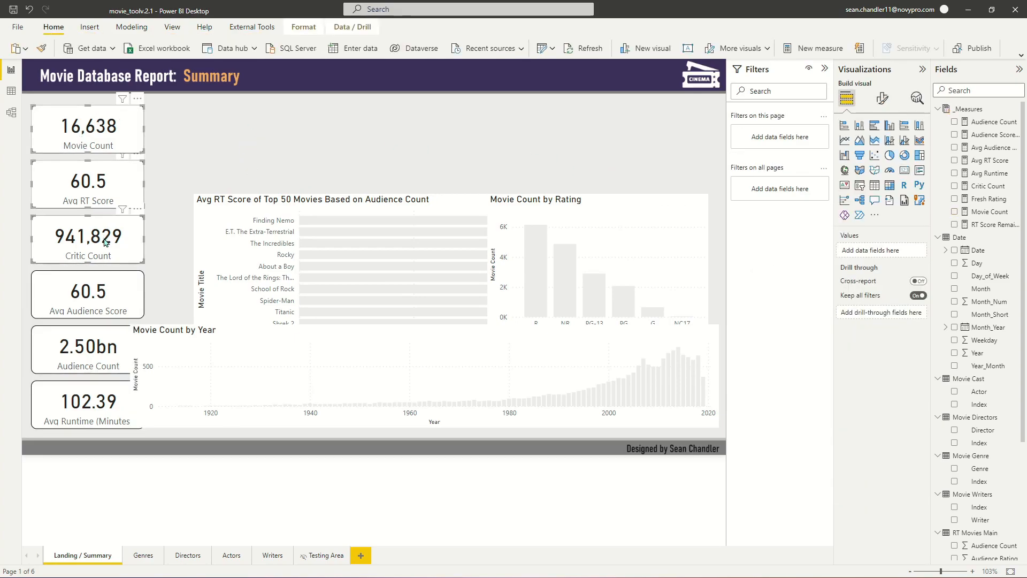
pyautogui.keyDown('ctrl'); pyautogui.click(46, 294); pyautogui.keyUp('ctrl')
pyautogui.keyDown('ctrl'); pyautogui.click(81, 350); pyautogui.keyUp('ctrl')
pyautogui.keyDown('ctrl'); pyautogui.click(79, 401); pyautogui.keyUp('ctrl')
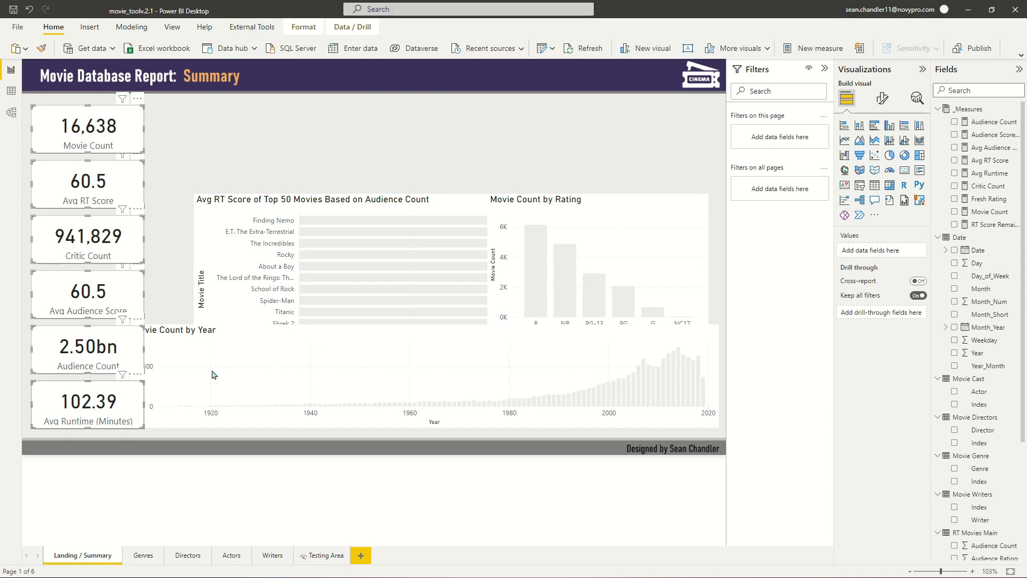
pyautogui.click(882, 95)
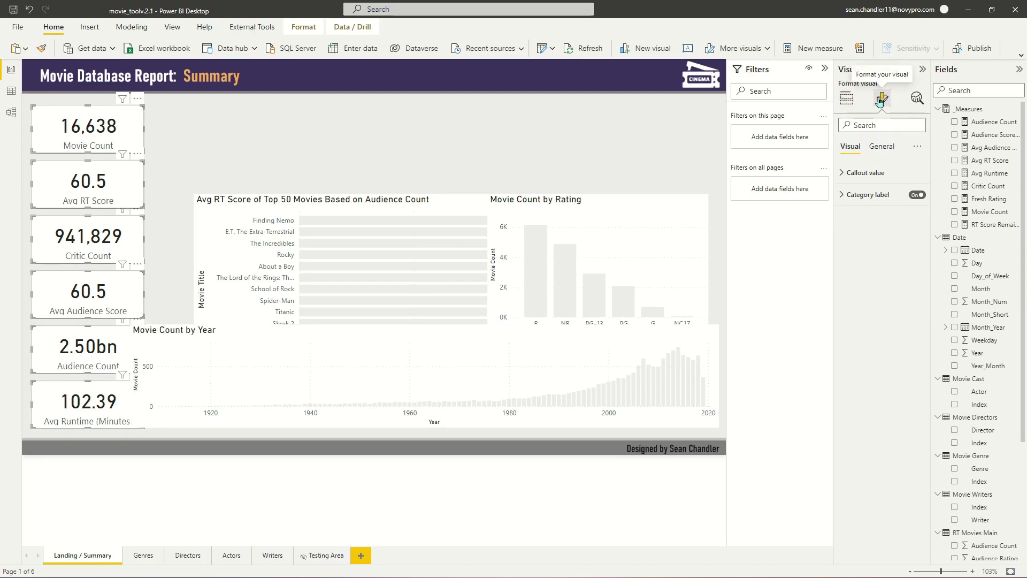
pyautogui.click(882, 150)
pyautogui.click(867, 217)
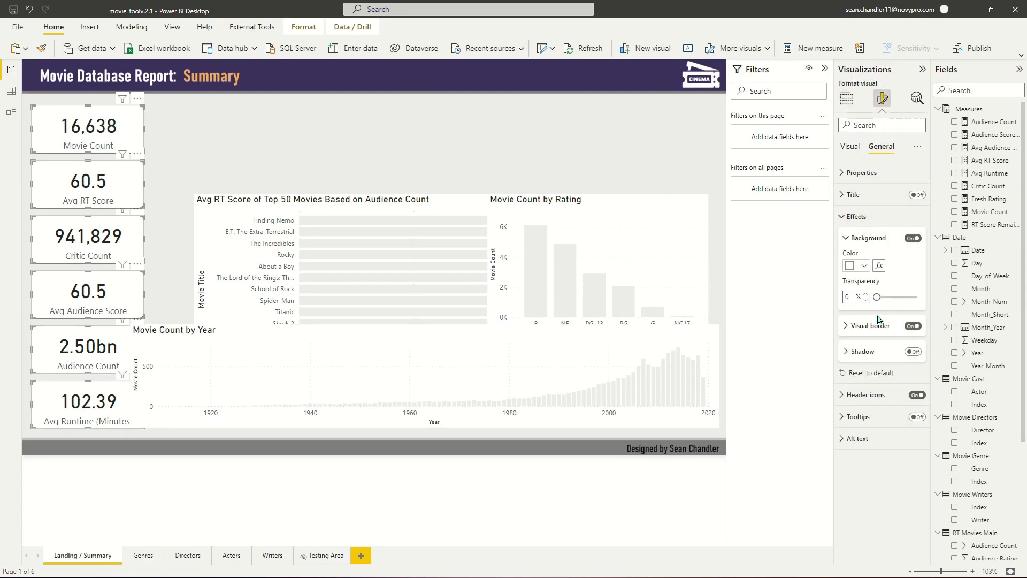
pyautogui.click(861, 355)
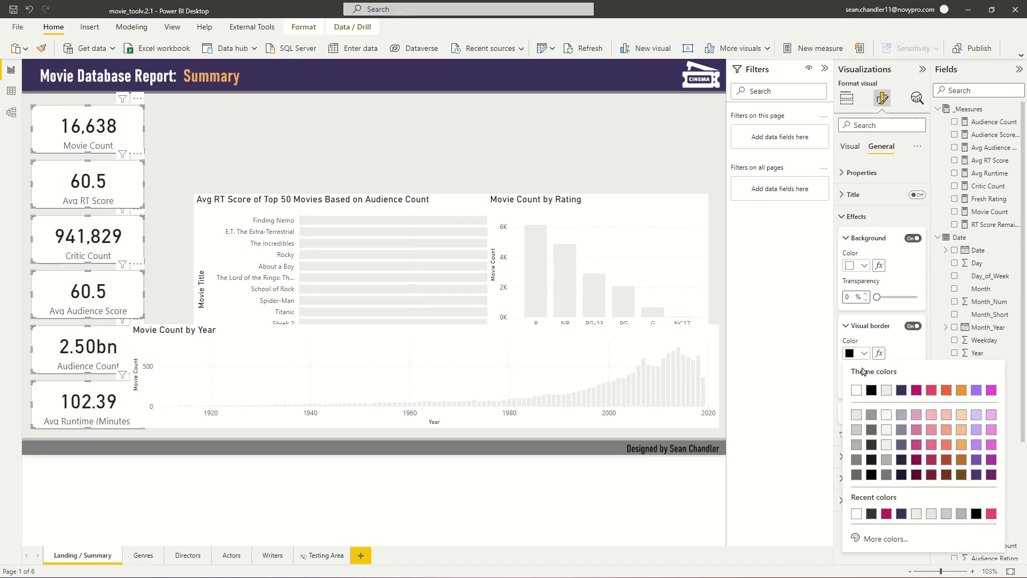
pyautogui.click(856, 448)
pyautogui.click(195, 142)
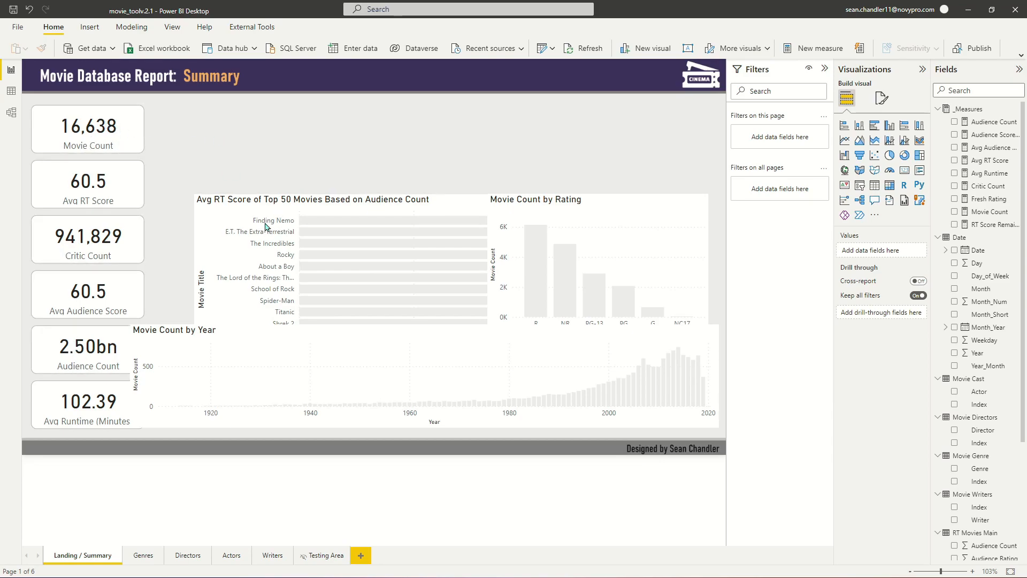
# Set the callout value color of all six cards to the dark purple theme color
pyautogui.click(107, 141)
pyautogui.keyDown('ctrl'); pyautogui.click(107, 244); pyautogui.keyUp('ctrl')
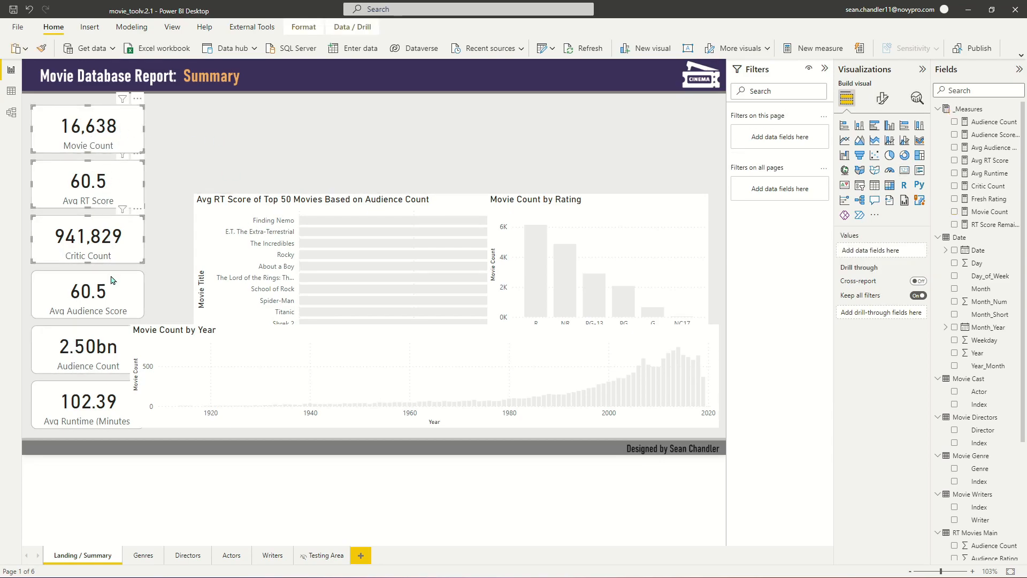
pyautogui.keyDown('ctrl'); pyautogui.click(107, 297); pyautogui.keyUp('ctrl')
pyautogui.keyDown('ctrl'); pyautogui.click(107, 353); pyautogui.keyUp('ctrl')
pyautogui.keyDown('ctrl'); pyautogui.click(107, 406); pyautogui.keyUp('ctrl')
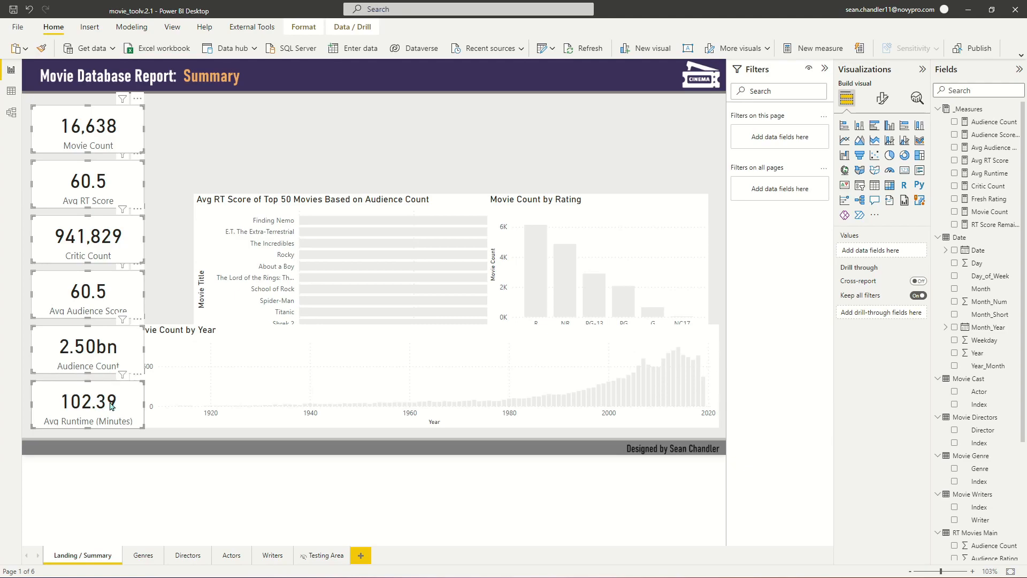
pyautogui.click(882, 98)
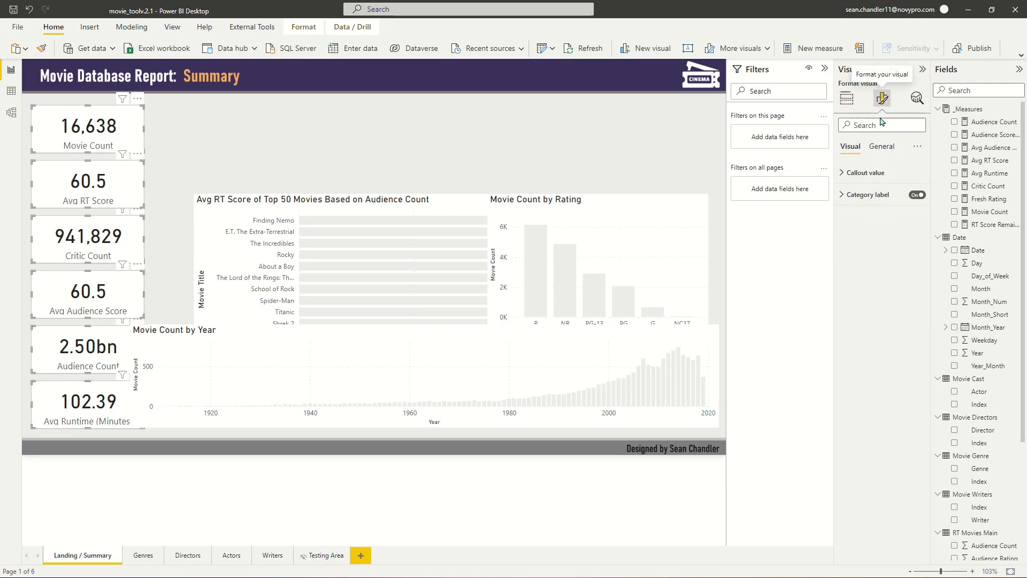
pyautogui.click(864, 173)
pyautogui.click(858, 250)
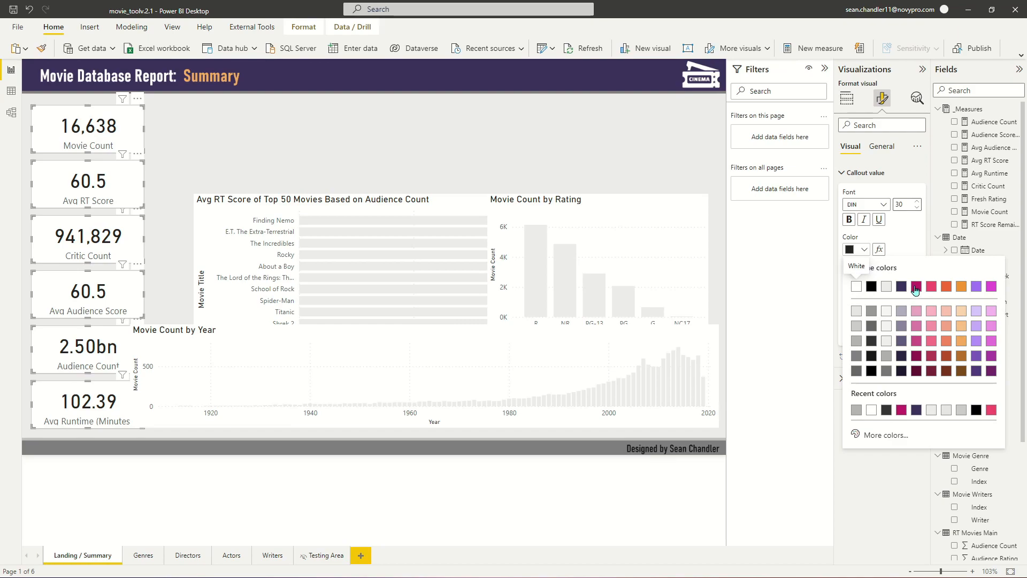
pyautogui.click(901, 287)
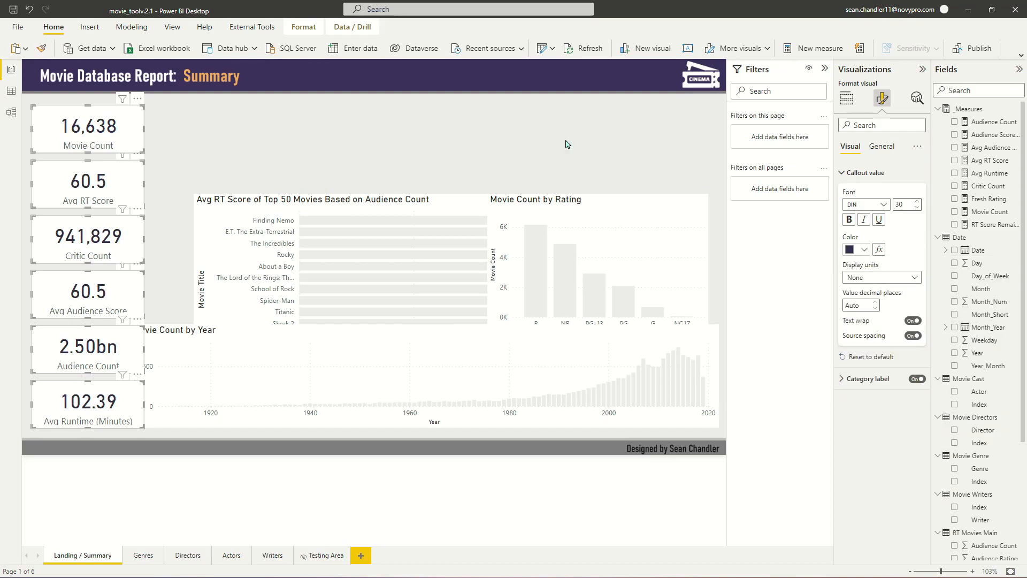
# Try Theme color 2, 20% lighter (#62597a), for the six cards' callout values, and reapply the base dark purple
pyautogui.click(859, 251)
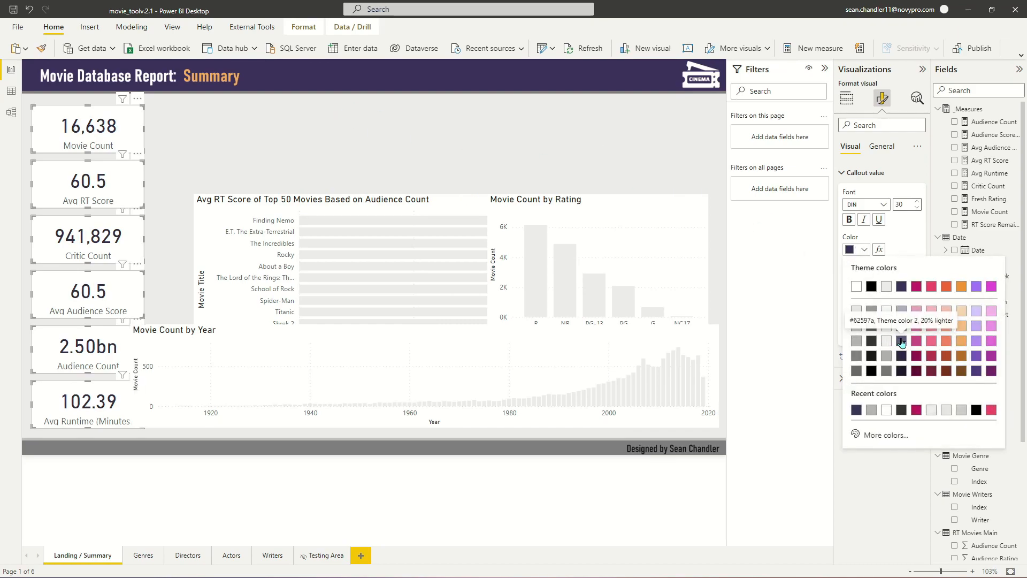
pyautogui.click(900, 338)
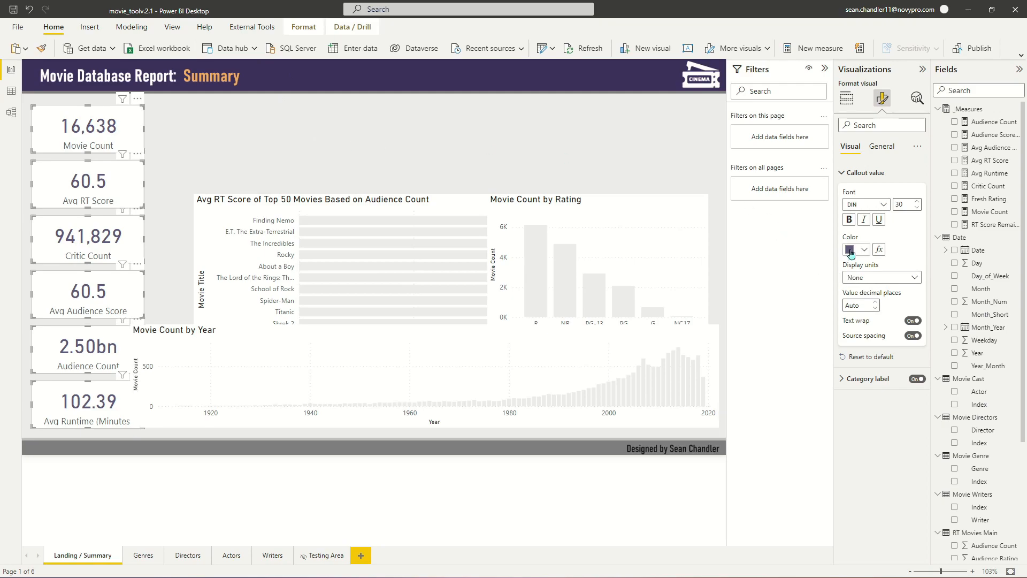
pyautogui.click(859, 251)
pyautogui.click(901, 288)
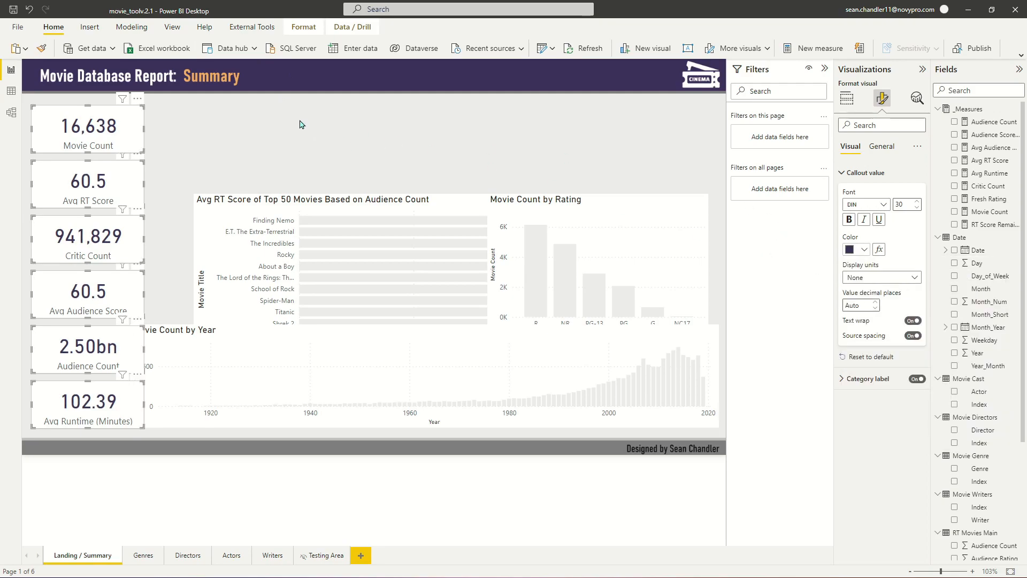
# Set the height of all six summary cards to 93
pyautogui.click(265, 136)
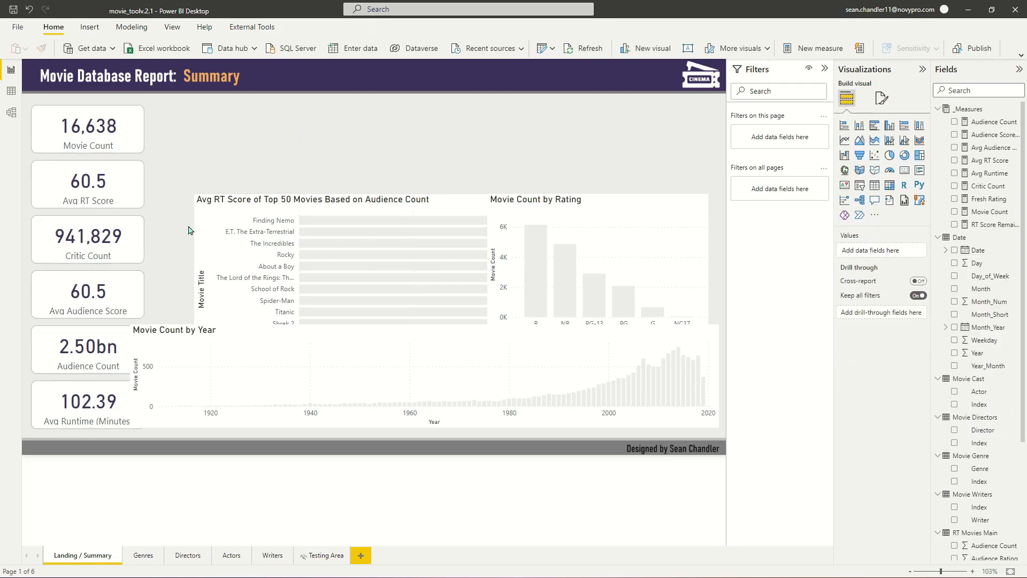
pyautogui.click(86, 196)
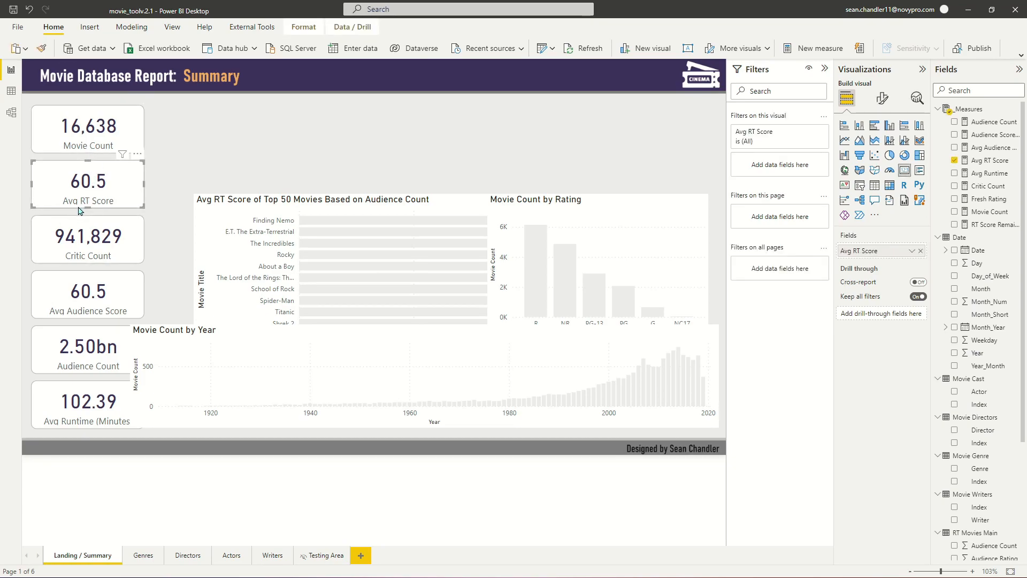
pyautogui.keyDown('ctrl'); pyautogui.click(89, 140); pyautogui.keyUp('ctrl')
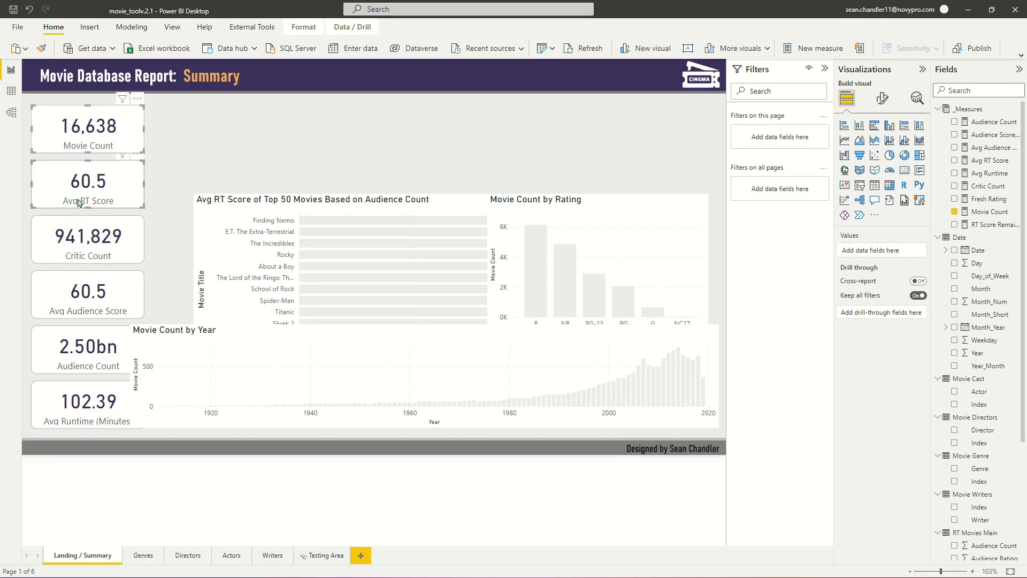
pyautogui.keyDown('ctrl'); pyautogui.click(85, 243); pyautogui.keyUp('ctrl')
pyautogui.keyDown('ctrl'); pyautogui.click(84, 294); pyautogui.keyUp('ctrl')
pyautogui.keyDown('ctrl'); pyautogui.click(85, 351); pyautogui.keyUp('ctrl')
pyautogui.keyDown('ctrl'); pyautogui.click(86, 404); pyautogui.keyUp('ctrl')
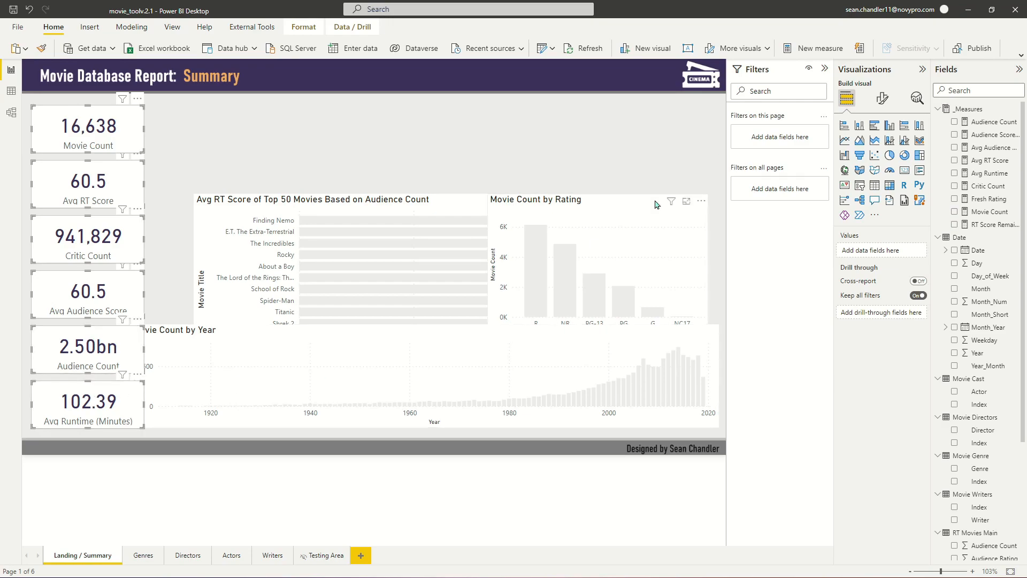
pyautogui.click(883, 102)
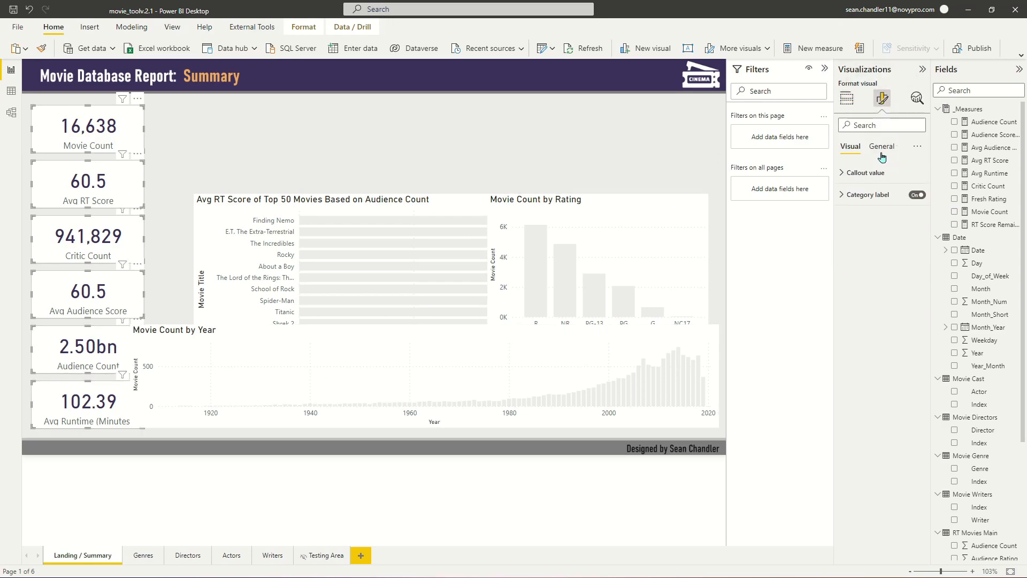
pyautogui.click(881, 147)
pyautogui.click(860, 172)
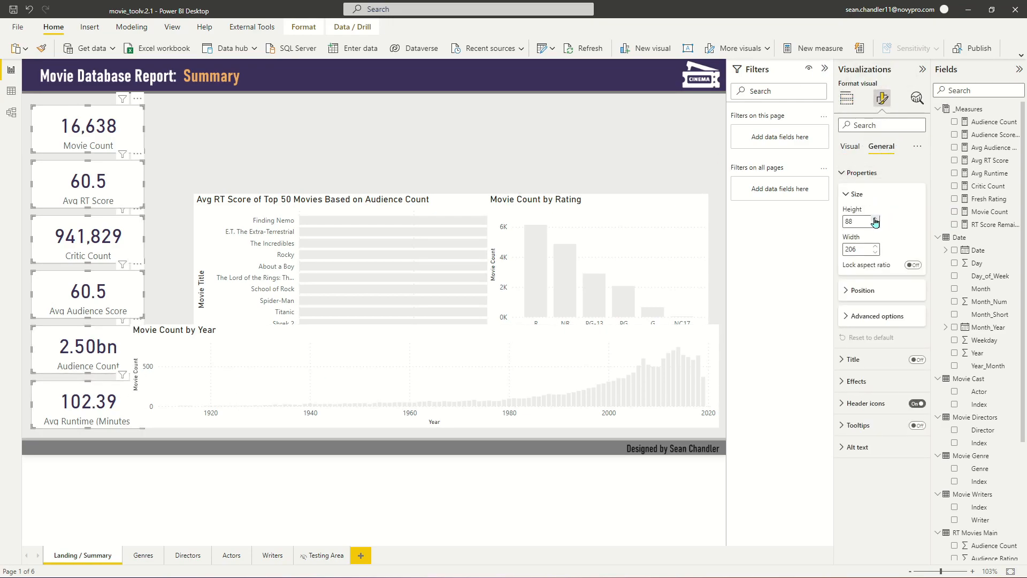
pyautogui.click(876, 219)
pyautogui.click(876, 219)
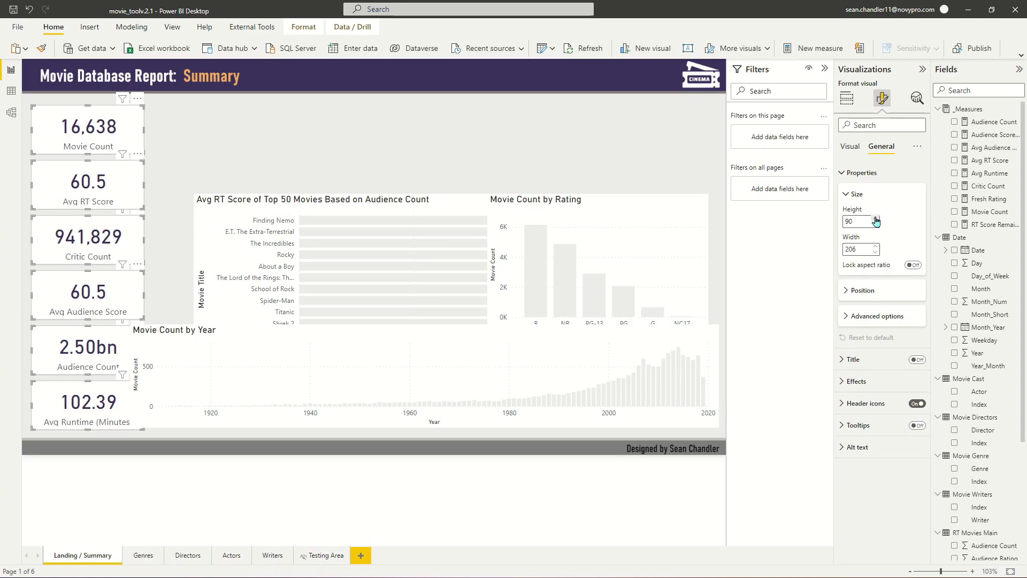
pyautogui.click(876, 219)
pyautogui.click(875, 219)
pyautogui.click(876, 219)
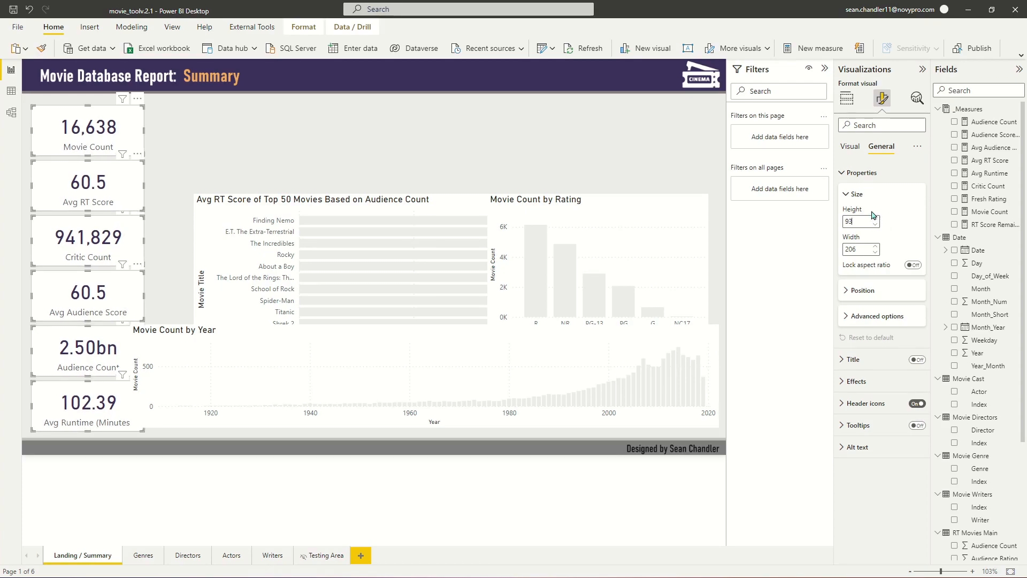
pyautogui.click(180, 142)
# Nudge the Movie Count card up slightly toward the header banner
pyautogui.click(136, 144)
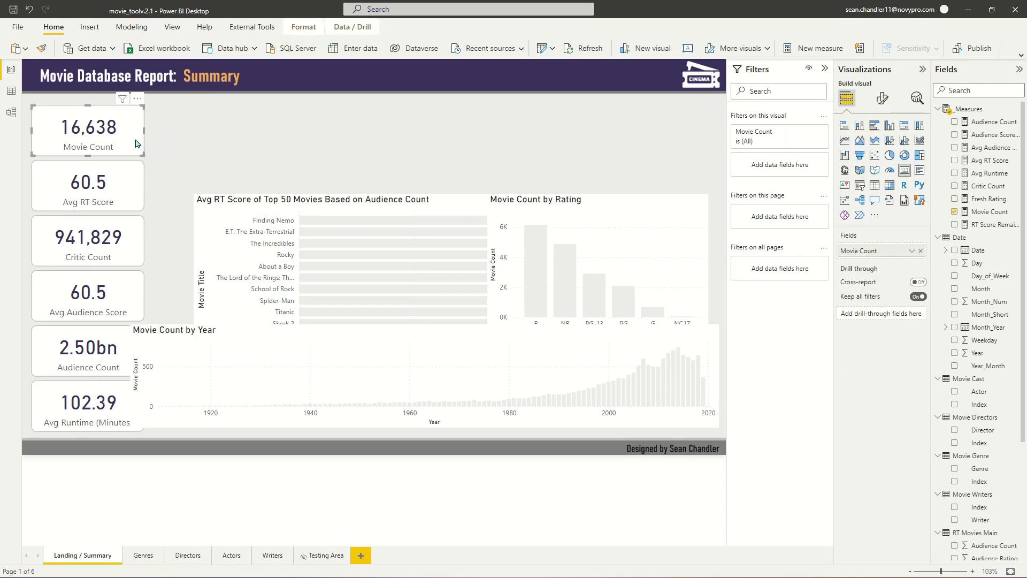
pyautogui.press('Up')
pyautogui.press('Up')
pyautogui.press('Up')
pyautogui.press('Up')
pyautogui.press('Up')
pyautogui.press('Up')
pyautogui.press('Up')
pyautogui.press('Up')
pyautogui.press('Up')
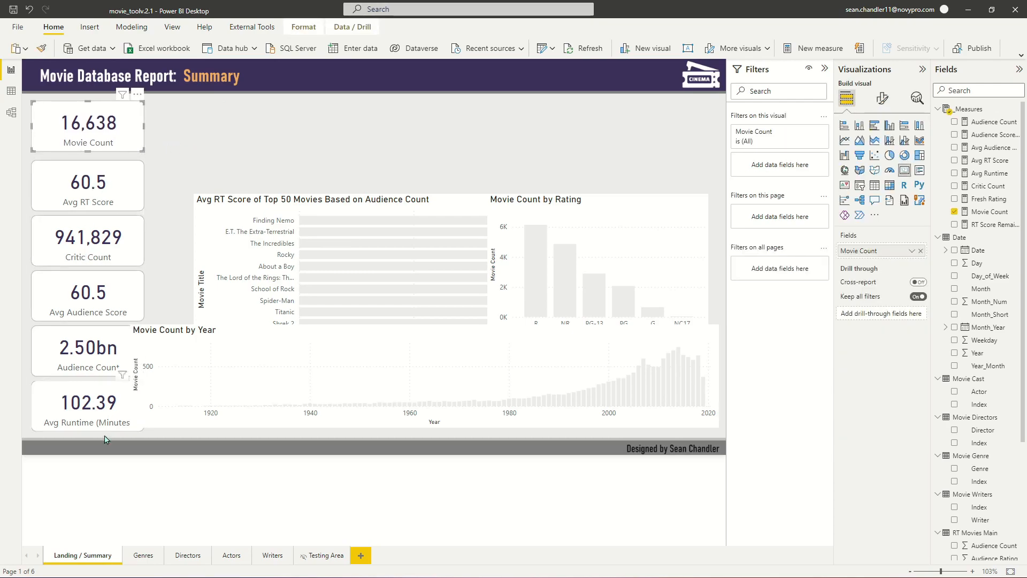
# Distribute all six cards vertically so the gaps between them are equal
pyautogui.click(104, 411)
pyautogui.moveTo(168, 89); pyautogui.dragTo(28, 440)
pyautogui.click(303, 27)
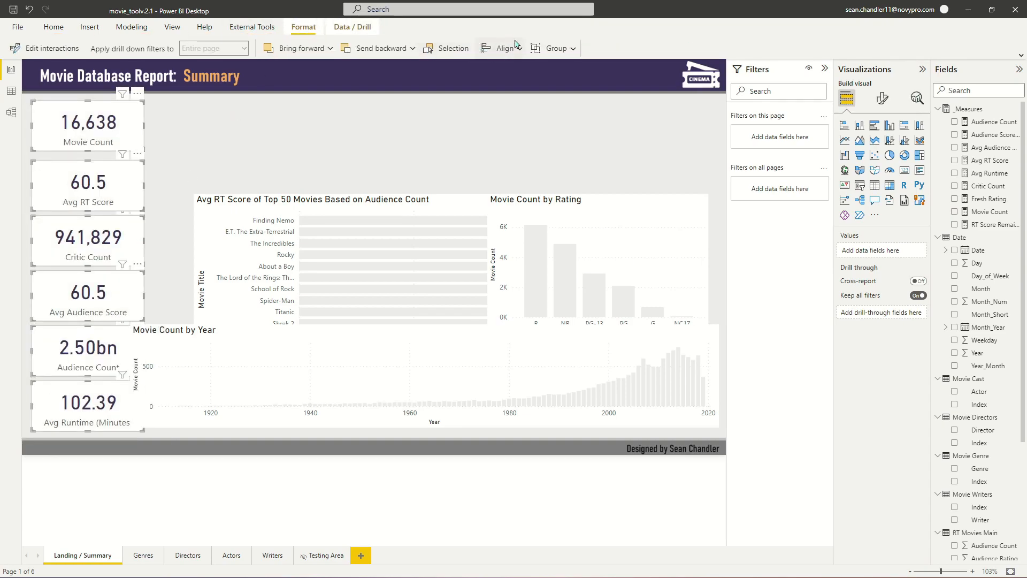
pyautogui.click(501, 48)
pyautogui.click(546, 197)
pyautogui.click(224, 161)
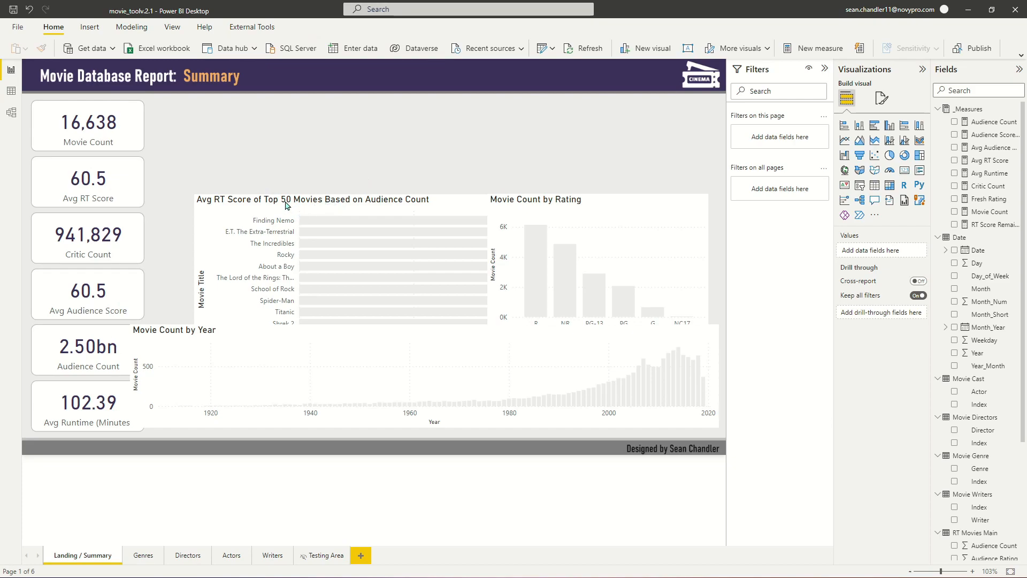
# Place the Avg RT Score and Movie Count by Rating charts side by side below the header and resize them to matching heights
pyautogui.moveTo(286, 204); pyautogui.dragTo(248, 111)
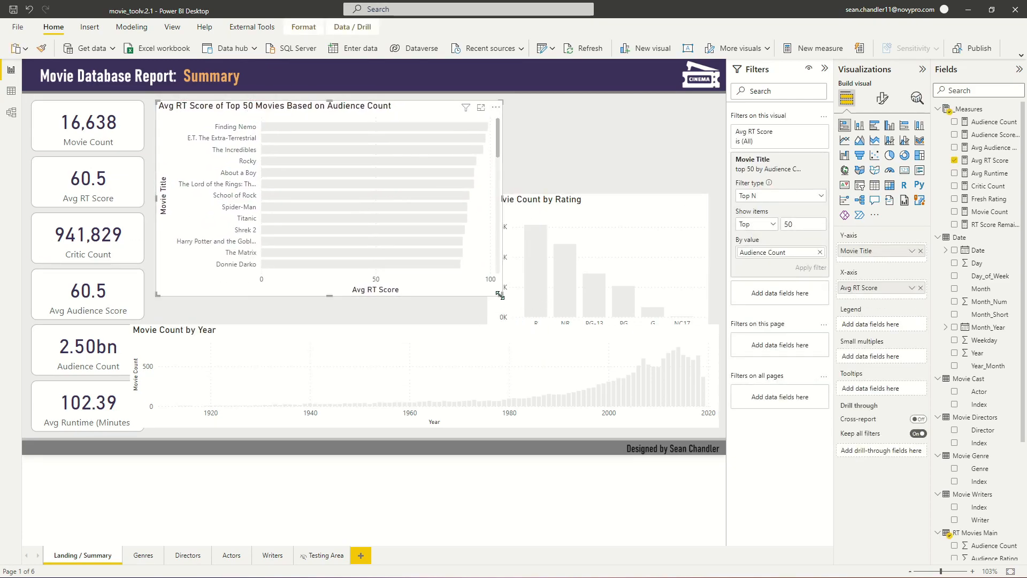
pyautogui.moveTo(500, 295); pyautogui.dragTo(437, 274)
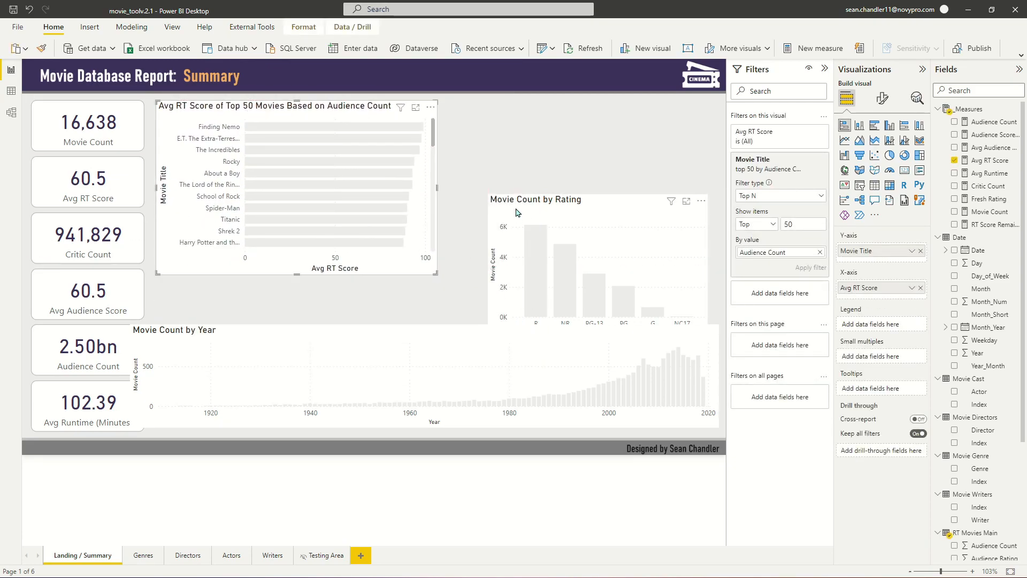
pyautogui.moveTo(517, 212); pyautogui.dragTo(474, 115)
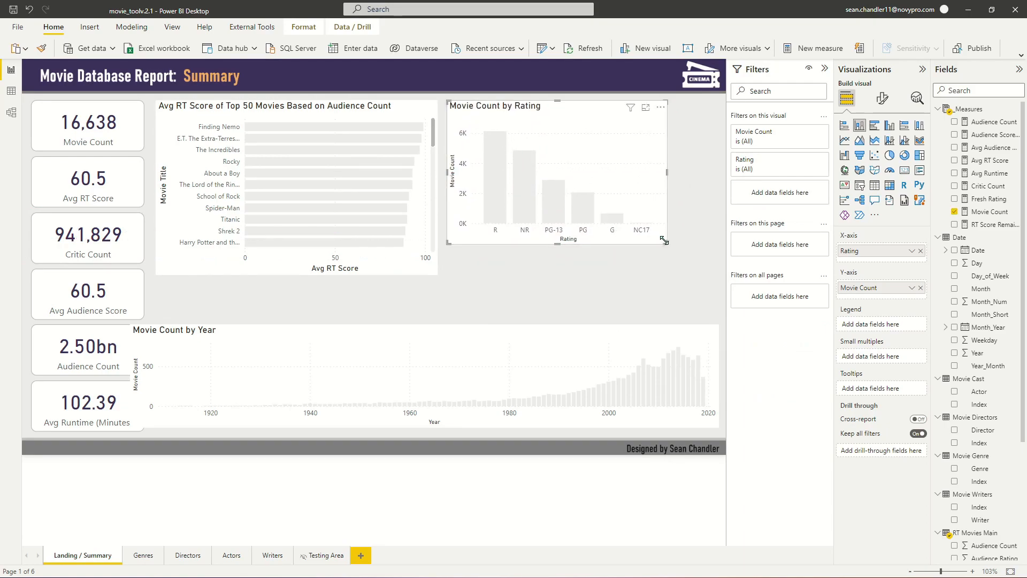
pyautogui.moveTo(665, 242); pyautogui.dragTo(632, 274)
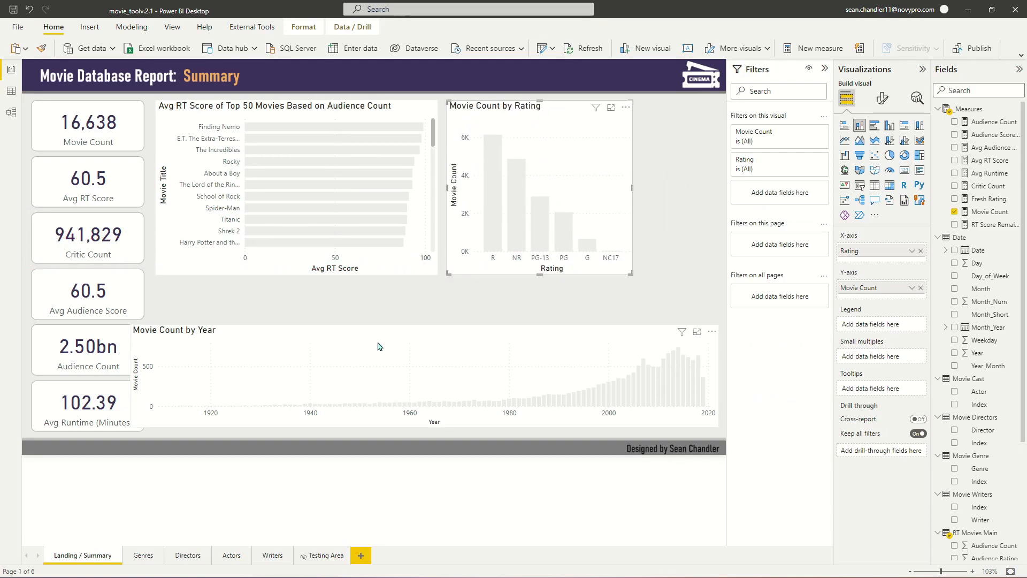
# Resize the Movie Count by Year chart to fill the area below the two upper charts, ending level with the lowest card
pyautogui.click(257, 332)
pyautogui.moveTo(132, 325); pyautogui.dragTo(157, 296)
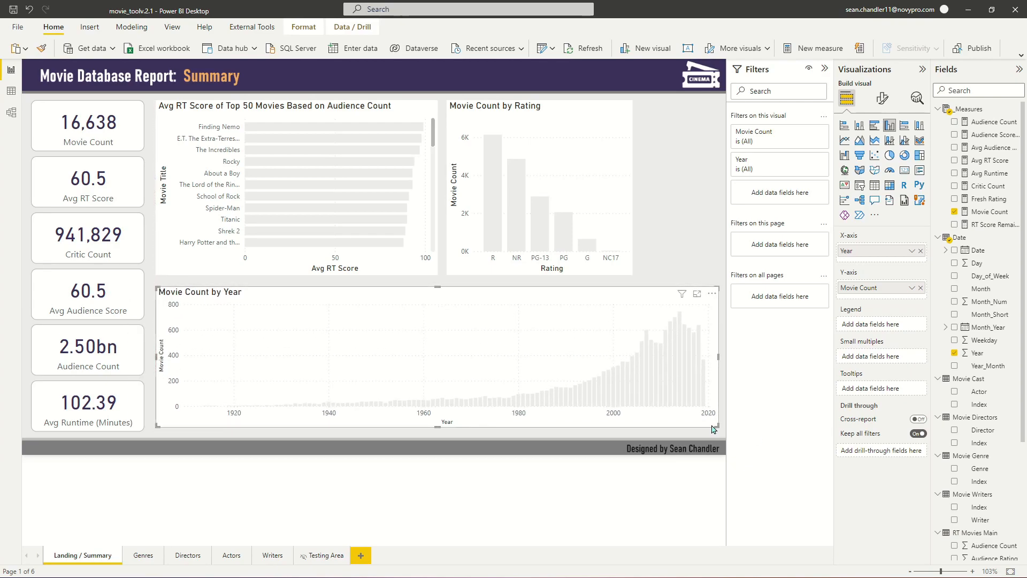
pyautogui.moveTo(712, 428); pyautogui.dragTo(712, 433)
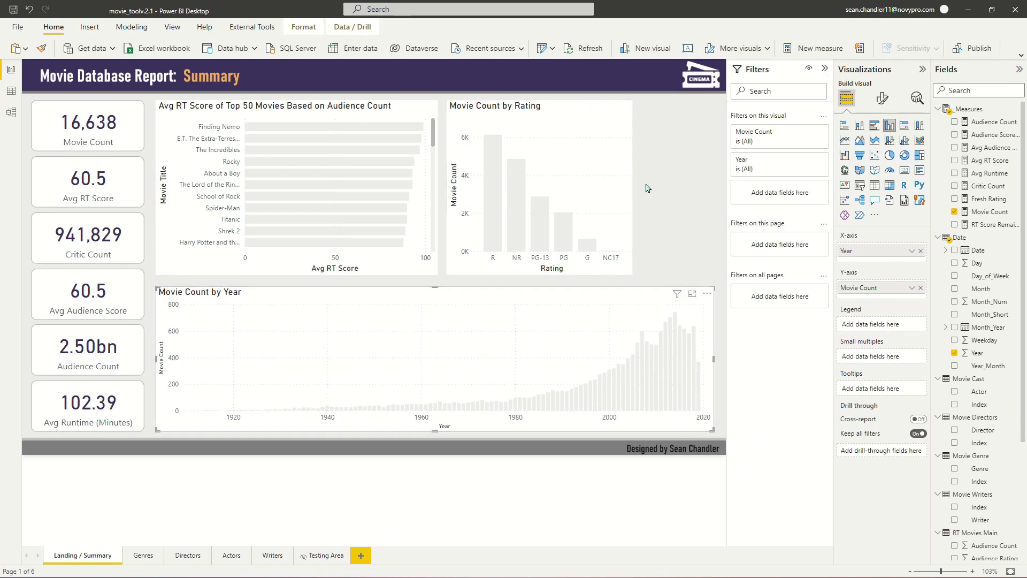
# Narrow the Movie Count by Rating and Avg RT Score charts to make room for a third chart in the upper row
pyautogui.click(621, 161)
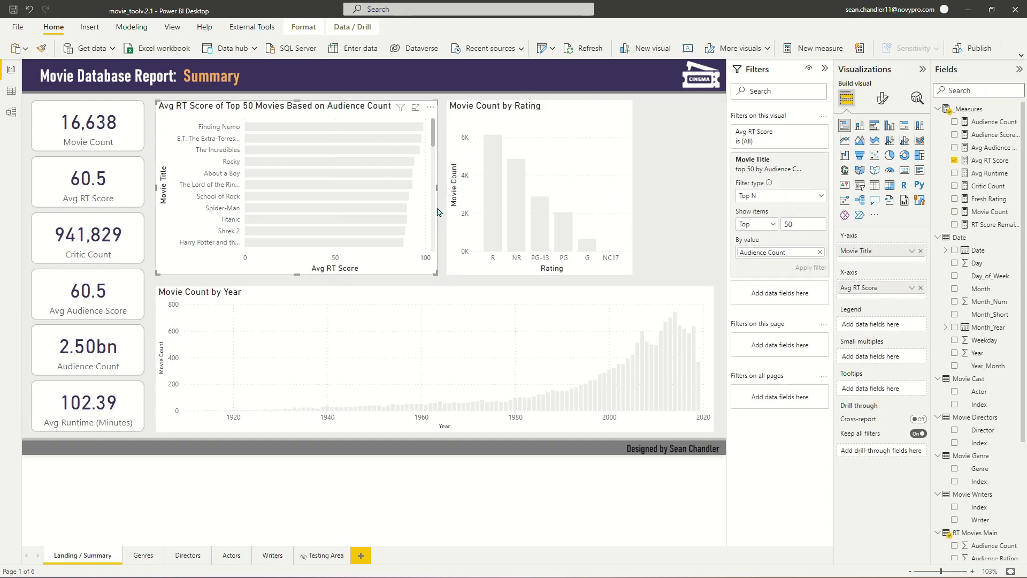
pyautogui.moveTo(632, 188); pyautogui.dragTo(581, 212)
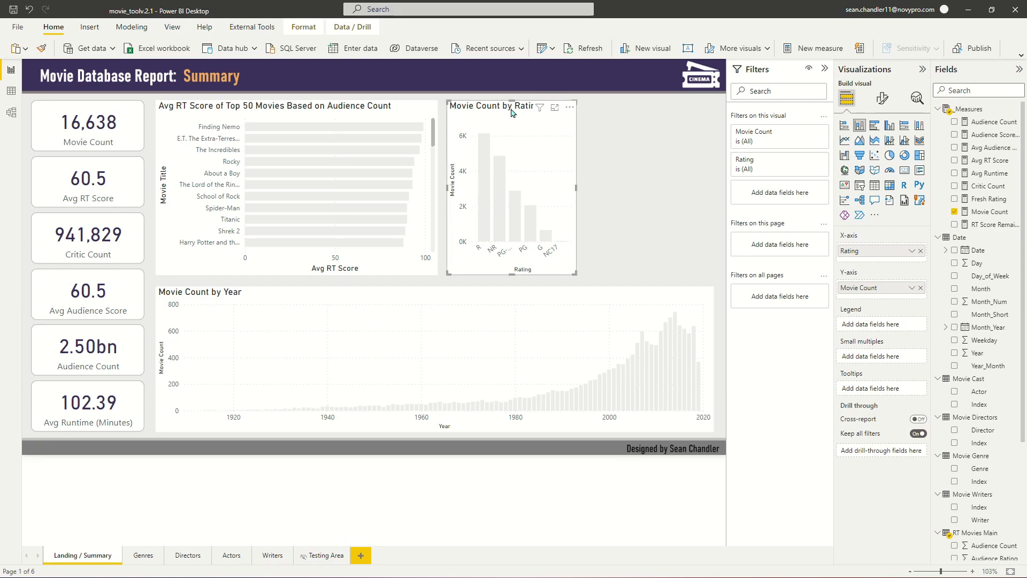
pyautogui.click(611, 156)
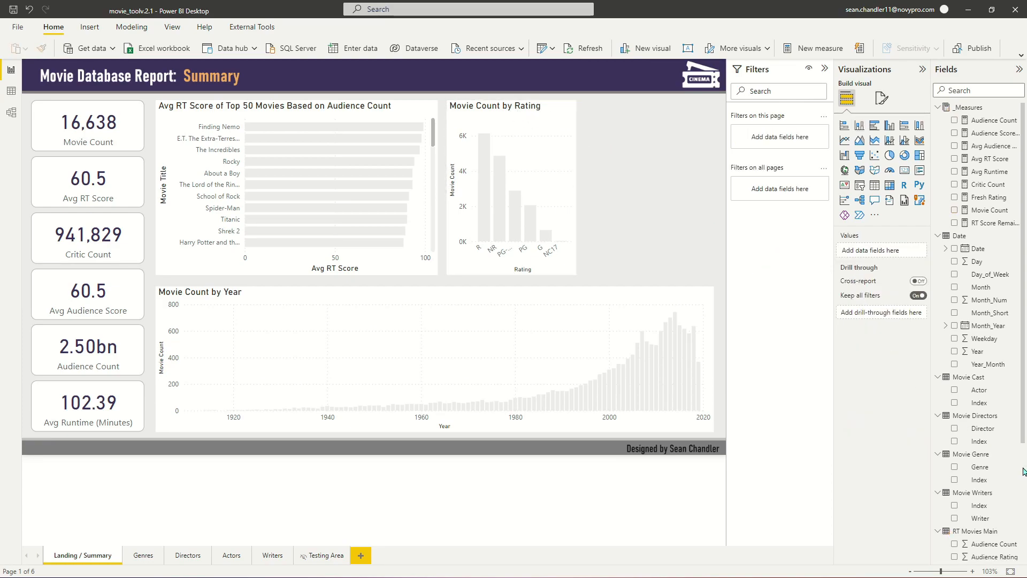
pyautogui.scroll(-3, 1025, 455)
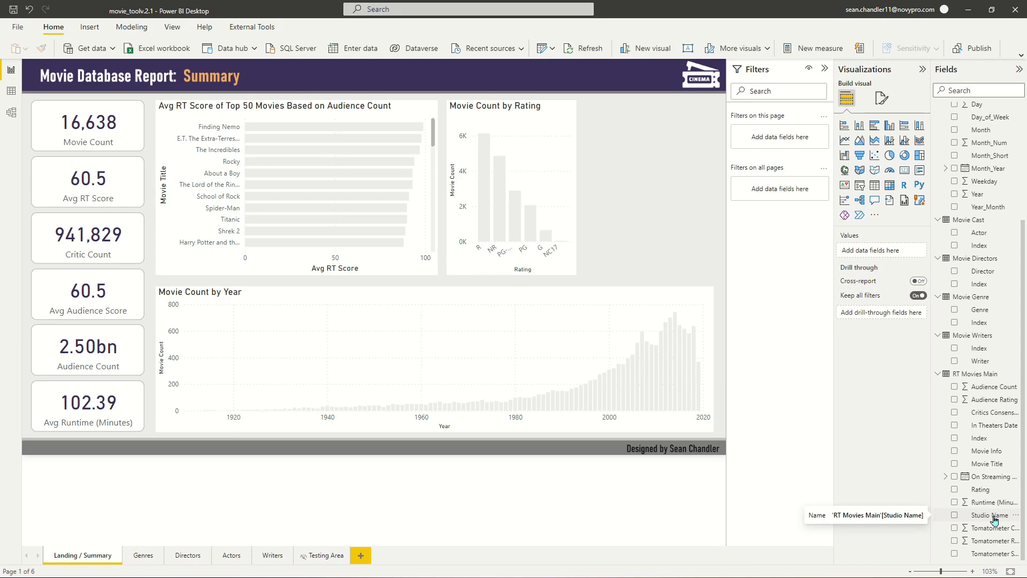
pyautogui.click(257, 110)
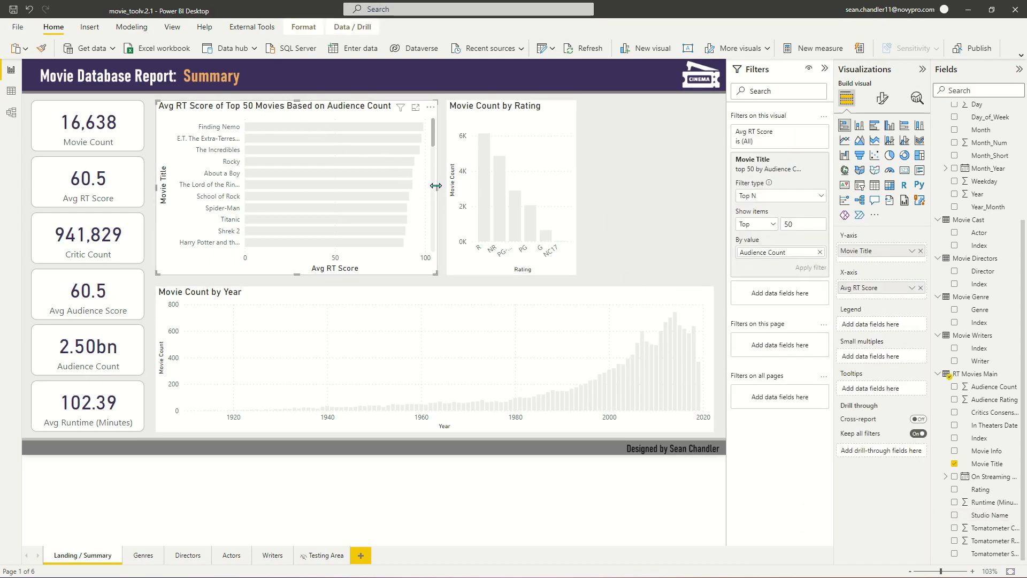
pyautogui.moveTo(437, 203); pyautogui.dragTo(398, 203)
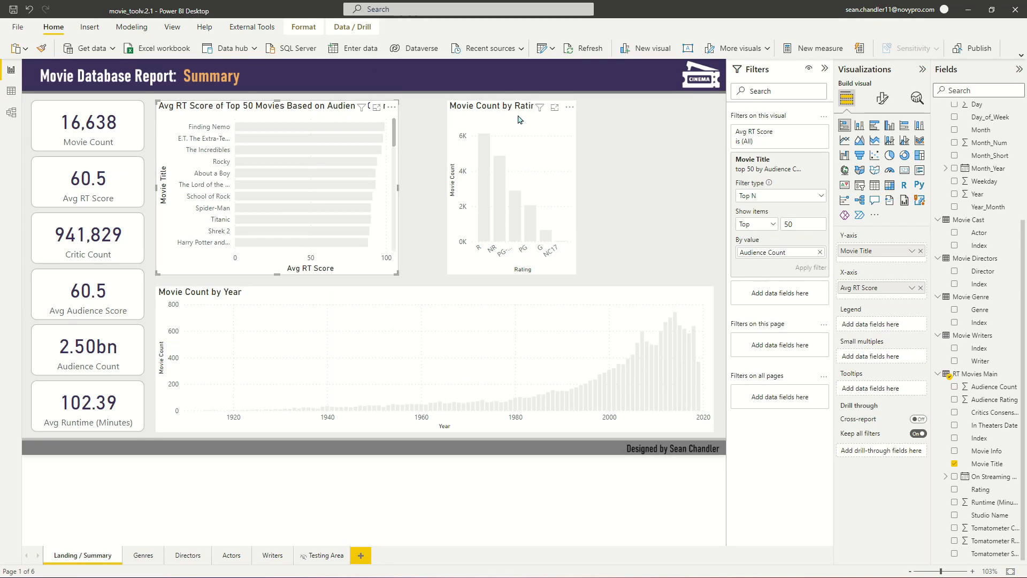
# Move the Movie Count by Rating chart to the far end of the upper row and place a copy between it and the Avg RT Score chart
pyautogui.moveTo(509, 116); pyautogui.dragTo(643, 113)
pyautogui.hotkey('ctrl', 'v')
pyautogui.click(532, 144)
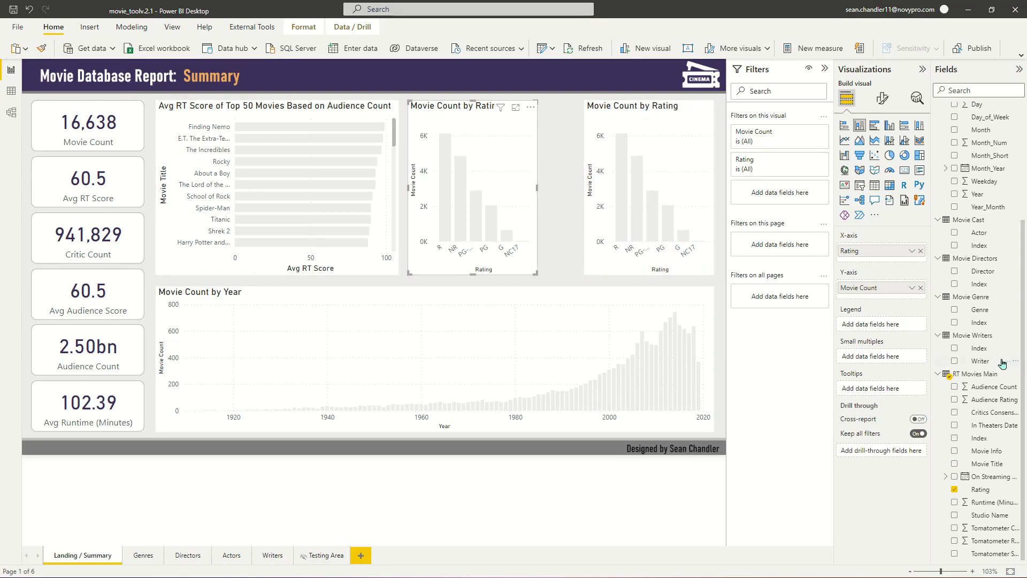
# Replace Rating with Studio Name as the copied chart's category and convert it to a clustered bar chart
pyautogui.moveTo(990, 515); pyautogui.dragTo(899, 262)
pyautogui.click(921, 250)
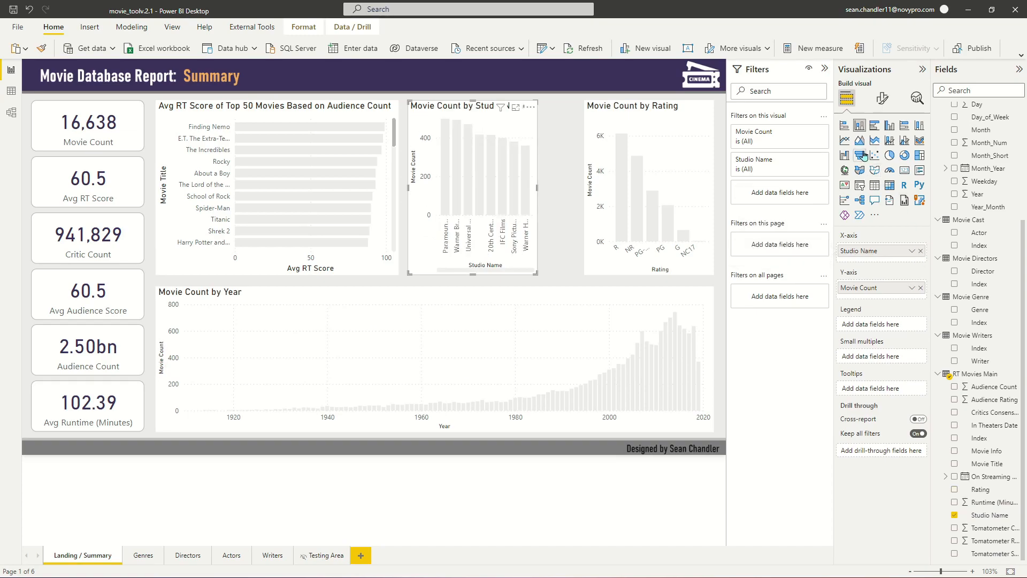
pyautogui.click(874, 125)
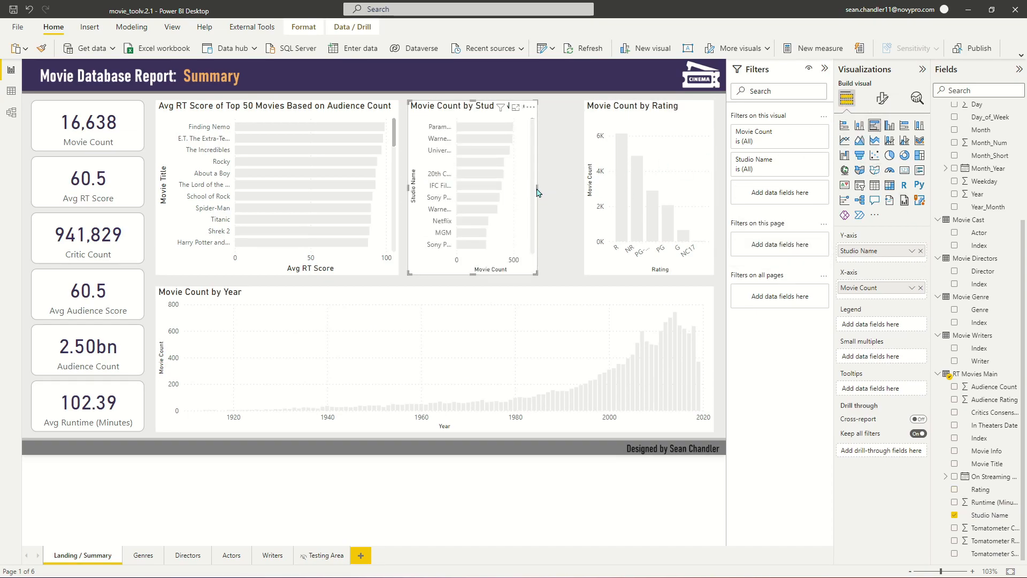
# Widen the Studio Name chart, shift it slightly, and narrow the Avg RT Score chart to even out the upper row's gaps
pyautogui.moveTo(538, 192); pyautogui.dragTo(578, 193)
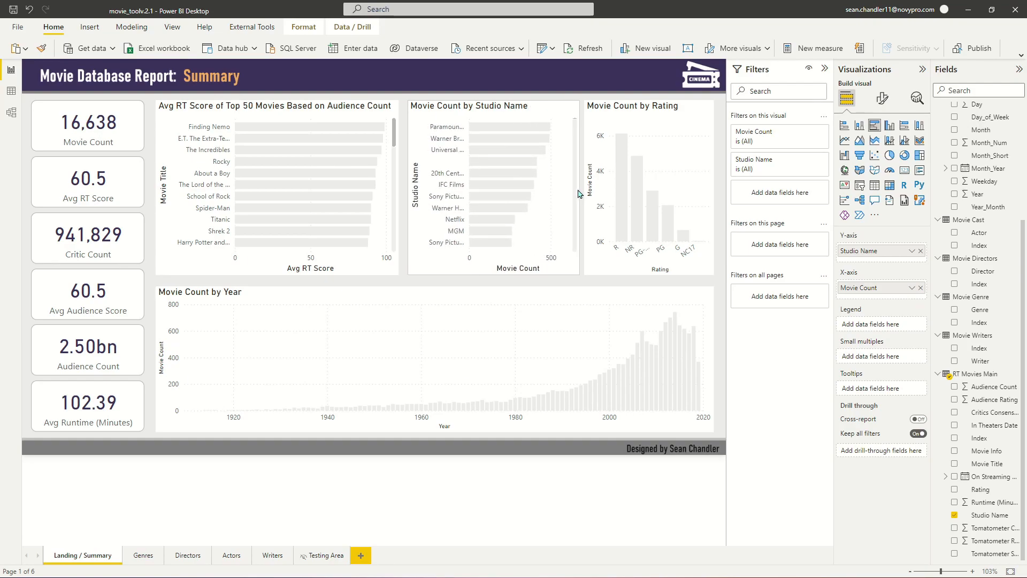
pyautogui.moveTo(495, 117); pyautogui.dragTo(492, 117)
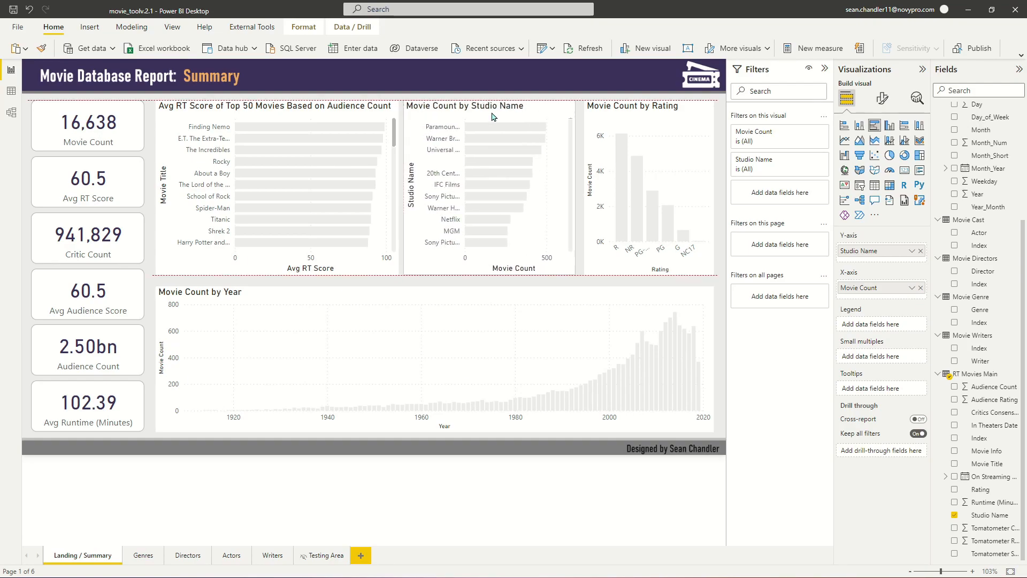
pyautogui.click(304, 109)
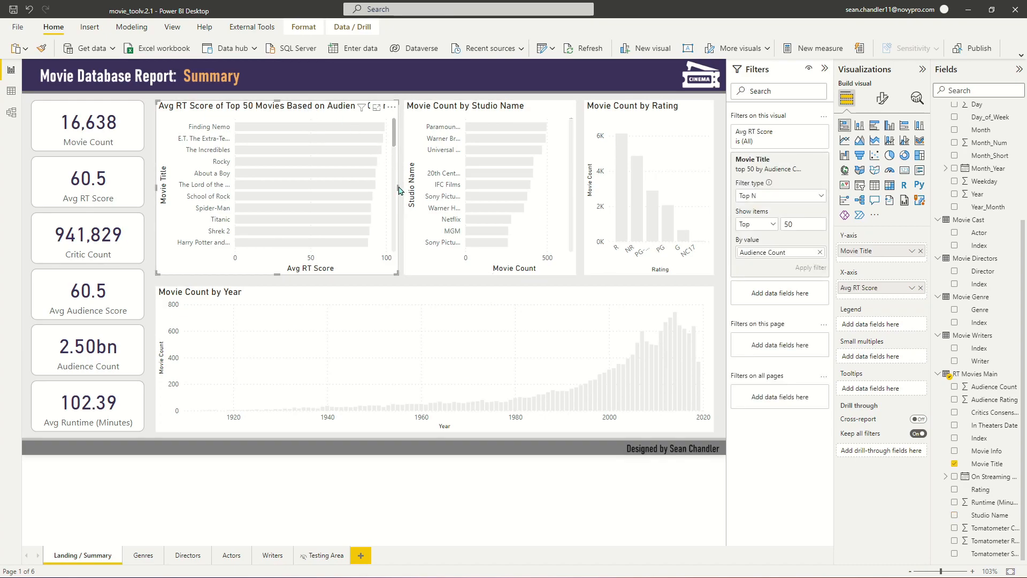
pyautogui.moveTo(398, 190); pyautogui.dragTo(394, 189)
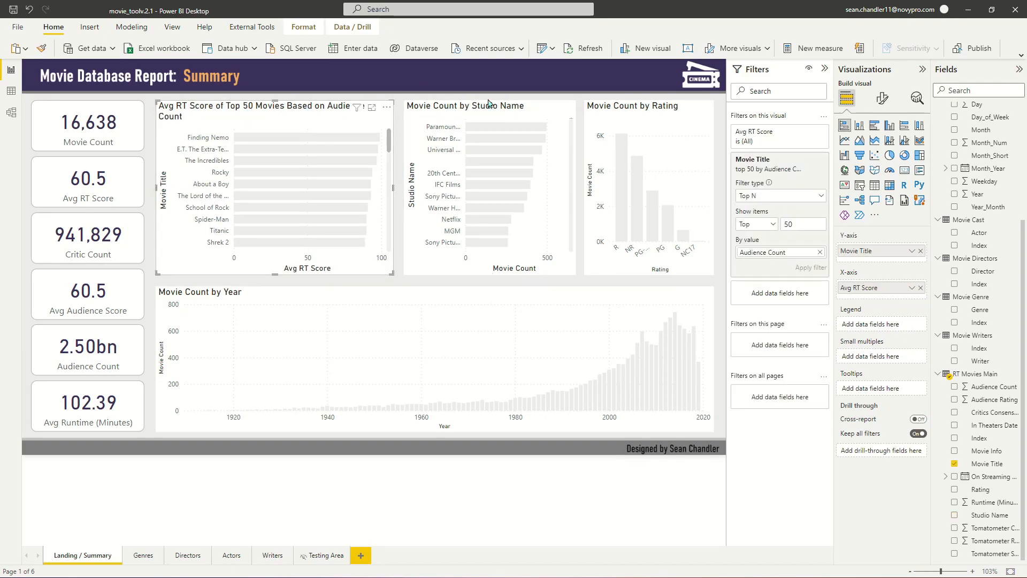
pyautogui.press('Escape')
# Reduce the Avg RT Score chart's title font size to 12
pyautogui.click(299, 110)
pyautogui.click(883, 98)
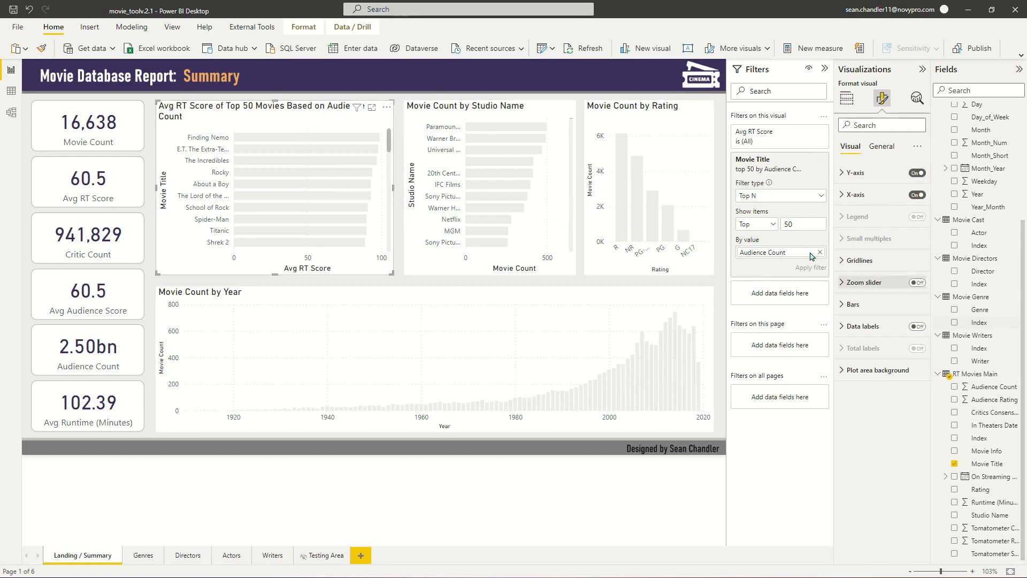
pyautogui.click(884, 147)
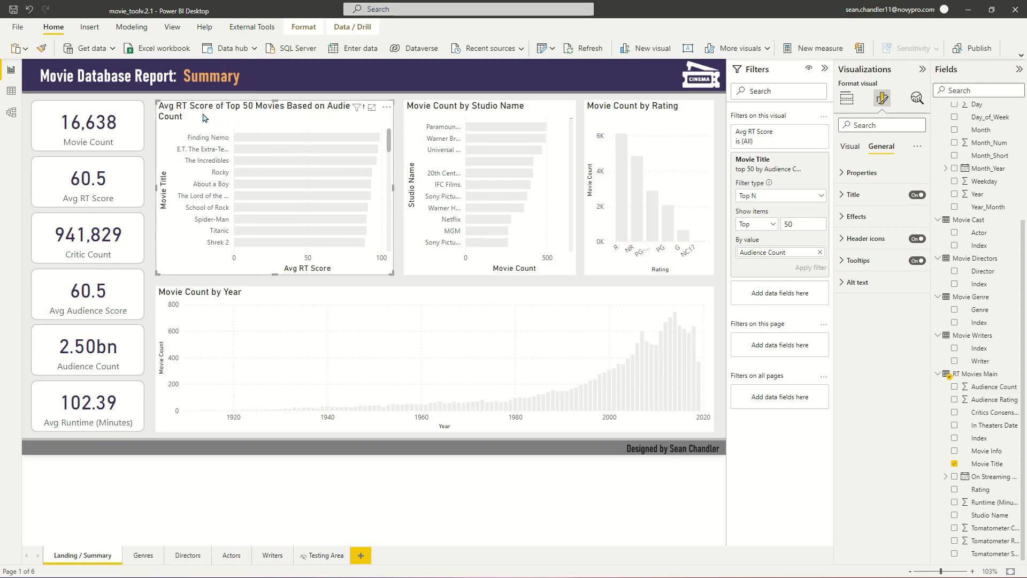
pyautogui.click(854, 194)
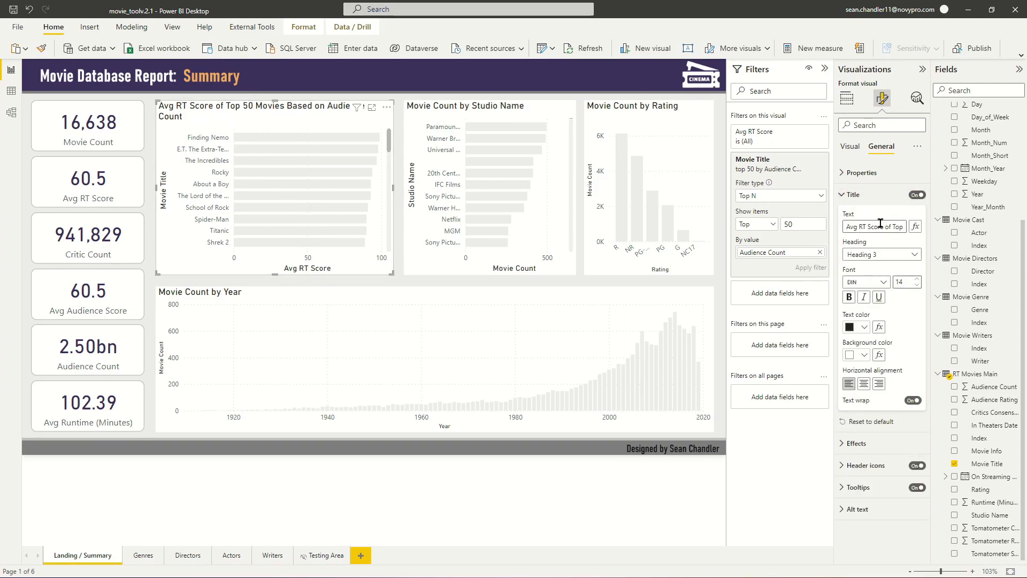
pyautogui.click(917, 285)
pyautogui.click(917, 284)
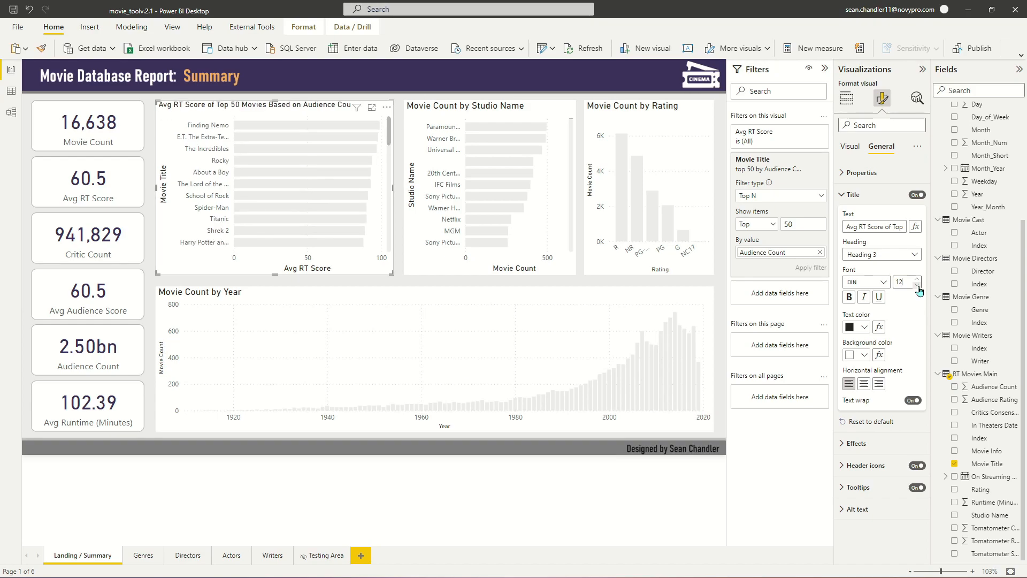
# Set the Avg RT Score chart's title font size to 13 and make the title italic
pyautogui.click(918, 279)
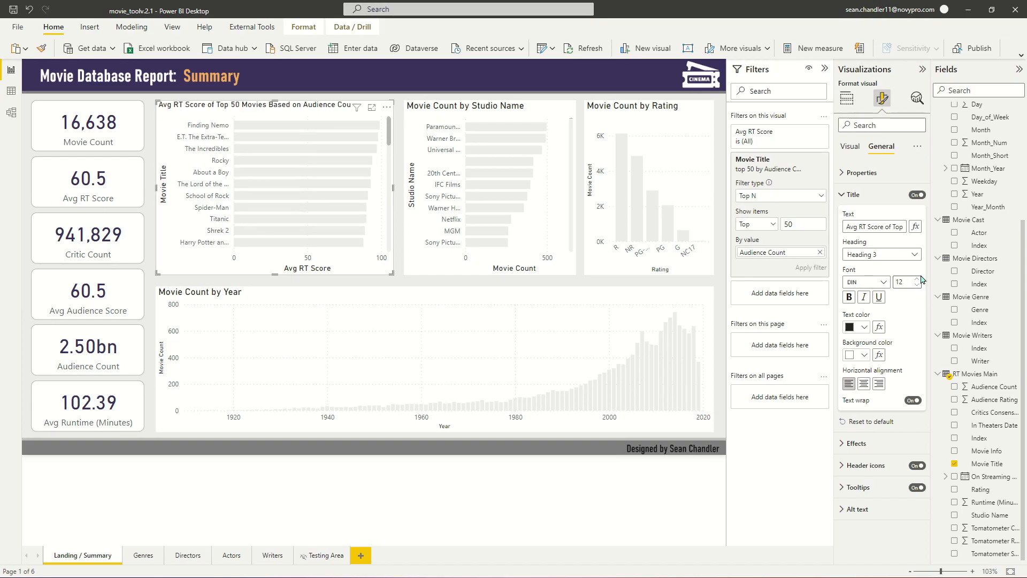
pyautogui.click(864, 295)
# Retitle the Avg RT Score chart "How Are the Critical Reviews for the Top 50 Films Based on Audience Size?" and narrow it slightly
pyautogui.click(873, 225)
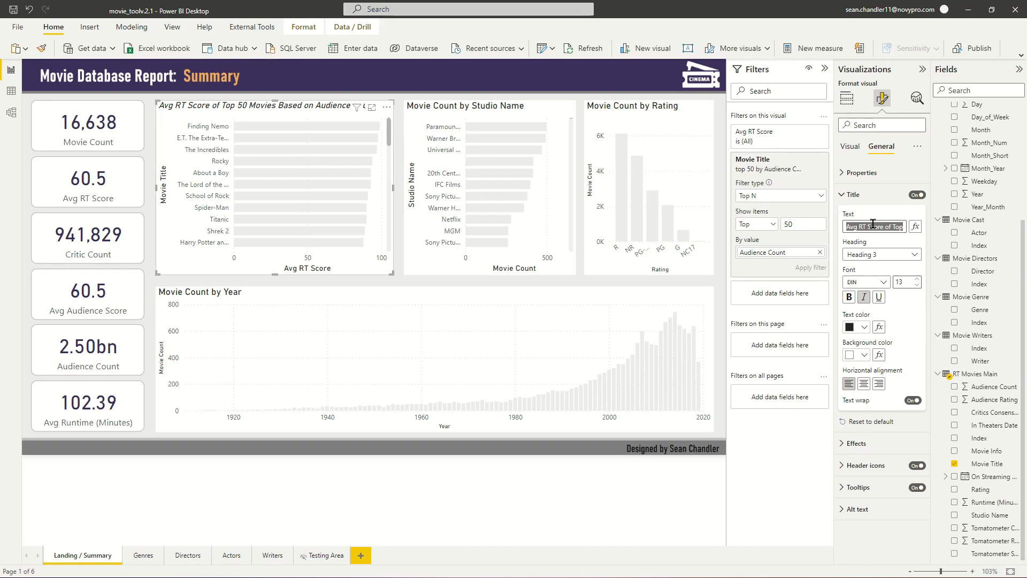
pyautogui.write('What are')
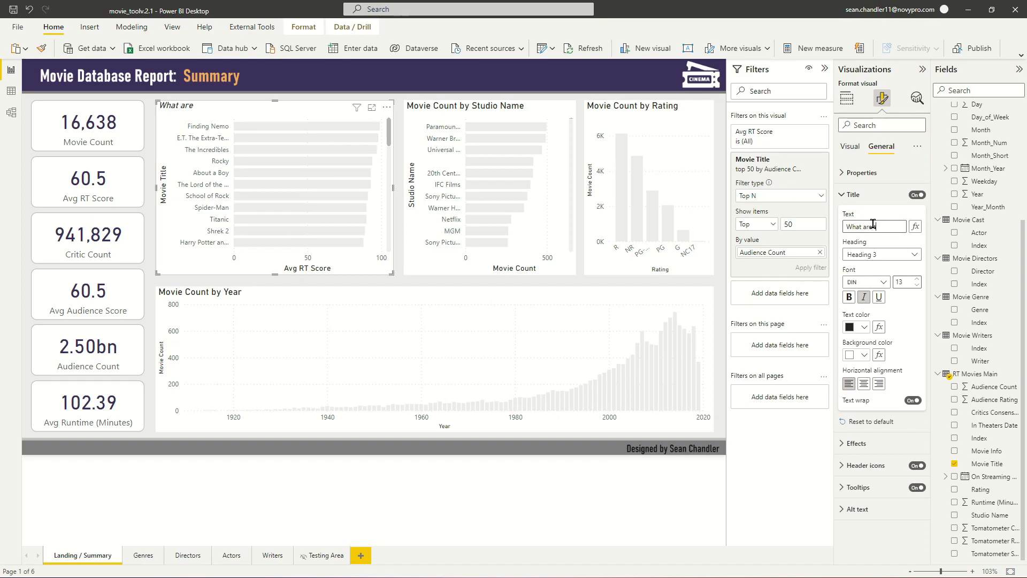
pyautogui.write(' the Re')
pyautogui.hotkey('ctrl', 'a')
pyautogui.write('How Are the Critical Reviews for the TOp')
pyautogui.press('BackSpace')
pyautogui.press('BackSpace')
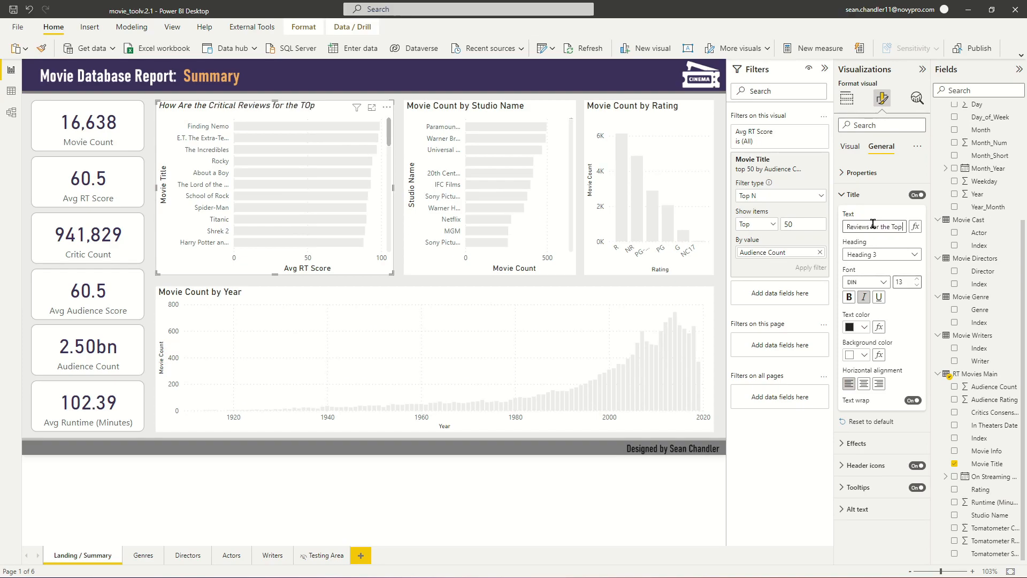
pyautogui.write('op 50 Films Based on')
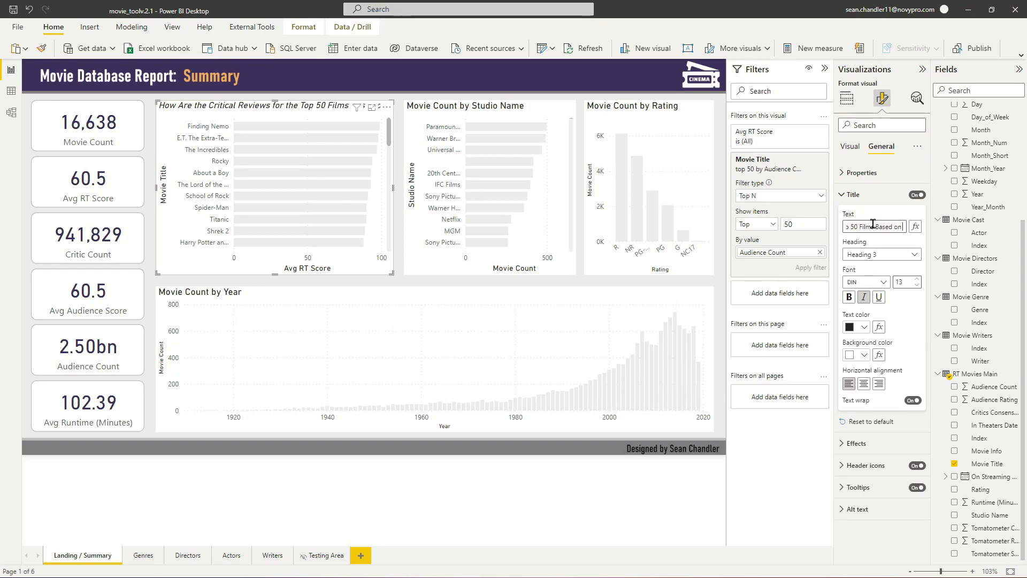
pyautogui.write(' Audience Sc')
pyautogui.write('e')
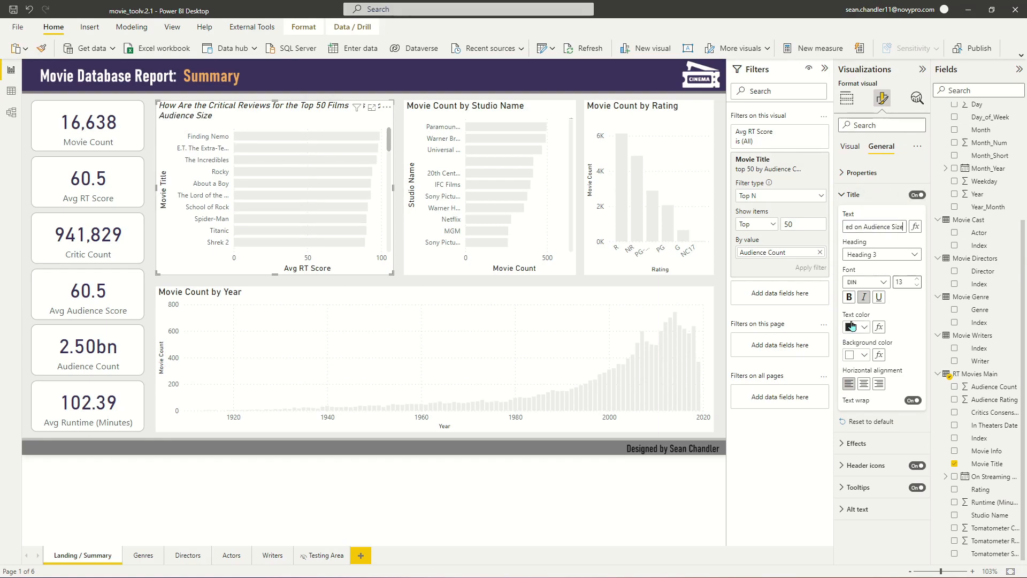
pyautogui.write('?')
pyautogui.moveTo(398, 189)
pyautogui.mouseDown()
pyautogui.moveTo(450, 191)
pyautogui.moveTo(387, 196)
pyautogui.mouseUp()
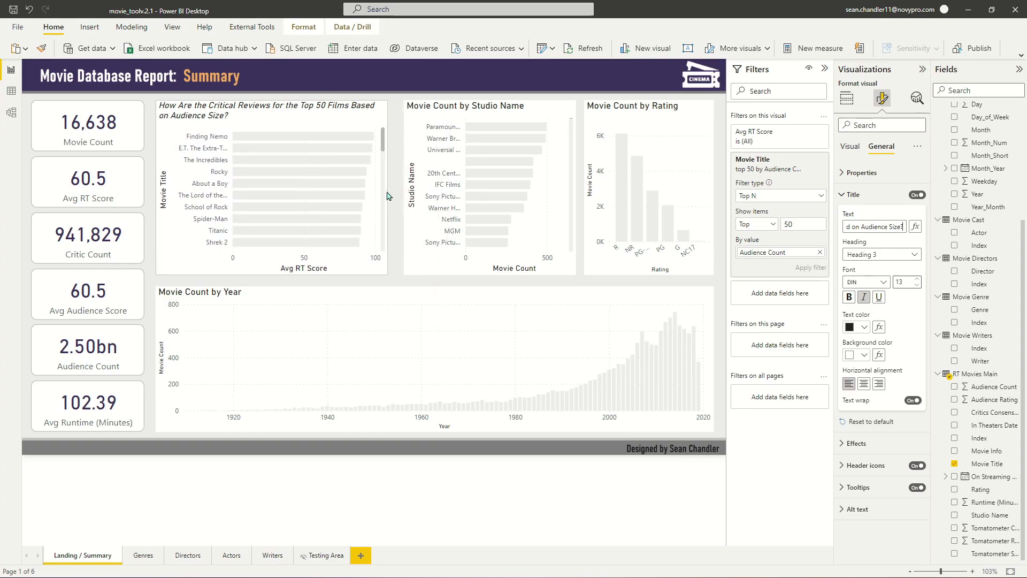
# Turn off the Y-axis title on the critical reviews chart
pyautogui.click(285, 108)
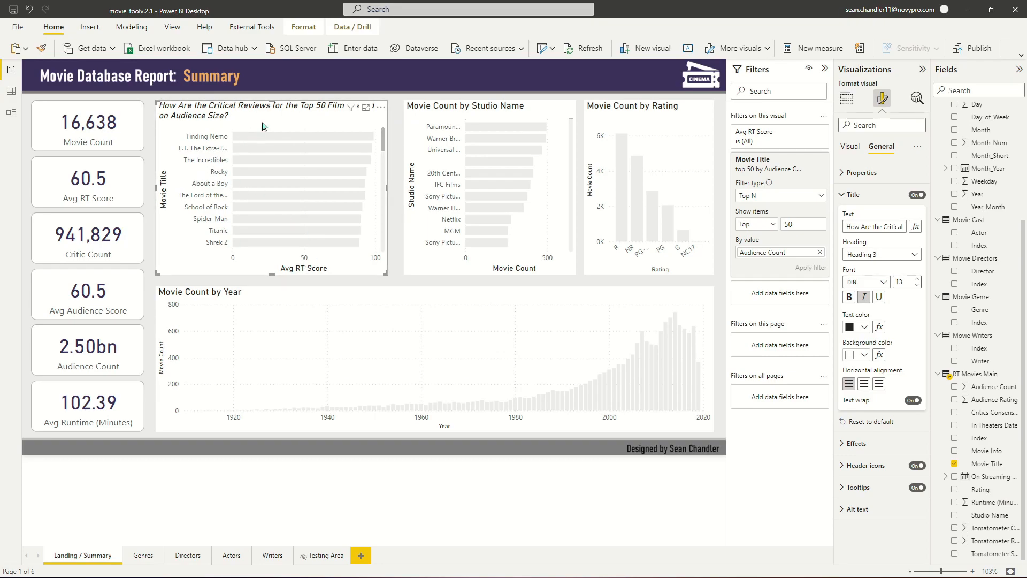
pyautogui.click(844, 196)
pyautogui.click(846, 149)
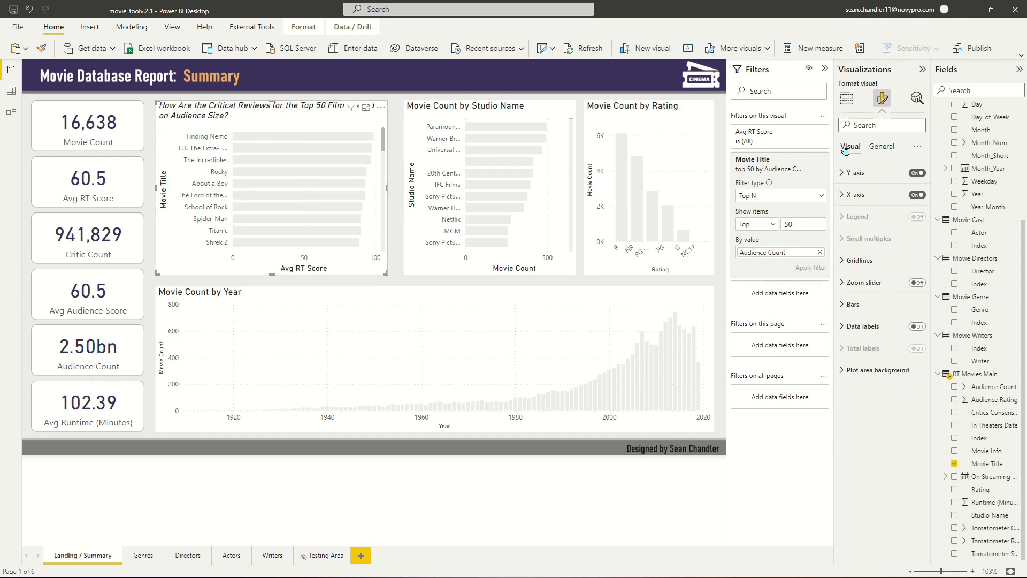
pyautogui.click(855, 172)
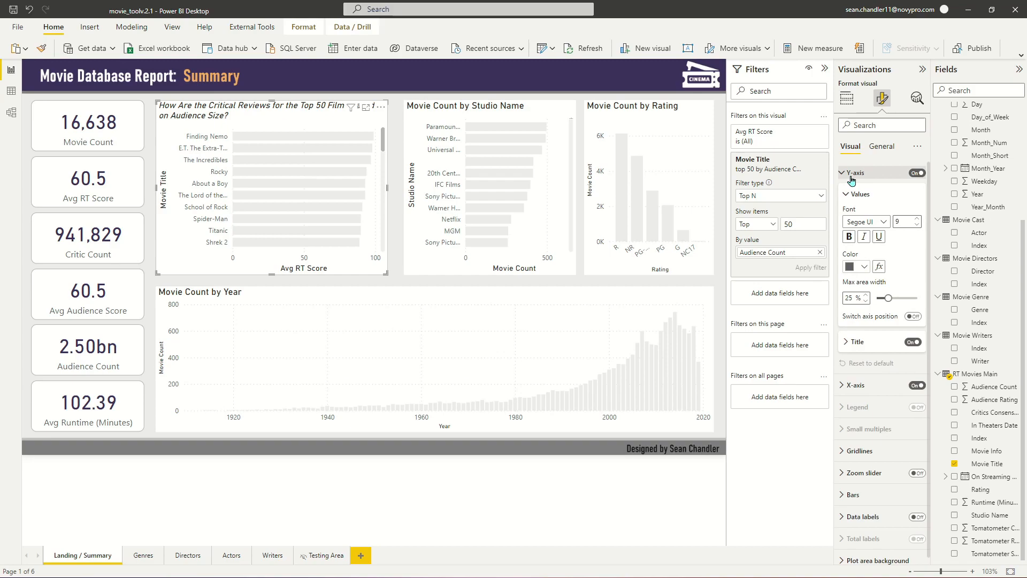
pyautogui.click(912, 342)
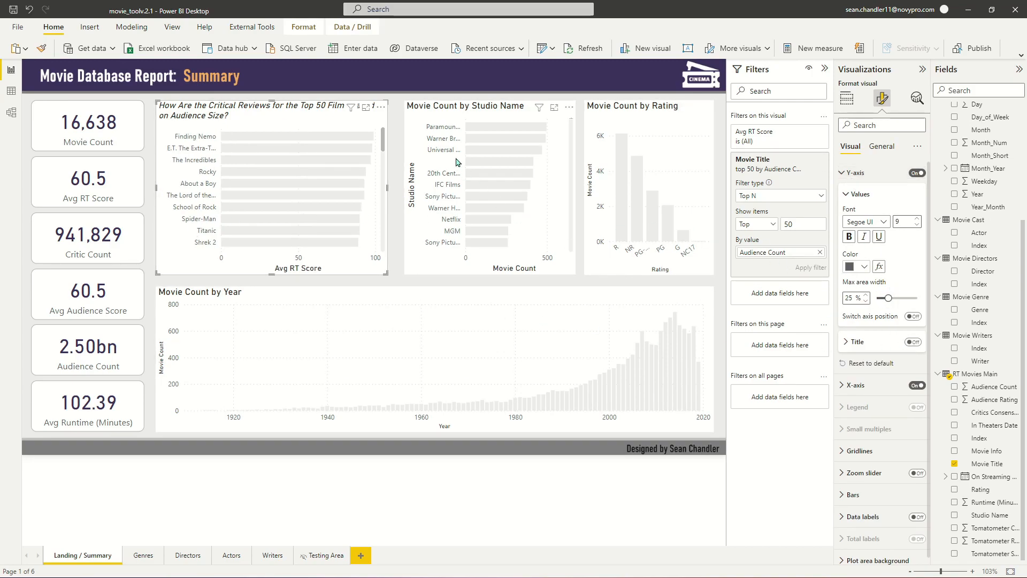
# Set the X-axis title of the critical reviews bar chart to "Avg. Critical Score (Out of 100)"
pyautogui.click(851, 173)
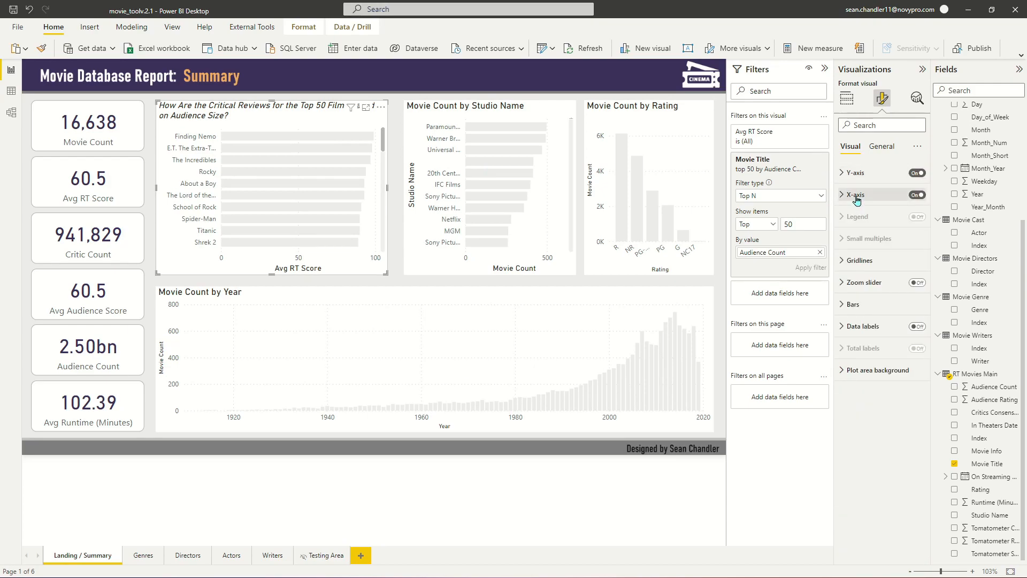
pyautogui.click(854, 197)
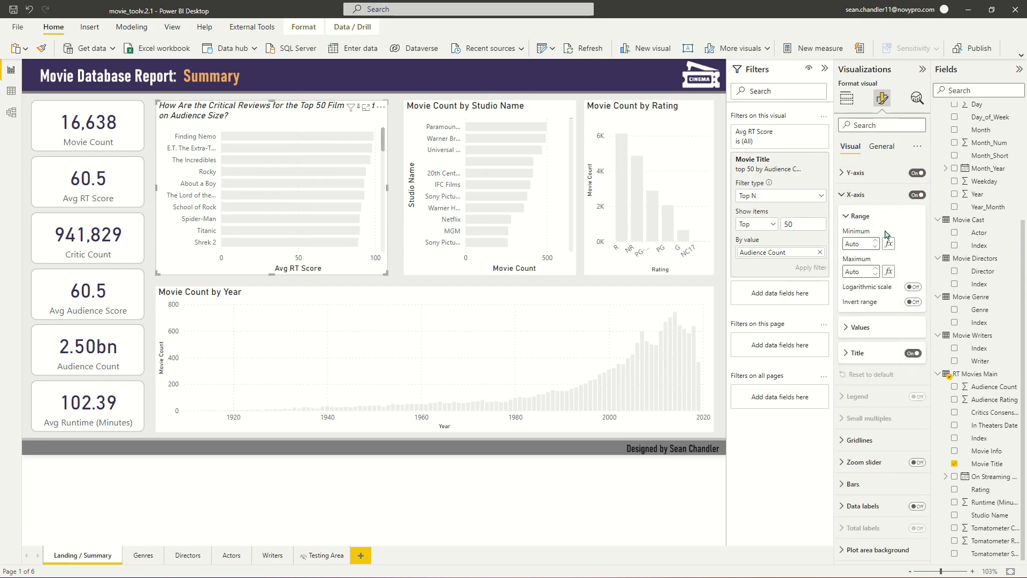
pyautogui.click(858, 354)
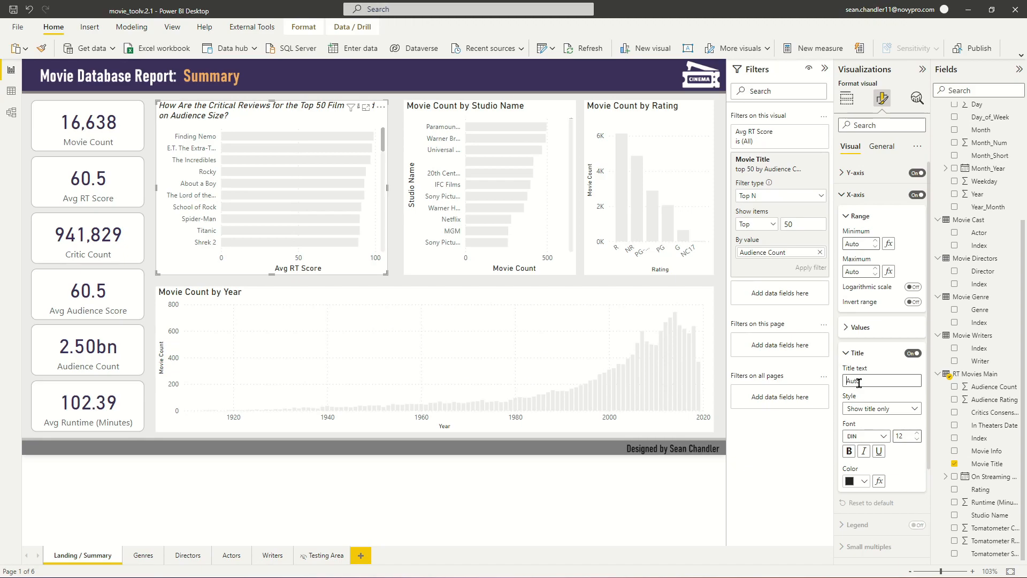
pyautogui.write('Avg. C')
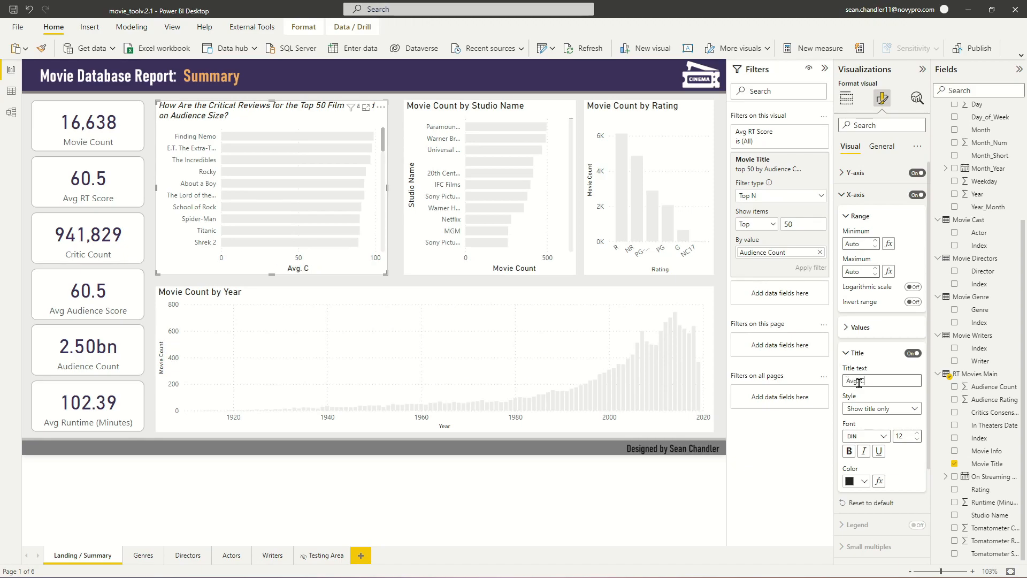
pyautogui.write('ritical Score (Out of 100)')
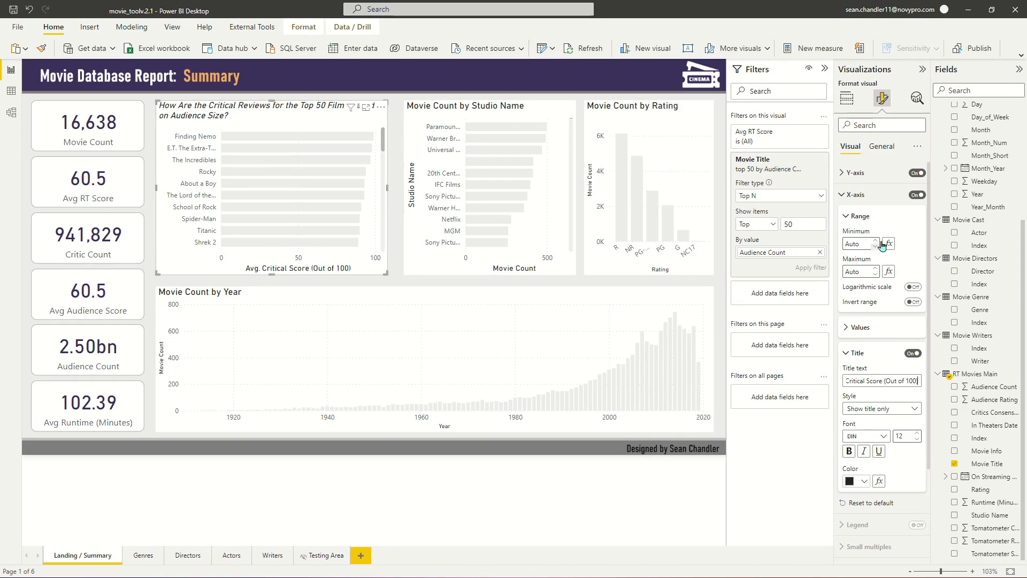
# Turn off the X-axis of the critical reviews chart and turn on its data labels
pyautogui.click(918, 196)
pyautogui.click(855, 196)
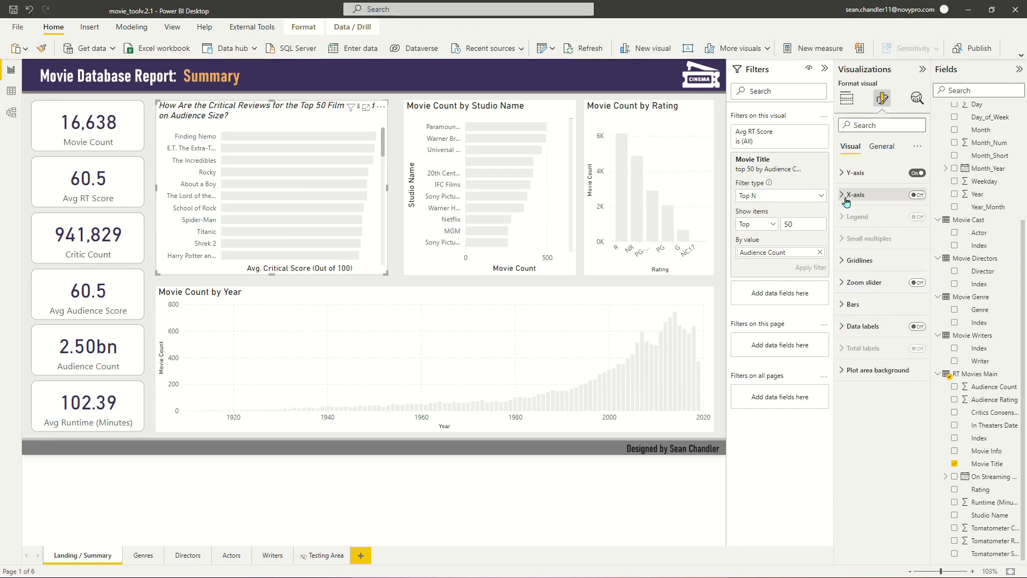
pyautogui.click(917, 327)
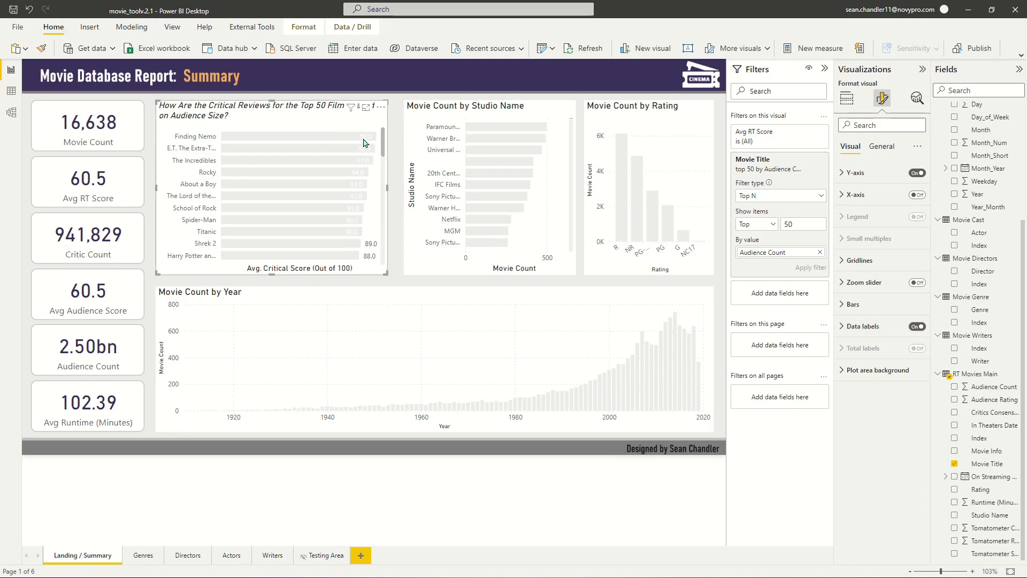
# Set the decimal places of the critical reviews chart's data label values to 0
pyautogui.click(859, 326)
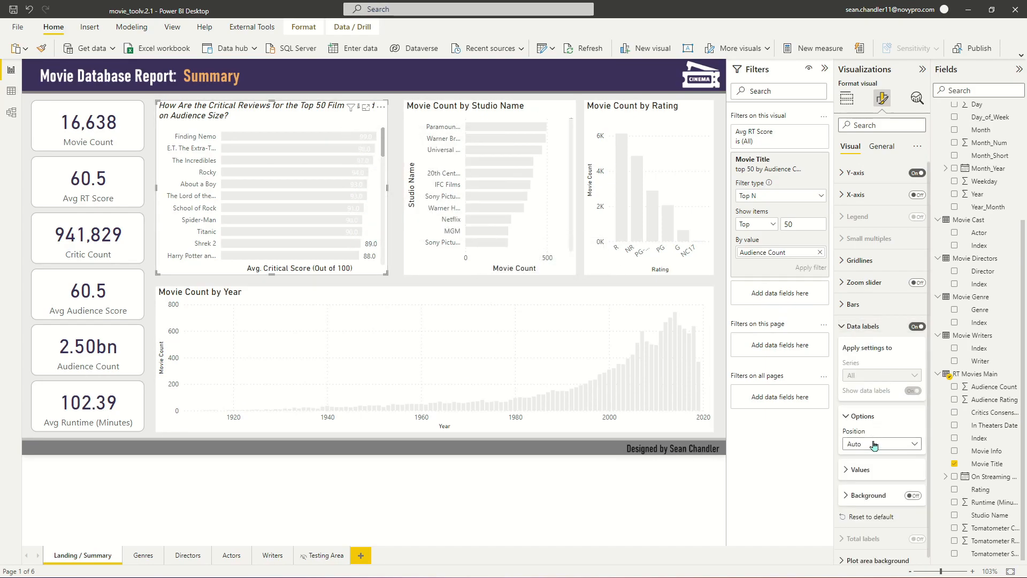
pyautogui.click(862, 469)
pyautogui.scroll(-3, 883, 466)
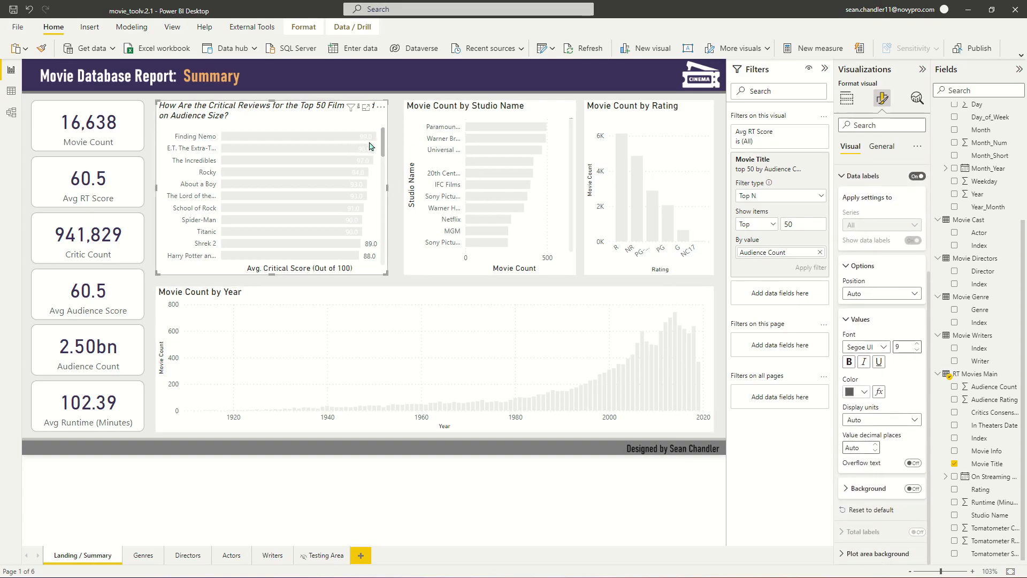
pyautogui.click(862, 420)
pyautogui.click(861, 428)
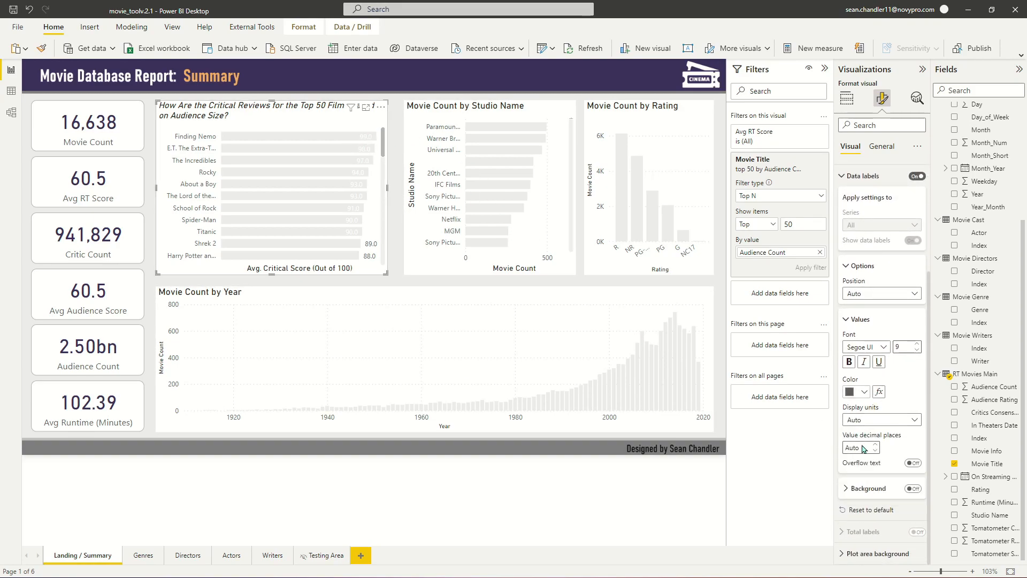
pyautogui.click(859, 448)
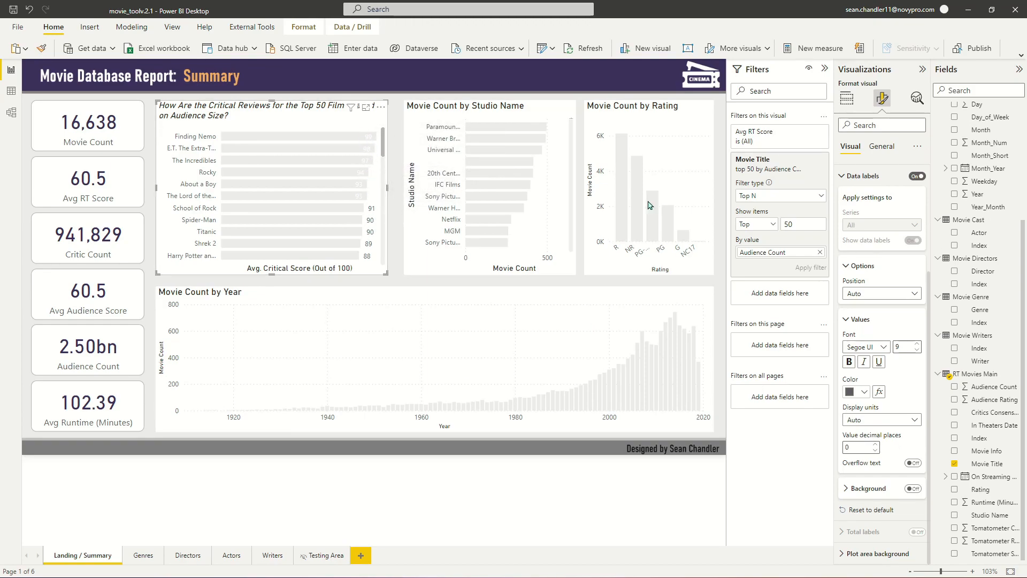
# Change the data label font to DIN, increase its size and turn on overflow text
pyautogui.click(869, 349)
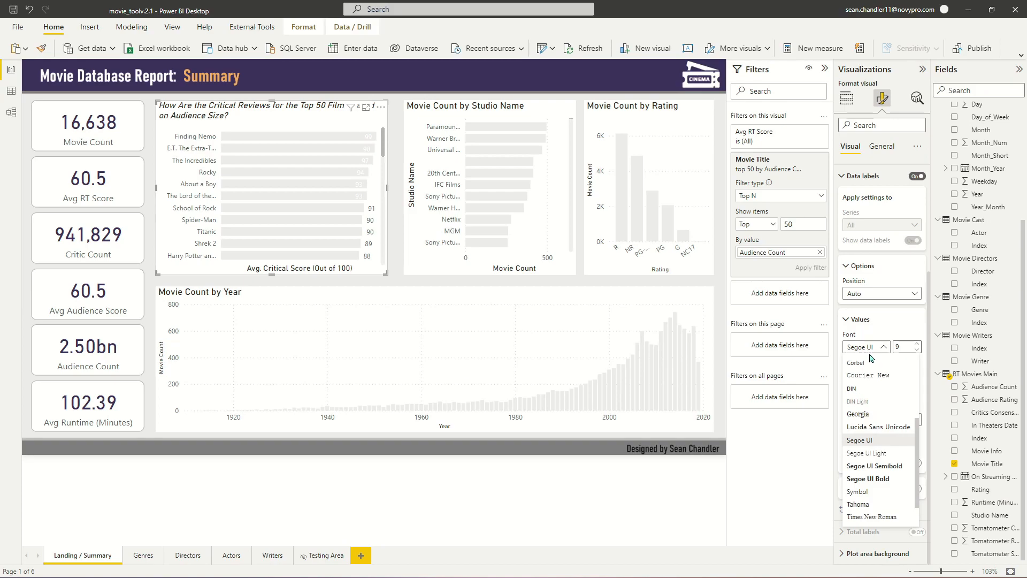
pyautogui.click(865, 390)
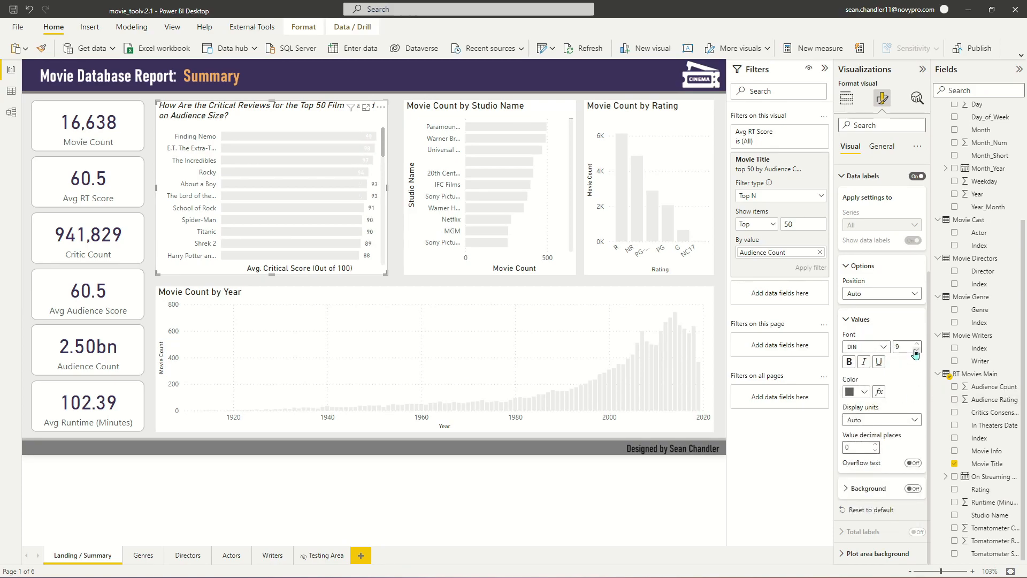
pyautogui.click(918, 345)
pyautogui.click(912, 463)
pyautogui.click(857, 266)
pyautogui.click(854, 204)
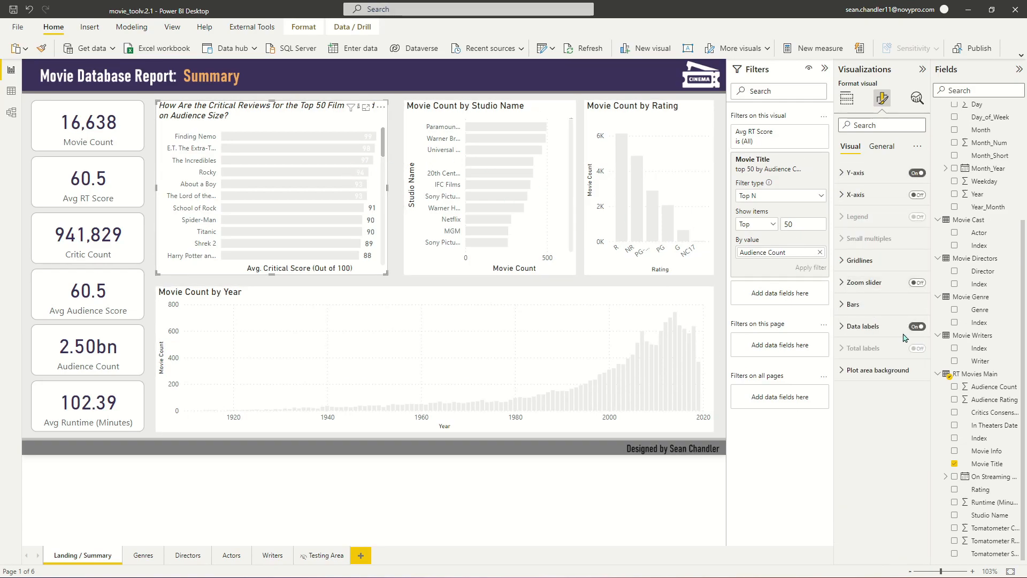
# Set up gradient conditional formatting for the bar colors based on the Avg RT Score measure
pyautogui.click(854, 303)
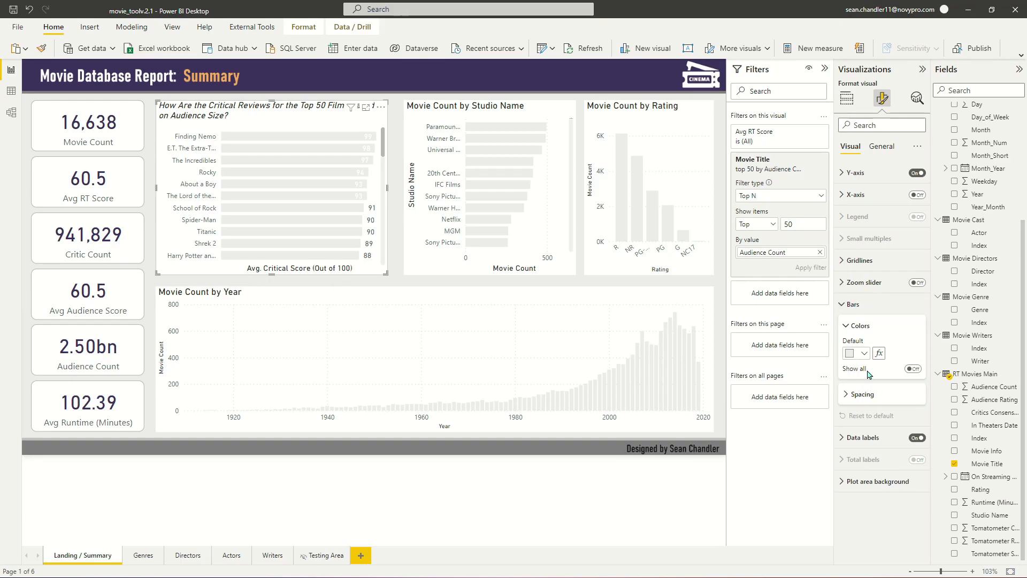
pyautogui.click(879, 354)
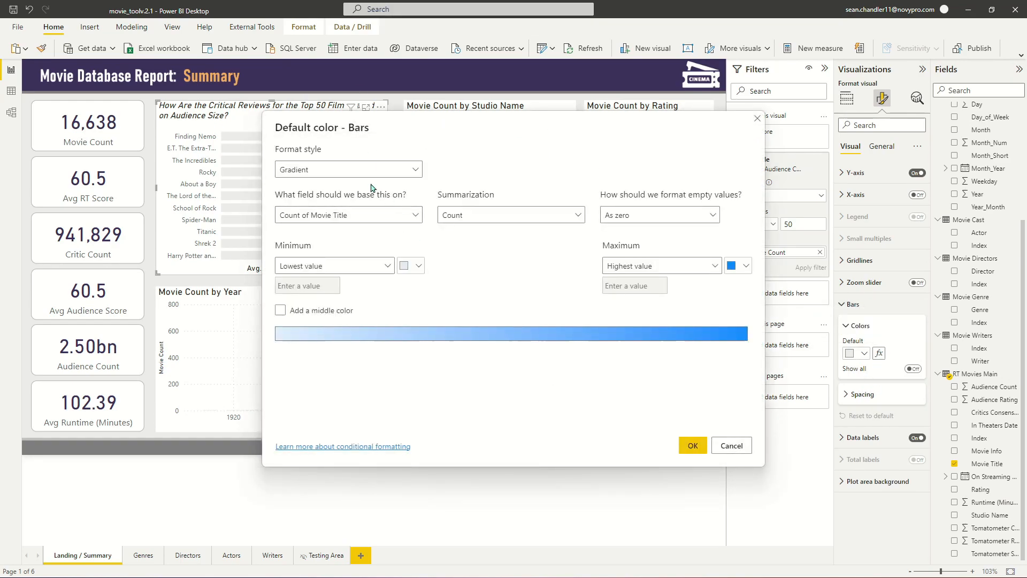
pyautogui.moveTo(375, 123); pyautogui.dragTo(516, 175)
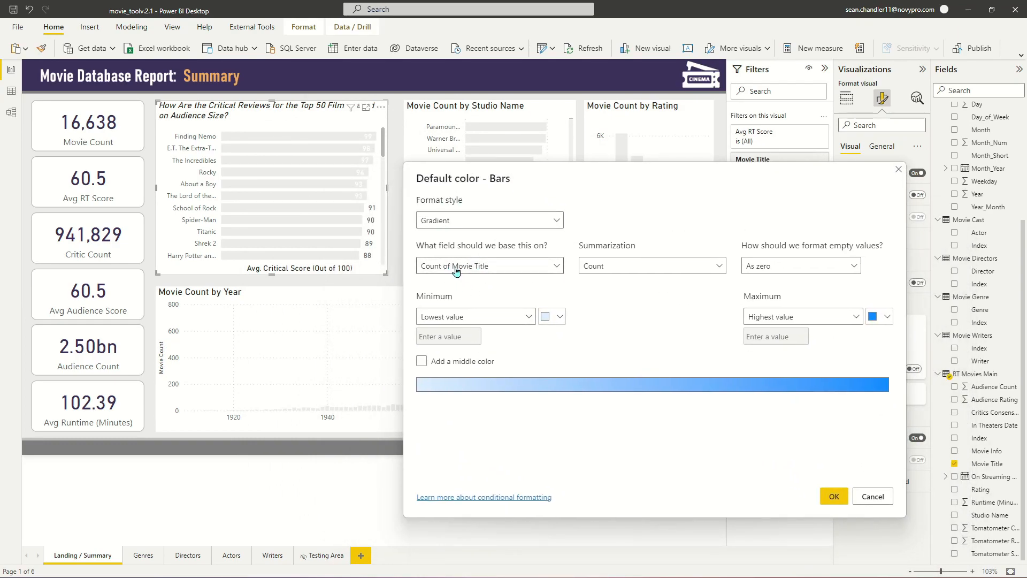
pyautogui.click(486, 265)
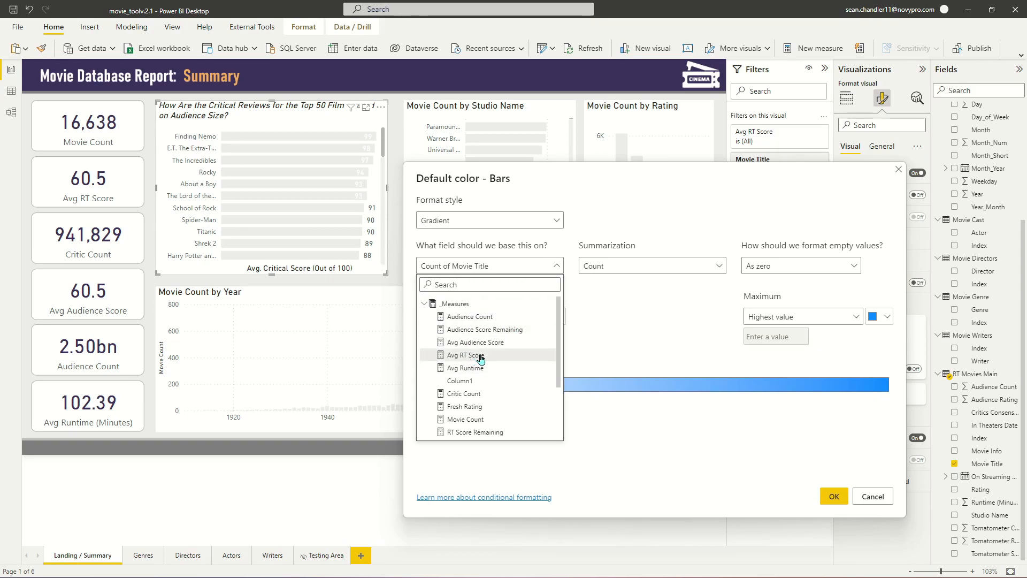
pyautogui.click(481, 356)
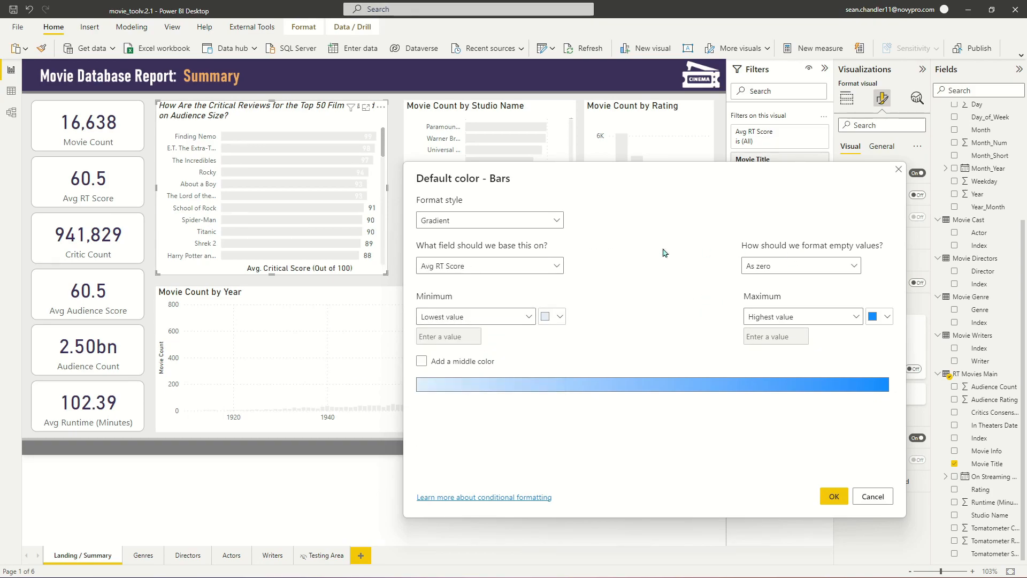
# Add a middle color to the gradient, using light gray for minimum and center and dark purple for maximum, and apply it
pyautogui.click(421, 363)
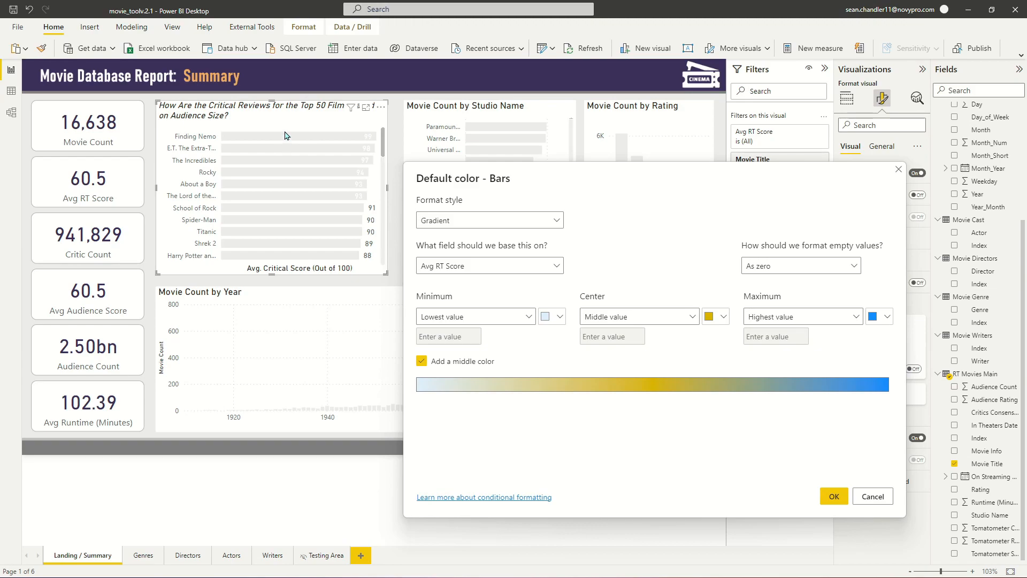
pyautogui.click(557, 317)
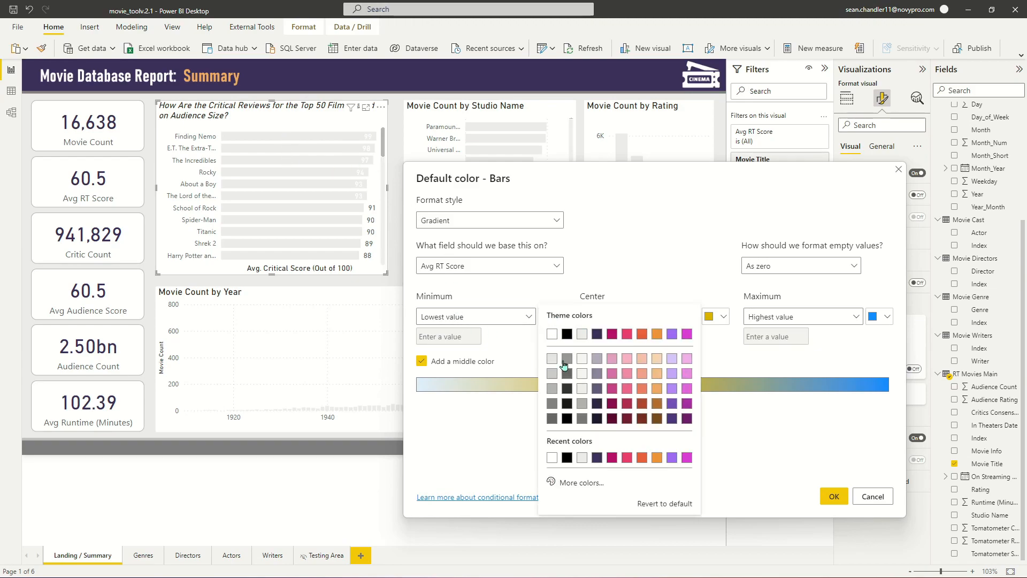
pyautogui.click(583, 333)
pyautogui.click(716, 317)
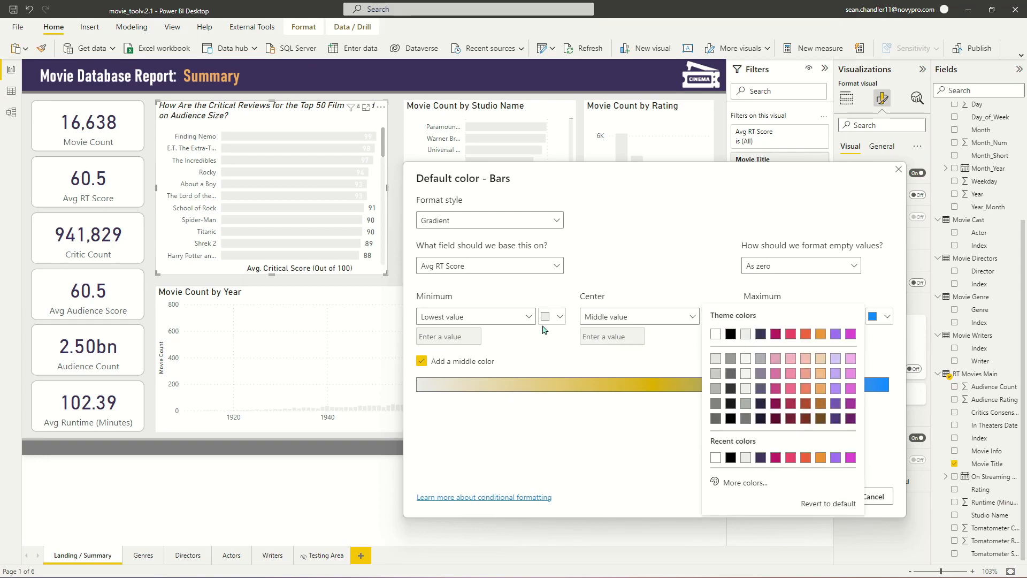
pyautogui.click(747, 335)
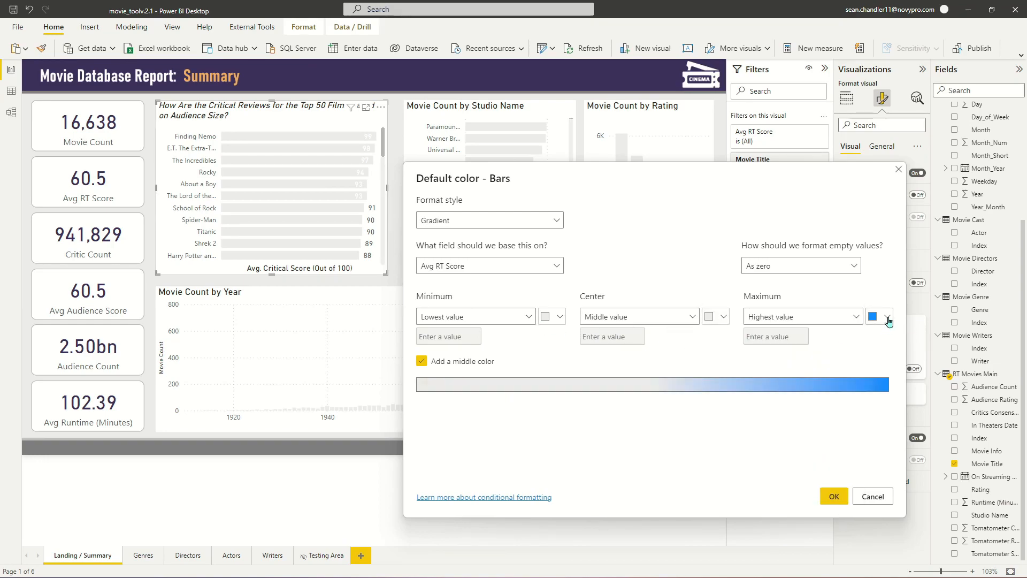
pyautogui.click(888, 319)
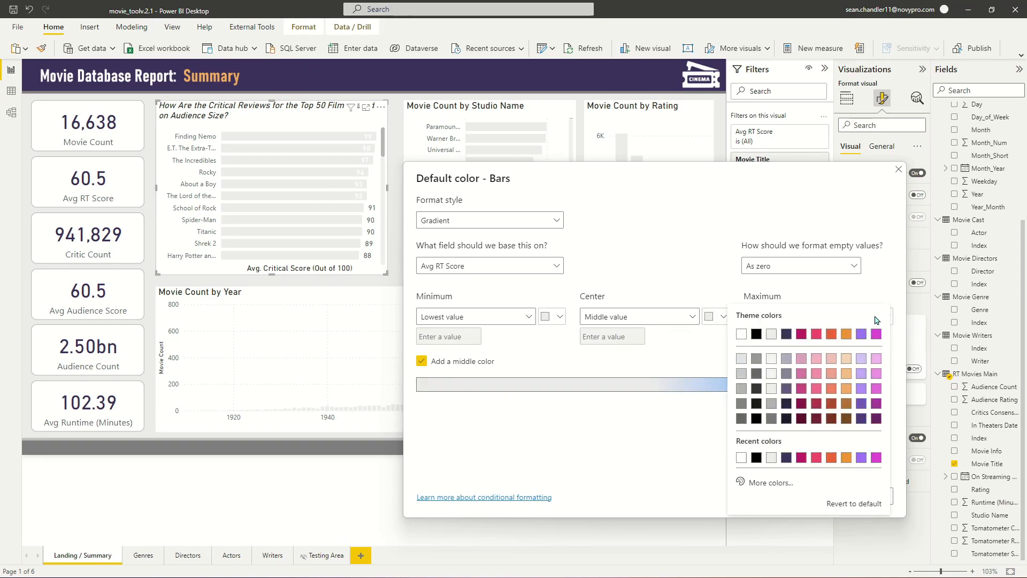
pyautogui.click(785, 334)
pyautogui.click(834, 493)
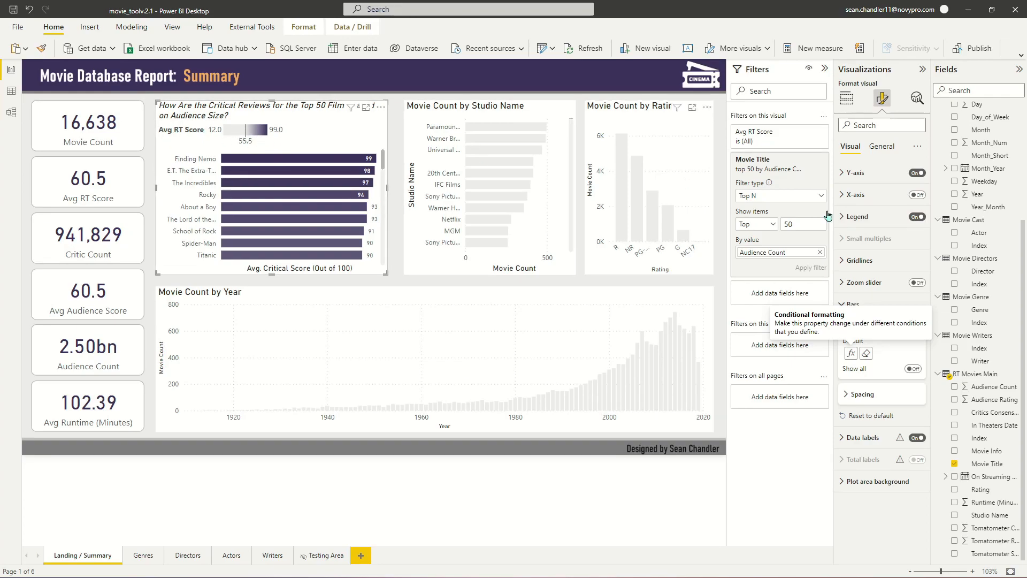
# Turn off the critical reviews chart's legend and look through its colored bars
pyautogui.click(916, 217)
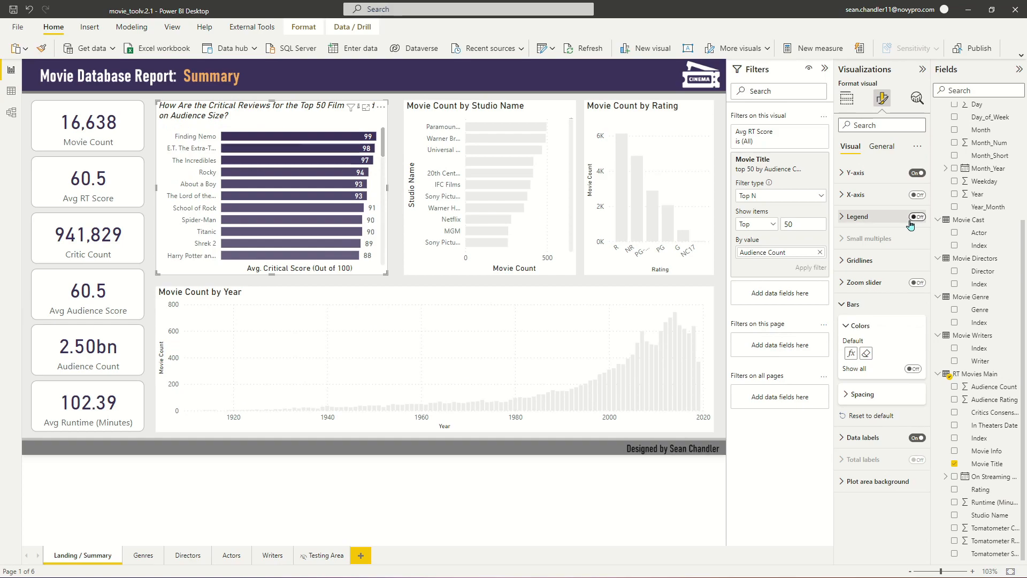
pyautogui.scroll(-3, 355, 154)
pyautogui.scroll(5, 354, 154)
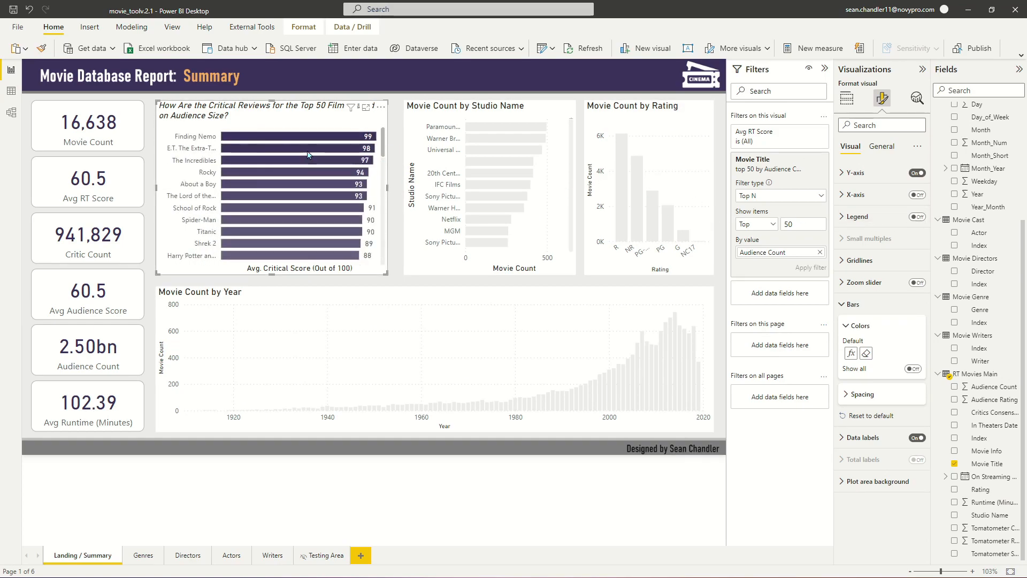
pyautogui.scroll(-10, 329, 141)
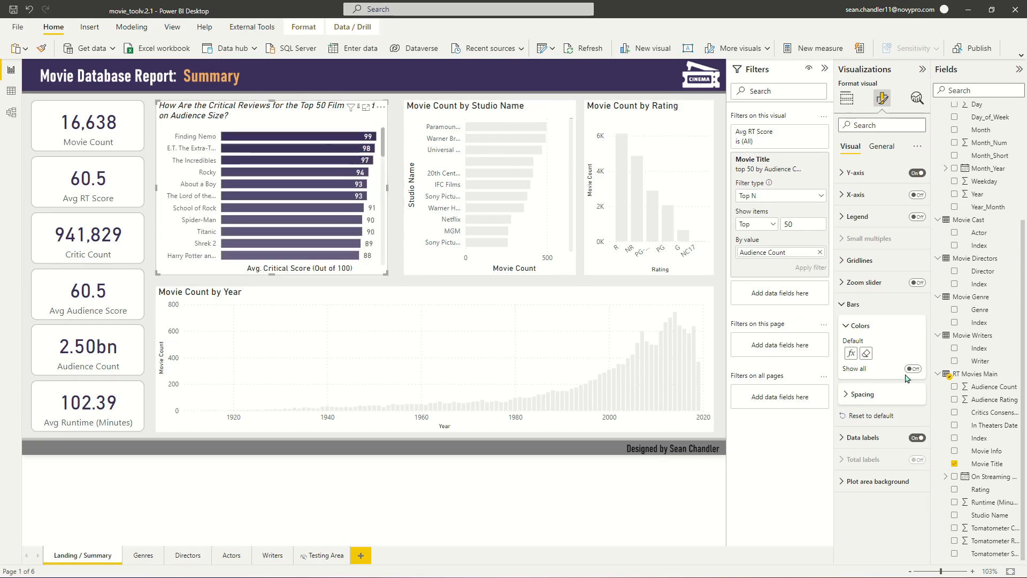
# Change the bar gradient to a custom center value of 90 and an orange-red maximum color
pyautogui.click(851, 354)
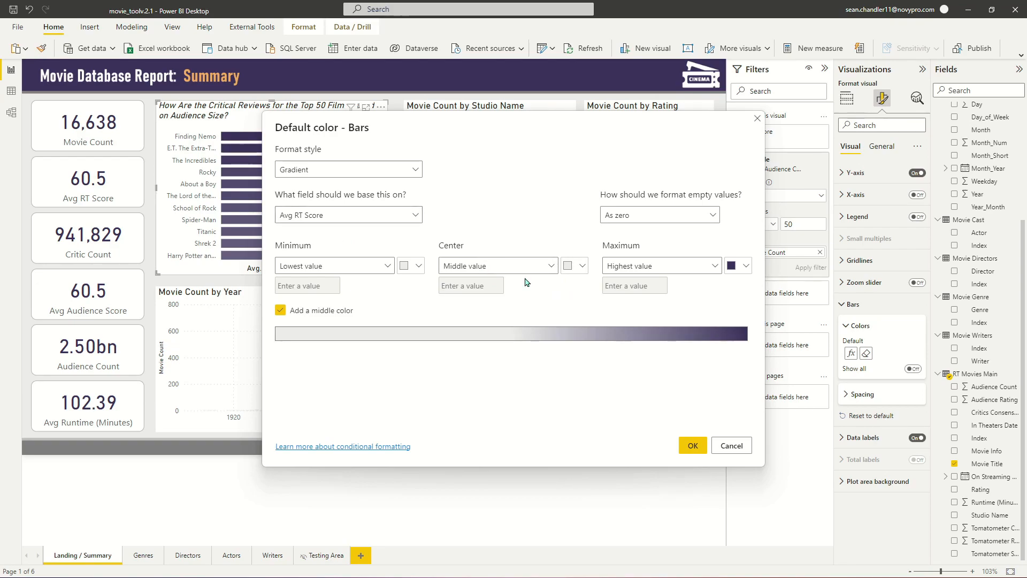
pyautogui.click(511, 267)
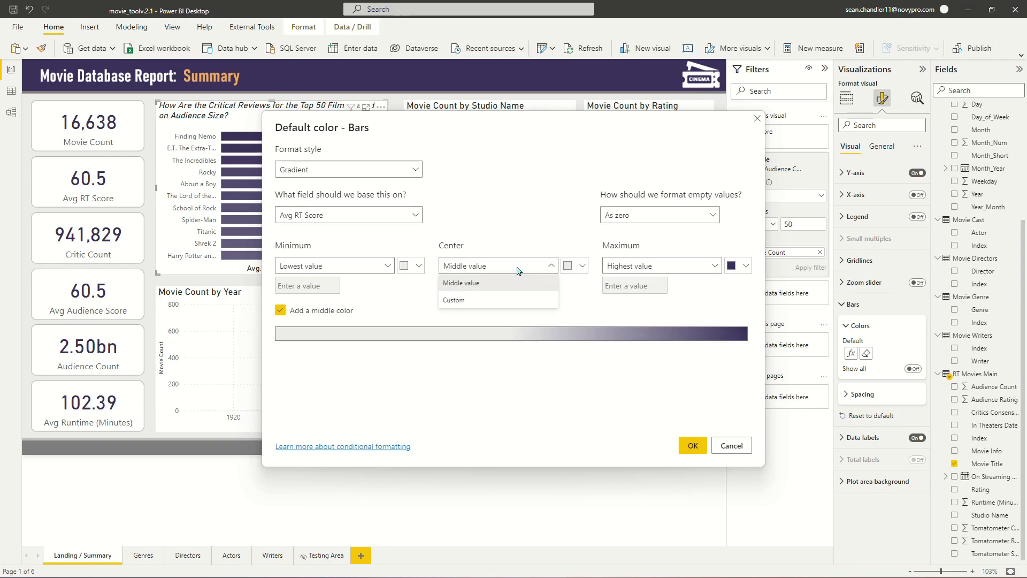
pyautogui.click(507, 300)
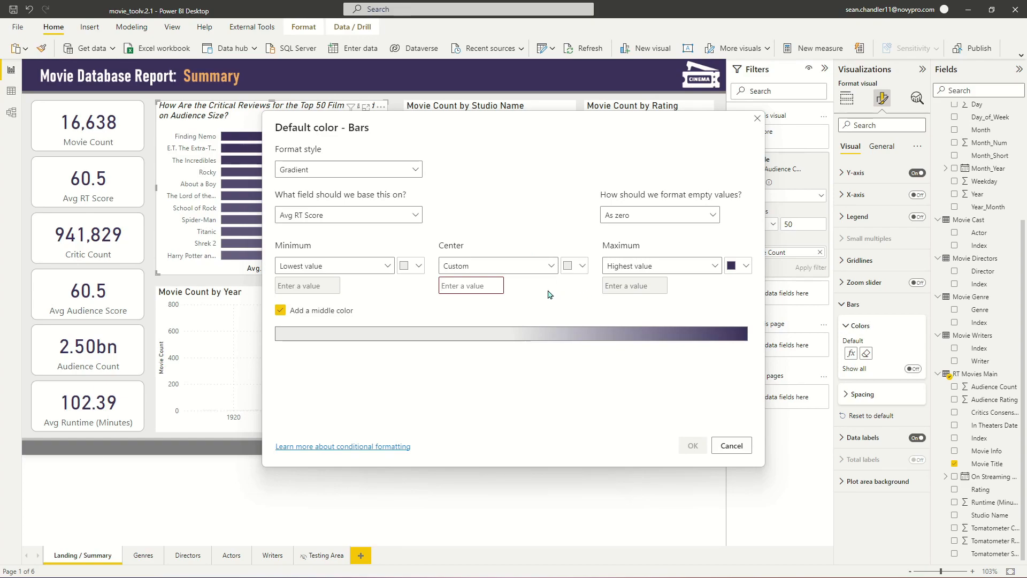
pyautogui.write('90')
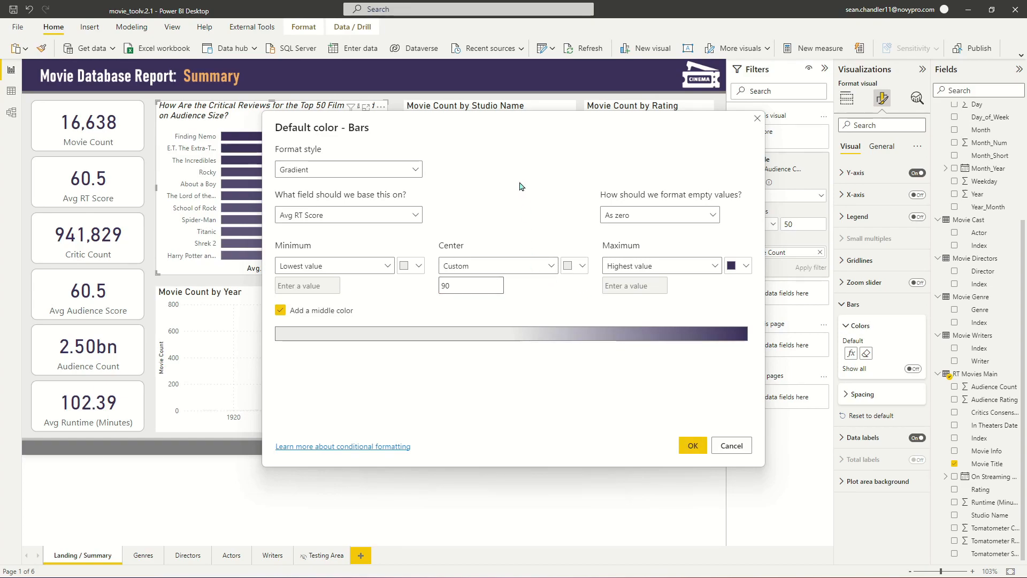
pyautogui.click(742, 269)
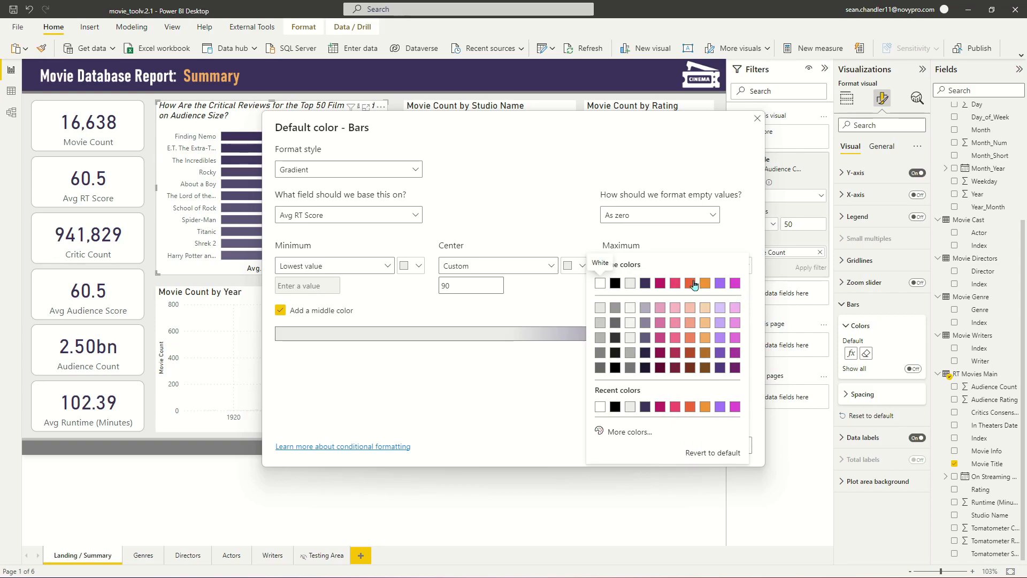
pyautogui.click(692, 284)
pyautogui.click(689, 445)
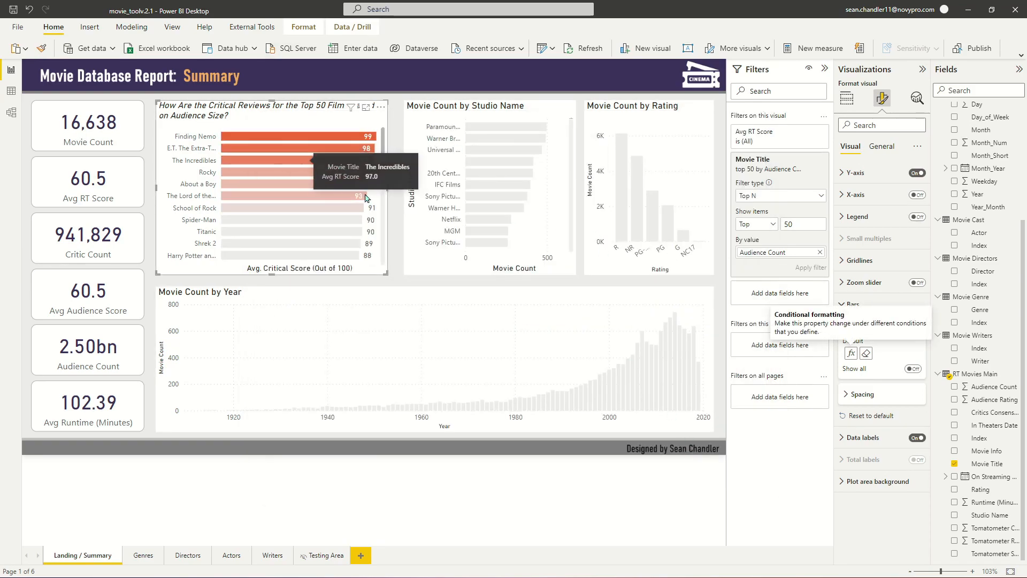
# Change the critical reviews chart's bar gradient to a lighter orange-red maximum color and apply it
pyautogui.click(411, 138)
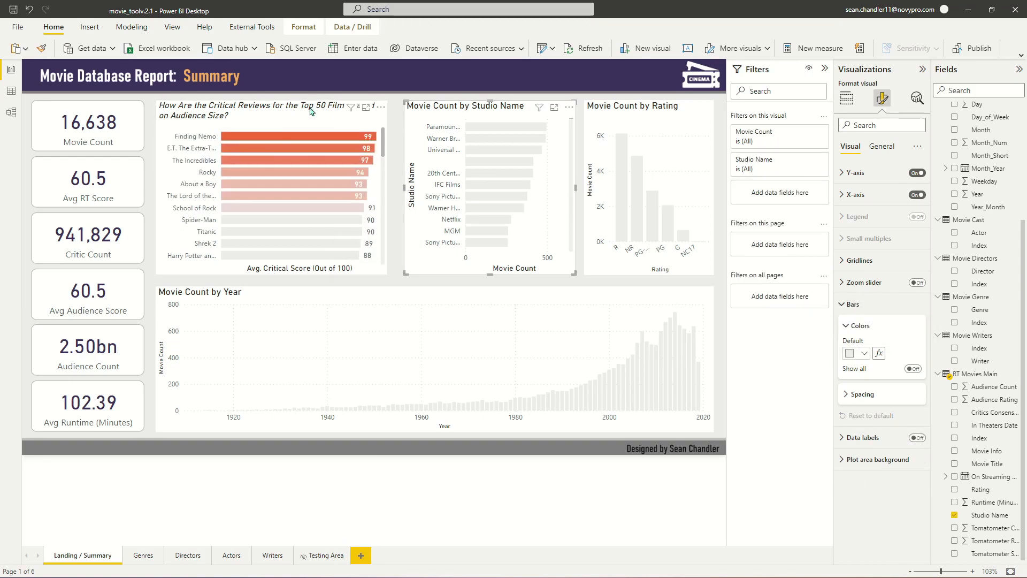
pyautogui.click(310, 111)
pyautogui.click(851, 354)
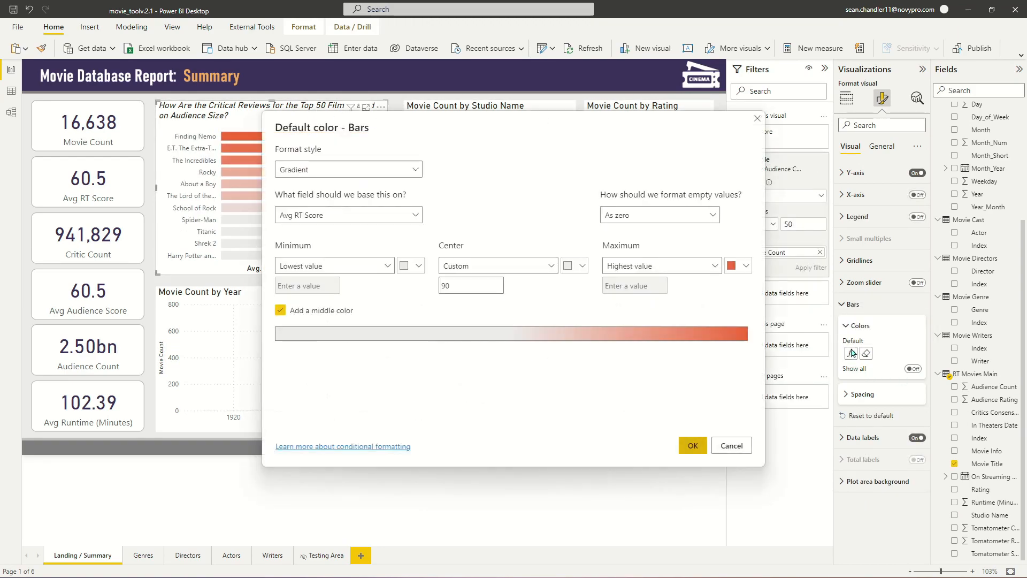
pyautogui.click(736, 266)
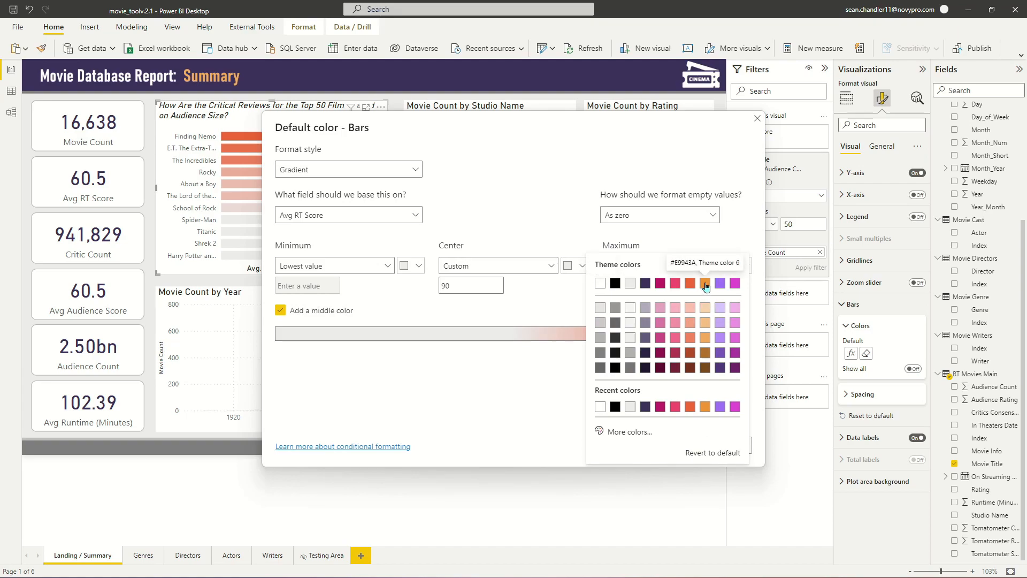
pyautogui.click(690, 323)
pyautogui.click(692, 445)
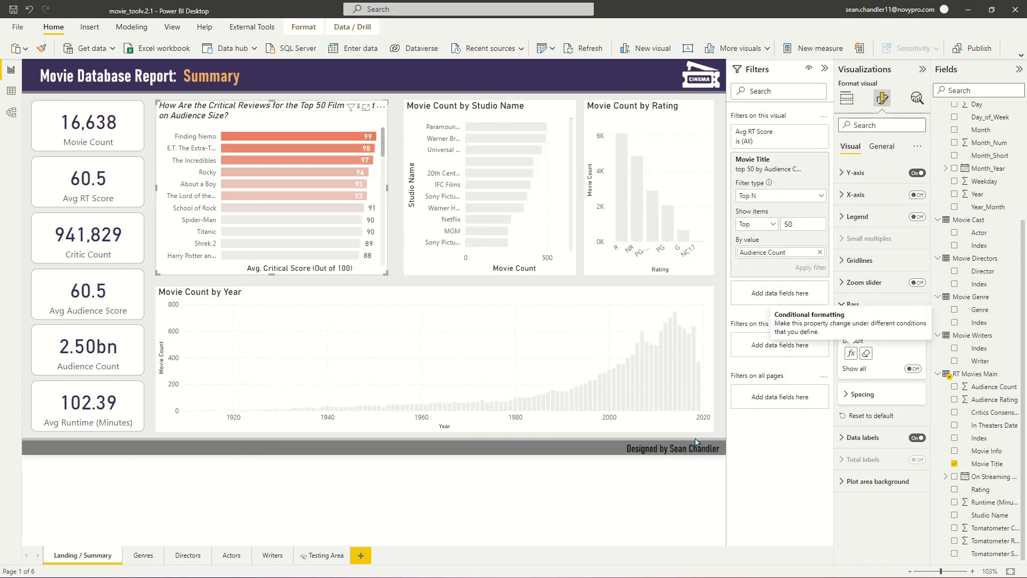
# Change the bar gradient's maximum color to a muted dark purple shade and apply it
pyautogui.click(851, 354)
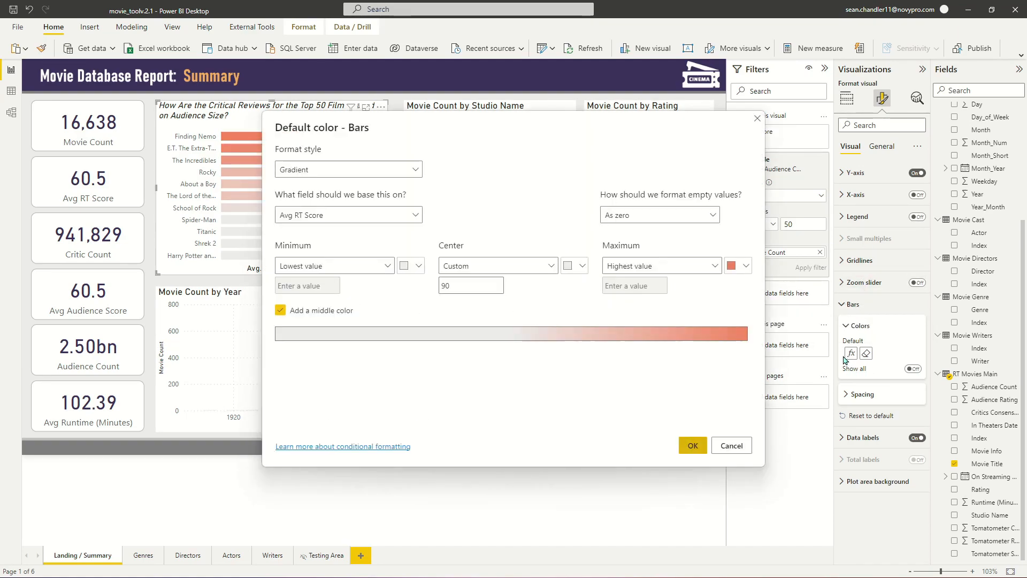
pyautogui.click(746, 266)
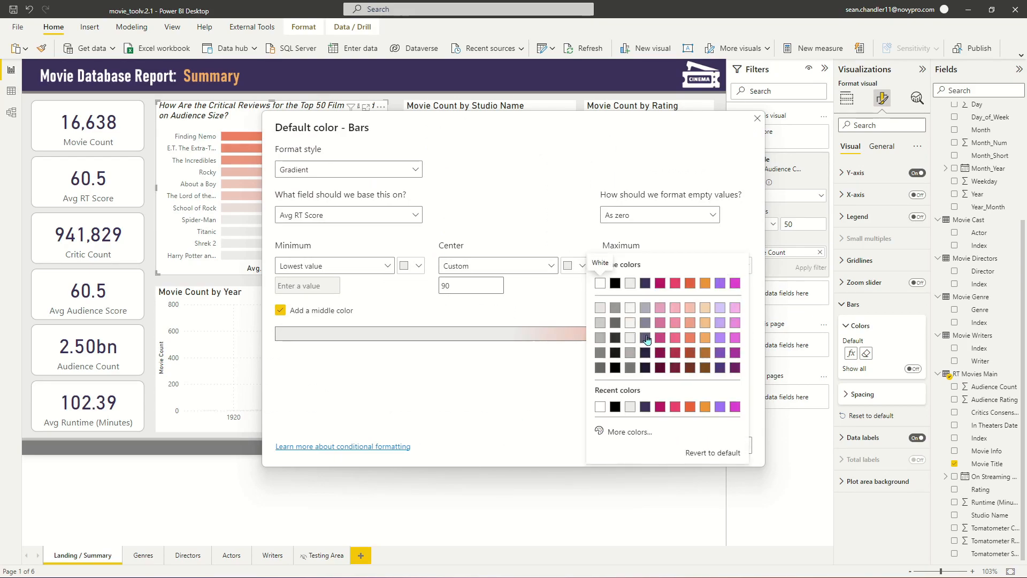
pyautogui.click(646, 340)
pyautogui.click(687, 454)
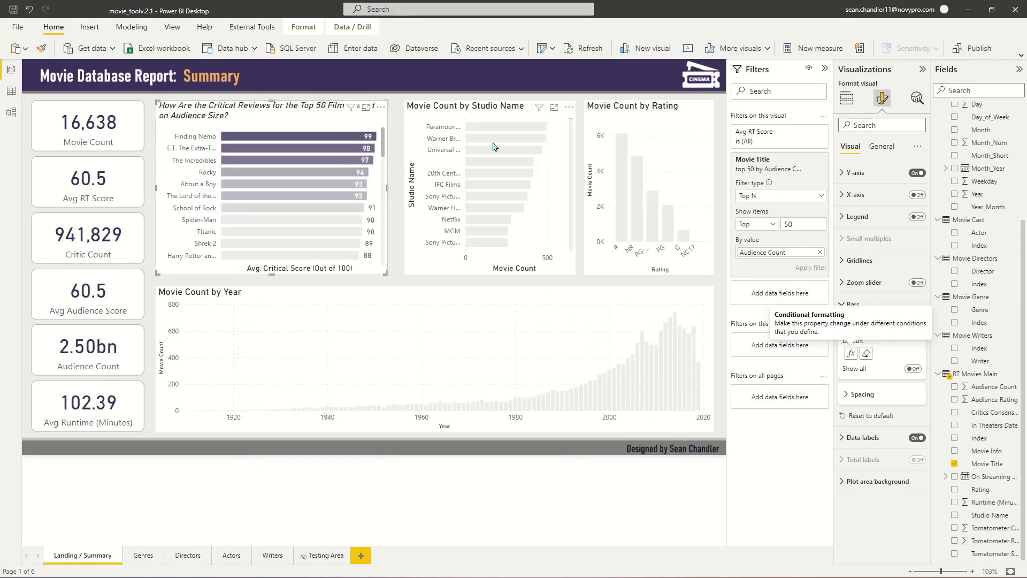
pyautogui.click(395, 115)
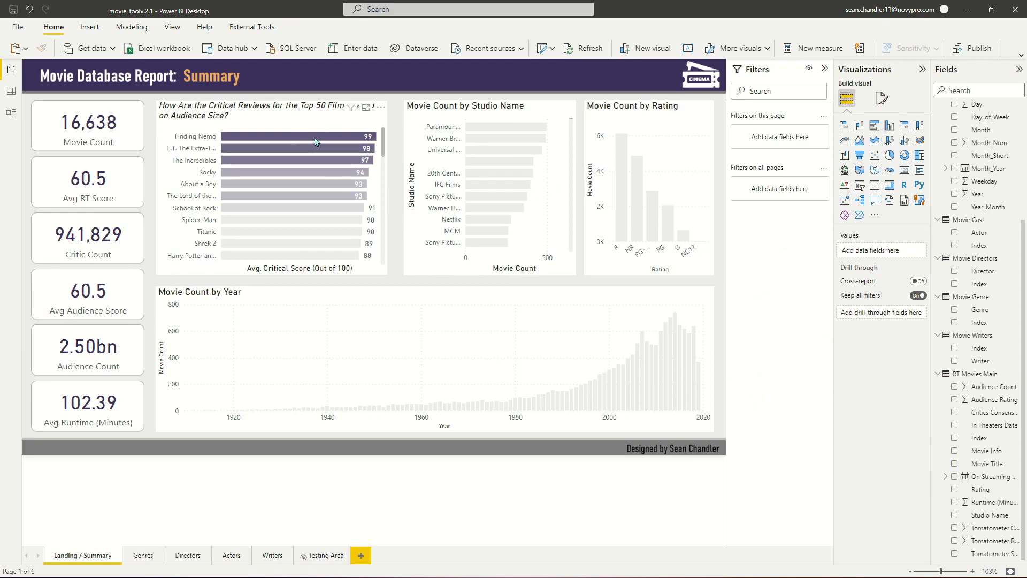
pyautogui.moveTo(446, 113); pyautogui.dragTo(443, 114)
# Give the critical reviews chart a gray visual border with 10 px rounded corners
pyautogui.click(257, 110)
pyautogui.click(883, 98)
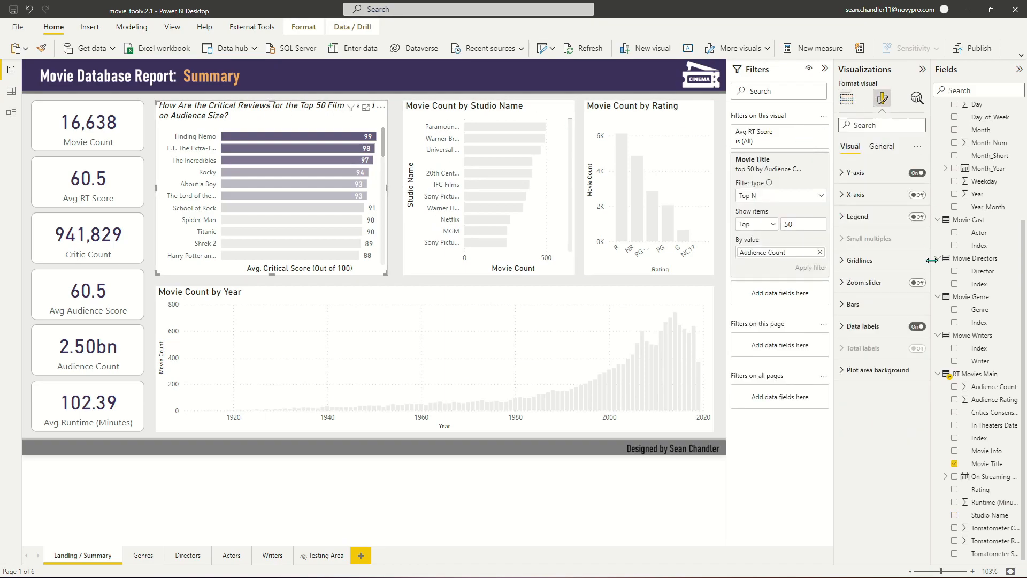
pyautogui.click(894, 146)
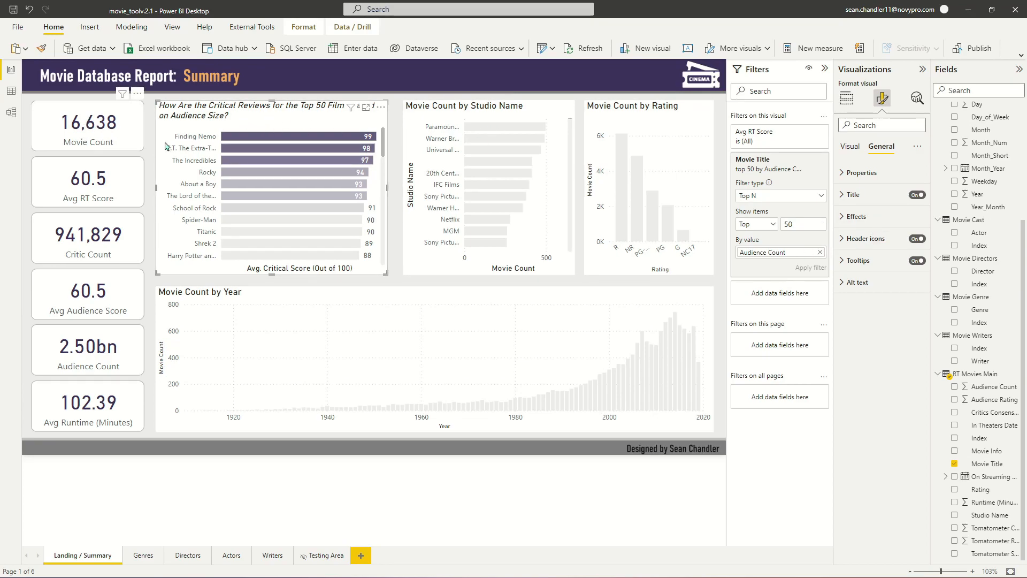
pyautogui.click(843, 220)
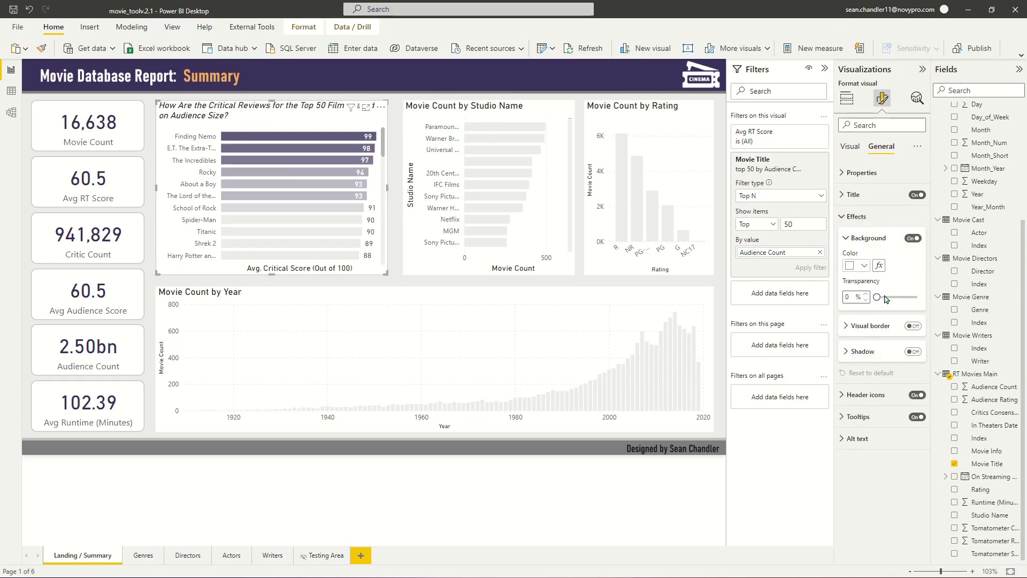
pyautogui.click(913, 326)
pyautogui.click(864, 328)
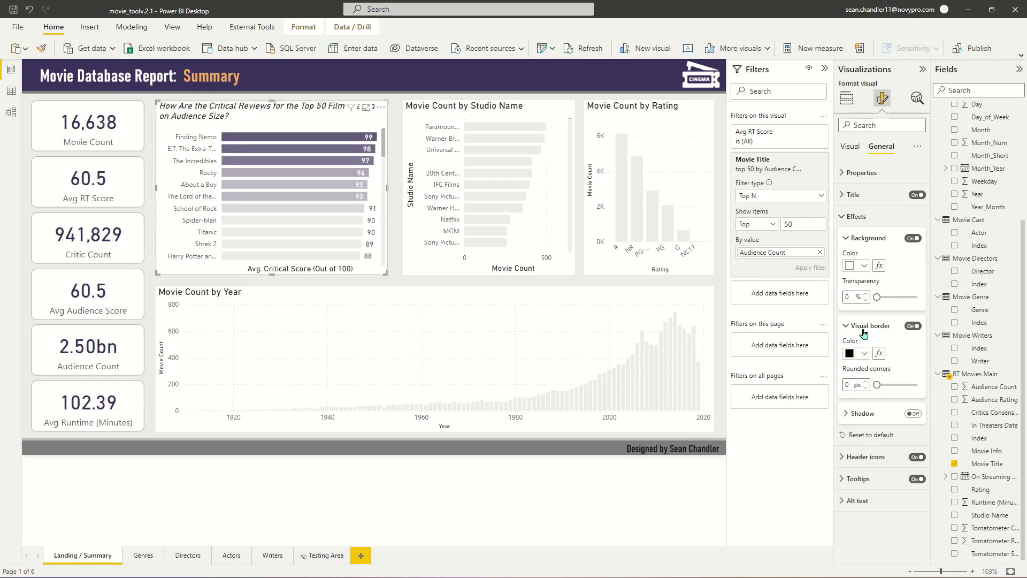
pyautogui.click(847, 385)
pyautogui.write('1')
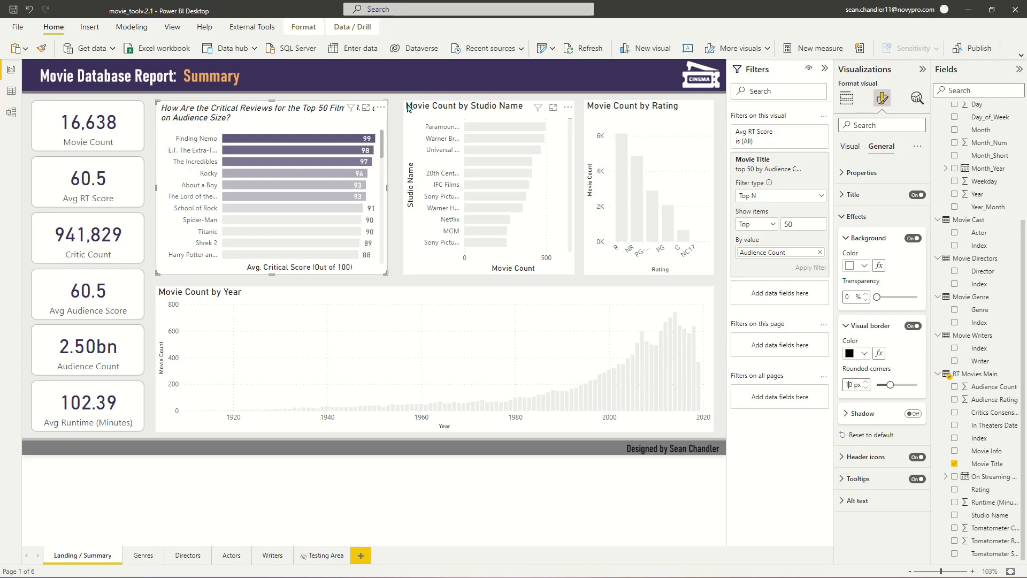
pyautogui.click(854, 357)
pyautogui.click(859, 448)
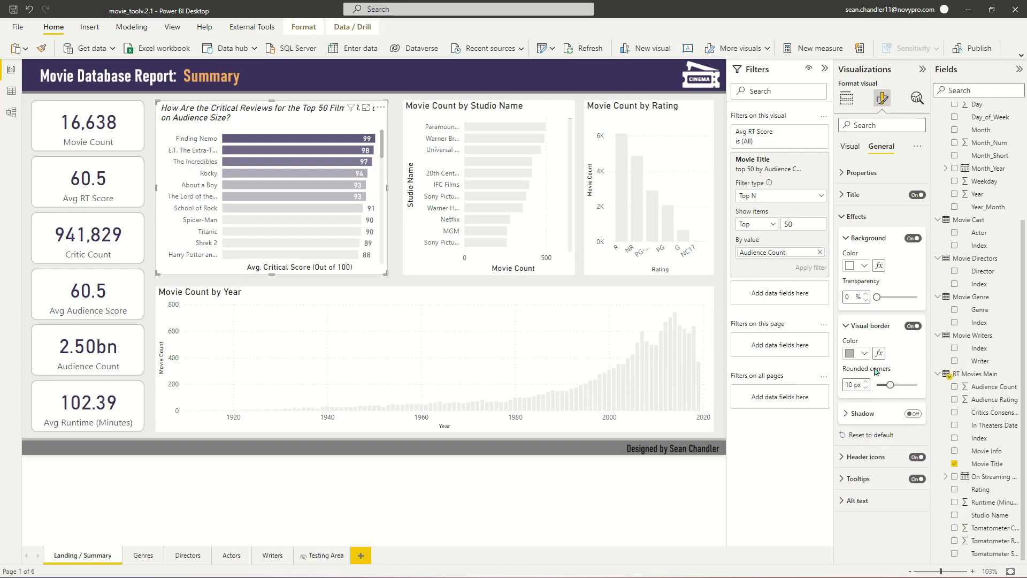
pyautogui.click(396, 112)
# Copy the critical reviews chart's formatting to the Movie Count by Studio Name chart and widen that chart slightly toward the critical reviews chart
pyautogui.click(287, 111)
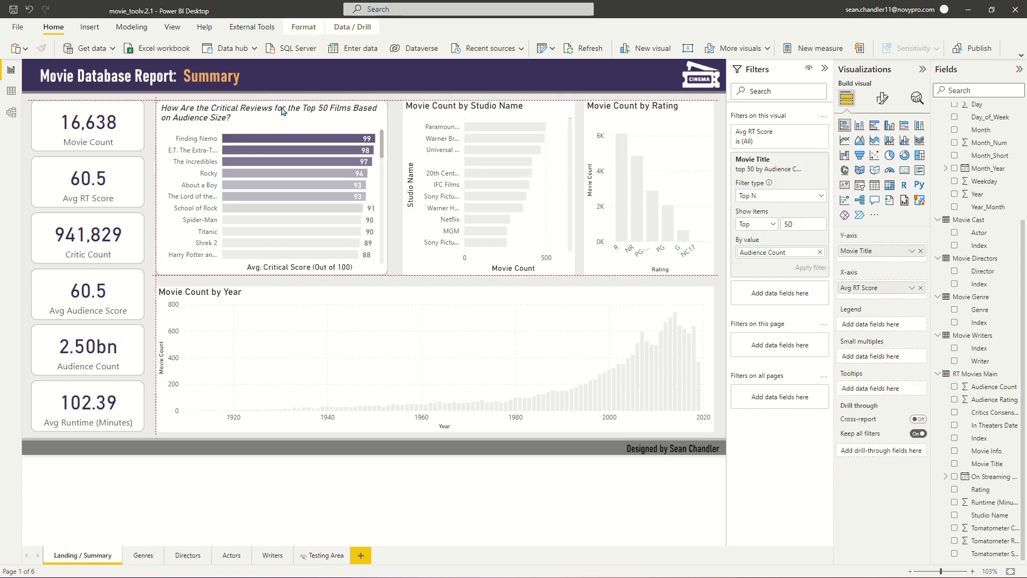
pyautogui.click(442, 119)
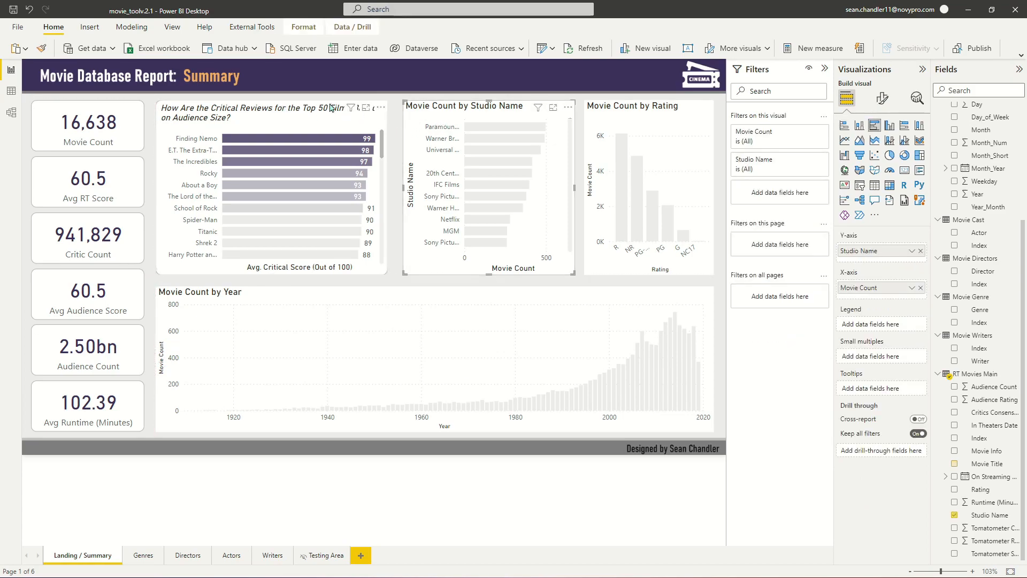
pyautogui.click(307, 108)
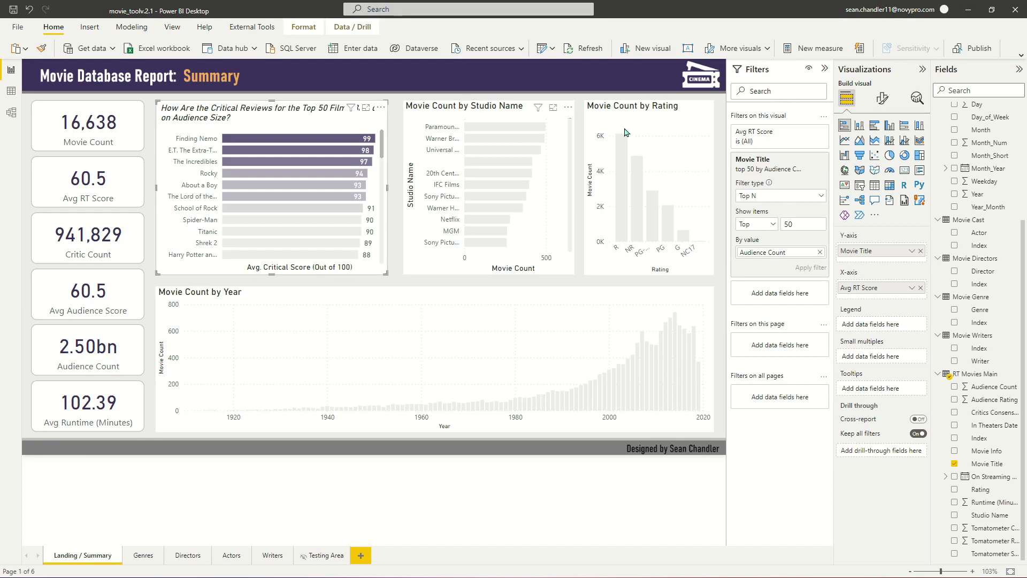
pyautogui.moveTo(261, 123)
pyautogui.mouseDown()
pyautogui.moveTo(277, 122)
pyautogui.moveTo(261, 123)
pyautogui.mouseUp()
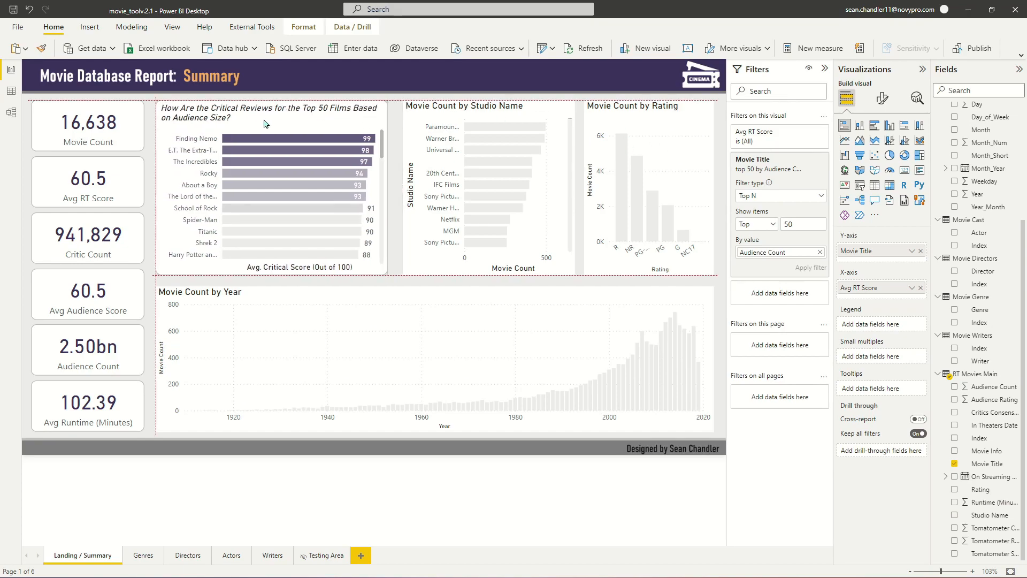
pyautogui.click(42, 48)
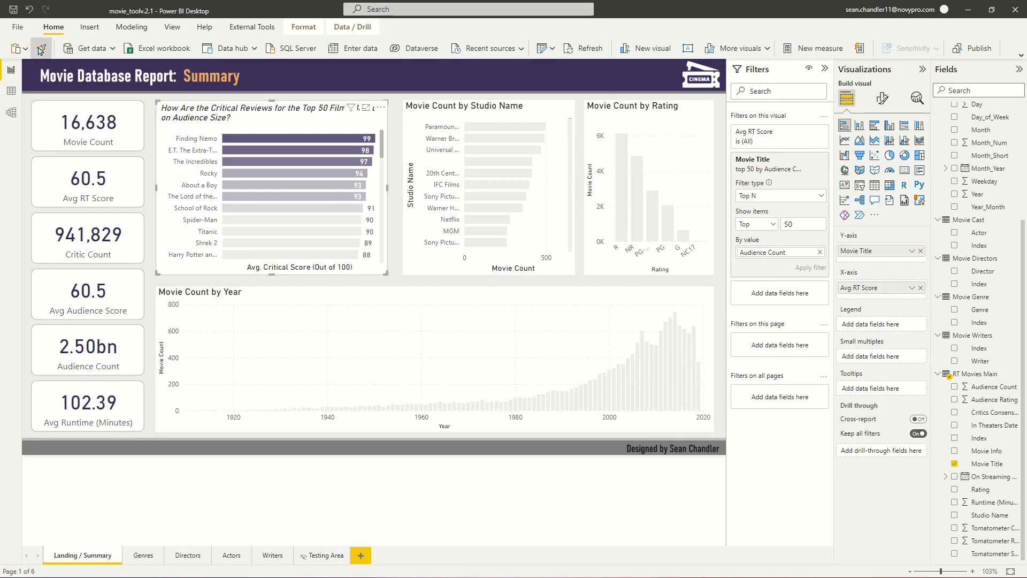
pyautogui.click(502, 114)
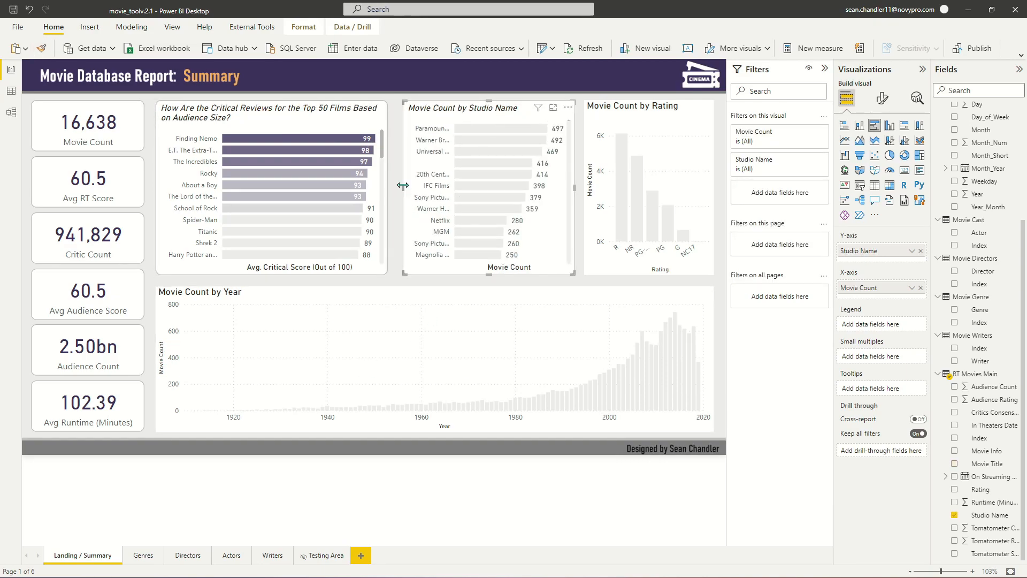
pyautogui.moveTo(403, 190); pyautogui.dragTo(395, 194)
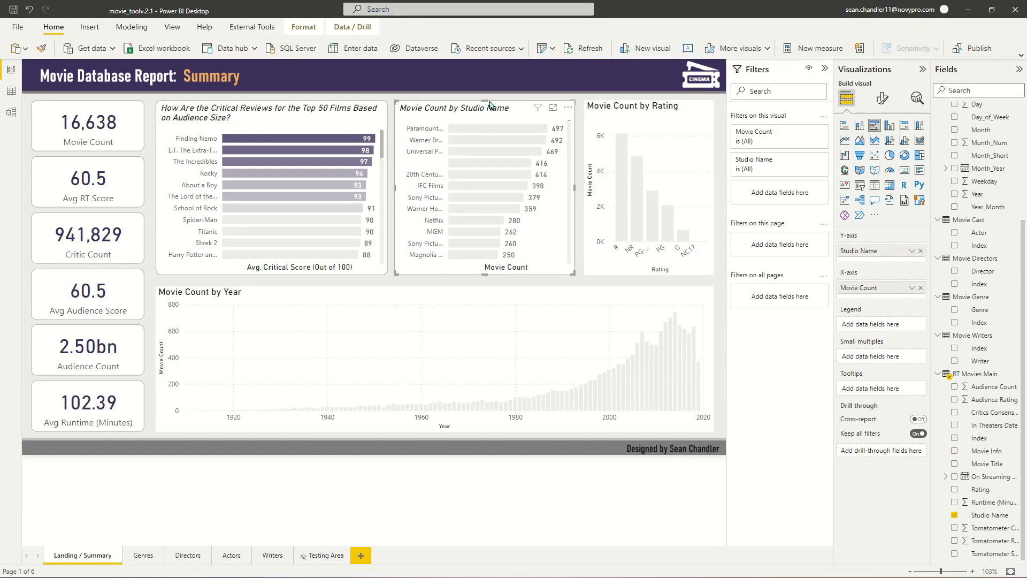
# Reapply the critical reviews chart's formatting to the Movie Count by Studio Name chart with Format Painter
pyautogui.click(315, 118)
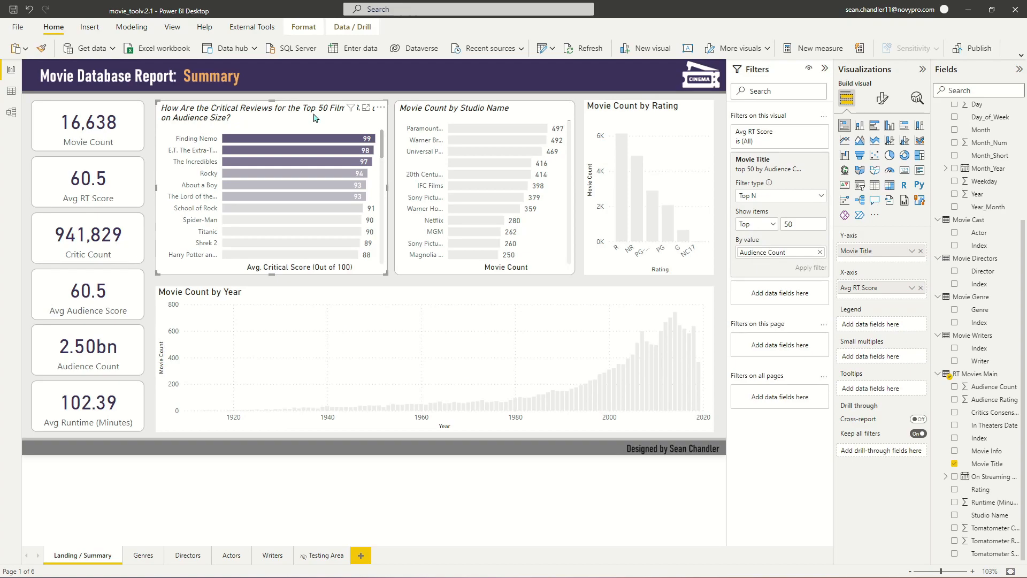
pyautogui.click(41, 49)
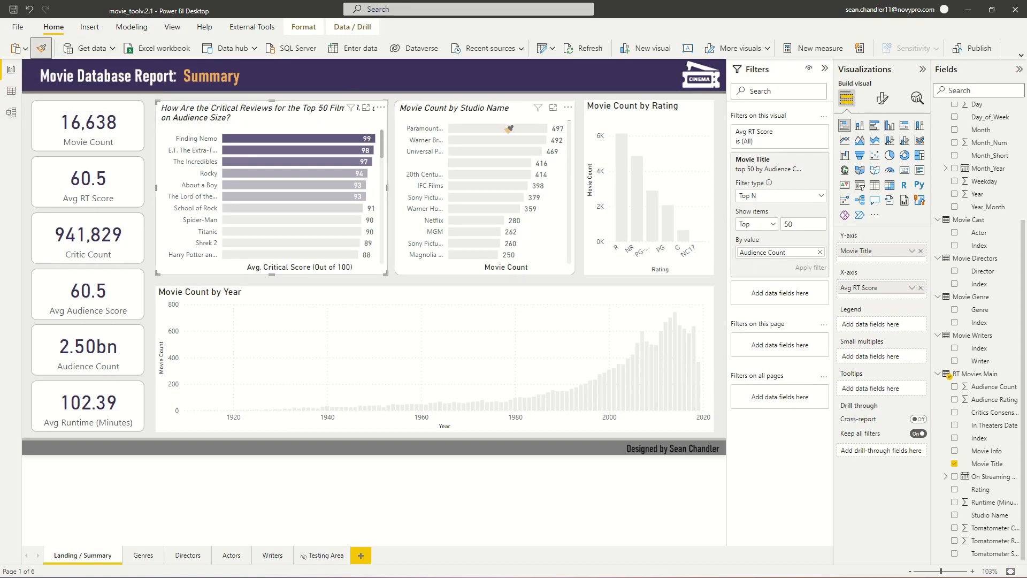
pyautogui.click(485, 111)
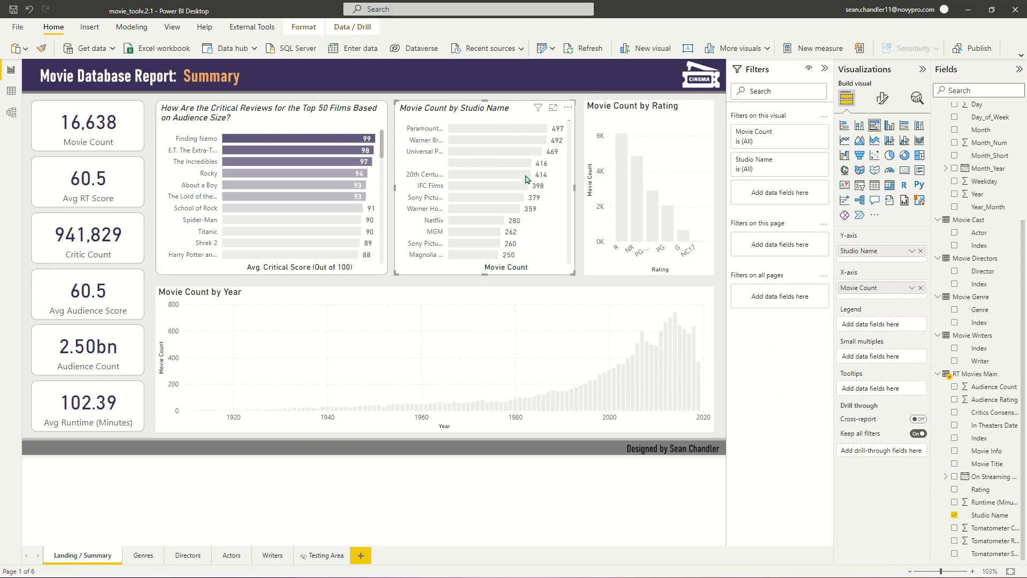
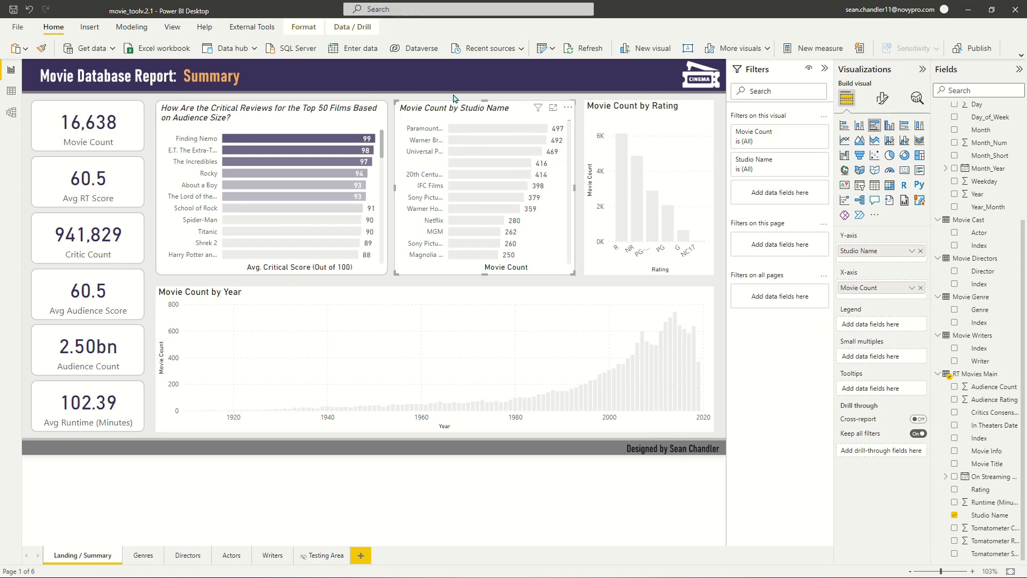
# Copy the studio chart's formatting to the Movie Count by Rating chart and from there to the Movie Count by Year chart
pyautogui.click(44, 50)
pyautogui.click(633, 115)
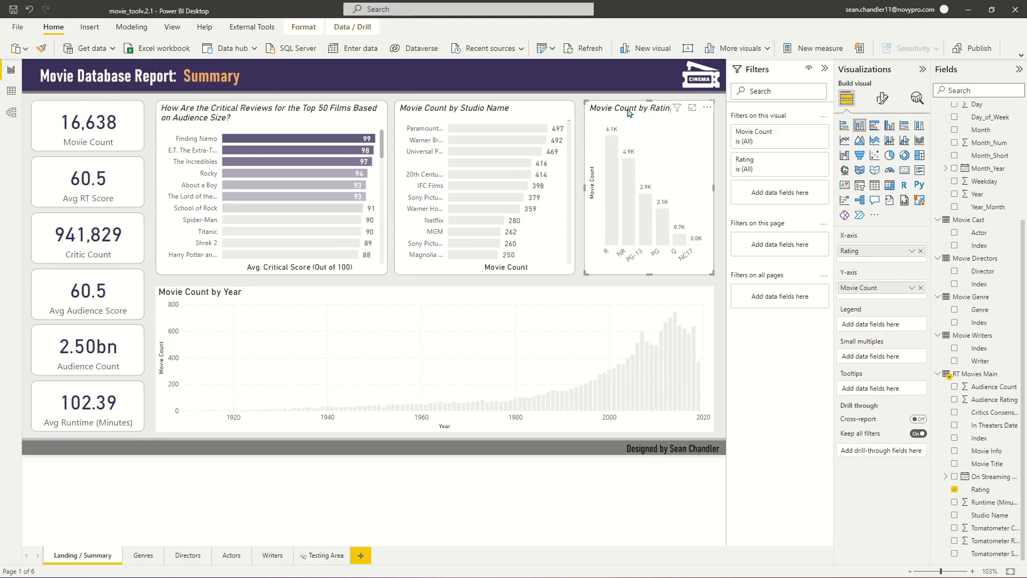
pyautogui.click(48, 49)
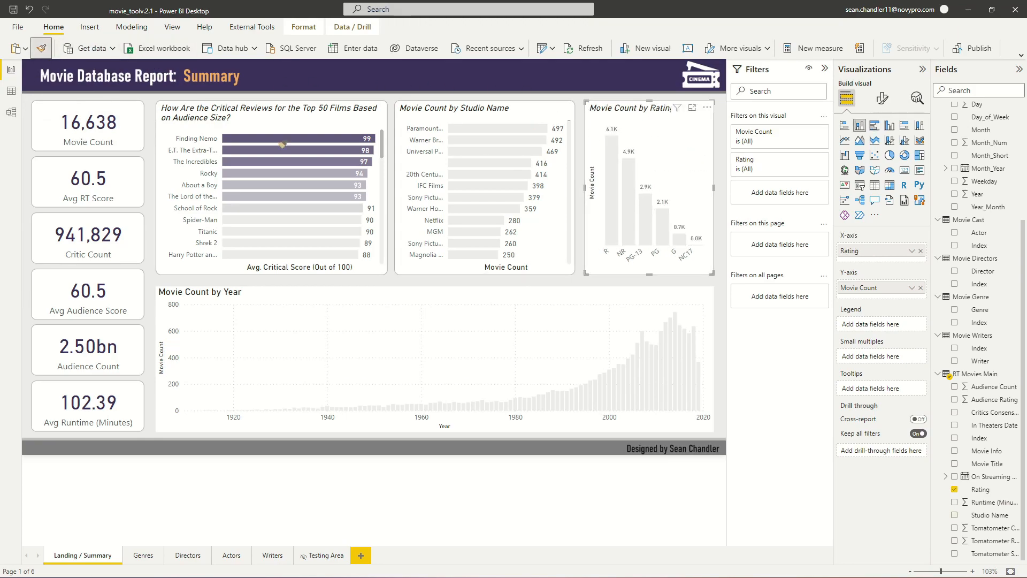
pyautogui.click(416, 297)
# Change the title of the Movie Count by Studio Name chart to "Which Studios Have Produced the Most Films?"
pyautogui.click(494, 114)
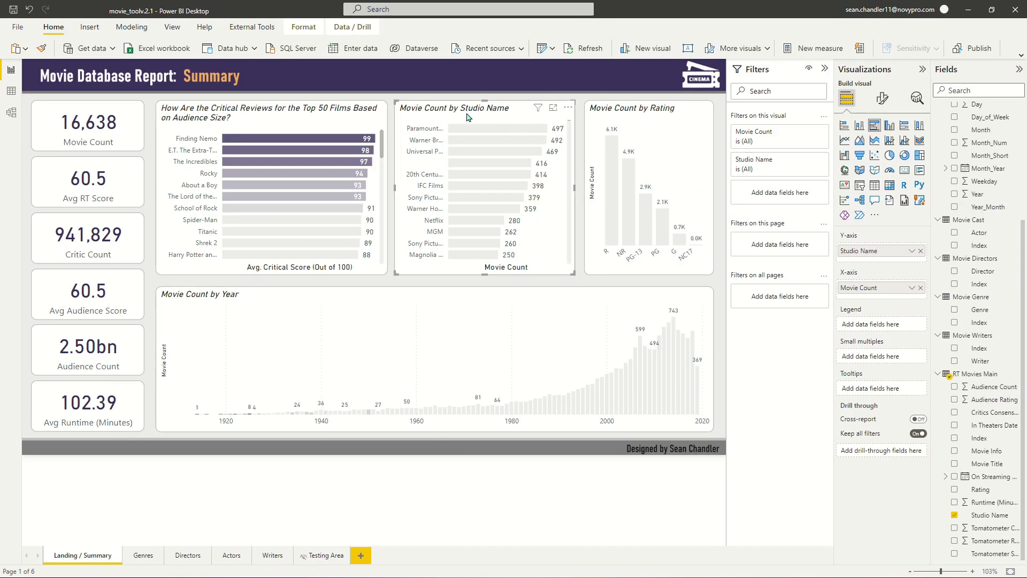
pyautogui.click(883, 98)
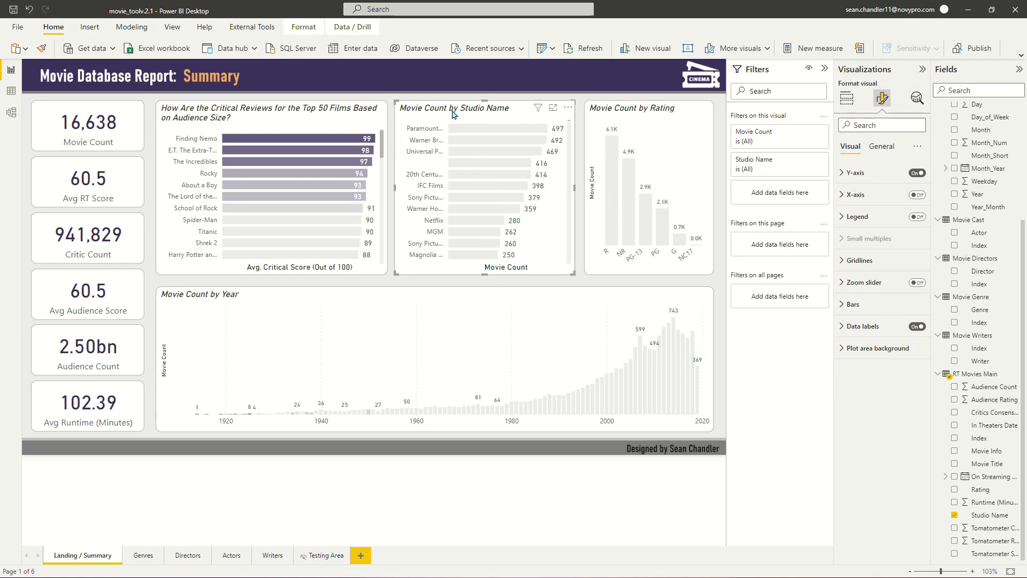
pyautogui.click(881, 146)
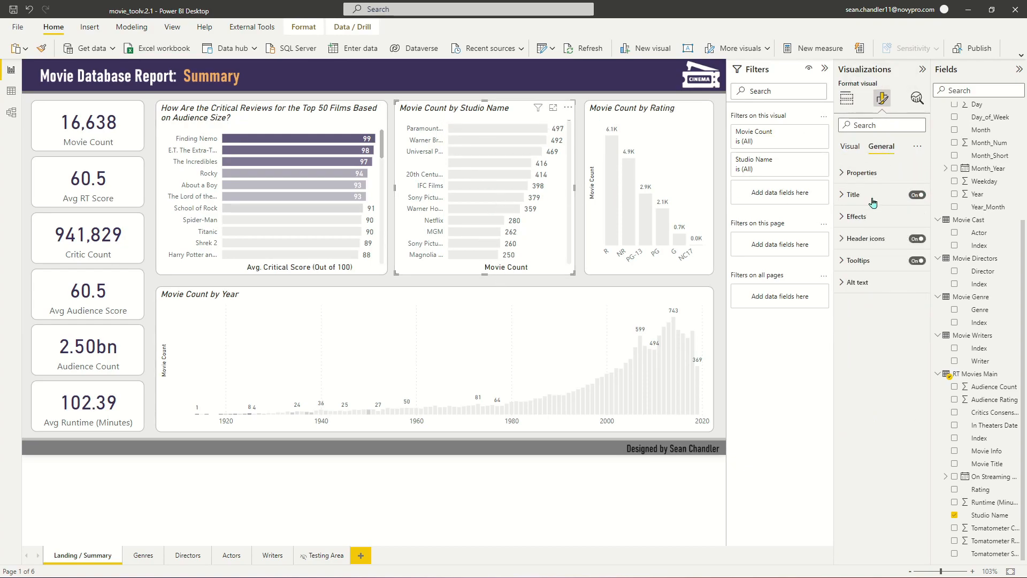
pyautogui.click(872, 198)
pyautogui.tripleClick(867, 227)
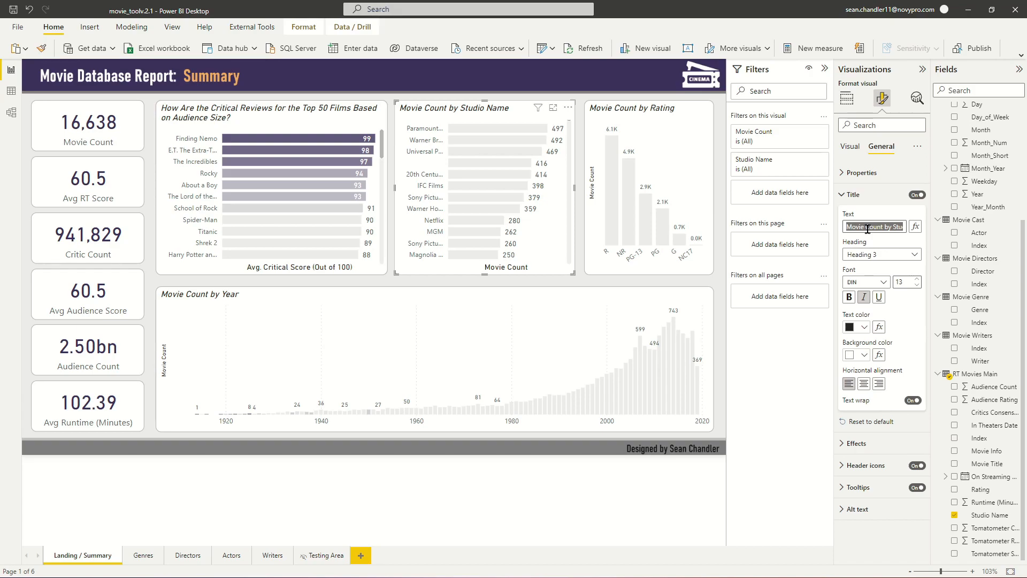
pyautogui.write('How Man')
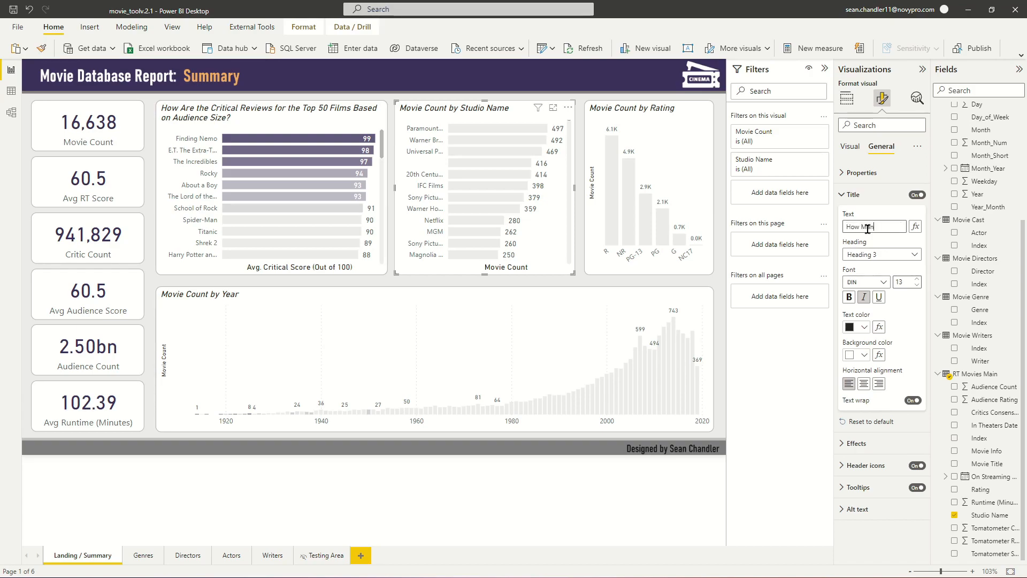
pyautogui.write('y Mo')
pyautogui.tripleClick(867, 229)
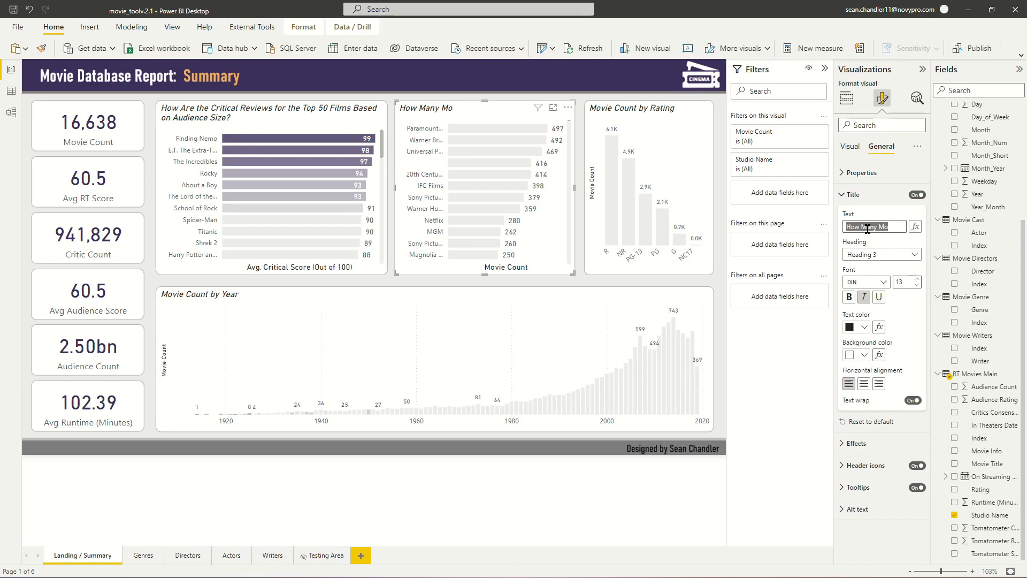
pyautogui.write('Which Studios Have')
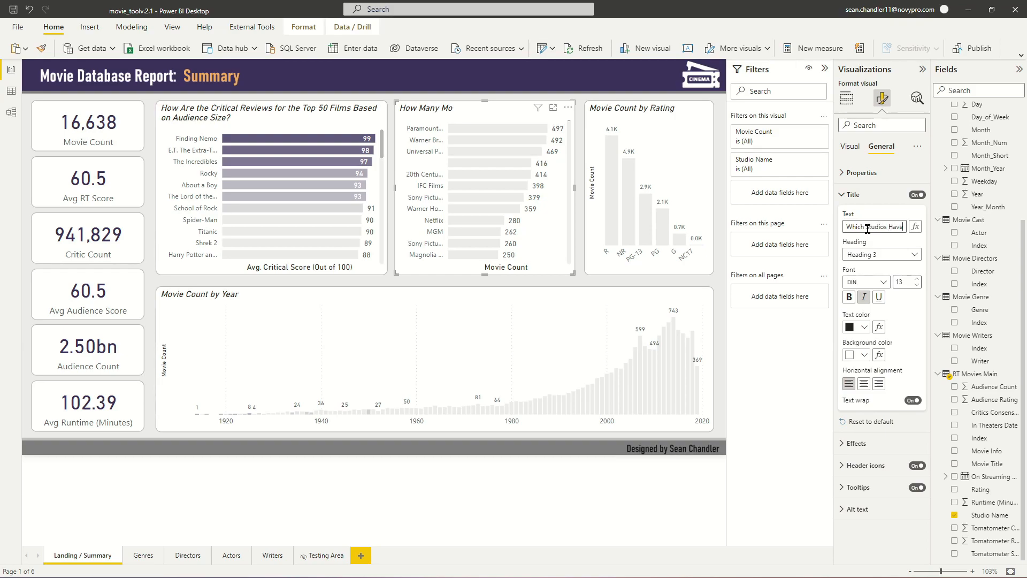
pyautogui.write(' Produced the Most Films?')
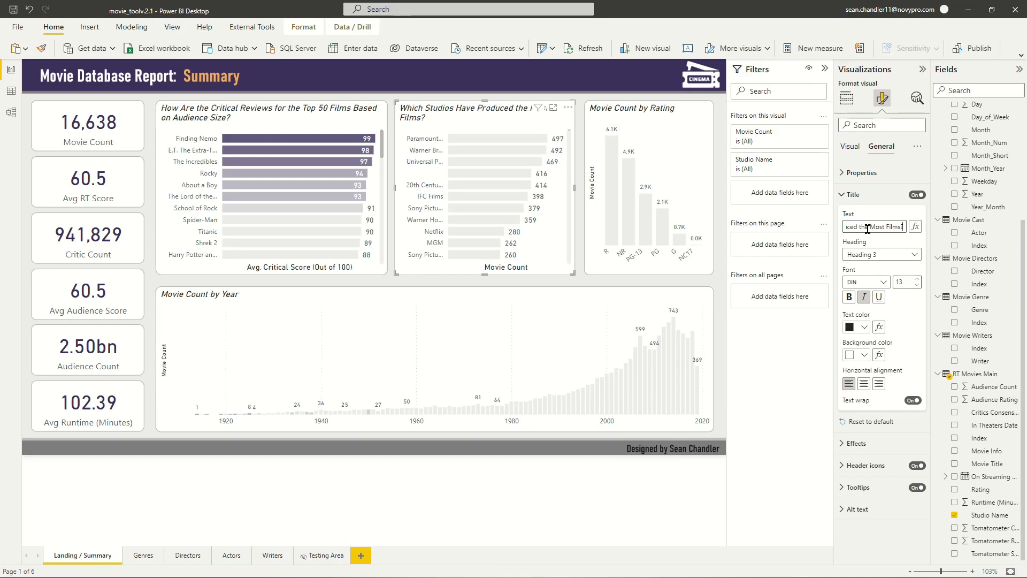
# Reduce the title font size of the studios chart and the critical reviews chart to 12
pyautogui.click(917, 286)
pyautogui.click(254, 103)
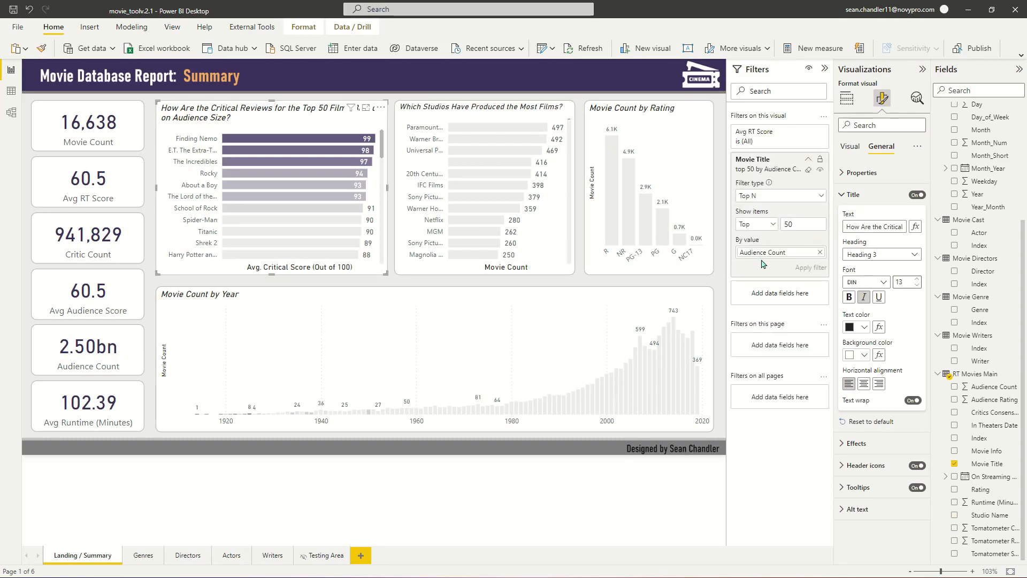
pyautogui.click(919, 284)
# Turn off the X-axis title on the "Which Studios Have Produced the Most Films?" chart
pyautogui.click(480, 111)
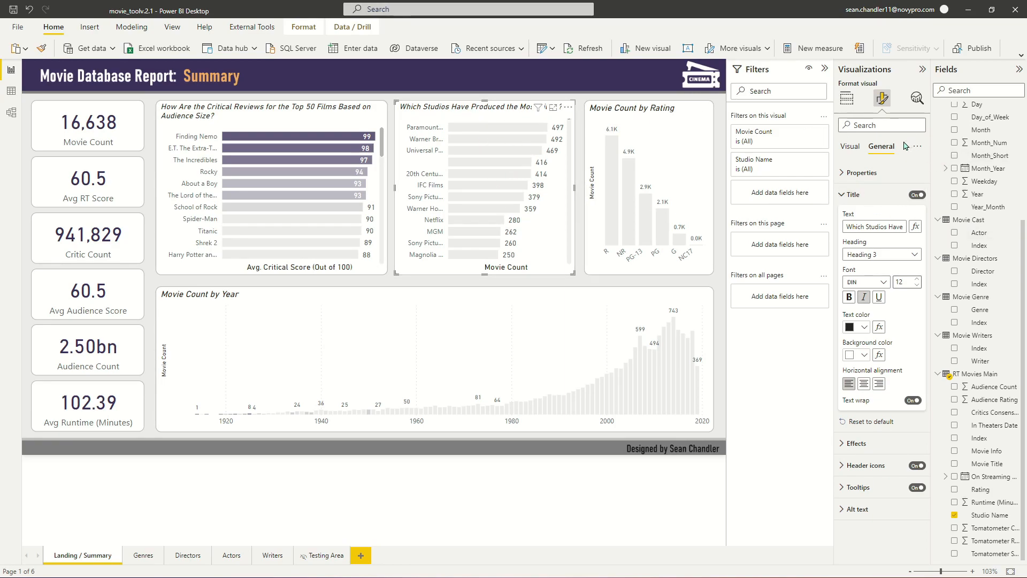
pyautogui.click(851, 152)
pyautogui.click(856, 195)
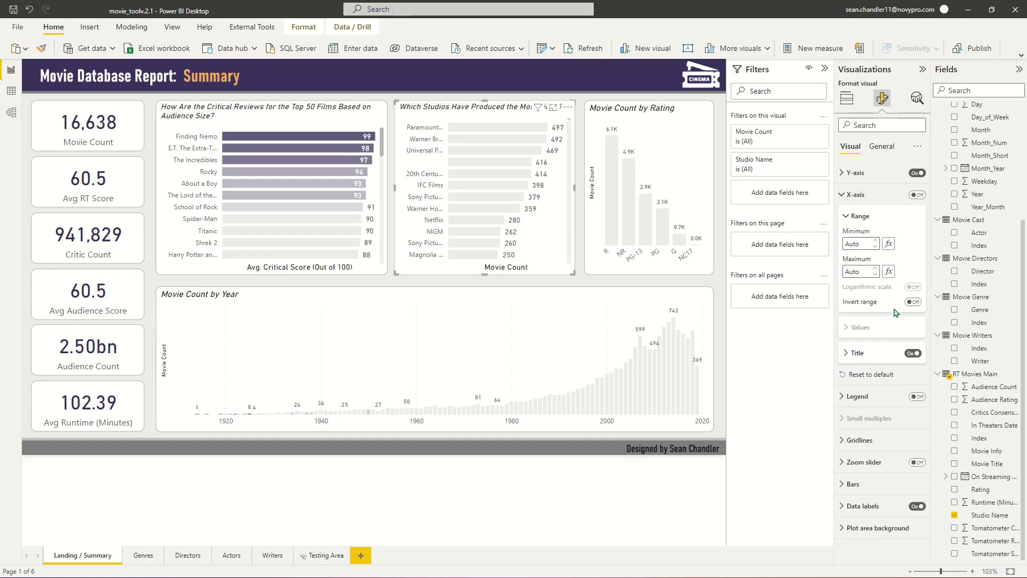
pyautogui.click(912, 354)
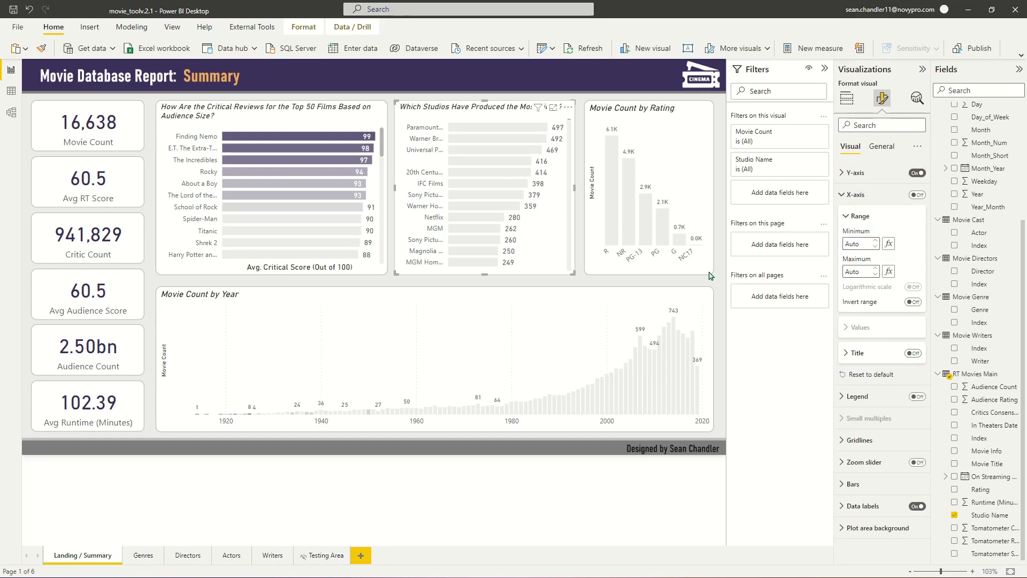
pyautogui.click(856, 195)
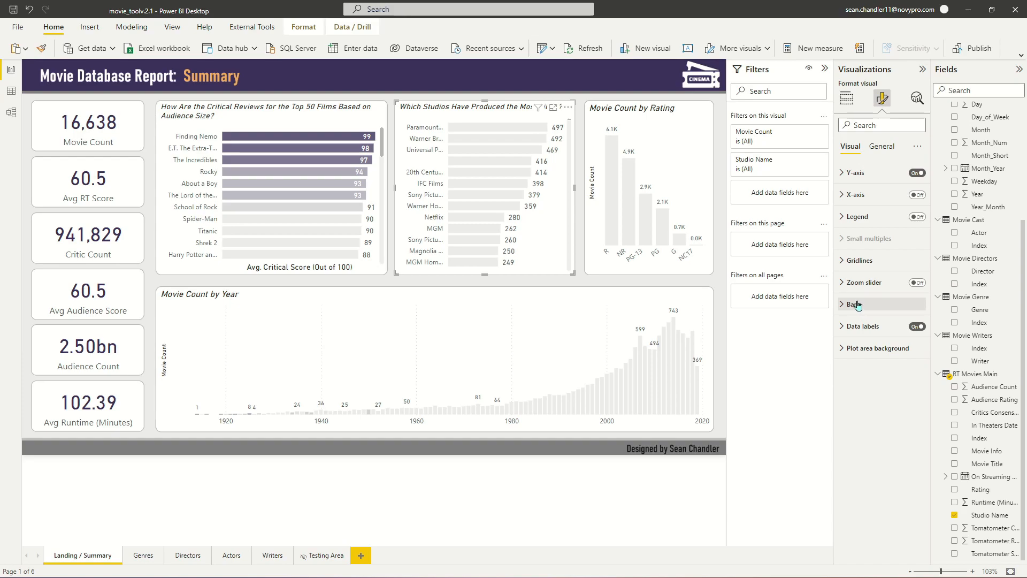
# Set the inner padding of the bars to 35 px in the studios chart and the critical reviews chart
pyautogui.click(854, 304)
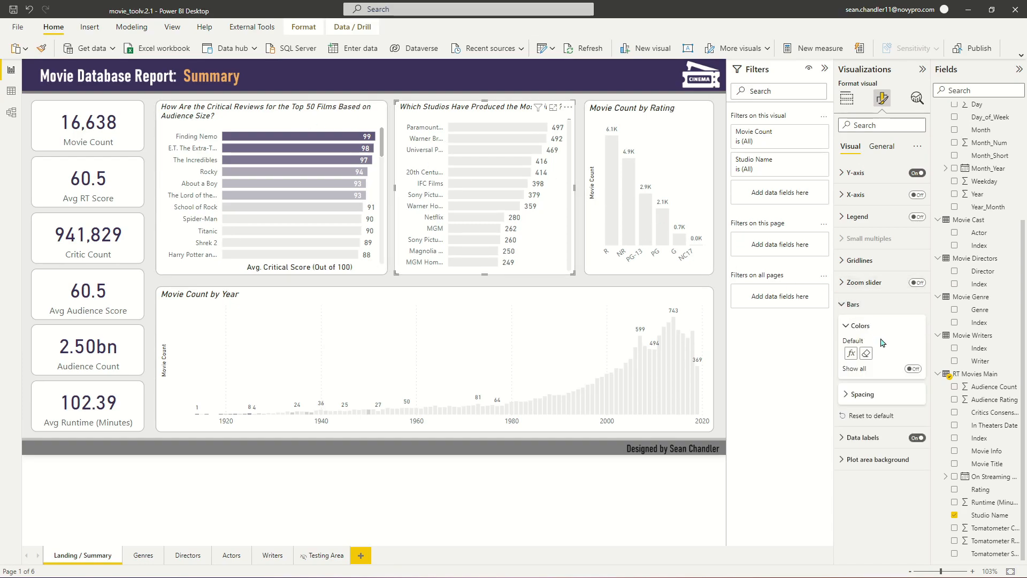
pyautogui.click(861, 396)
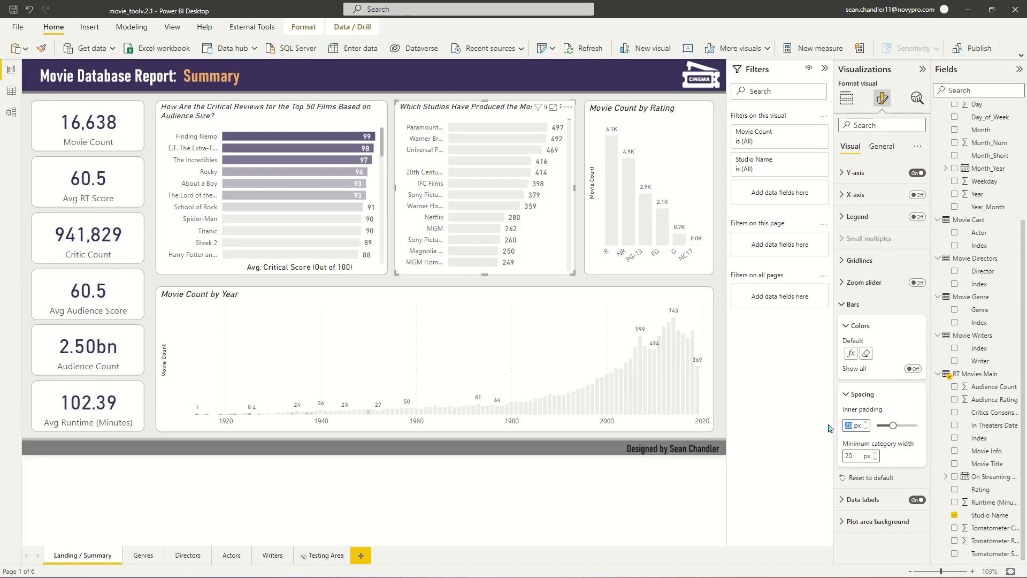
pyautogui.write('30')
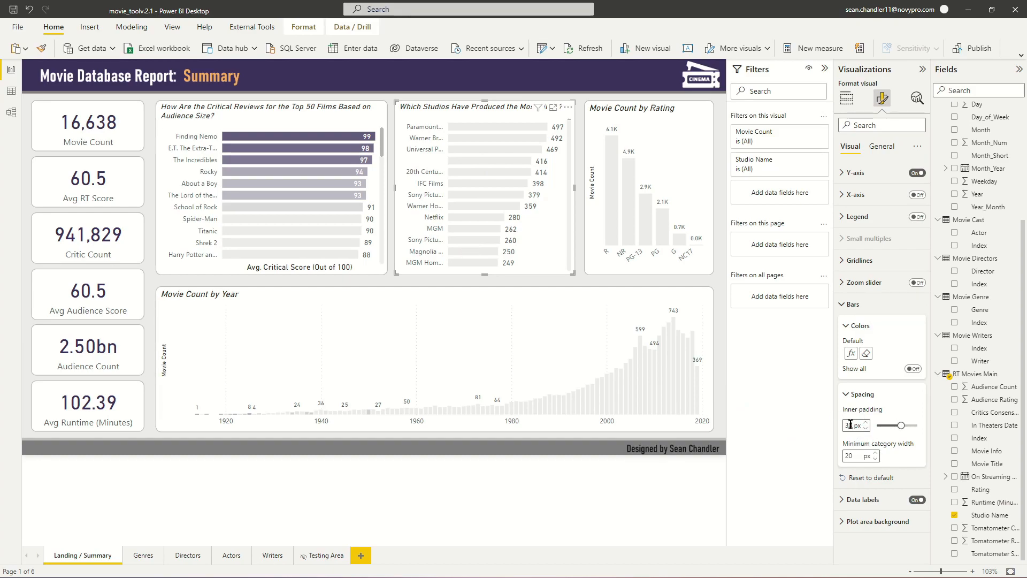
pyautogui.write('35')
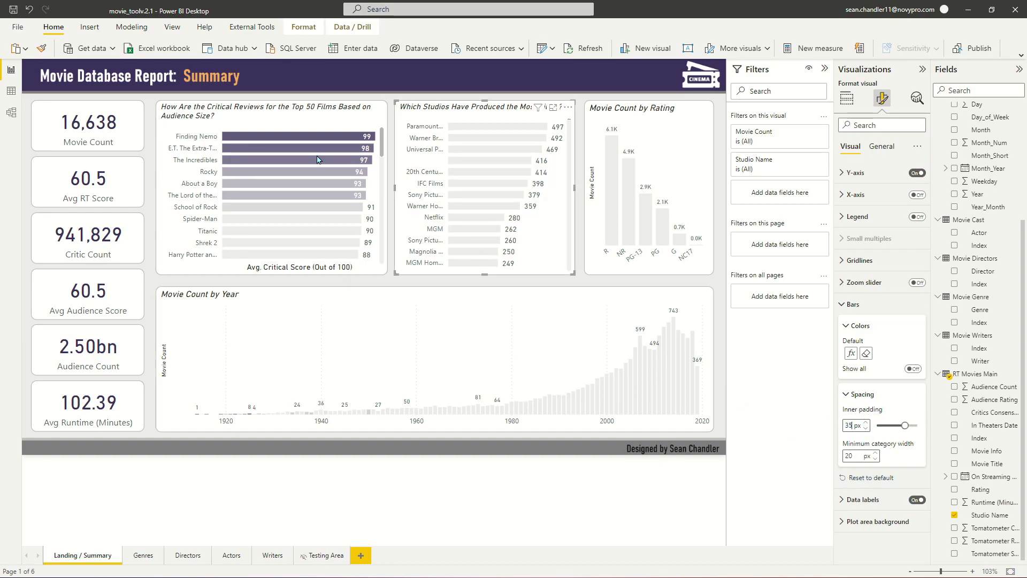
pyautogui.click(316, 116)
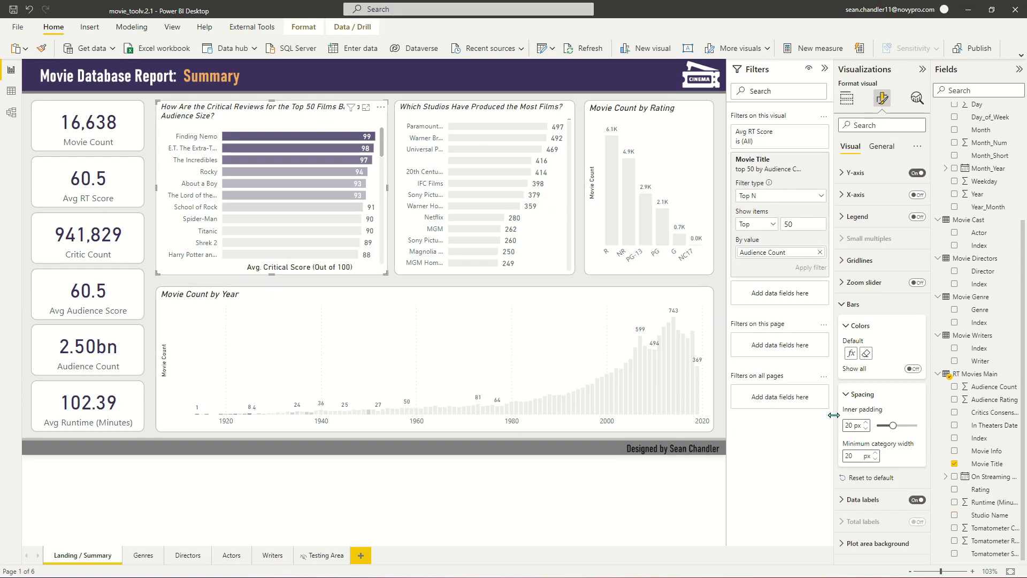
pyautogui.write('35')
pyautogui.click(443, 115)
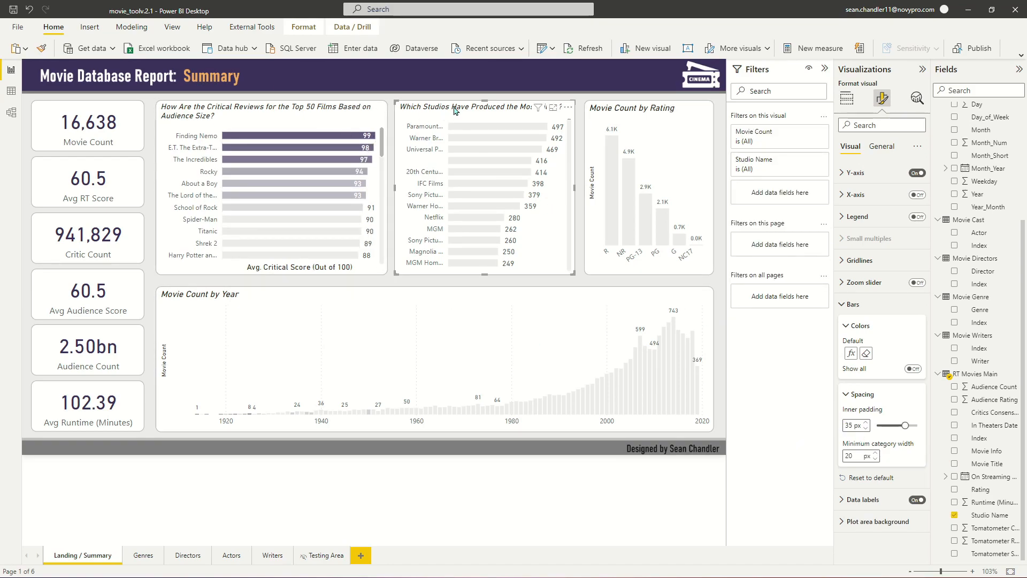
pyautogui.moveTo(457, 111); pyautogui.dragTo(606, 156)
pyautogui.hotkey('ctrl', 'z')
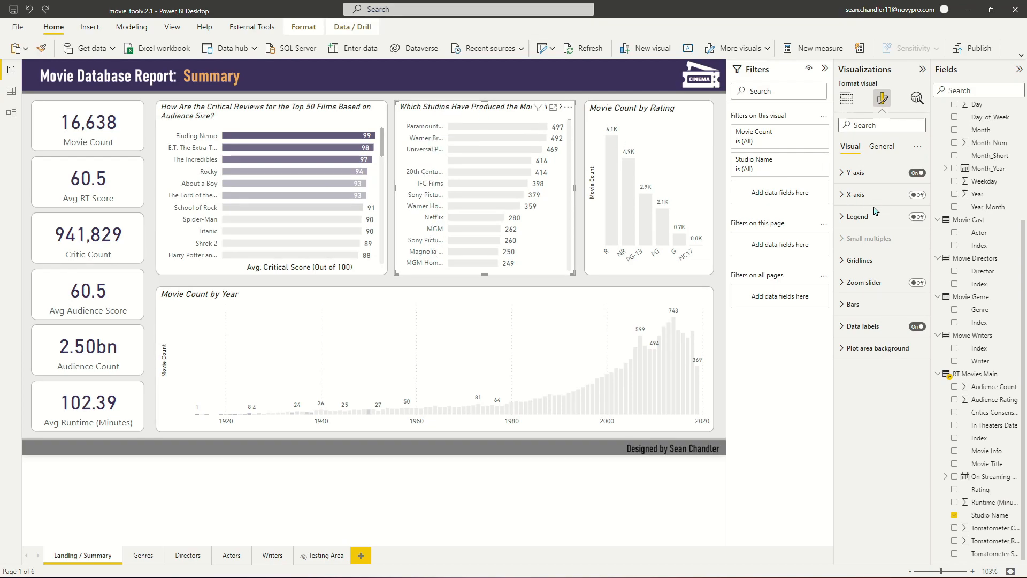
# Set the maximum area width of the studios chart's Y-axis values to 40%
pyautogui.click(853, 174)
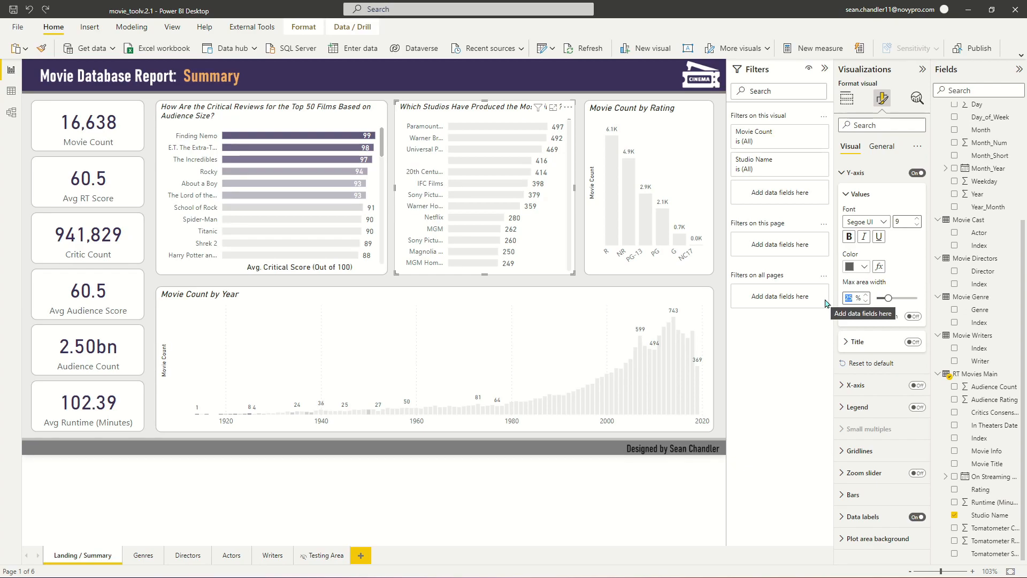
pyautogui.write('35')
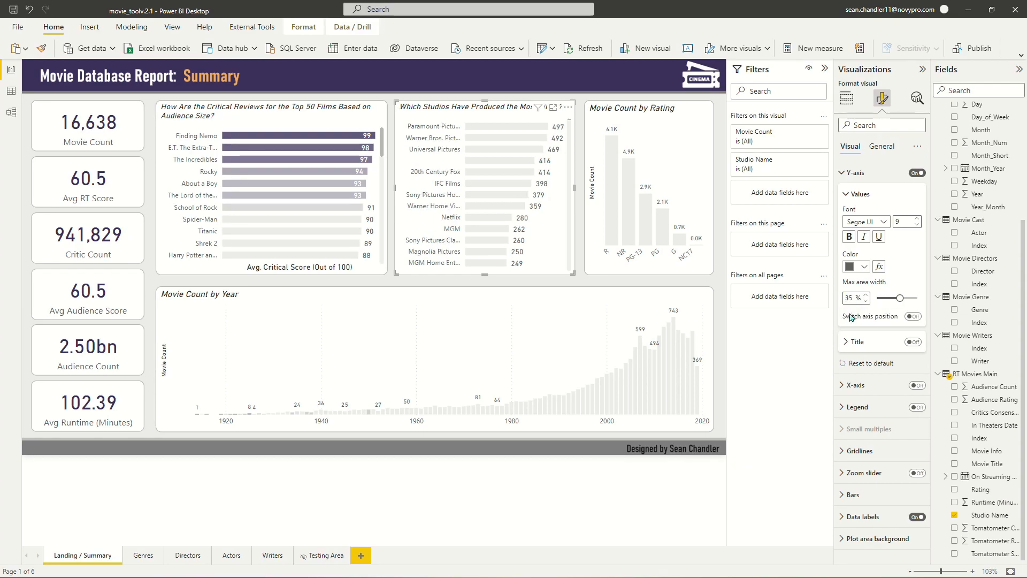
pyautogui.doubleClick(851, 298)
pyautogui.write('4')
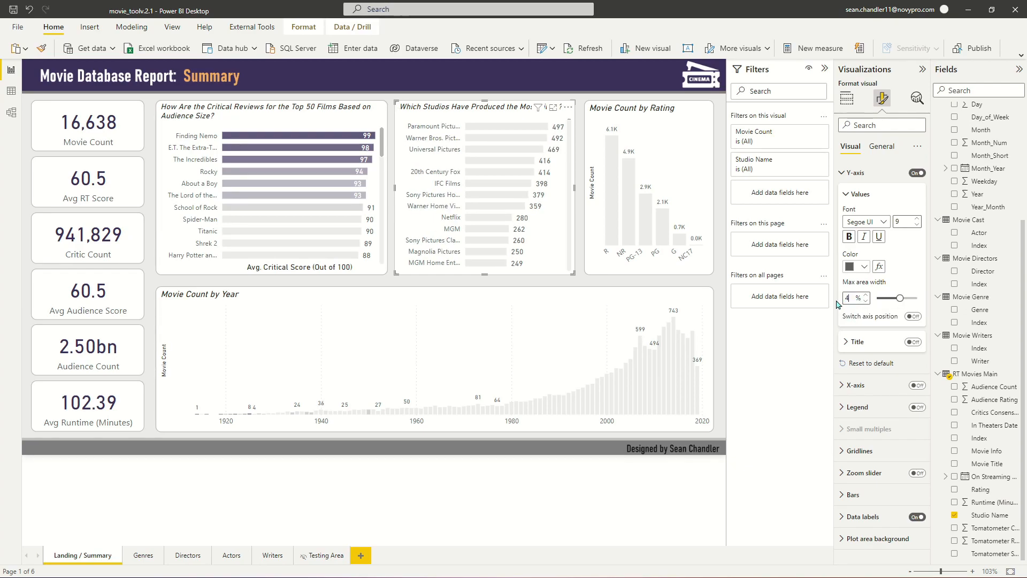
pyautogui.write('0')
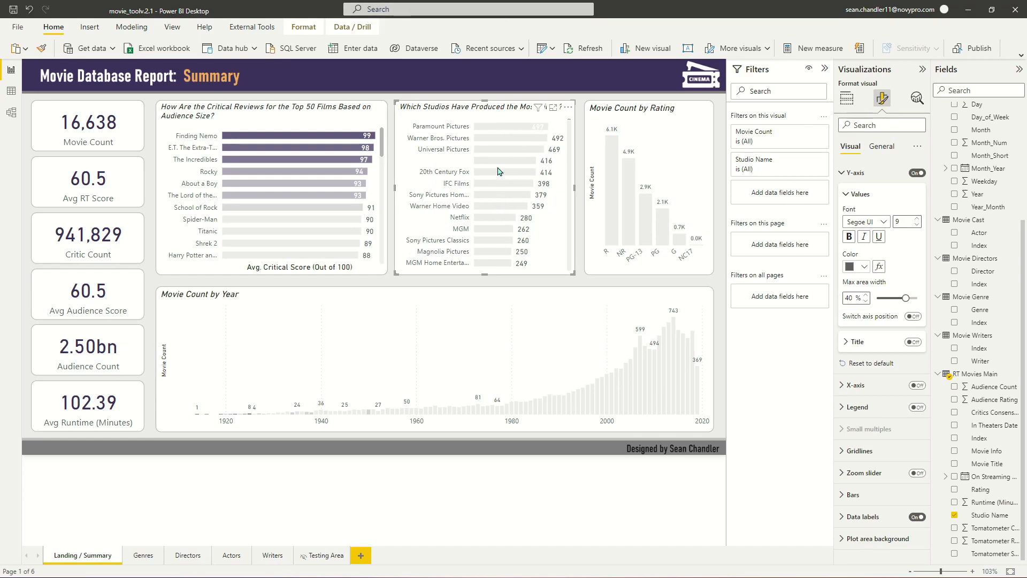
# Narrow the Movie Count by Rating chart to a width of about 210 and widen the studios chart toward it
pyautogui.click(608, 123)
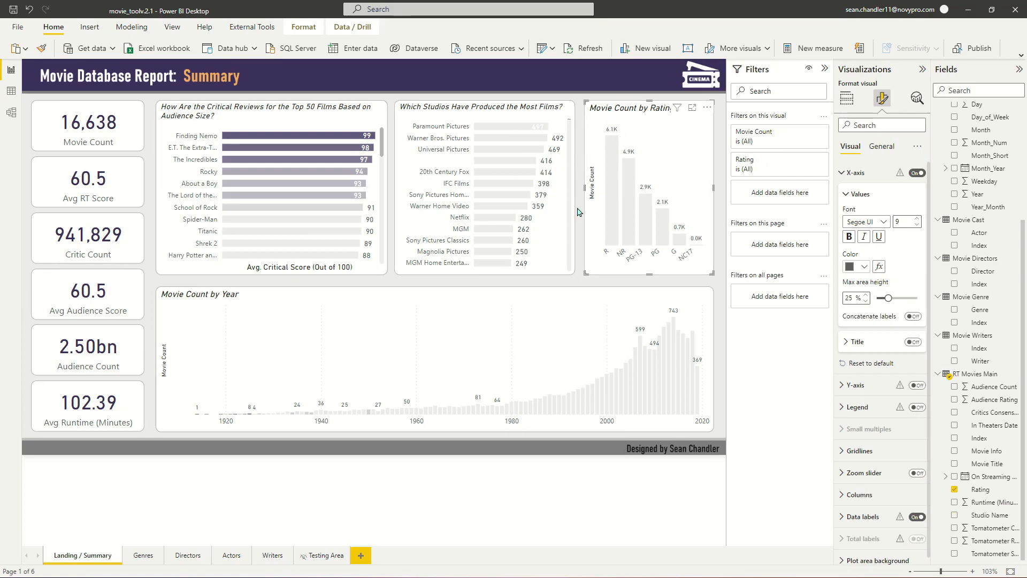
pyautogui.moveTo(585, 185)
pyautogui.mouseDown()
pyautogui.moveTo(600, 186)
pyautogui.moveTo(583, 192)
pyautogui.moveTo(591, 193)
pyautogui.mouseUp()
pyautogui.click(485, 101)
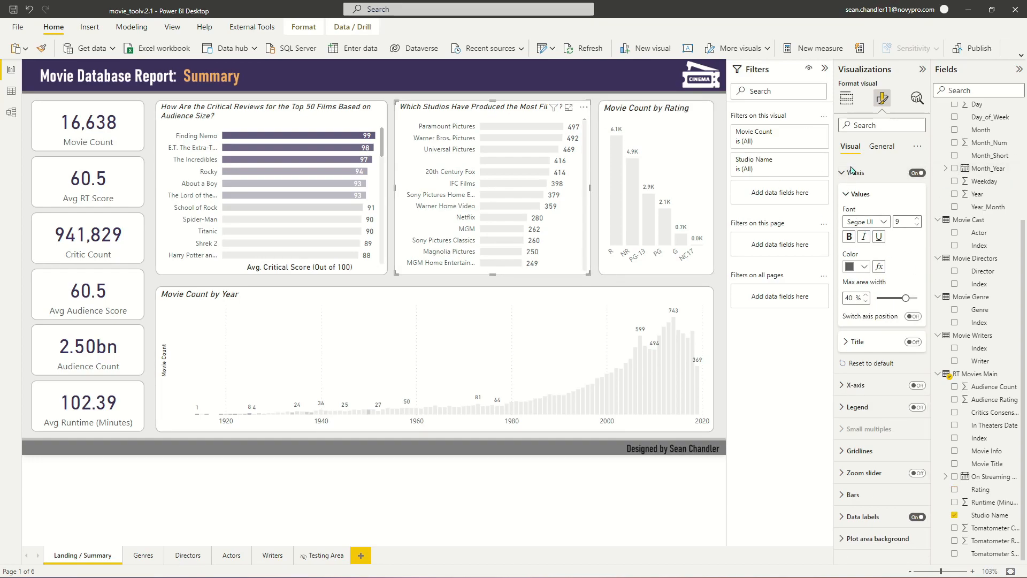
# Base the studios chart's bar color gradient on the Movie Count measure, with the center set to Middle value
pyautogui.click(854, 172)
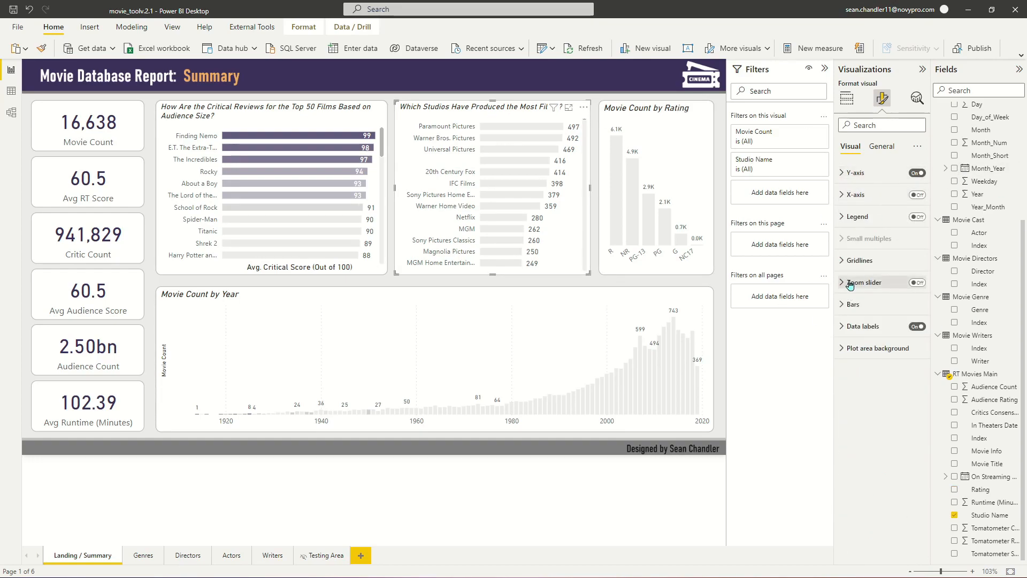
pyautogui.click(853, 305)
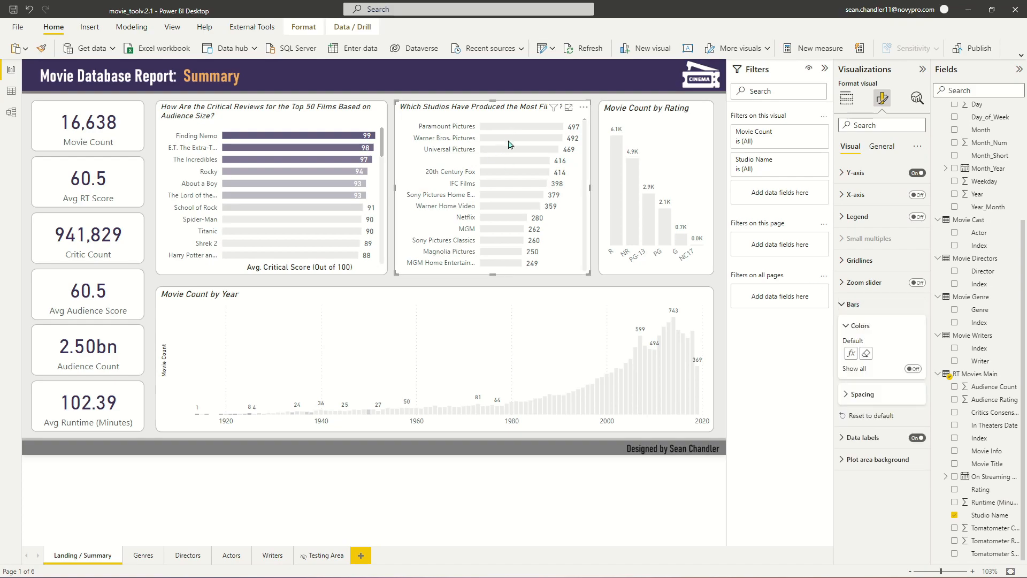
pyautogui.click(850, 353)
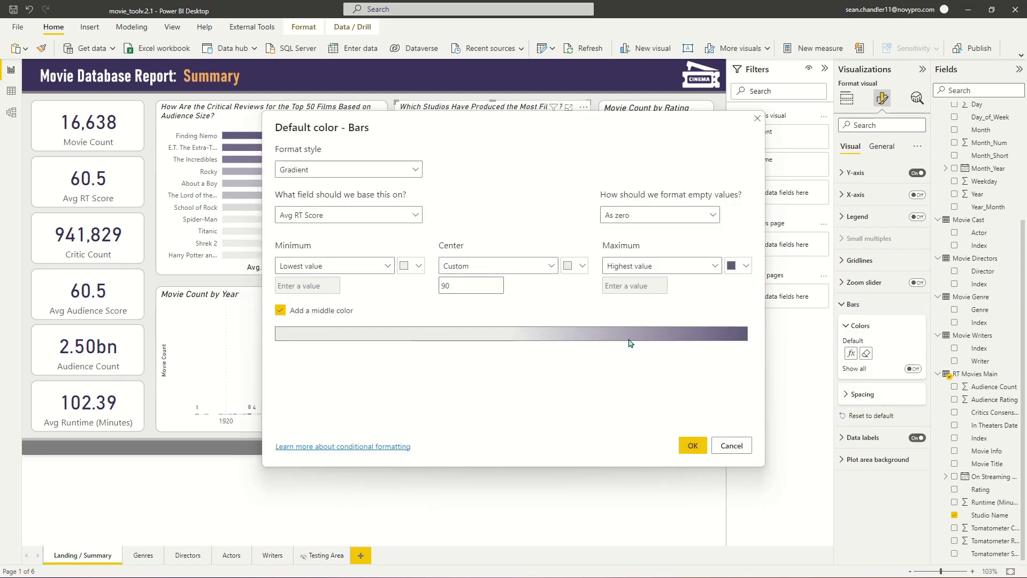
pyautogui.click(400, 215)
pyautogui.click(336, 253)
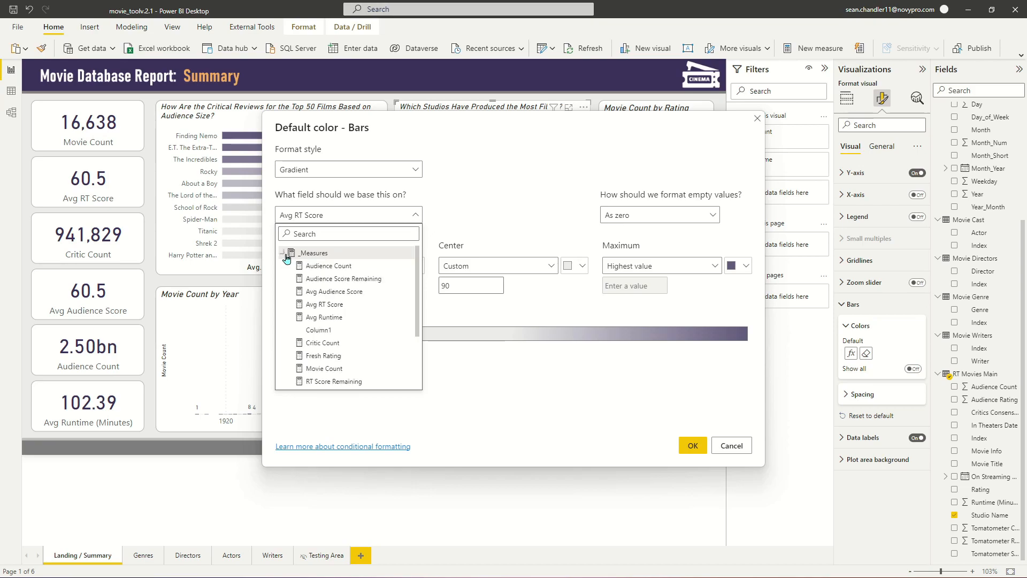
pyautogui.click(327, 369)
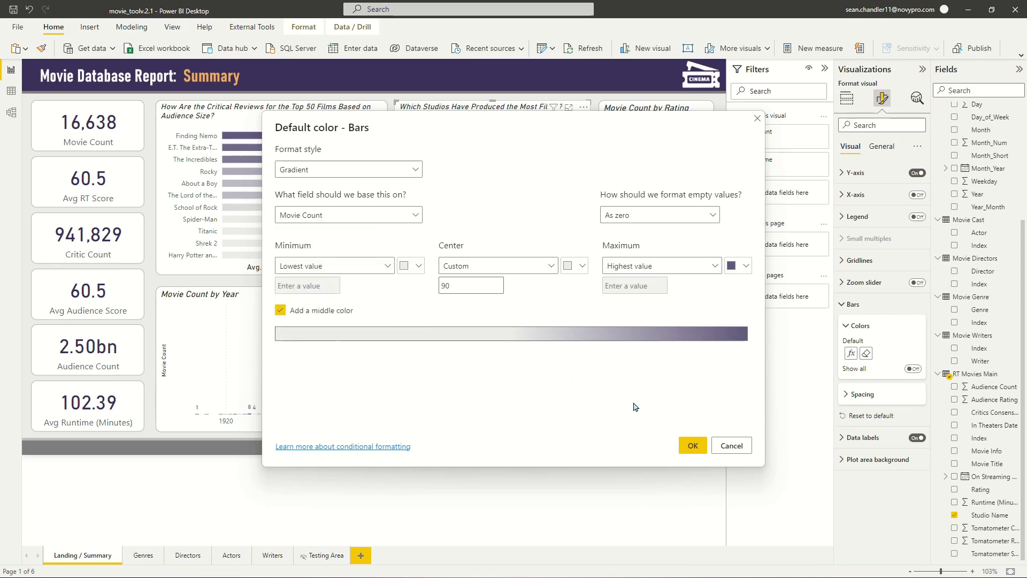
pyautogui.press('BackSpace')
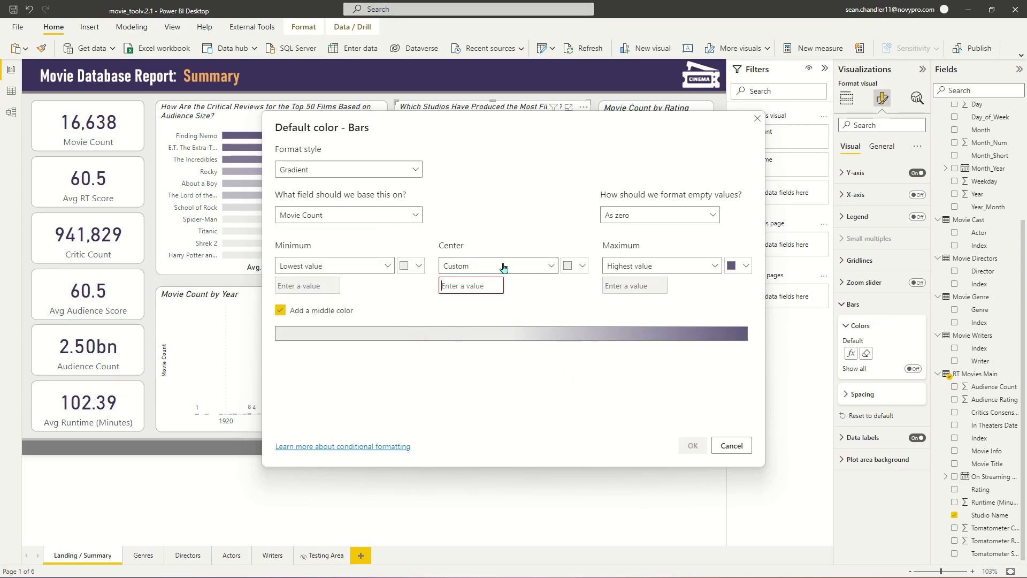
pyautogui.click(504, 267)
pyautogui.click(479, 289)
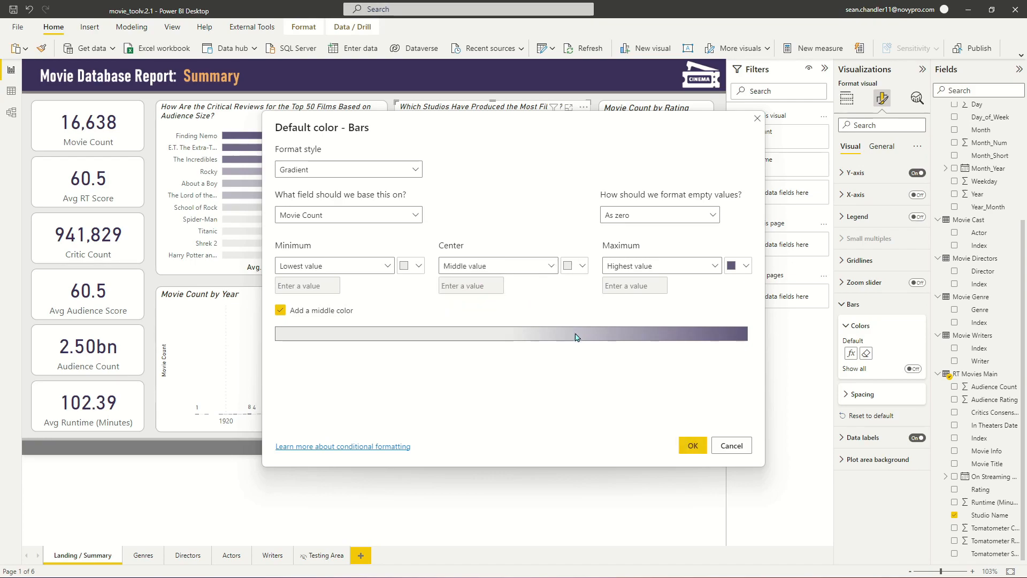
pyautogui.click(692, 451)
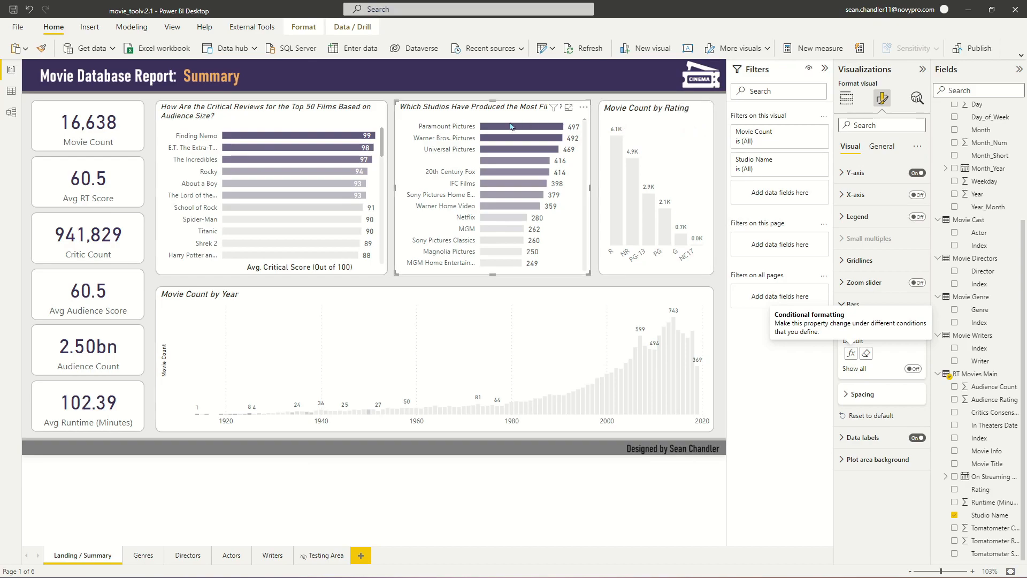
pyautogui.click(626, 111)
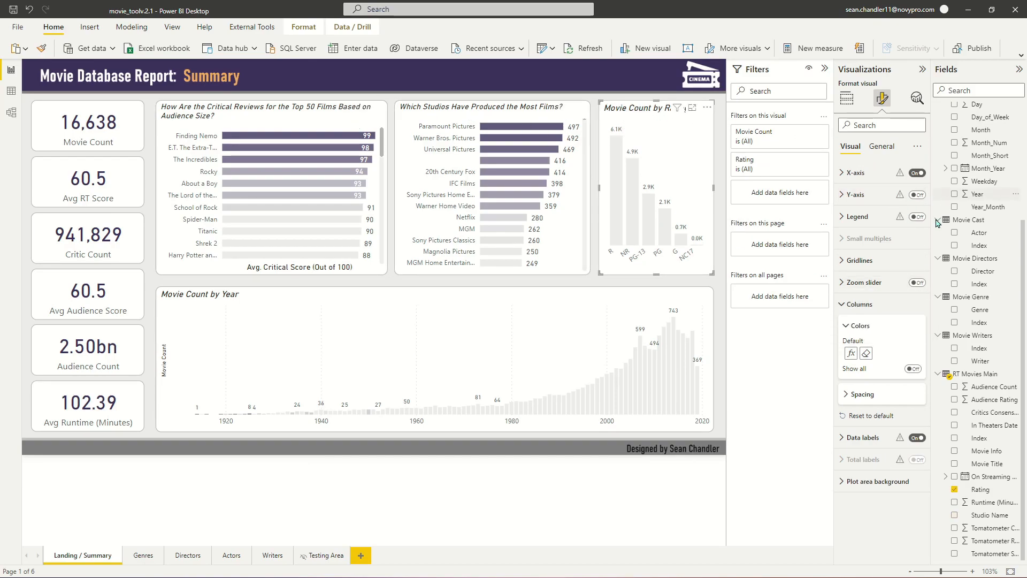
pyautogui.click(886, 149)
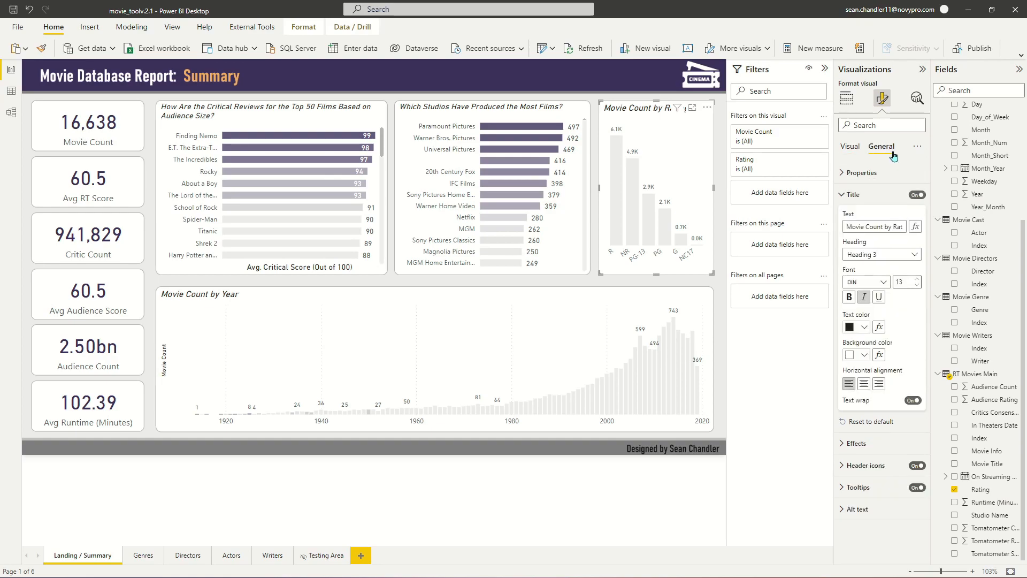
pyautogui.click(850, 146)
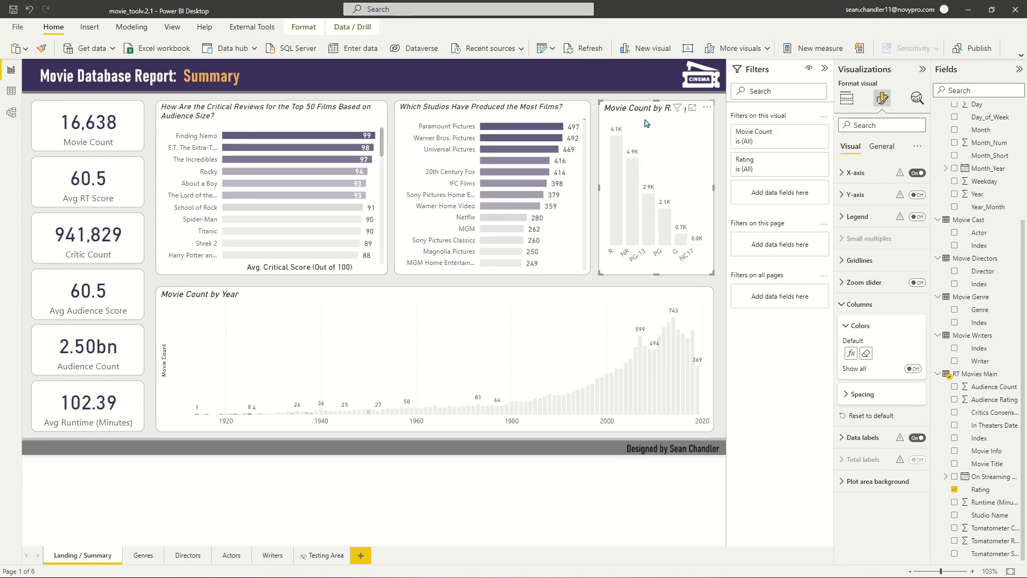
pyautogui.click(274, 117)
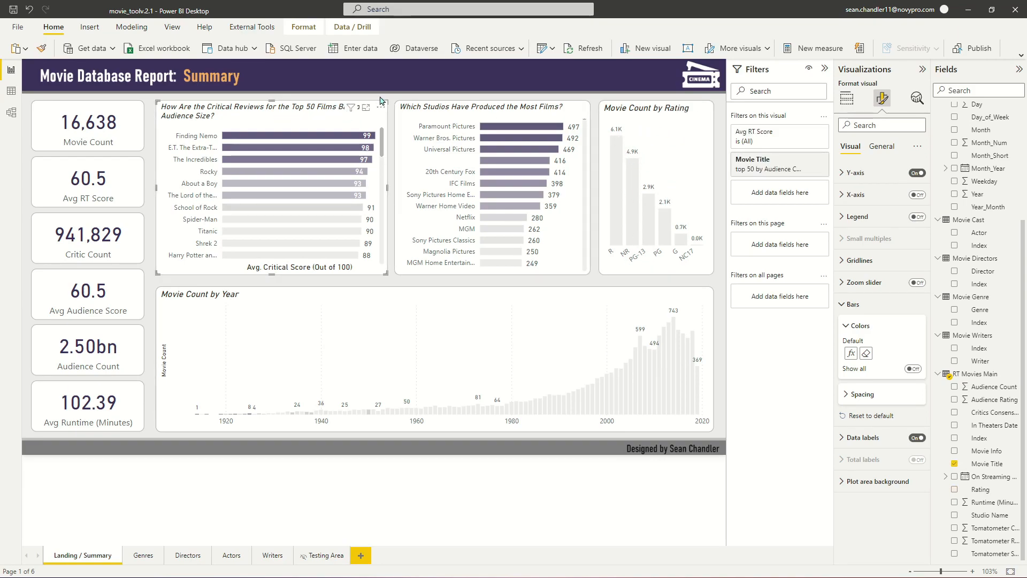
pyautogui.keyDown('ctrl'); pyautogui.click(434, 115); pyautogui.keyUp('ctrl')
pyautogui.keyDown('ctrl'); pyautogui.click(628, 109); pyautogui.keyUp('ctrl')
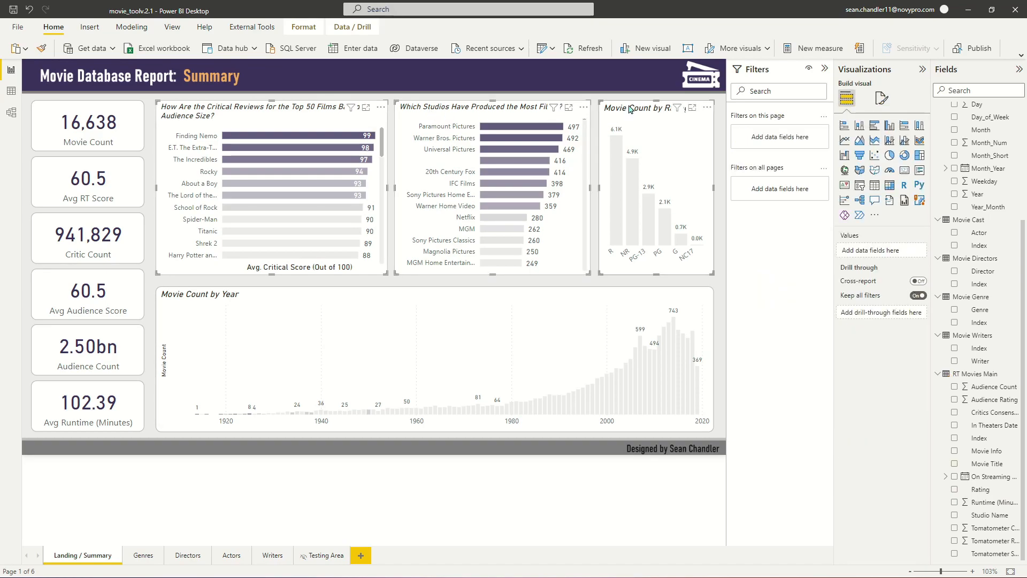
pyautogui.click(882, 98)
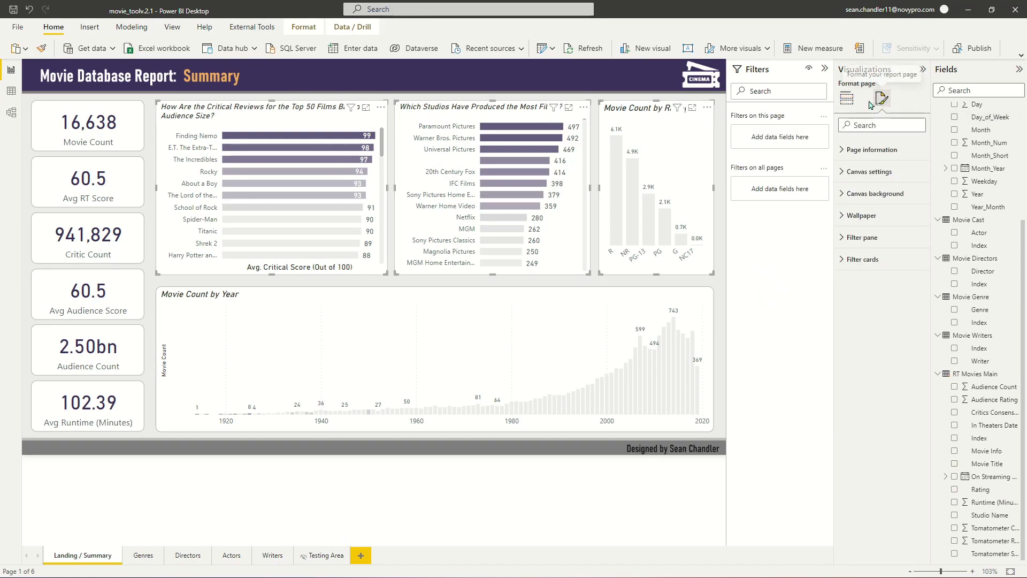
# Turn off the Responsive option for the Movie Count by Rating chart
pyautogui.click(884, 147)
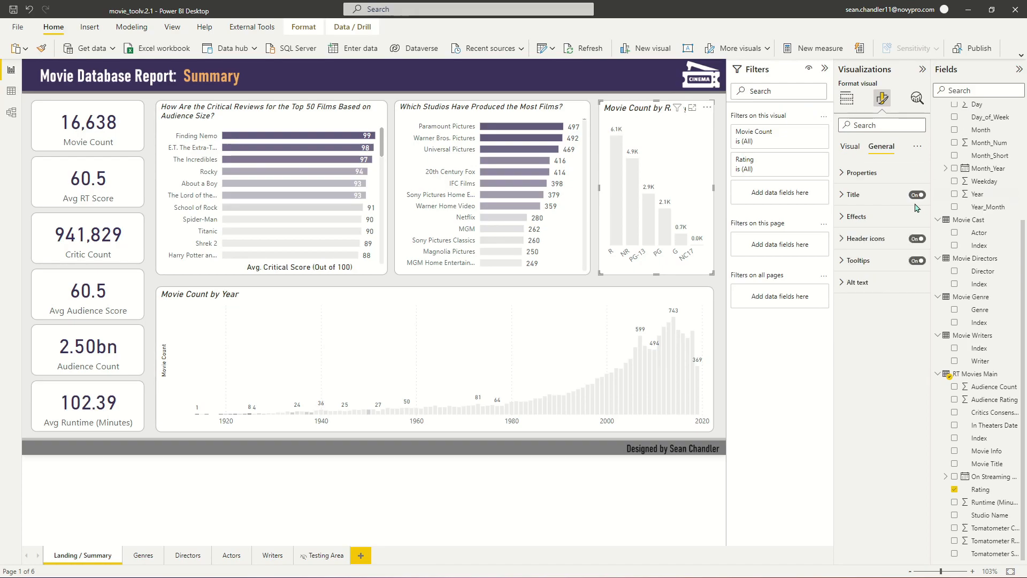
pyautogui.click(868, 173)
pyautogui.click(878, 317)
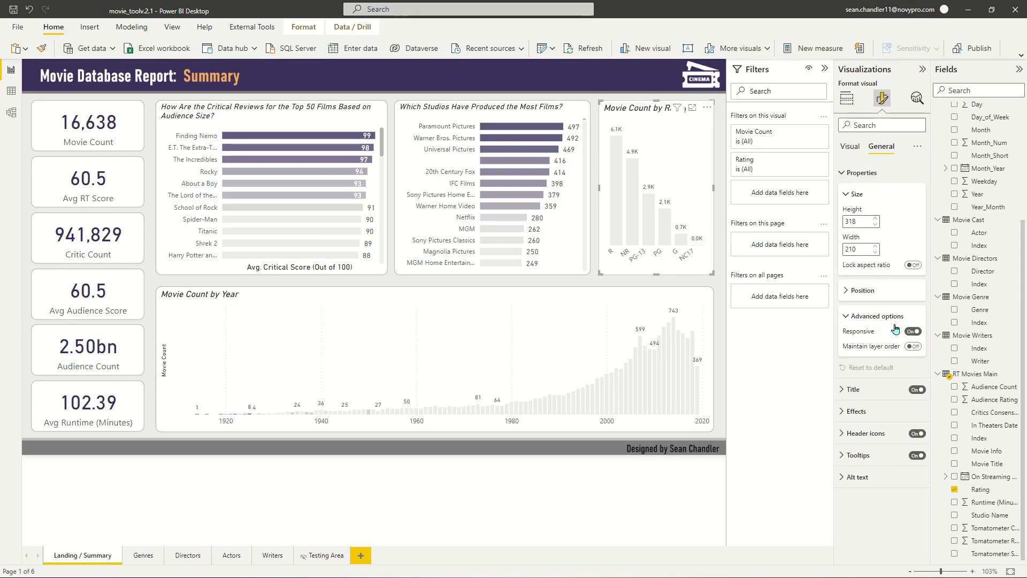
pyautogui.click(913, 331)
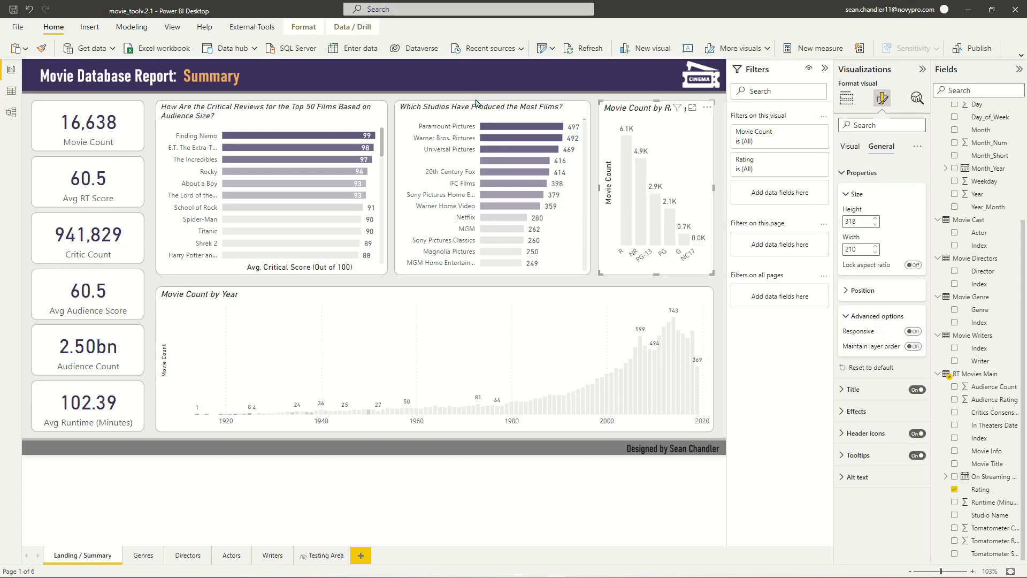
# Turn off the Responsive option for the Movie Count by Year chart
pyautogui.click(418, 188)
pyautogui.click(345, 124)
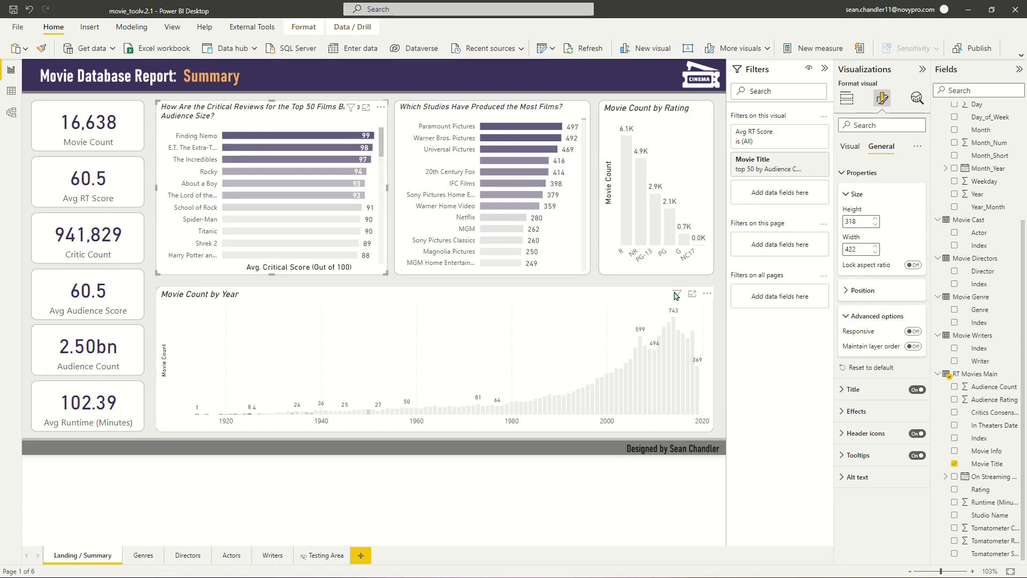
pyautogui.click(621, 294)
pyautogui.click(913, 331)
pyautogui.click(869, 320)
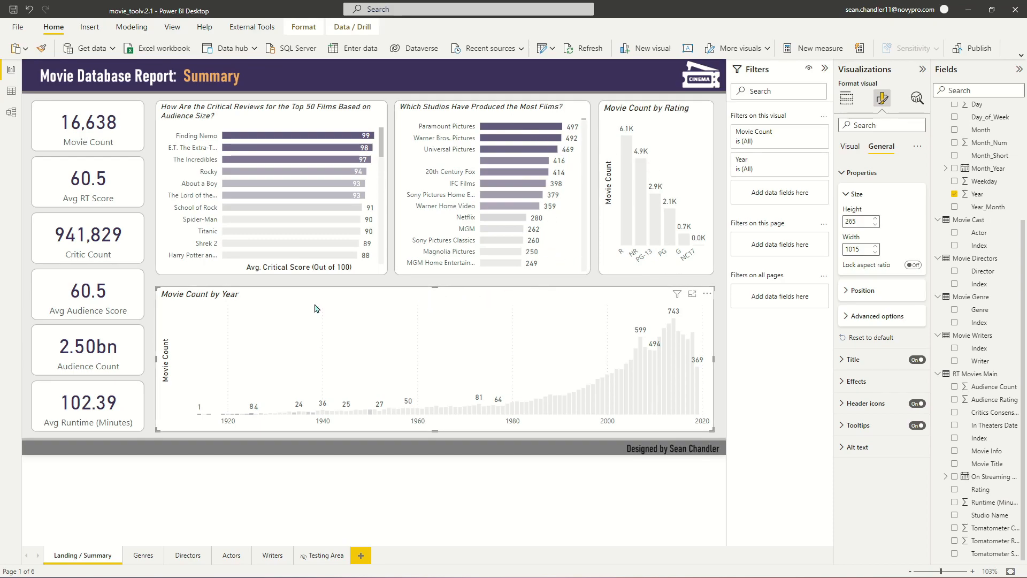
# Remove the Y-axis title from the Movie Count by Rating chart
pyautogui.click(648, 114)
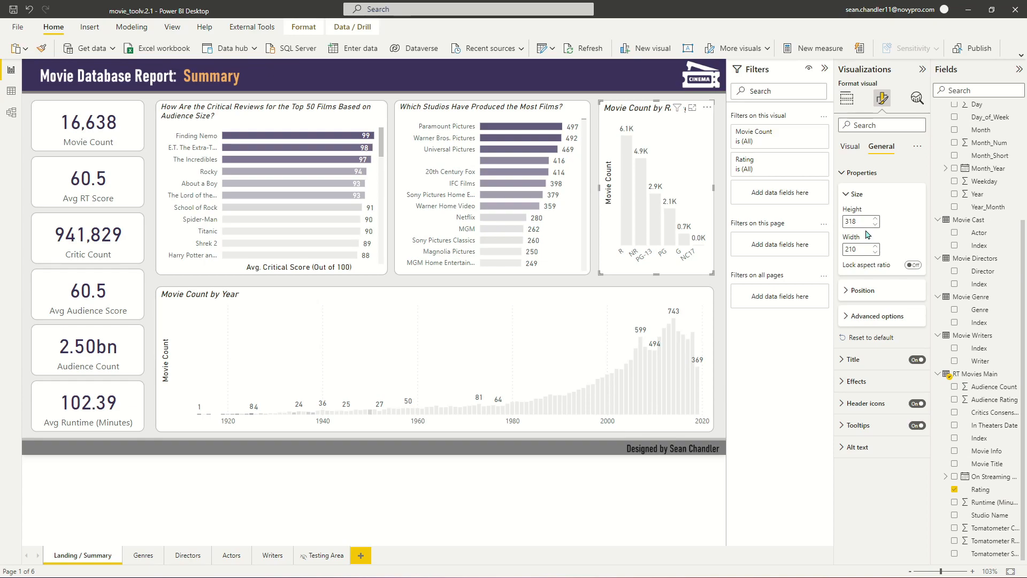
pyautogui.click(849, 150)
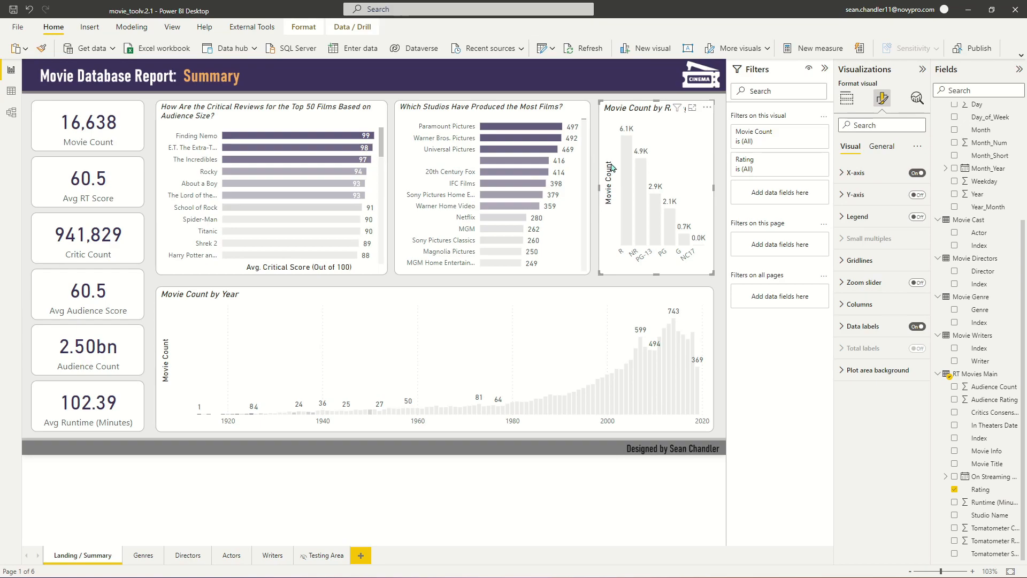
pyautogui.click(858, 194)
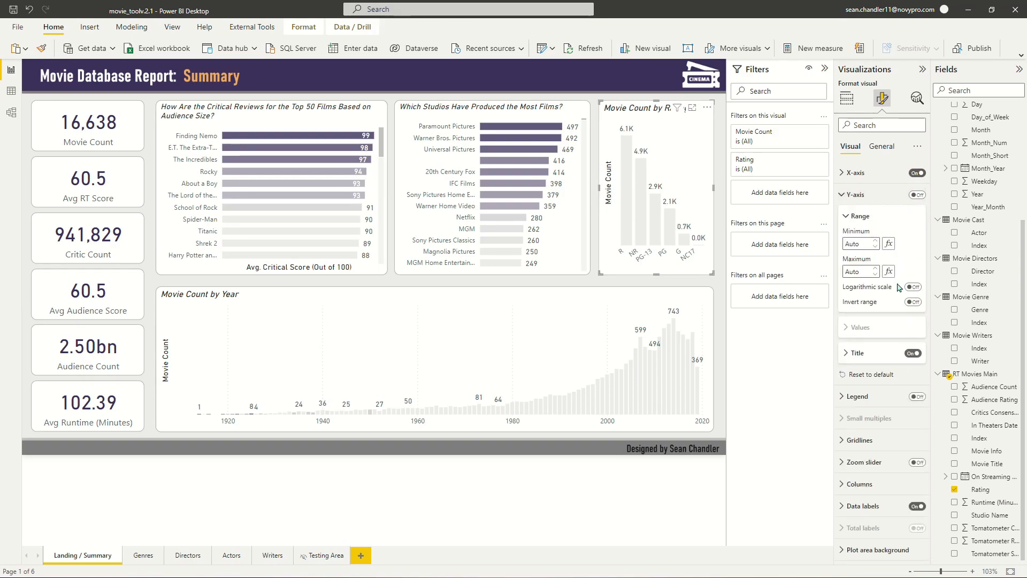
pyautogui.click(912, 353)
pyautogui.click(856, 195)
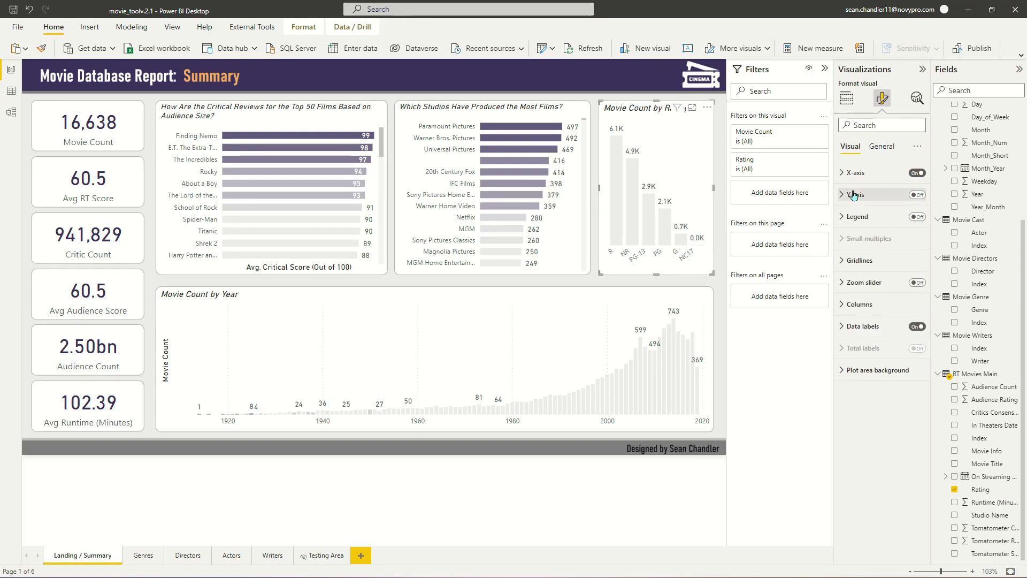
# Base the column color gradient of the Movie Count by Rating chart on the Movie Count measure
pyautogui.click(863, 304)
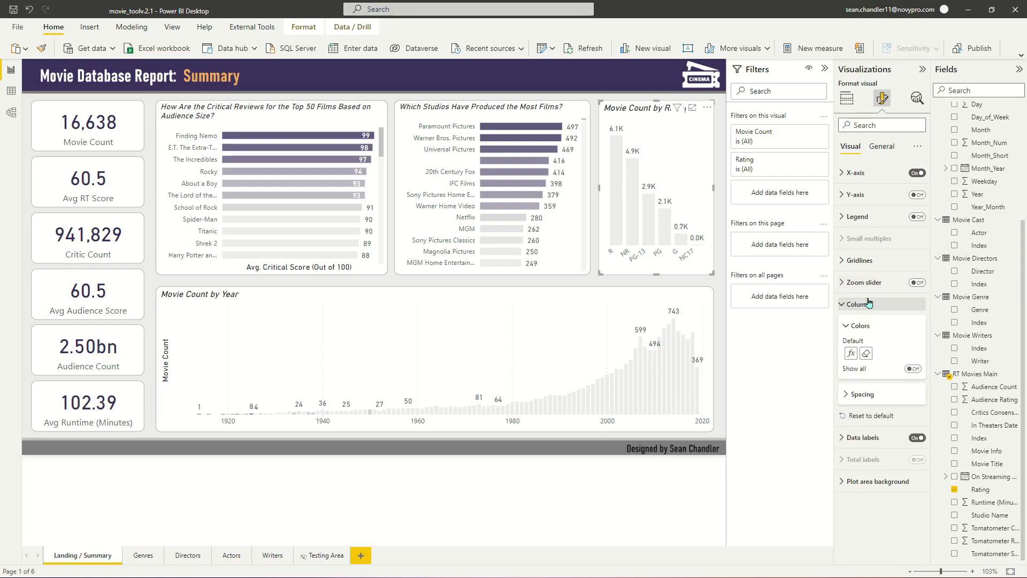
pyautogui.click(851, 354)
pyautogui.click(331, 215)
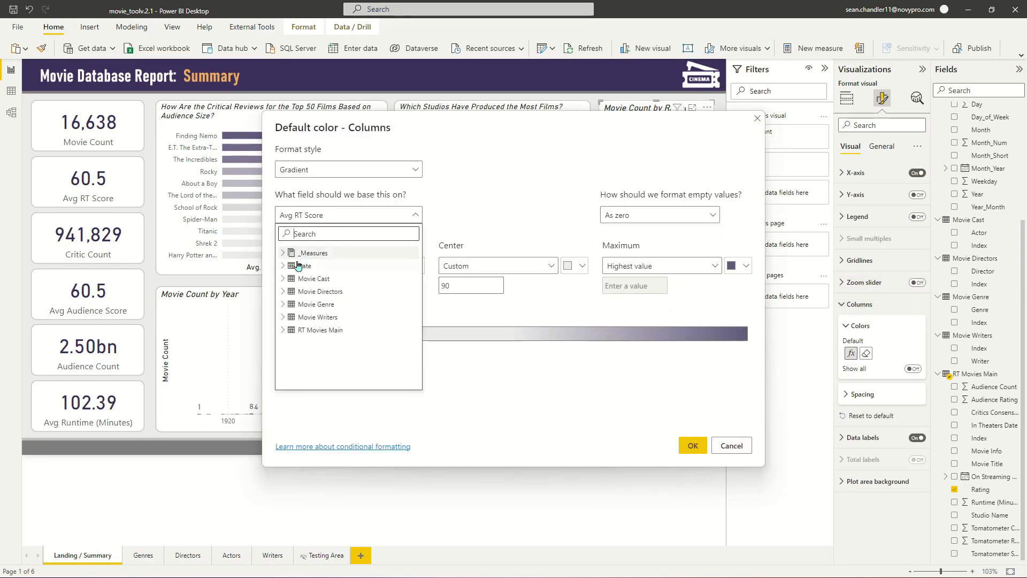
pyautogui.click(293, 254)
pyautogui.click(324, 369)
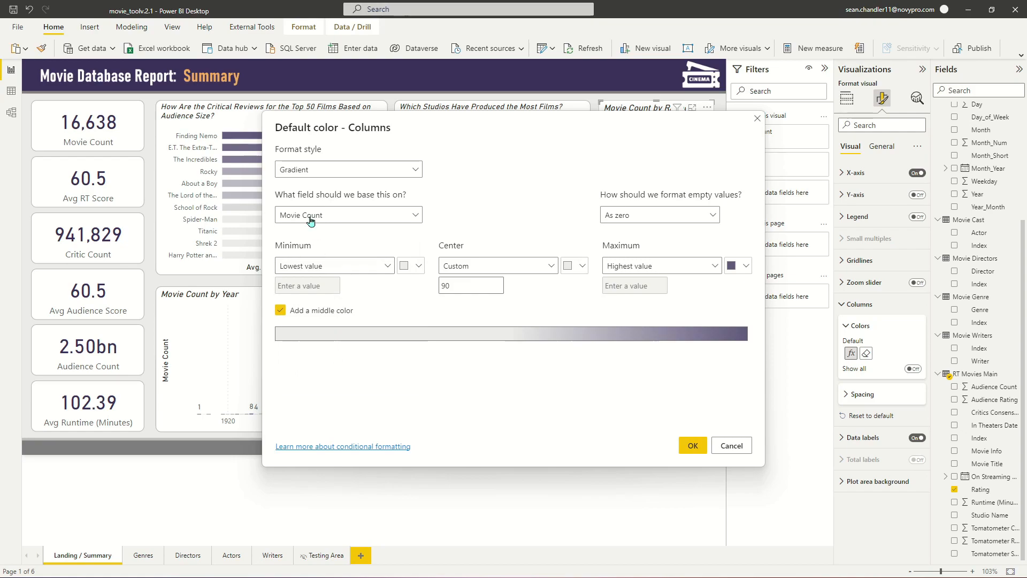
pyautogui.click(693, 444)
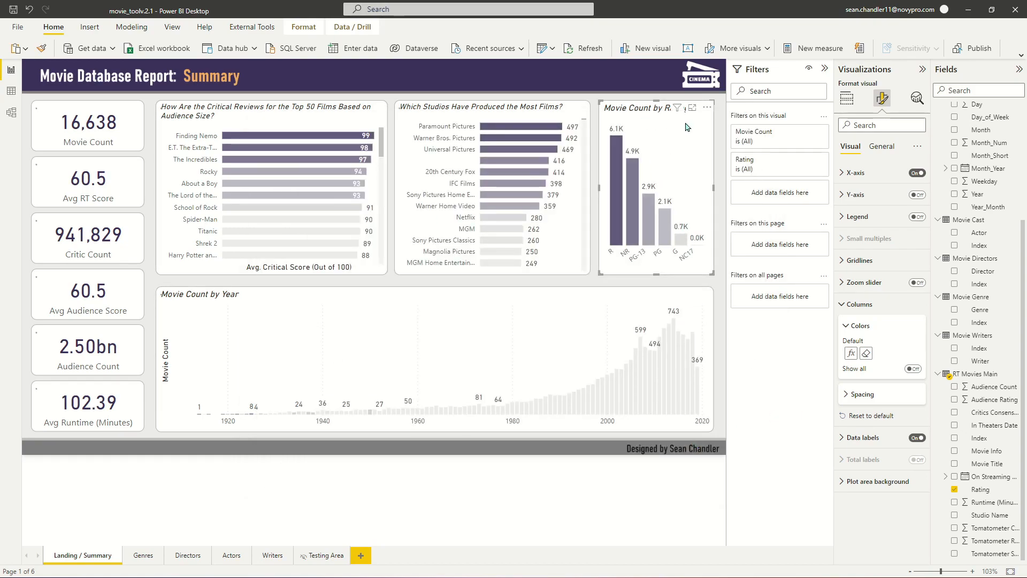
# Change the rating chart's title to "How many films are in the data by rating?"
pyautogui.click(882, 146)
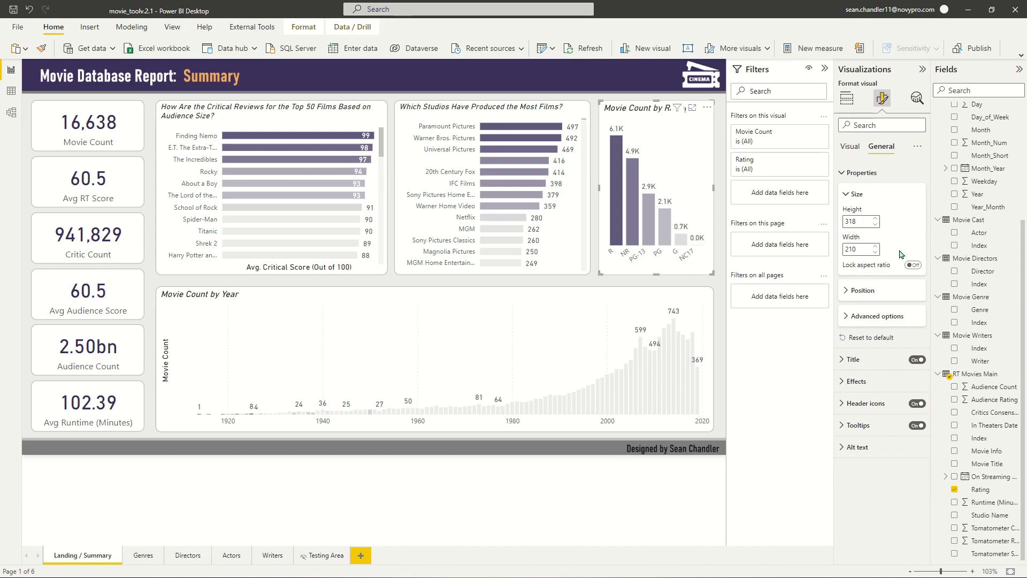
pyautogui.click(869, 360)
pyautogui.hotkey('ctrl', 'a')
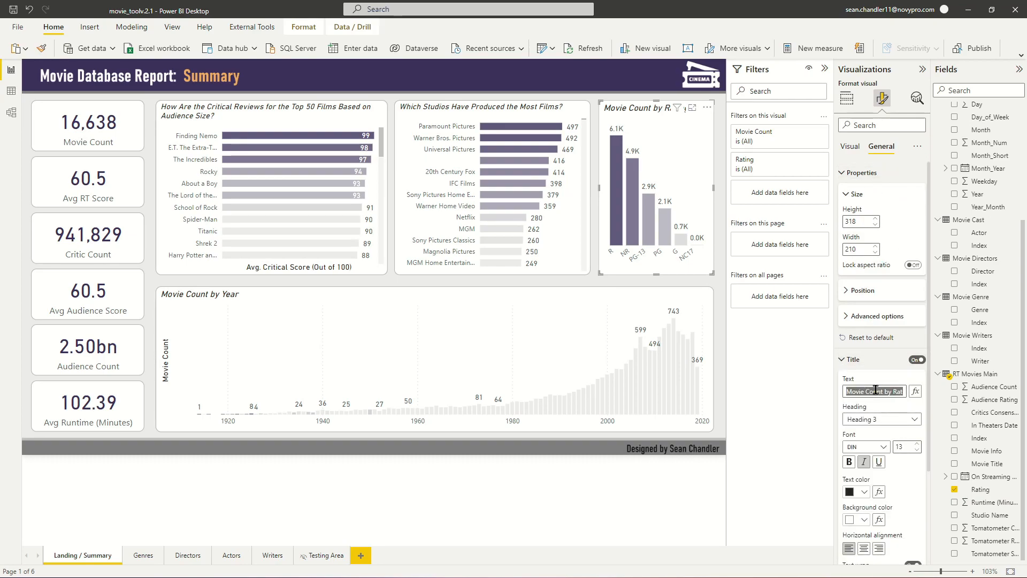
pyautogui.write('H')
pyautogui.write('ow many films')
pyautogui.write(' are in th')
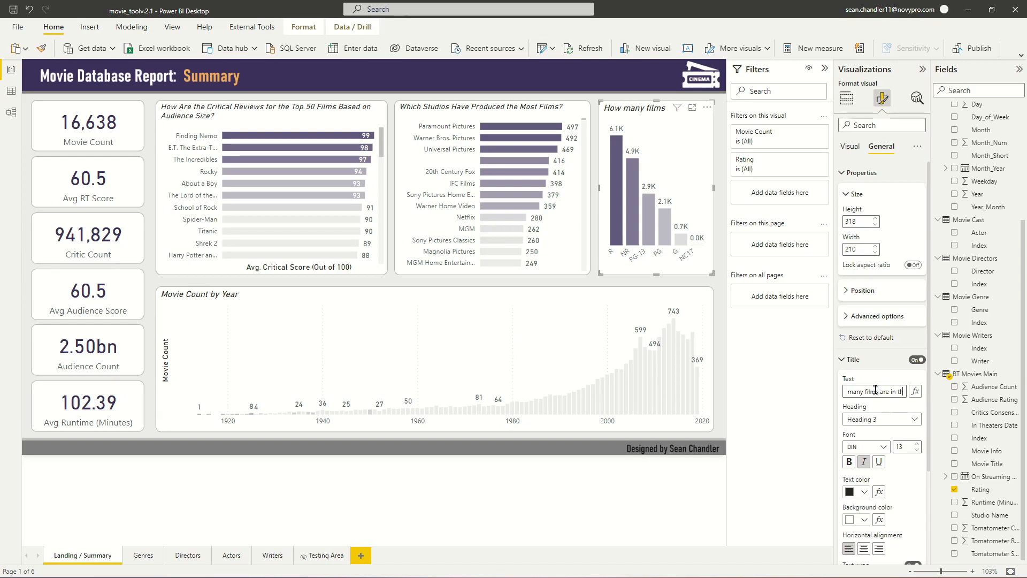
pyautogui.write('e data by ra')
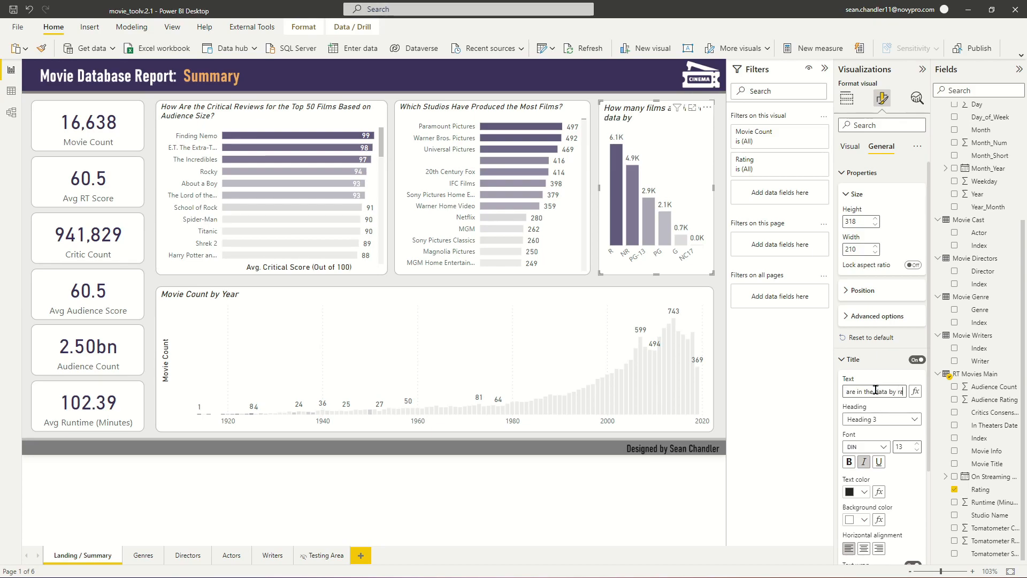
pyautogui.write('ting?')
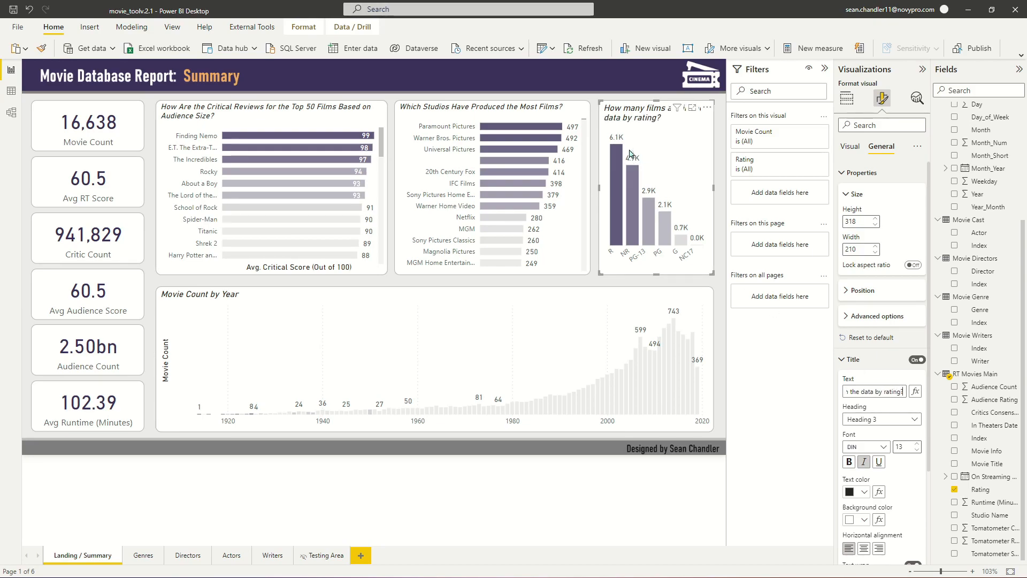
pyautogui.moveTo(613, 158)
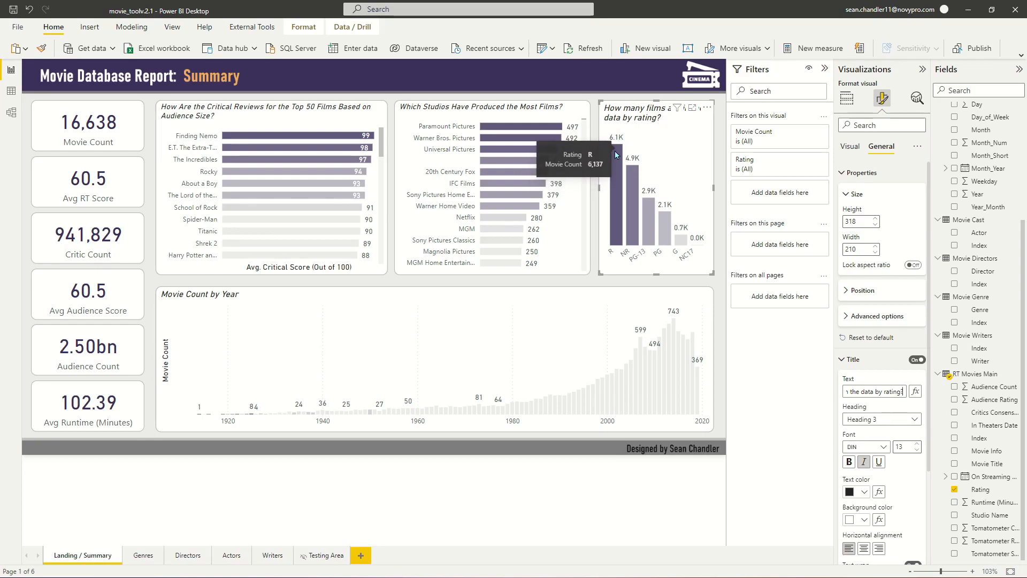
pyautogui.moveTo(632, 188)
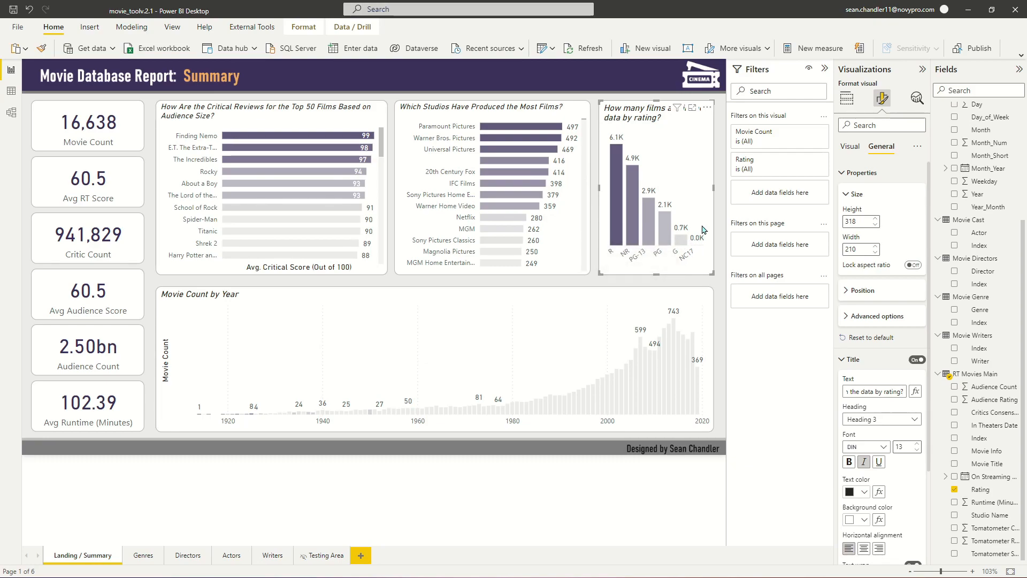
pyautogui.click(719, 269)
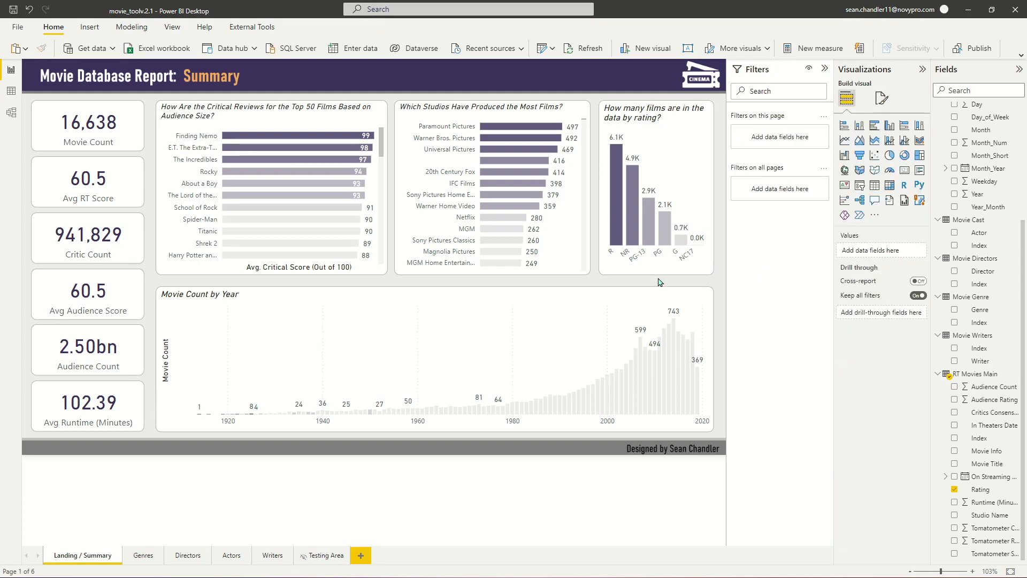
# Extend the Movie Count by Year chart slightly upward and turn off its data labels
pyautogui.click(495, 299)
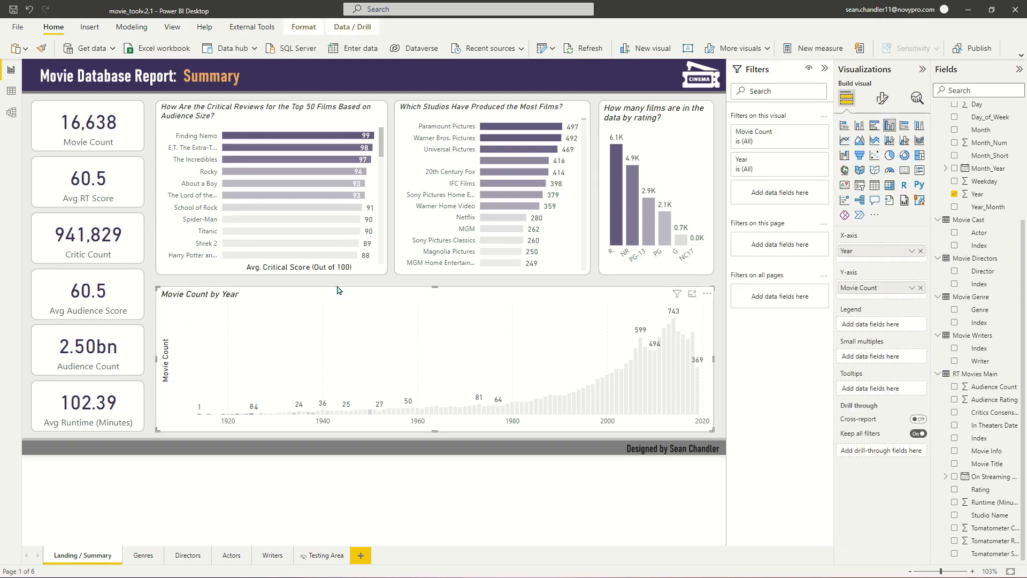
pyautogui.moveTo(434, 289); pyautogui.dragTo(434, 286)
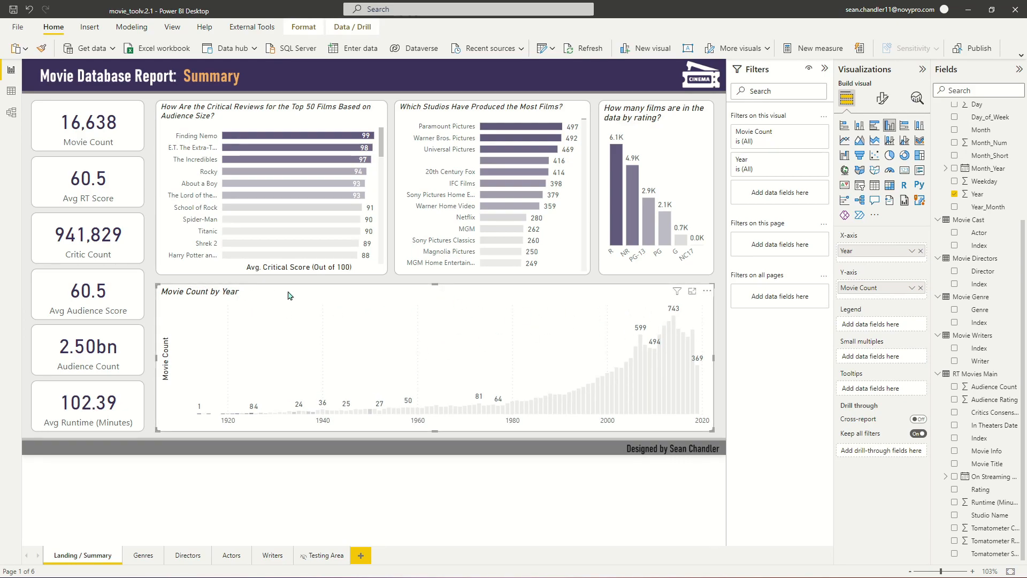
pyautogui.click(883, 98)
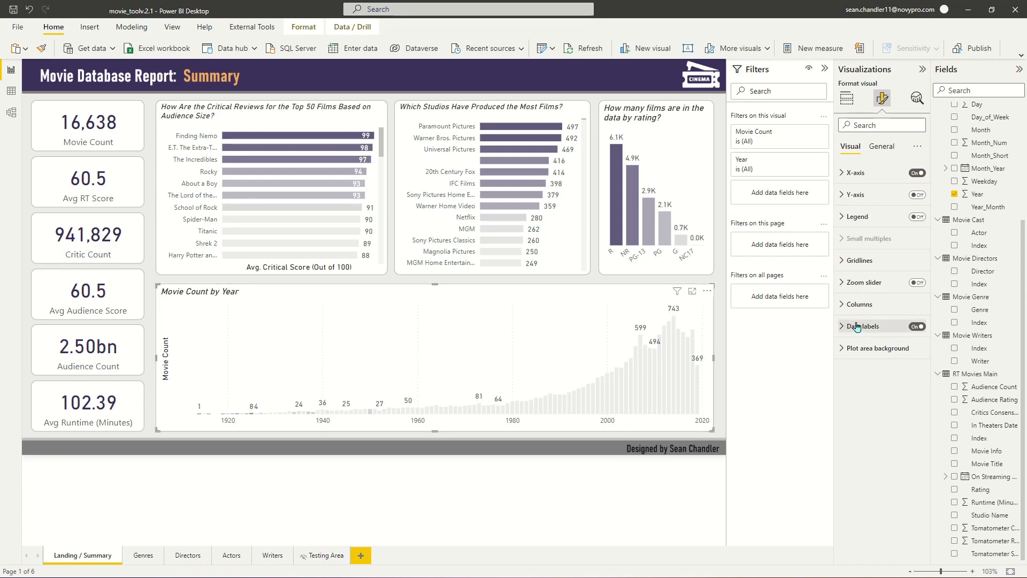
pyautogui.click(918, 326)
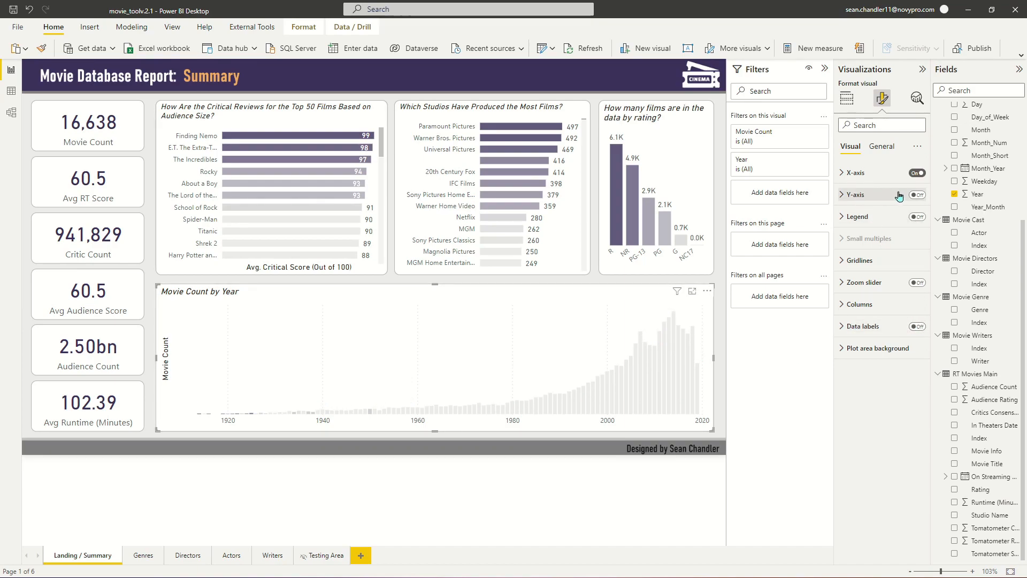
# Turn on the Y-axis of the Movie Count by Year chart
pyautogui.click(917, 195)
pyautogui.click(854, 194)
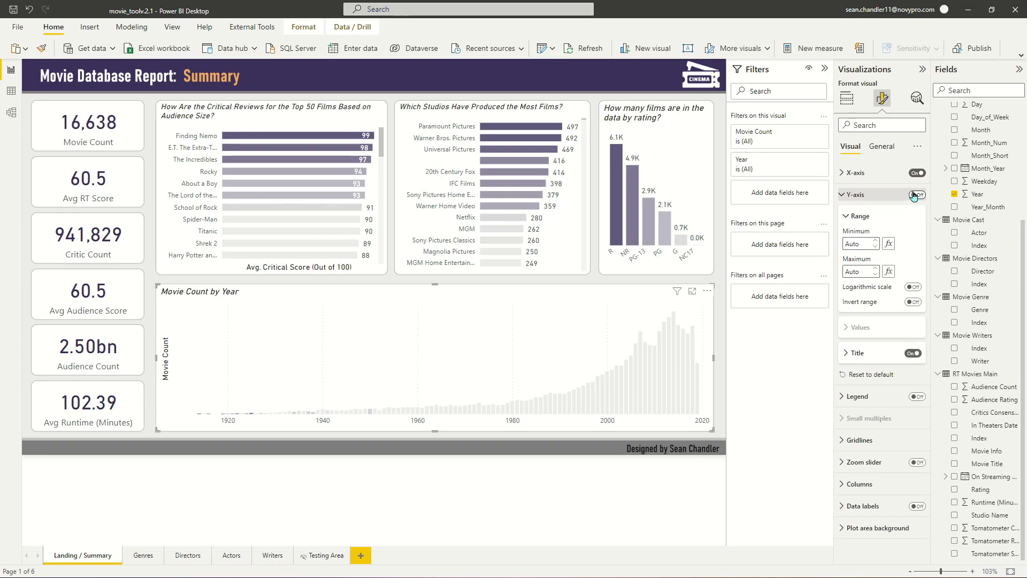
pyautogui.click(853, 196)
pyautogui.click(849, 196)
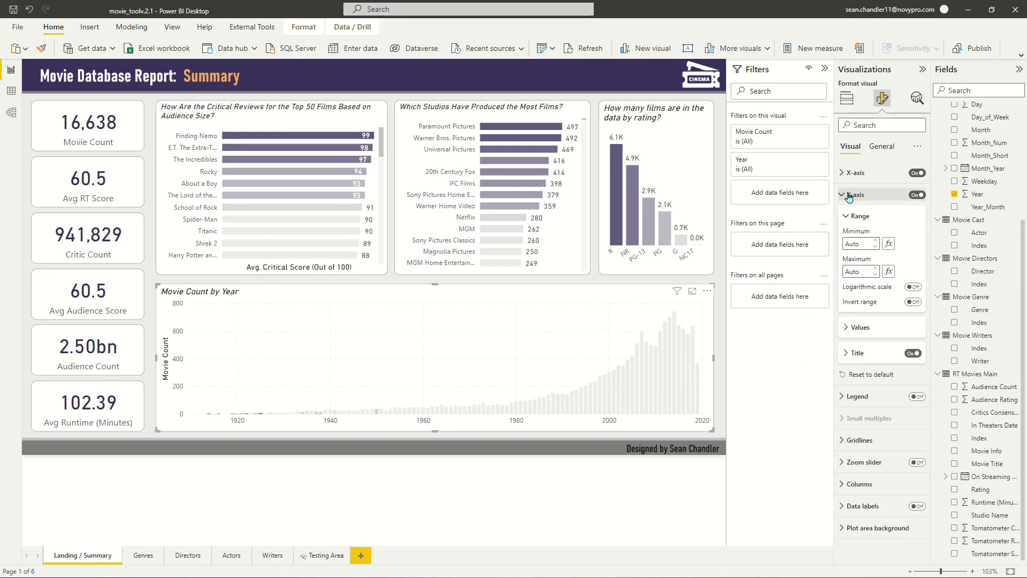
# Hide the Y-axis title and the vertical gridlines of the Movie Count by Year chart
pyautogui.click(914, 354)
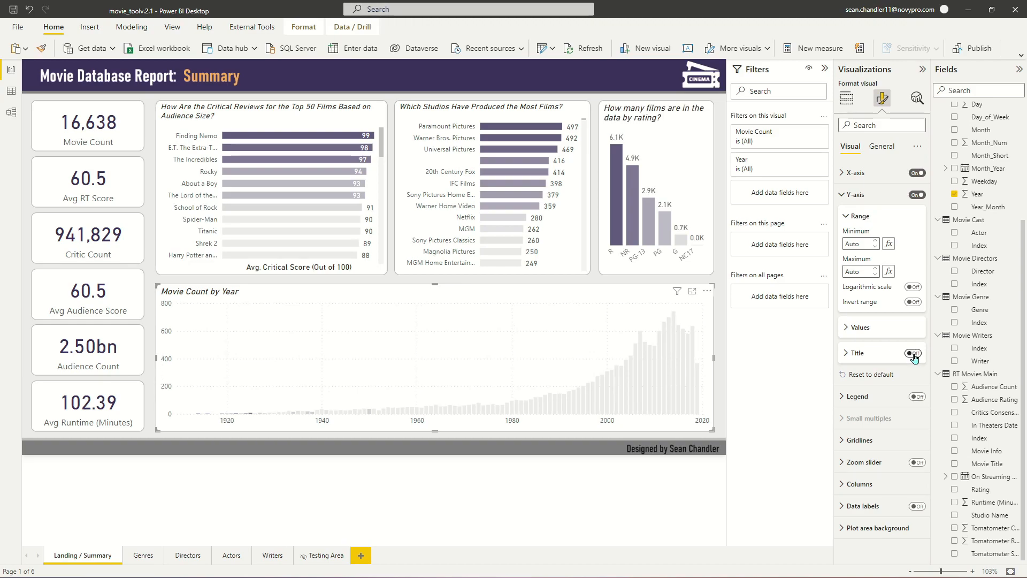
pyautogui.click(856, 194)
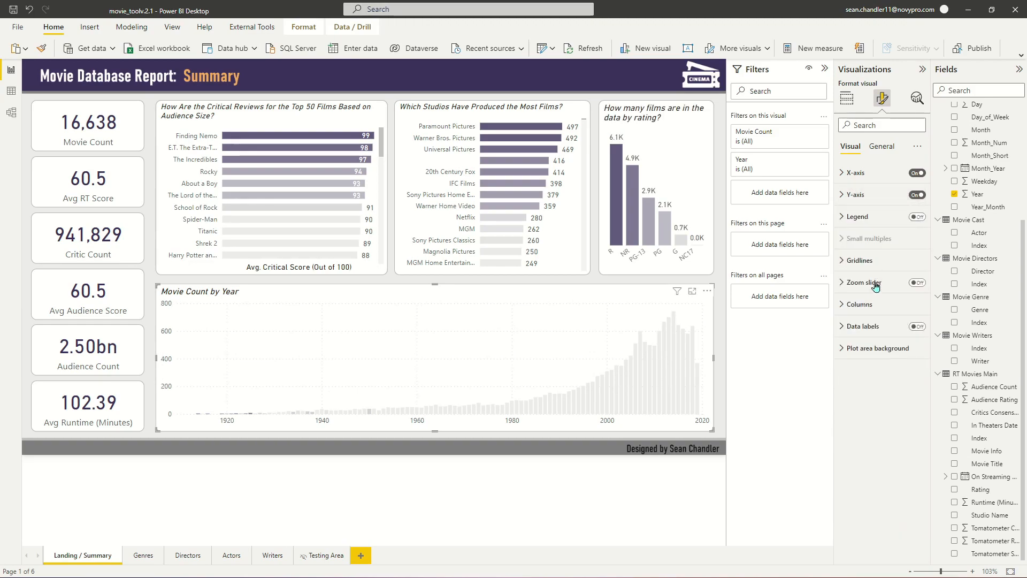
pyautogui.click(860, 261)
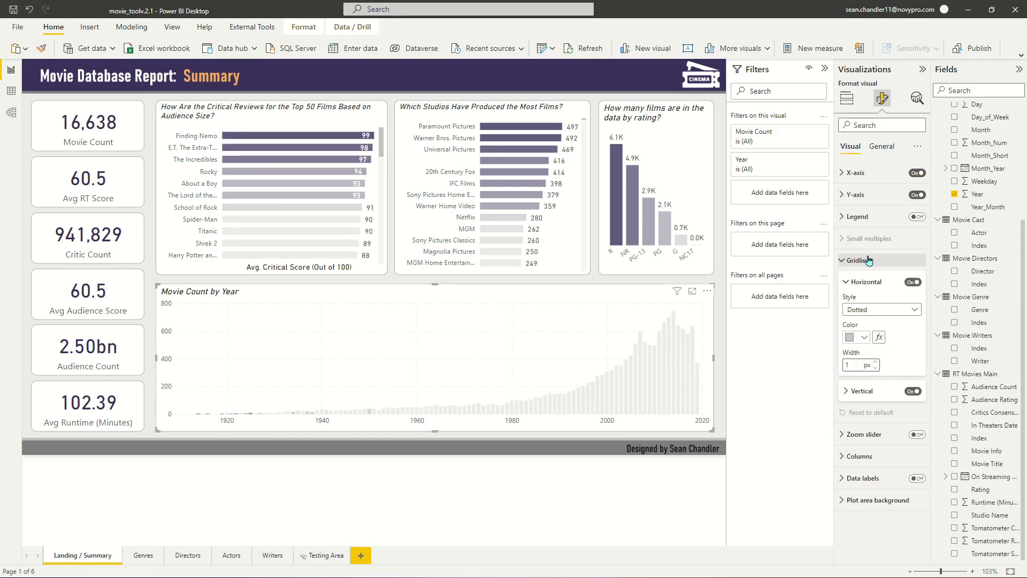
pyautogui.click(914, 391)
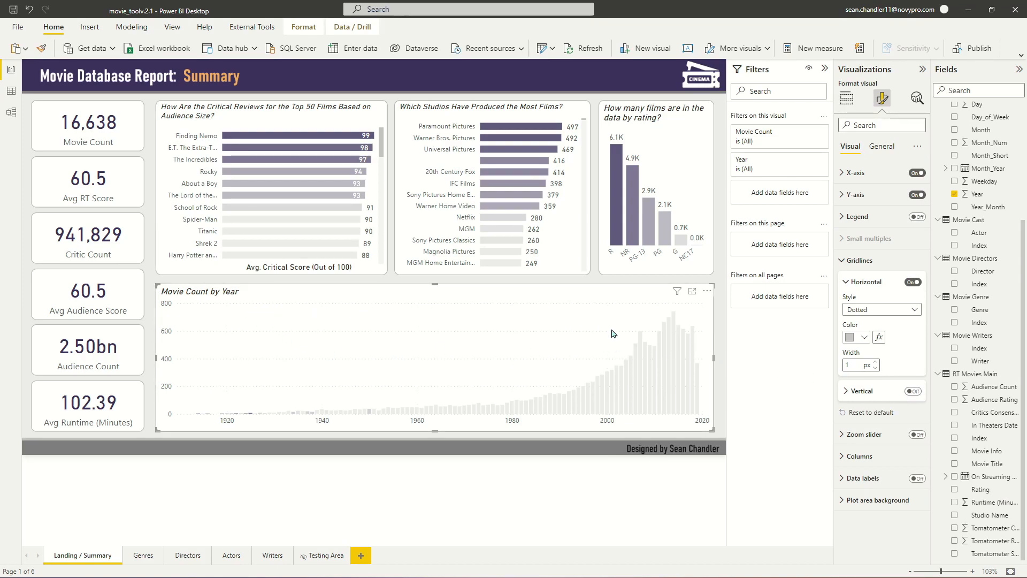
# Add the X-axis title "Year of Theatrical Release" to the Movie Count by Year chart and color it dark purple
pyautogui.click(856, 172)
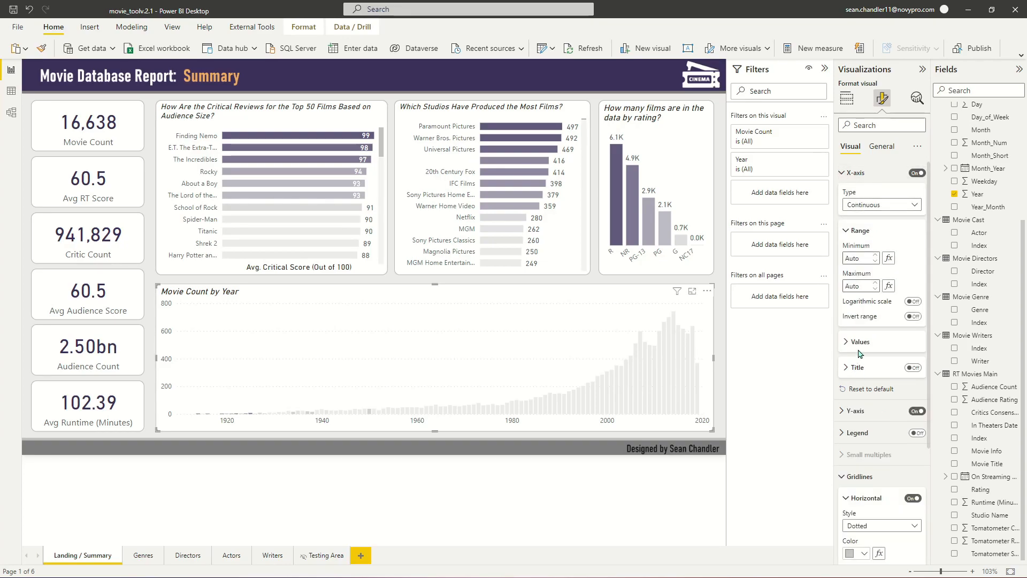
pyautogui.click(858, 367)
pyautogui.click(912, 368)
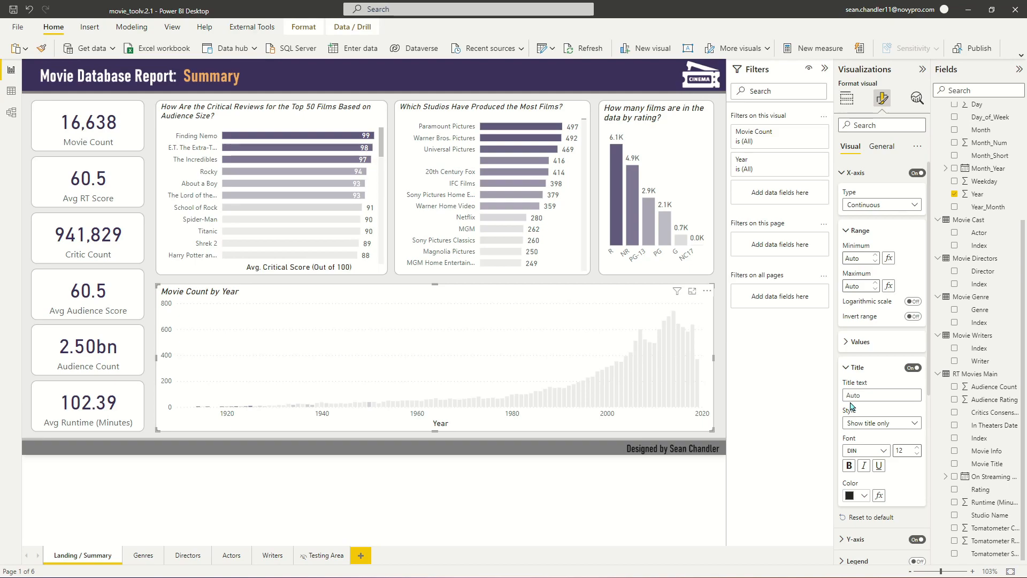
pyautogui.write('The')
pyautogui.press('BackSpace')
pyautogui.press('BackSpace')
pyautogui.press('BackSpace')
pyautogui.write('Year of Theatrical Release')
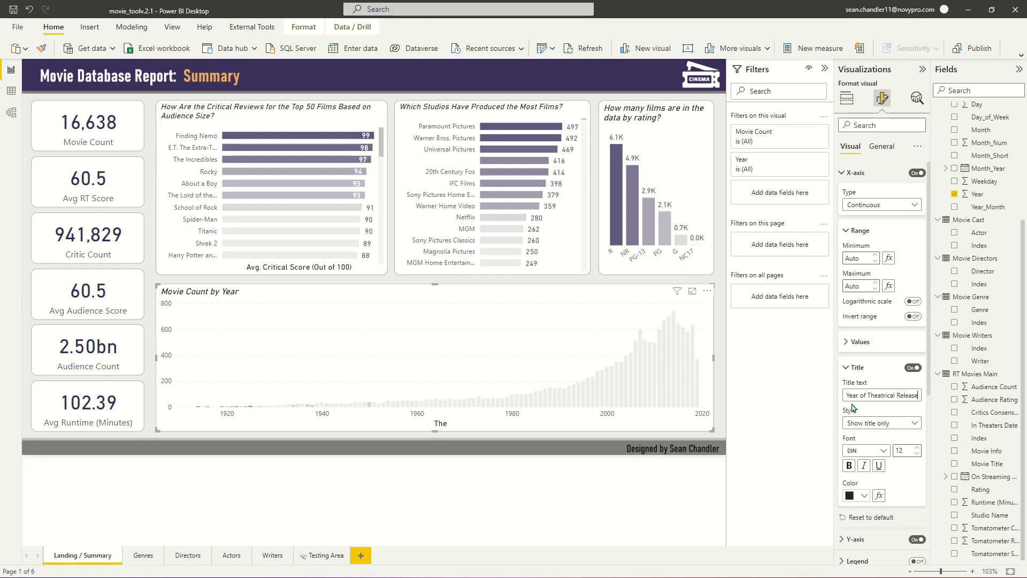
pyautogui.click(856, 499)
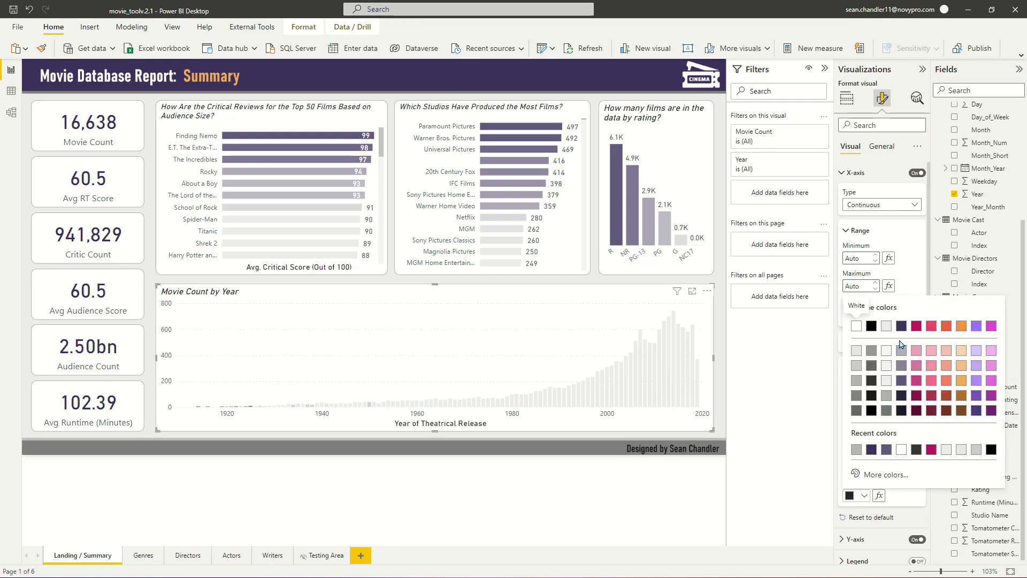
pyautogui.click(868, 322)
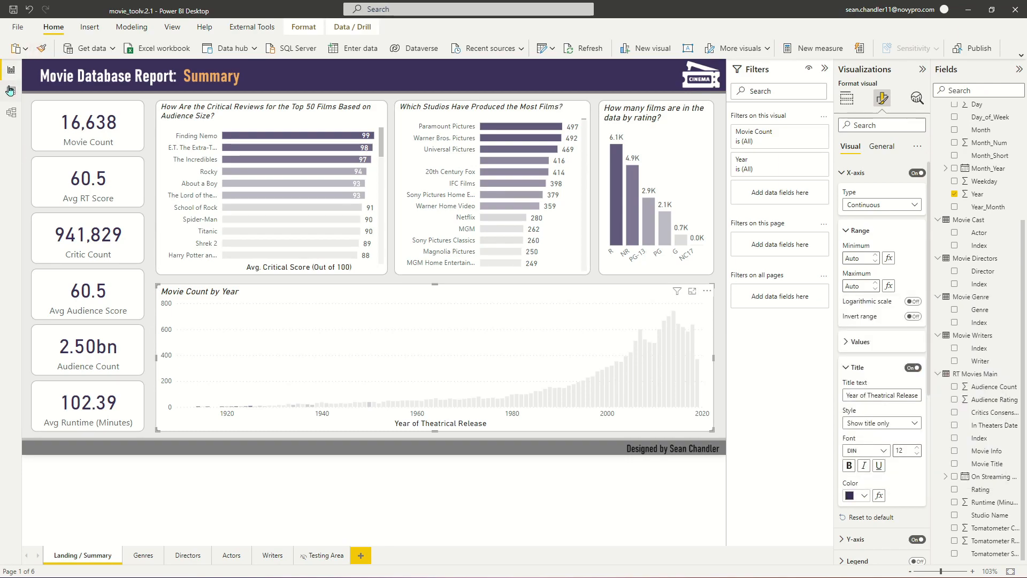
# Check in the data model which date field links RT Movies Main to the Date table, and return to the report
pyautogui.click(11, 112)
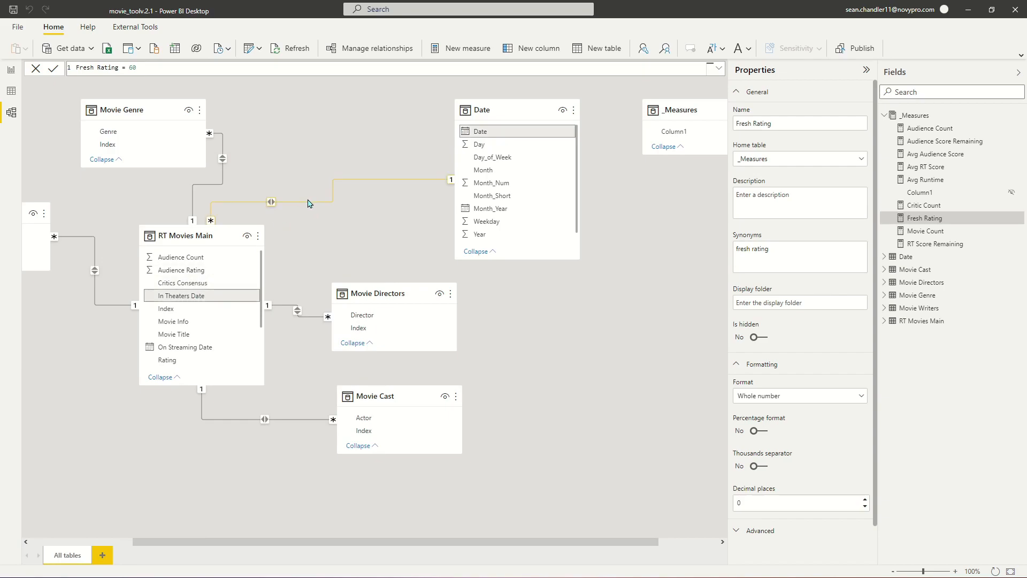
pyautogui.click(11, 69)
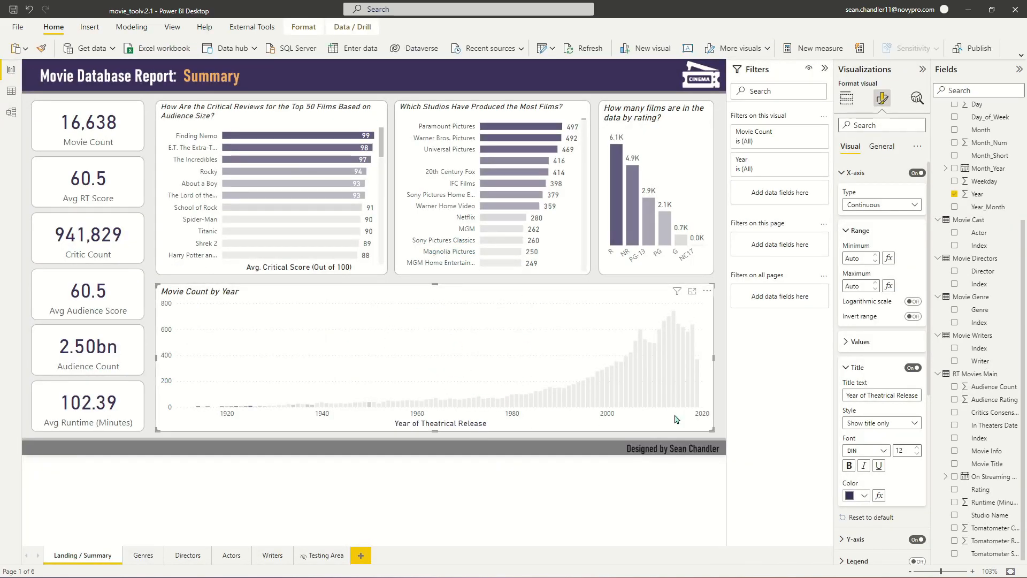
# Base the gradient color of the columns in the Movie Count by Year chart on the Movie Count measure
pyautogui.click(856, 173)
pyautogui.click(859, 262)
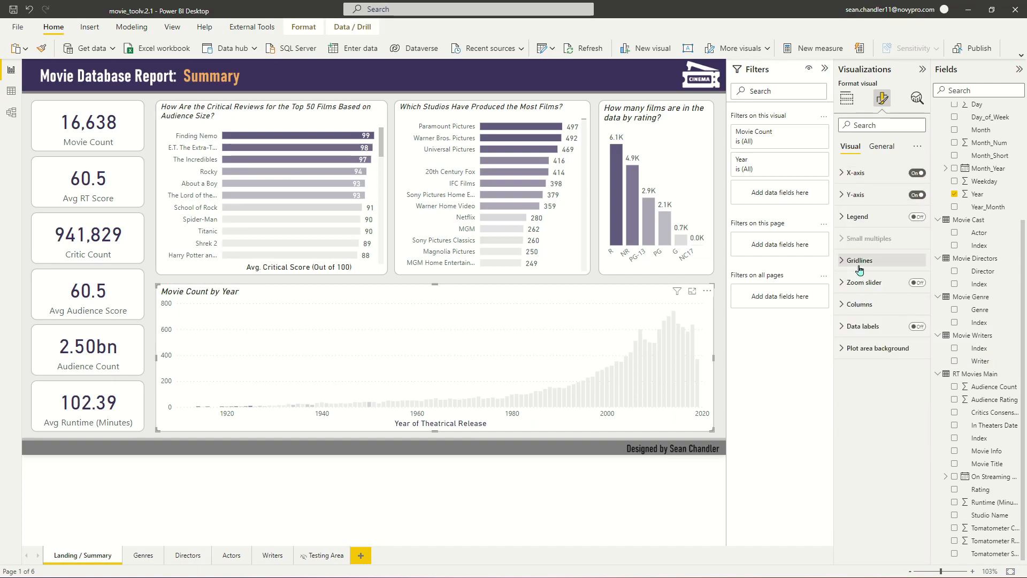
pyautogui.click(869, 309)
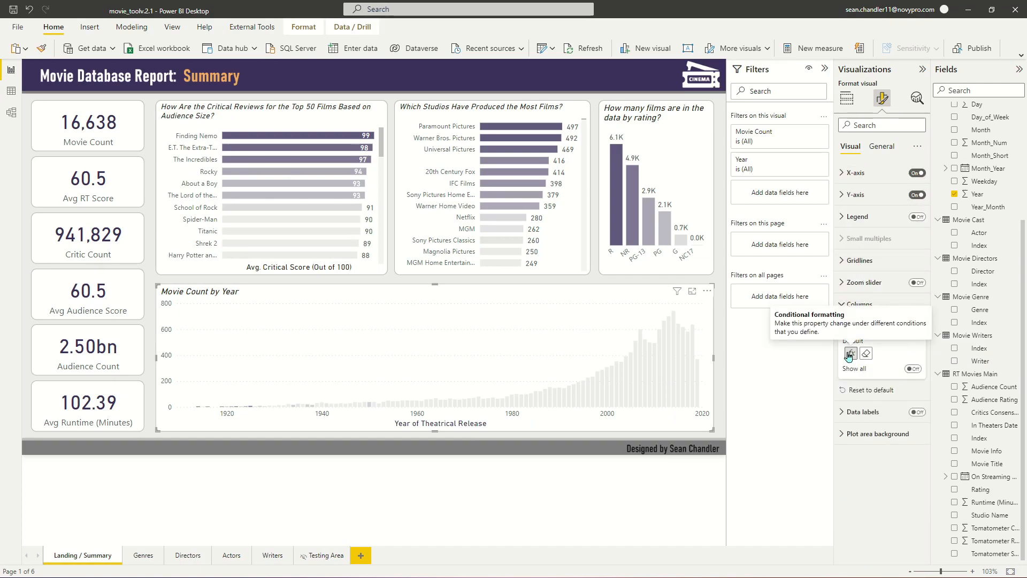
pyautogui.click(850, 353)
pyautogui.click(325, 217)
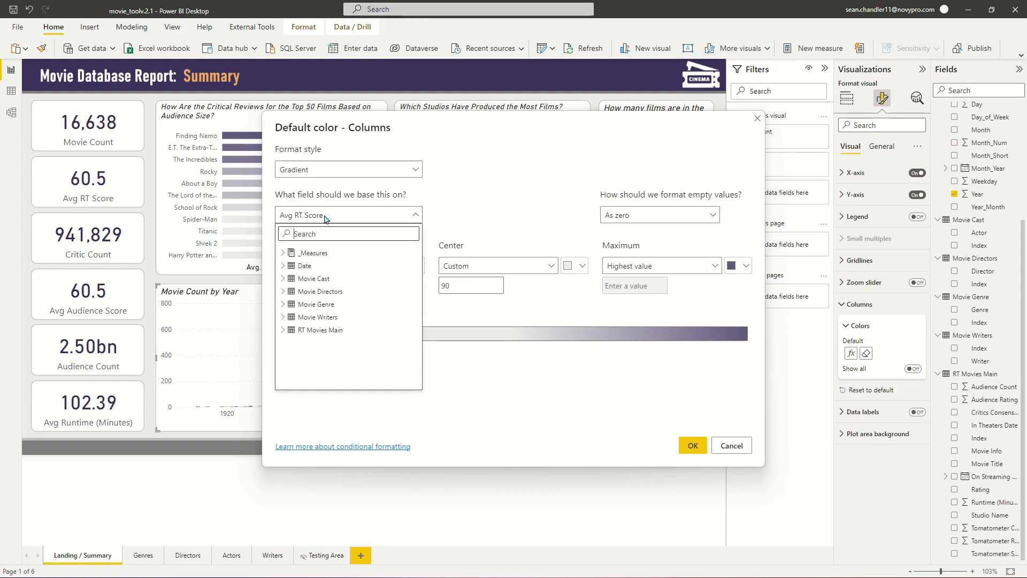
pyautogui.click(283, 252)
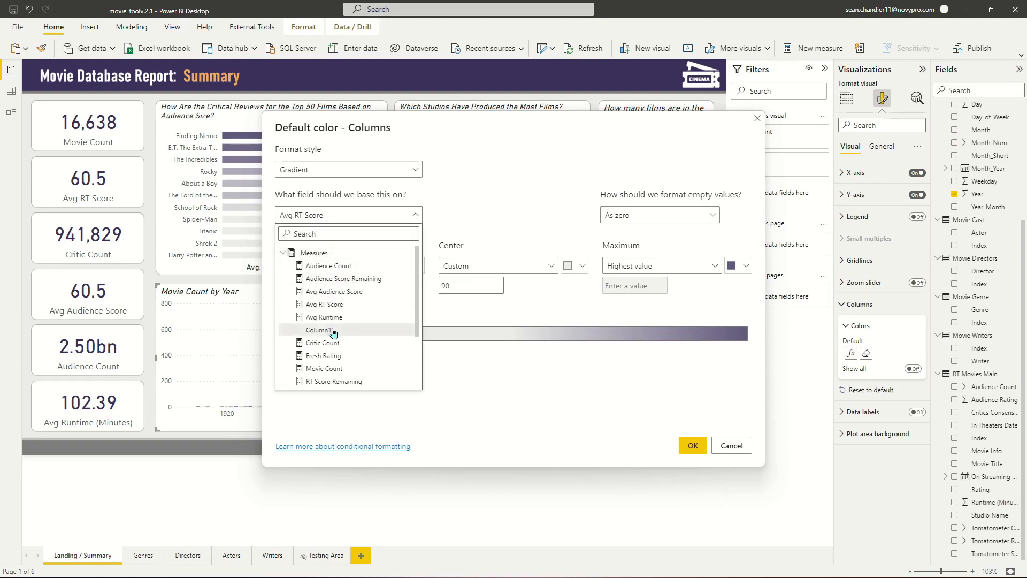
pyautogui.click(329, 368)
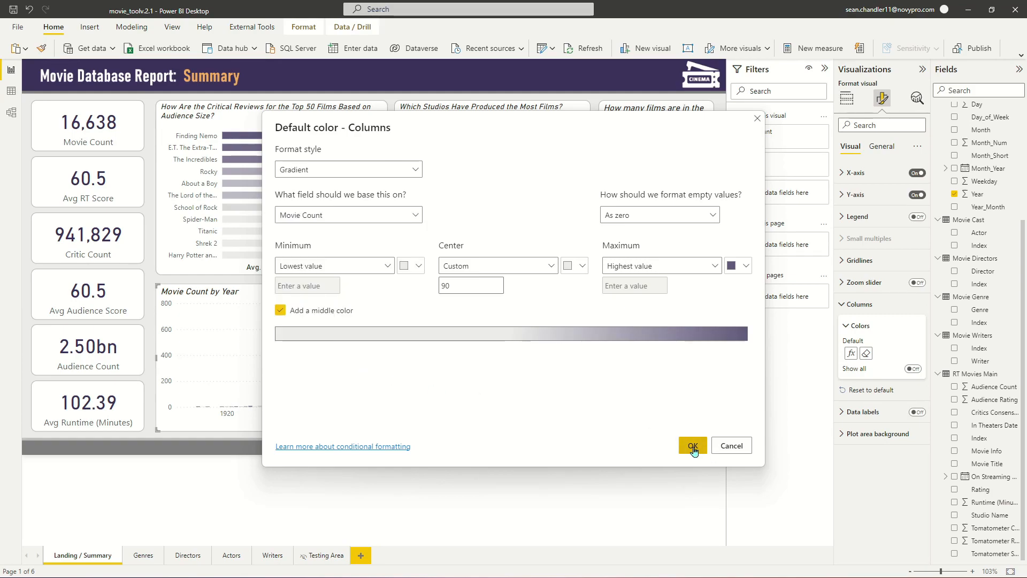
pyautogui.click(694, 447)
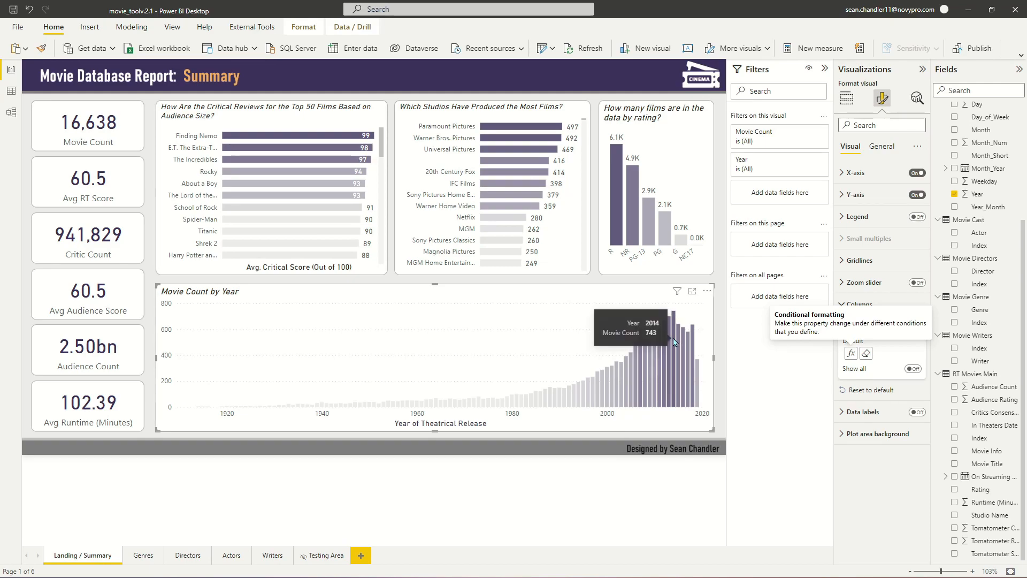
# Retitle the Movie Count by Year chart "How Many Films Have Been Theatrically Released Since 1914?"
pyautogui.click(882, 147)
pyautogui.click(858, 197)
pyautogui.click(873, 226)
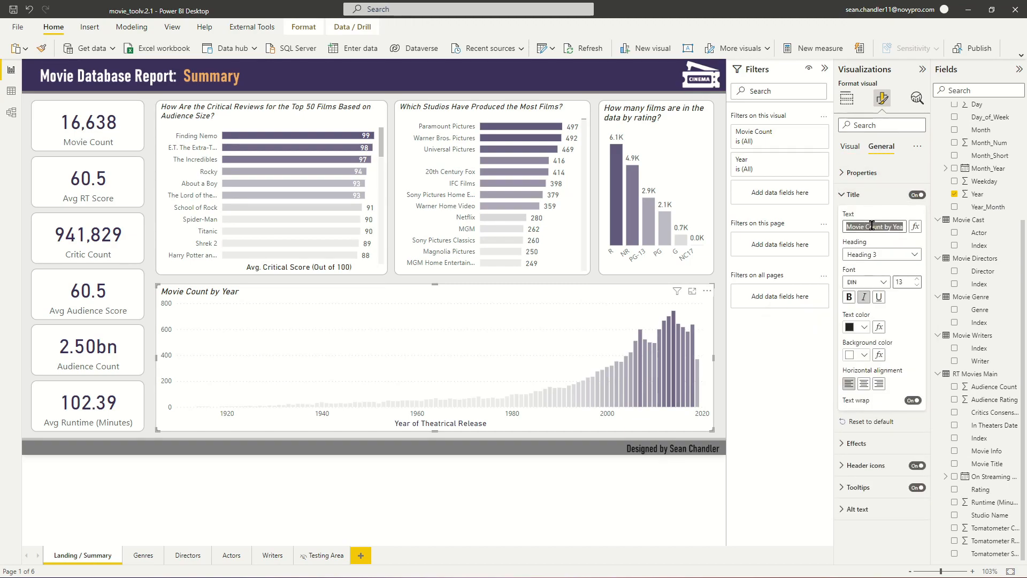
pyautogui.write('How Many Films Have Been Theatrically Released Since')
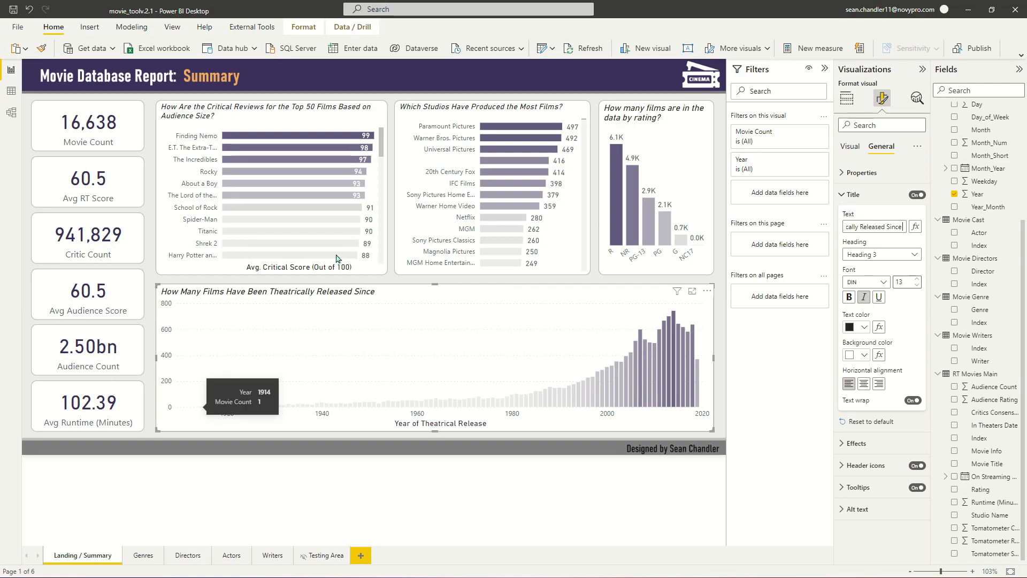
pyautogui.click(891, 229)
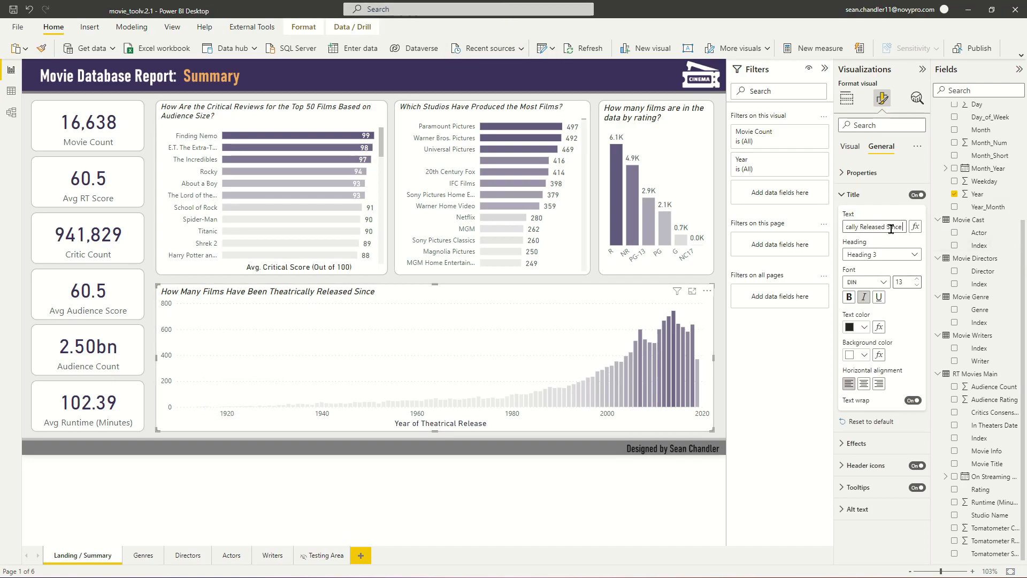
pyautogui.write('1914?')
pyautogui.press('Return')
pyautogui.click(396, 76)
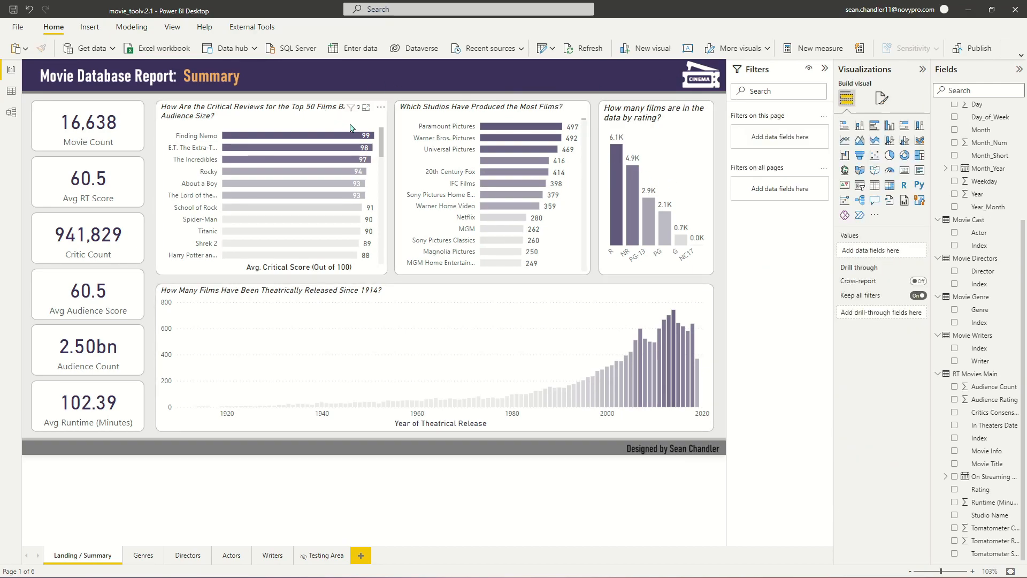
# On the Genres page, move the Movie Count by Genre chart up toward the page's upper-left corner and enlarge it slightly
pyautogui.click(137, 557)
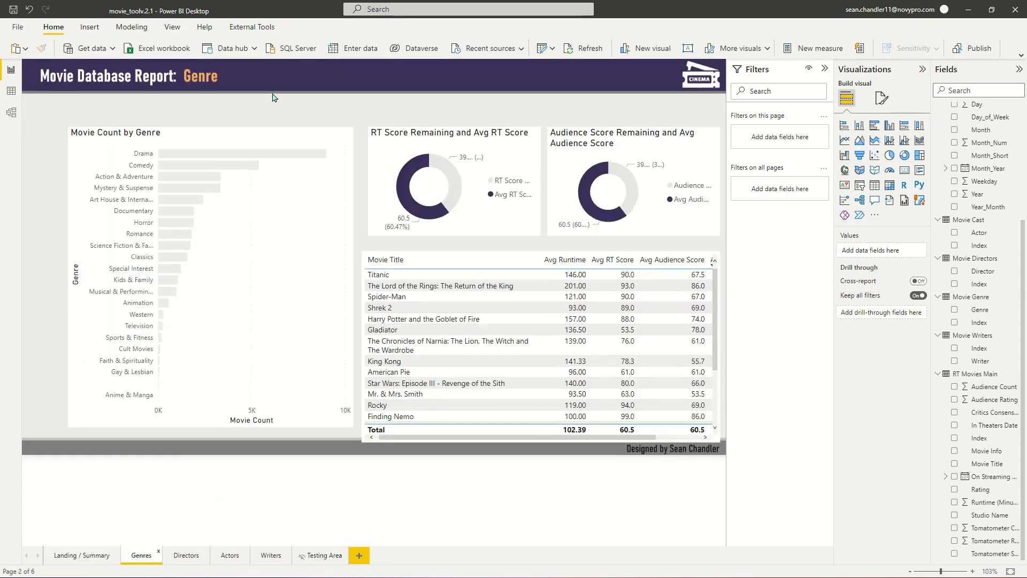
pyautogui.click(185, 135)
pyautogui.moveTo(180, 138); pyautogui.dragTo(153, 118)
pyautogui.moveTo(325, 410); pyautogui.dragTo(336, 423)
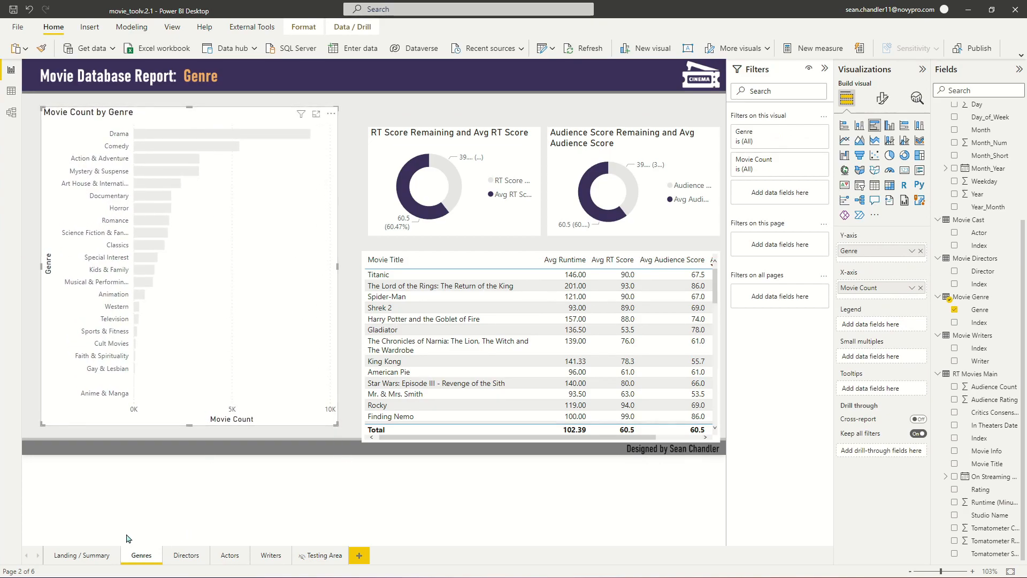
# Copy the "Which Studios Have Produced the Most Films?" chart from the Landing / Summary page and paste it onto the Genres page
pyautogui.click(81, 556)
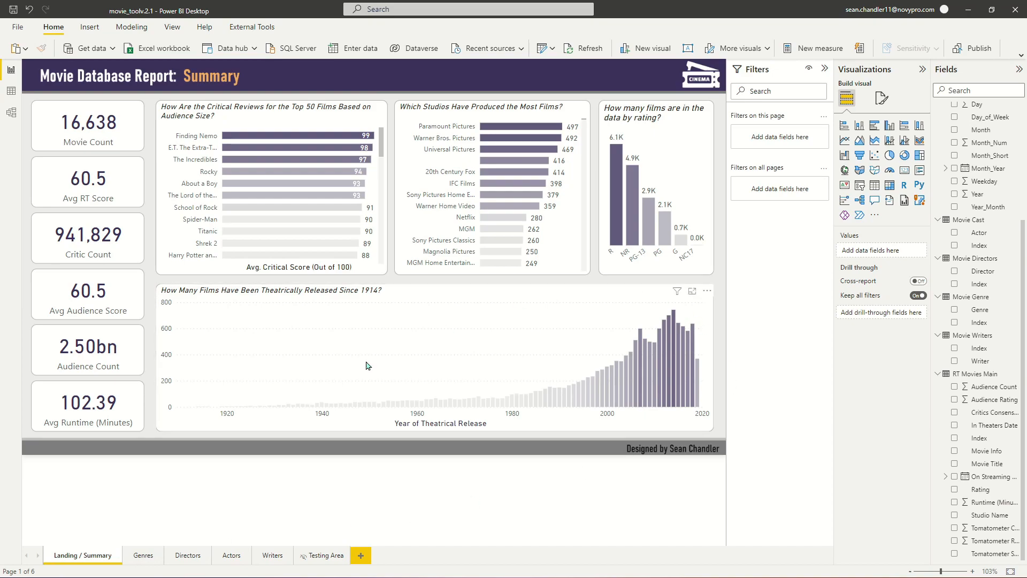
pyautogui.click(140, 559)
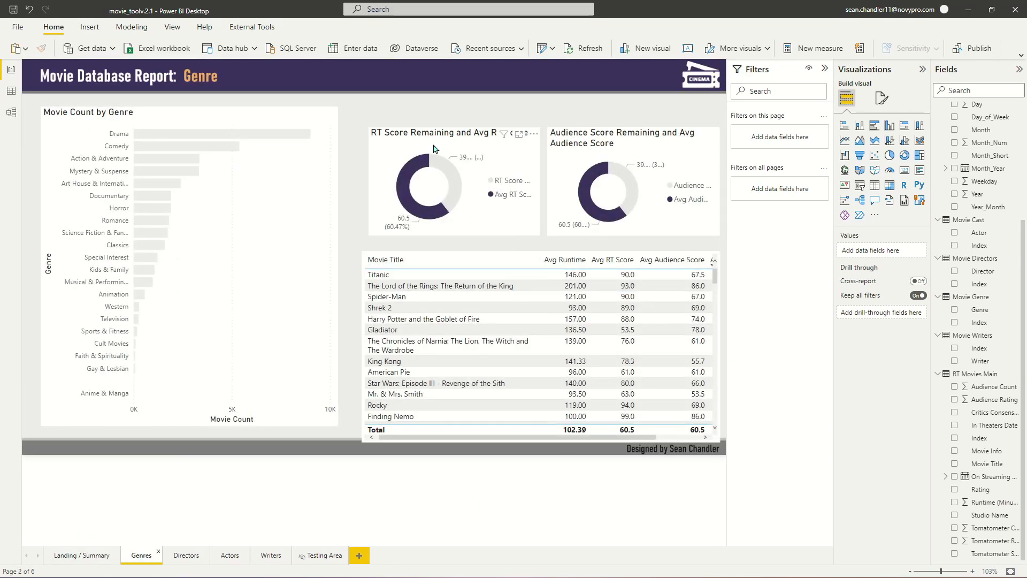
pyautogui.click(194, 124)
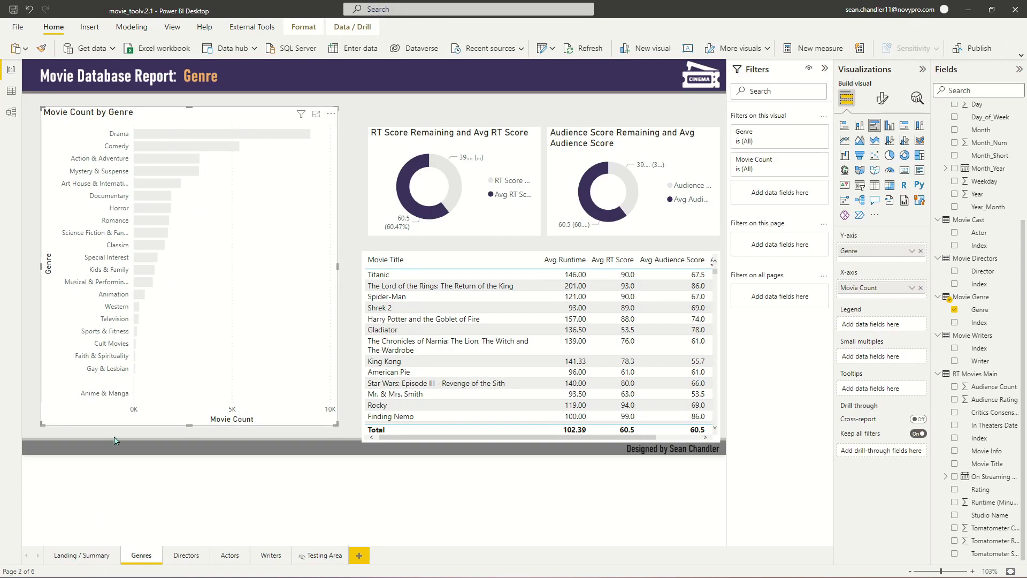
pyautogui.click(92, 556)
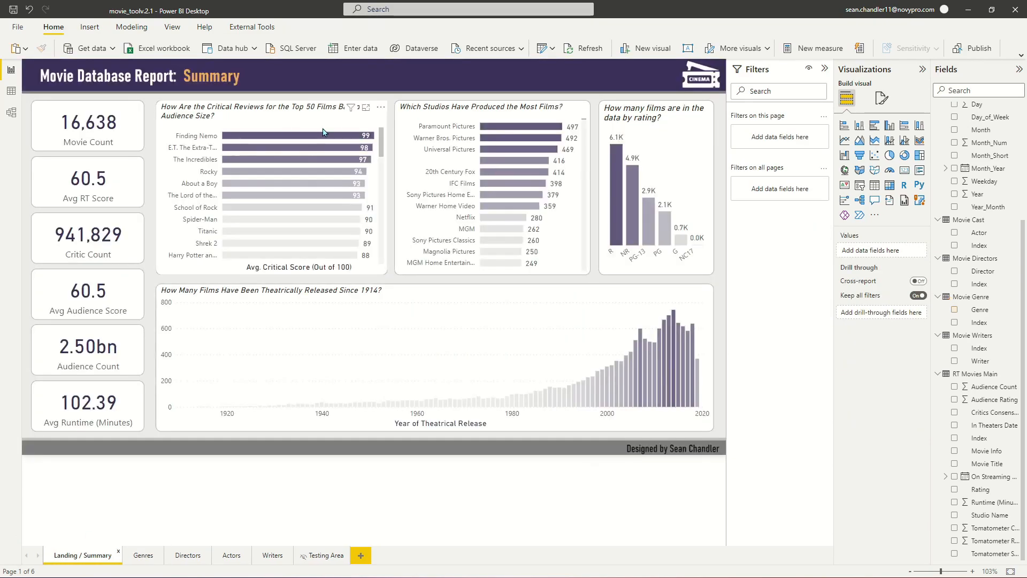
pyautogui.click(299, 111)
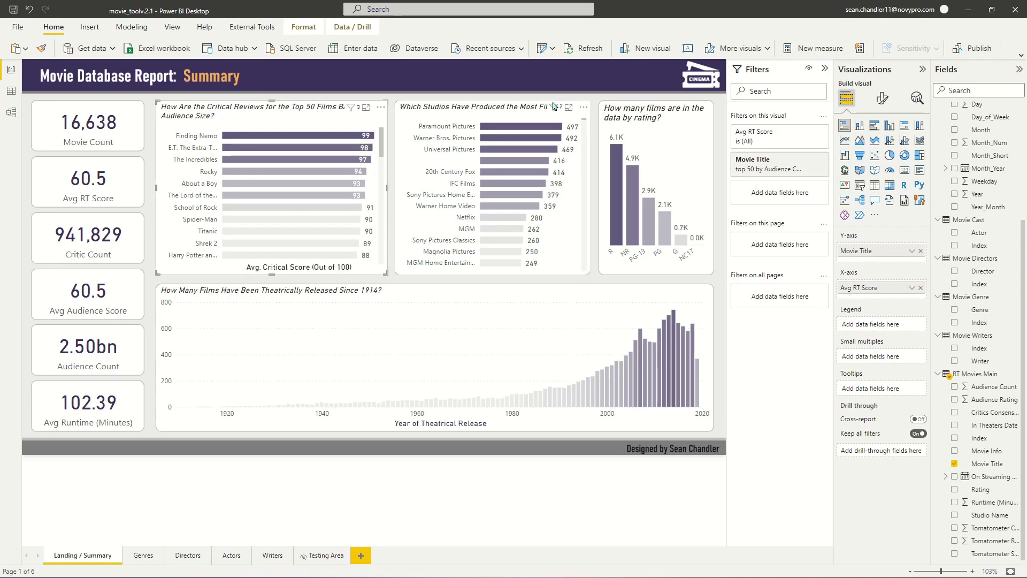
pyautogui.click(479, 115)
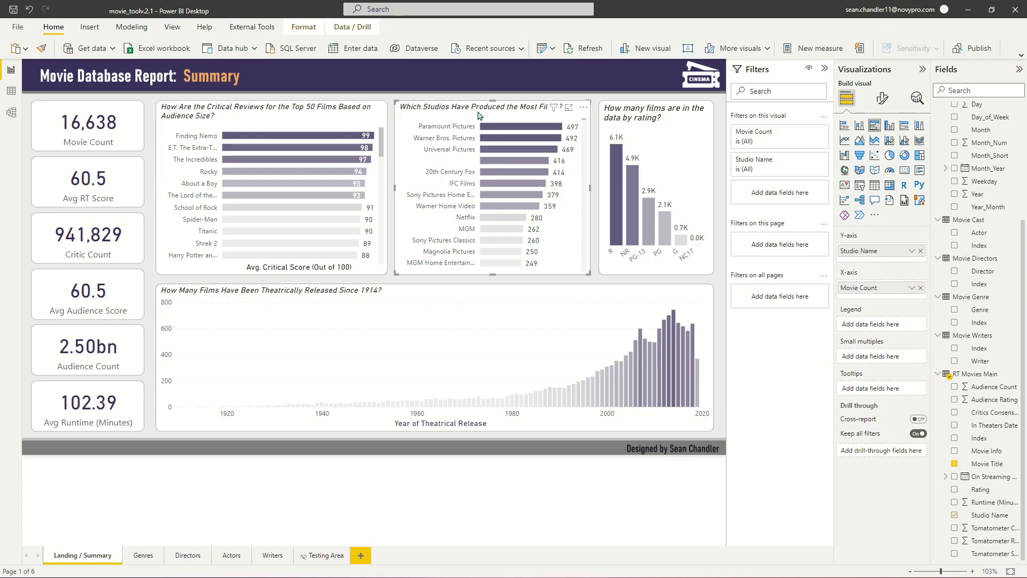
pyautogui.click(143, 555)
pyautogui.hotkey('ctrl', 'v')
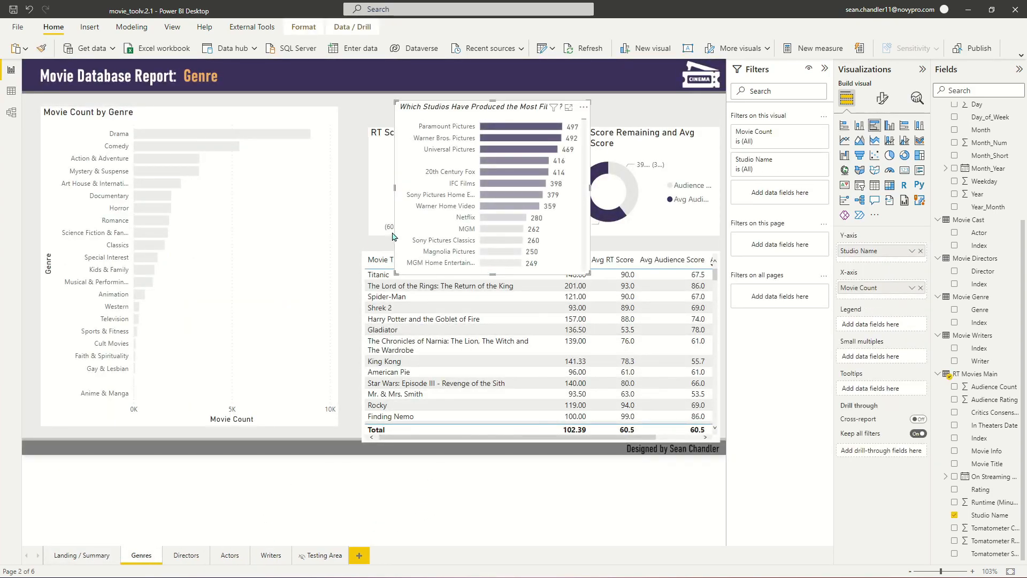
# Copy the pasted studios chart's formatting to the Movie Count by Genre chart with Format Painter, and delete the studios chart
pyautogui.click(38, 48)
pyautogui.click(83, 114)
pyautogui.click(488, 117)
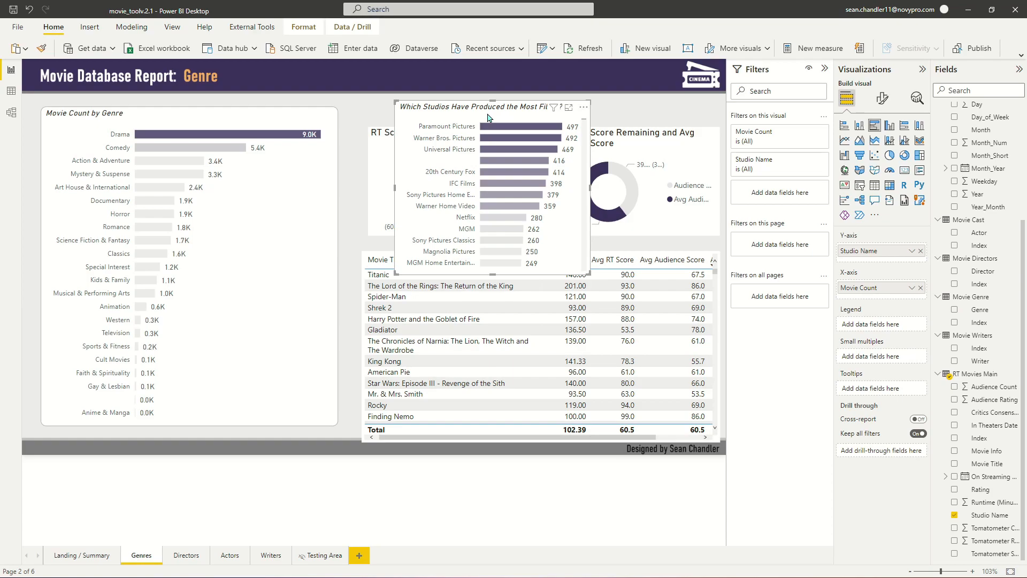
pyautogui.press('Delete')
# Make the Movie Count by Genre chart narrower and slightly taller, and shift it closer to the page's upper-left corner
pyautogui.click(327, 413)
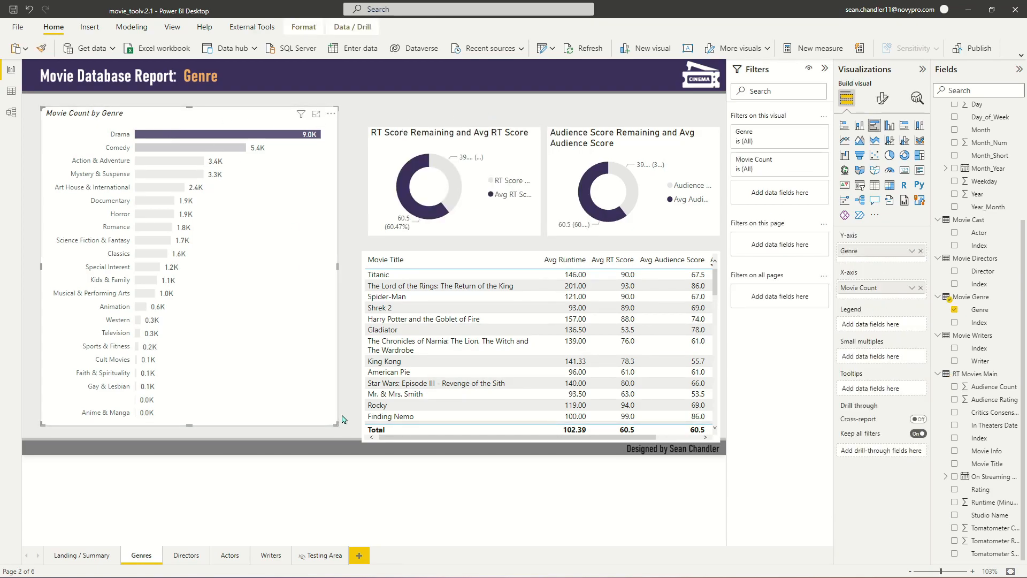
pyautogui.moveTo(339, 424); pyautogui.dragTo(307, 431)
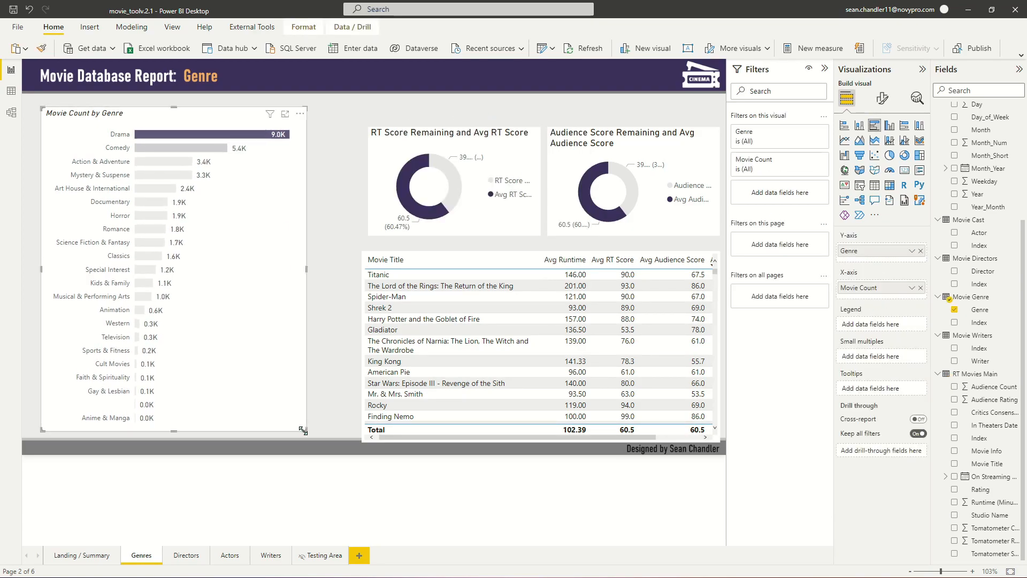
pyautogui.moveTo(141, 124); pyautogui.dragTo(135, 121)
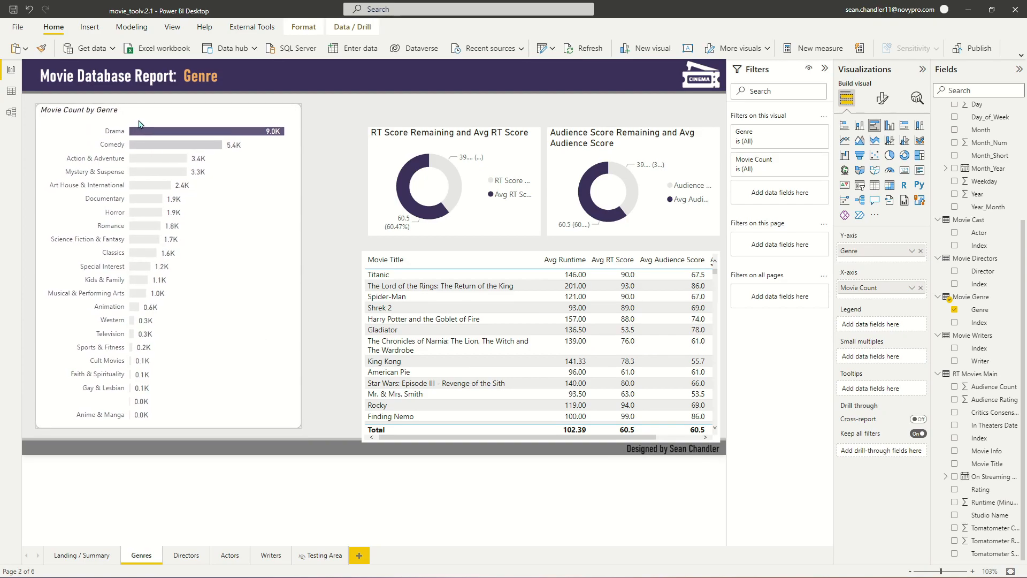
# Set the display units of the Movie Count by Genre chart's data labels to None
pyautogui.click(882, 98)
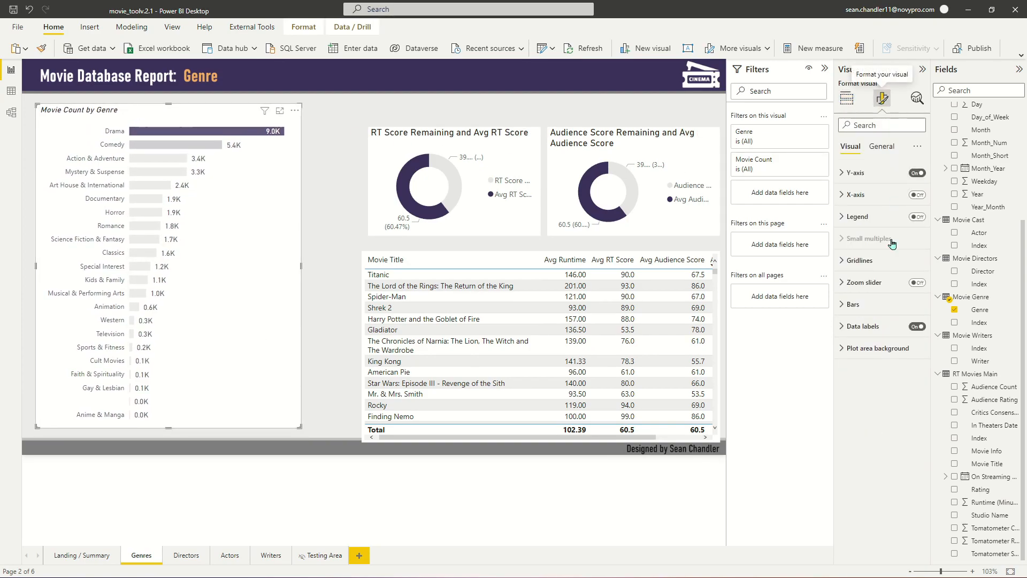
pyautogui.click(863, 326)
pyautogui.click(873, 443)
pyautogui.click(858, 458)
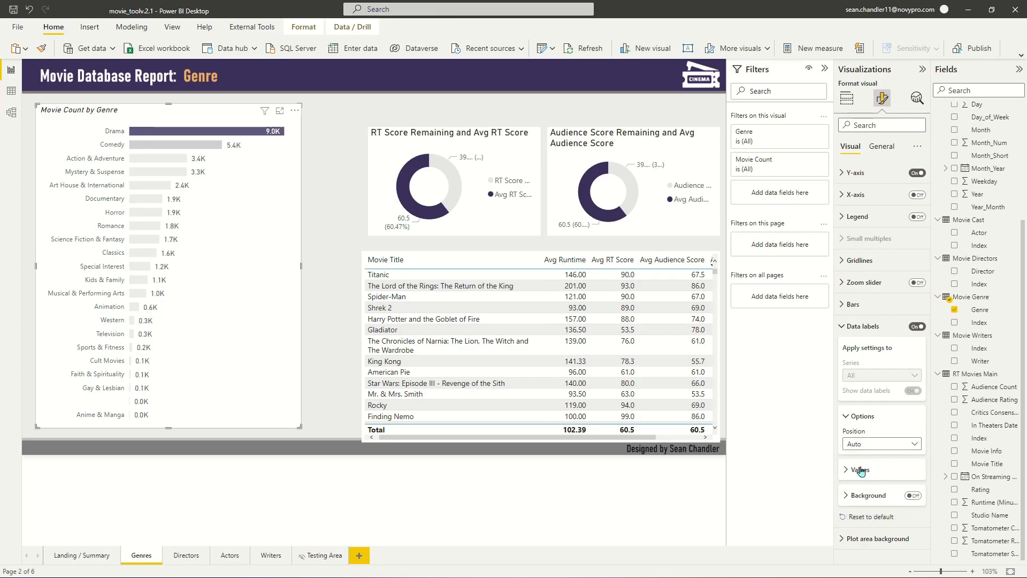
pyautogui.click(860, 470)
pyautogui.scroll(-2, 880, 505)
pyautogui.scroll(-1, 880, 506)
pyautogui.click(871, 442)
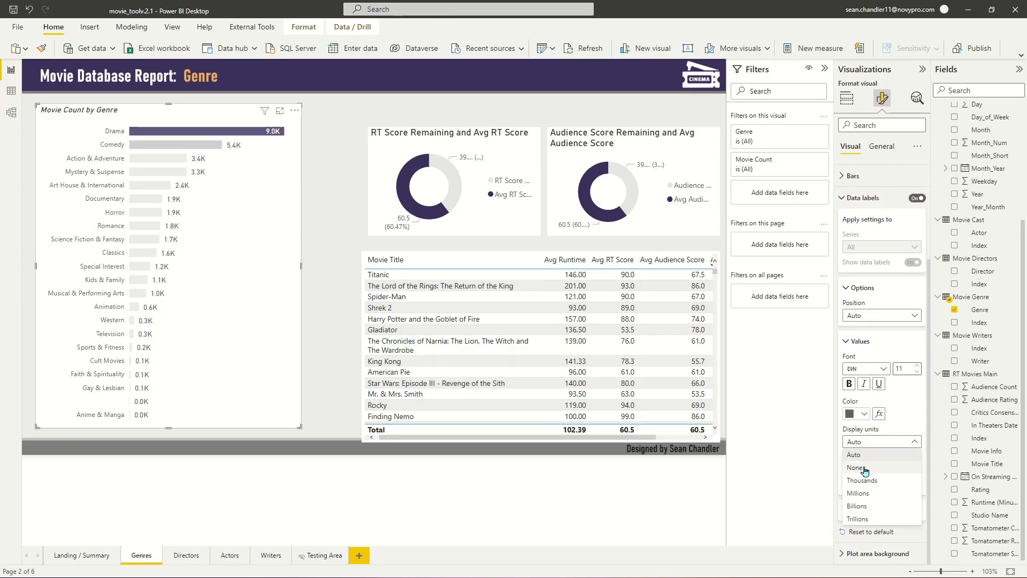
pyautogui.click(865, 469)
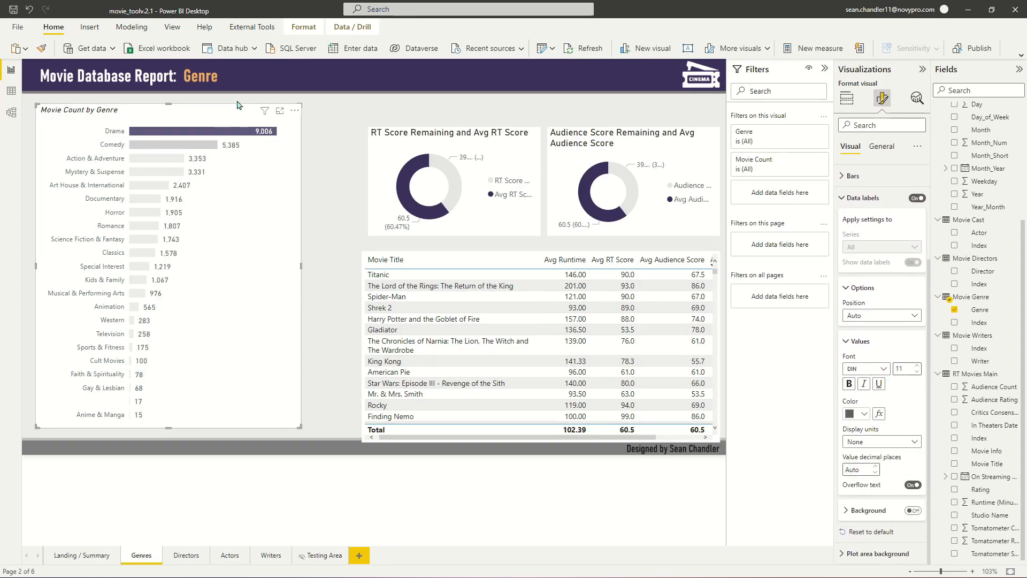
# Retitle the Movie Count by Genre chart "How Many Films Have Been Released by Genre?"
pyautogui.click(881, 148)
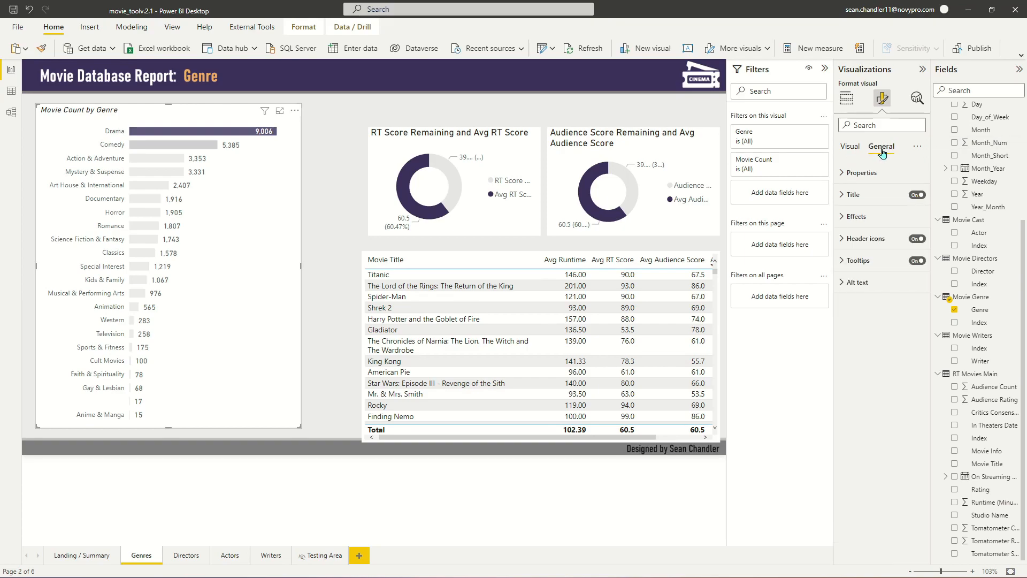
pyautogui.click(855, 195)
pyautogui.click(877, 225)
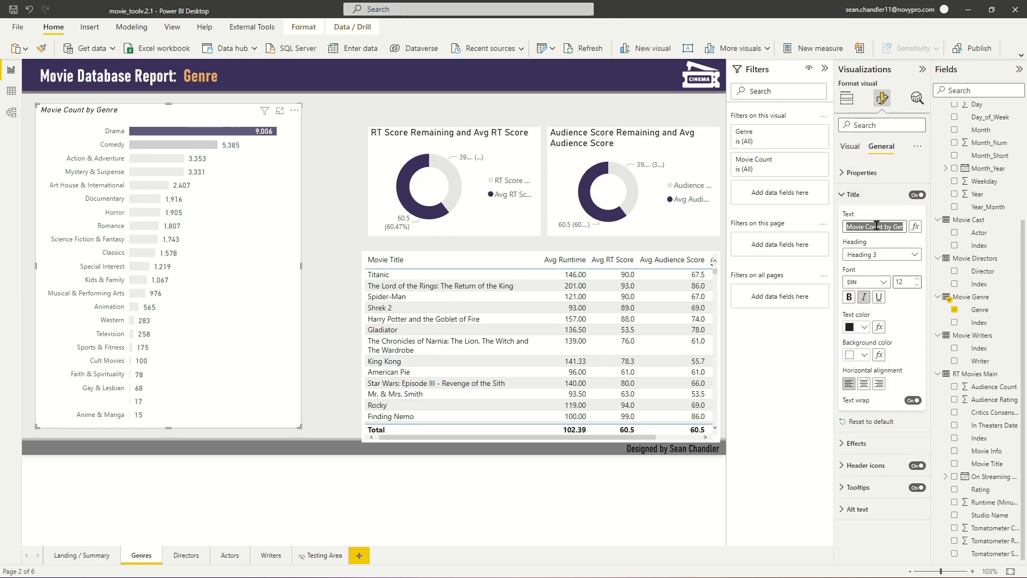
pyautogui.write('How Many Films Have Been Released by Genre?')
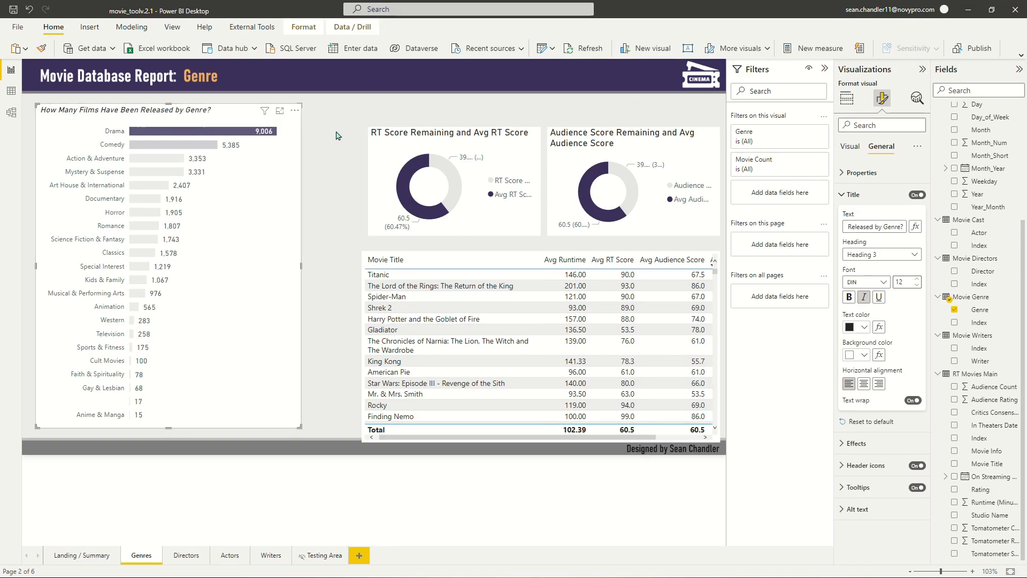
# Move the RT score and audience score donut charts beside the genre chart, aligned with its upper edge, and select both together
pyautogui.moveTo(388, 135); pyautogui.dragTo(343, 114)
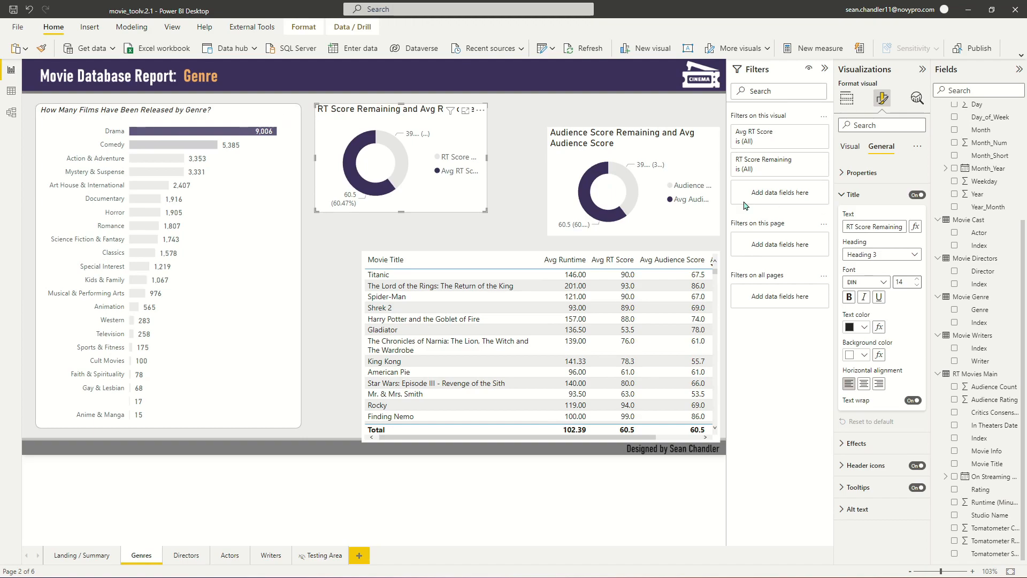
pyautogui.moveTo(609, 144); pyautogui.dragTo(574, 119)
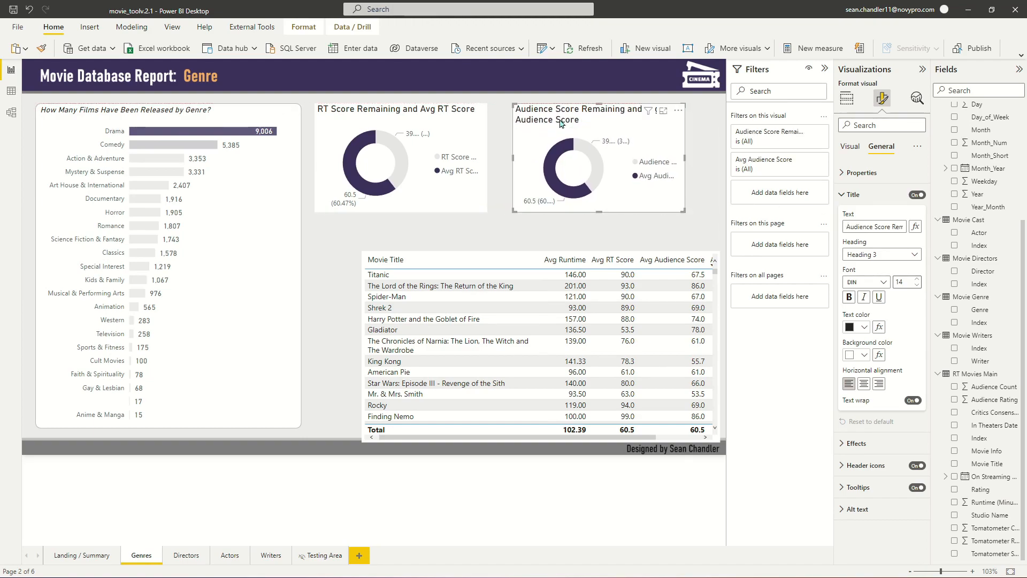
pyautogui.keyDown('ctrl'); pyautogui.click(375, 111); pyautogui.keyUp('ctrl')
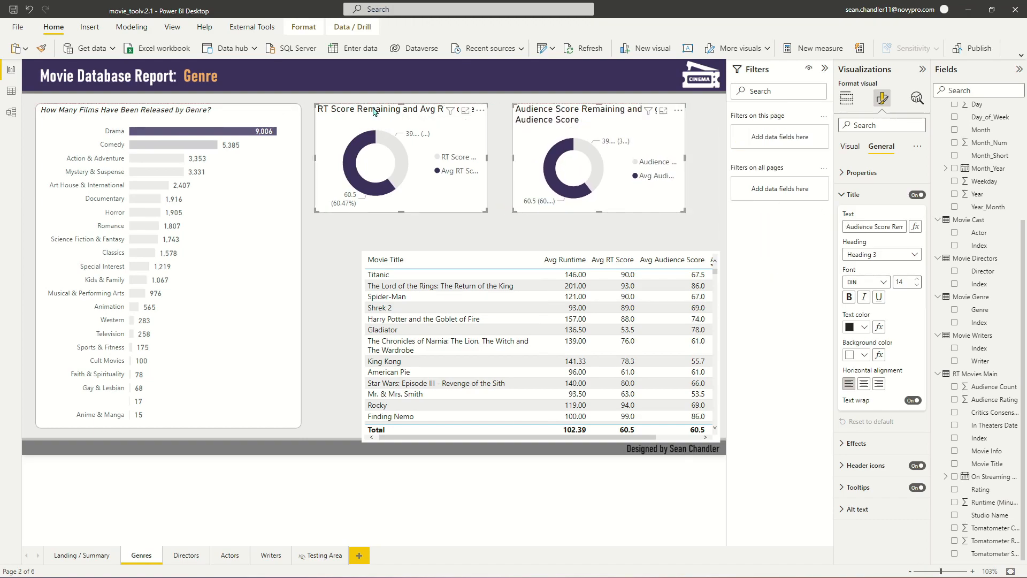
pyautogui.click(850, 146)
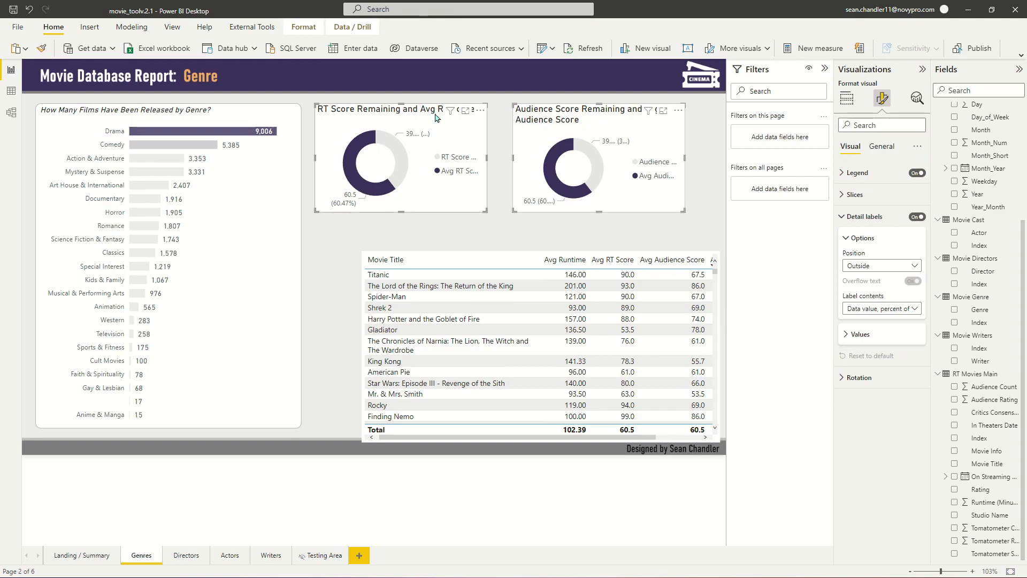
pyautogui.click(463, 229)
pyautogui.click(400, 111)
pyautogui.keyDown('ctrl'); pyautogui.click(570, 111); pyautogui.keyUp('ctrl')
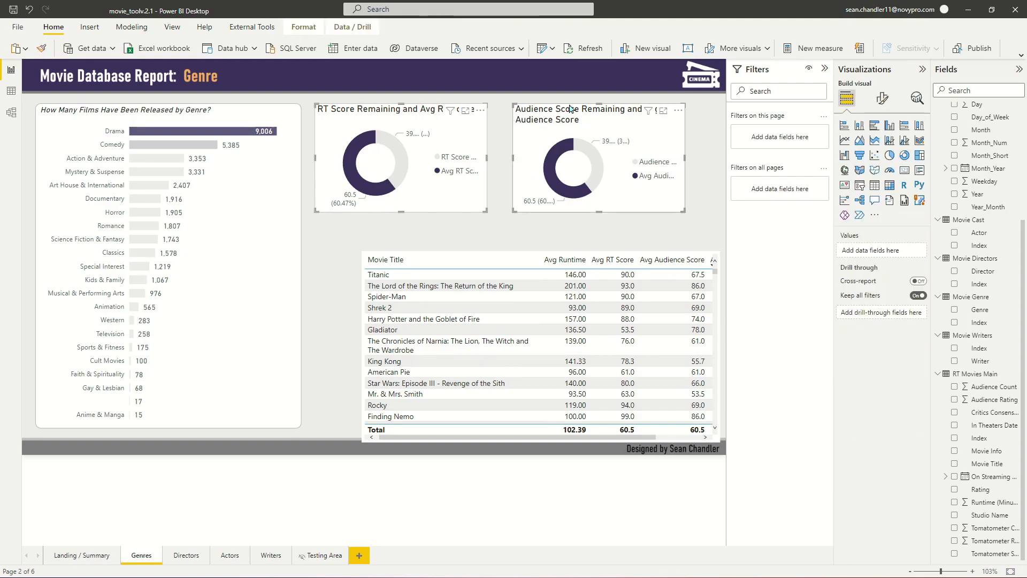
# Turn off the legend on both score donut charts and limit their detail labels to the data value
pyautogui.click(881, 100)
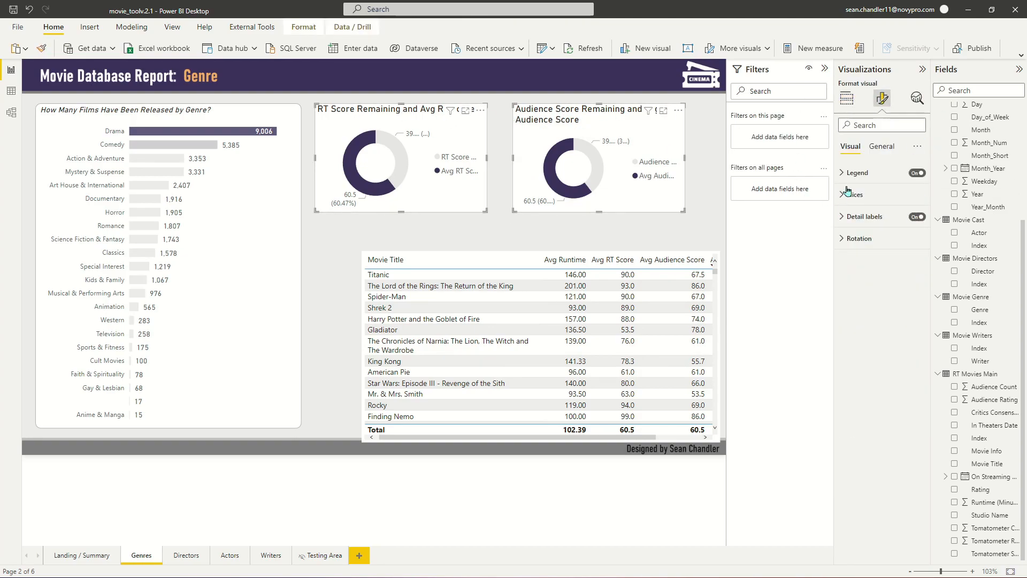
pyautogui.click(918, 173)
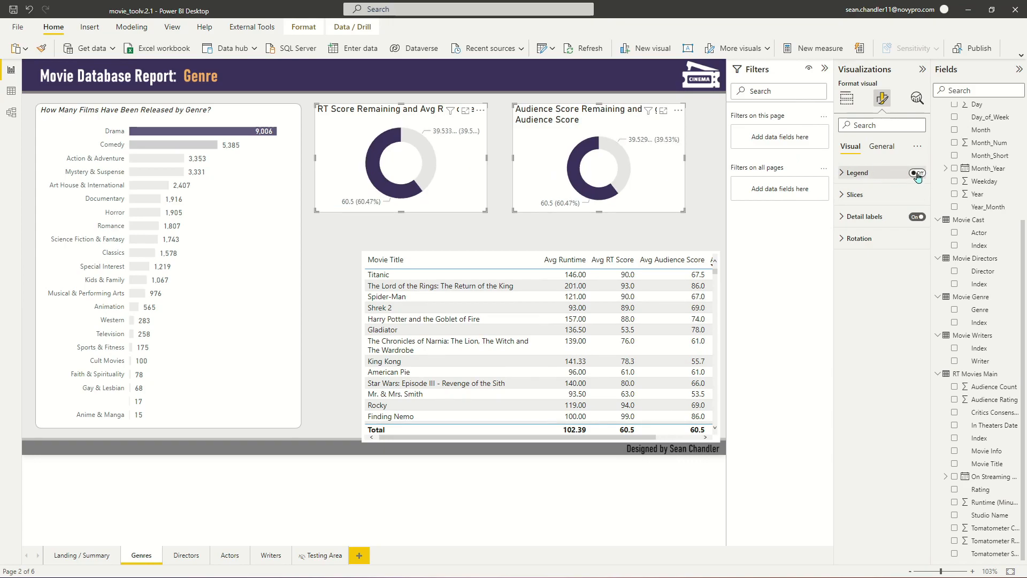
pyautogui.click(867, 216)
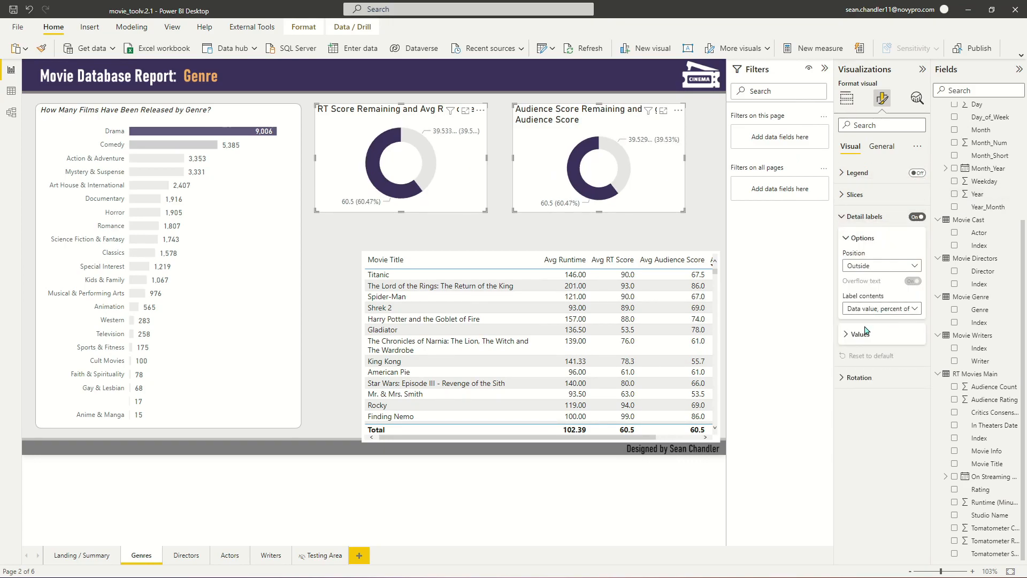
pyautogui.click(867, 333)
pyautogui.click(899, 309)
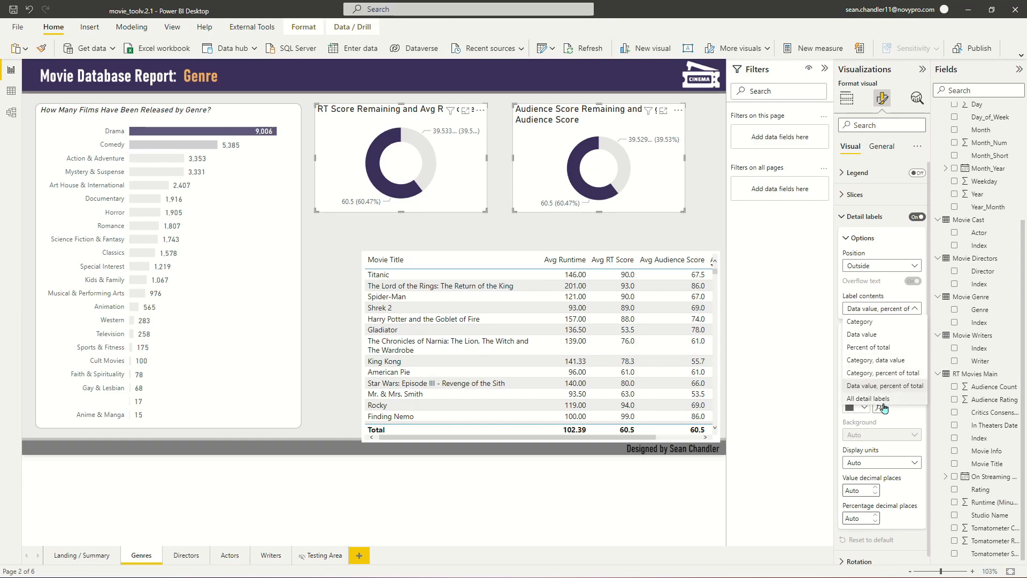
pyautogui.click(881, 336)
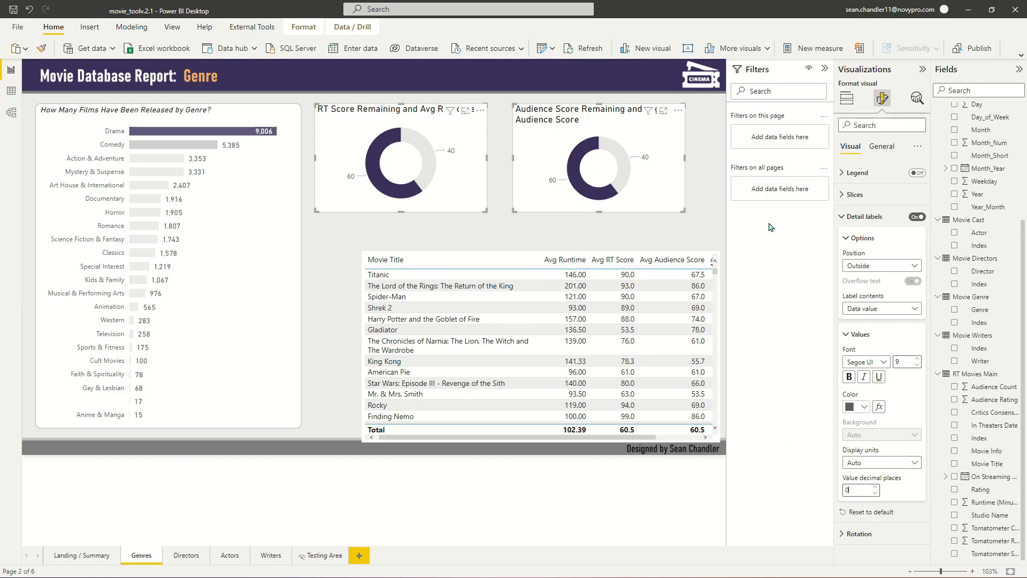
# Set the detail labels of both donut charts to 1 value decimal place
pyautogui.click(853, 489)
pyautogui.press('BackSpace')
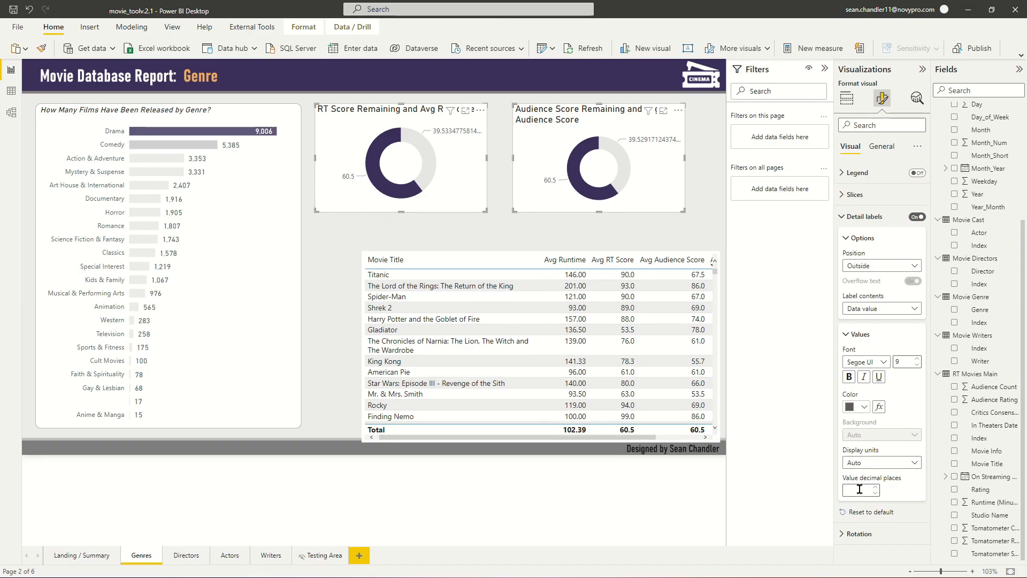
pyautogui.write('1')
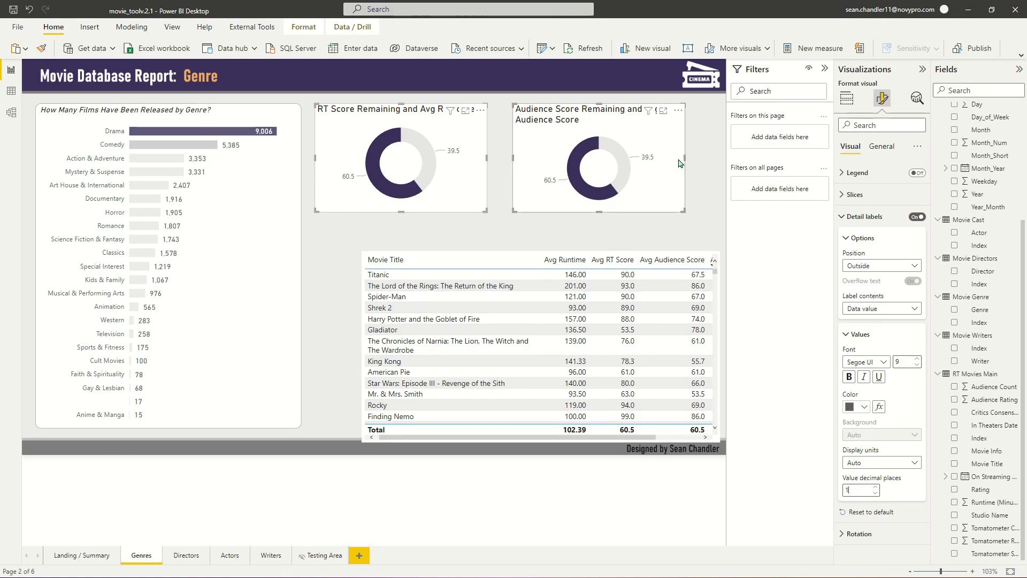
pyautogui.press('BackSpace')
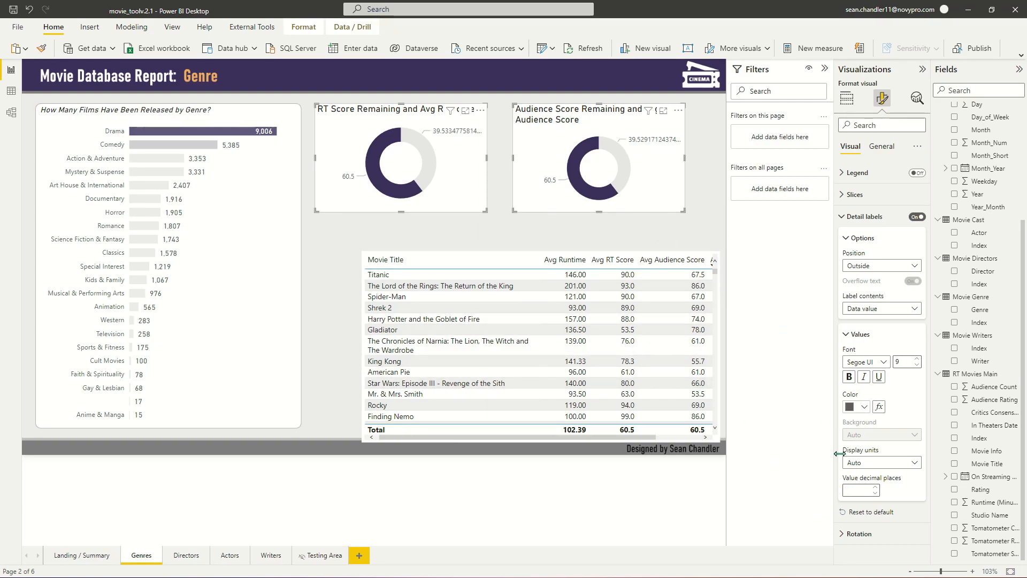
pyautogui.write('1')
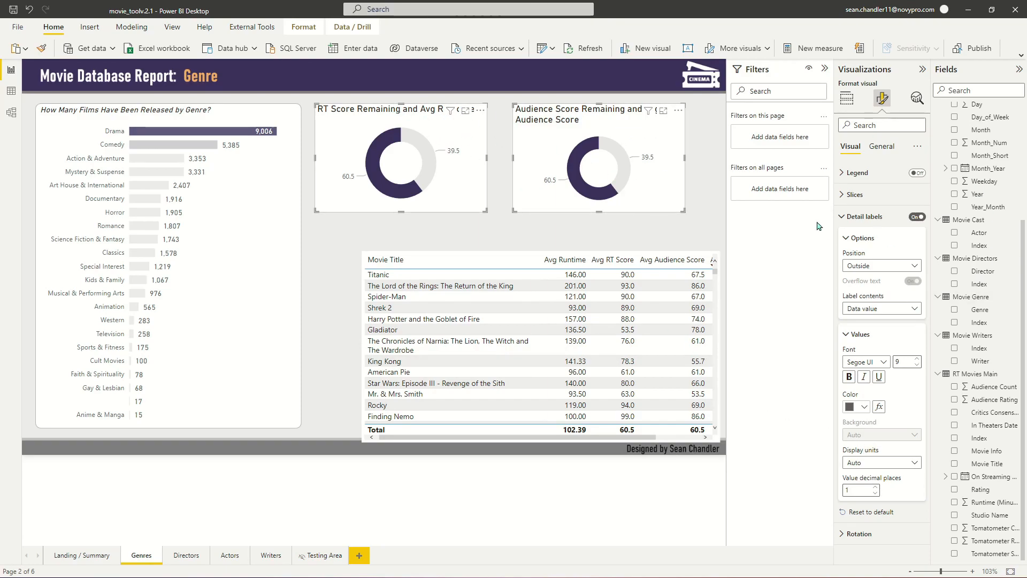
# Thin the rings of both donut charts by setting the slices' inner radius to 80 px
pyautogui.click(843, 195)
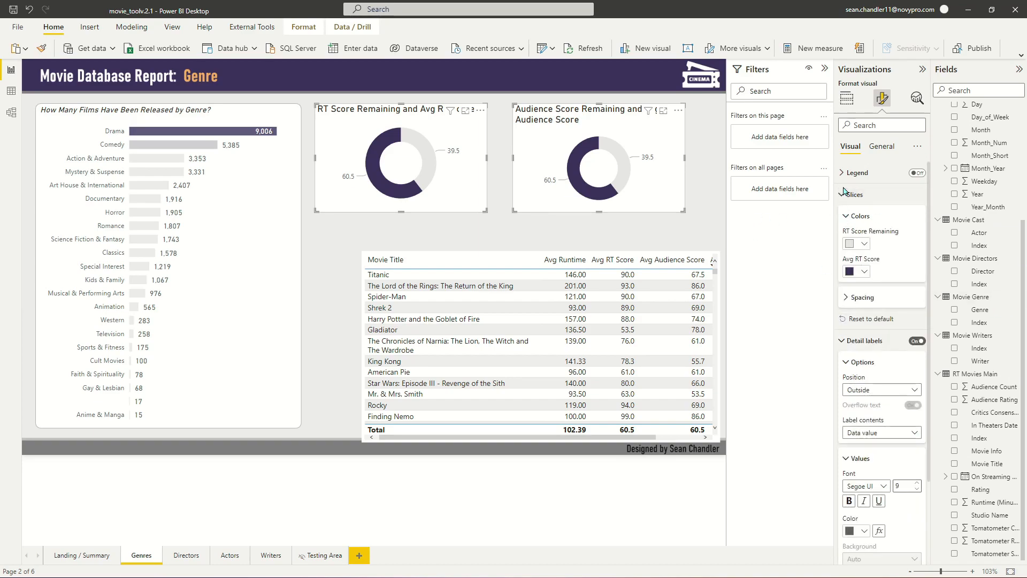
pyautogui.click(844, 300)
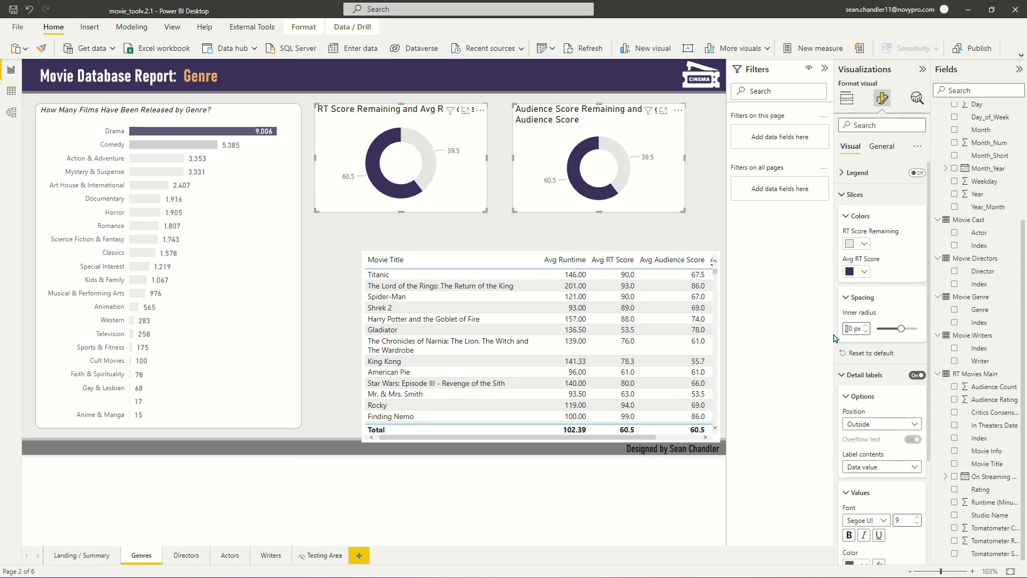
pyautogui.write('8')
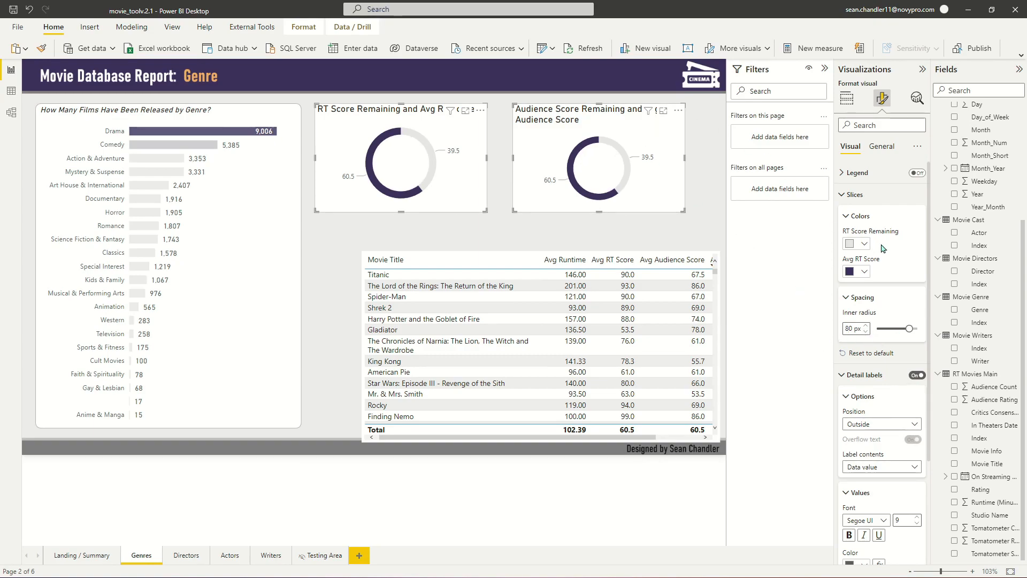
pyautogui.click(701, 188)
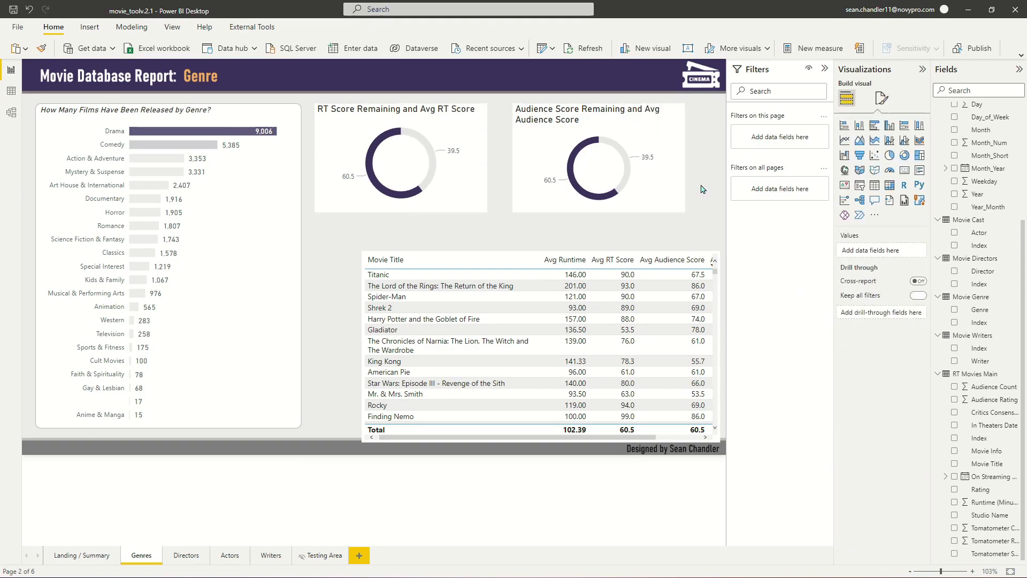
# Widen the RT score donut chart slightly, and stretch the audience score donut chart toward the page's right edge
pyautogui.click(417, 114)
pyautogui.moveTo(487, 156); pyautogui.dragTo(503, 156)
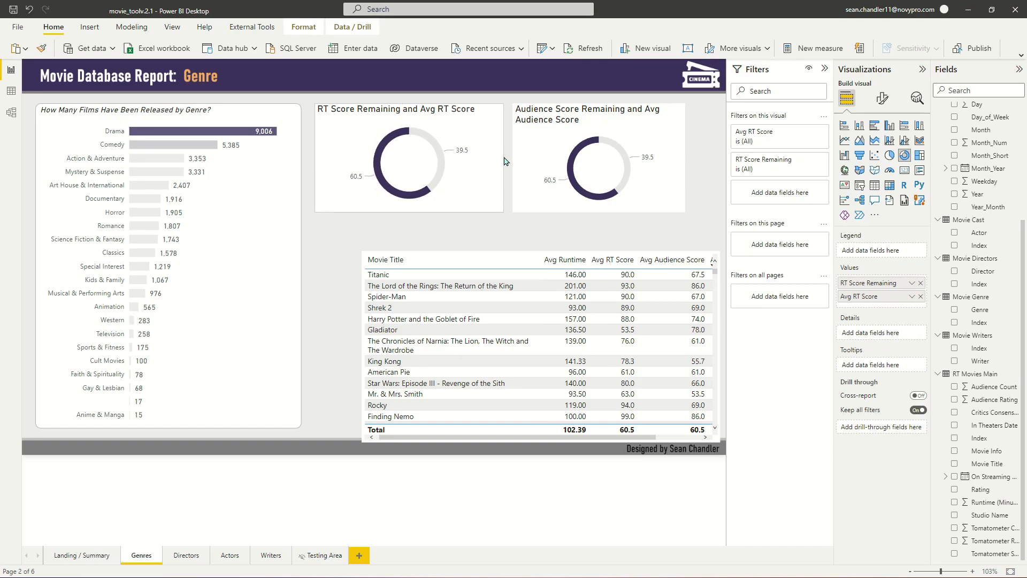
pyautogui.click(664, 139)
pyautogui.moveTo(685, 158); pyautogui.dragTo(712, 158)
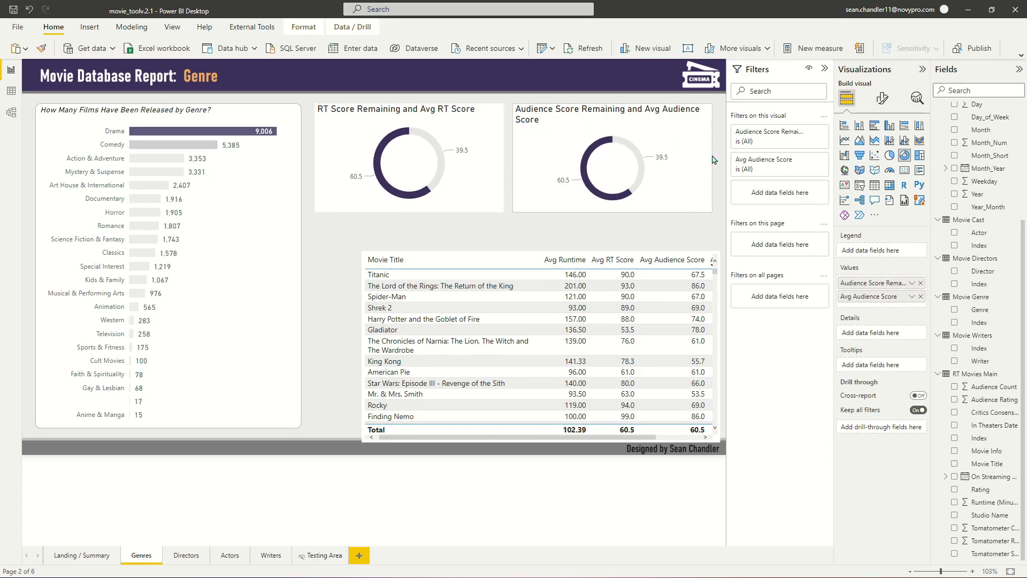
# Give both donut charts the same width of 352
pyautogui.click(418, 113)
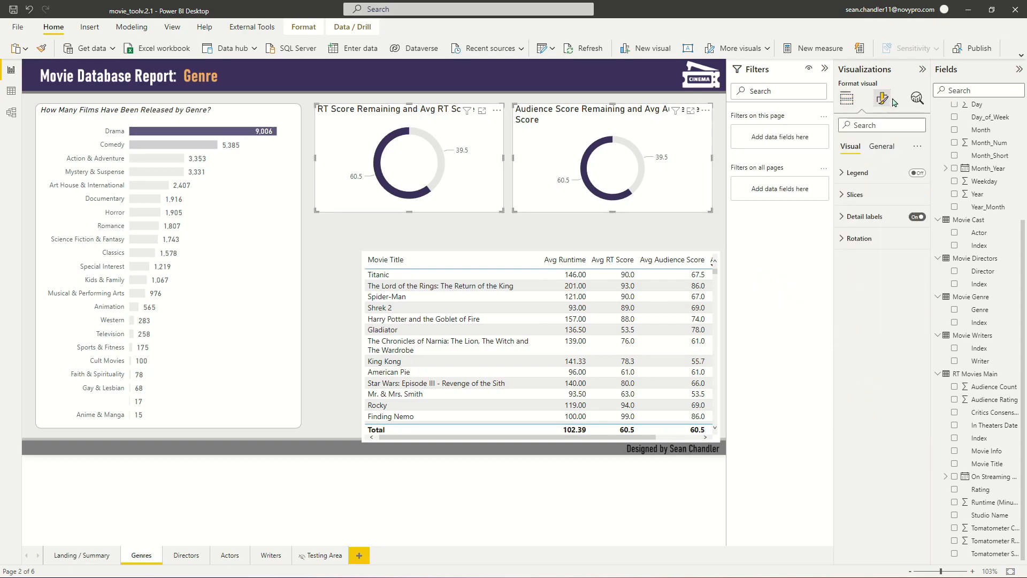
pyautogui.click(882, 147)
pyautogui.click(861, 173)
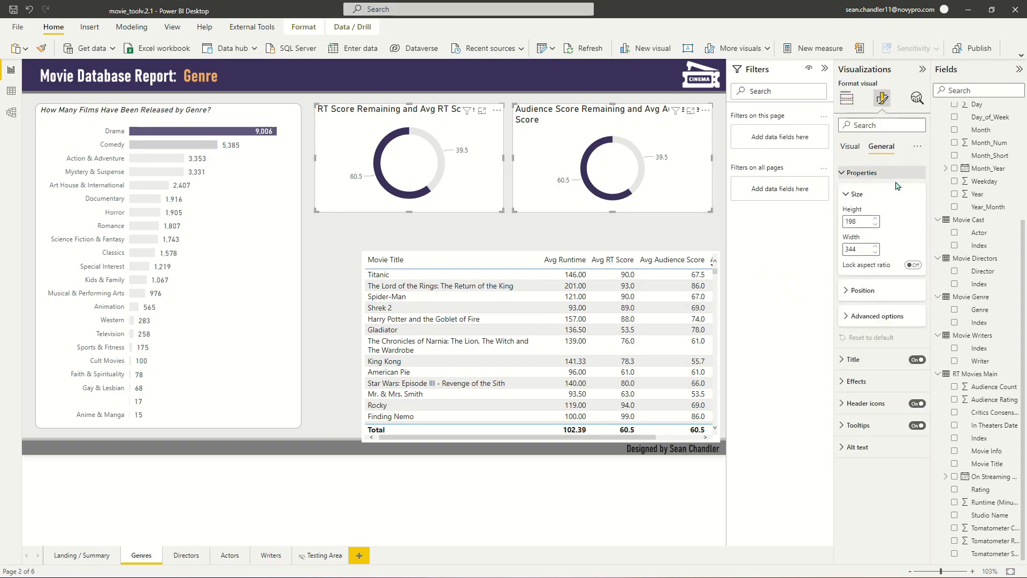
pyautogui.click(876, 247)
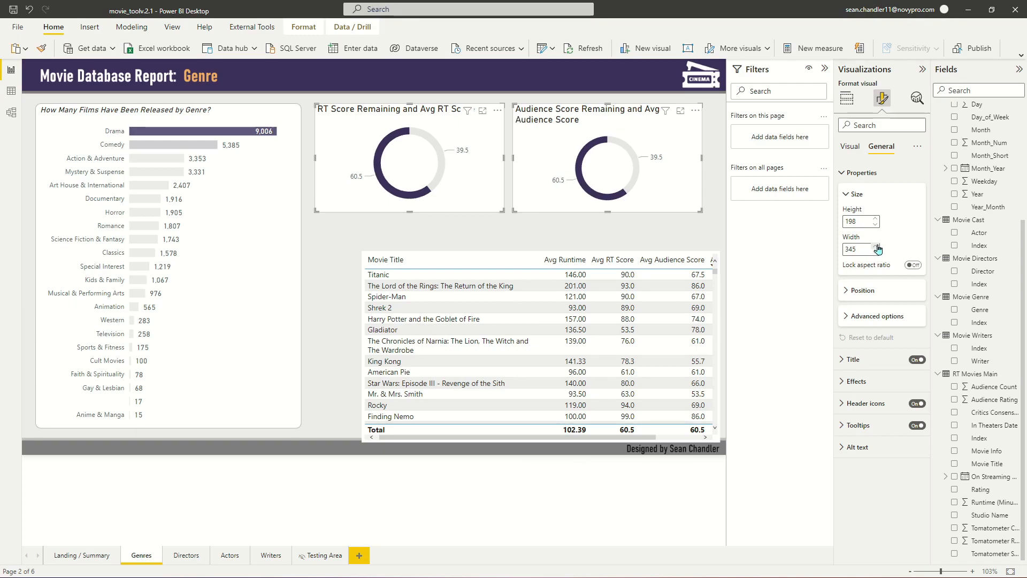
pyautogui.click(876, 247)
pyautogui.click(877, 247)
pyautogui.click(877, 246)
pyautogui.click(876, 246)
pyautogui.click(876, 247)
pyautogui.click(876, 247)
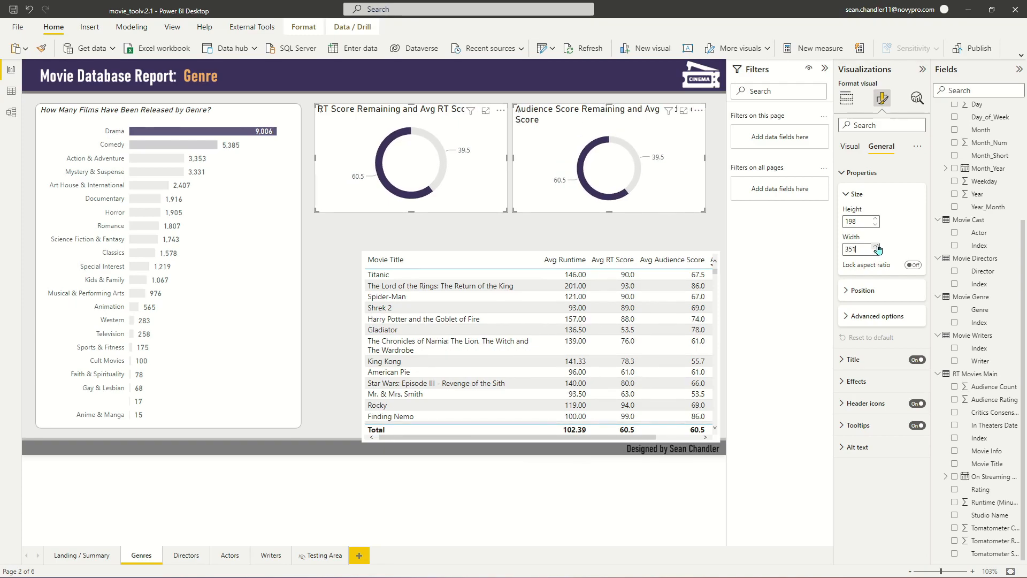
pyautogui.click(876, 247)
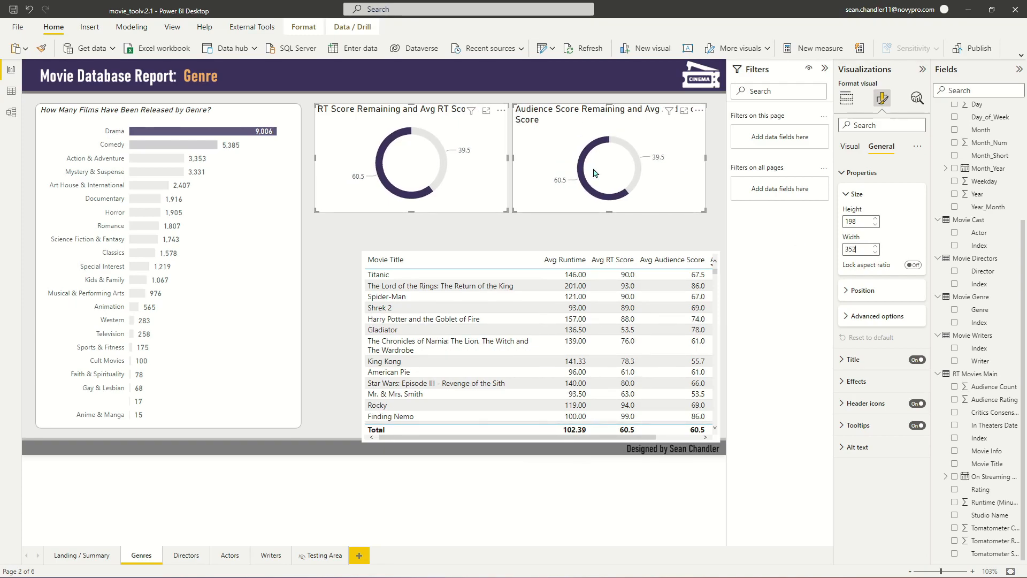
# Add a gray visual border with 10 px rounded corners to both donut charts
pyautogui.click(859, 172)
pyautogui.click(857, 217)
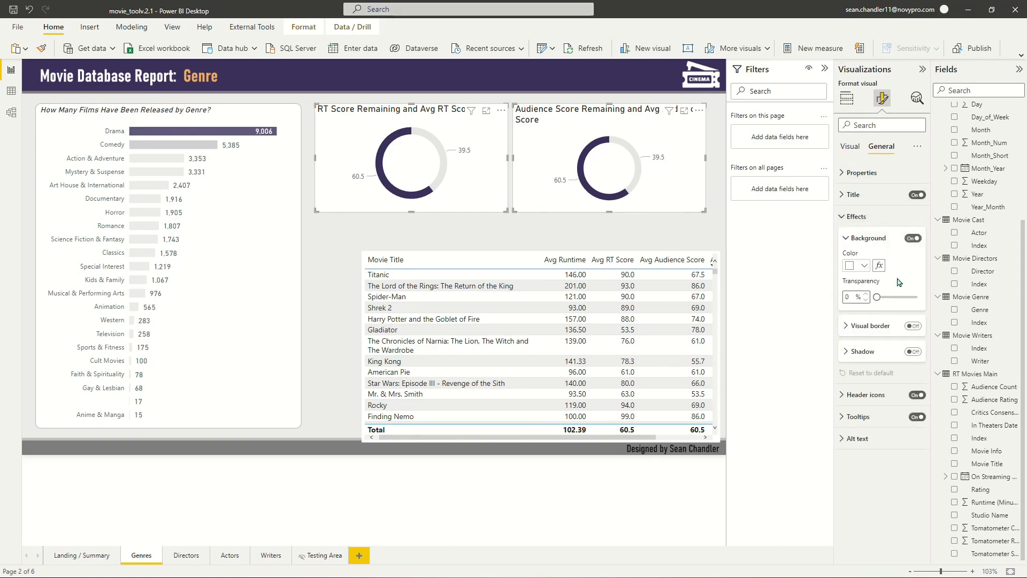
pyautogui.click(913, 326)
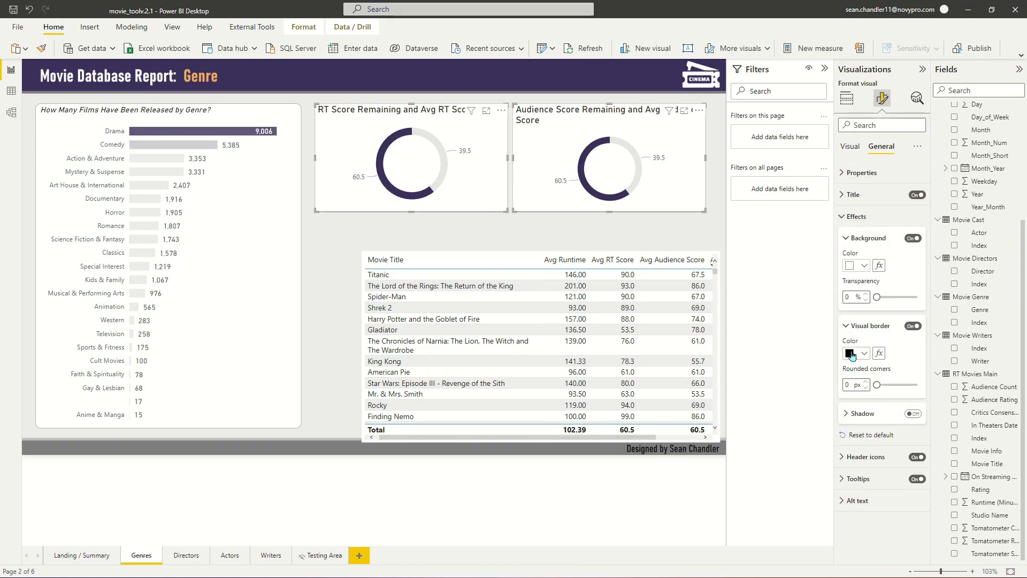
pyautogui.click(851, 353)
pyautogui.click(855, 410)
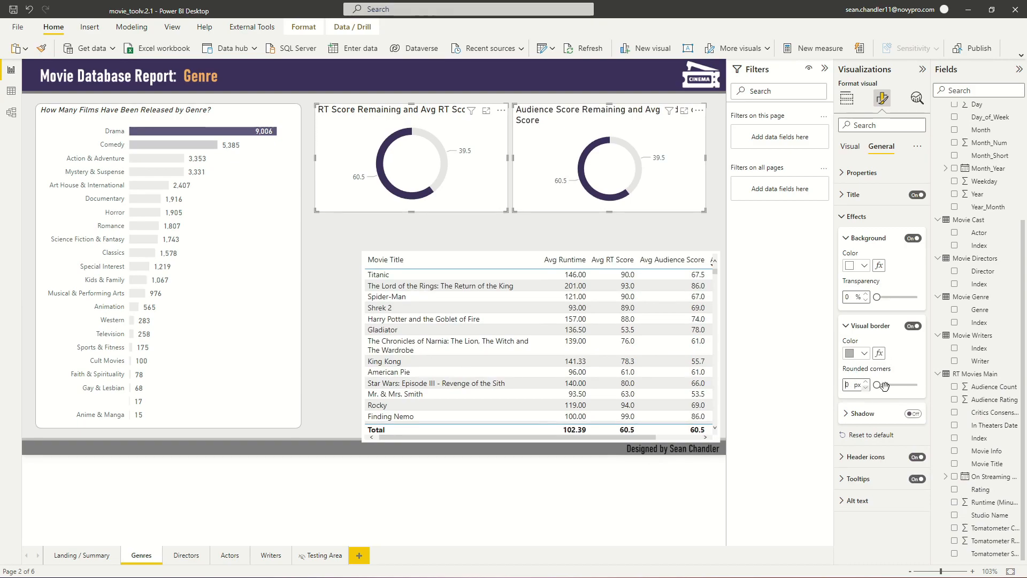
pyautogui.moveTo(885, 385)
pyautogui.mouseDown()
pyautogui.moveTo(899, 402)
pyautogui.moveTo(892, 393)
pyautogui.mouseUp()
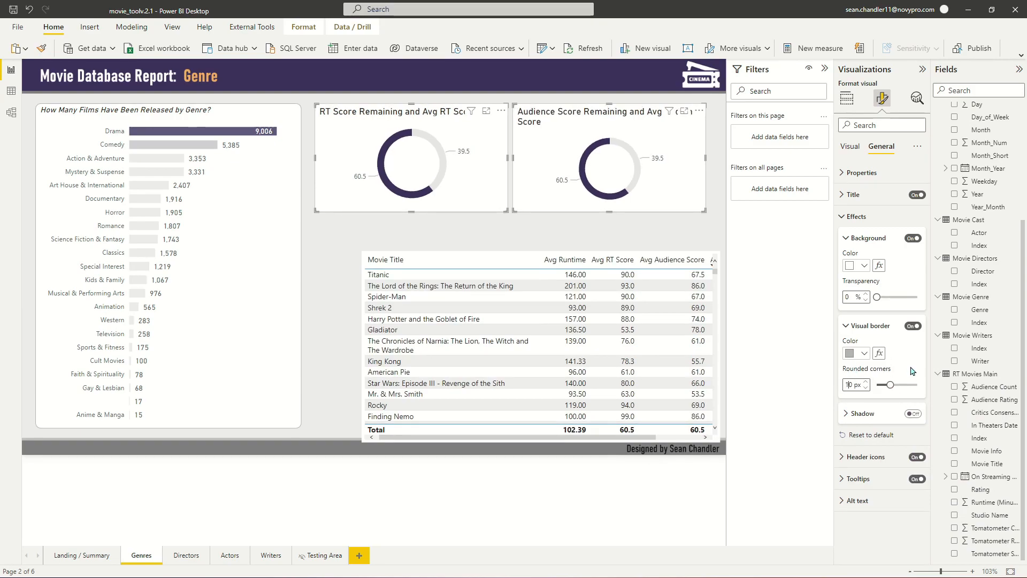
# Move the RT score donut chart slightly left and the audience score donut chart slightly right to widen the gap between them
pyautogui.click(404, 117)
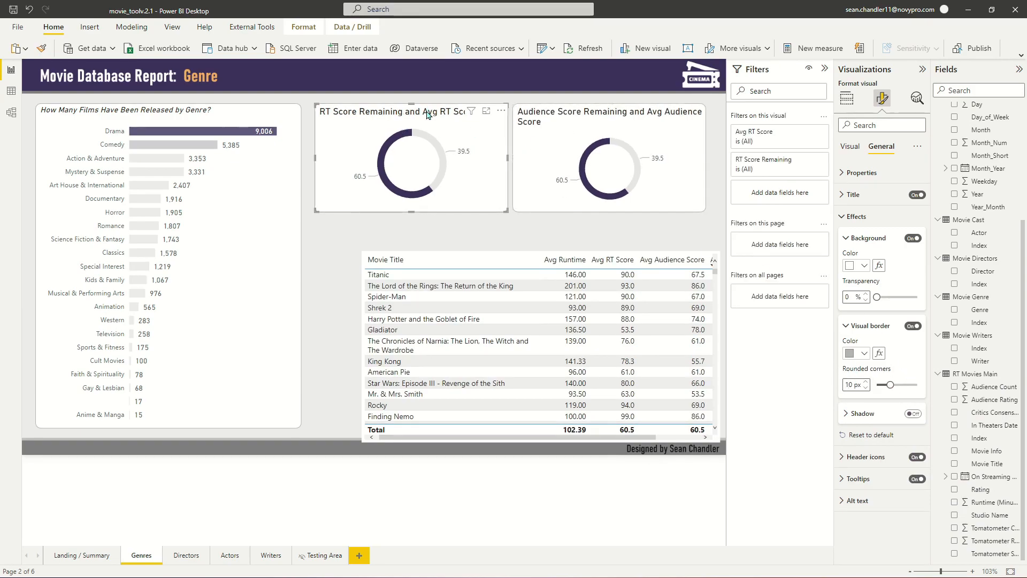
pyautogui.moveTo(427, 114); pyautogui.dragTo(422, 112)
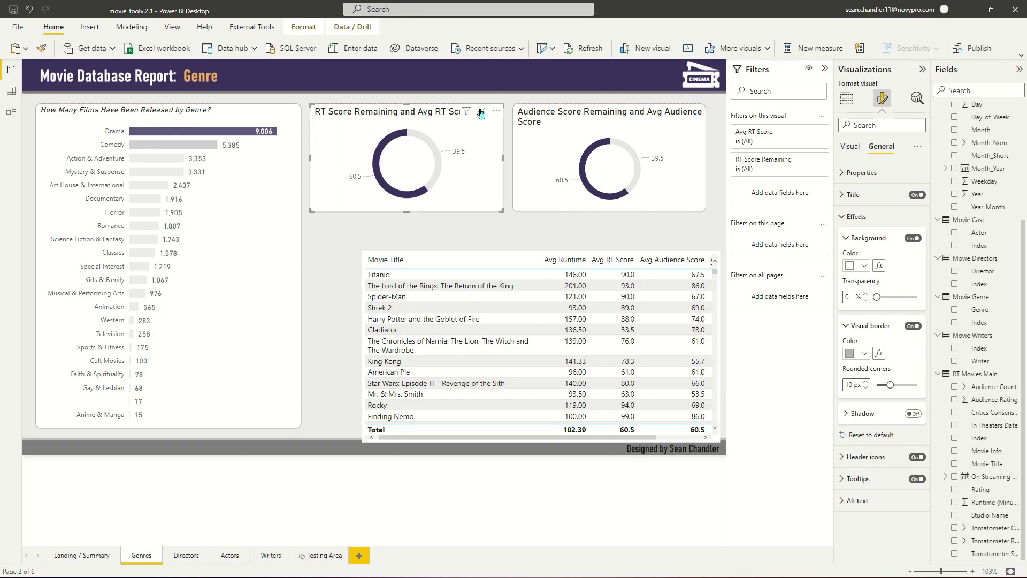
pyautogui.moveTo(600, 119); pyautogui.dragTo(604, 119)
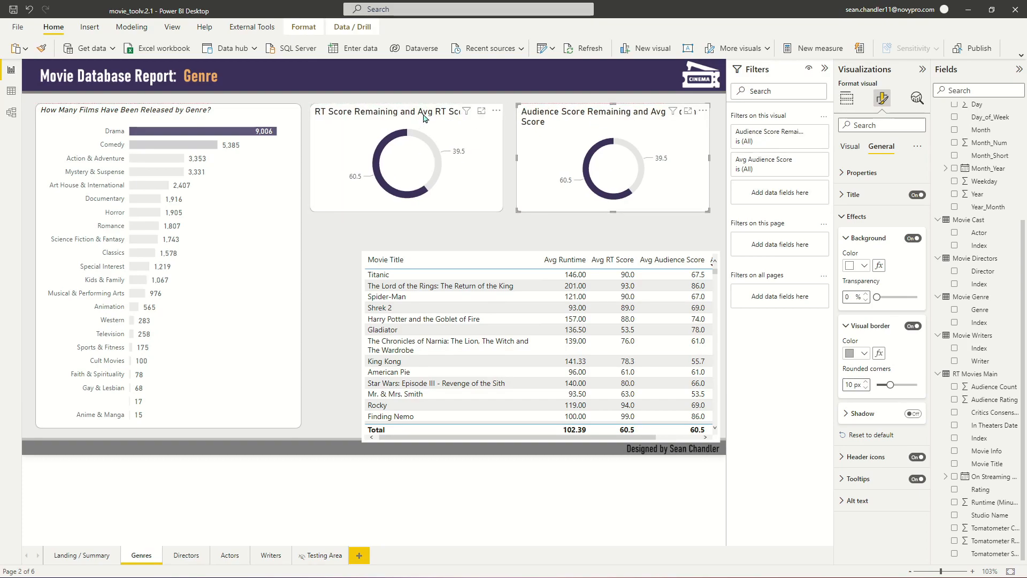
# Retitle the RT score donut chart "What Score On Avg Did Critics Give These Films?"
pyautogui.click(423, 118)
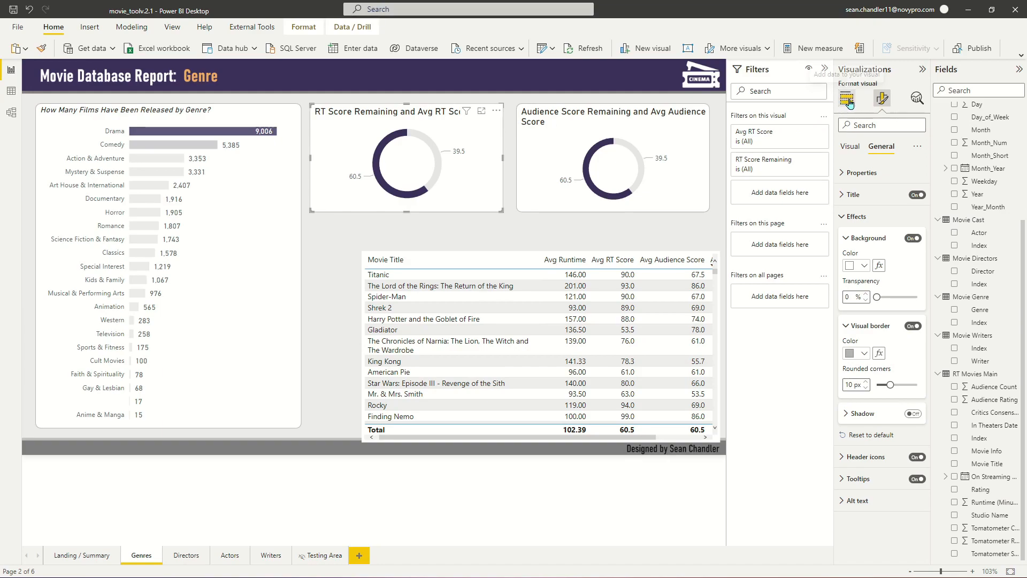
pyautogui.click(843, 216)
pyautogui.click(851, 194)
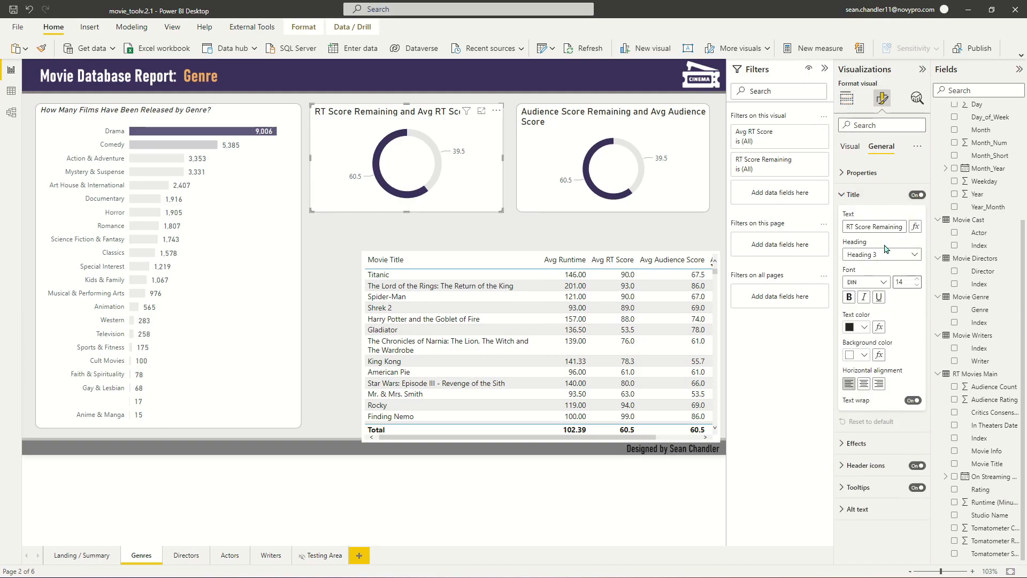
pyautogui.click(874, 229)
pyautogui.write('What Sco')
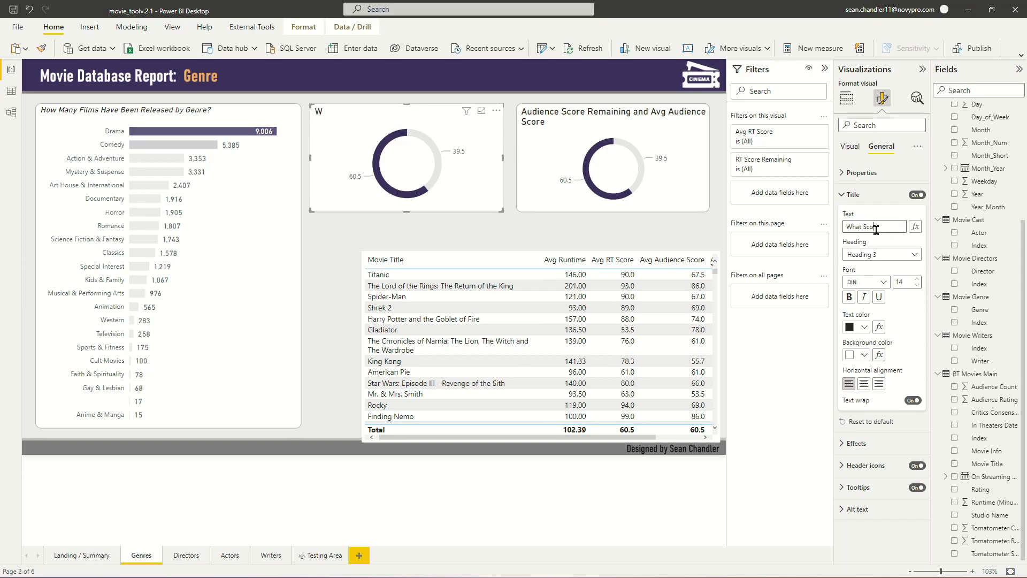
pyautogui.write('re On Avg Did Critics')
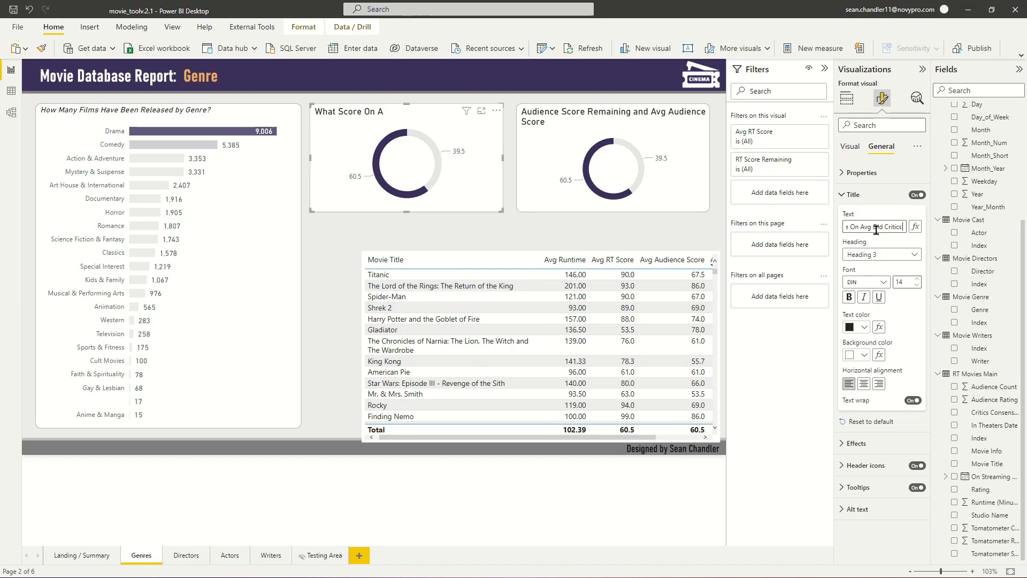
pyautogui.write(' Give These')
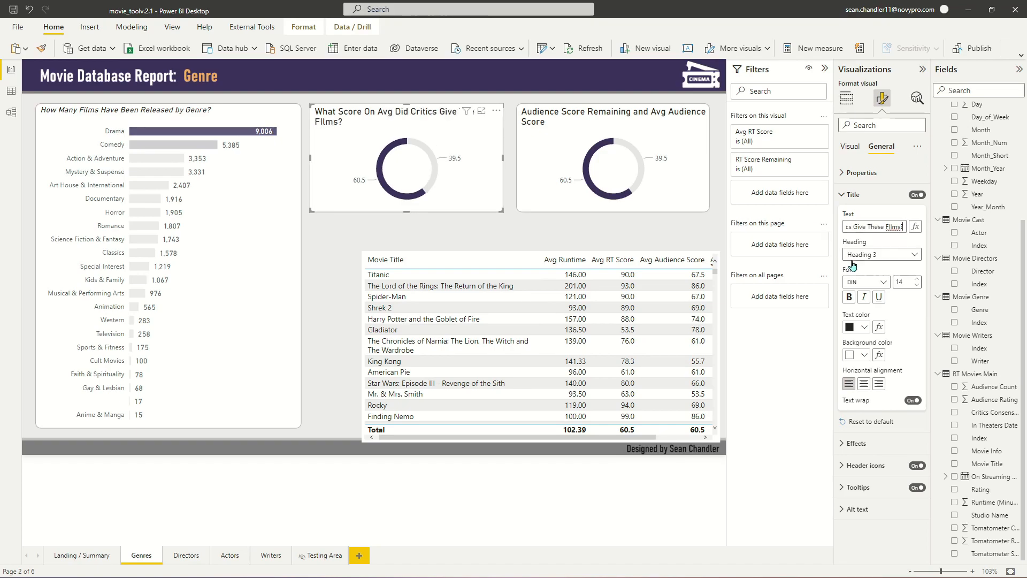
# Format the RT score donut chart's title in italics at font size 12
pyautogui.click(917, 286)
pyautogui.click(917, 286)
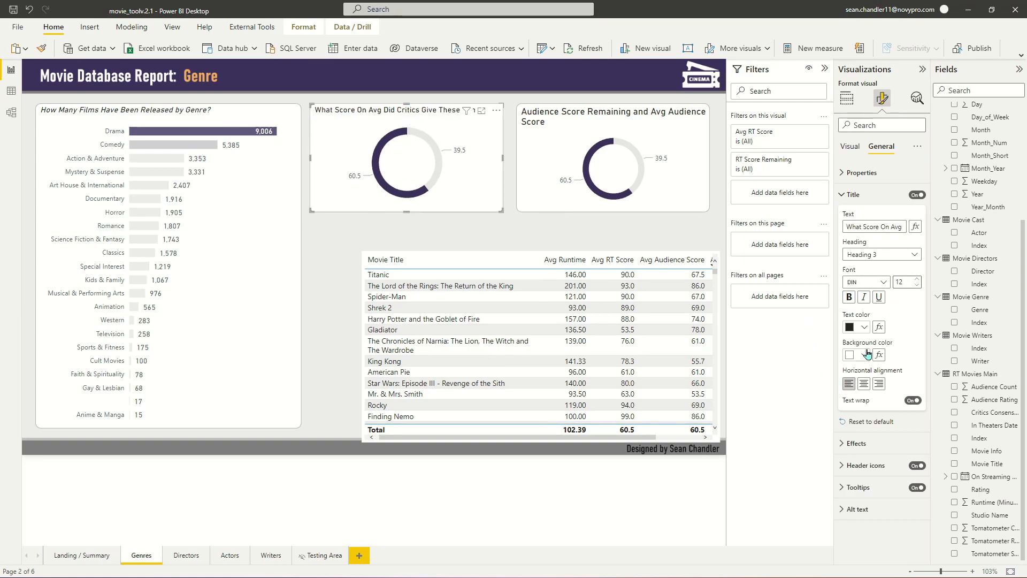
pyautogui.click(864, 298)
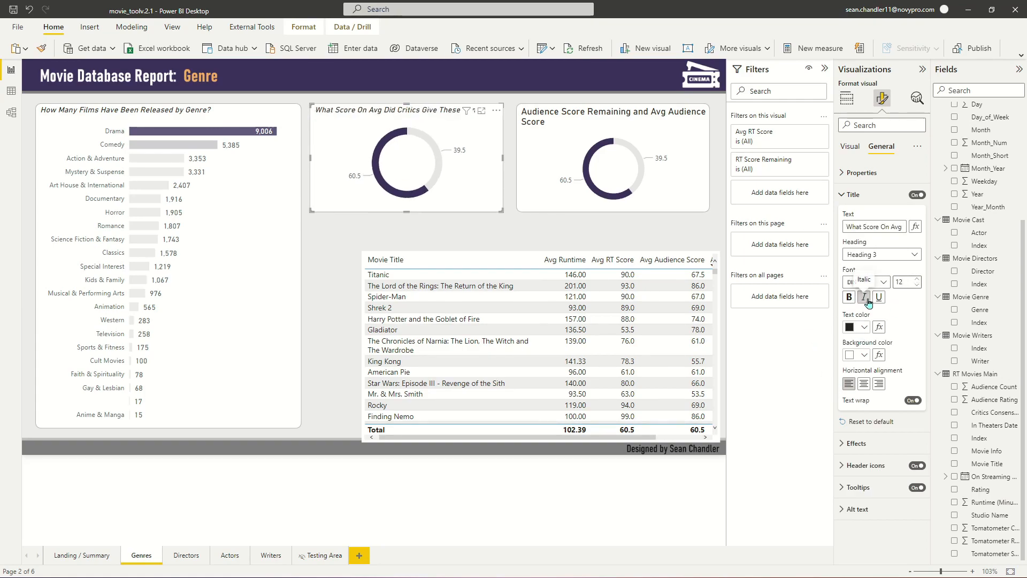
pyautogui.click(916, 280)
pyautogui.click(917, 286)
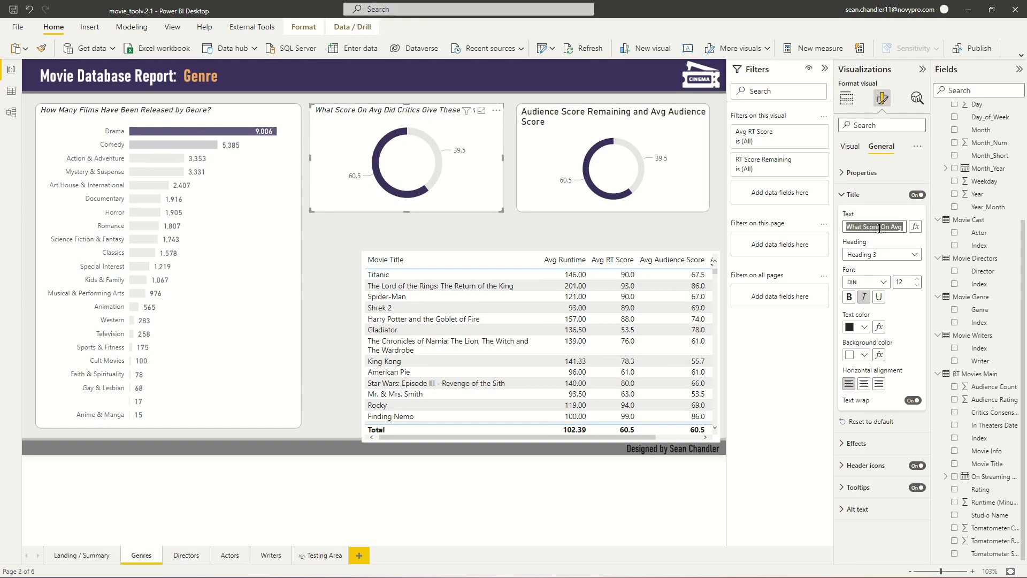
# Retitle the audience score donut chart "What Score On Avg Did Audiences Give These Films?"
pyautogui.click(663, 131)
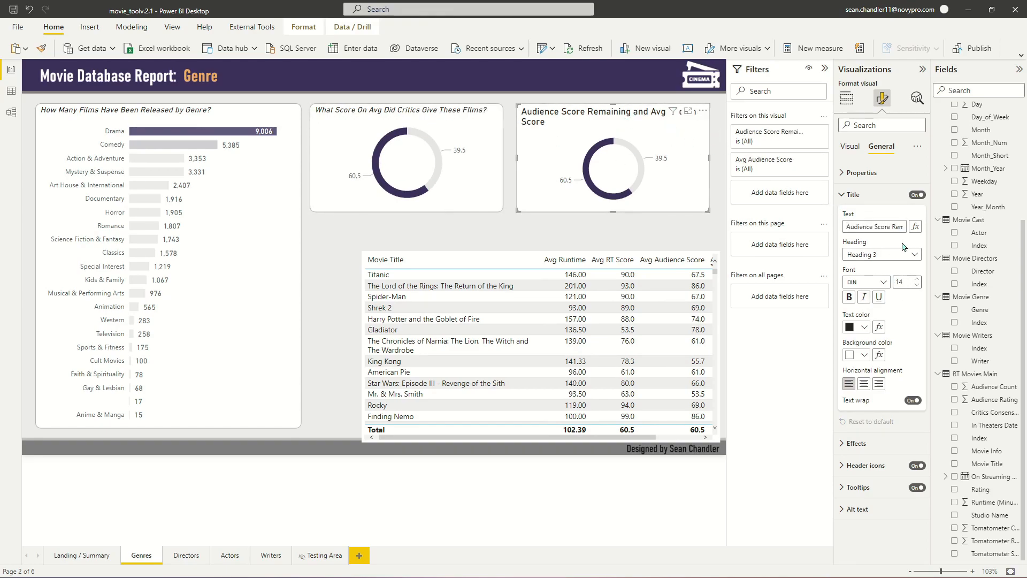
pyautogui.click(857, 227)
pyautogui.hotkey('ctrl', 'a')
pyautogui.write('What Score On Avg Did Critics Give These FIlms?')
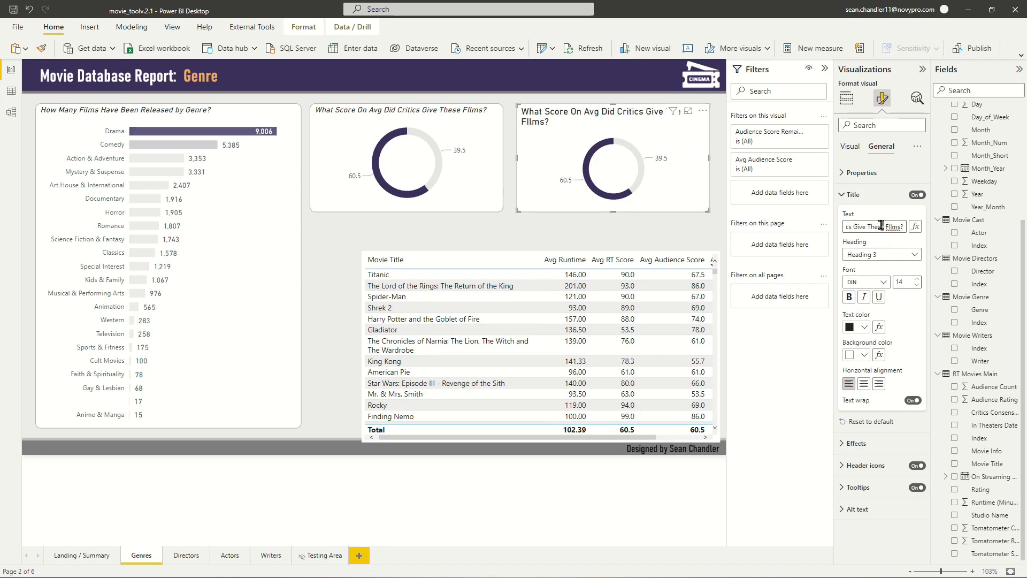
pyautogui.click(892, 227)
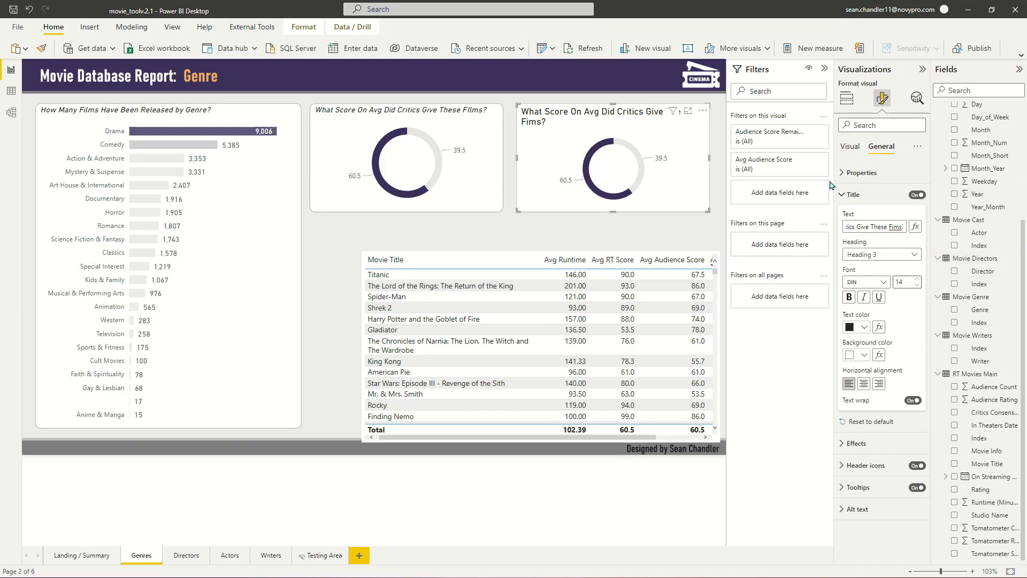
pyautogui.write('Audien')
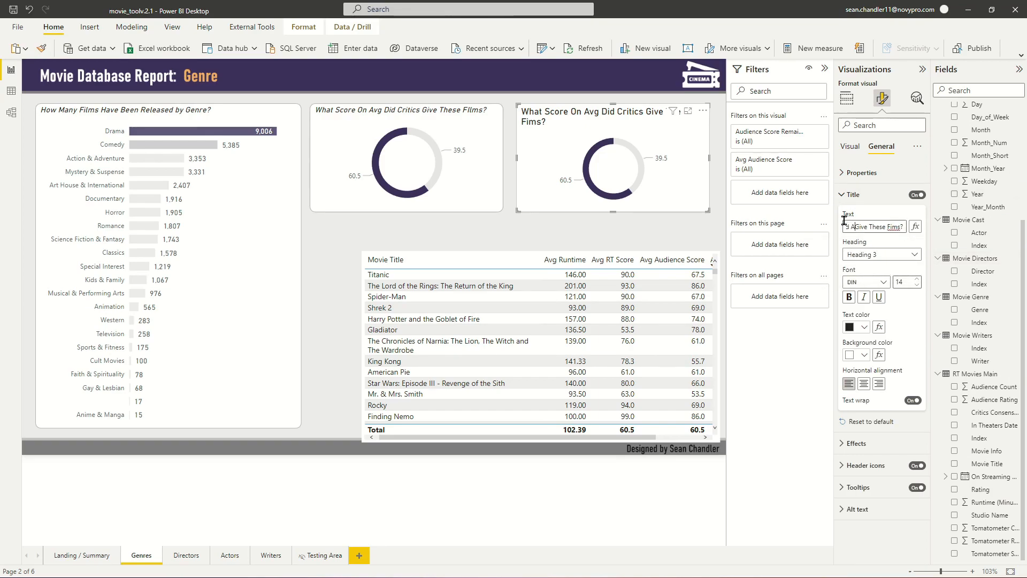
pyautogui.write('ces')
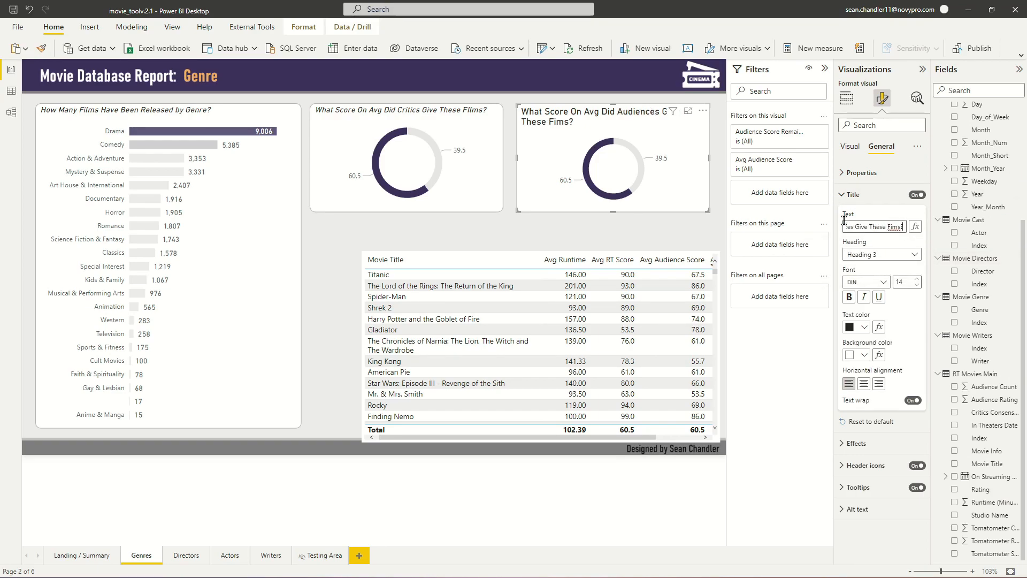
pyautogui.click(890, 225)
pyautogui.write('l')
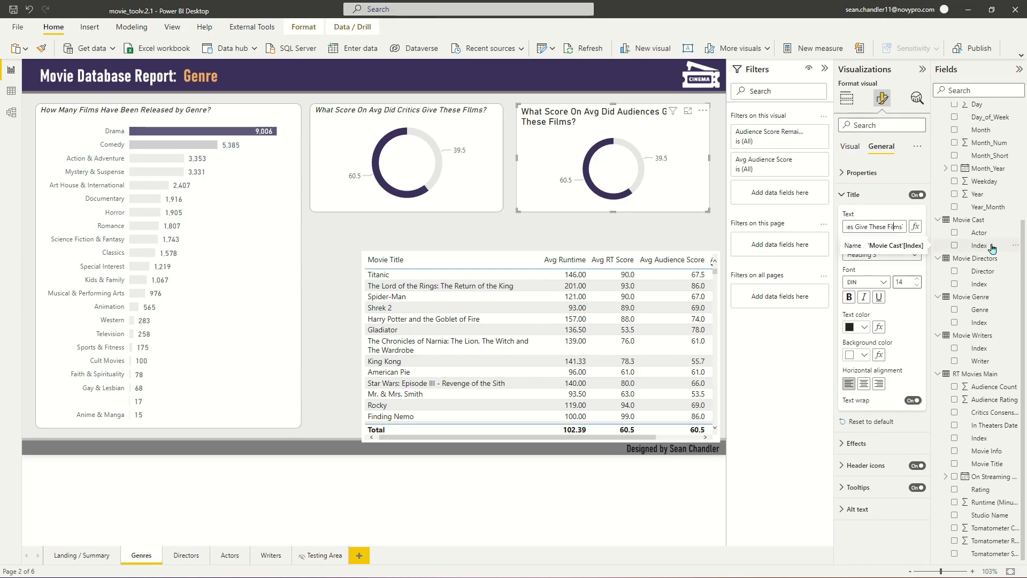
# Format the audience score donut chart's title in italics at font size 13 and widen the chart on both sides to fit it on one line
pyautogui.click(918, 286)
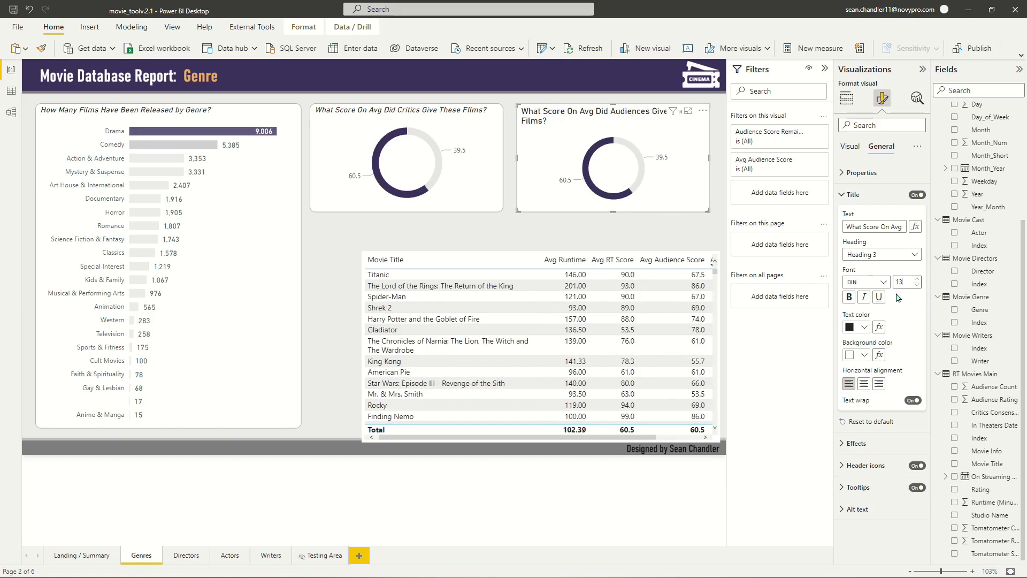
pyautogui.click(864, 297)
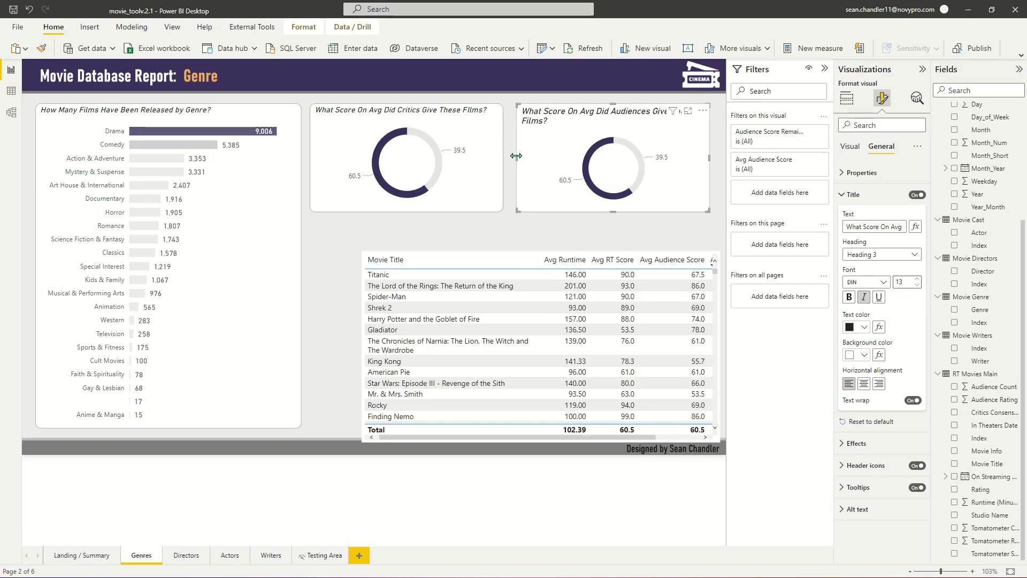
pyautogui.moveTo(516, 155); pyautogui.dragTo(509, 157)
pyautogui.moveTo(709, 156); pyautogui.dragTo(720, 159)
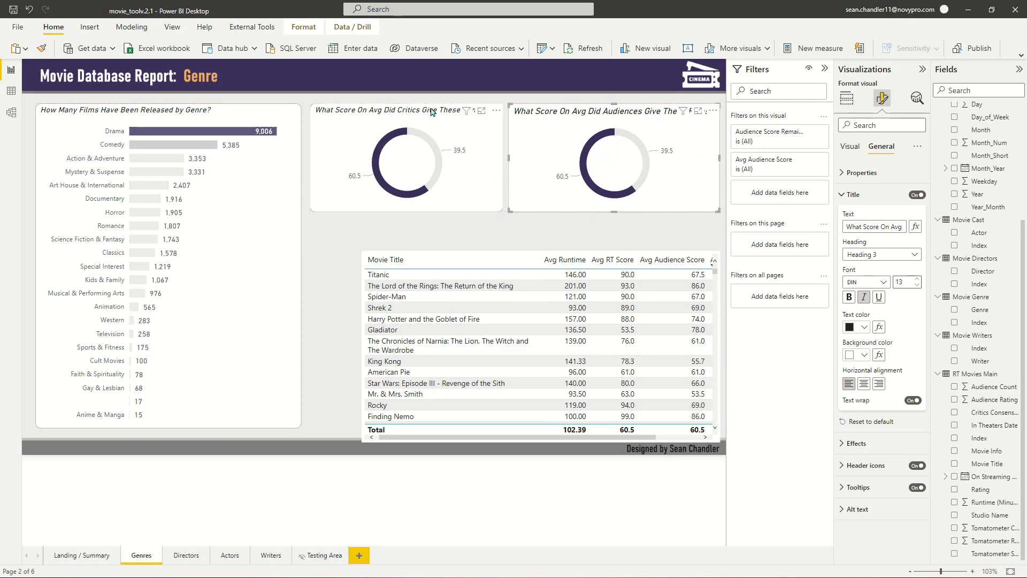
# Nudge the critics' score donut chart slightly left and correct the capitalization of "Films" in its title
pyautogui.moveTo(431, 111); pyautogui.dragTo(430, 111)
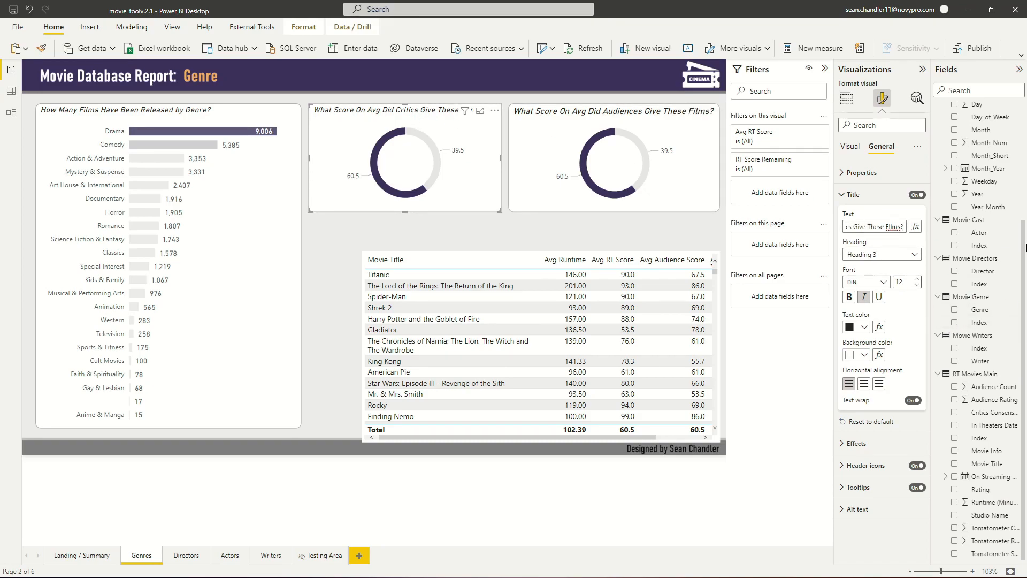
pyautogui.click(889, 226)
pyautogui.click(696, 227)
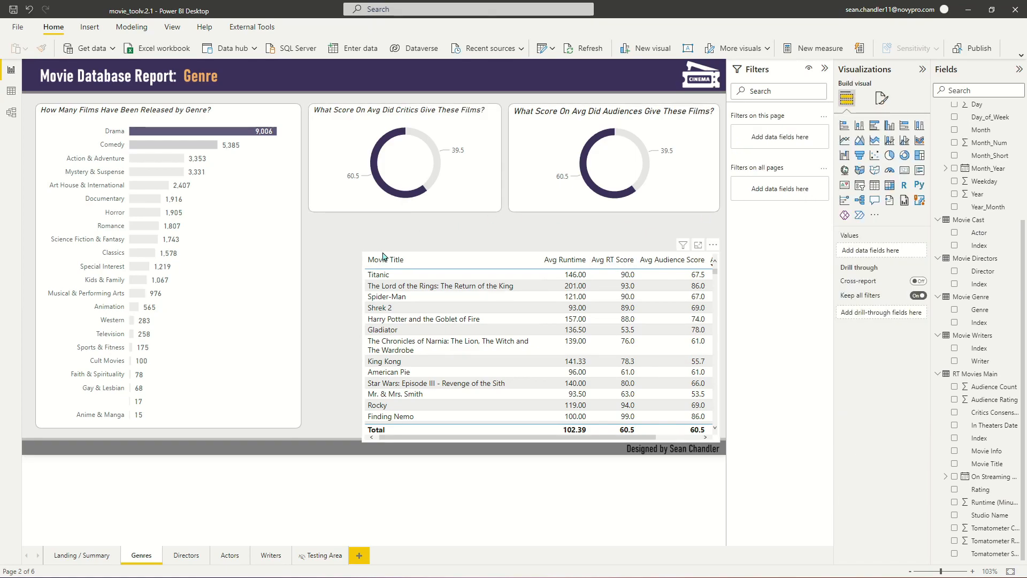
# Move the movie table beneath the donut charts and resize it to span their combined width, with its lower edge level with the genre bar chart's
pyautogui.moveTo(375, 254); pyautogui.dragTo(330, 232)
pyautogui.click(691, 414)
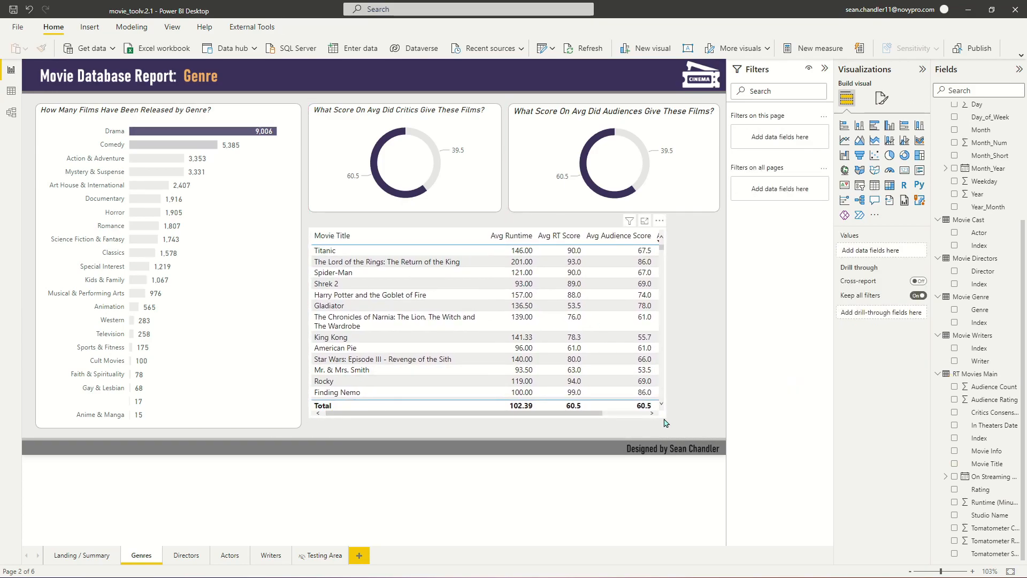
pyautogui.click(663, 418)
pyautogui.moveTo(666, 416); pyautogui.dragTo(719, 426)
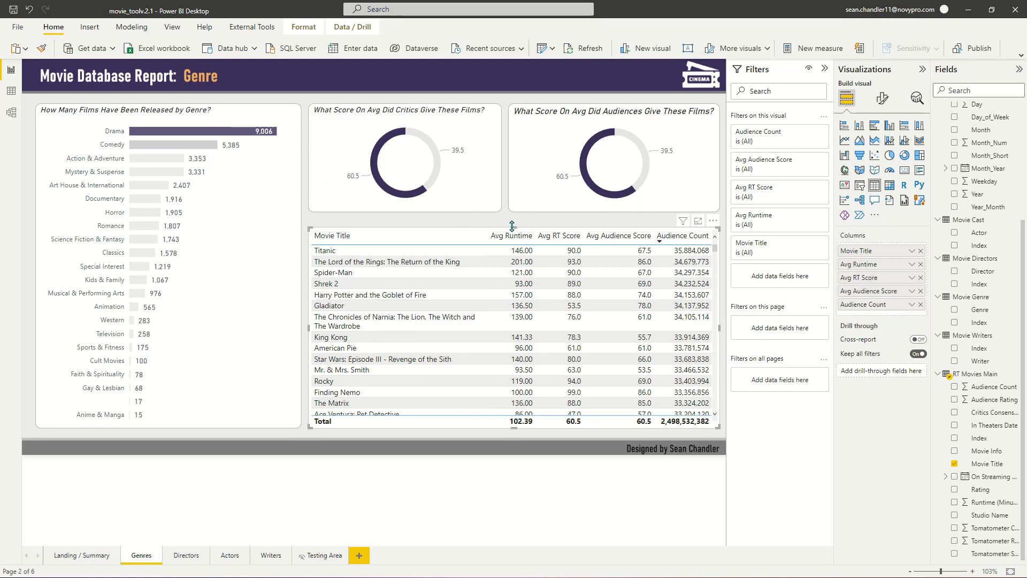
pyautogui.moveTo(513, 228); pyautogui.dragTo(519, 223)
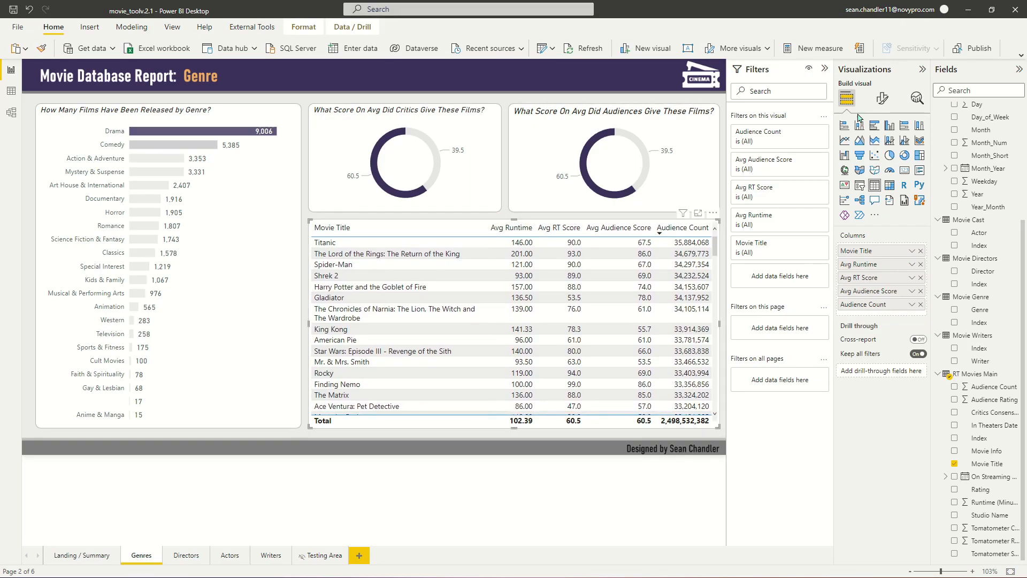
# Add a gray visual border with 10 px rounded corners to the movie table
pyautogui.click(883, 100)
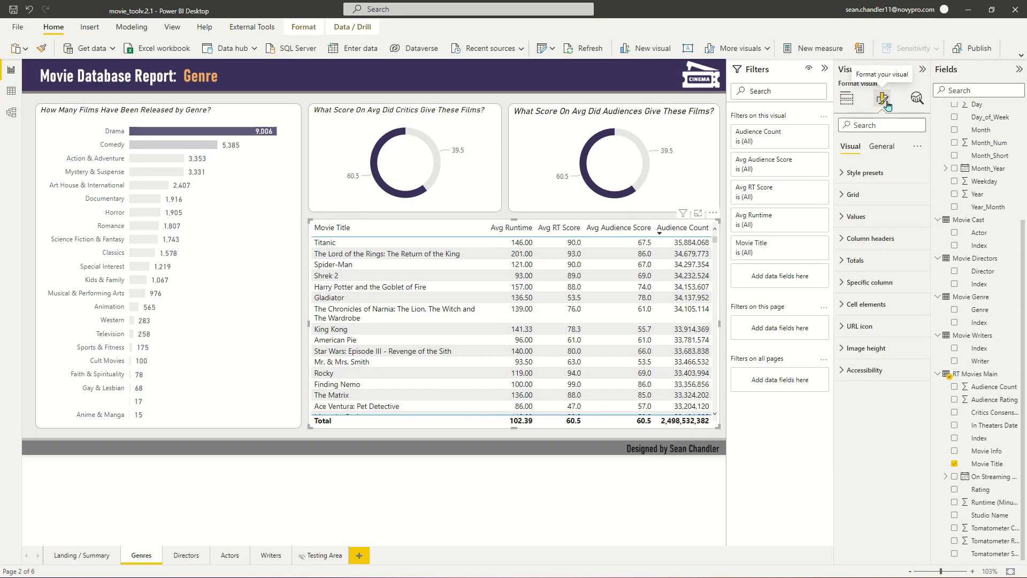
pyautogui.click(881, 146)
pyautogui.click(856, 217)
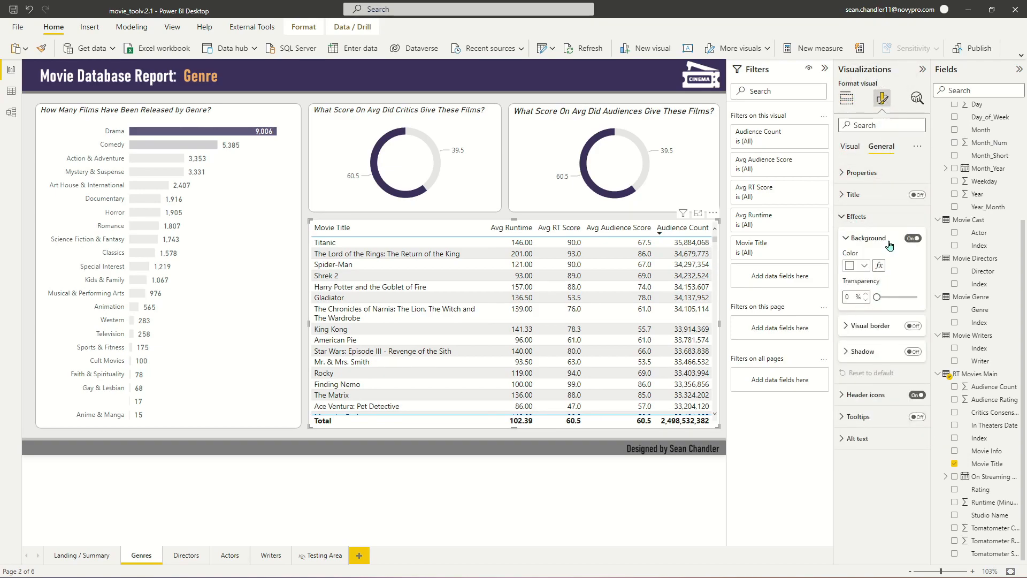
pyautogui.click(913, 326)
pyautogui.click(871, 327)
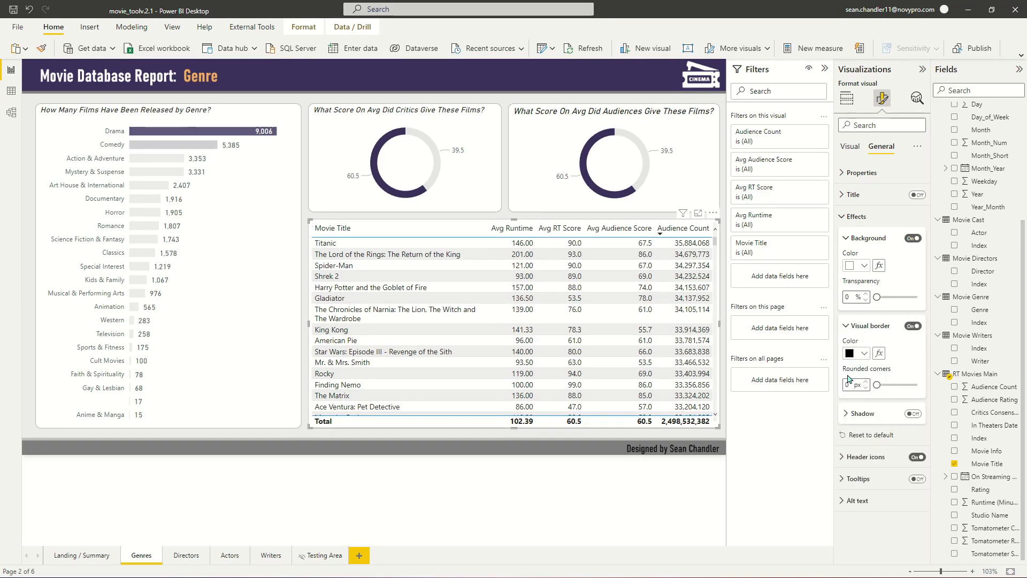
pyautogui.click(851, 355)
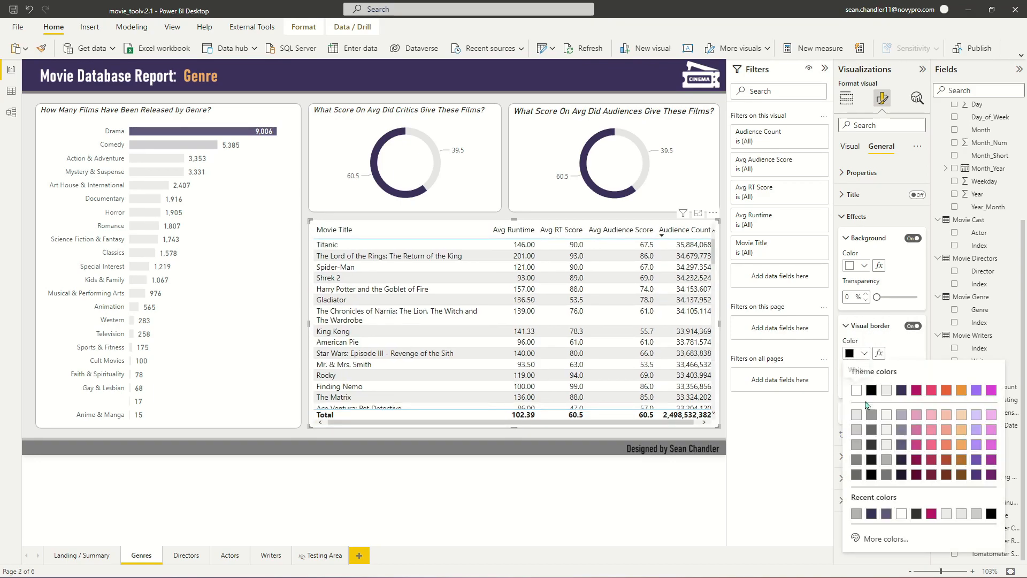
pyautogui.click(857, 445)
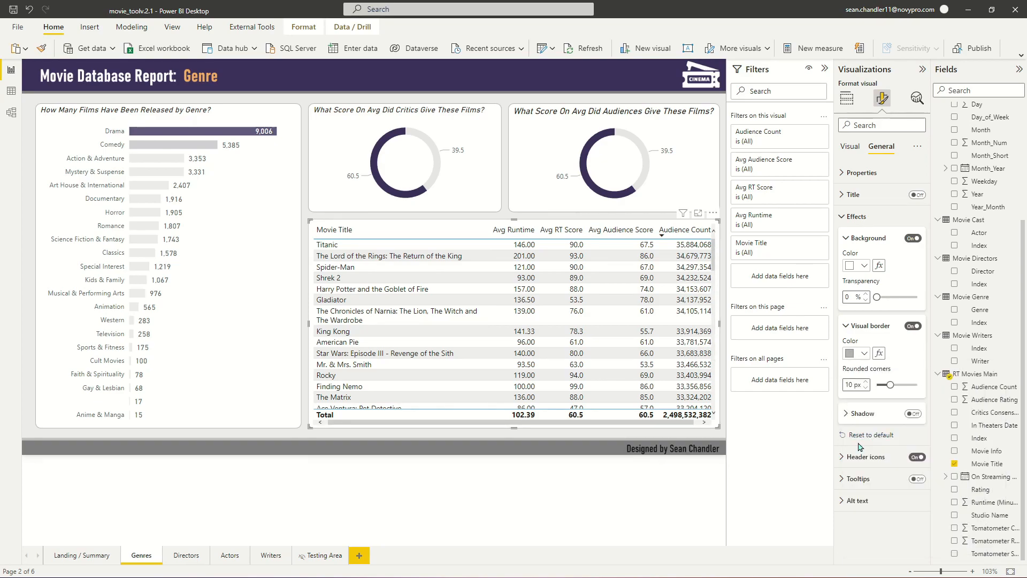
pyautogui.click(283, 460)
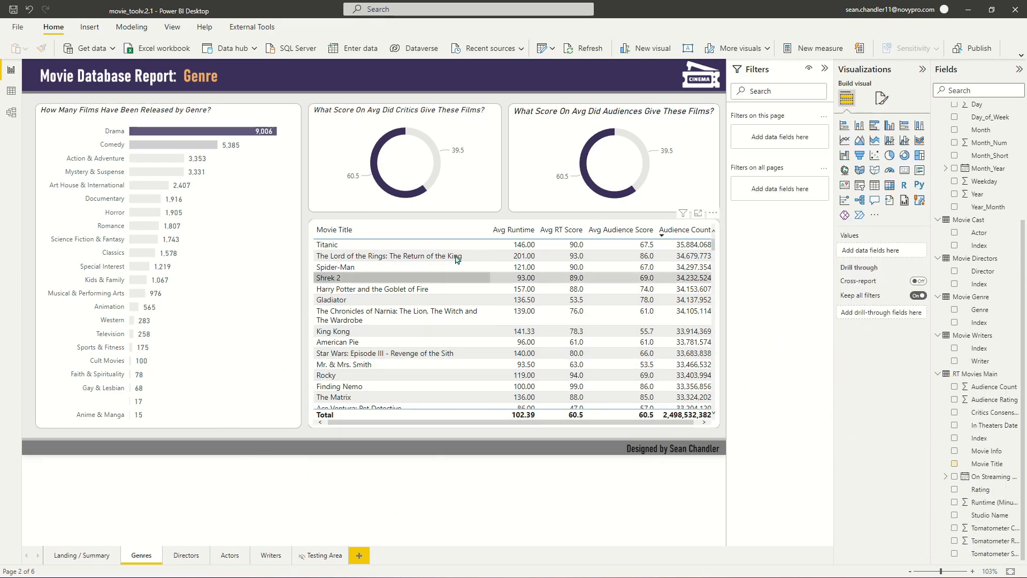
# Set the alternate background color of the movie table's values to white
pyautogui.click(470, 223)
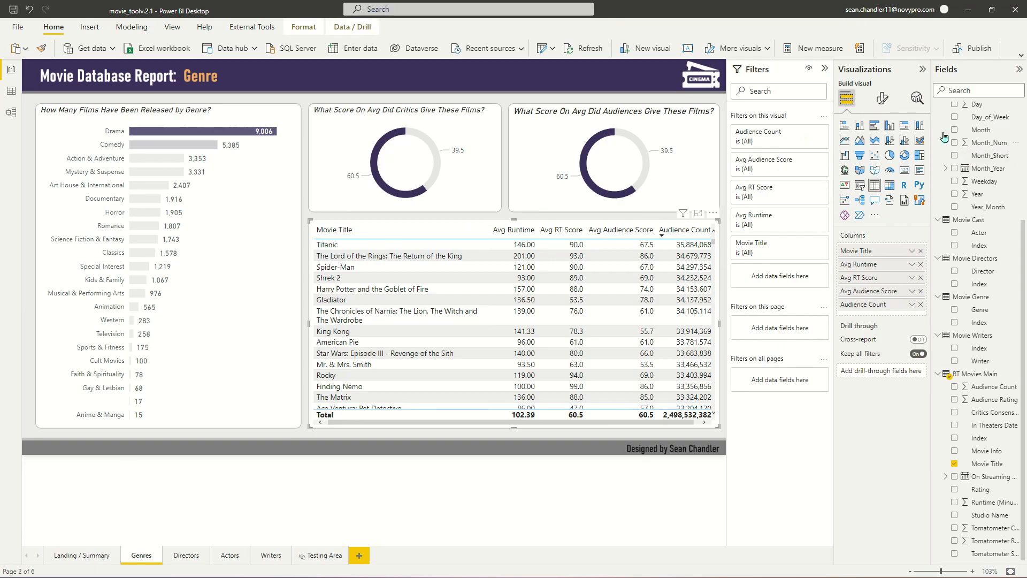
pyautogui.click(882, 98)
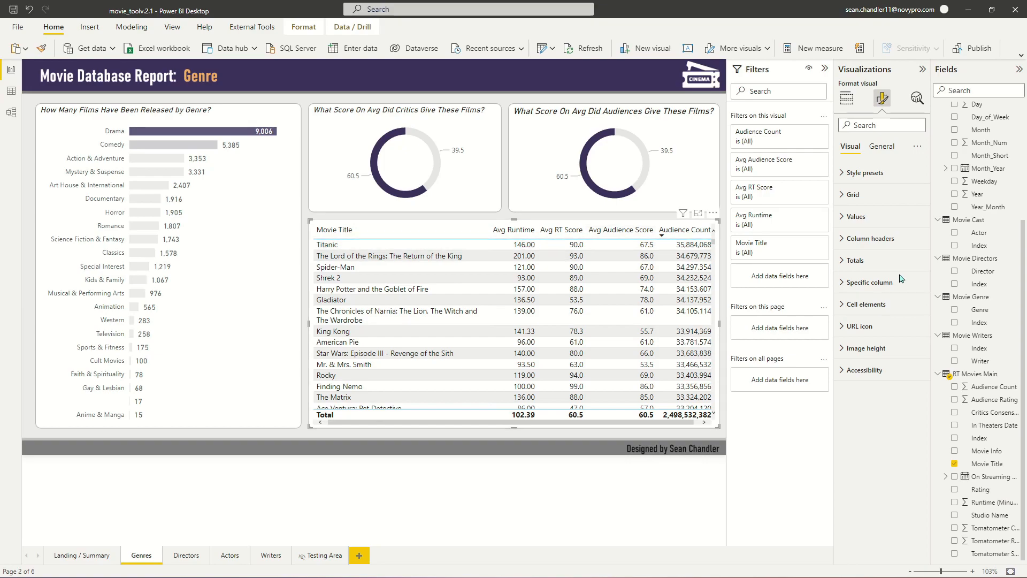
pyautogui.click(852, 216)
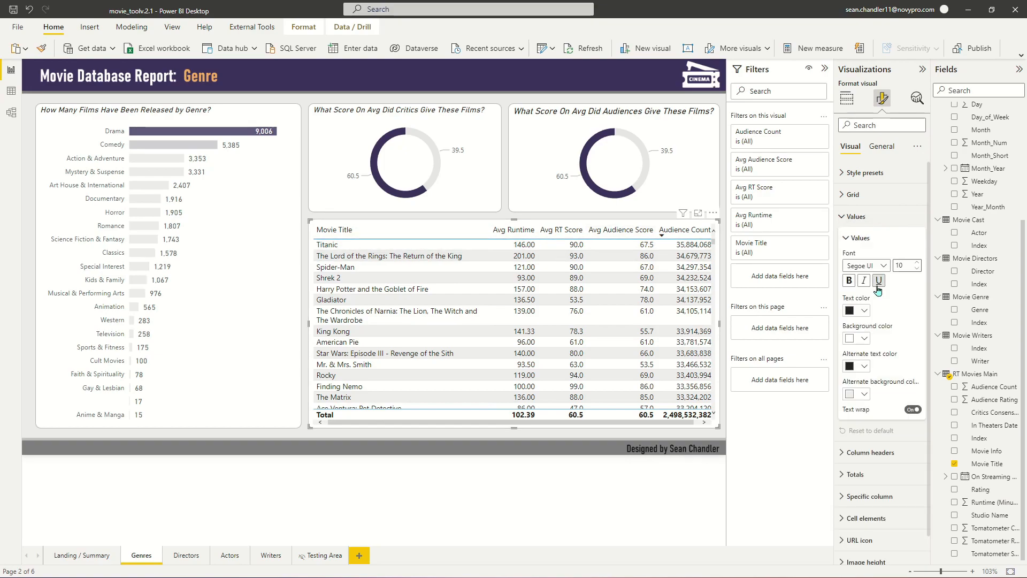
pyautogui.click(860, 396)
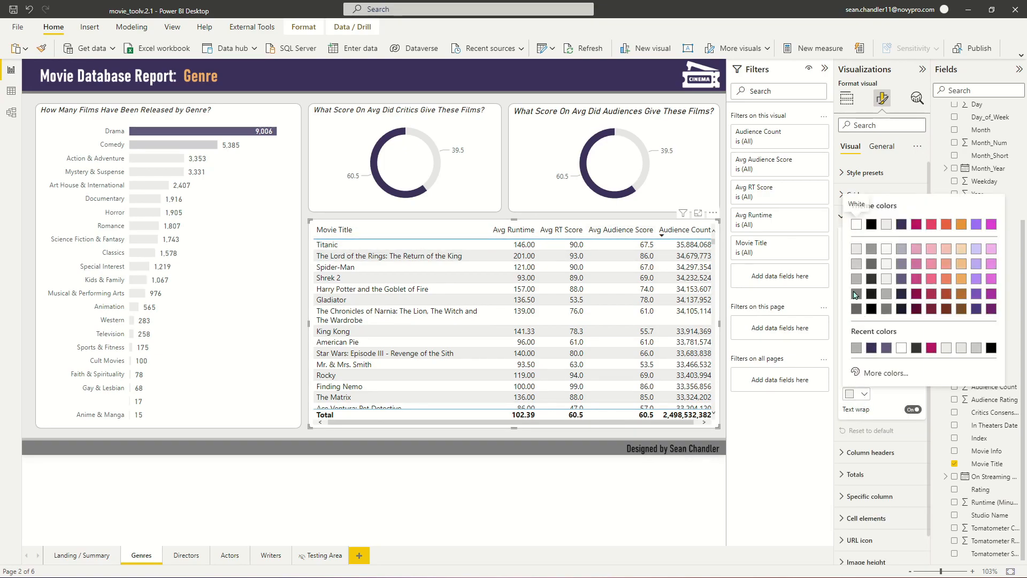
pyautogui.click(858, 228)
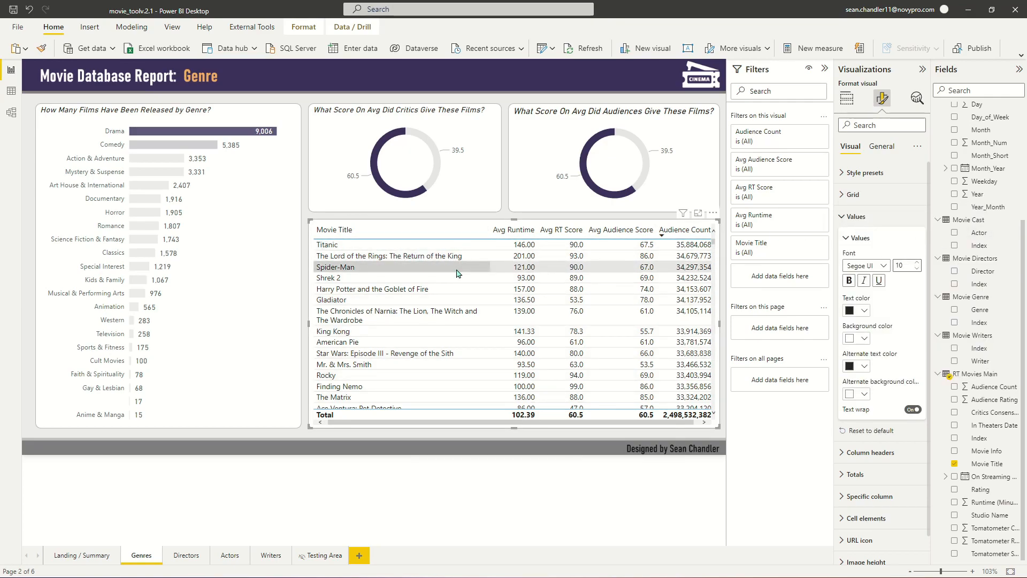
pyautogui.click(845, 216)
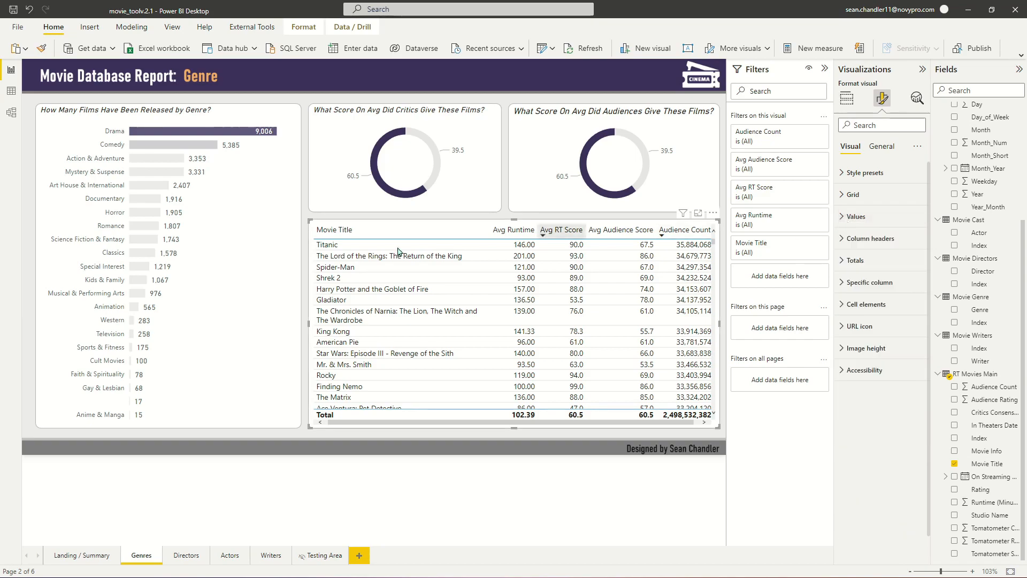
# Change the movie table's grid border color, applied to all sections, to gray
pyautogui.click(852, 195)
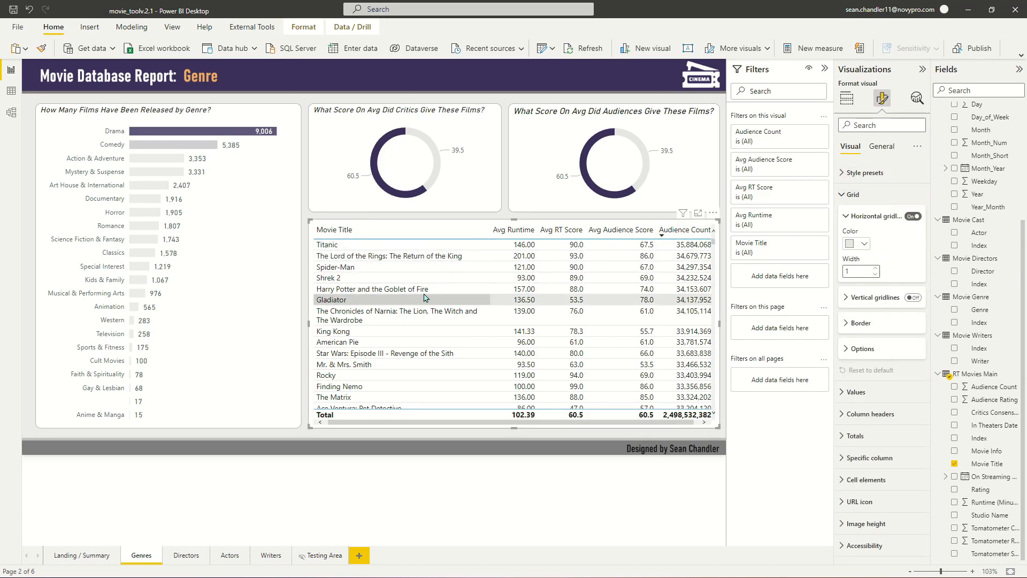
pyautogui.click(868, 322)
pyautogui.click(865, 438)
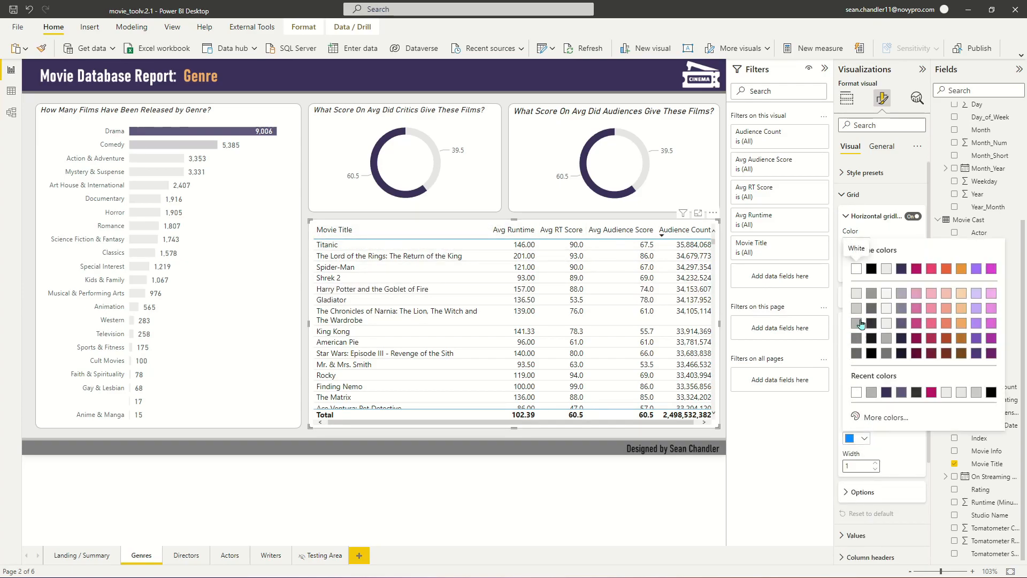
pyautogui.click(862, 324)
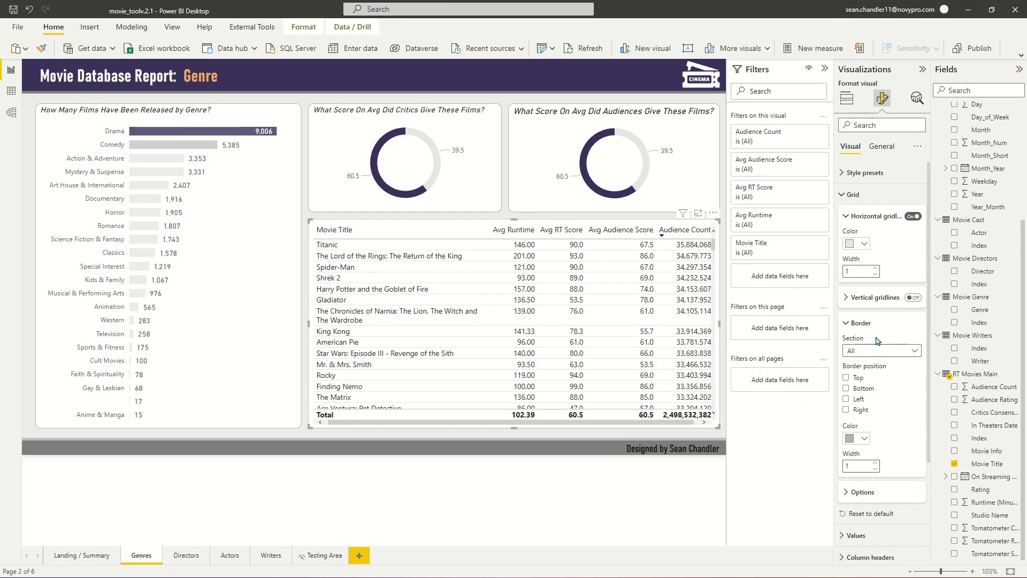
pyautogui.click(854, 196)
# Give the movie table's totals row a dark purple background and white text
pyautogui.click(855, 260)
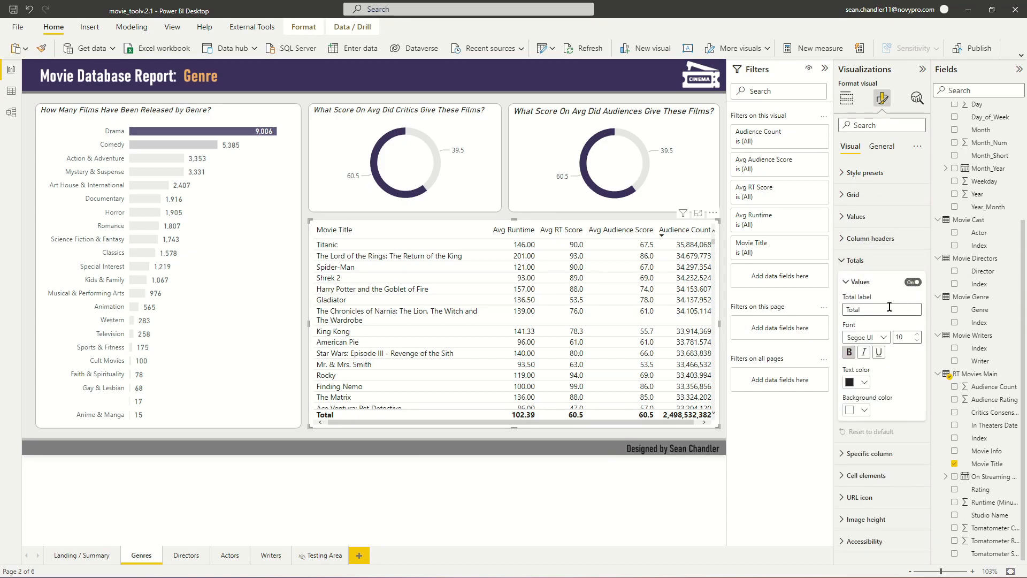
pyautogui.click(864, 410)
pyautogui.click(902, 240)
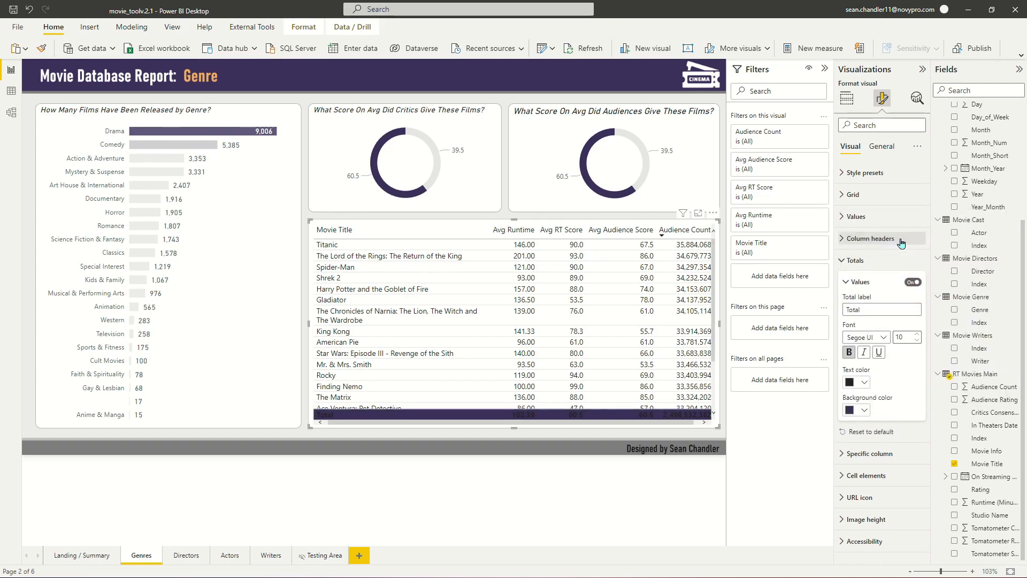
pyautogui.click(864, 381)
pyautogui.click(857, 213)
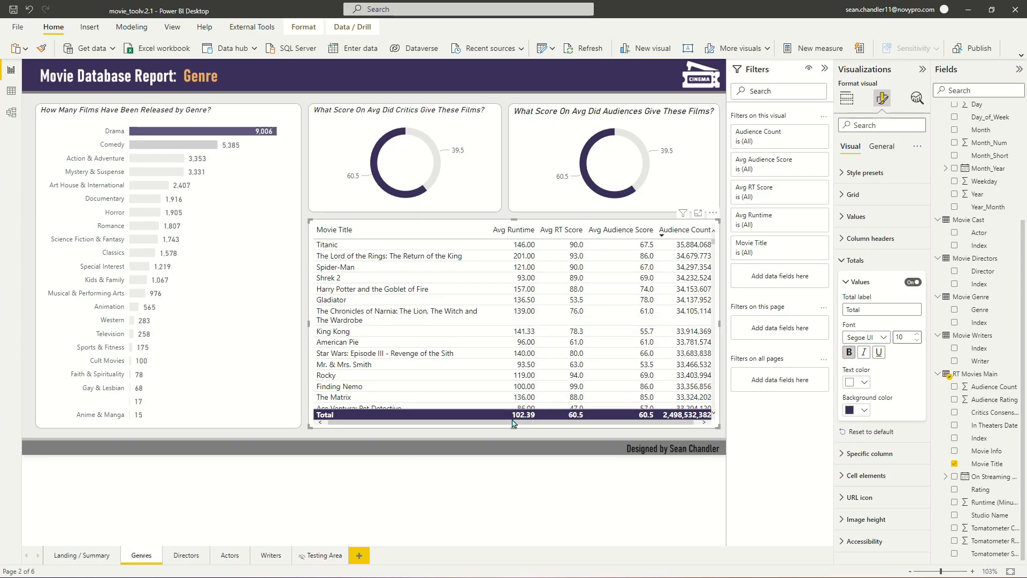
pyautogui.moveTo(512, 420)
pyautogui.mouseDown()
pyautogui.moveTo(533, 420)
pyautogui.moveTo(510, 417)
pyautogui.mouseUp()
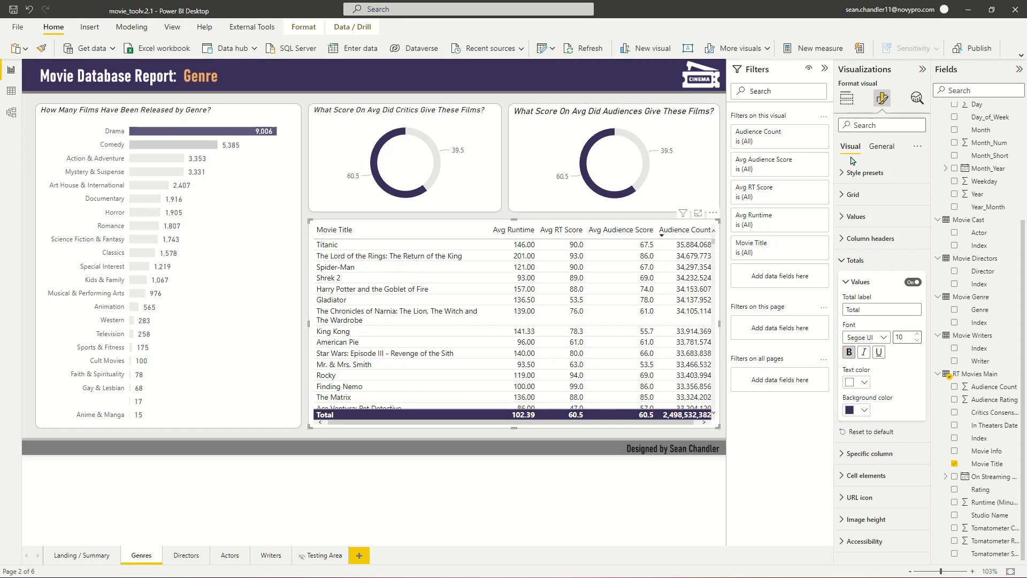
# Rename the Avg Audience Score column in the movie table to "Avg Aud. Score"
pyautogui.click(847, 98)
pyautogui.moveTo(882, 278); pyautogui.dragTo(876, 287)
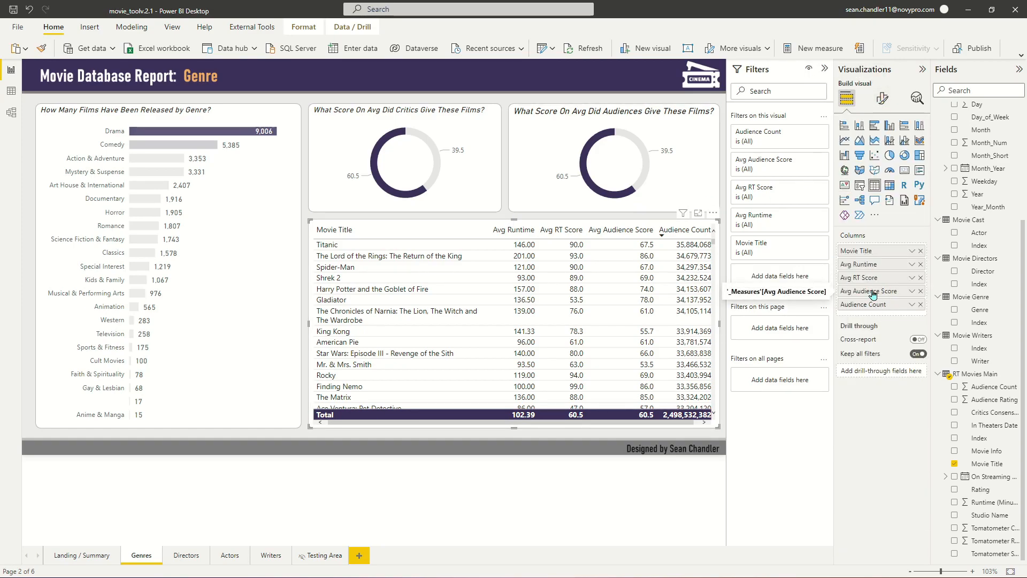
pyautogui.moveTo(702, 262); pyautogui.dragTo(871, 291)
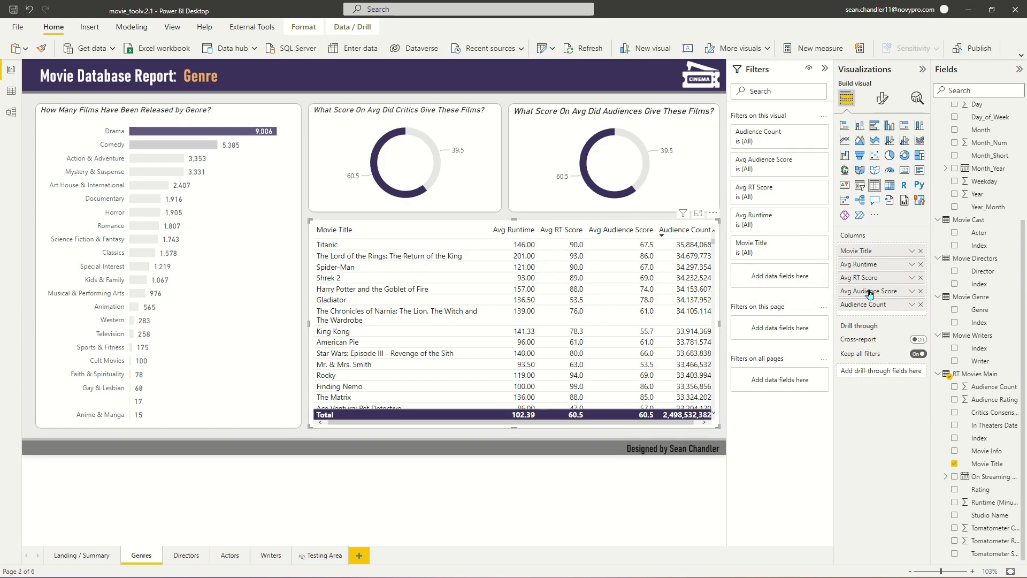
pyautogui.doubleClick(870, 290)
pyautogui.tripleClick(871, 291)
pyautogui.doubleClick(871, 291)
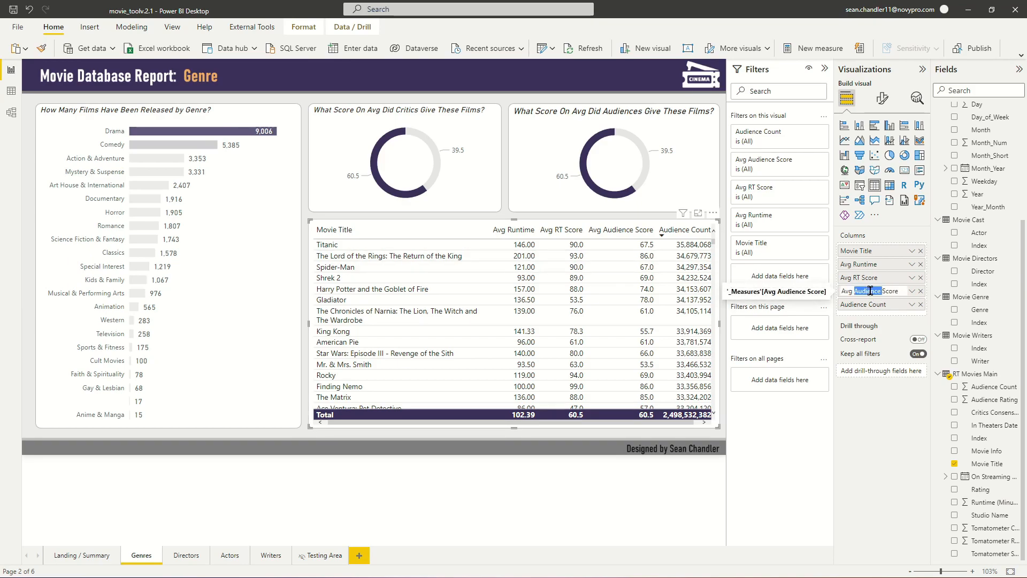
pyautogui.write('Aud.')
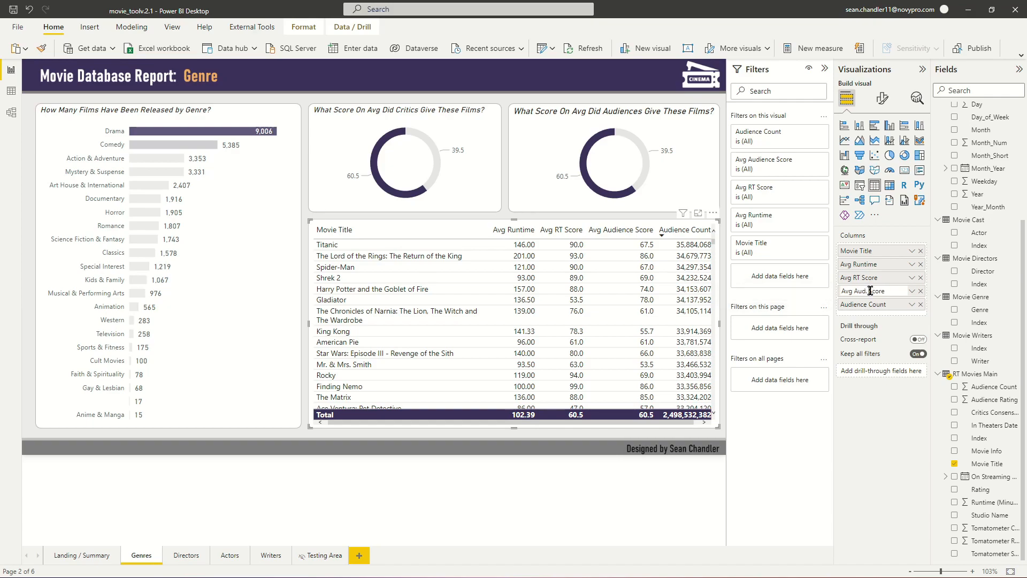
pyautogui.press('Return')
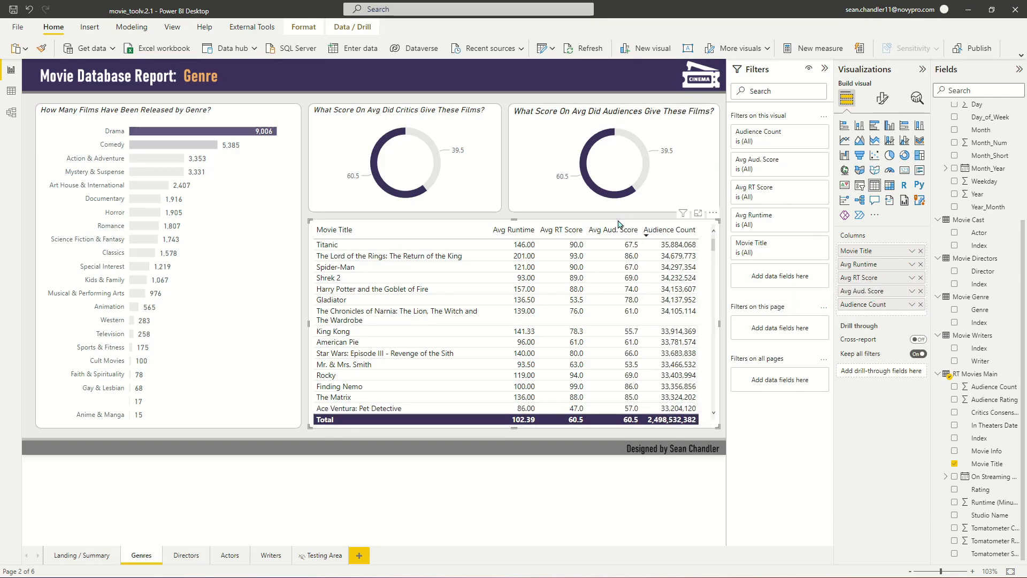
# Rename the movie table's Audience Count column to "Aud. Count" and widen the Movie Title column slightly
pyautogui.doubleClick(861, 306)
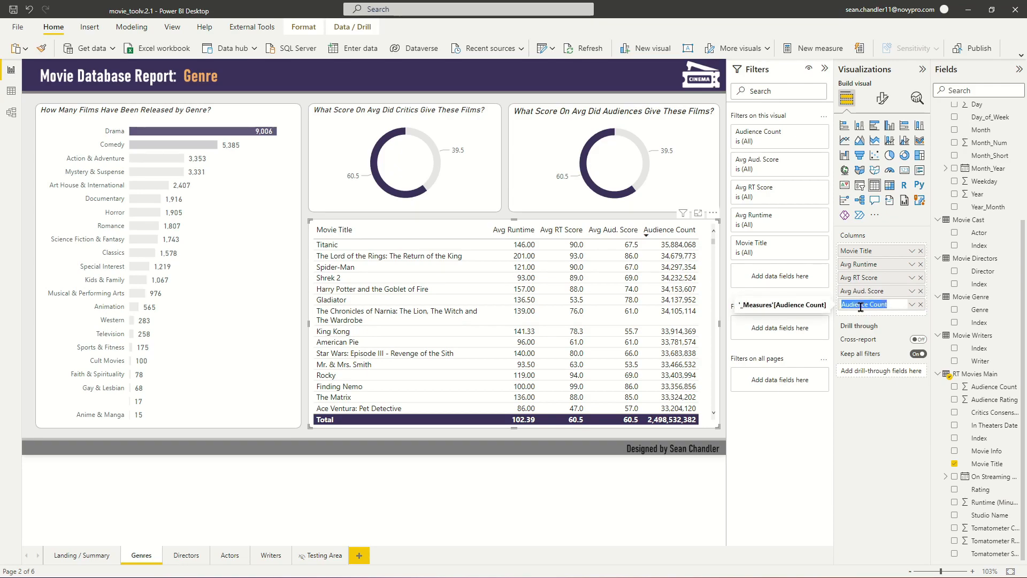
pyautogui.write('Aud. C')
pyautogui.press('Return')
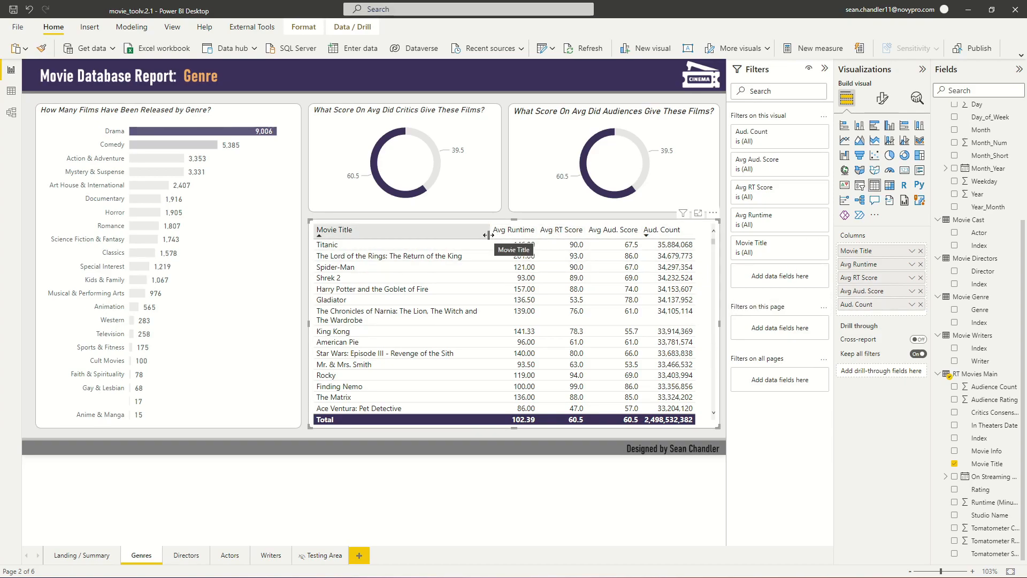
pyautogui.moveTo(488, 235); pyautogui.dragTo(502, 236)
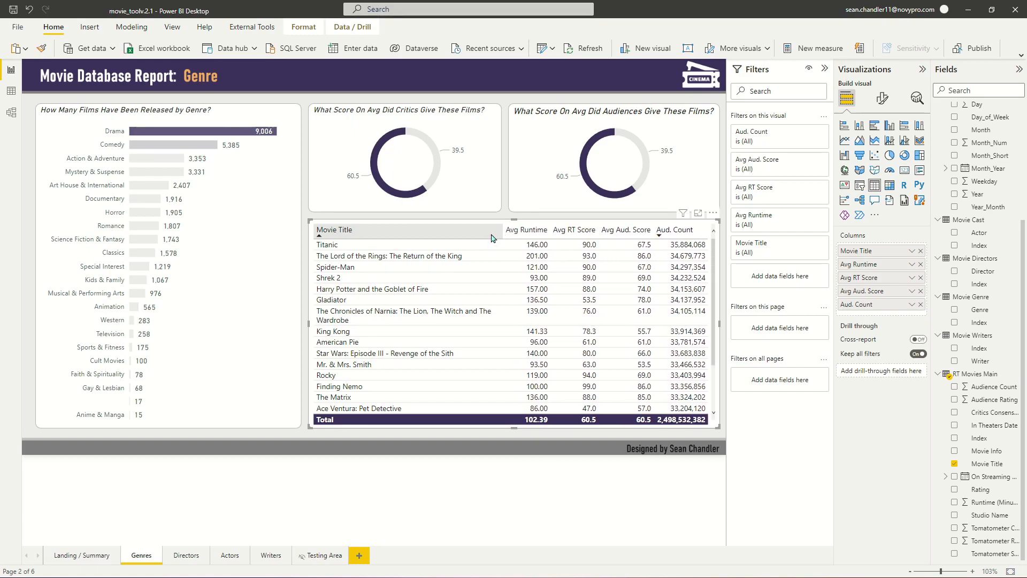
# Center-align the movie table's column headers, and try header font size 11 before setting it back to 10
pyautogui.click(883, 98)
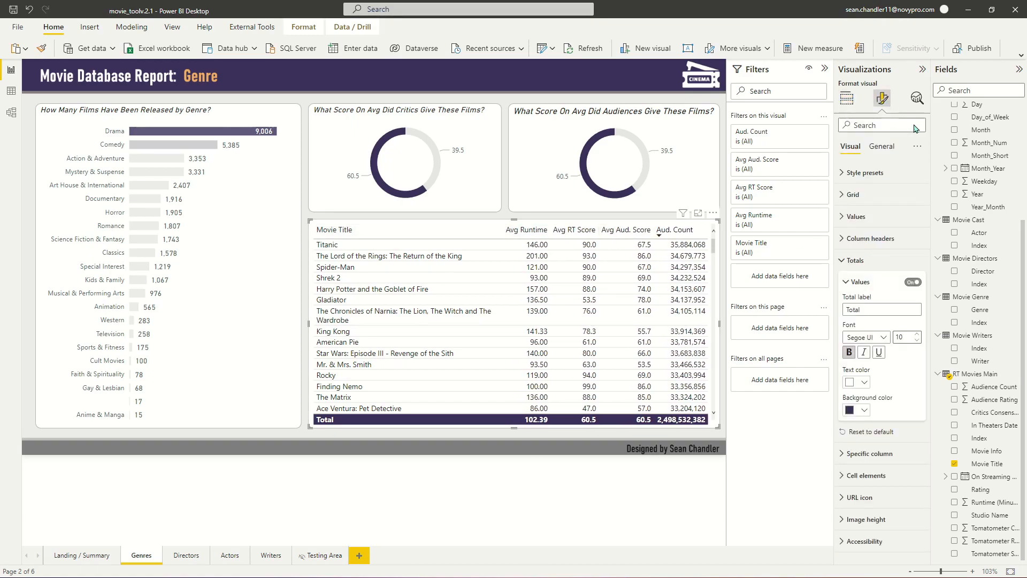
pyautogui.click(859, 238)
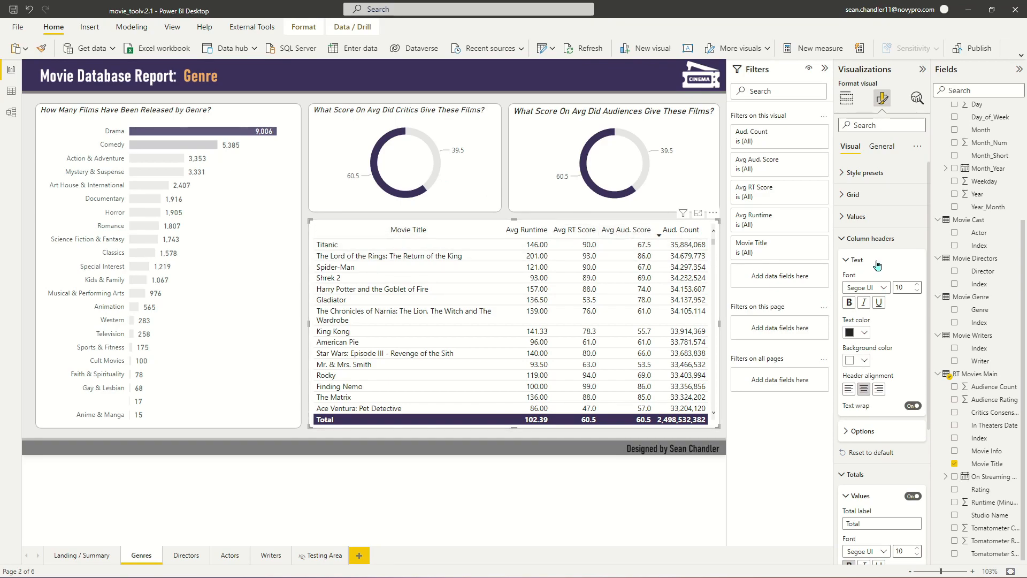
pyautogui.click(918, 286)
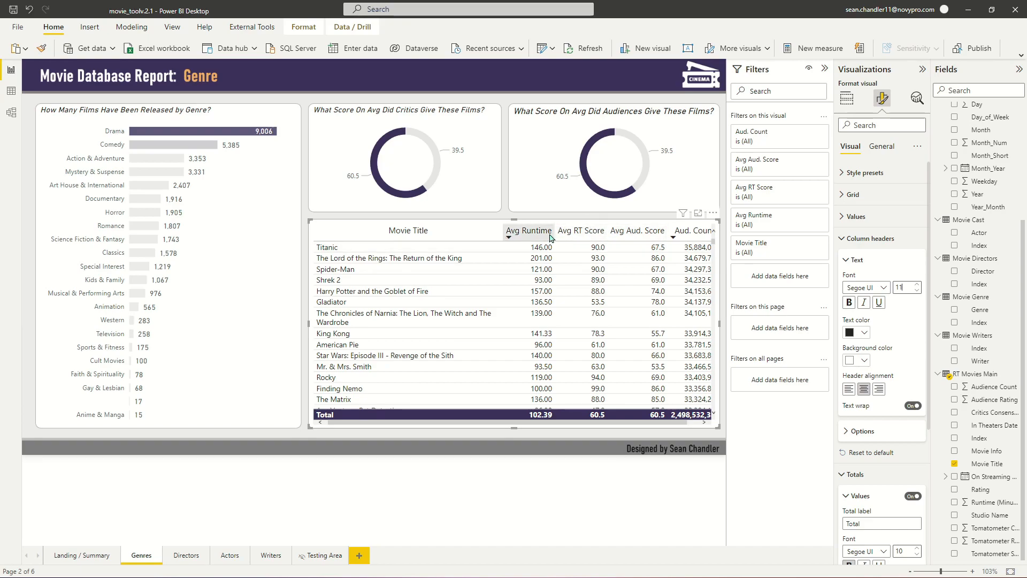
pyautogui.click(918, 292)
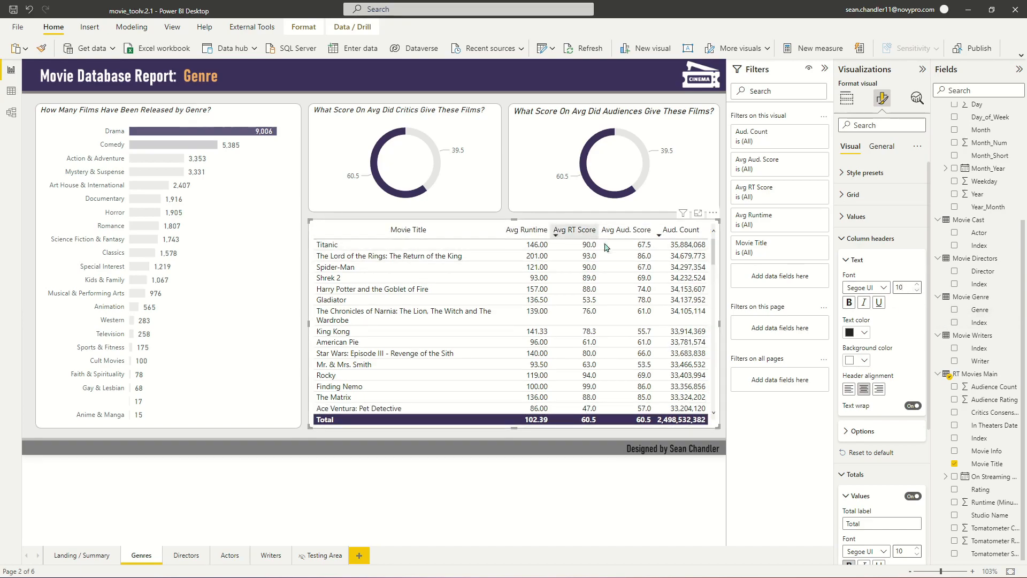
pyautogui.click(851, 239)
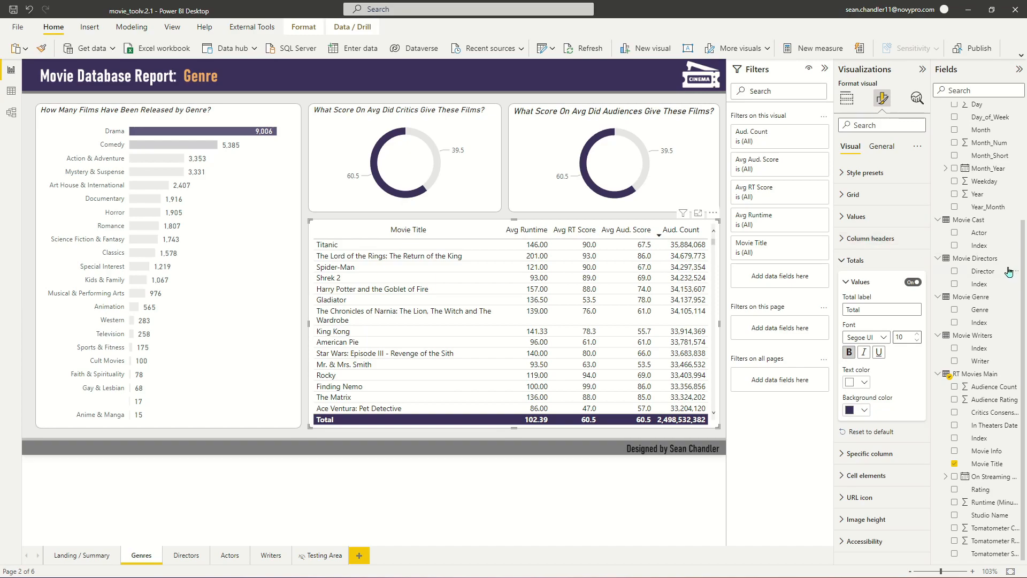
# Display the Aud. Count column's values in millions with 2 decimal places, and widen the Movie Title column slightly more
pyautogui.click(876, 460)
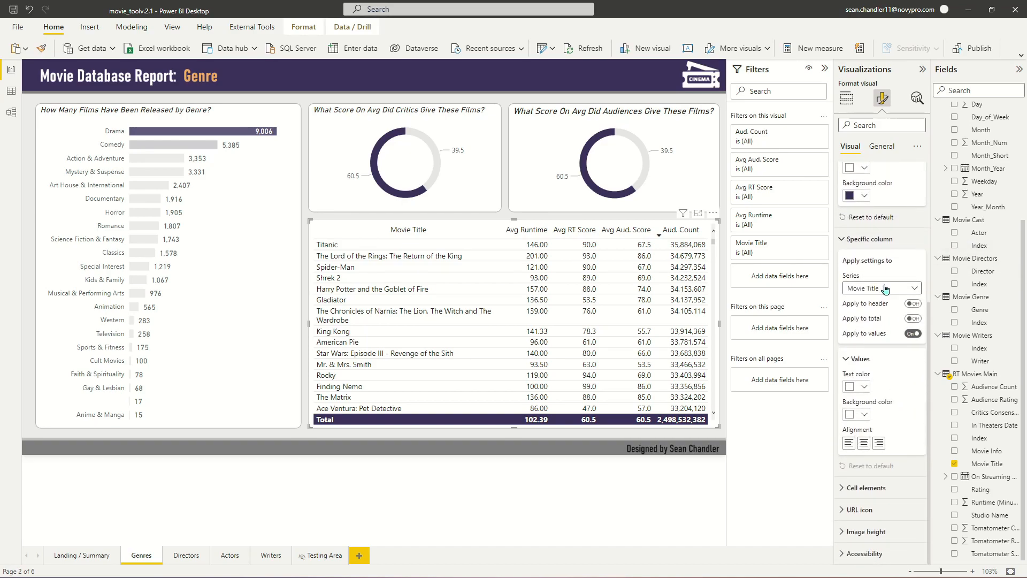
pyautogui.click(886, 289)
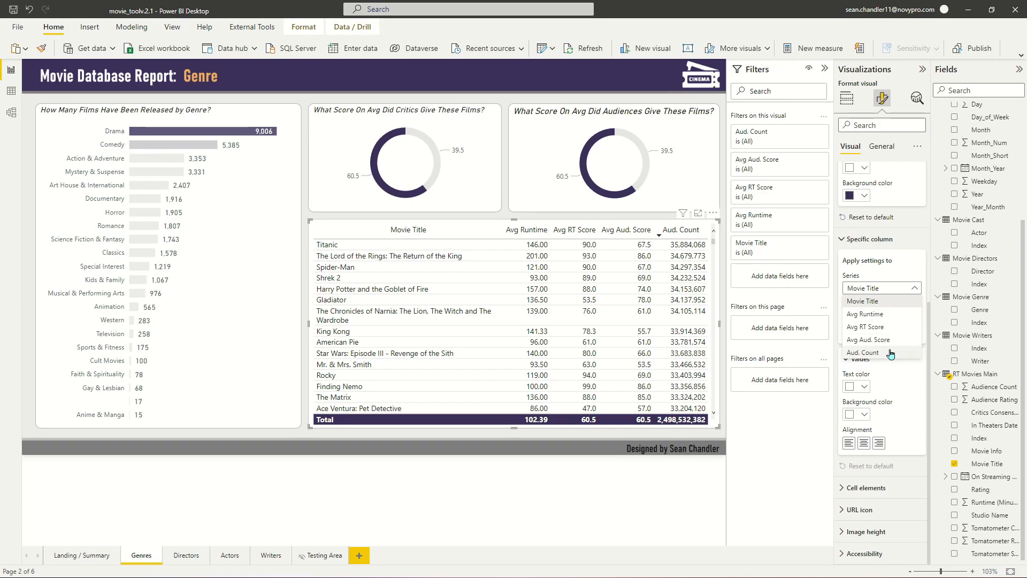
pyautogui.click(863, 352)
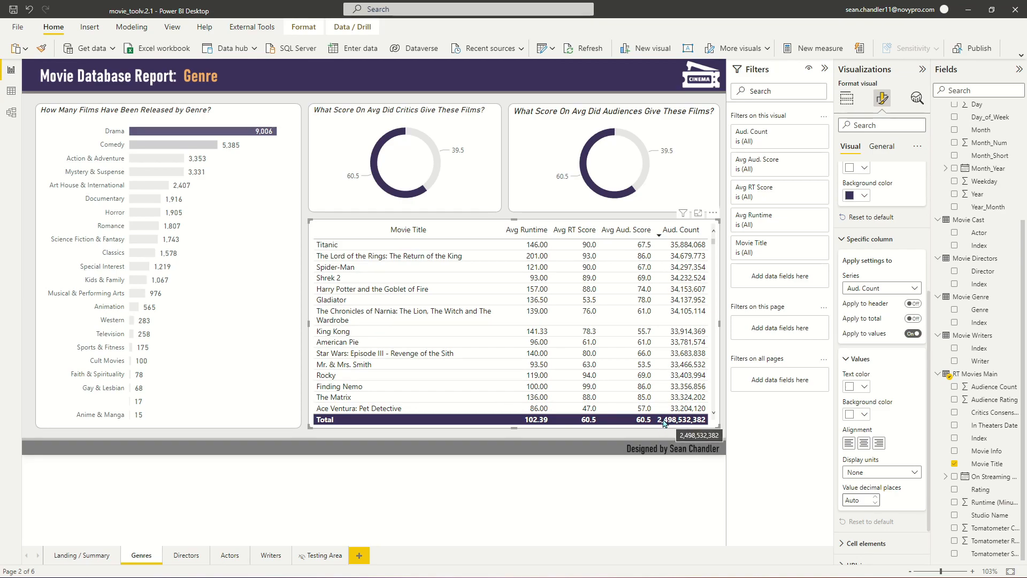
pyautogui.click(865, 473)
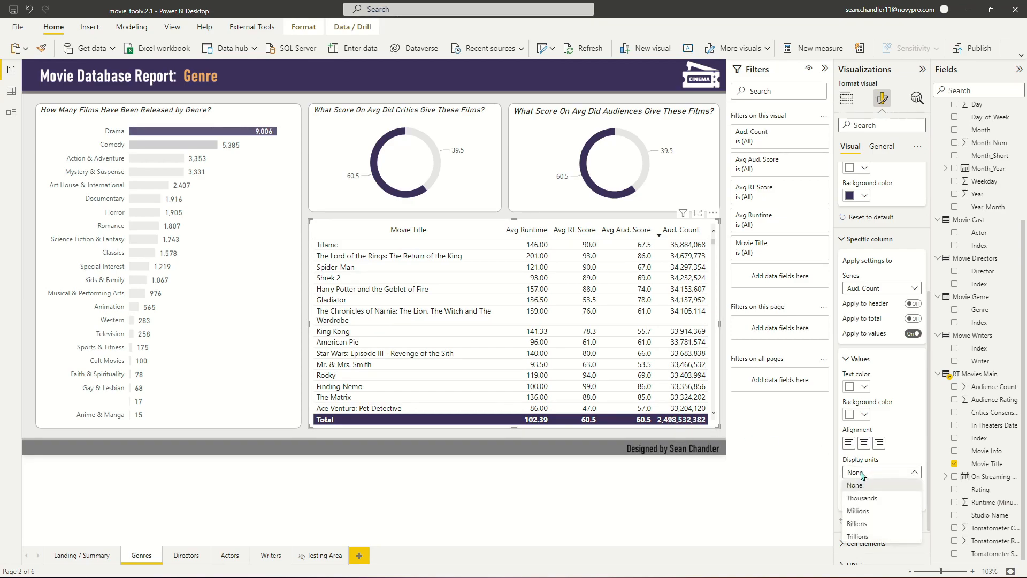
pyautogui.click(872, 511)
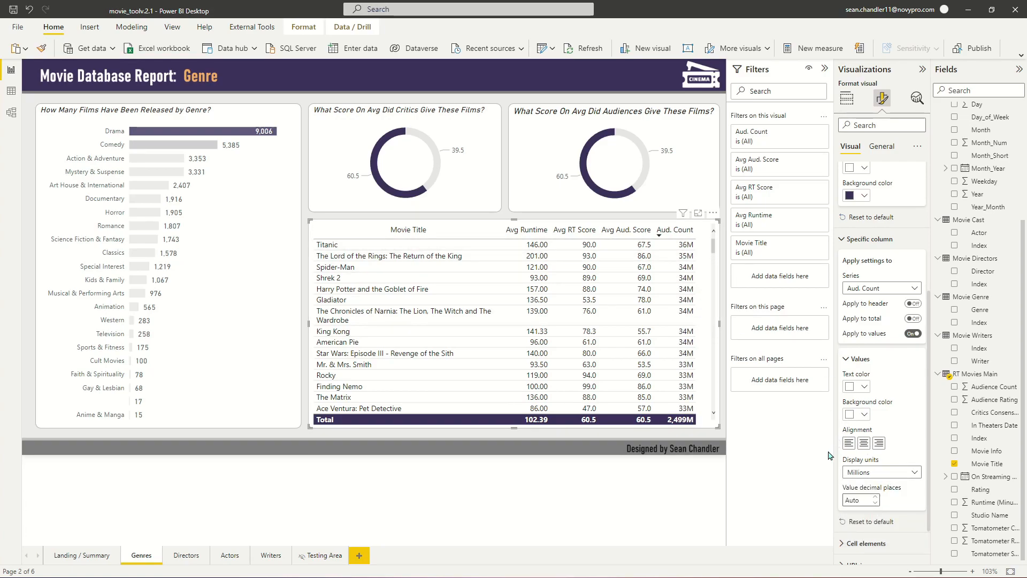
pyautogui.click(858, 500)
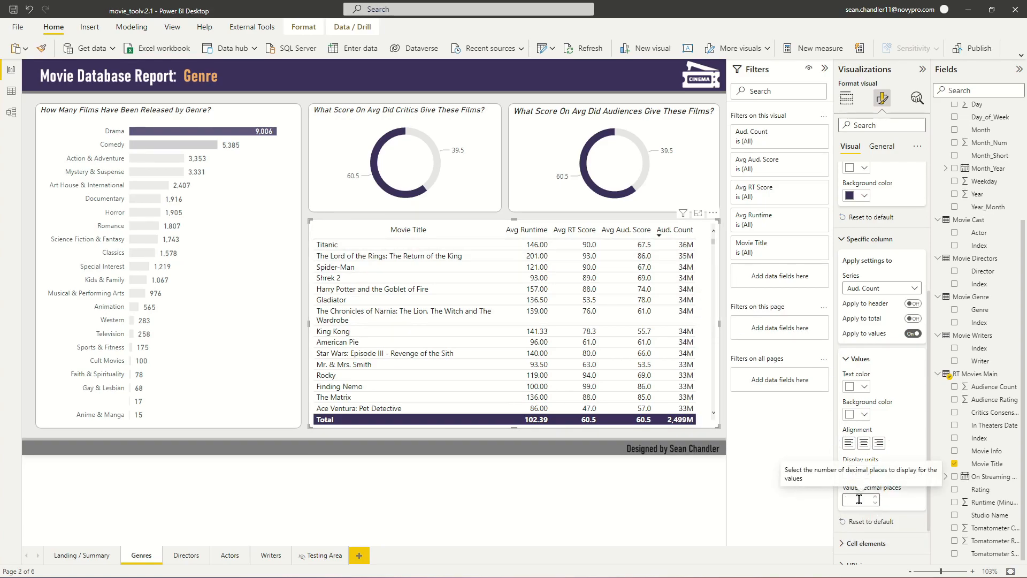
pyautogui.write('2')
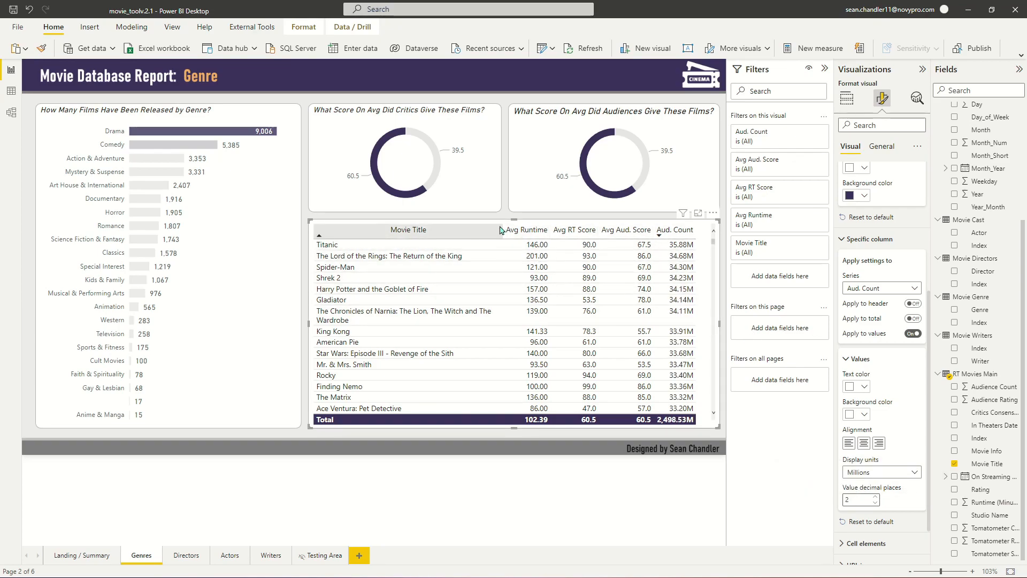
pyautogui.moveTo(502, 231); pyautogui.dragTo(512, 233)
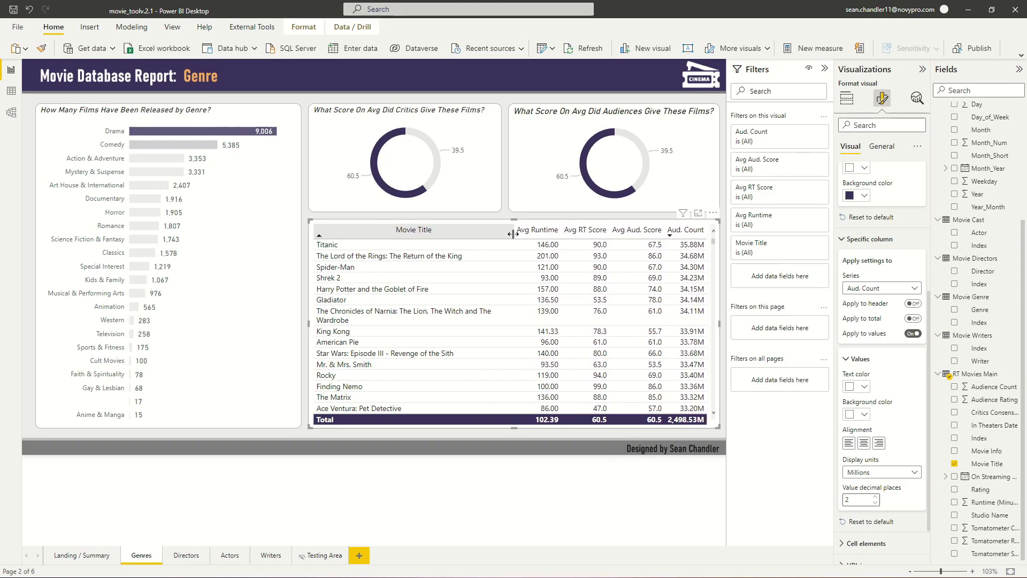
# Turn on conditional background color for the Avg RT Score column of the movie table
pyautogui.click(870, 239)
pyautogui.click(858, 260)
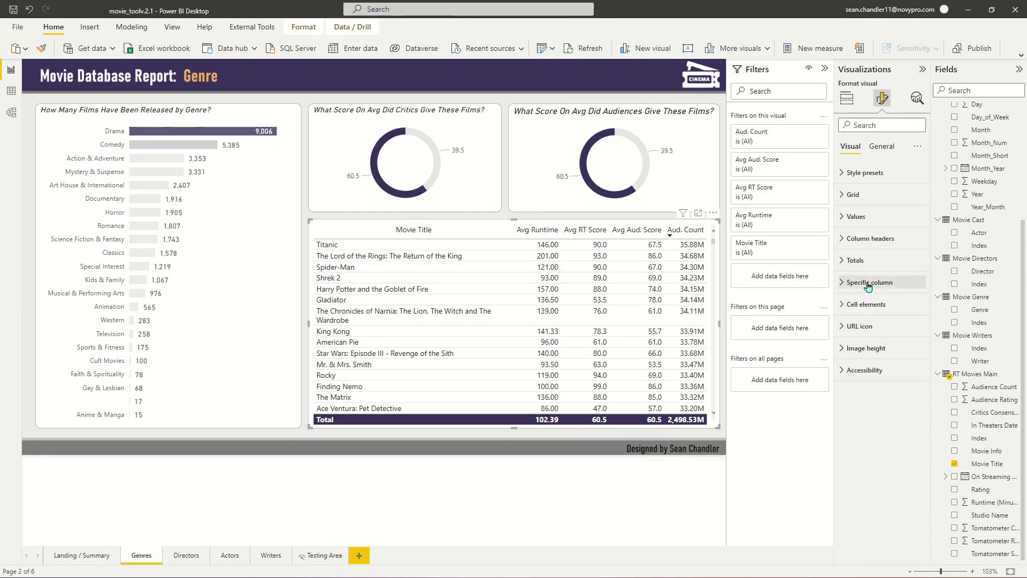
pyautogui.click(861, 306)
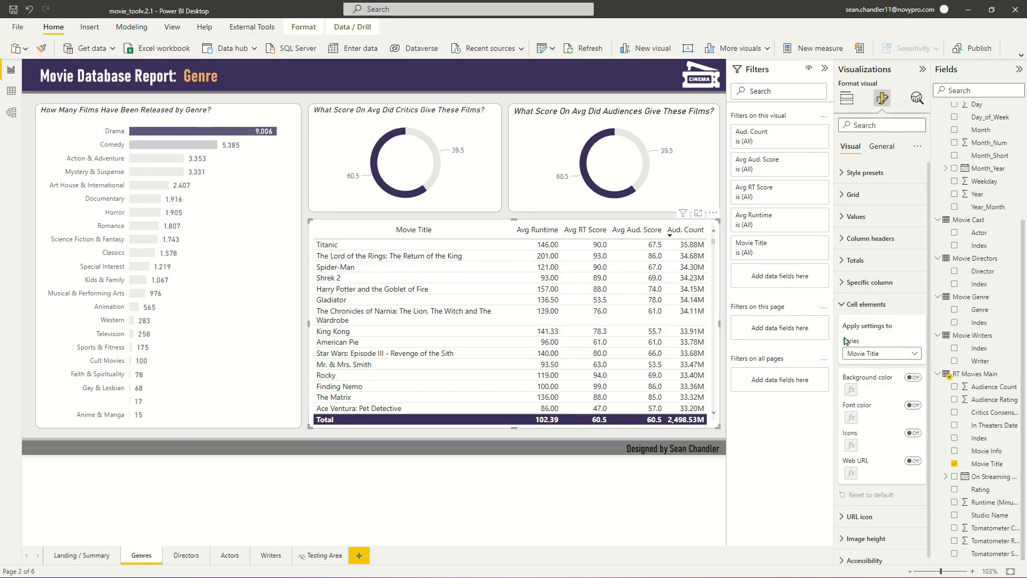
pyautogui.click(867, 355)
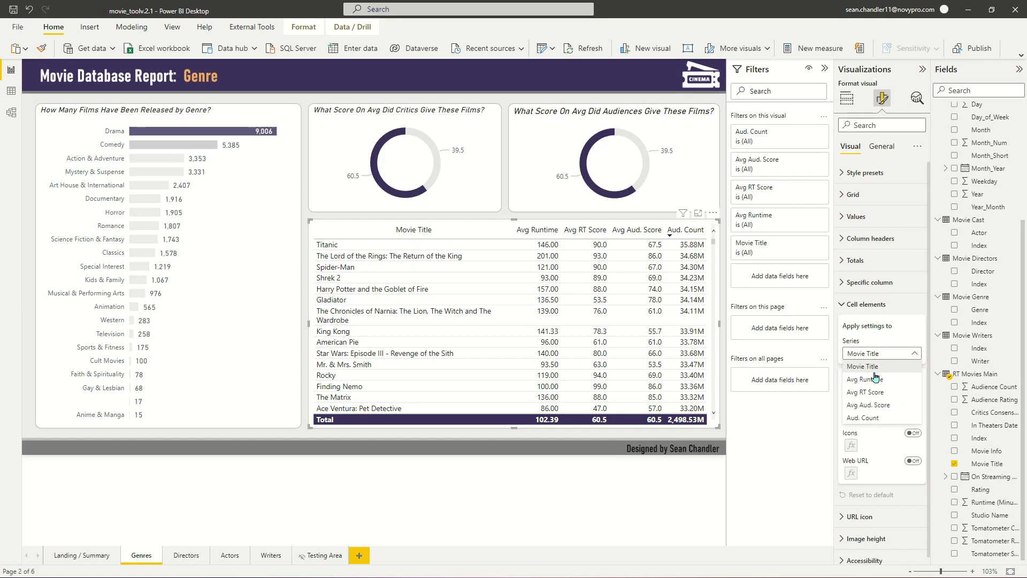
pyautogui.click(881, 394)
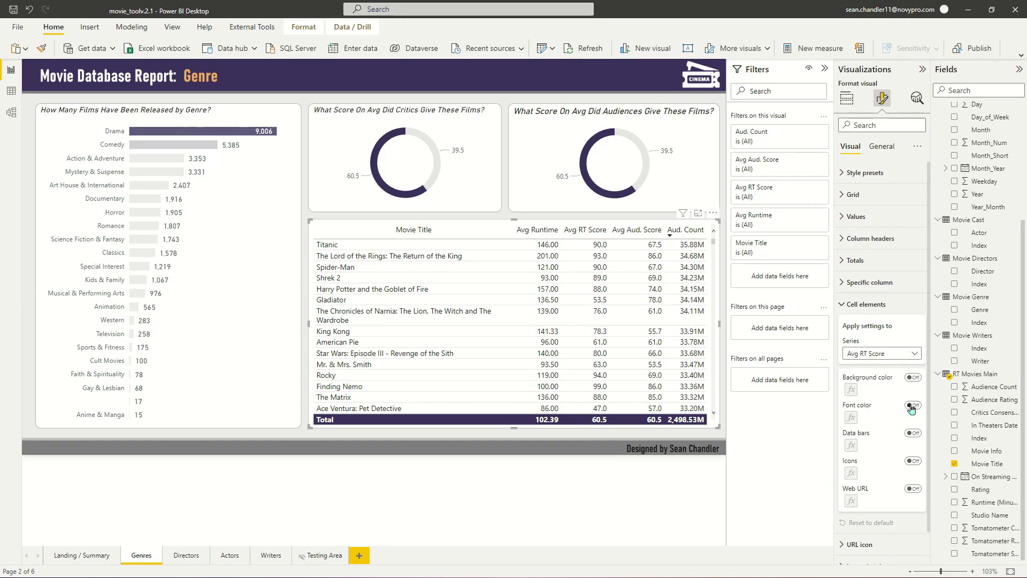
pyautogui.click(911, 378)
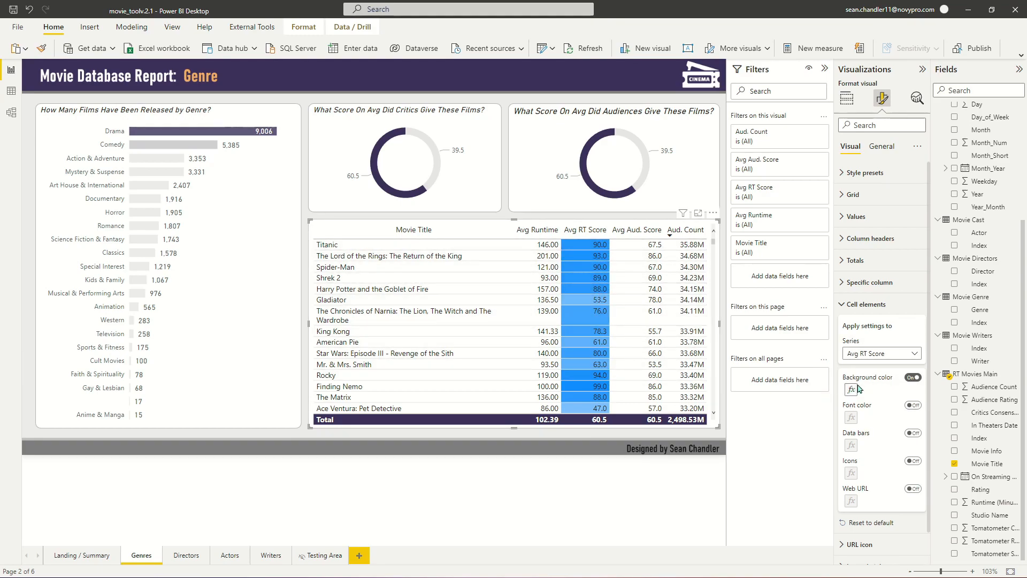
# Give the Avg RT Score background gradient a middle color, with white minimum and center and theme orange-red #e97f63 as maximum
pyautogui.click(851, 390)
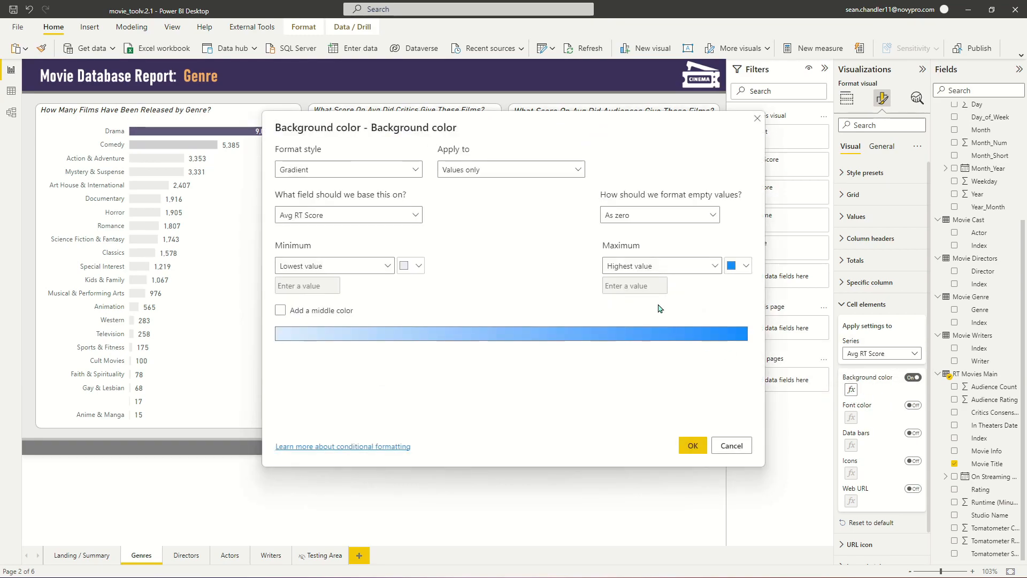
pyautogui.click(746, 268)
pyautogui.click(734, 268)
pyautogui.click(280, 311)
pyautogui.click(415, 266)
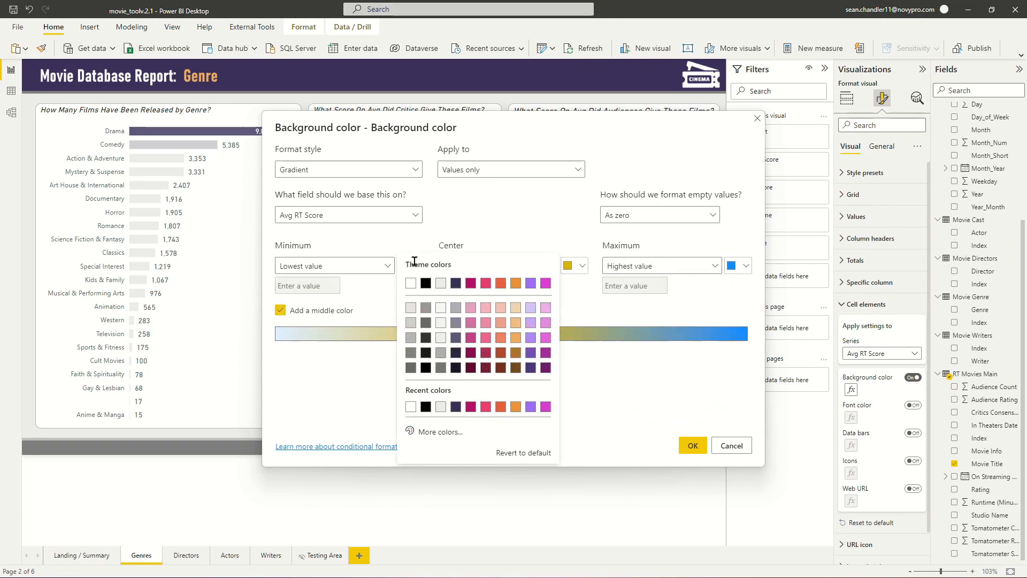
pyautogui.click(411, 284)
pyautogui.click(568, 266)
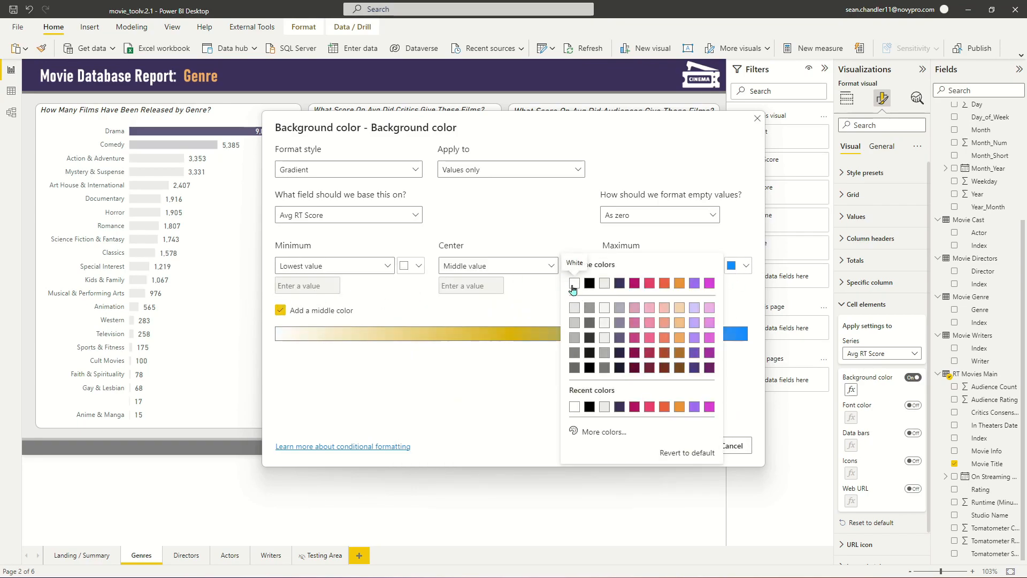
pyautogui.click(574, 283)
pyautogui.click(745, 266)
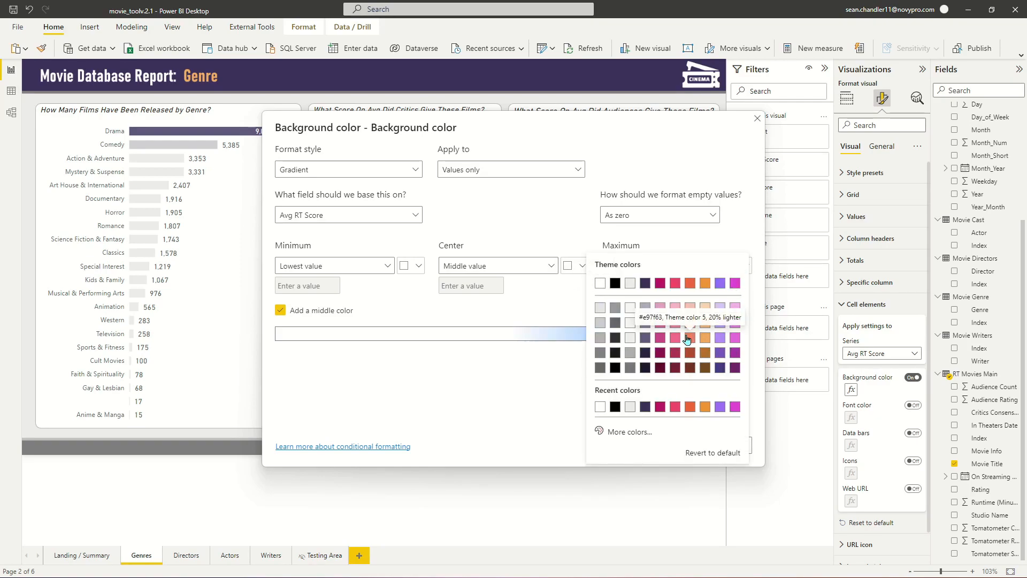
pyautogui.click(688, 340)
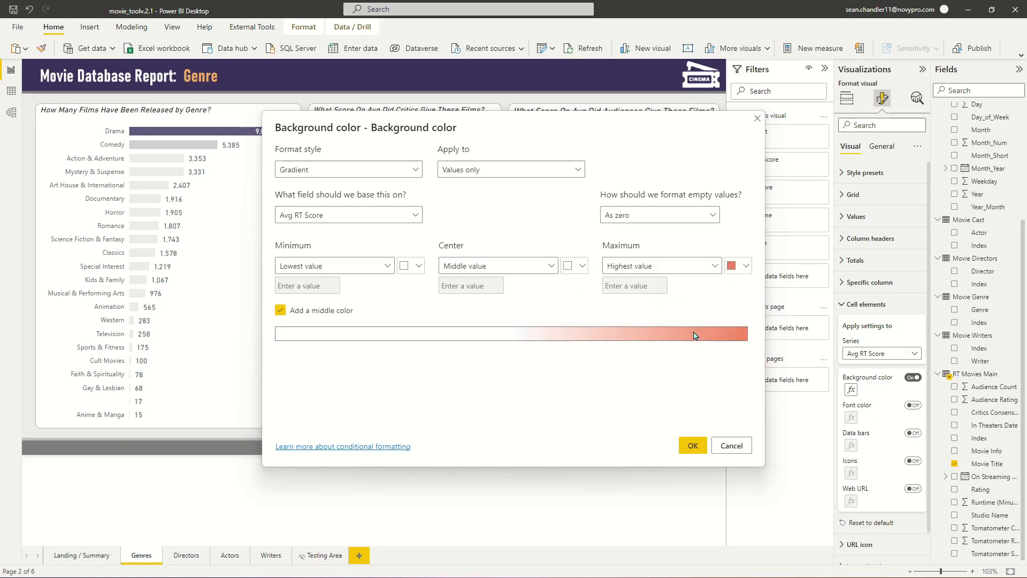
pyautogui.click(690, 445)
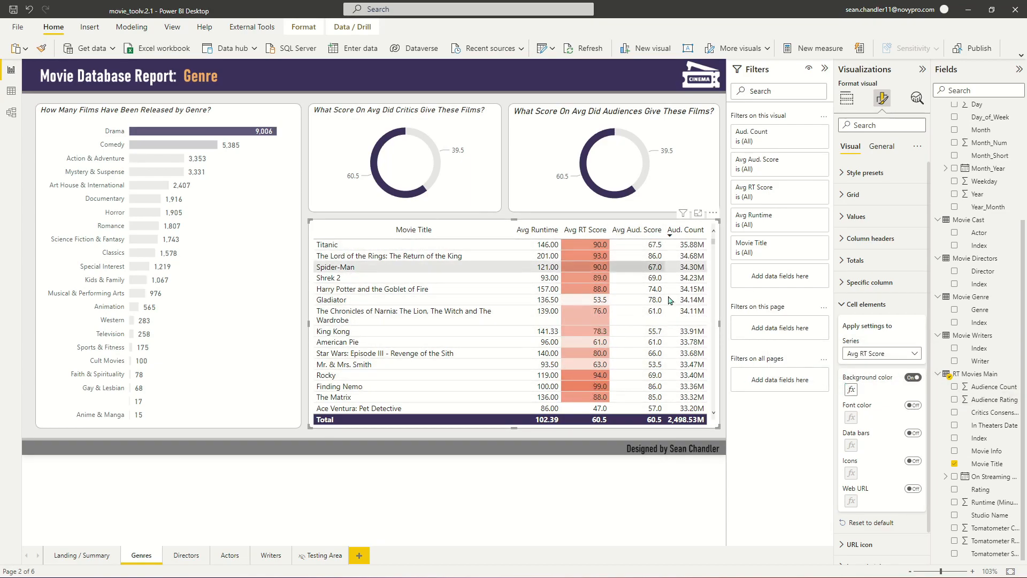
# Set the center of the Avg RT Score column's background gradient to a custom value of 80
pyautogui.click(851, 389)
pyautogui.click(483, 270)
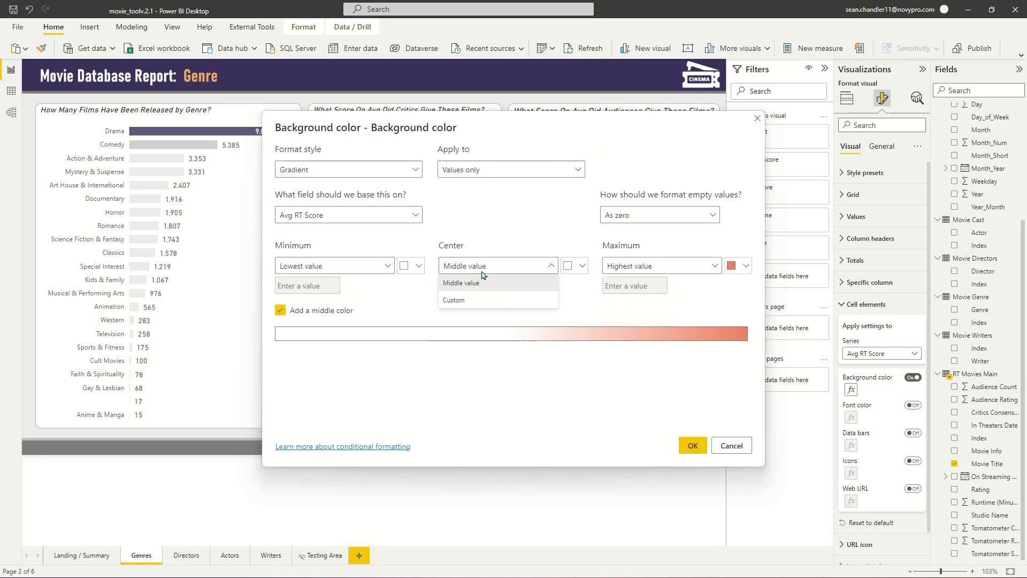
pyautogui.click(471, 300)
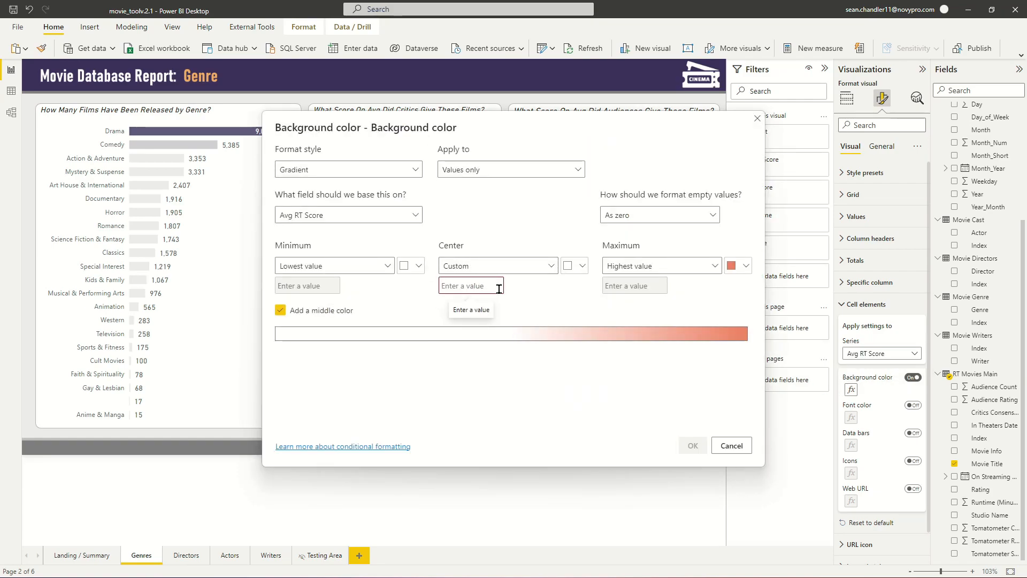
pyautogui.write('80')
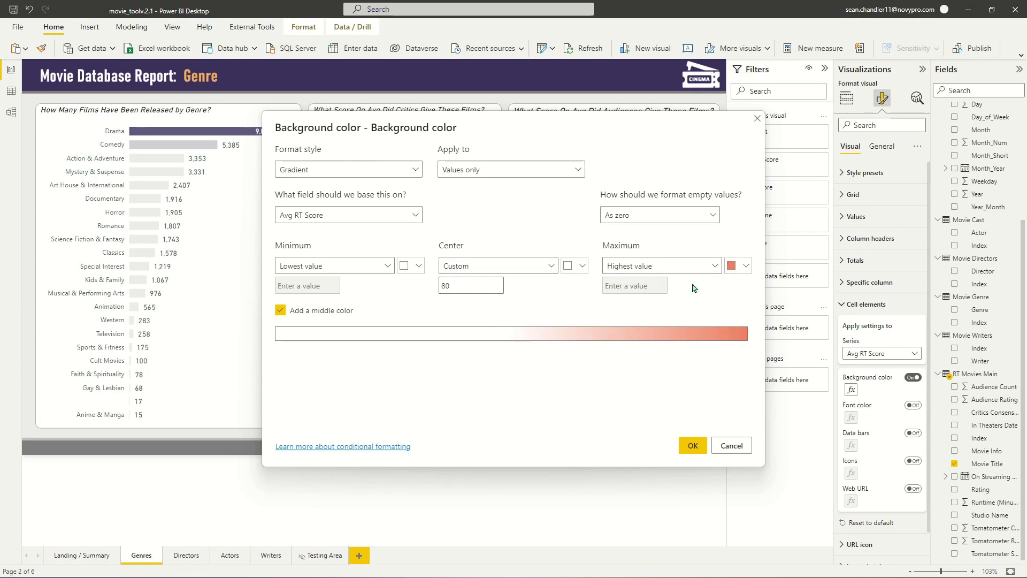
pyautogui.click(693, 445)
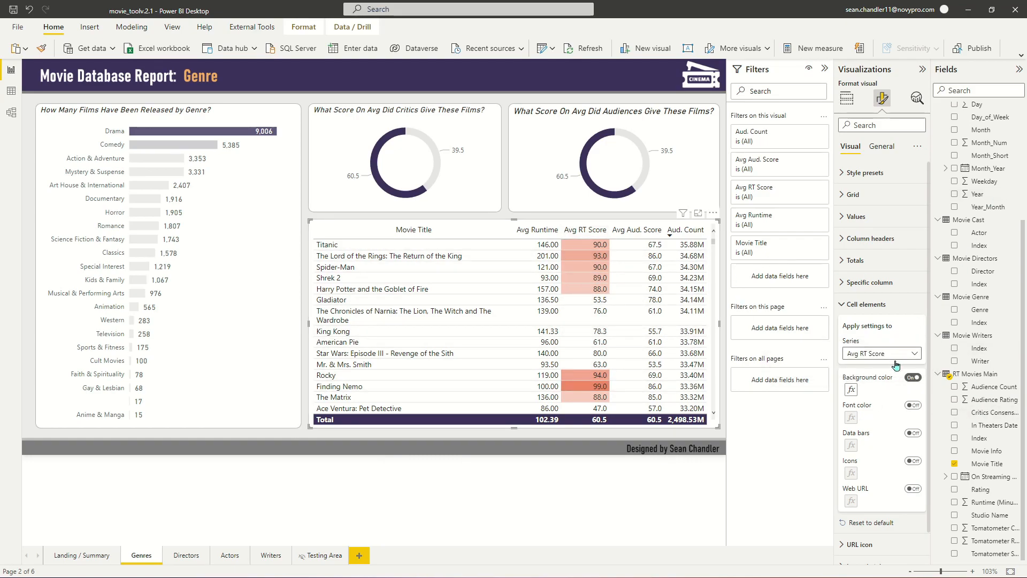
# Turn on conditional background color for the Avg Aud. Score column of the movie table
pyautogui.click(883, 353)
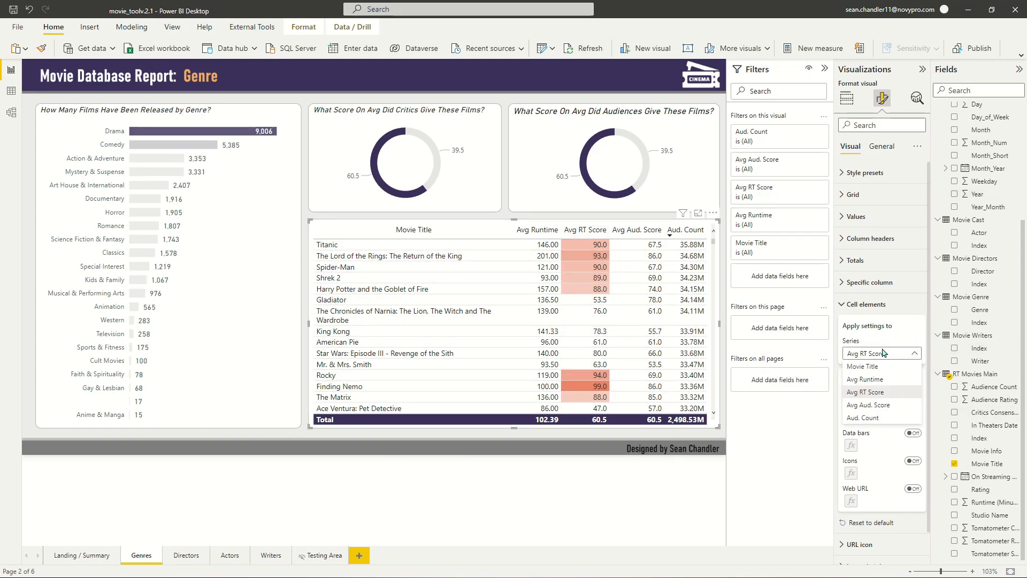
pyautogui.click(886, 406)
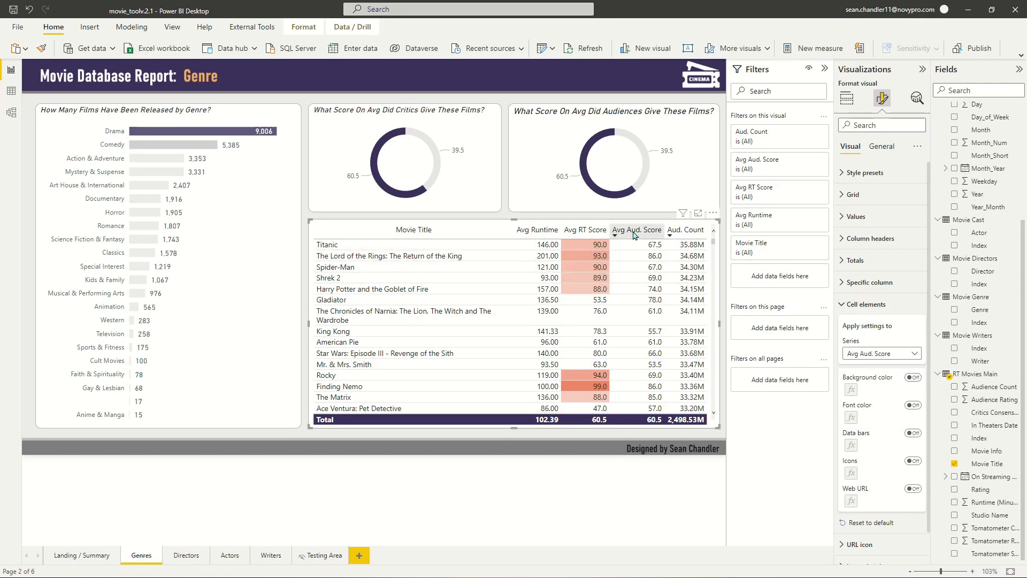
pyautogui.click(914, 378)
# Add a middle color to the Avg Aud. Score background gradient, with white minimum and center and the theme orange-red as maximum
pyautogui.click(852, 389)
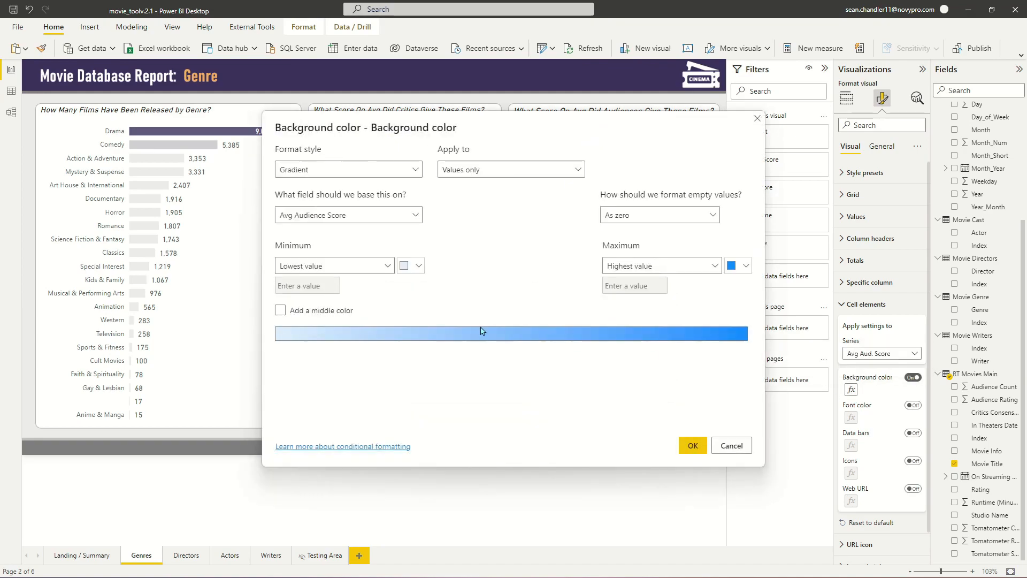
pyautogui.click(280, 312)
pyautogui.click(409, 268)
pyautogui.click(408, 287)
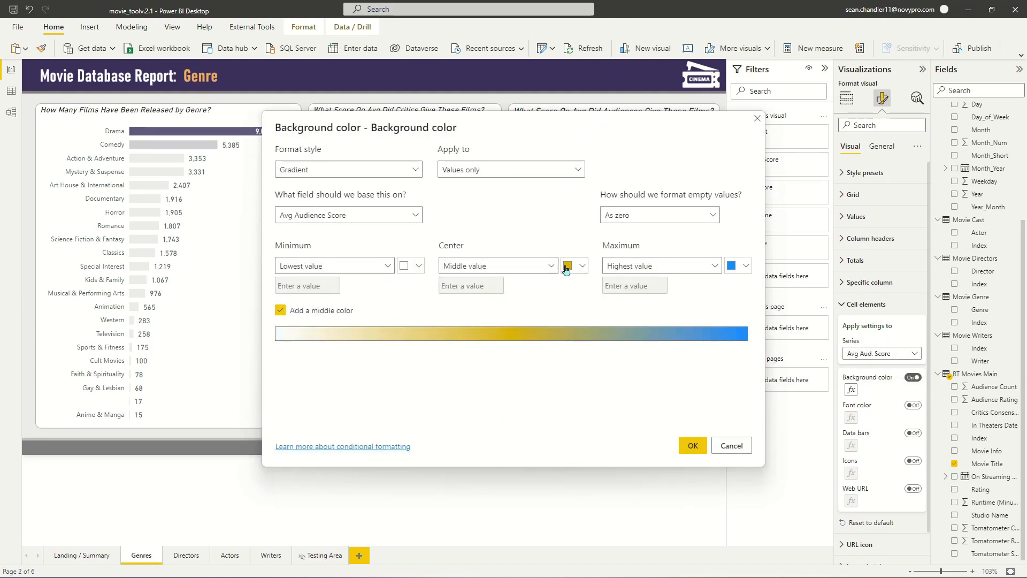
pyautogui.click(569, 266)
pyautogui.click(573, 284)
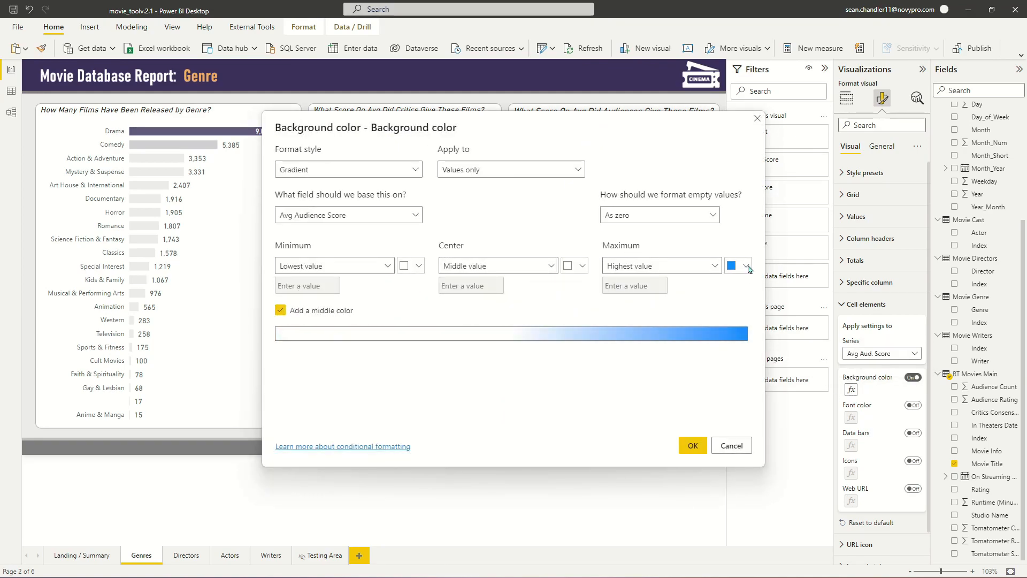
pyautogui.click(743, 266)
pyautogui.click(690, 338)
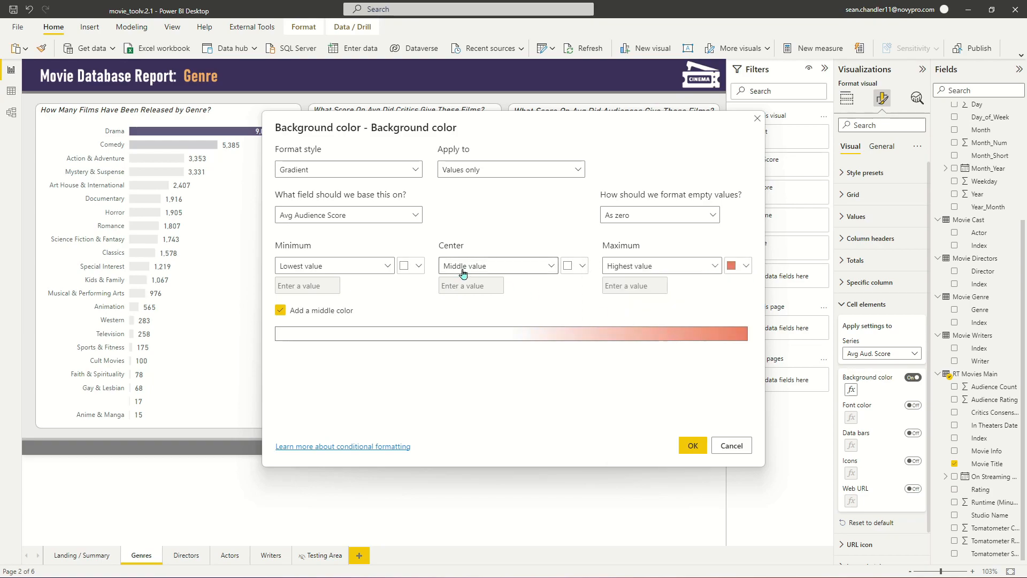
# Set the center of the Avg Aud. Score background color gradient to a custom value of 80 and apply it
pyautogui.click(535, 266)
pyautogui.click(518, 298)
pyautogui.click(449, 286)
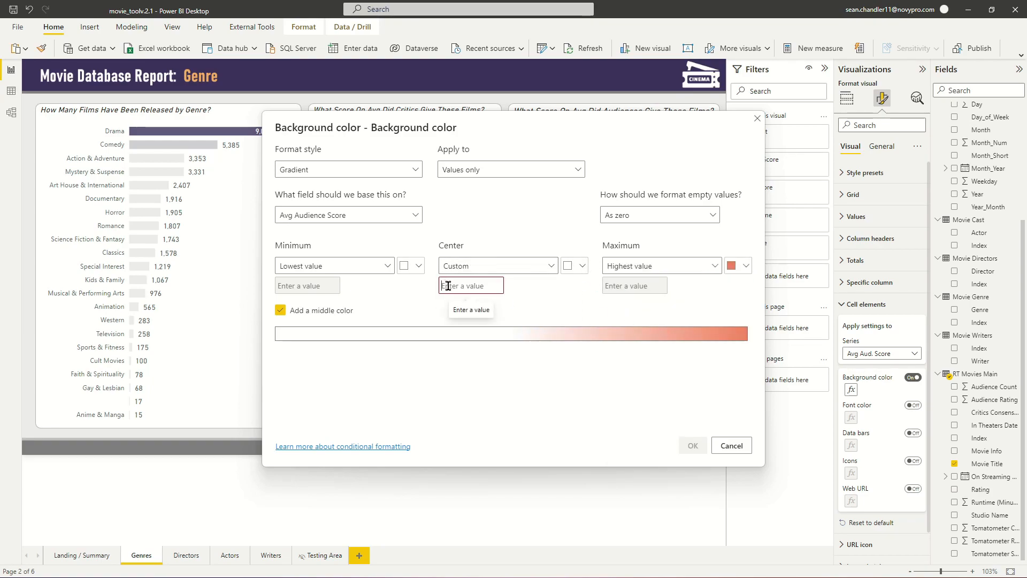
pyautogui.write('80')
pyautogui.click(693, 446)
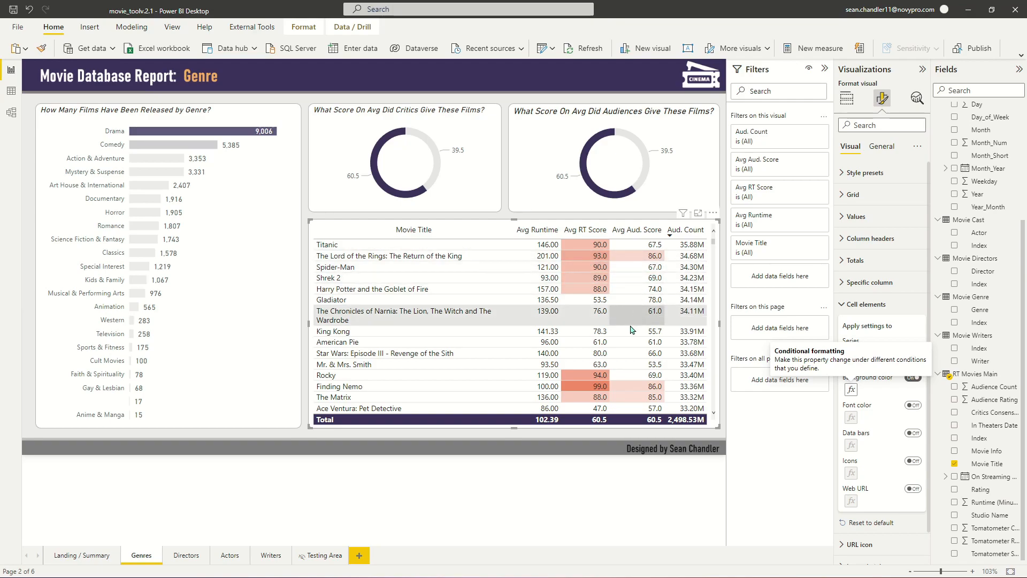
# Examine the gradient shading of the two score columns throughout the movie table
pyautogui.scroll(-10, 616, 318)
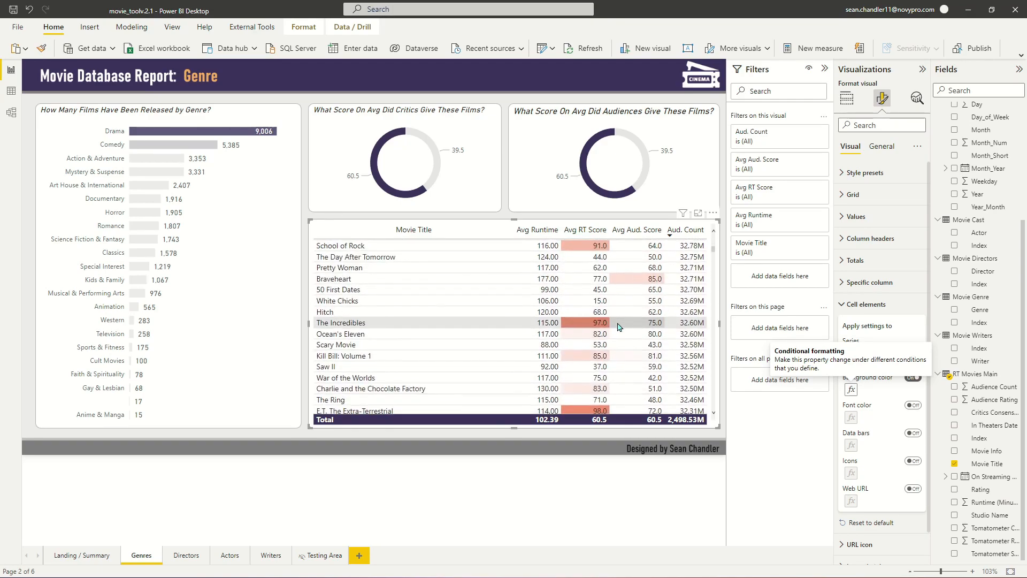
pyautogui.scroll(-10, 618, 327)
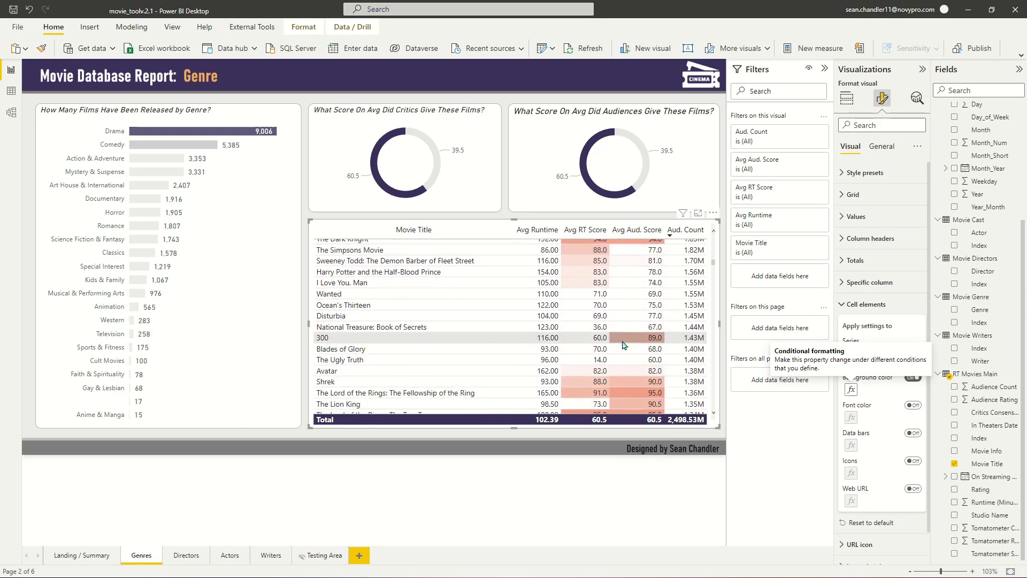
pyautogui.scroll(20, 628, 344)
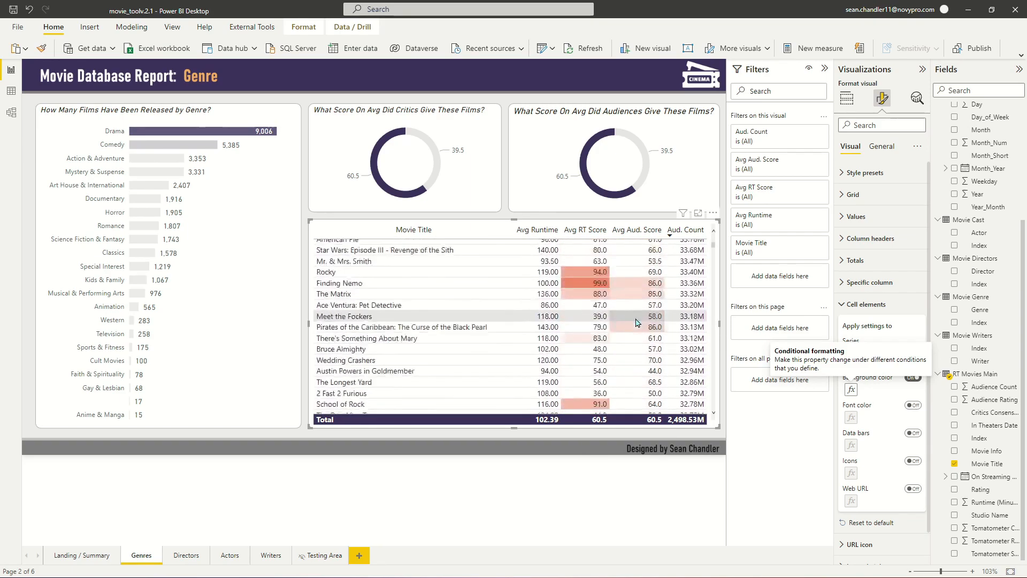
pyautogui.click(724, 168)
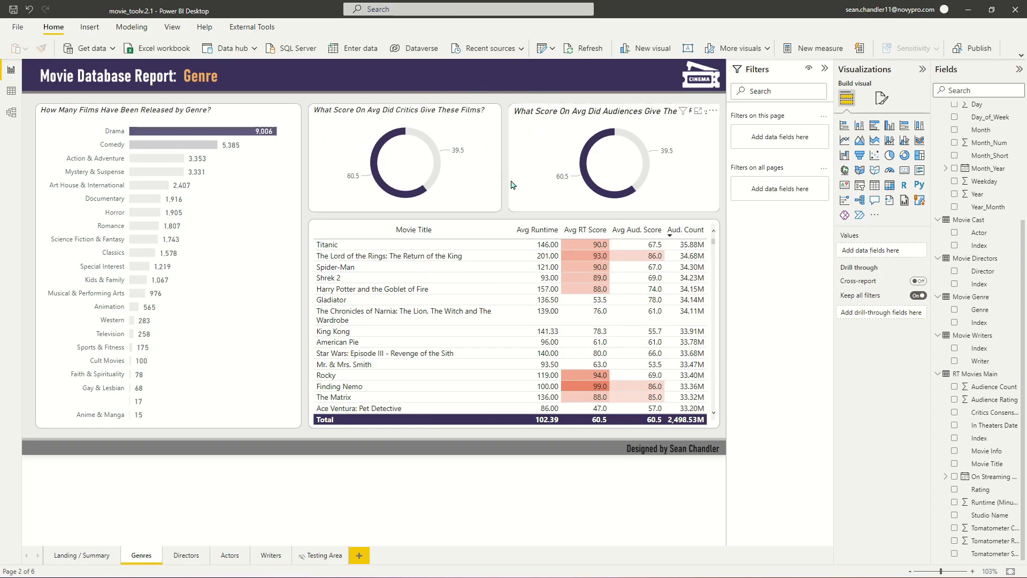
pyautogui.scroll(-5, 514, 349)
pyautogui.scroll(5, 696, 278)
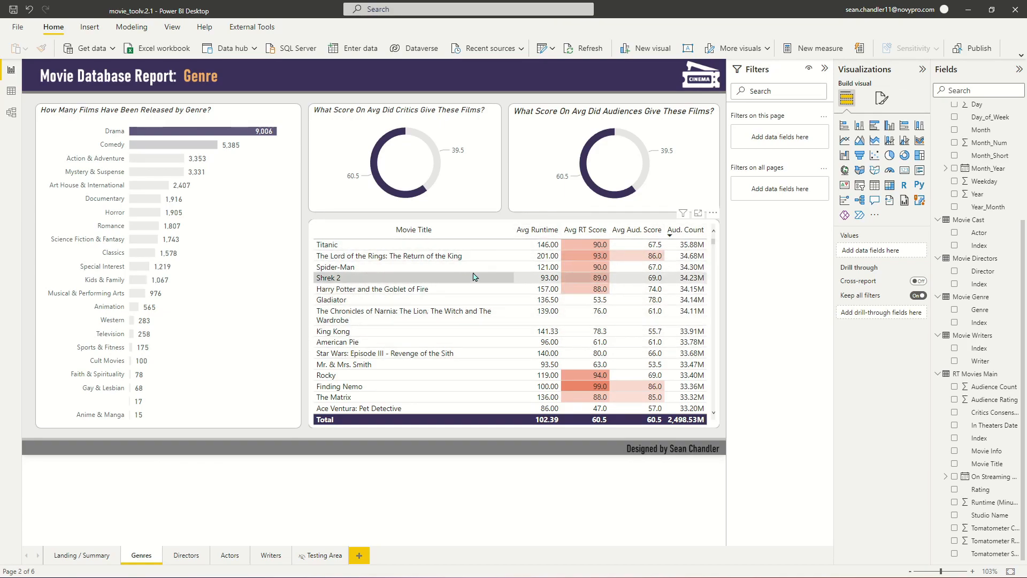
# Sort the movie table by Avg RT Score and by Avg Aud. Score, and return it to Aud. Count order
pyautogui.click(592, 233)
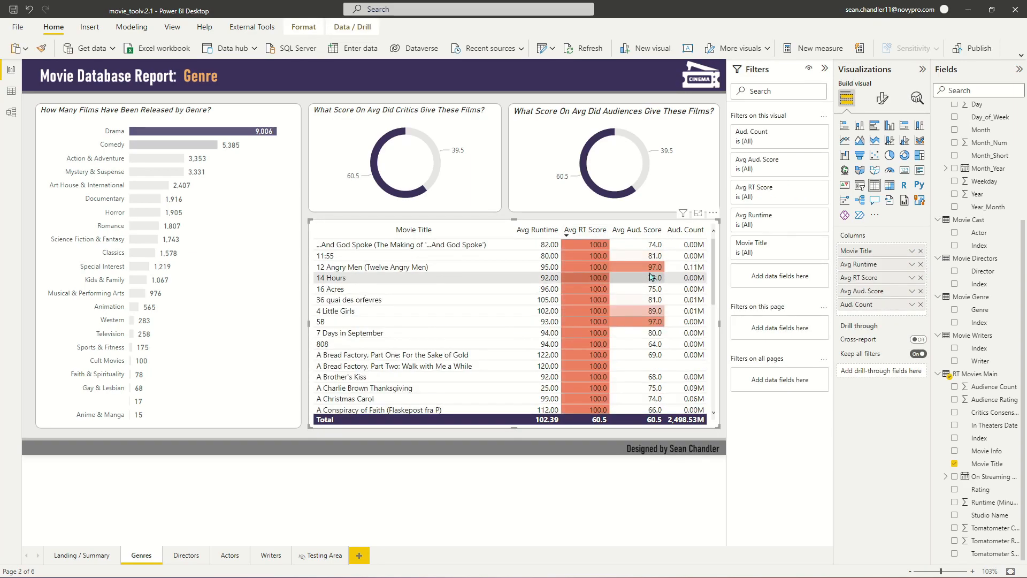
pyautogui.click(638, 230)
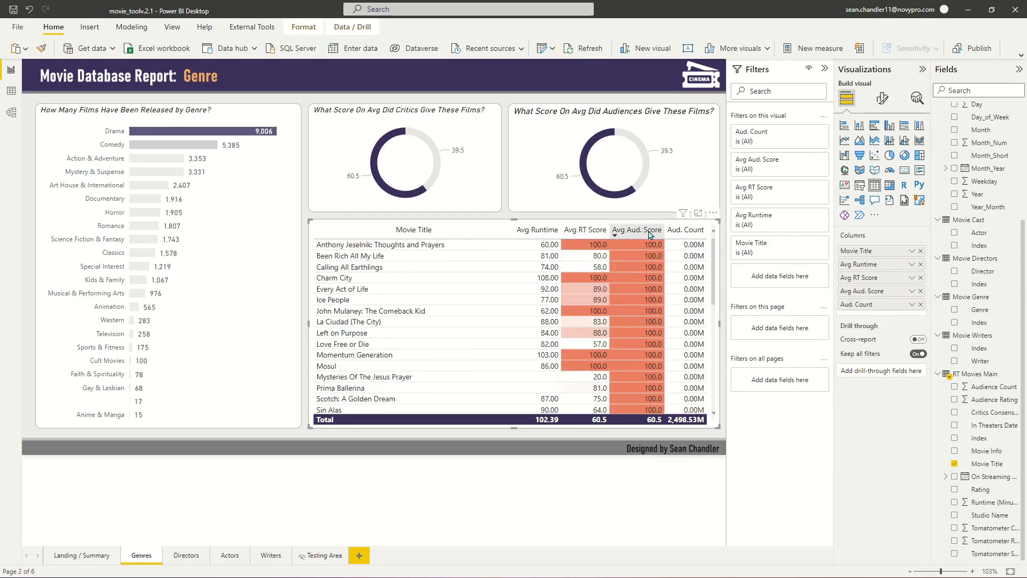
pyautogui.click(682, 233)
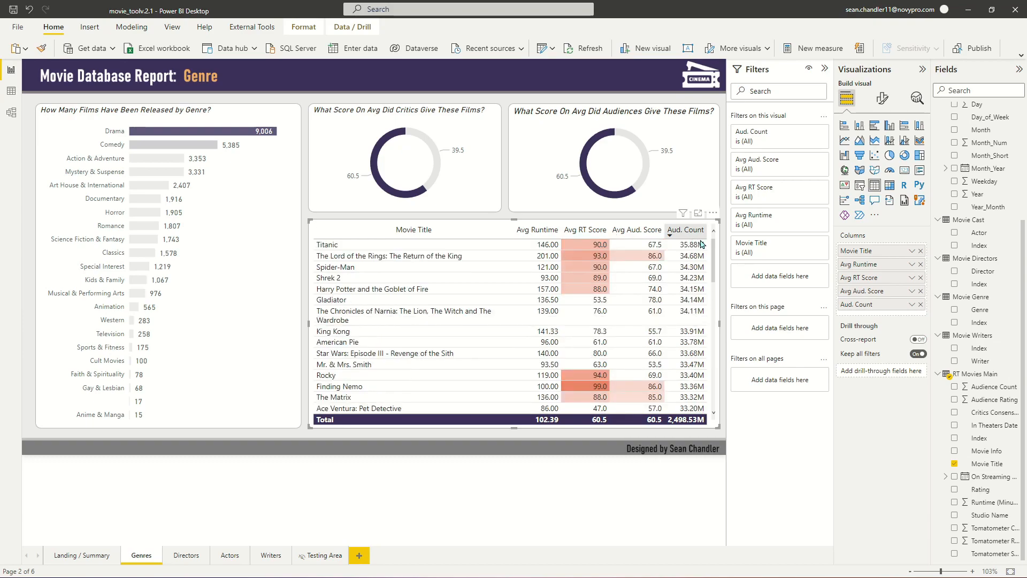
# Cross-filter the page by each genre from Drama down to Romance to compare scores and movies, and clear the selection
pyautogui.click(168, 116)
pyautogui.click(161, 132)
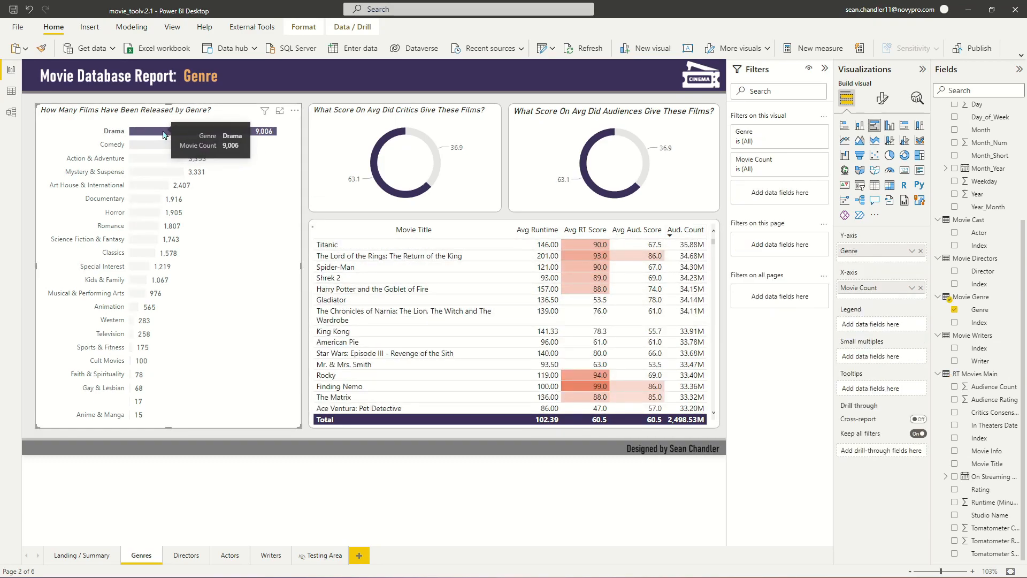
pyautogui.click(155, 146)
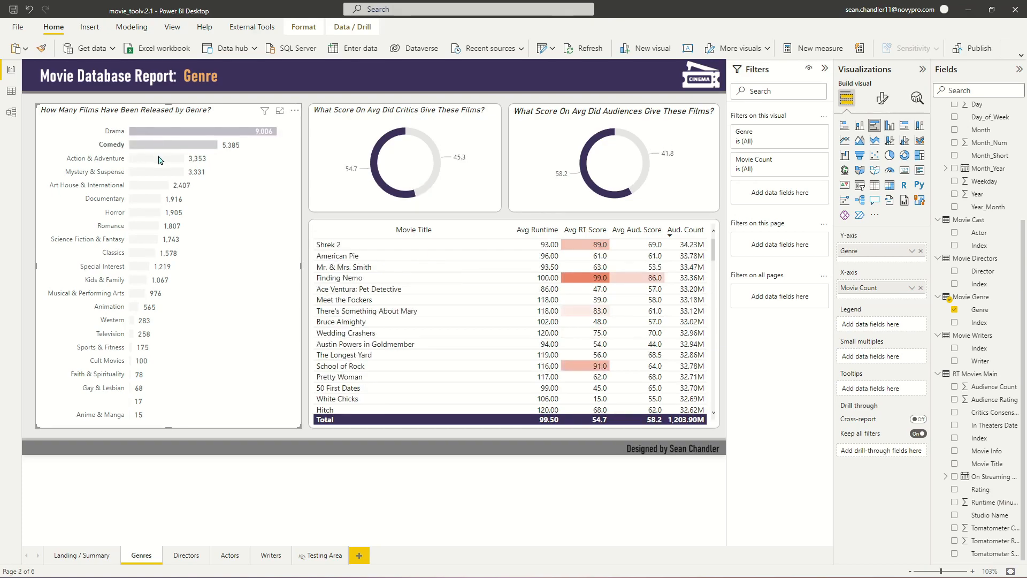
pyautogui.click(158, 159)
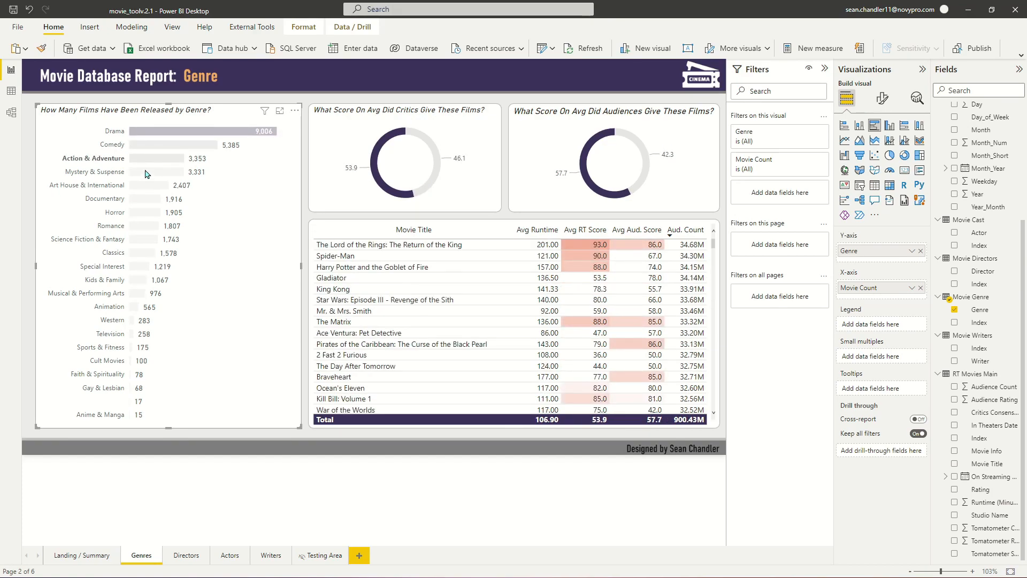
pyautogui.click(148, 173)
pyautogui.click(150, 187)
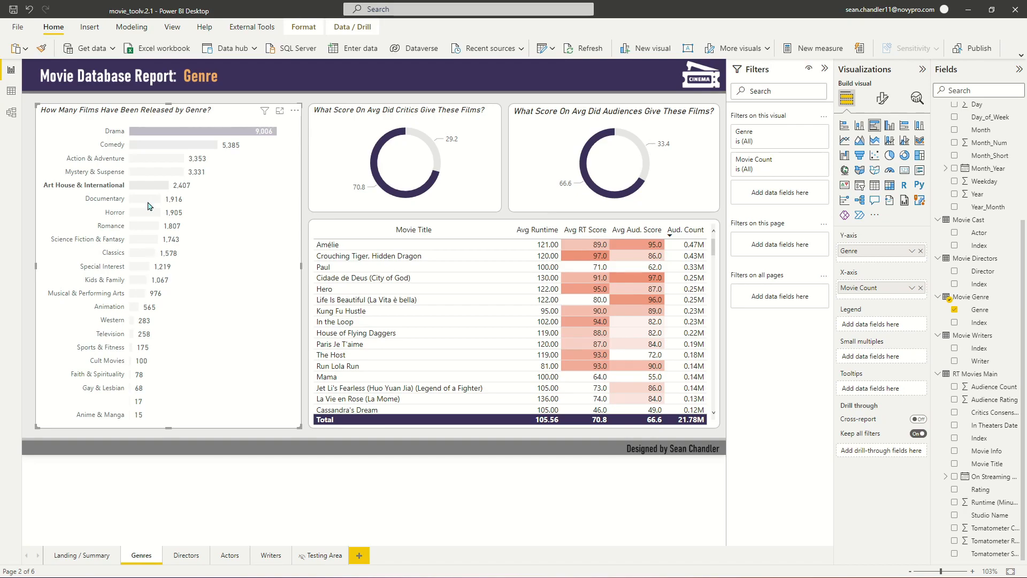
pyautogui.click(150, 206)
pyautogui.click(148, 214)
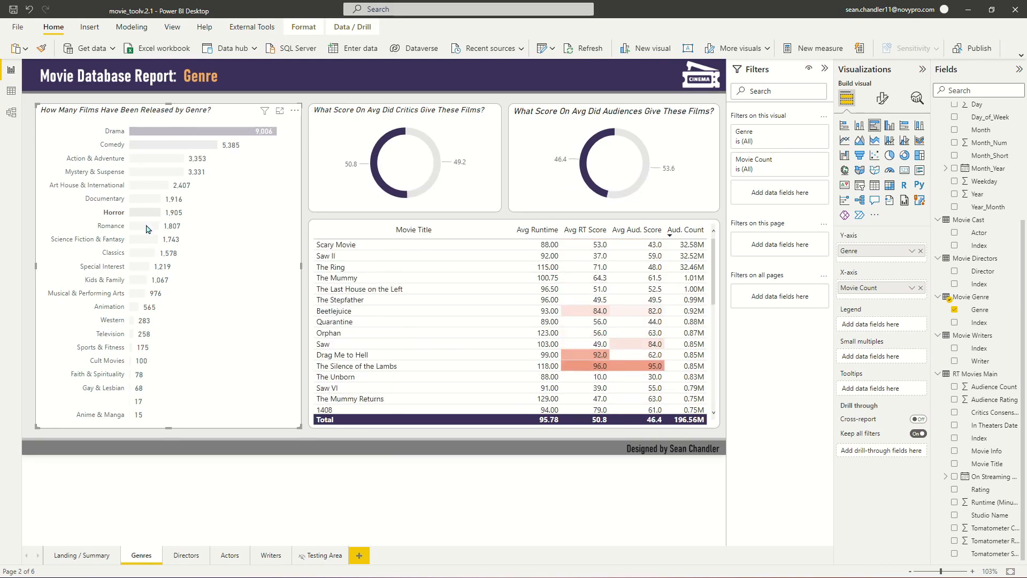
pyautogui.click(149, 227)
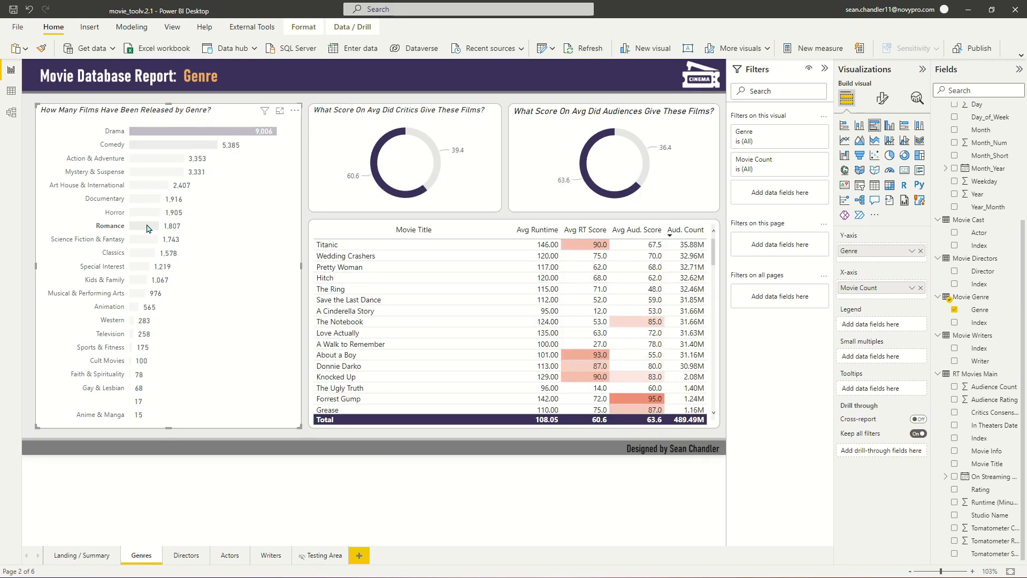
pyautogui.click(149, 228)
pyautogui.click(334, 90)
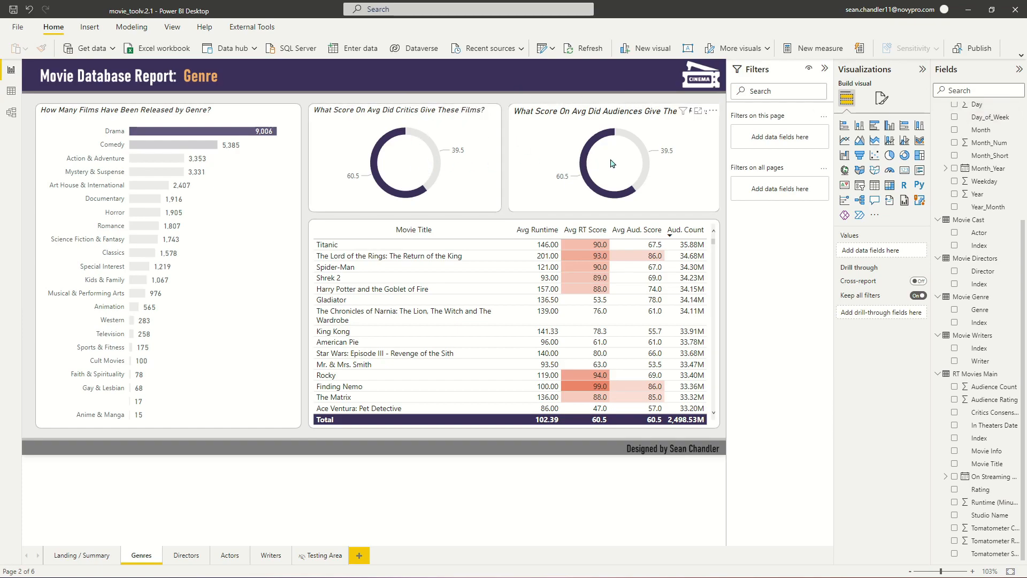
# Insert a blank card visual and shrink it to fit inside a donut chart
pyautogui.click(905, 172)
pyautogui.moveTo(194, 153); pyautogui.dragTo(476, 221)
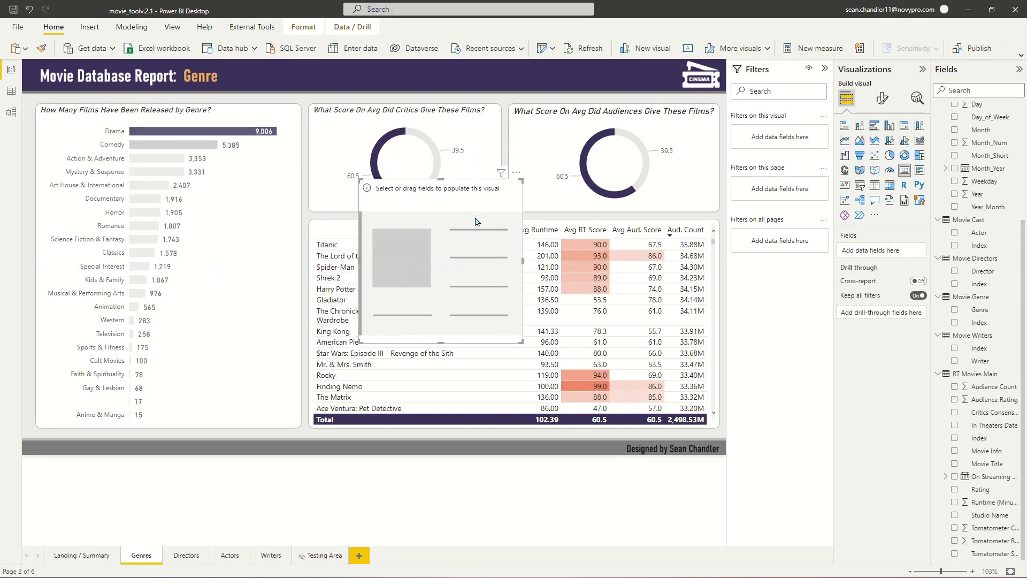
pyautogui.moveTo(519, 341); pyautogui.dragTo(452, 217)
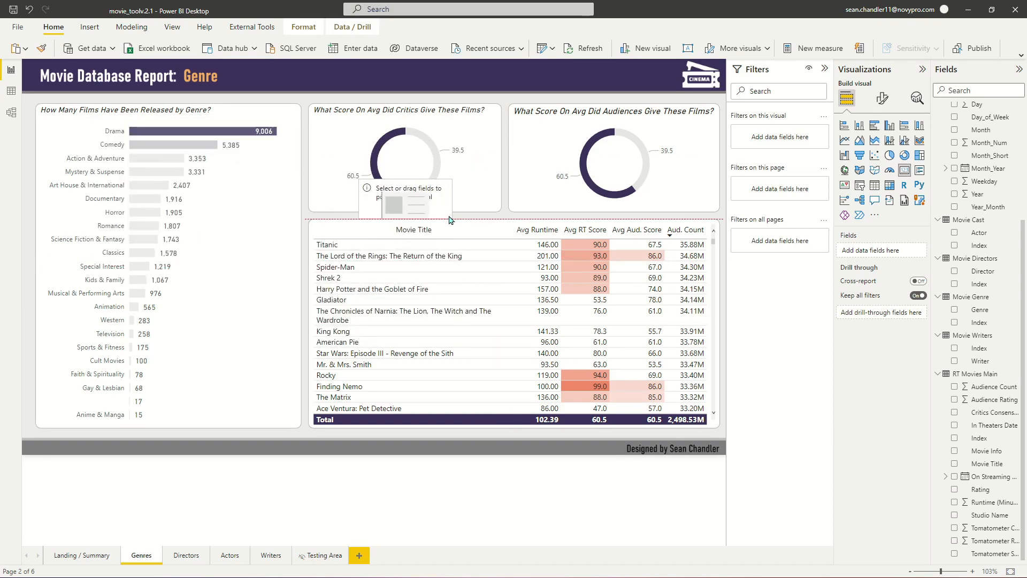
# Fill the card with the Avg Audience Score measure and place it over the center of the audience score donut
pyautogui.scroll(3, 995, 217)
pyautogui.scroll(2, 994, 216)
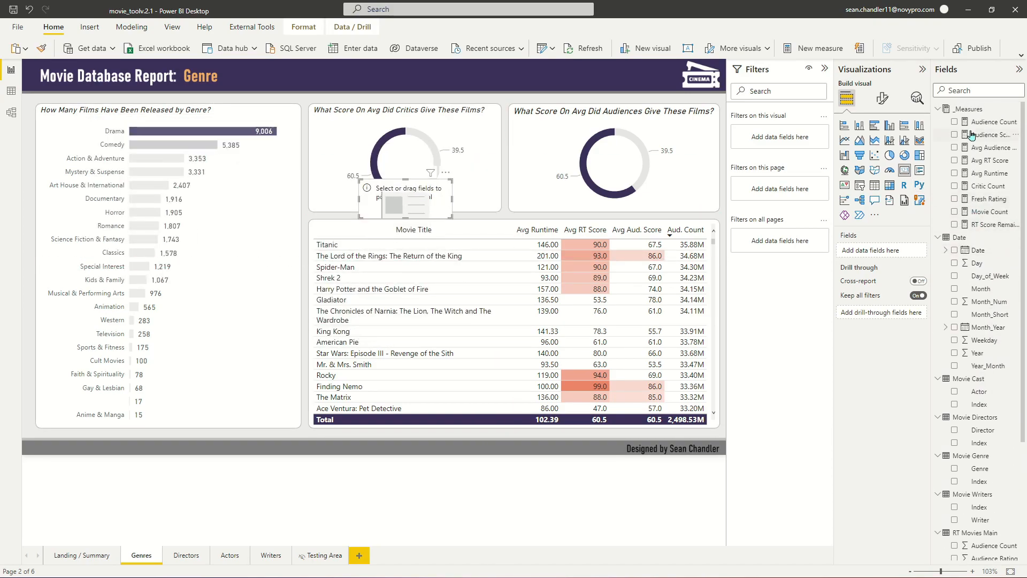
pyautogui.click(995, 151)
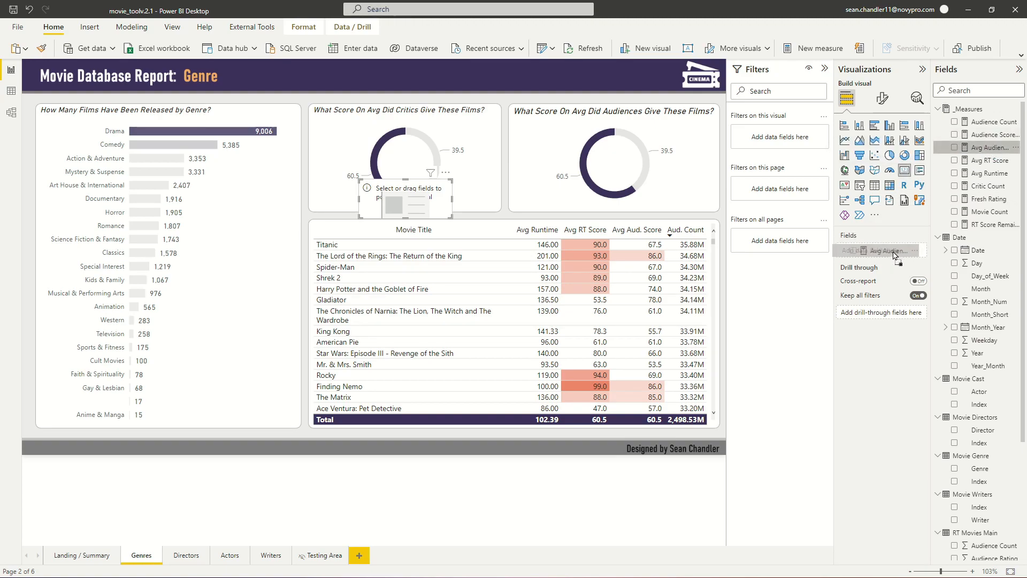
pyautogui.moveTo(403, 199); pyautogui.dragTo(612, 173)
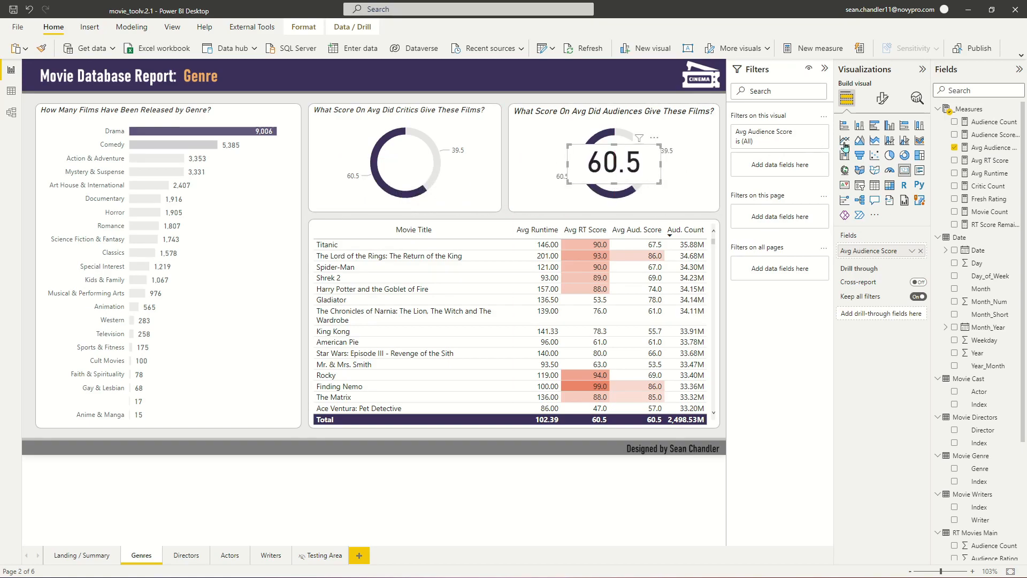
# Turn off the background of the audience score card
pyautogui.click(882, 99)
pyautogui.click(881, 147)
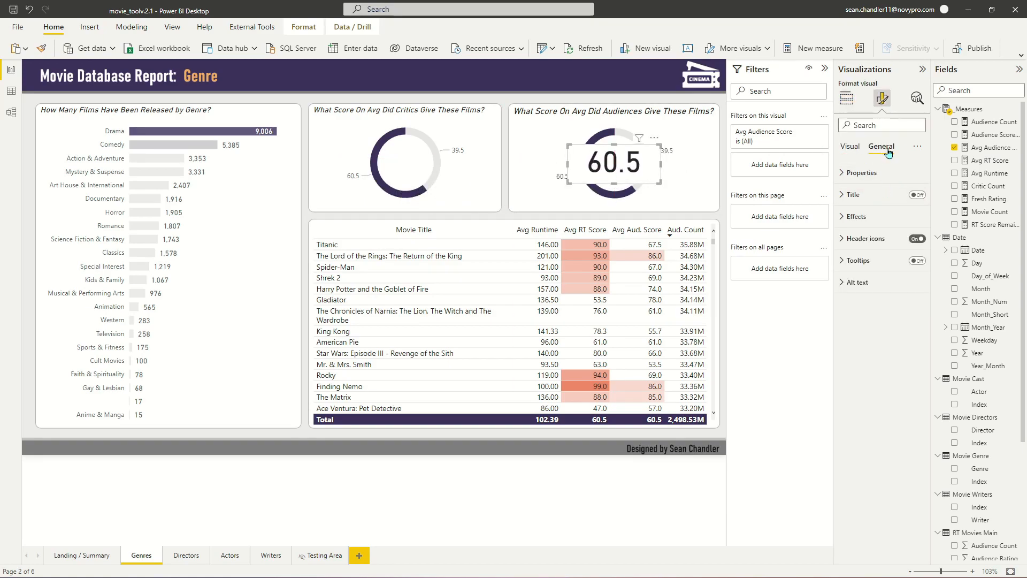
pyautogui.click(856, 216)
pyautogui.click(914, 239)
pyautogui.click(914, 239)
pyautogui.click(856, 216)
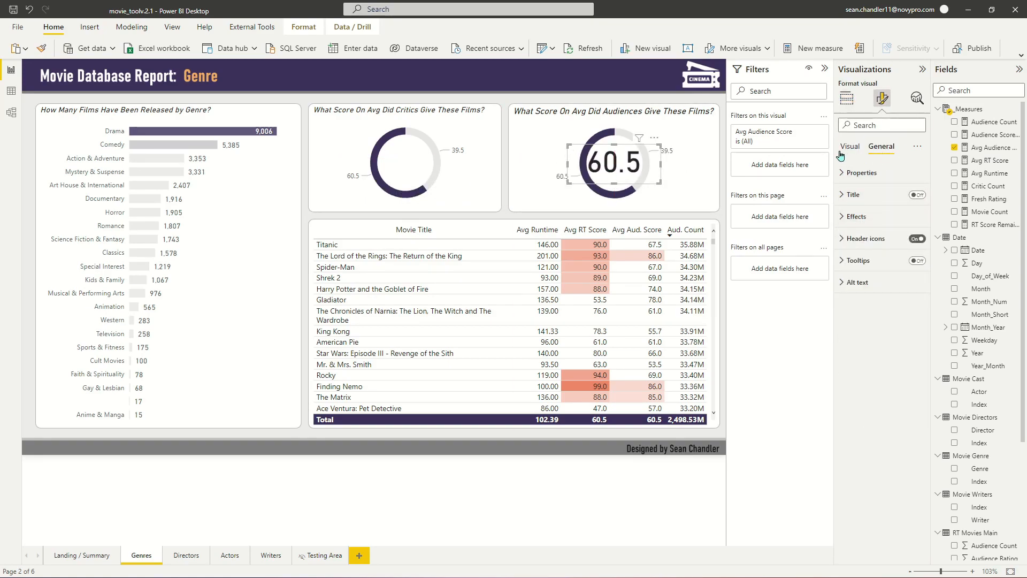
# Set the font size of the card's callout value to 25
pyautogui.click(850, 146)
pyautogui.click(865, 173)
pyautogui.doubleClick(910, 205)
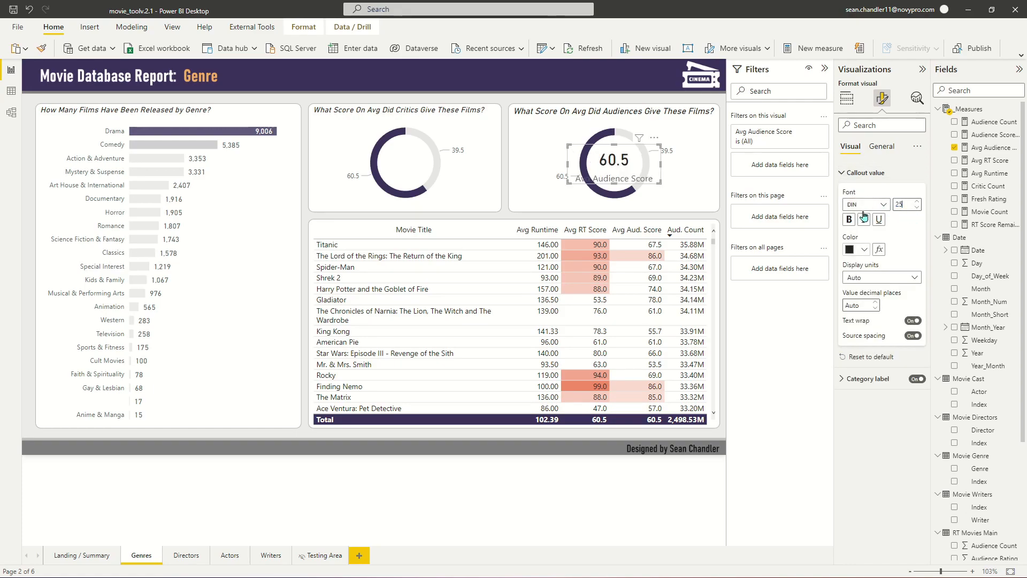
# Hide the card's category label and change the callout value to a lighter dark shade
pyautogui.click(891, 150)
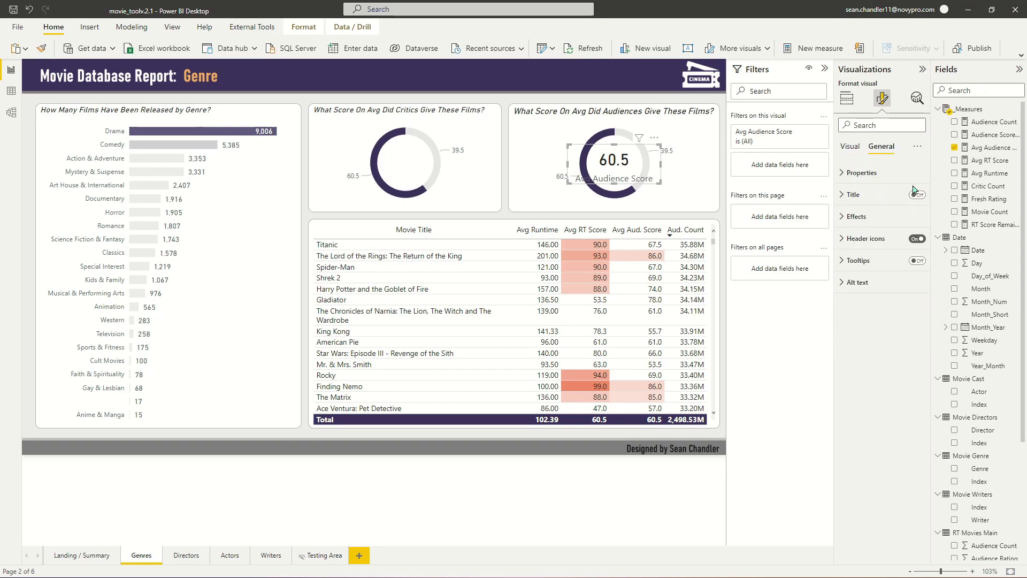
pyautogui.click(851, 147)
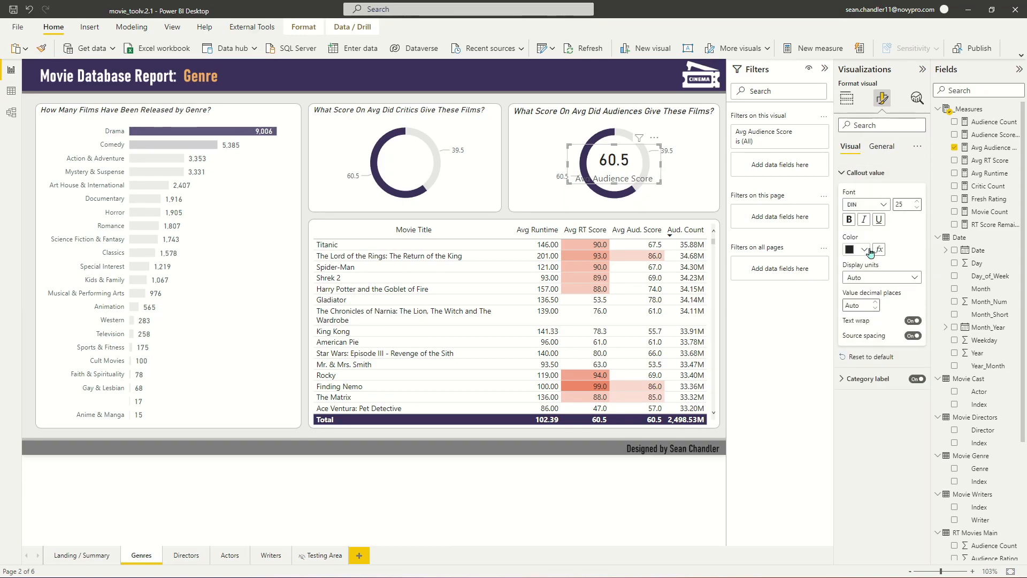
pyautogui.click(916, 379)
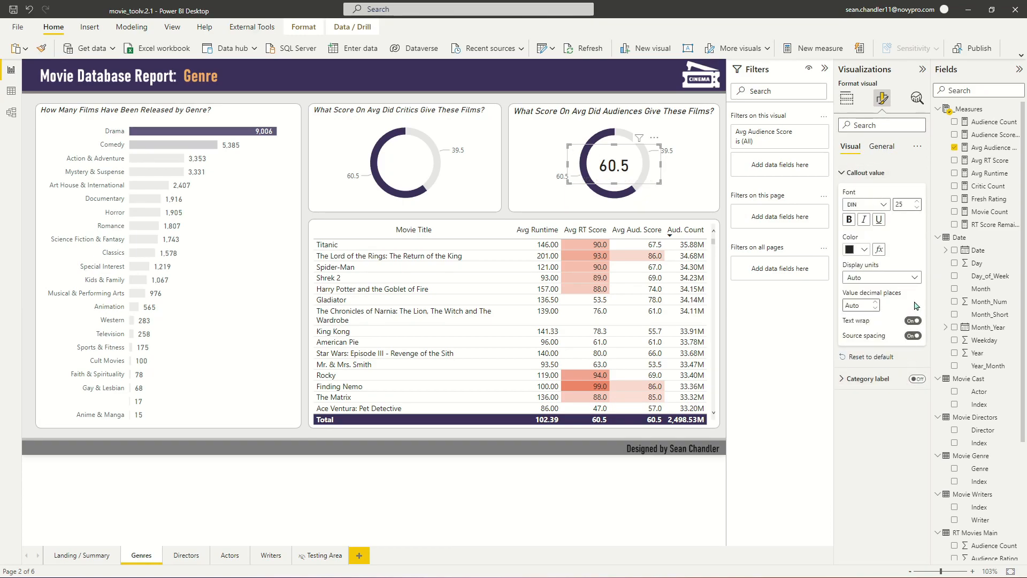
pyautogui.click(860, 251)
pyautogui.click(904, 341)
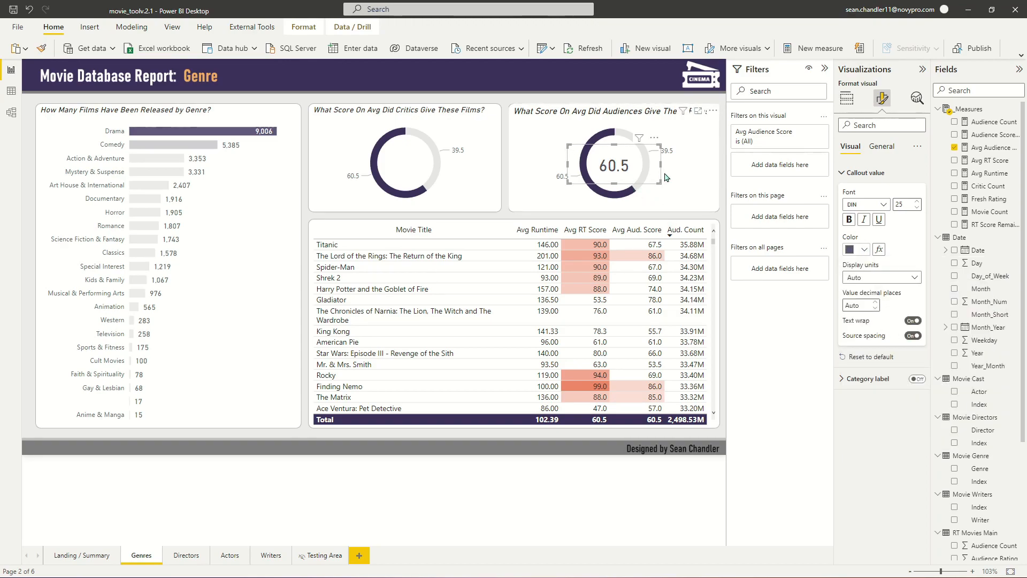
# Place a copy of the card at the center of the critics score donut and replace its field with Avg RT Score
pyautogui.moveTo(644, 171); pyautogui.dragTo(414, 164)
pyautogui.hotkey('ctrl', 'c')
pyautogui.hotkey('ctrl', 'v')
pyautogui.click(847, 98)
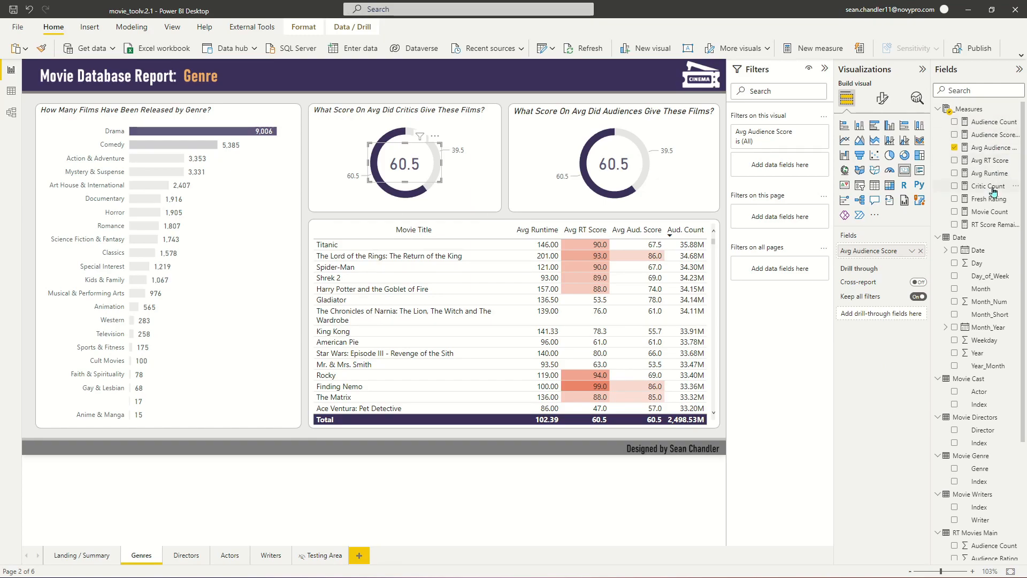
pyautogui.moveTo(990, 160); pyautogui.dragTo(880, 252)
pyautogui.click(421, 99)
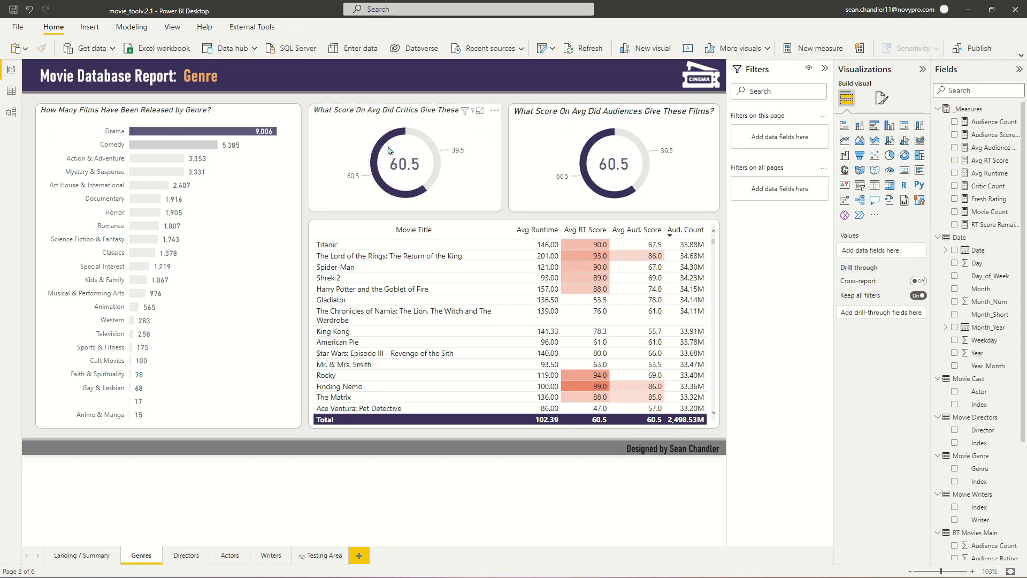
# Check both donut cards by cross-filtering the page by Drama, Comedy, Action & Adventure, Mystery & Suspense and Art House & International
pyautogui.click(188, 132)
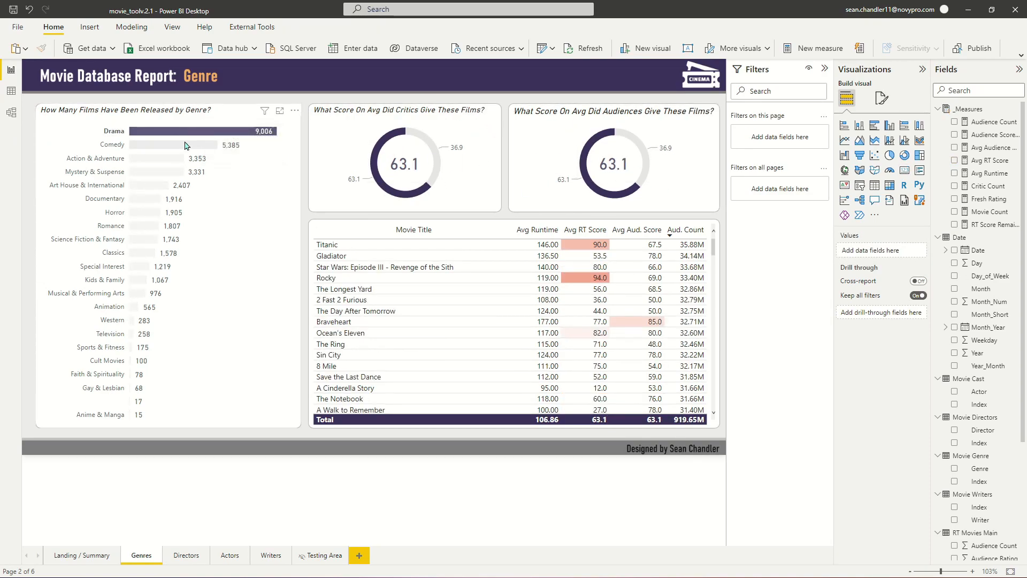
pyautogui.click(176, 146)
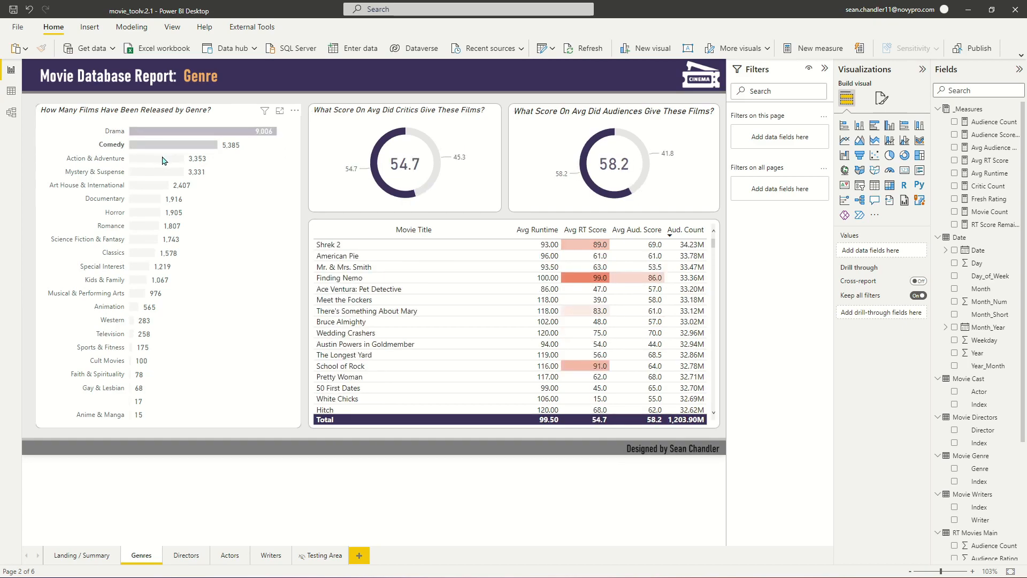
pyautogui.click(163, 159)
pyautogui.click(153, 173)
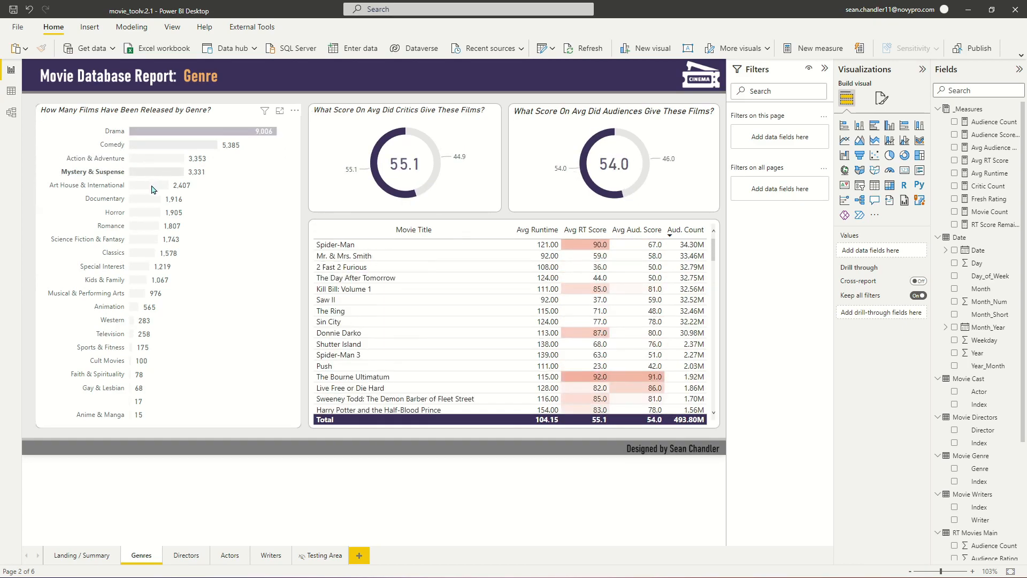
pyautogui.click(152, 187)
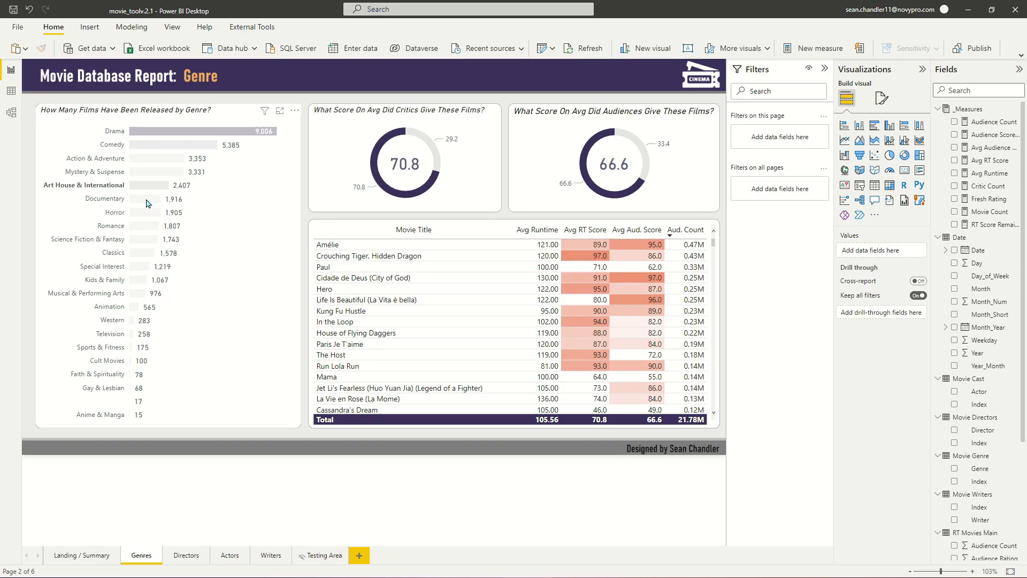
# Check the donut cards by cross-filtering the Genres page by Documentary and Horror, and clear the genre selection
pyautogui.click(148, 200)
pyautogui.click(149, 213)
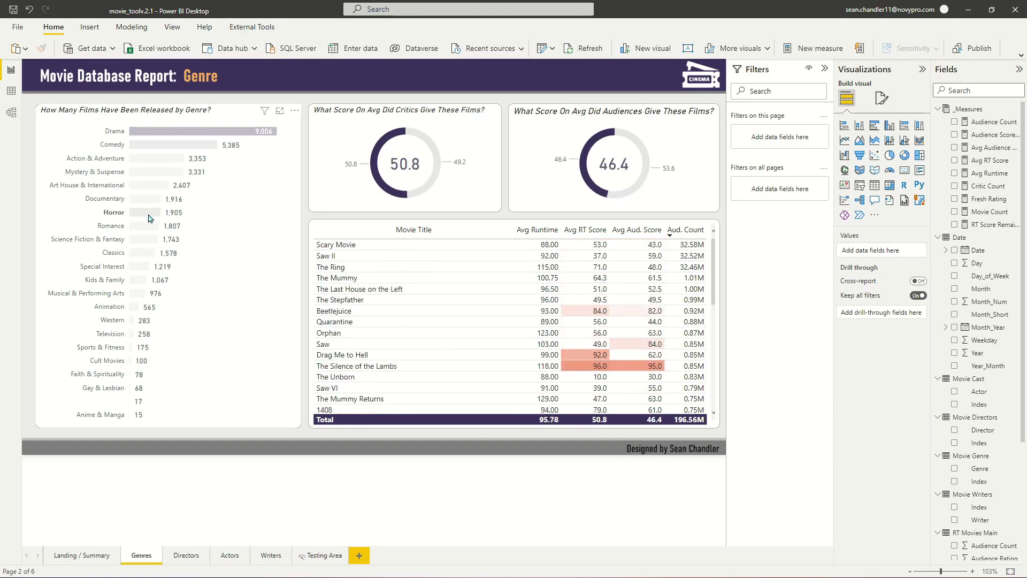
pyautogui.click(150, 214)
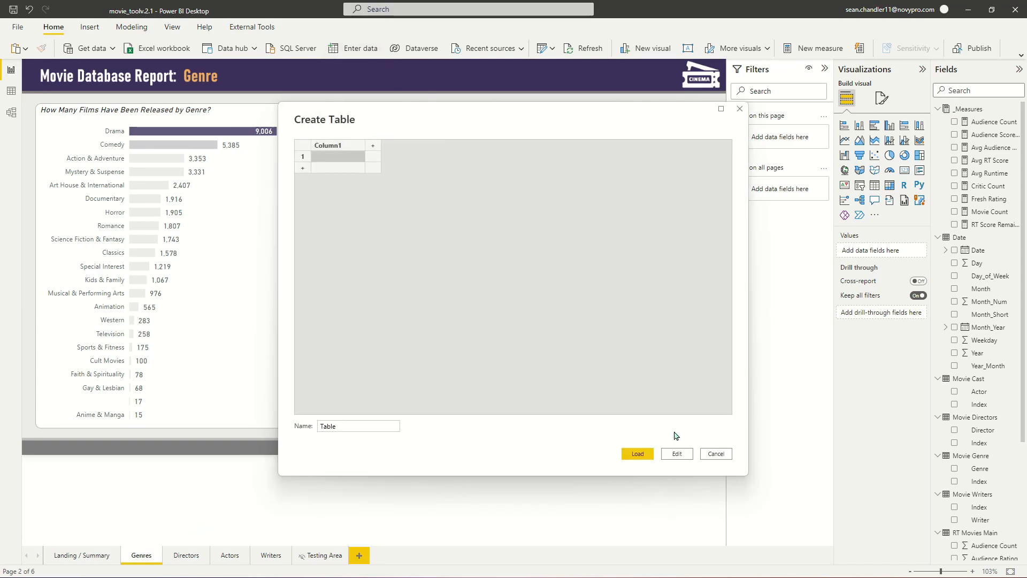
pyautogui.click(716, 456)
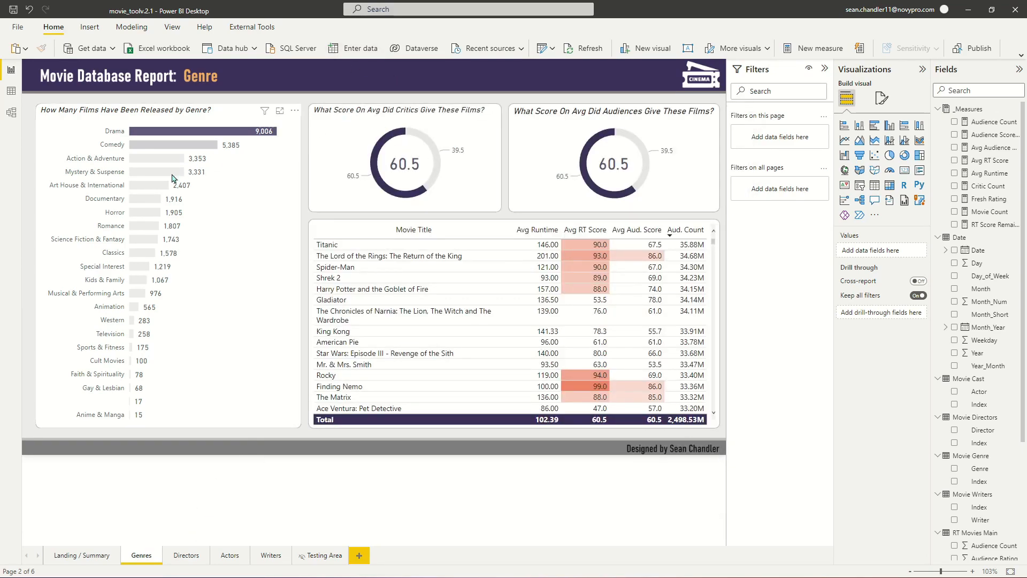
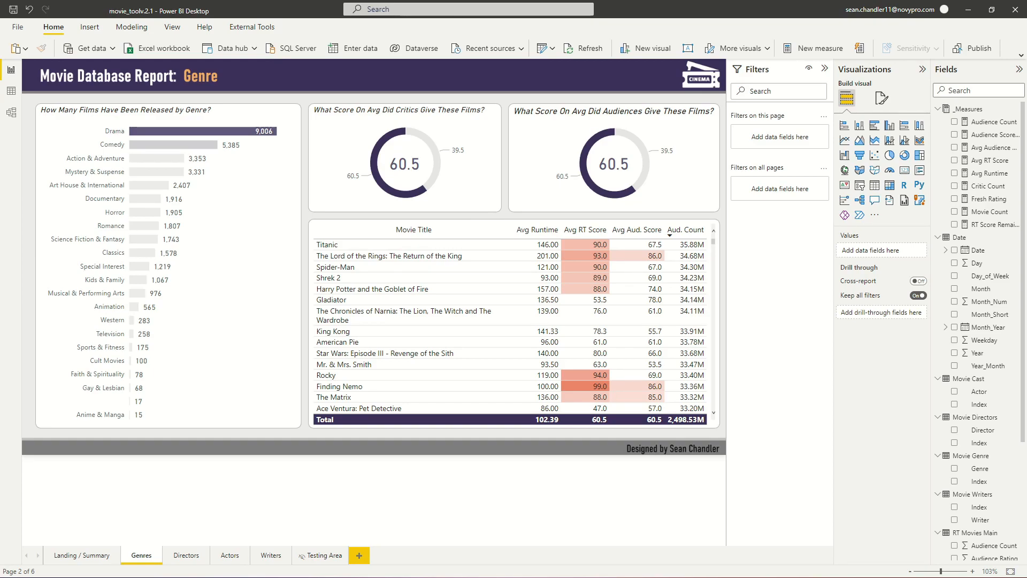
# Delete the two old score donut charts and the old movie table from the Directors page
pyautogui.click(186, 556)
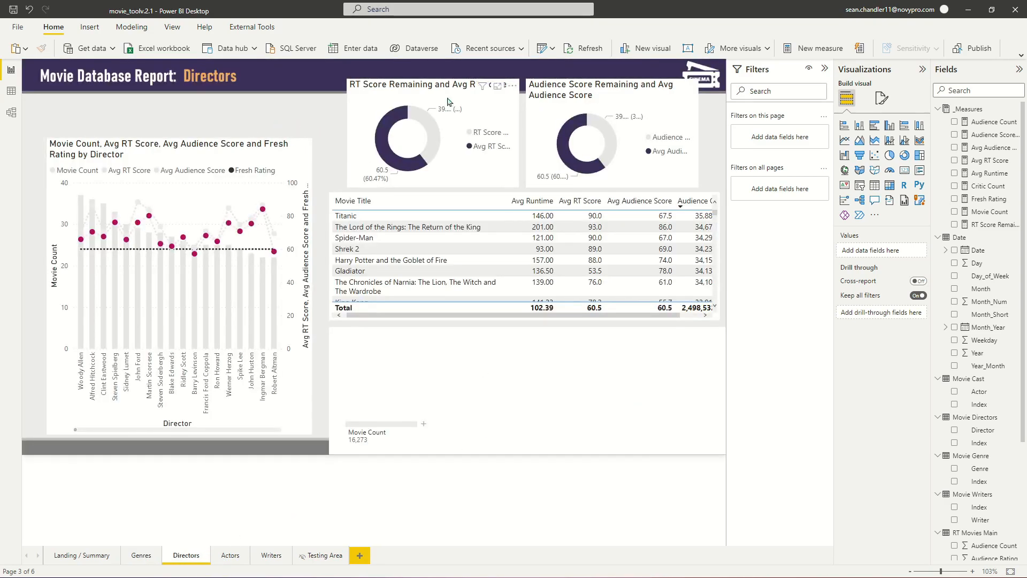
pyautogui.click(504, 399)
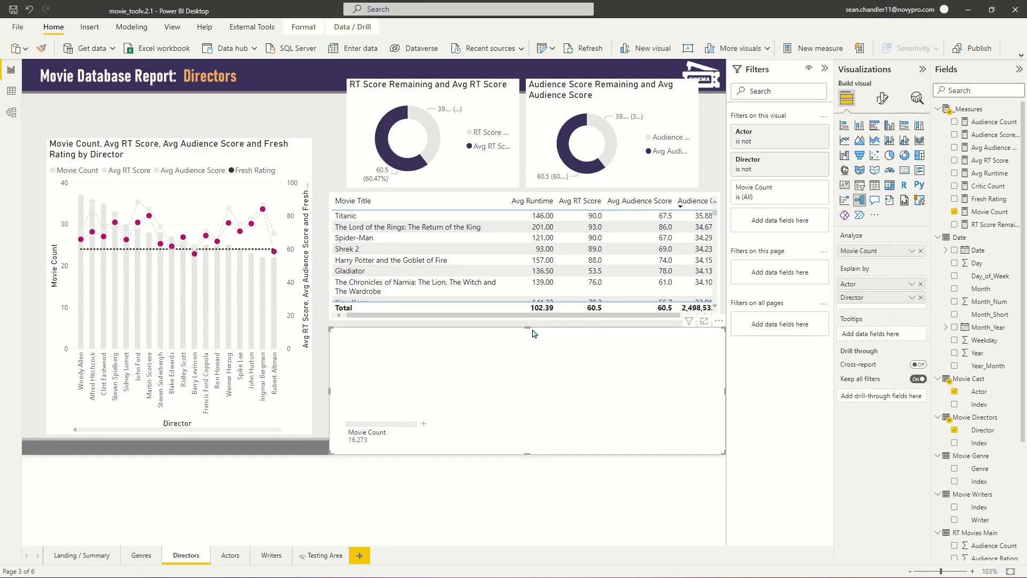
pyautogui.moveTo(547, 364)
pyautogui.mouseDown()
pyautogui.moveTo(547, 350)
pyautogui.moveTo(535, 368)
pyautogui.mouseUp()
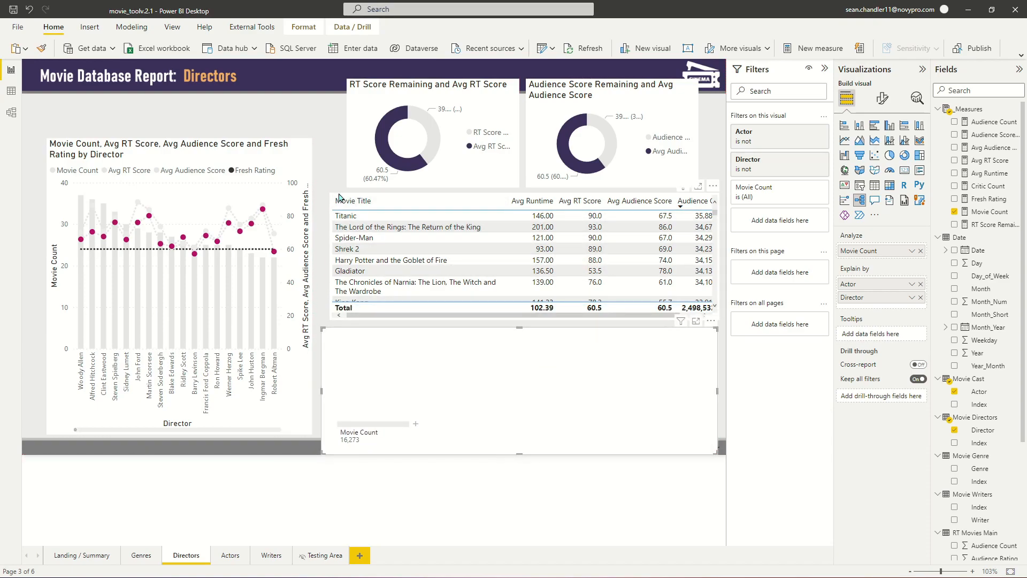
pyautogui.click(339, 197)
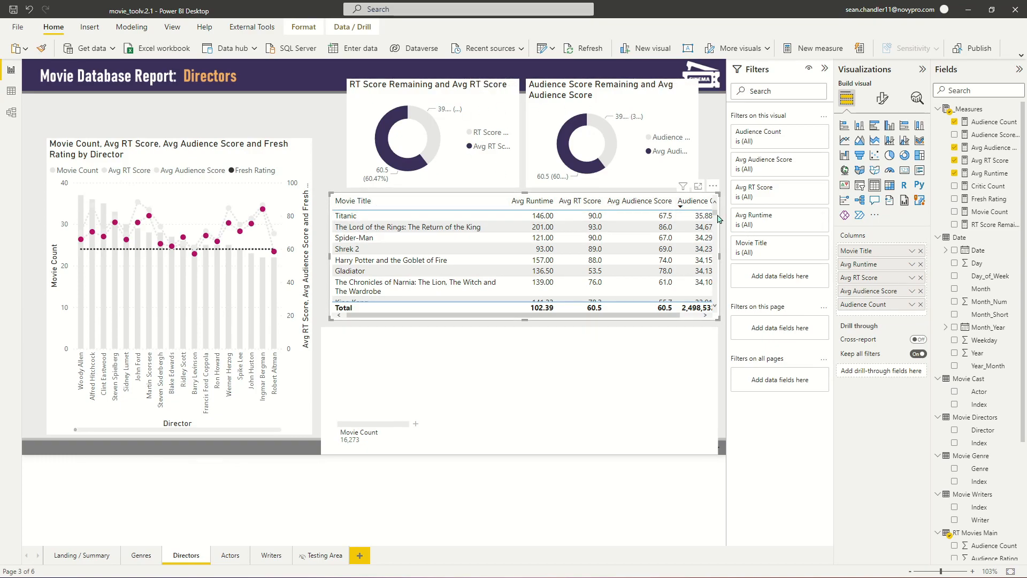
pyautogui.click(421, 92)
pyautogui.click(561, 109)
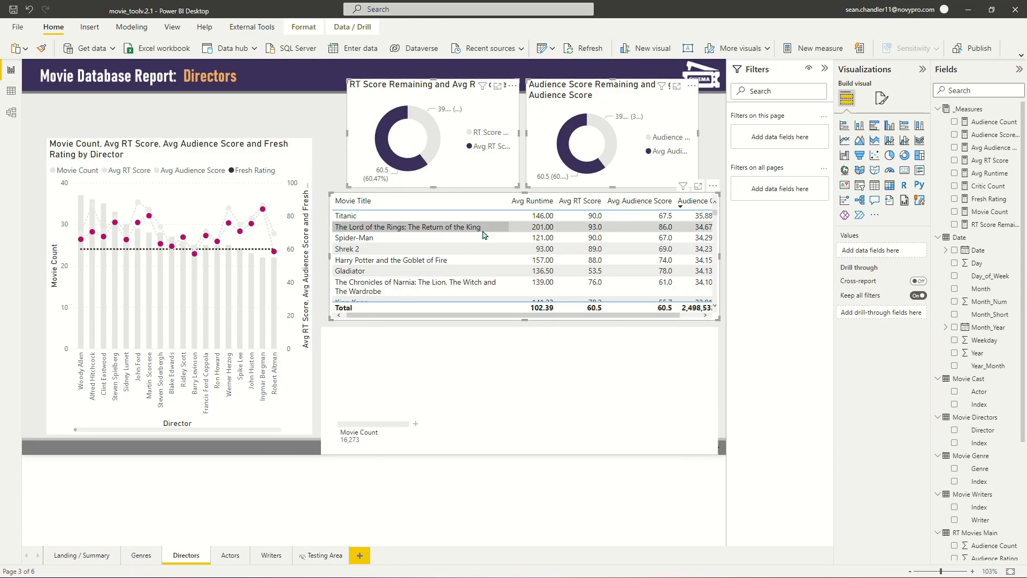
pyautogui.press('Delete')
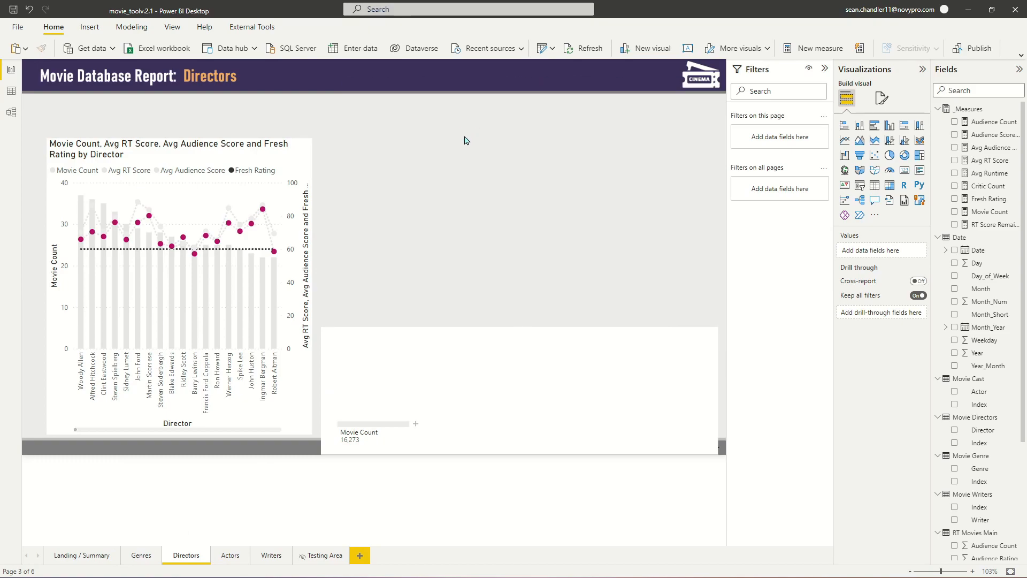
# Copy the critics donut, the audience donut and the movie table from the Genres page onto the Directors page
pyautogui.click(137, 554)
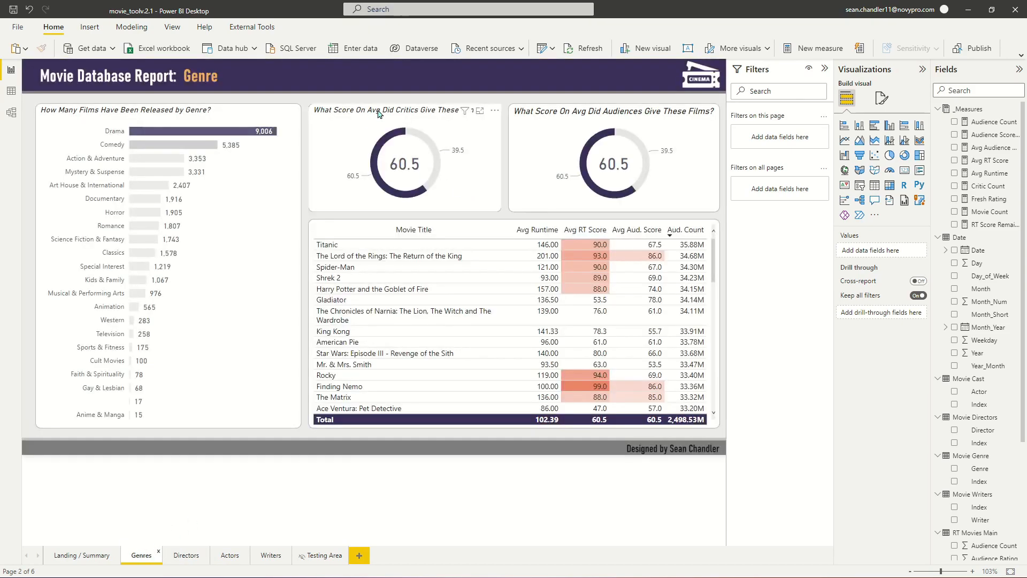
pyautogui.click(376, 112)
pyautogui.keyDown('ctrl'); pyautogui.click(533, 112); pyautogui.keyUp('ctrl')
pyautogui.keyDown('ctrl'); pyautogui.click(495, 226); pyautogui.keyUp('ctrl')
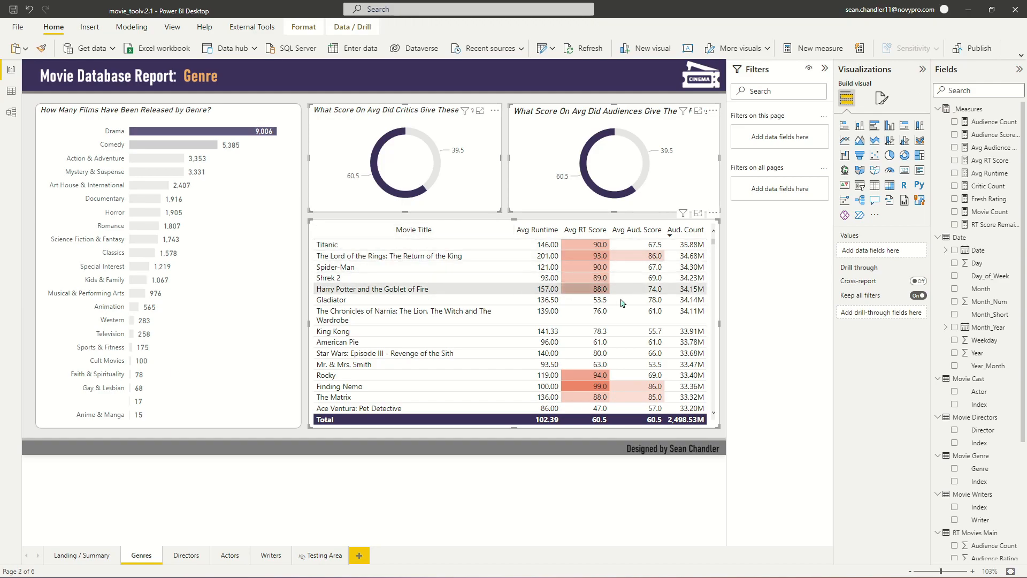
pyautogui.hotkey('ctrl', 'c')
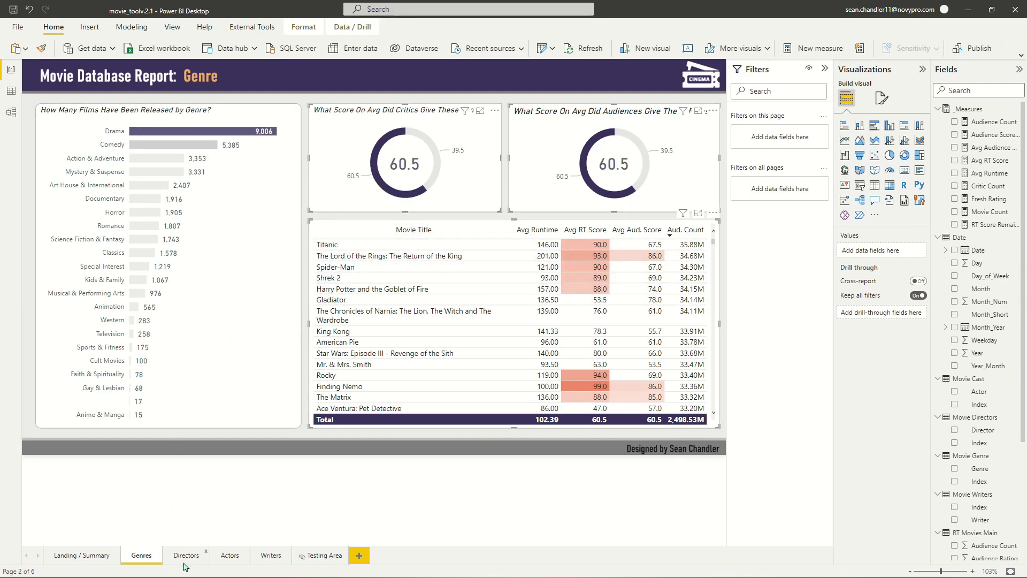
pyautogui.click(186, 555)
pyautogui.hotkey('ctrl', 'v')
pyautogui.click(270, 109)
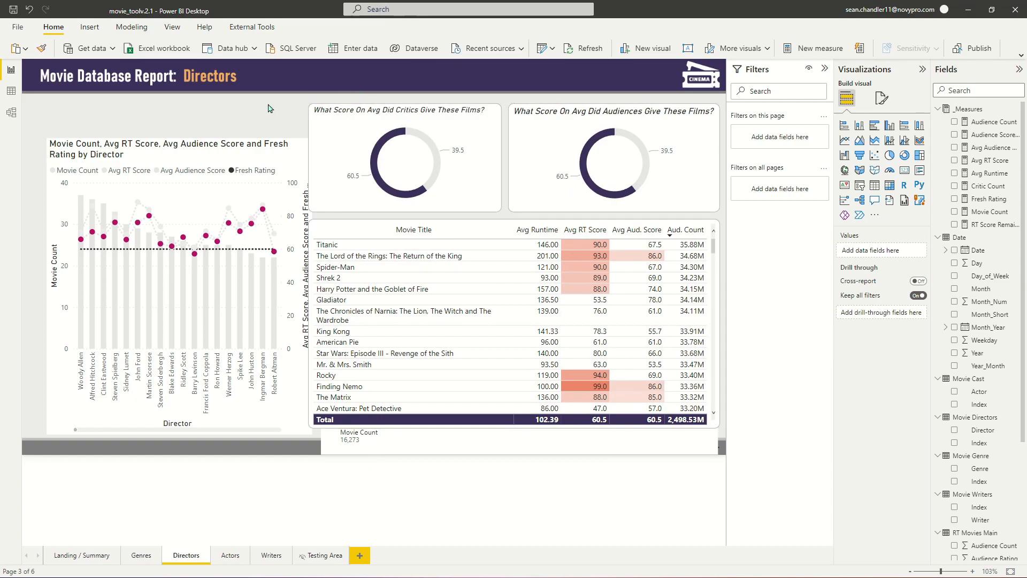
pyautogui.click(371, 116)
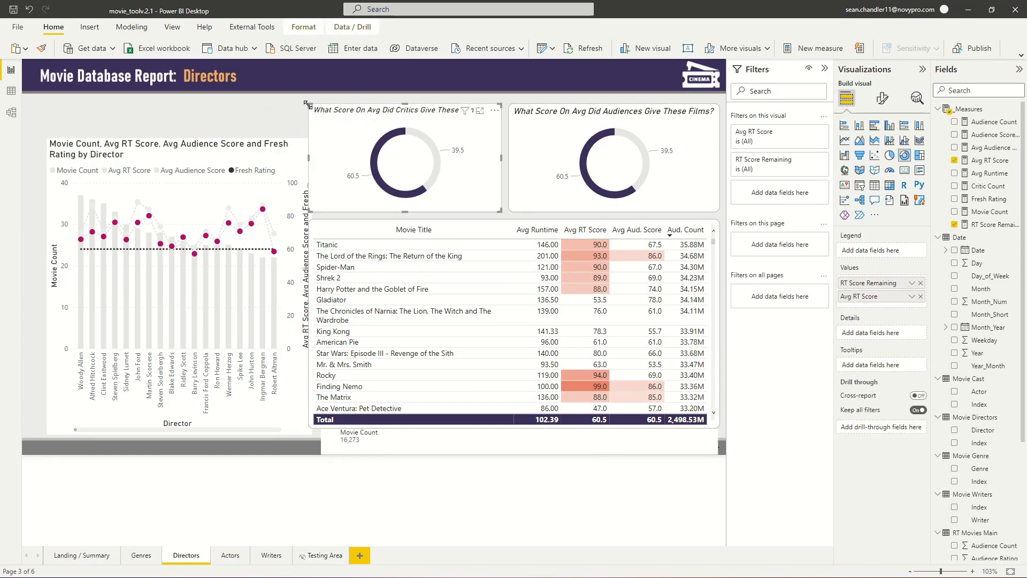
pyautogui.click(303, 129)
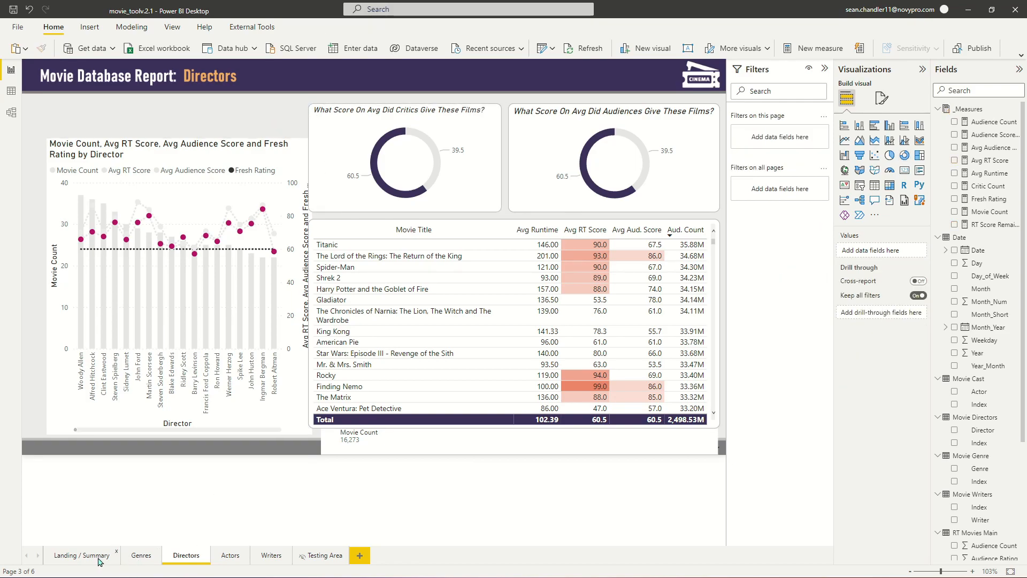
pyautogui.click(417, 120)
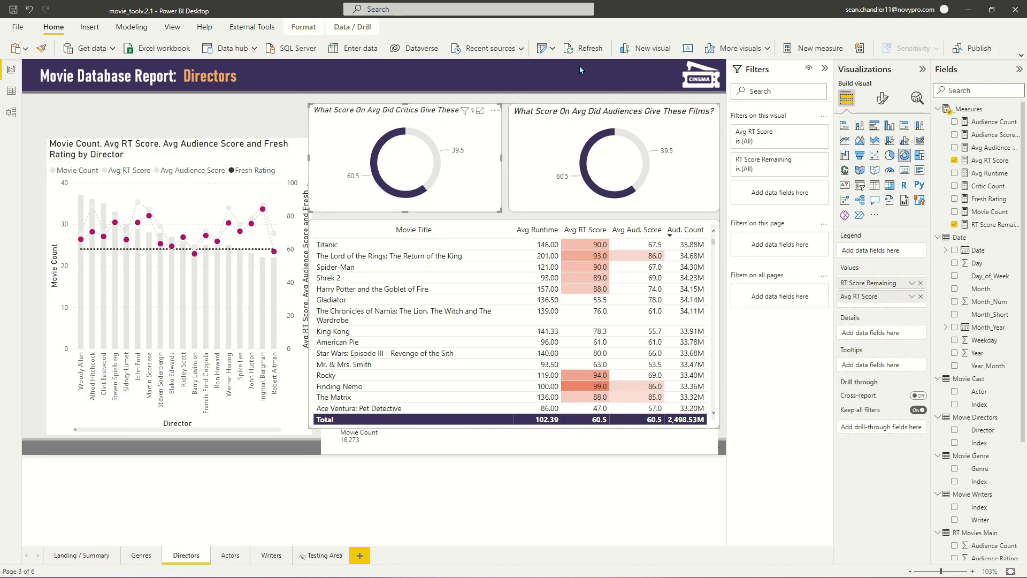
pyautogui.click(296, 30)
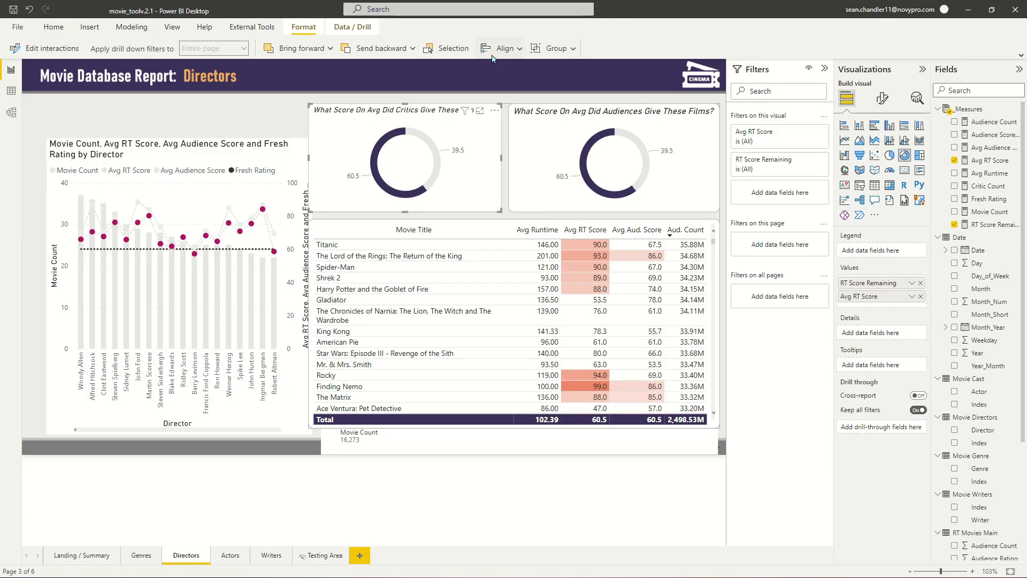
pyautogui.click(412, 50)
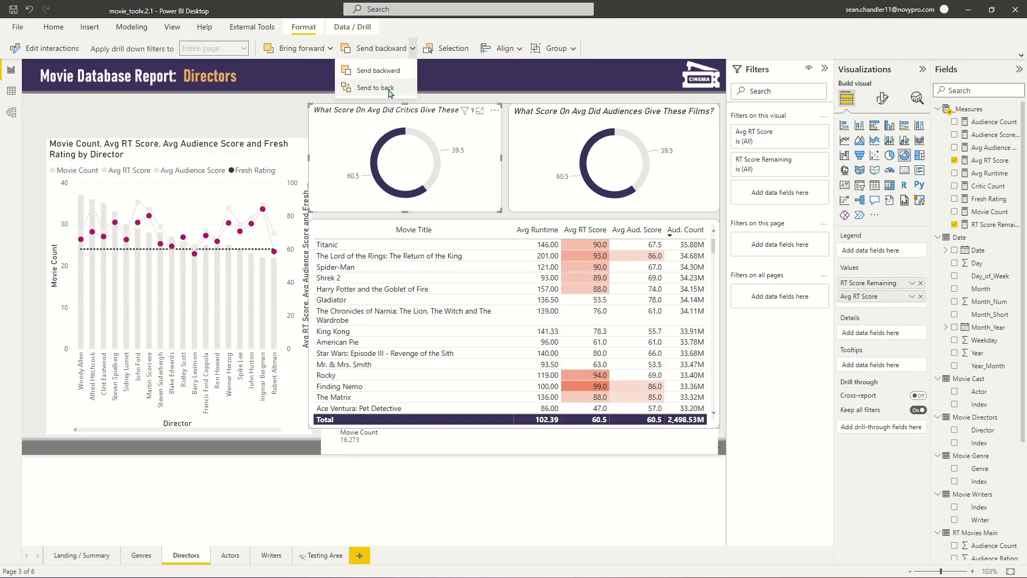
pyautogui.click(284, 132)
# Copy the two average score cards inside the Genres page donuts into the donuts on the Directors page
pyautogui.click(129, 559)
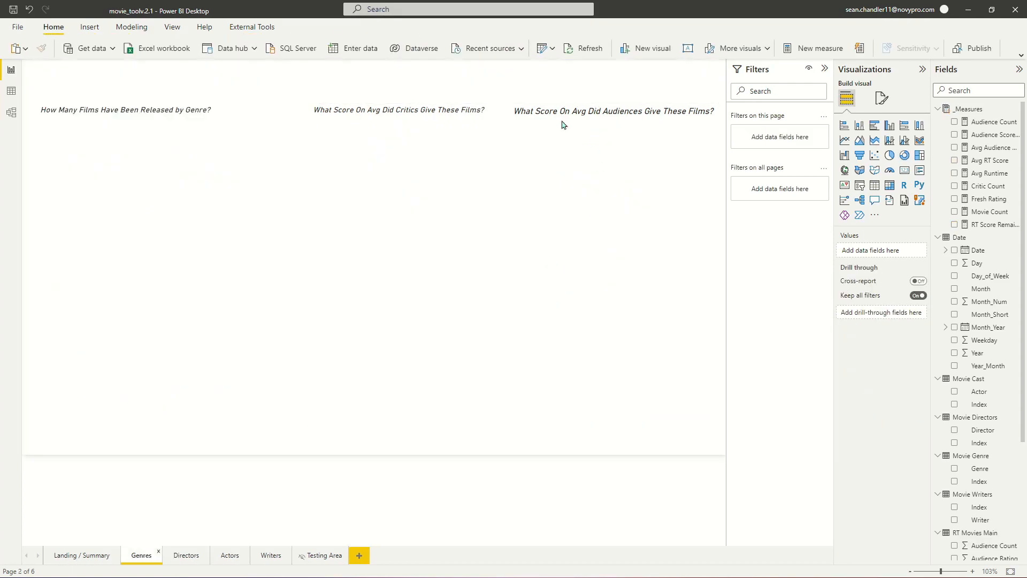
pyautogui.click(409, 164)
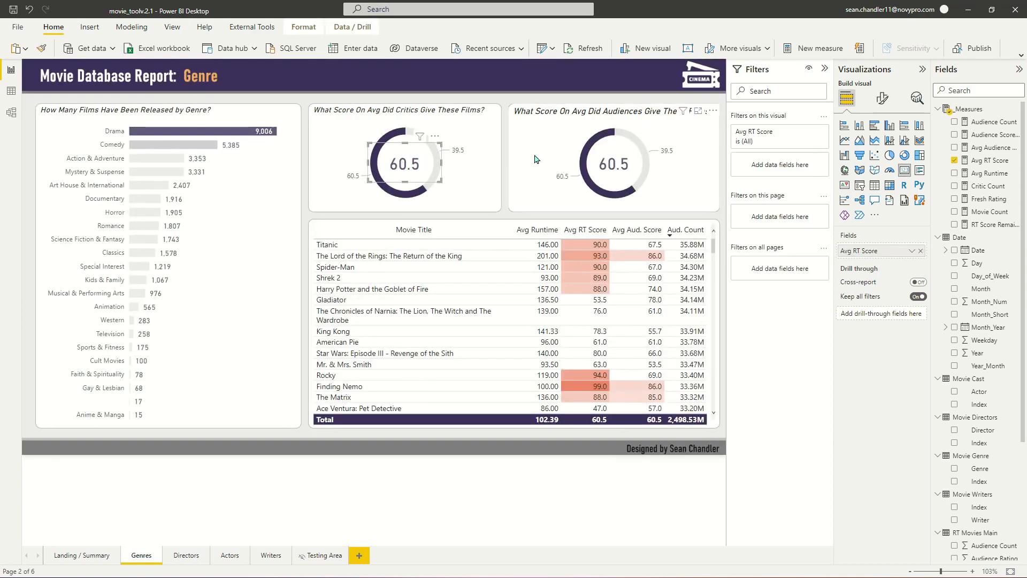
pyautogui.keyDown('ctrl'); pyautogui.click(623, 167); pyautogui.keyUp('ctrl')
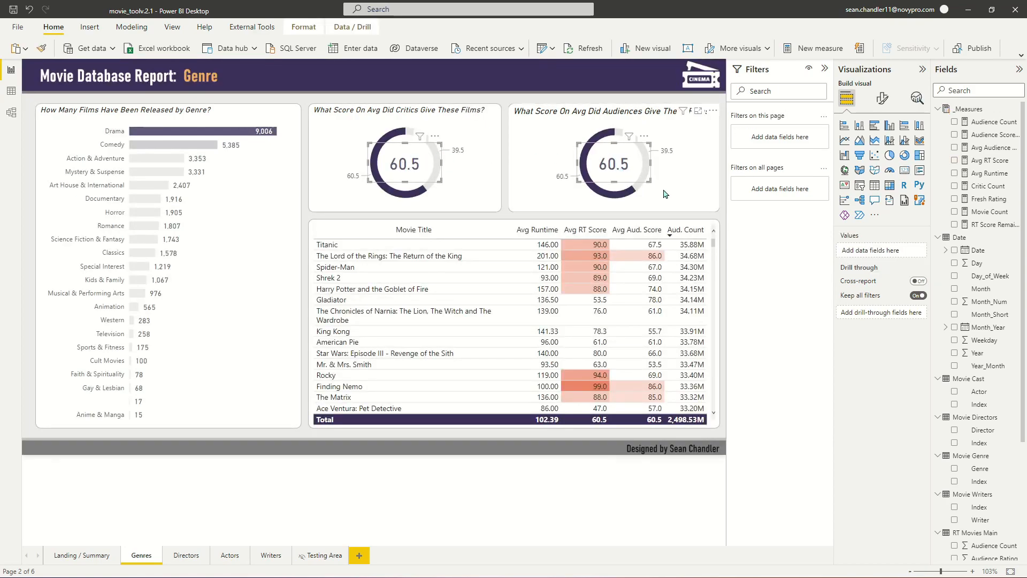
pyautogui.click(185, 558)
pyautogui.hotkey('ctrl', 'v')
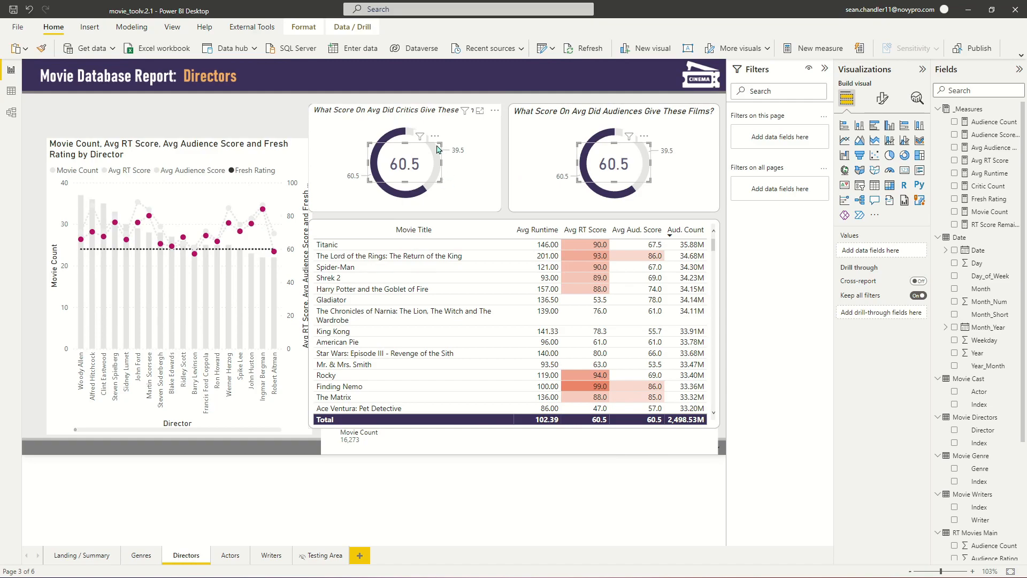
pyautogui.click(502, 63)
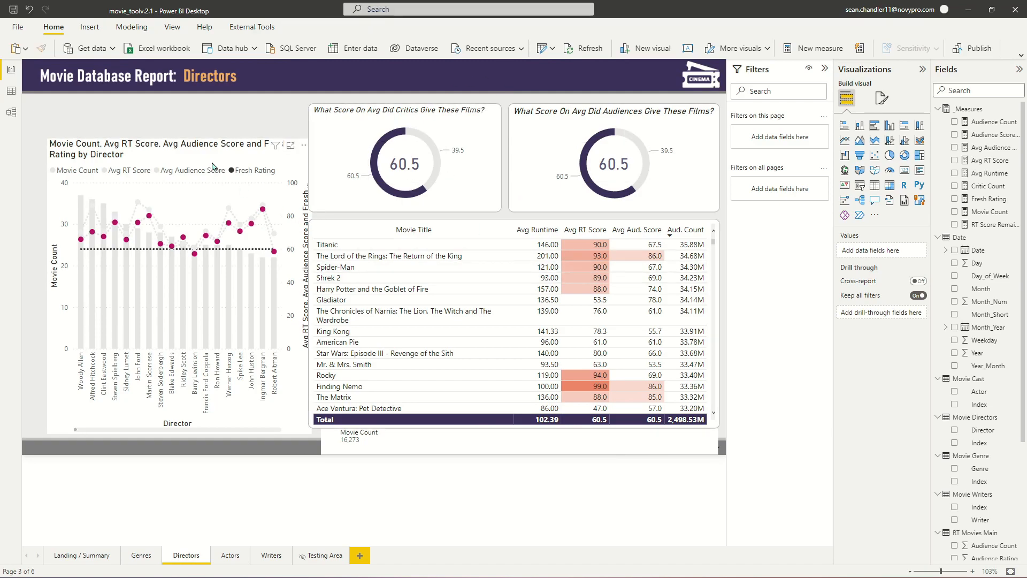
# Align the director combo chart with the top of the donuts and extend it down to the table's lower edge
pyautogui.moveTo(212, 167); pyautogui.dragTo(200, 131)
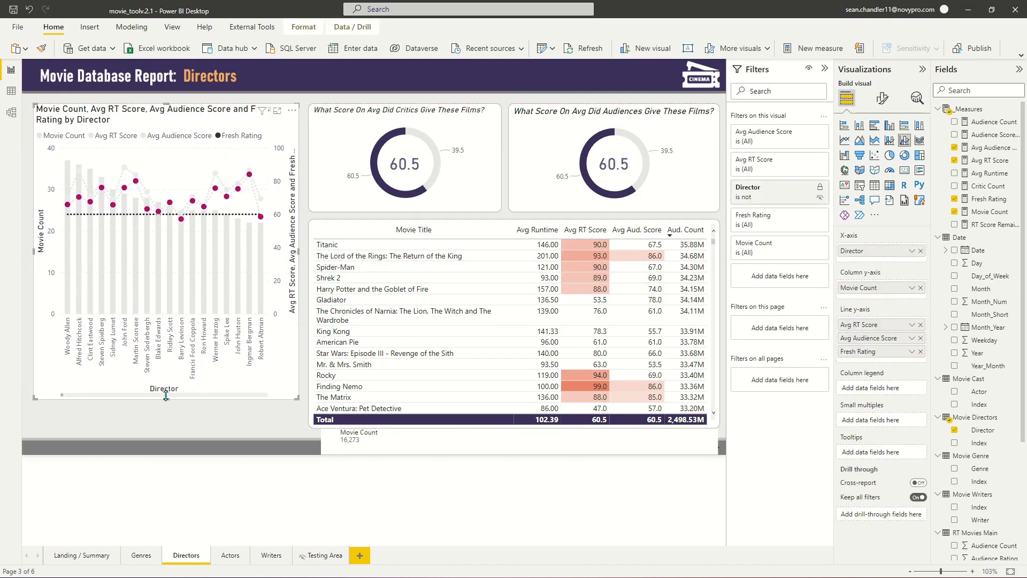
pyautogui.moveTo(165, 396); pyautogui.dragTo(185, 428)
# Cut the decomposition tree from the Directors page and check for it on the Testing Area page
pyautogui.click(521, 451)
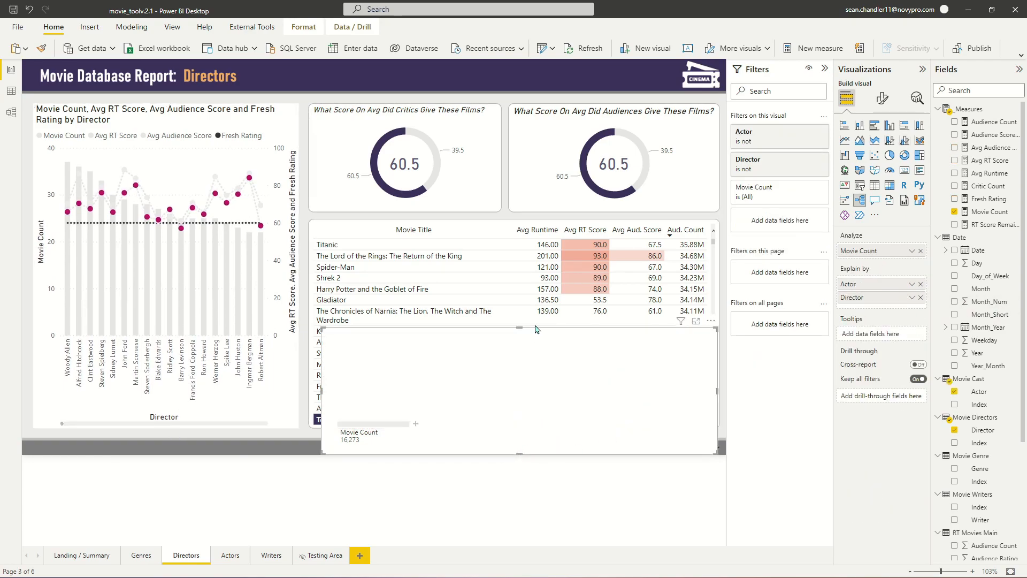
pyautogui.moveTo(570, 342); pyautogui.dragTo(521, 236)
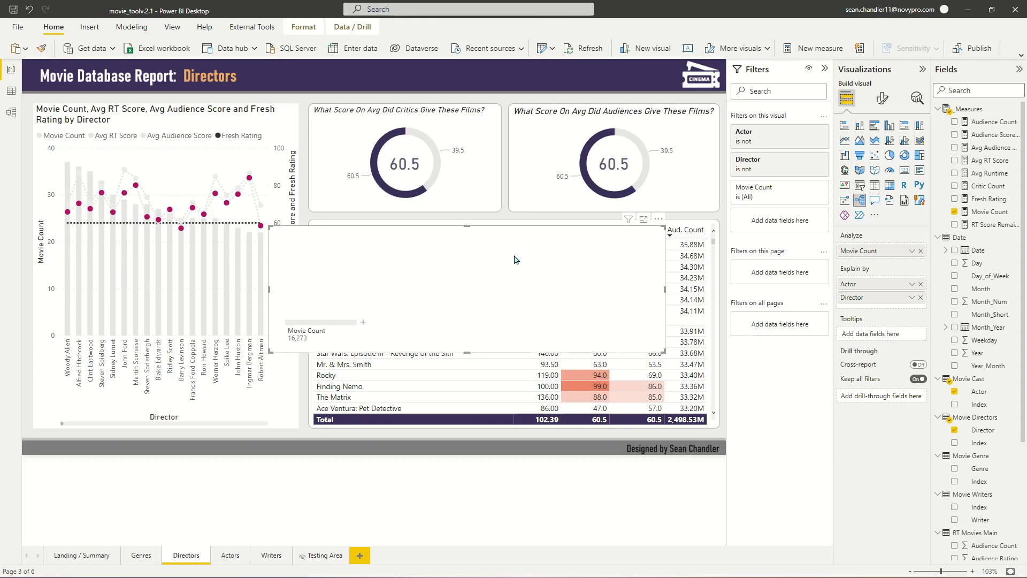
pyautogui.hotkey('ctrl', 'x')
pyautogui.click(325, 555)
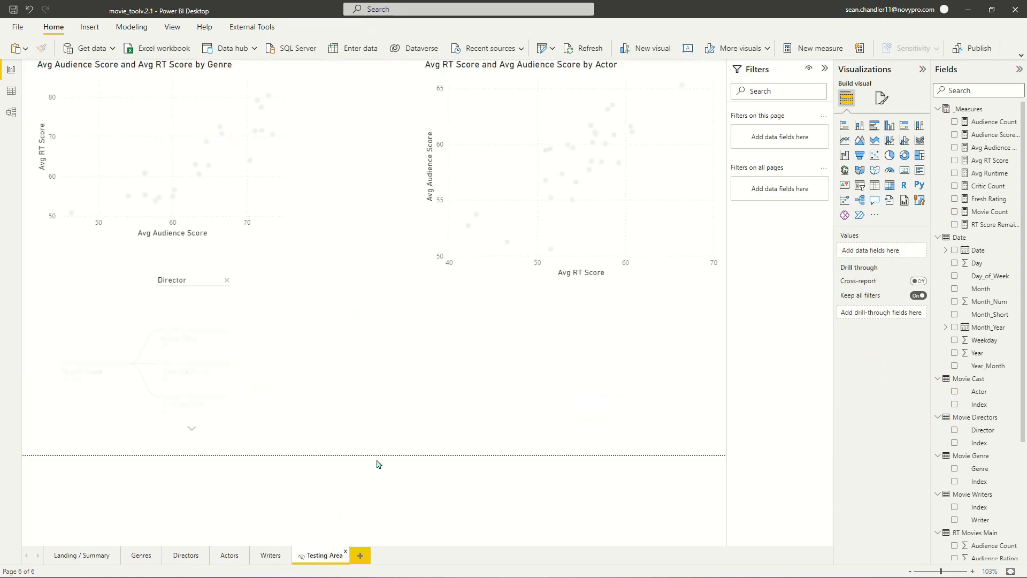
pyautogui.hotkey('ctrl', 'v')
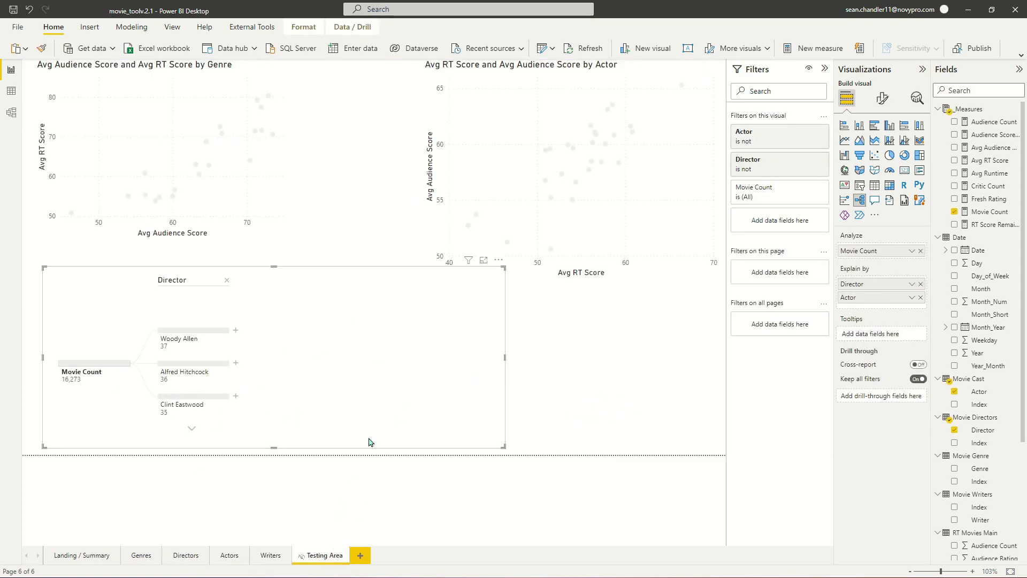
# Title the director combo chart on the Directors page "Which Directors Have Made the Most Films and How Do Their Average Scores COmpare?"
pyautogui.click(60, 557)
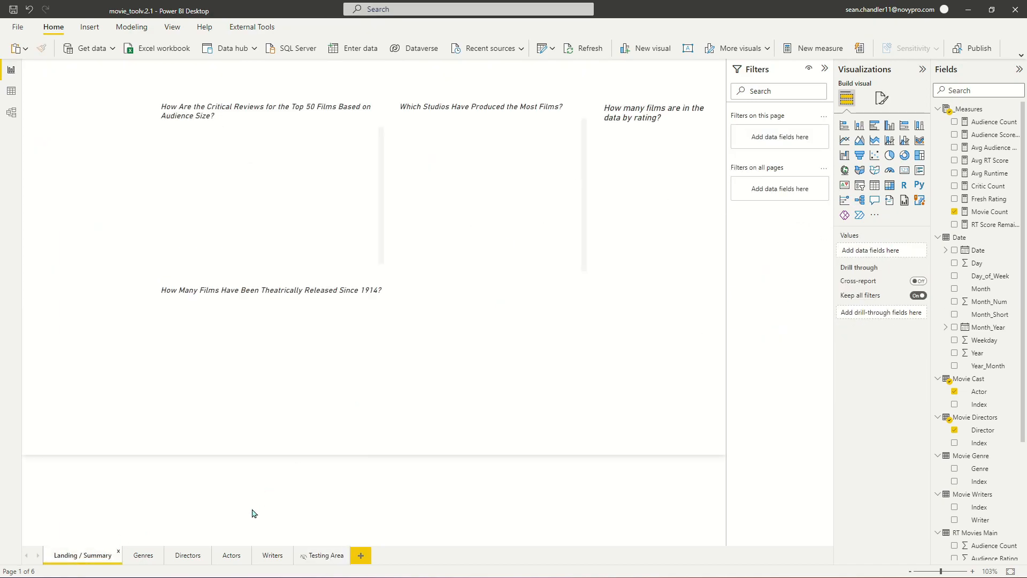
pyautogui.click(185, 556)
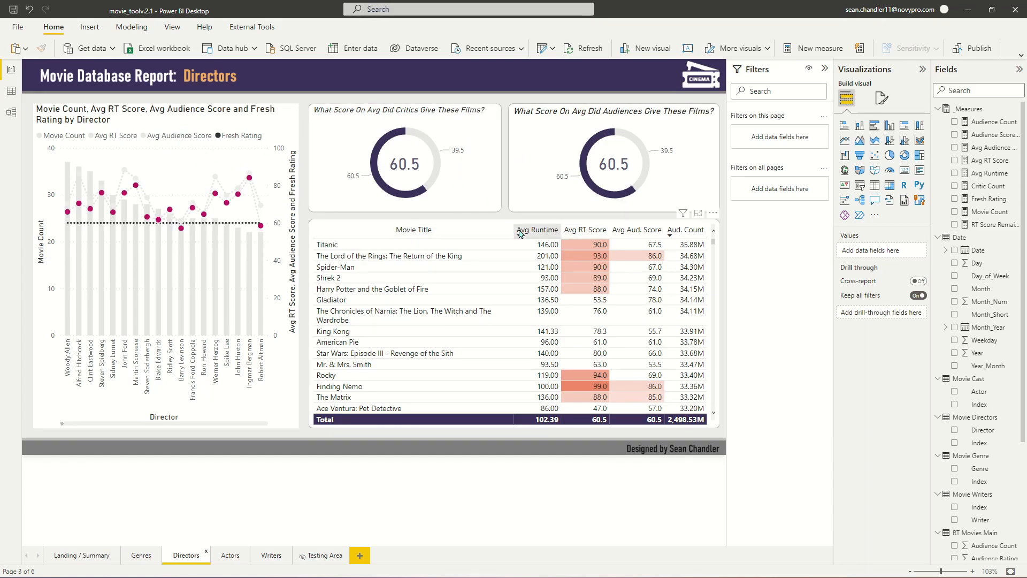
pyautogui.click(173, 115)
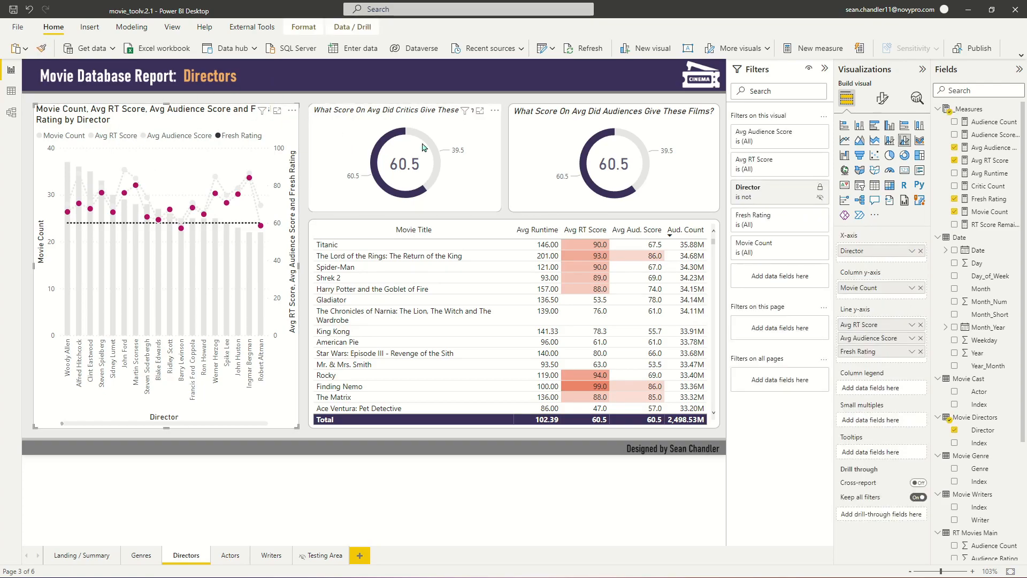
pyautogui.click(883, 98)
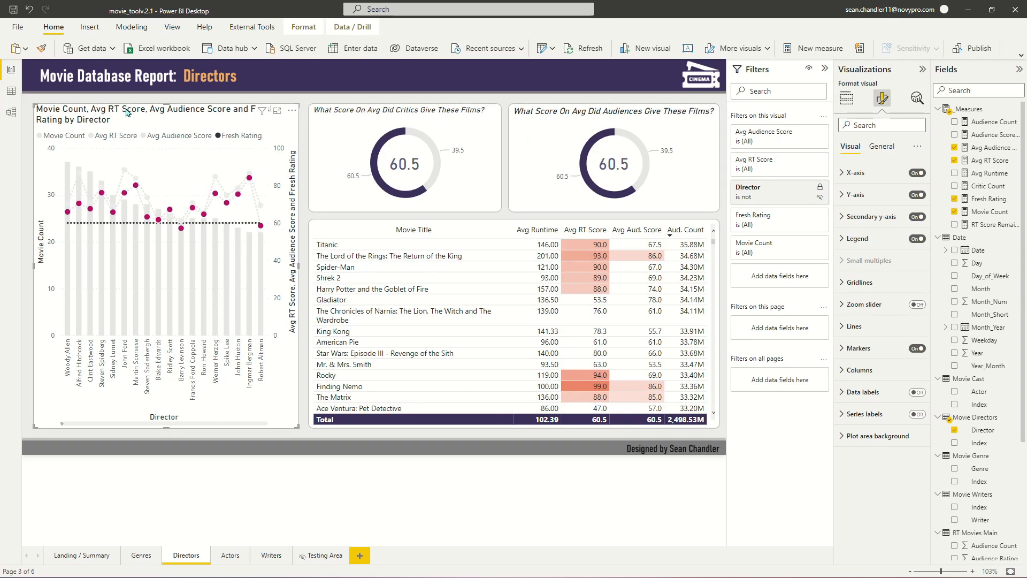
pyautogui.click(882, 147)
pyautogui.click(854, 194)
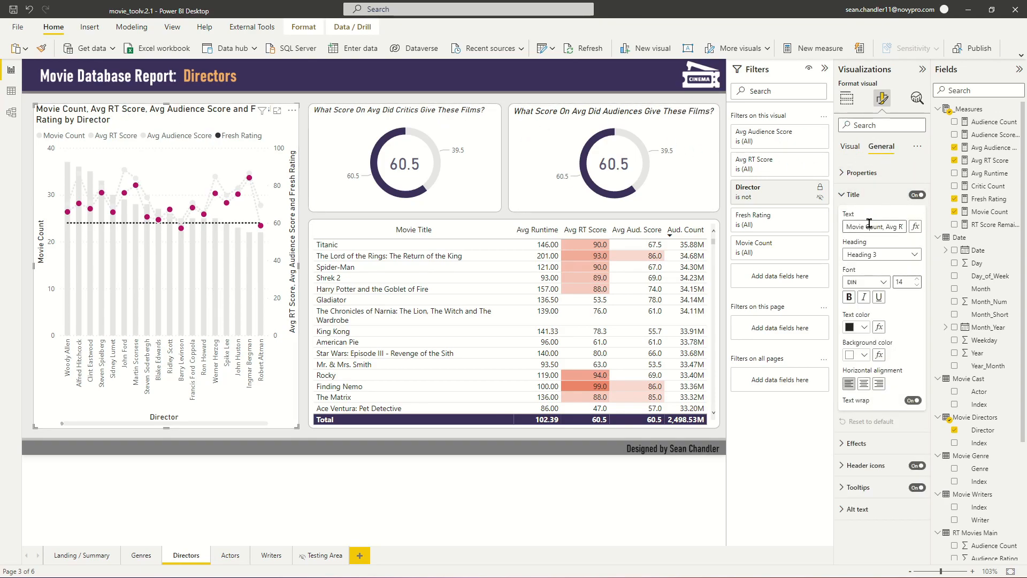
pyautogui.click(869, 226)
pyautogui.write('Which Directors Have Ma')
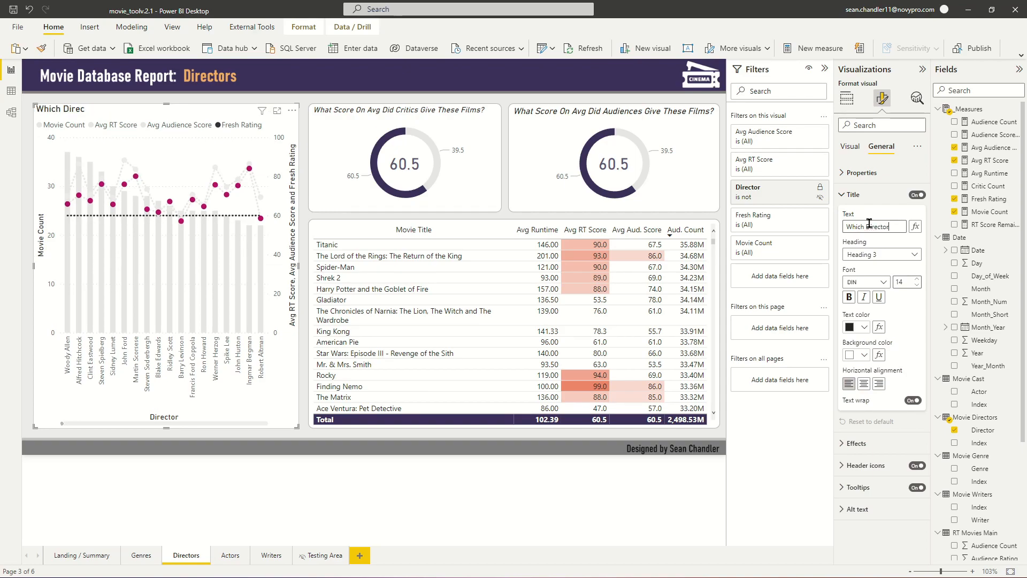
pyautogui.write('de the Most Films a')
pyautogui.press('BackSpace')
pyautogui.press('BackSpace')
pyautogui.press('BackSpace')
pyautogui.press('BackSpace')
pyautogui.press('BackSpace')
pyautogui.press('BackSpace')
pyautogui.write('ilms and')
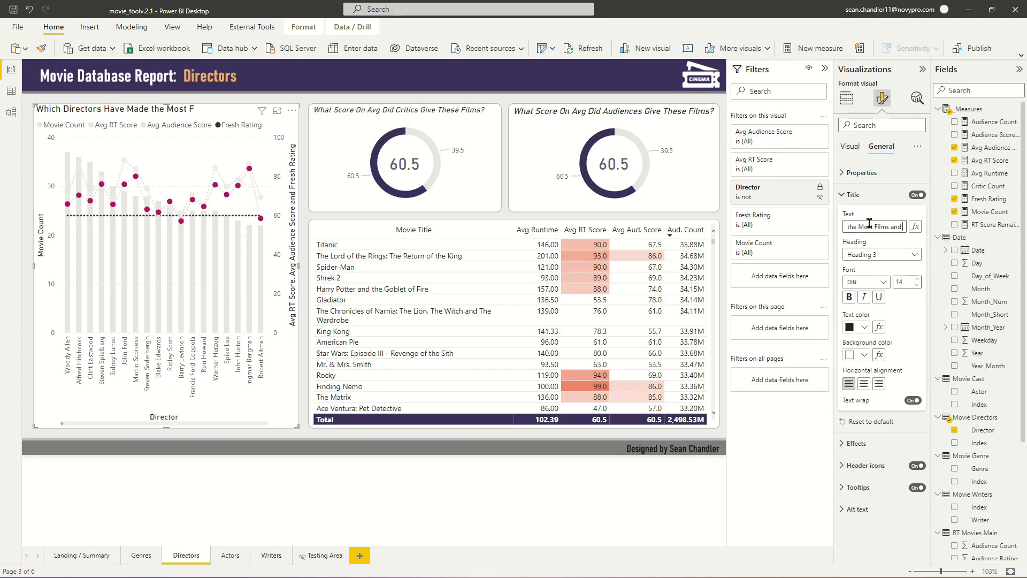
pyautogui.write(' How Do Their Average Sco')
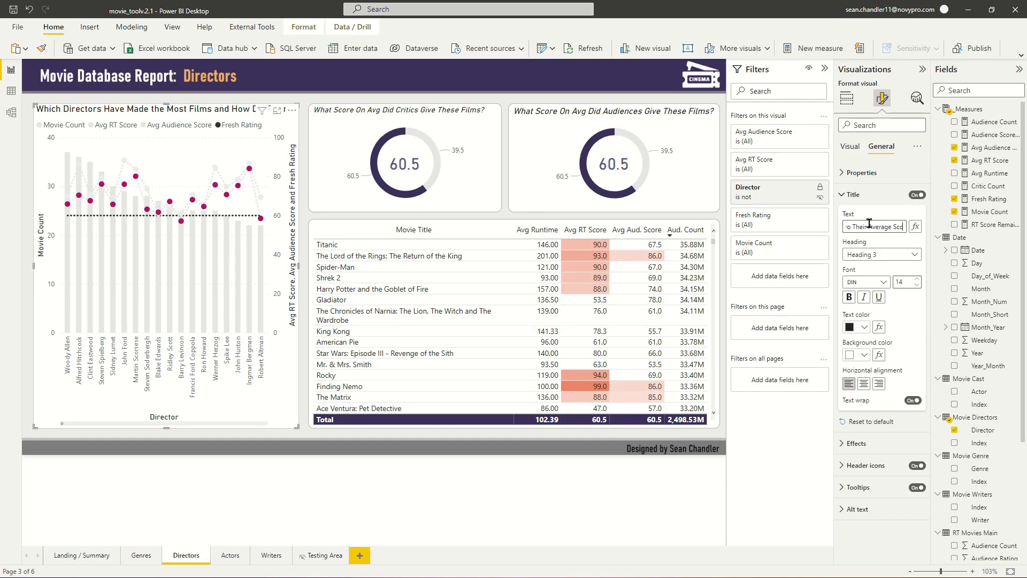
pyautogui.write('res COmpare?')
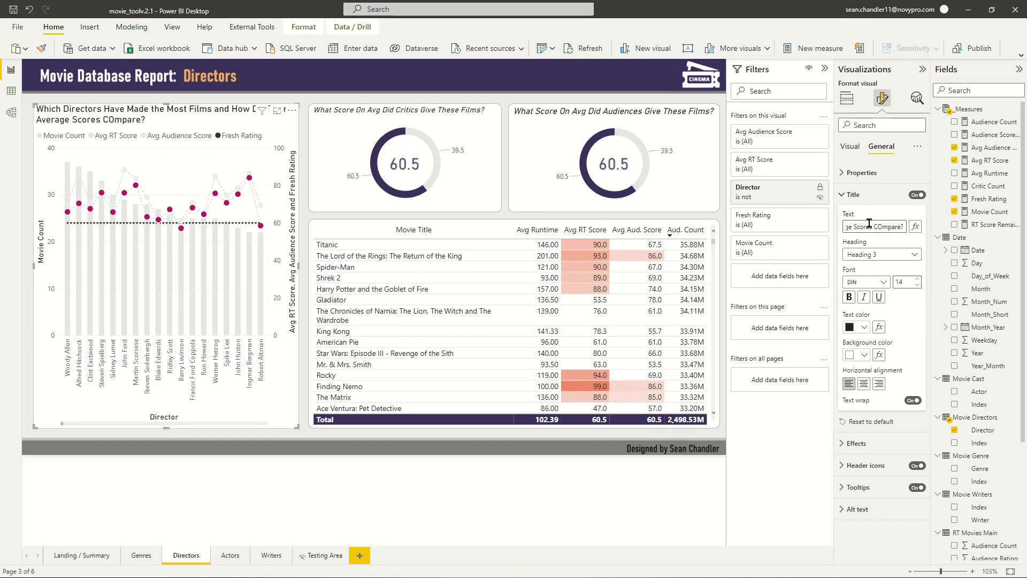
pyautogui.click(157, 111)
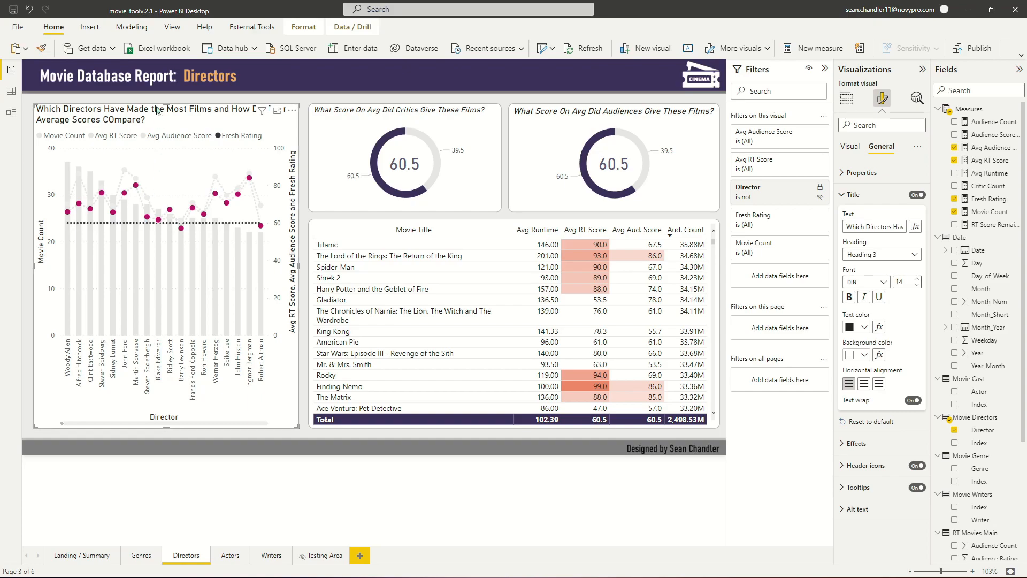
# Rename the Movie Count field on the combo chart's column y-axis as "Film Count"
pyautogui.click(848, 98)
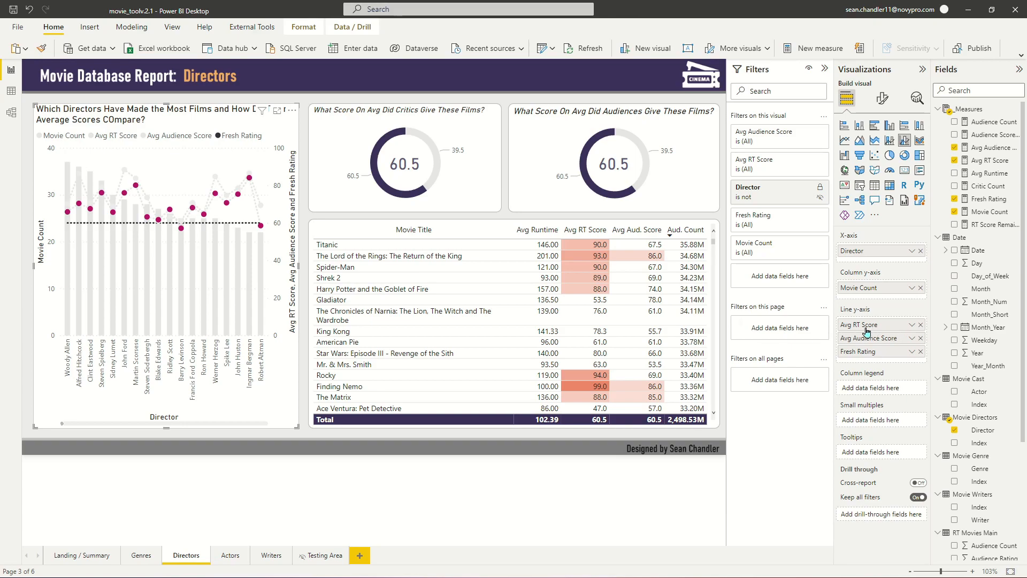
pyautogui.doubleClick(860, 288)
pyautogui.write('Fi')
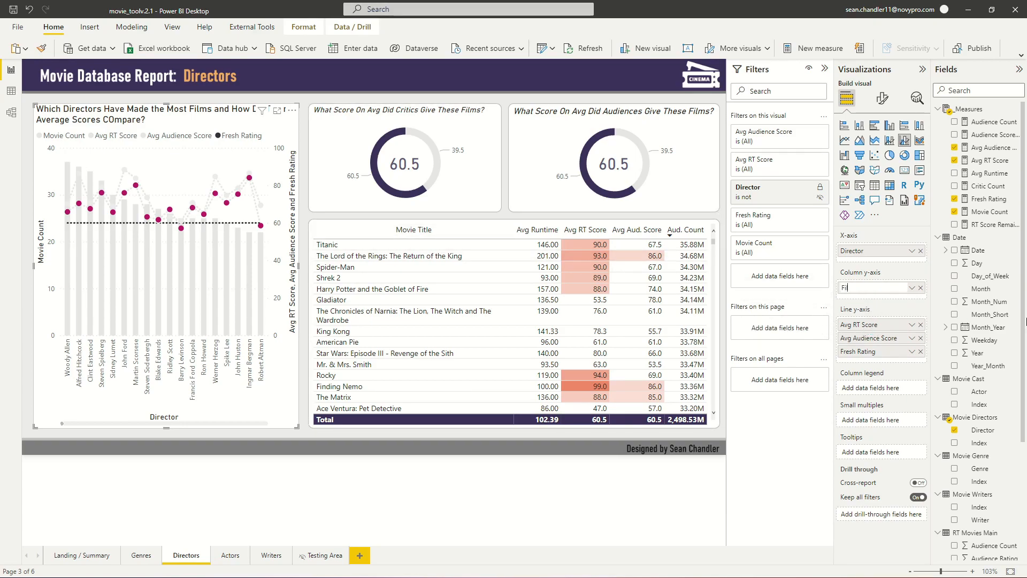
pyautogui.write('lm Count')
pyautogui.press('Return')
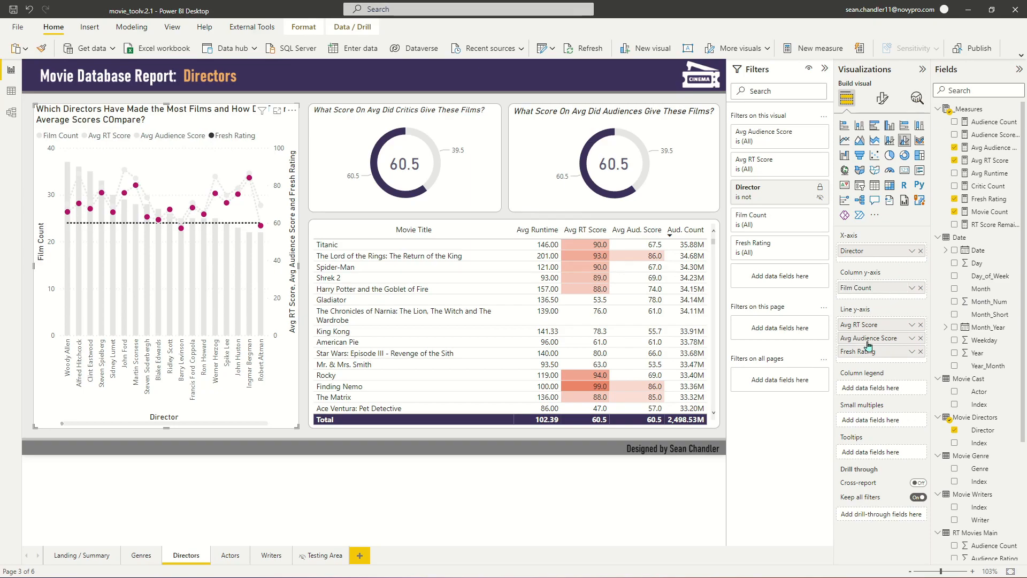
# Rename the combo chart's Avg RT Score line field as "Avg. Critical Score" and its Avg Audience Score field as "Avg. Audience Score"
pyautogui.doubleClick(872, 324)
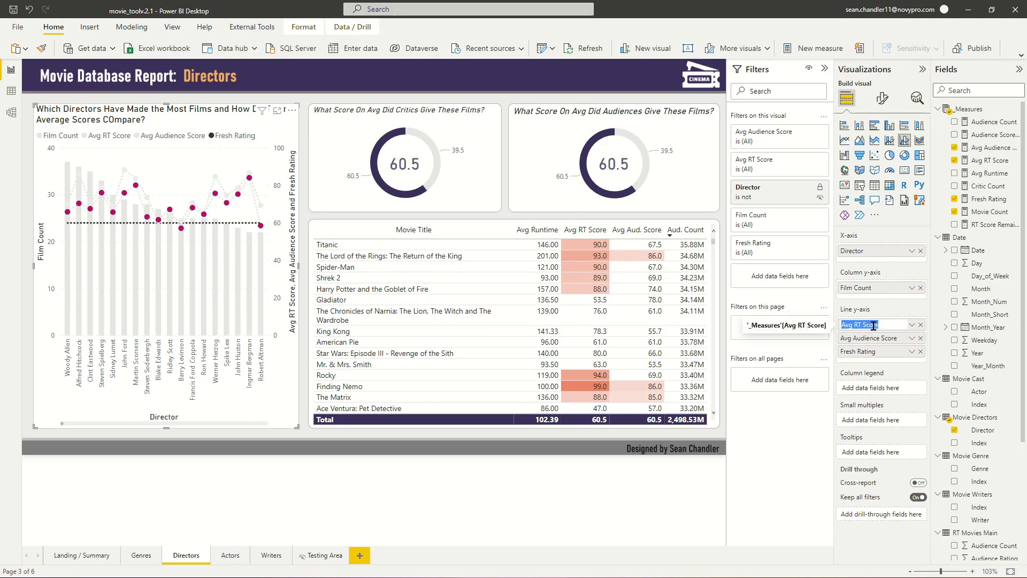
pyautogui.write('Avg. Critic')
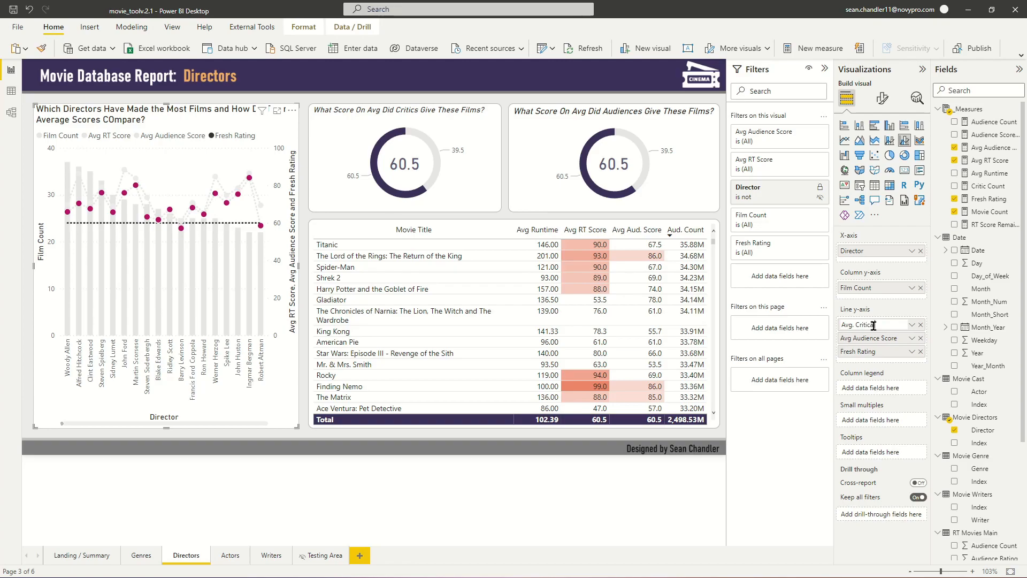
pyautogui.write('al Score')
pyautogui.press('Return')
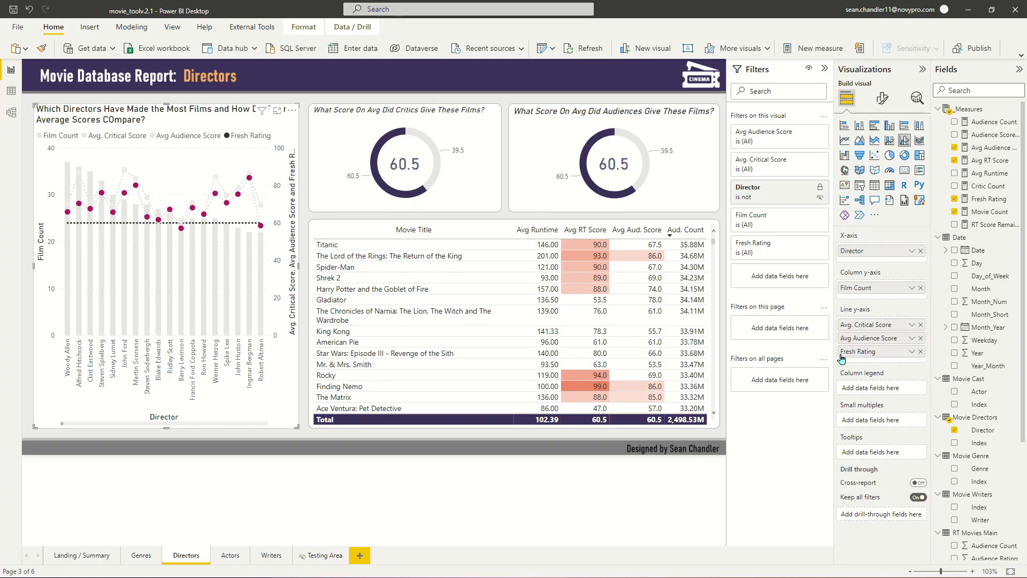
pyautogui.doubleClick(856, 340)
pyautogui.write('Avg.')
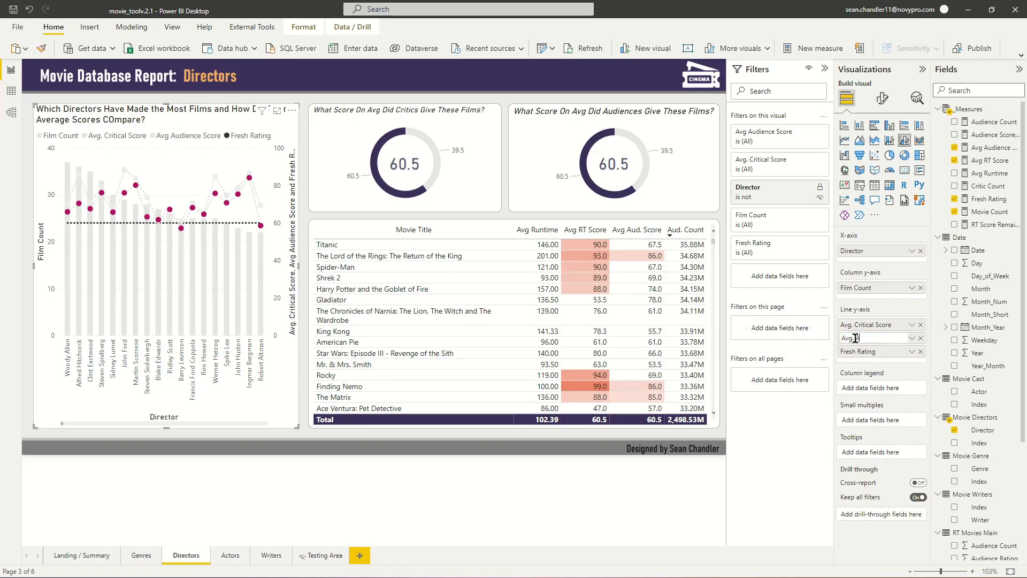
pyautogui.write(' Audience Score')
pyautogui.press('Return')
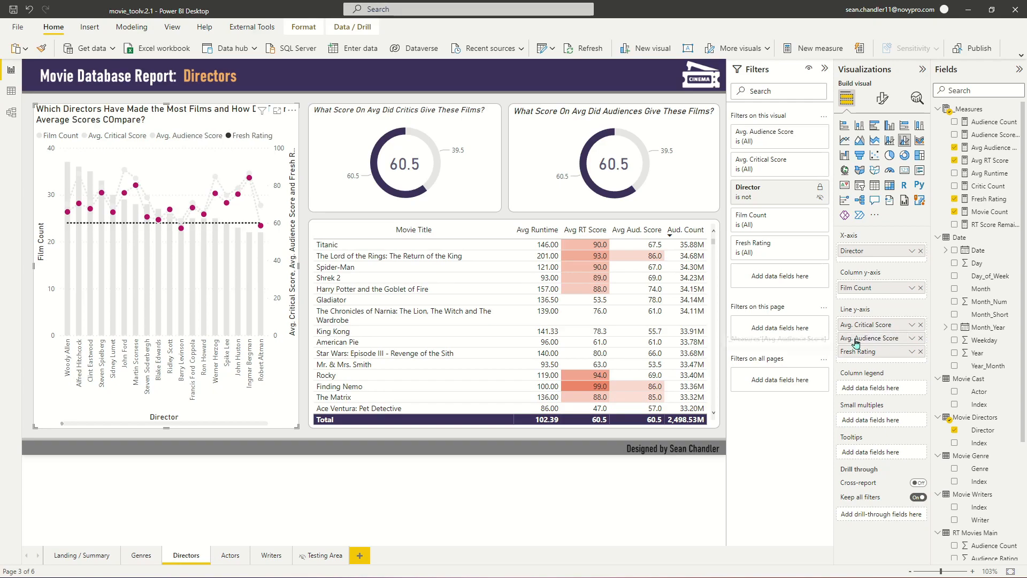
# Rename the combo chart's Fresh Rating line field as "RT "Fresh" Treshold"
pyautogui.doubleClick(856, 351)
pyautogui.write('RT ')
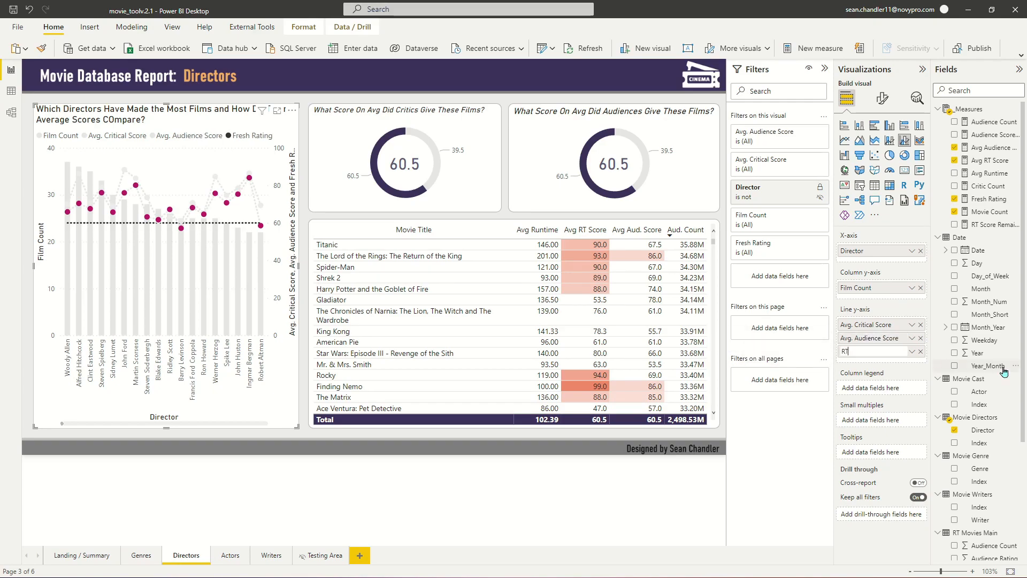
pyautogui.write('"Fresh" Tr')
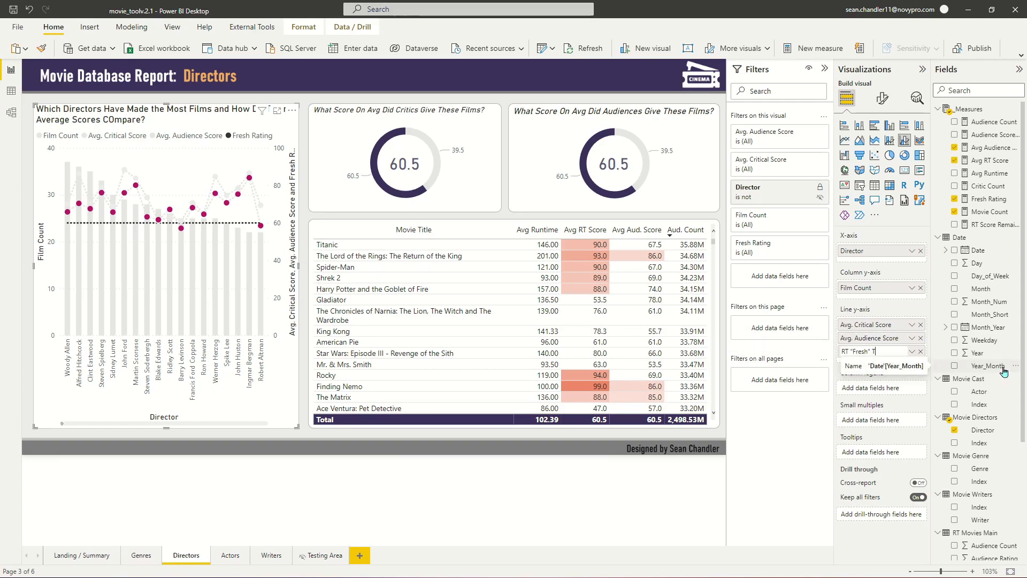
pyautogui.write('eshold')
pyautogui.press('Return')
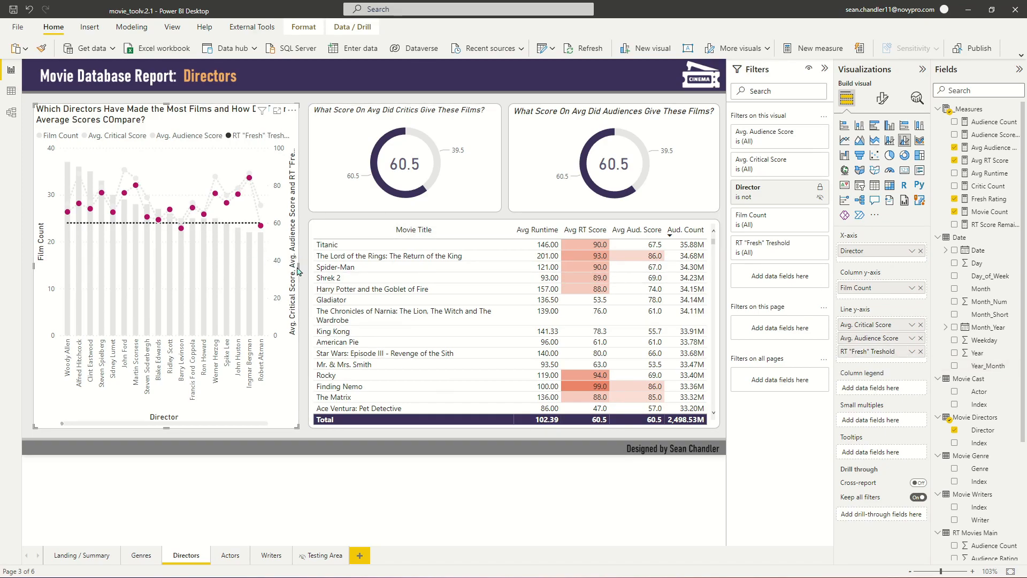
# Widen the director combo chart slightly toward the page's left edge and correct the last word of its title to "Compare?"
pyautogui.moveTo(298, 264); pyautogui.dragTo(308, 264)
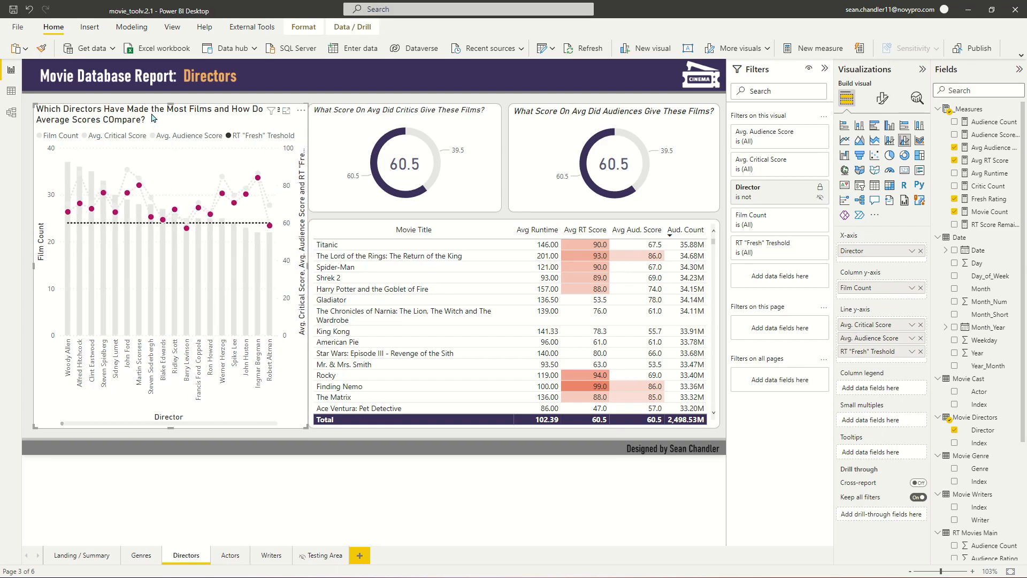
pyautogui.moveTo(150, 117); pyautogui.dragTo(147, 117)
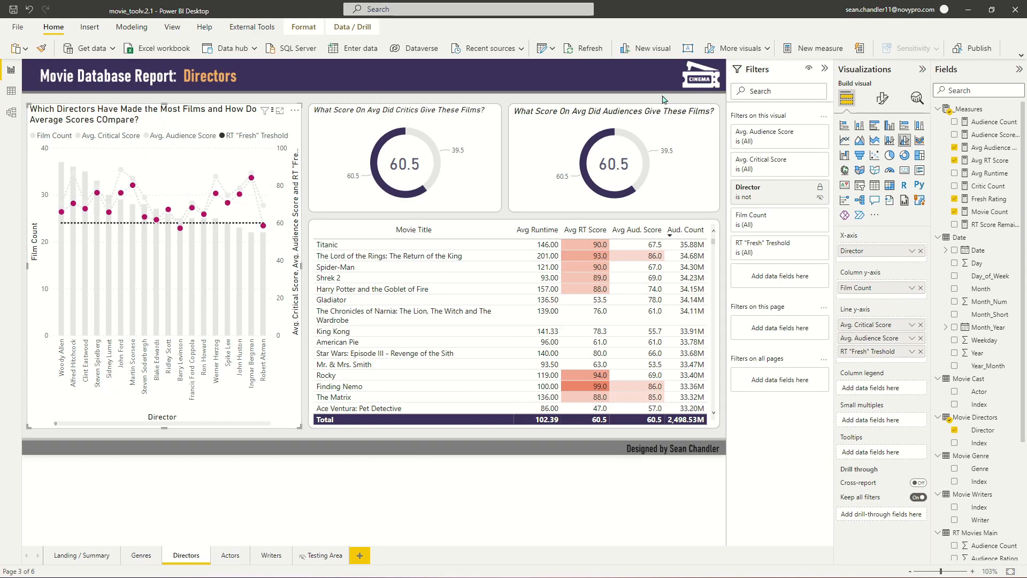
pyautogui.click(882, 98)
pyautogui.click(883, 148)
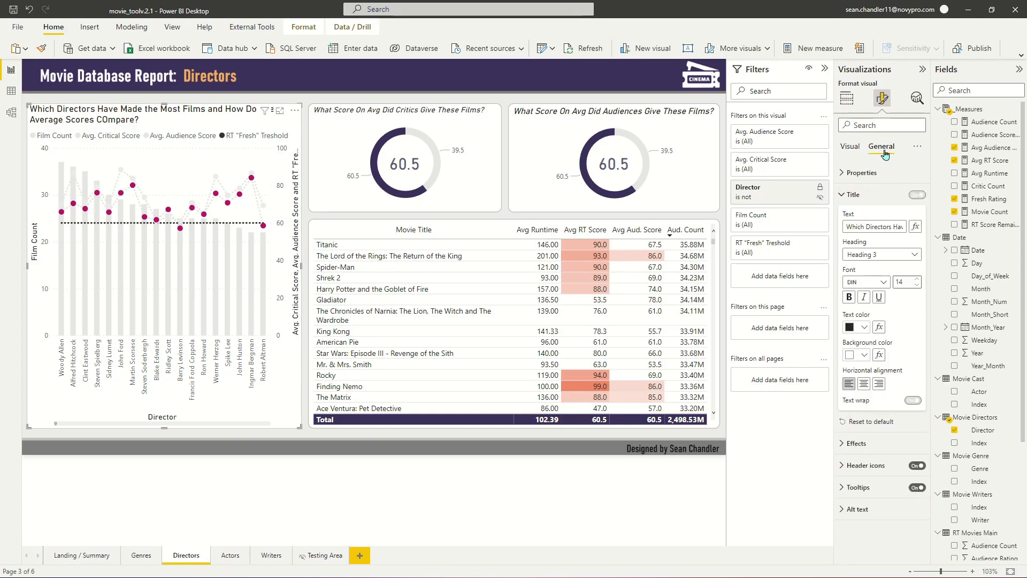
pyautogui.moveTo(885, 224); pyautogui.dragTo(908, 243)
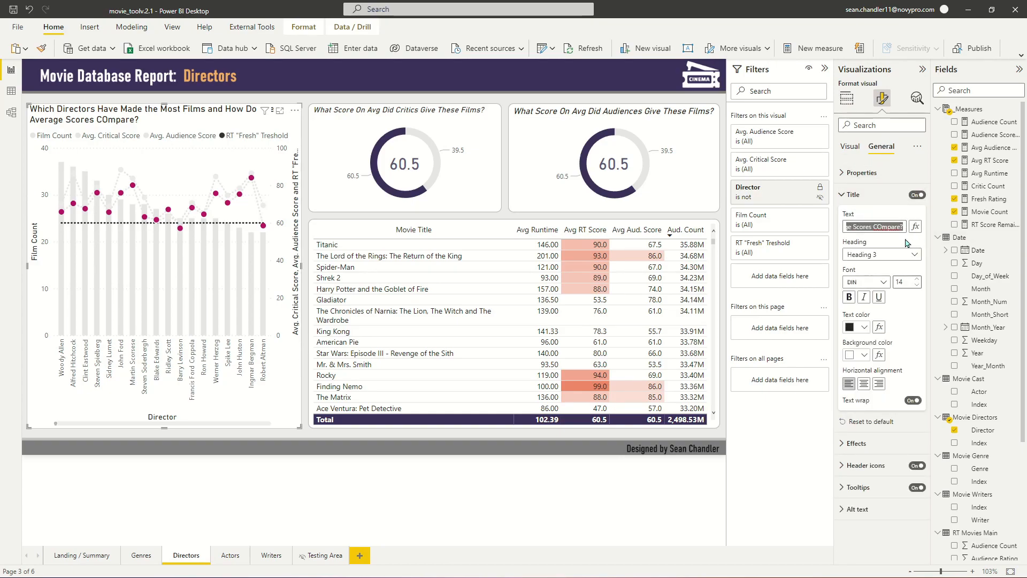
pyautogui.click(877, 227)
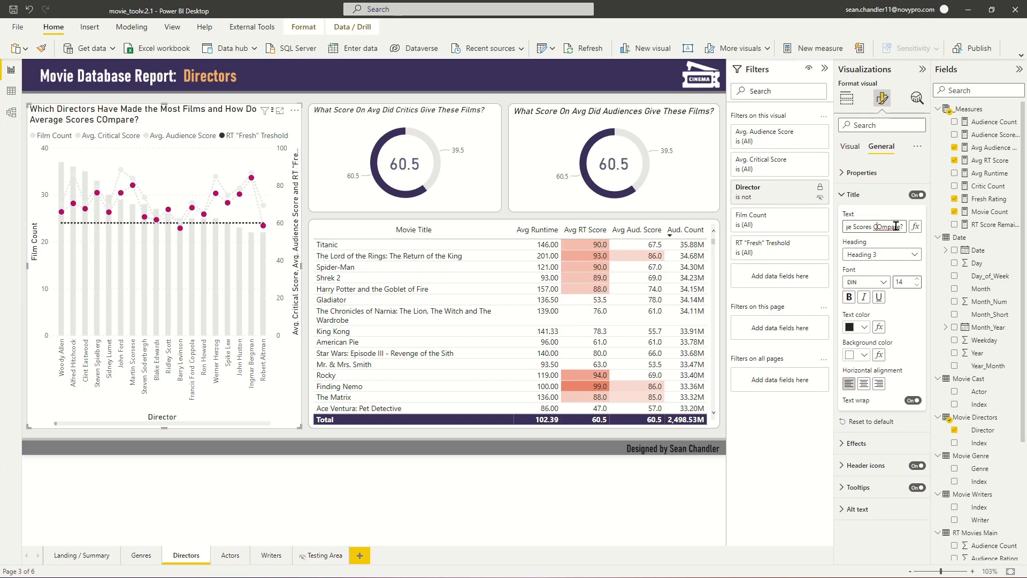
pyautogui.press('BackSpace')
pyautogui.write('o')
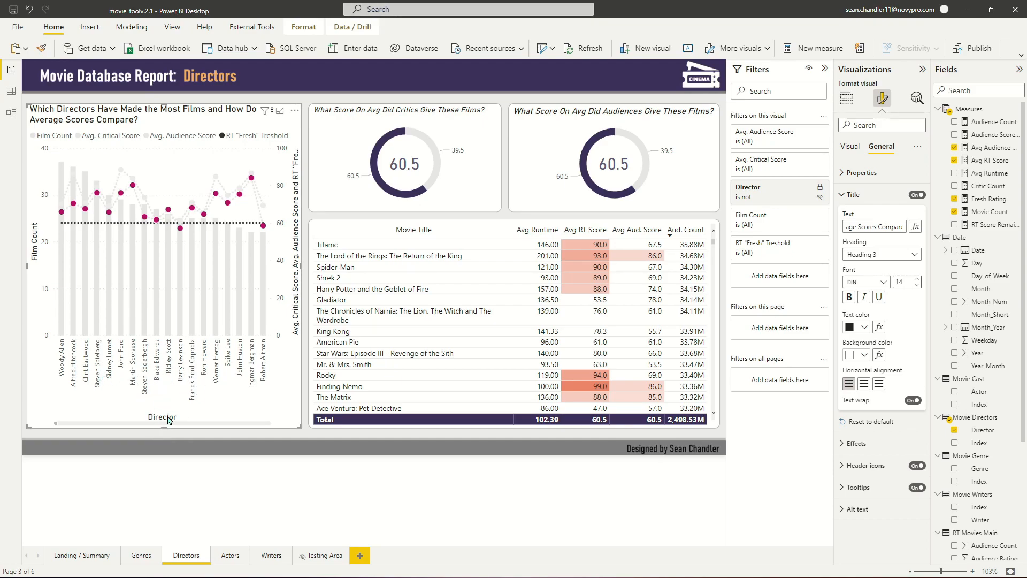
# Turn off the x-axis title of the director combo chart
pyautogui.click(846, 98)
pyautogui.click(881, 100)
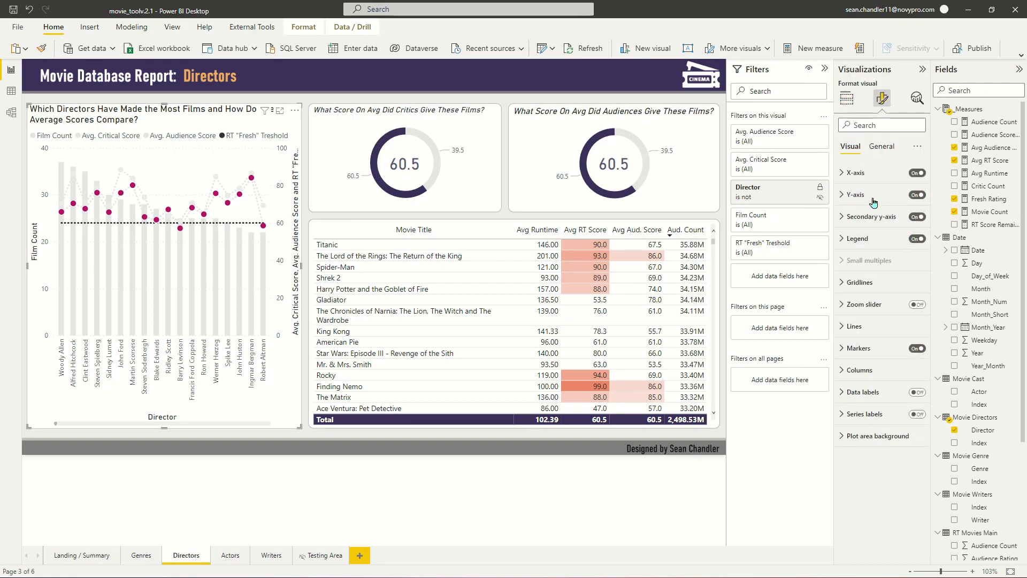
pyautogui.click(873, 173)
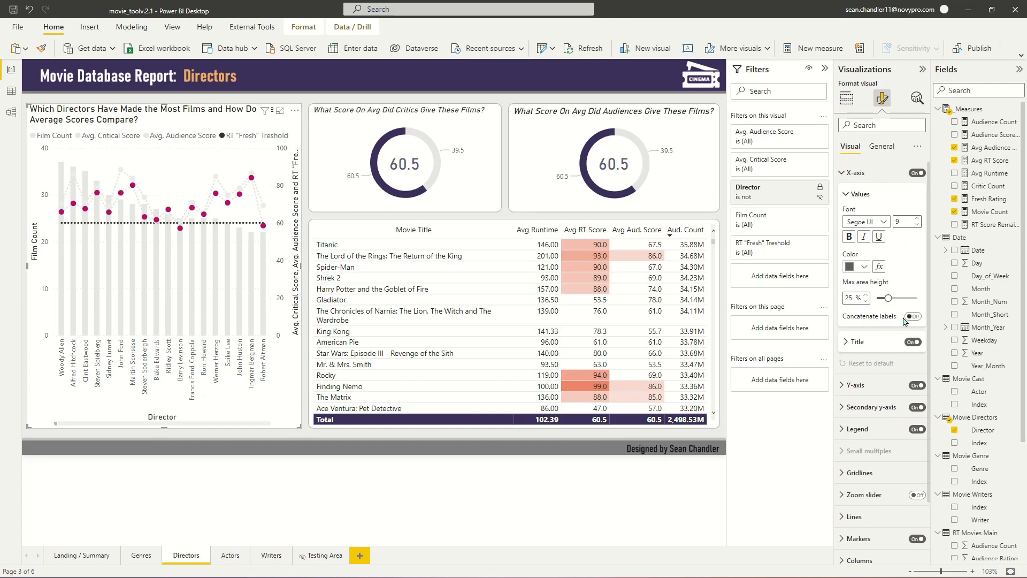
pyautogui.click(913, 342)
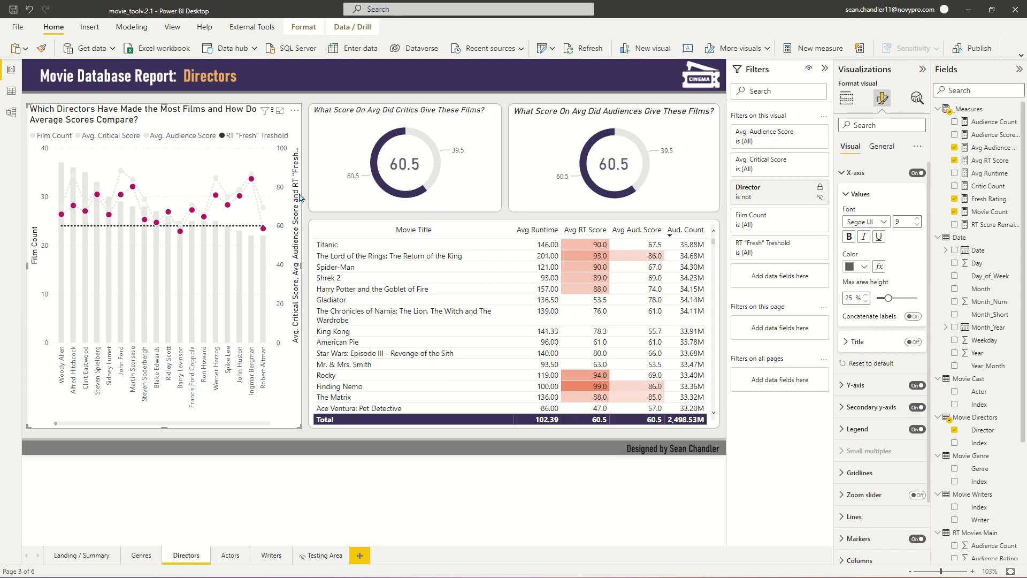
pyautogui.click(854, 174)
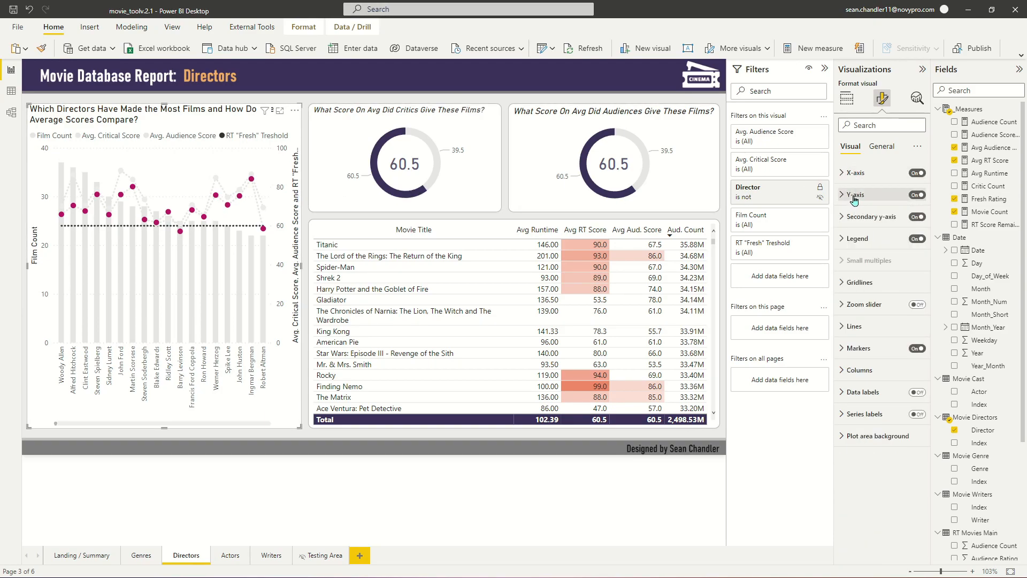
# Set the text of the director combo chart's y-axis title to "Film Count"
pyautogui.click(856, 194)
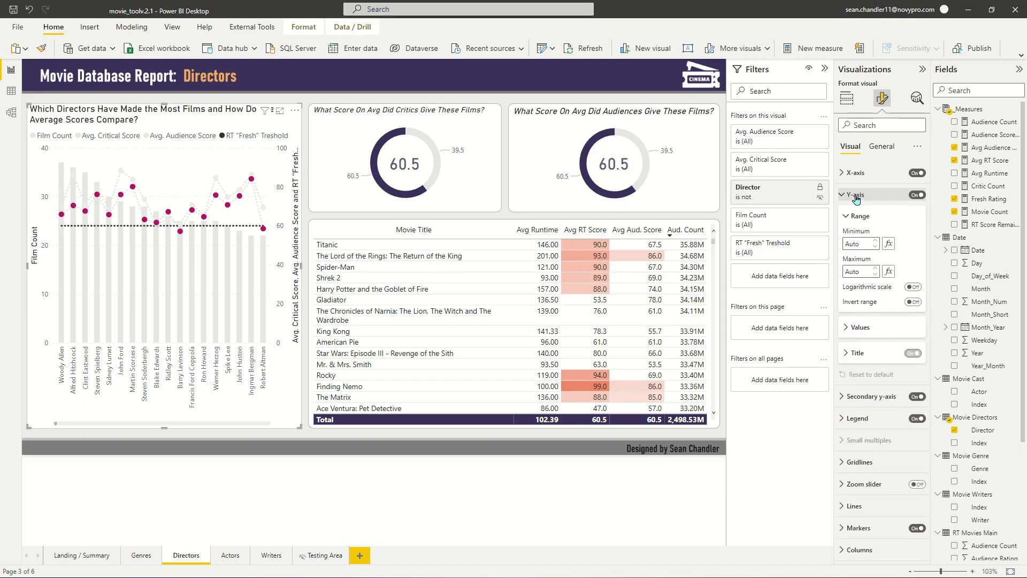
pyautogui.click(864, 381)
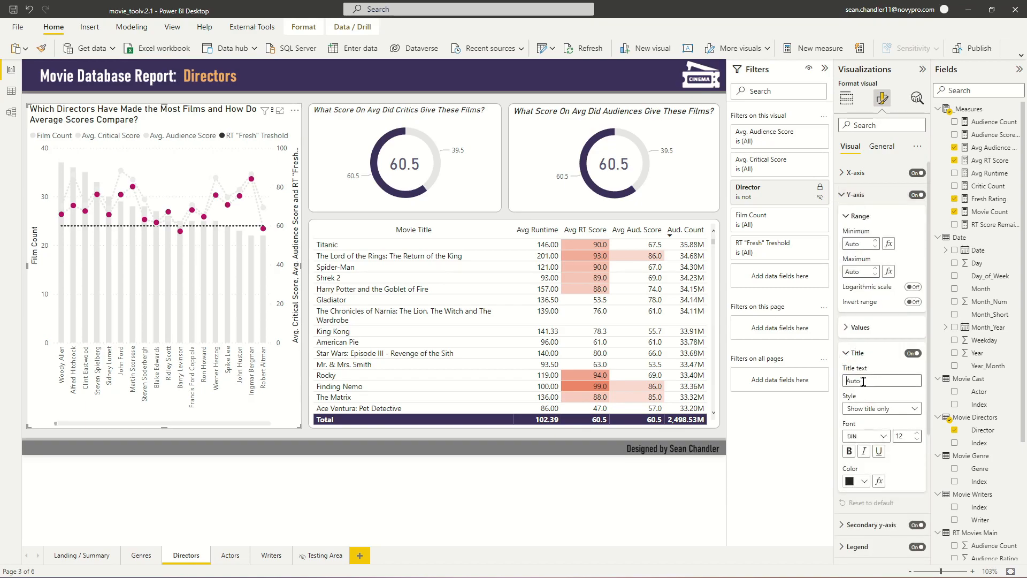
pyautogui.write('Avg. Score')
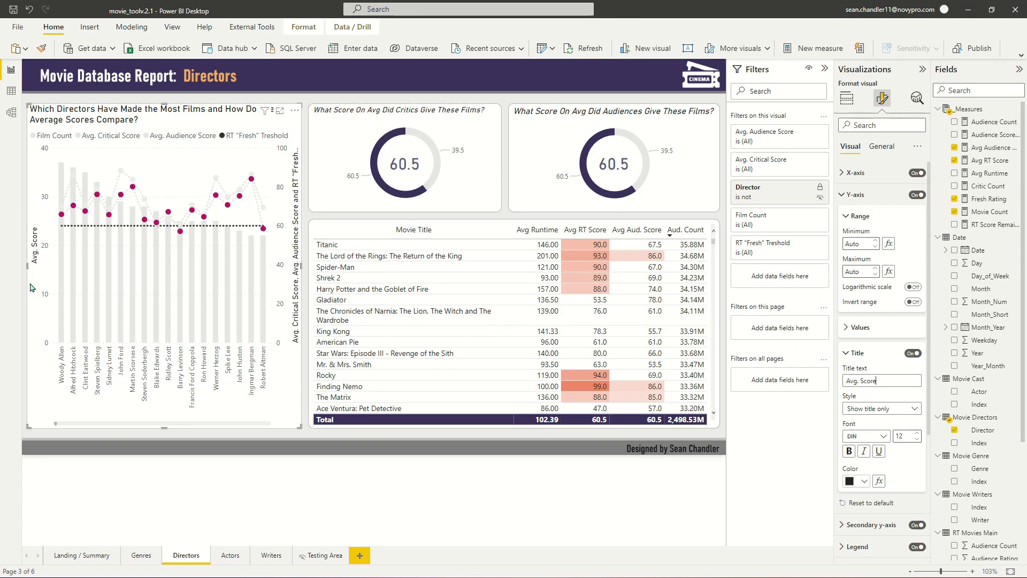
pyautogui.tripleClick(871, 375)
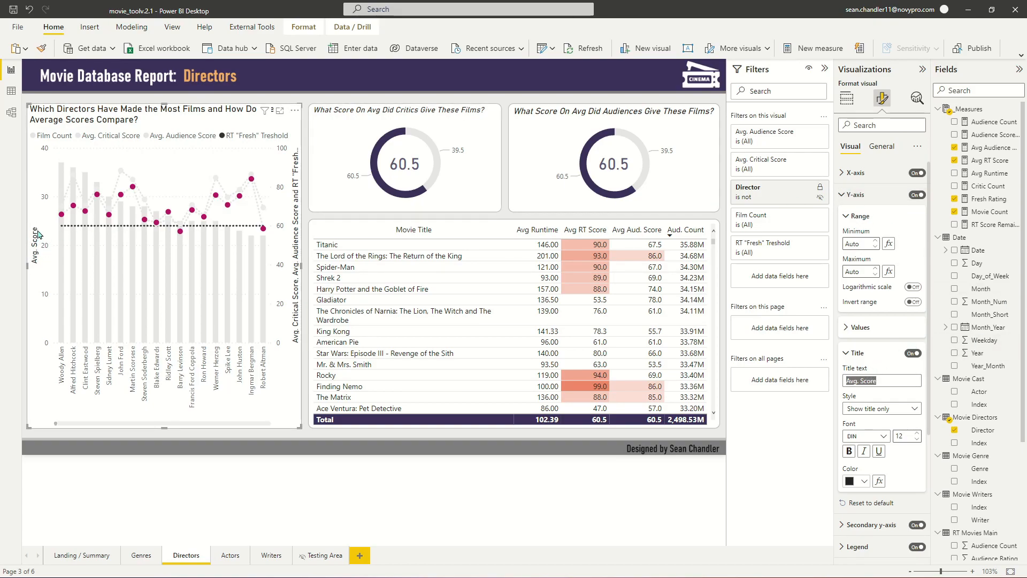
pyautogui.write('F')
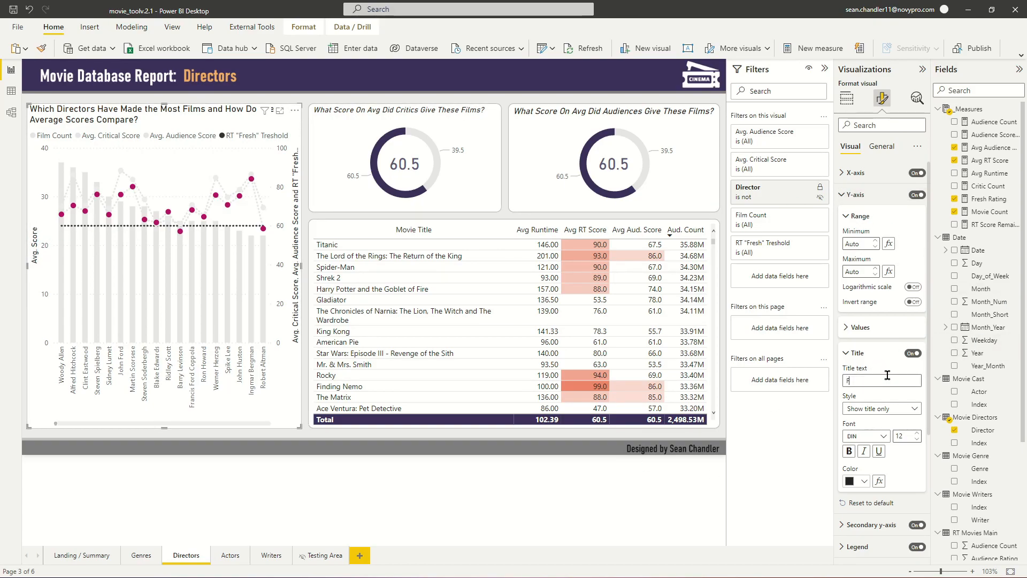
pyautogui.write('ilm Count')
pyautogui.press('Return')
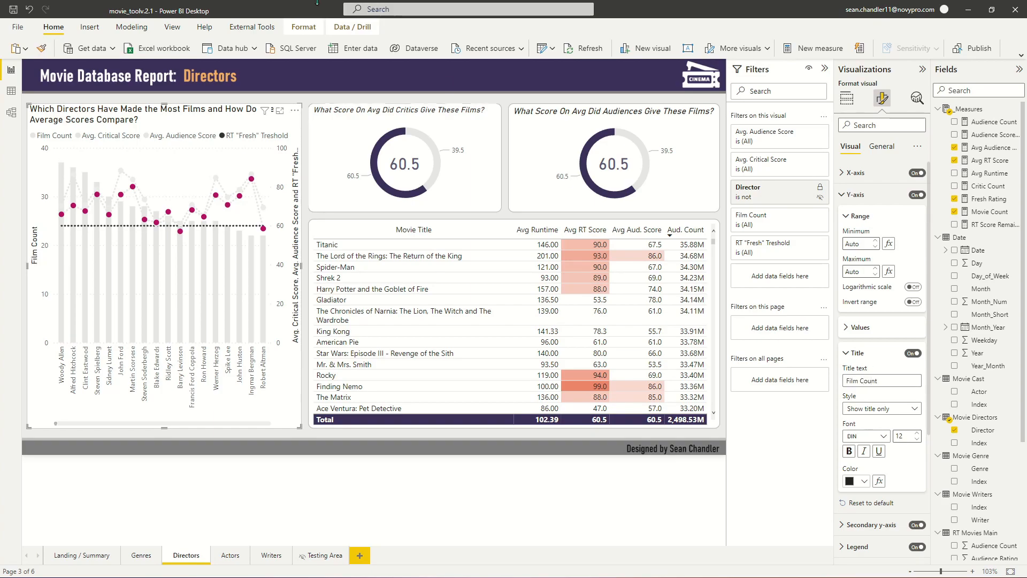
pyautogui.click(844, 202)
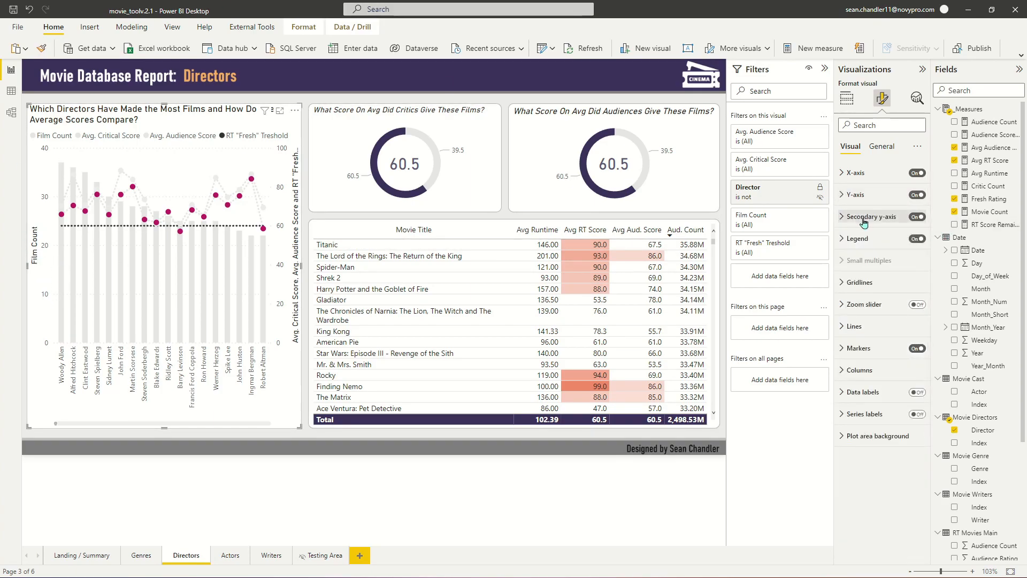
# Set the secondary y-axis title of the director combo chart to "Avg. Score" and widen the chart slightly toward the gauges
pyautogui.click(859, 217)
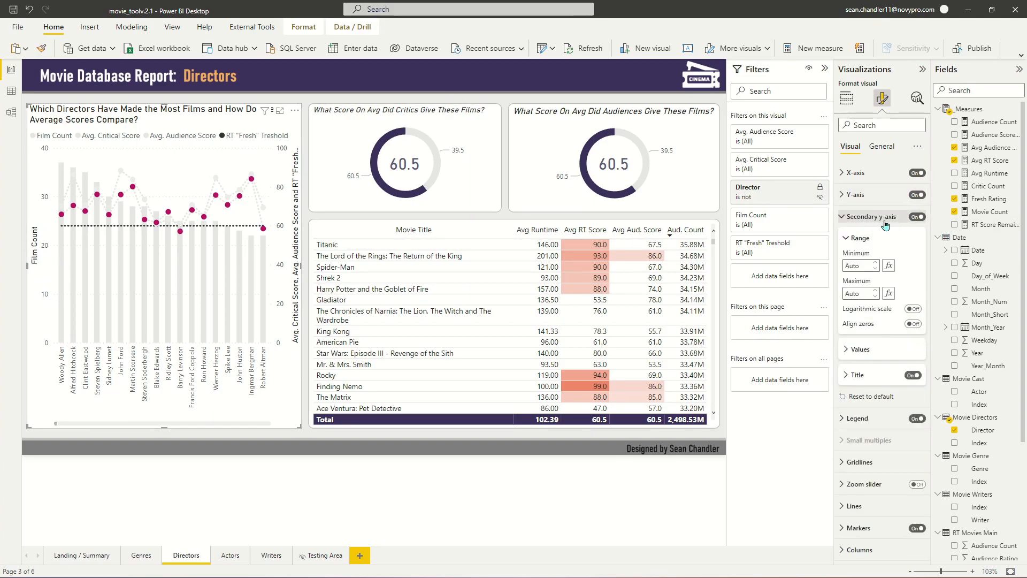
pyautogui.click(856, 376)
pyautogui.click(876, 399)
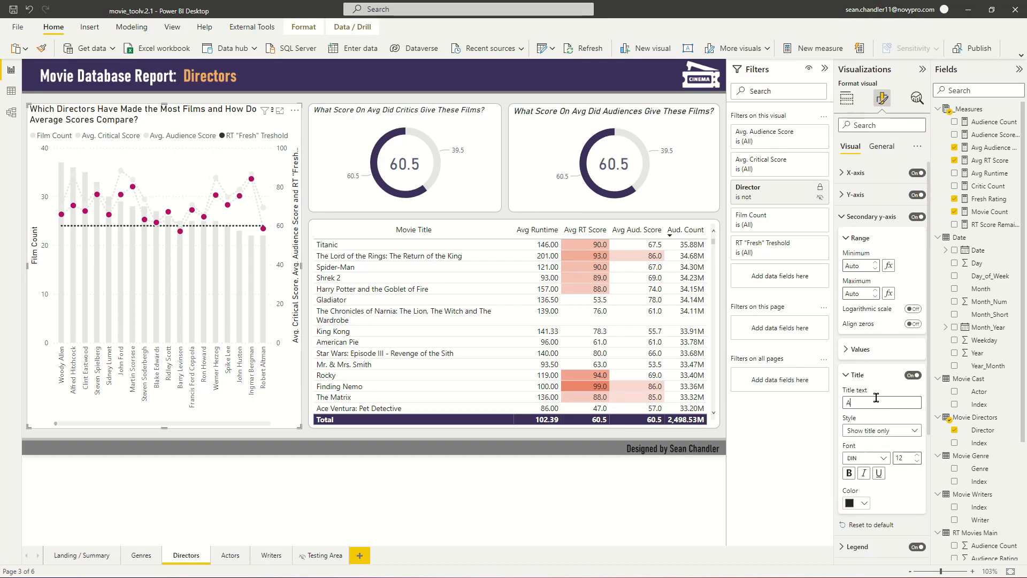
pyautogui.write('Avg. Score')
pyautogui.press('Return')
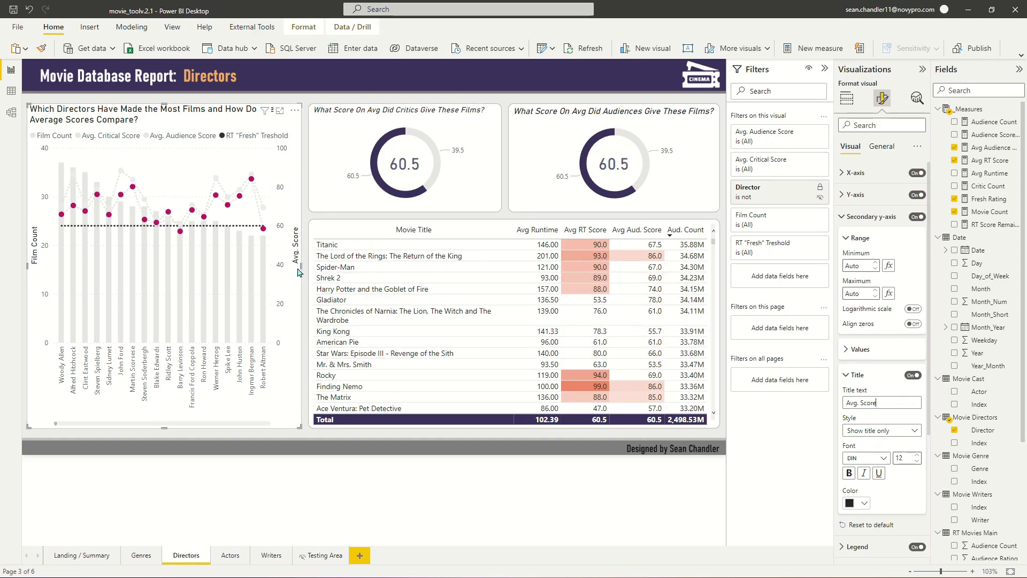
pyautogui.moveTo(300, 265); pyautogui.dragTo(304, 268)
pyautogui.click(842, 216)
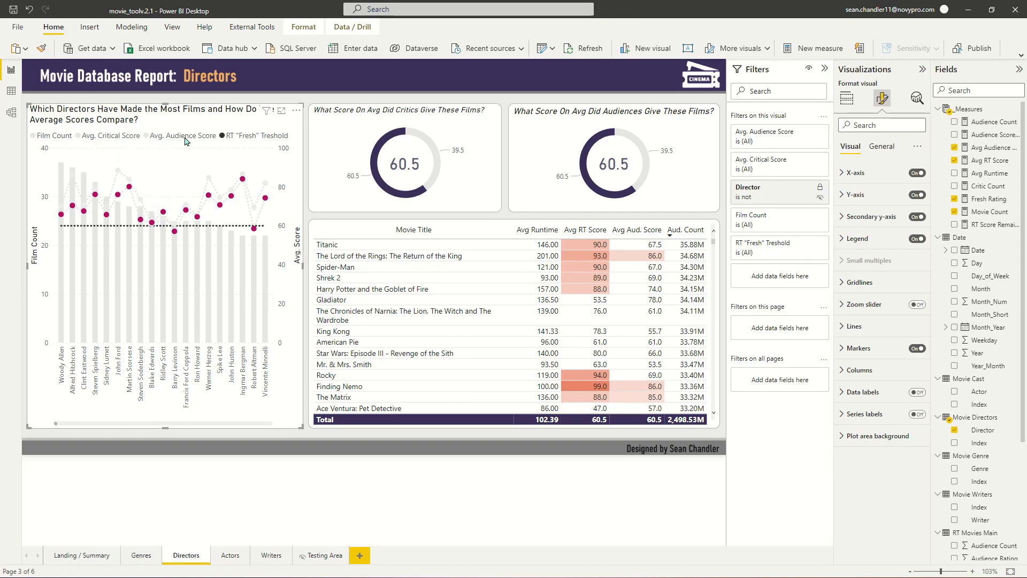
# Color the combo chart's Avg. Critical Score line orange-red and its Avg. Audience Score line a muted shade of the theme's dark purple
pyautogui.click(862, 326)
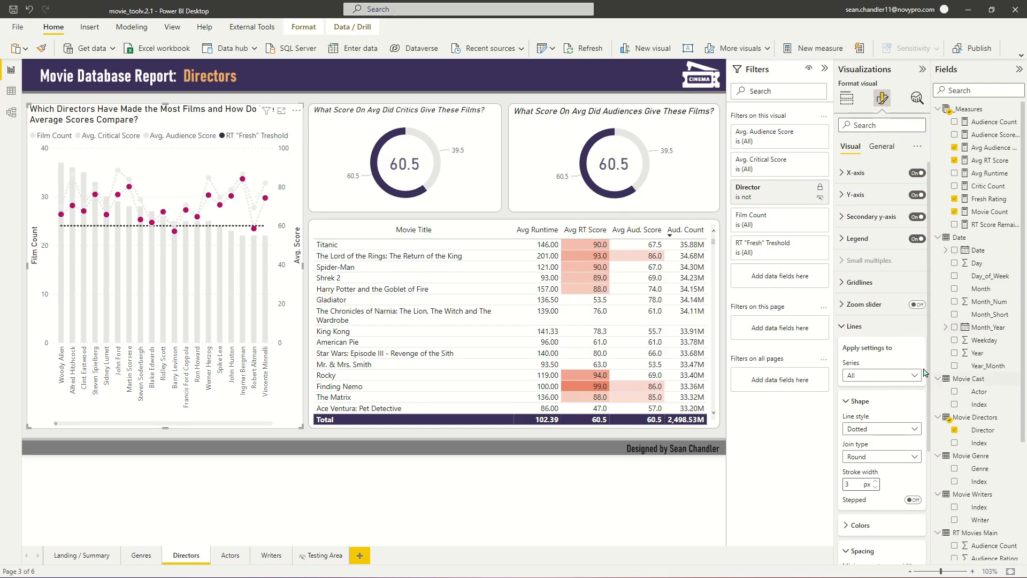
pyautogui.scroll(-3, 851, 367)
pyautogui.click(850, 368)
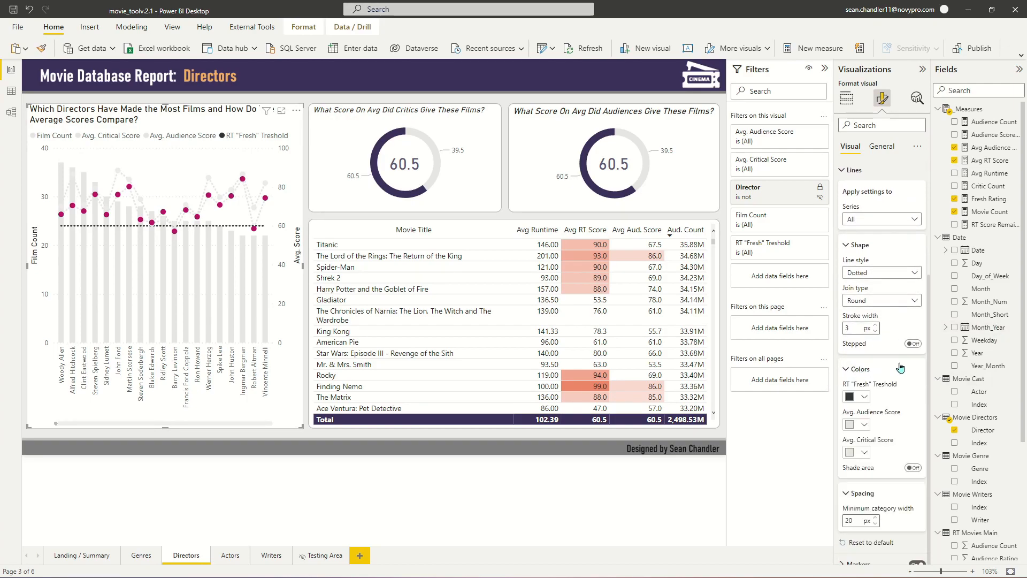
pyautogui.click(863, 424)
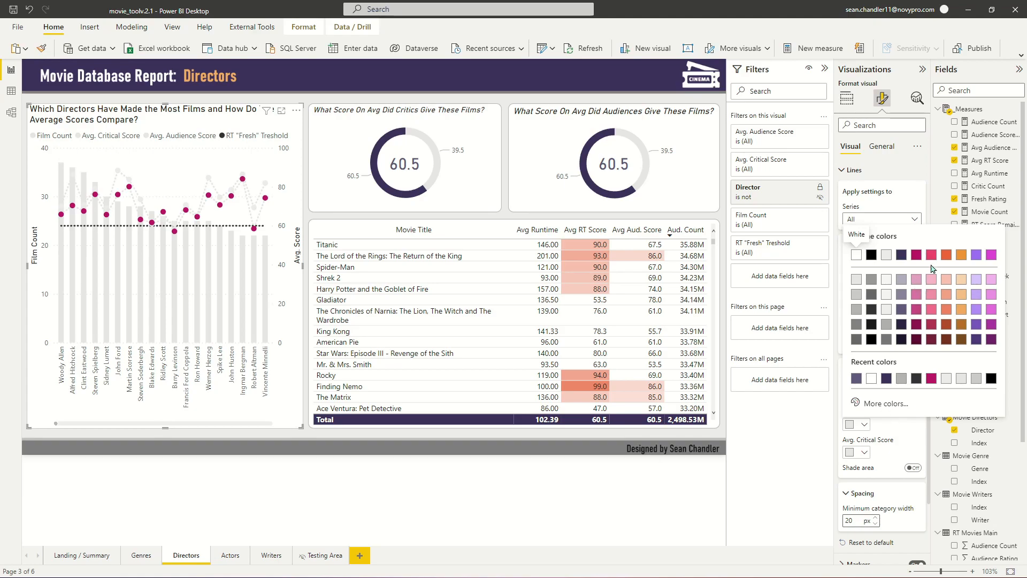
pyautogui.click(902, 256)
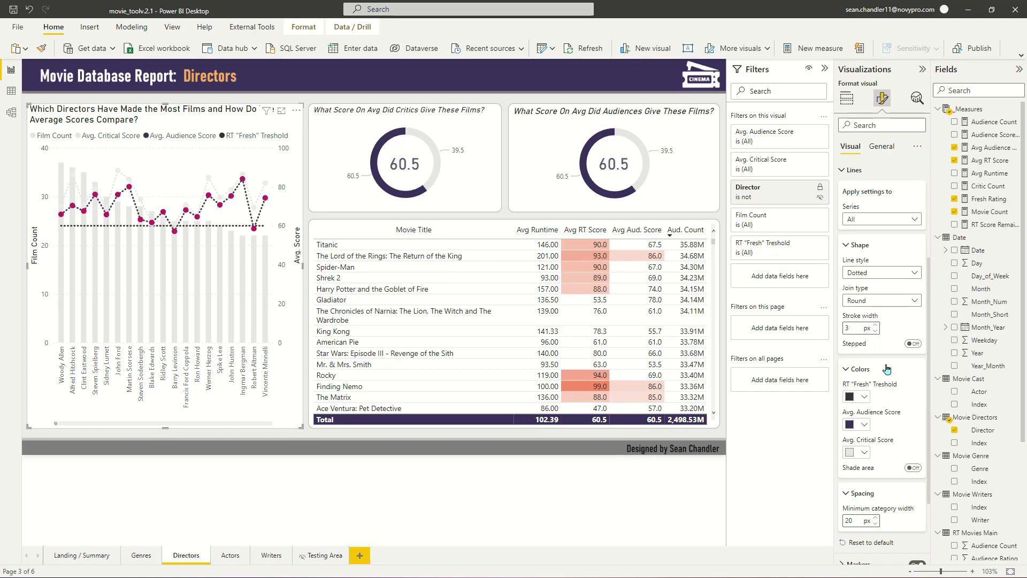
pyautogui.click(864, 452)
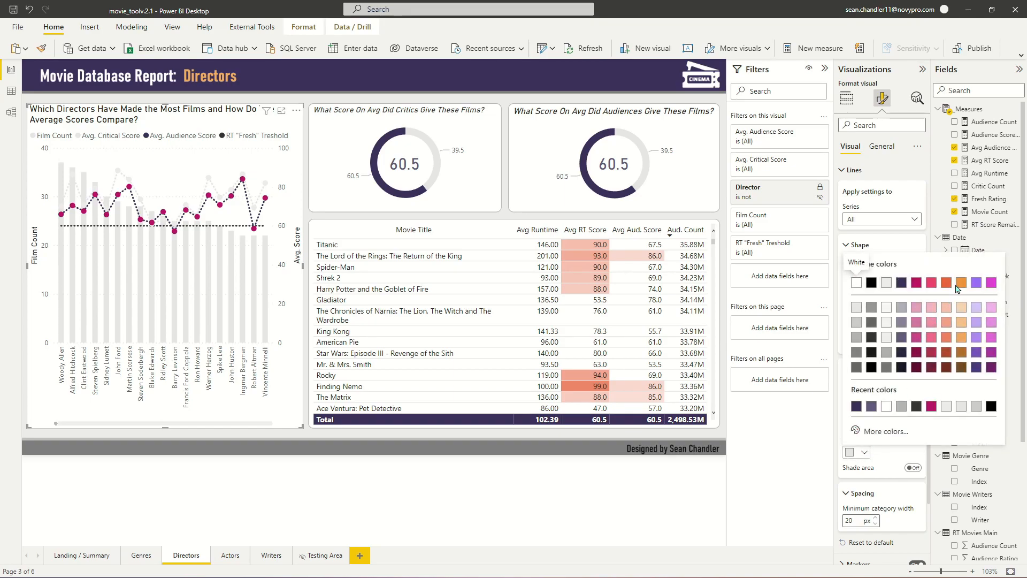
pyautogui.click(961, 282)
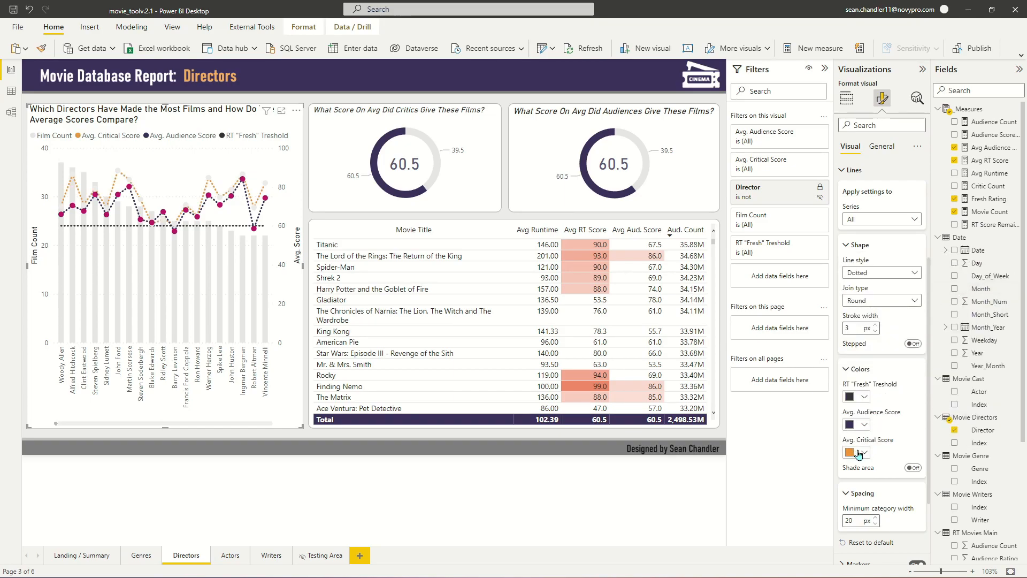
pyautogui.click(858, 454)
pyautogui.click(946, 288)
pyautogui.click(860, 425)
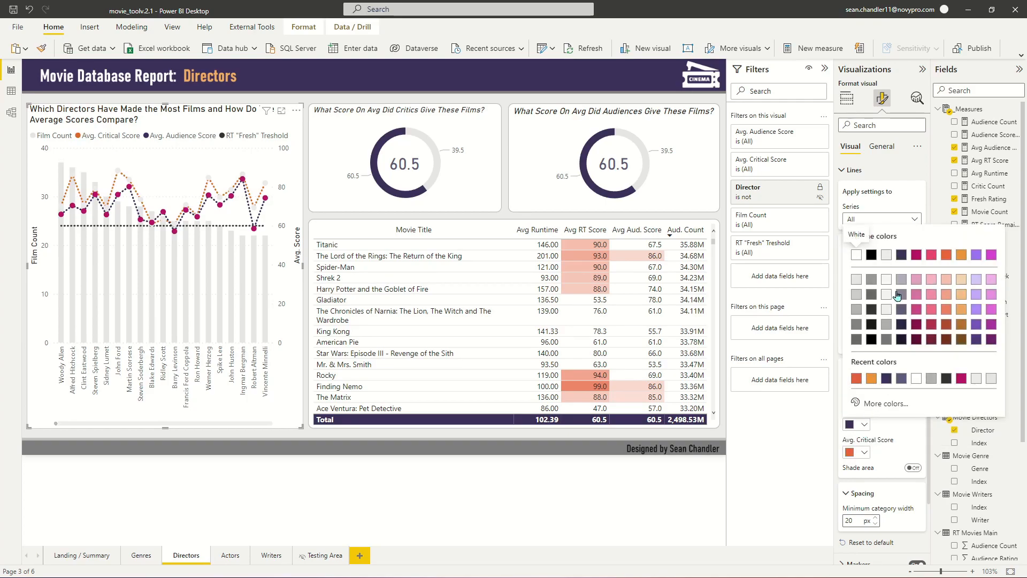
pyautogui.click(902, 309)
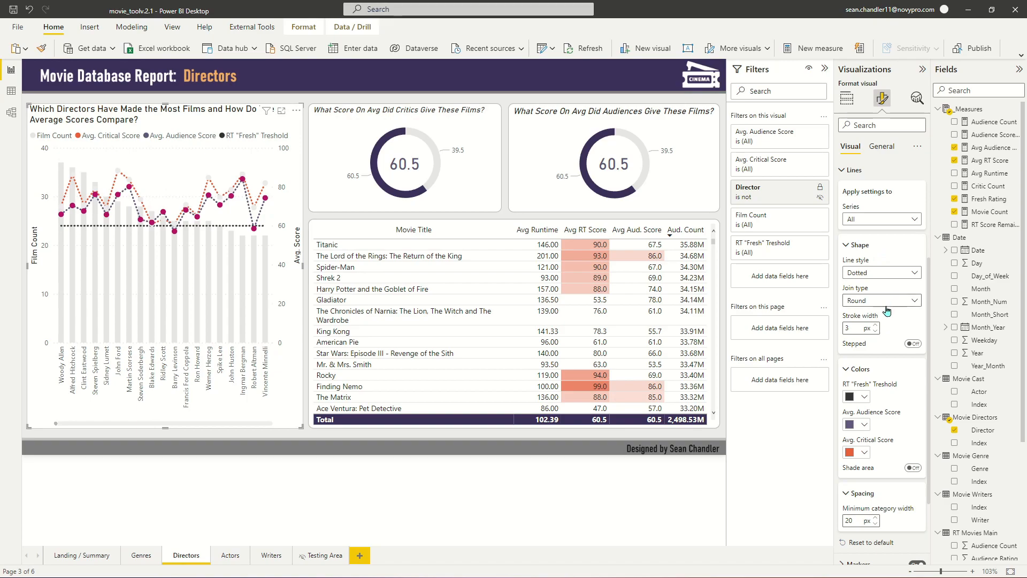
pyautogui.click(877, 331)
pyautogui.click(876, 331)
pyautogui.click(877, 330)
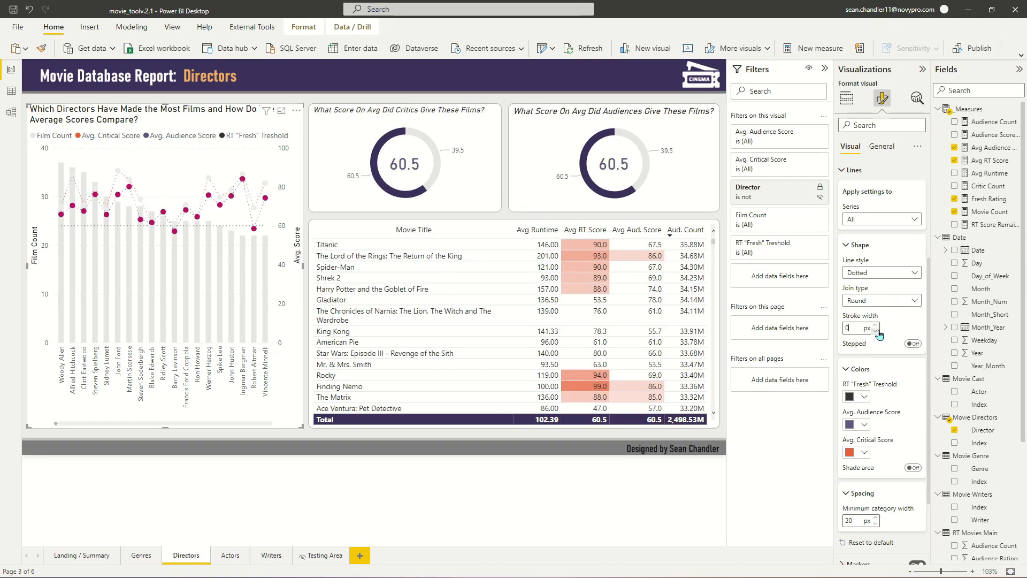
pyautogui.click(876, 325)
pyautogui.click(875, 325)
pyautogui.click(876, 325)
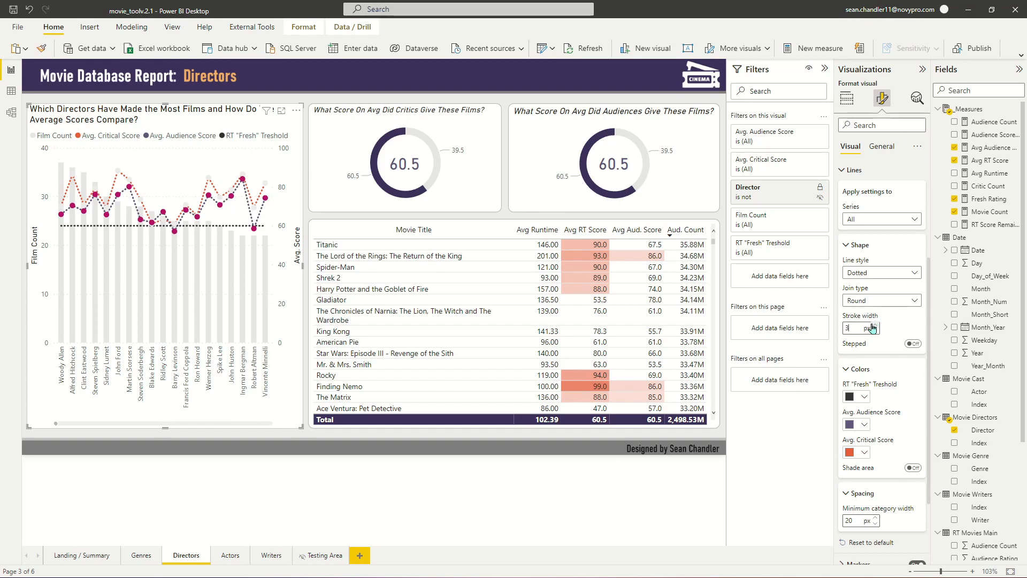
# Give only the Avg. Critical Score line a 2 px stroke width, keeping the dotted line style after trying dashed
pyautogui.click(890, 220)
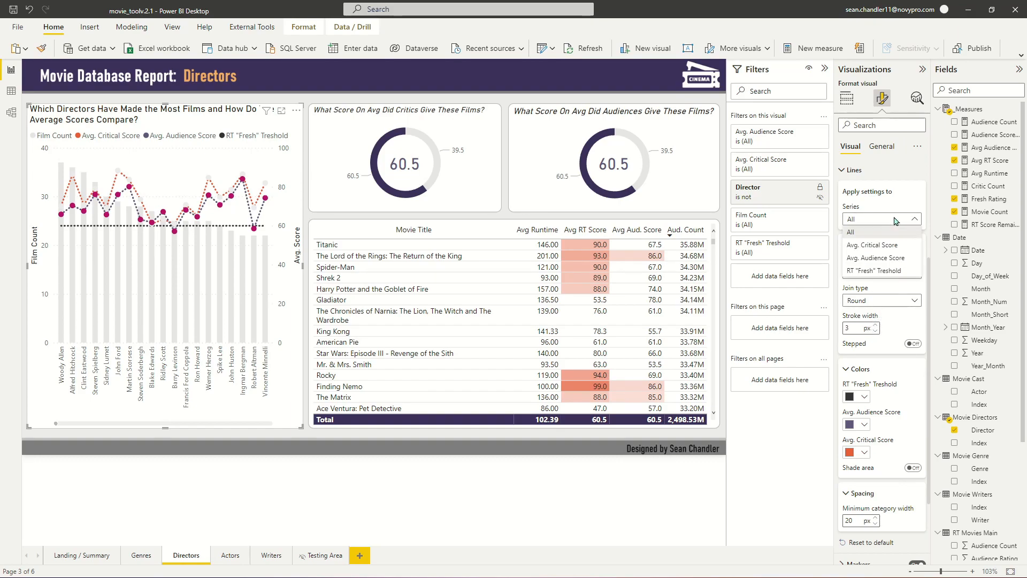
pyautogui.click(886, 251)
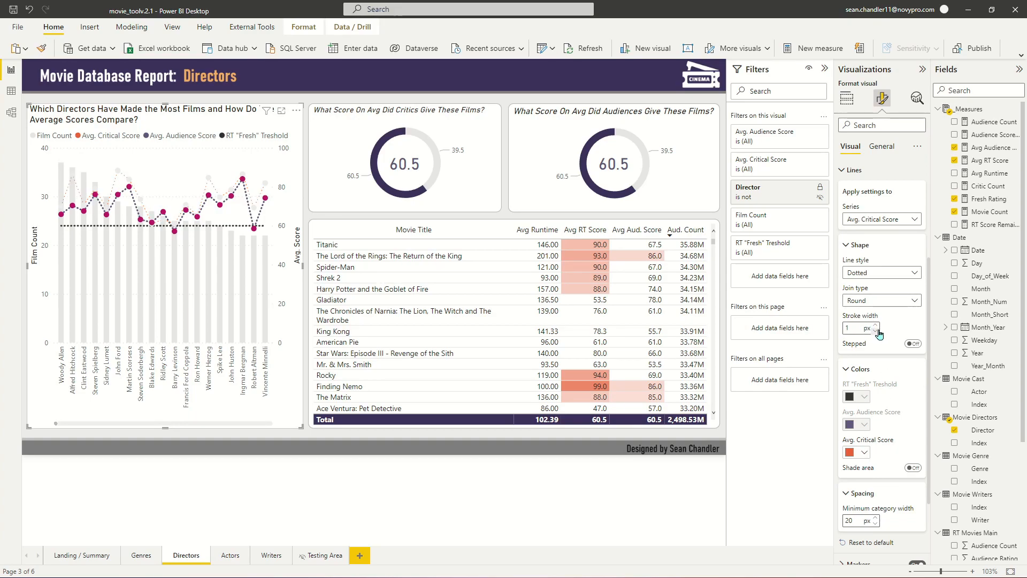
pyautogui.click(881, 301)
pyautogui.click(881, 273)
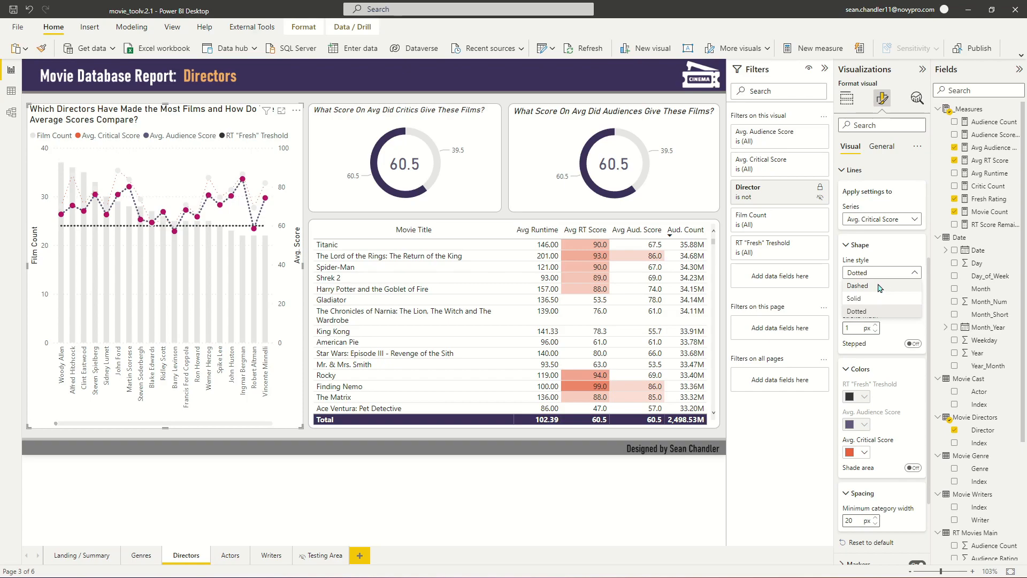
pyautogui.click(878, 286)
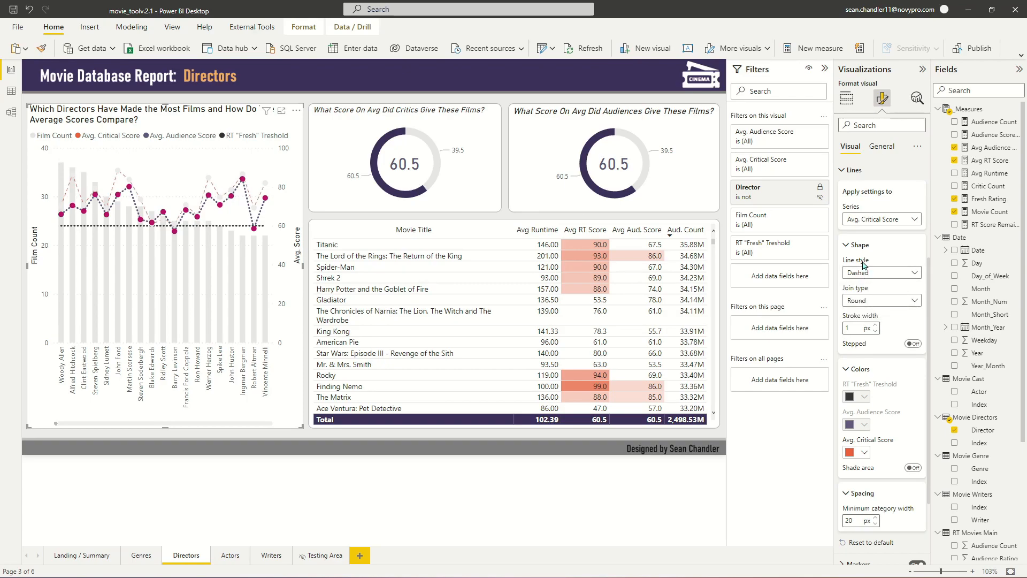
pyautogui.click(866, 274)
pyautogui.click(881, 313)
pyautogui.click(876, 325)
# Set the stroke width of the Avg. Audience Score line to 2 px
pyautogui.click(881, 219)
pyautogui.click(885, 259)
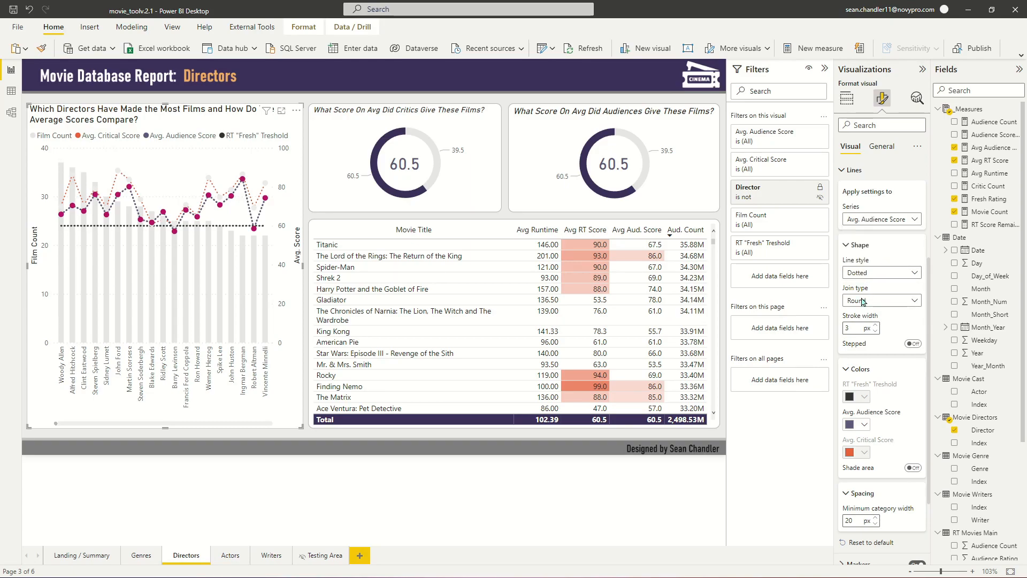
pyautogui.click(877, 331)
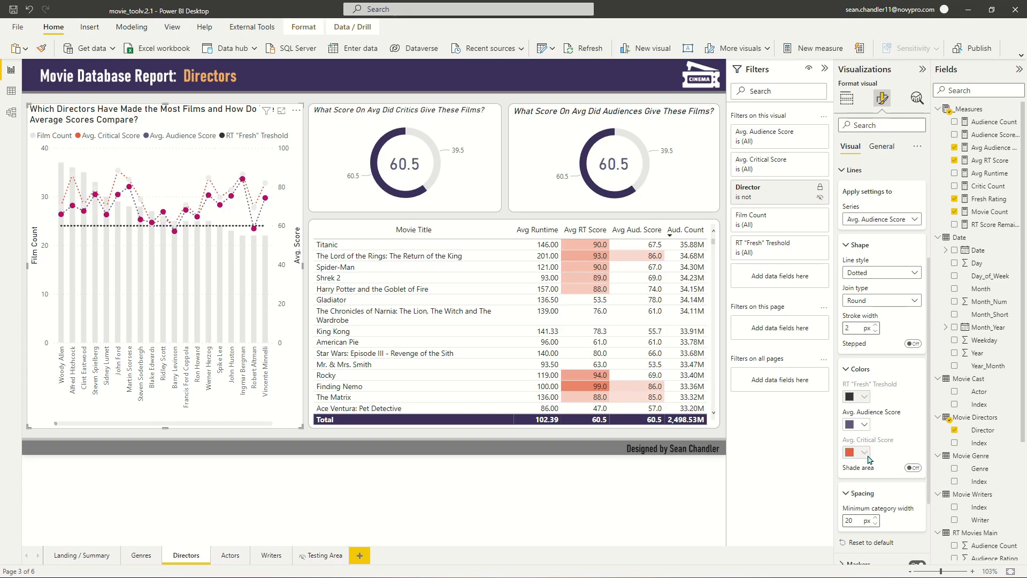
# Color the RT "Fresh" Treshold line of the director combo chart a dark gray
pyautogui.scroll(-1, 887, 461)
pyautogui.scroll(4, 888, 461)
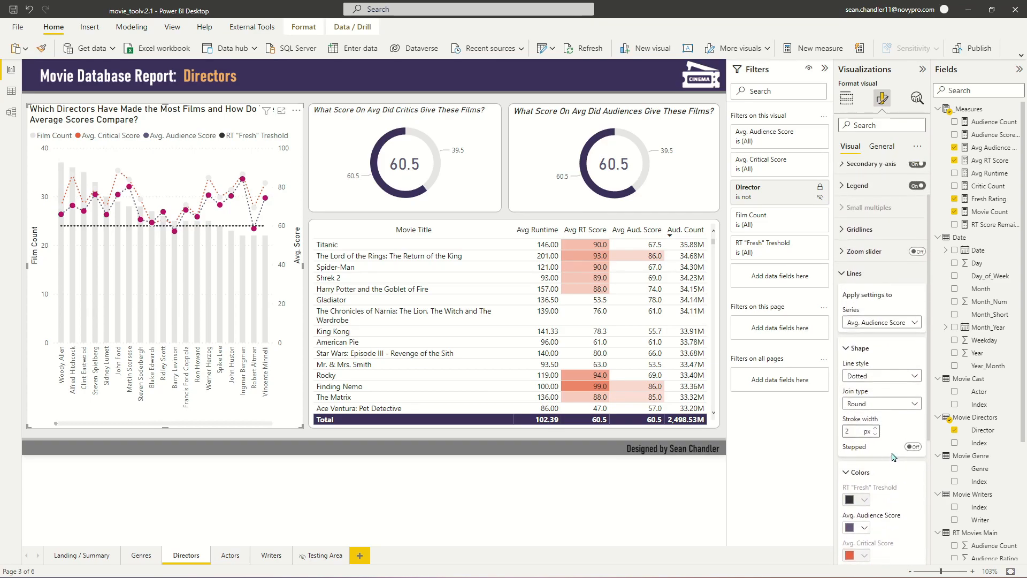
pyautogui.click(894, 322)
pyautogui.click(891, 374)
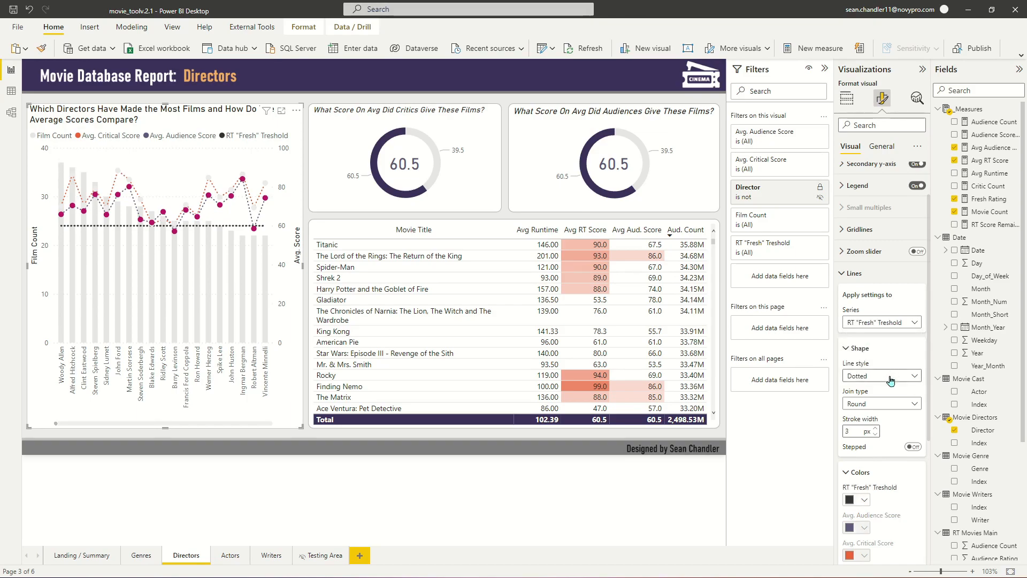
pyautogui.scroll(-4, 883, 377)
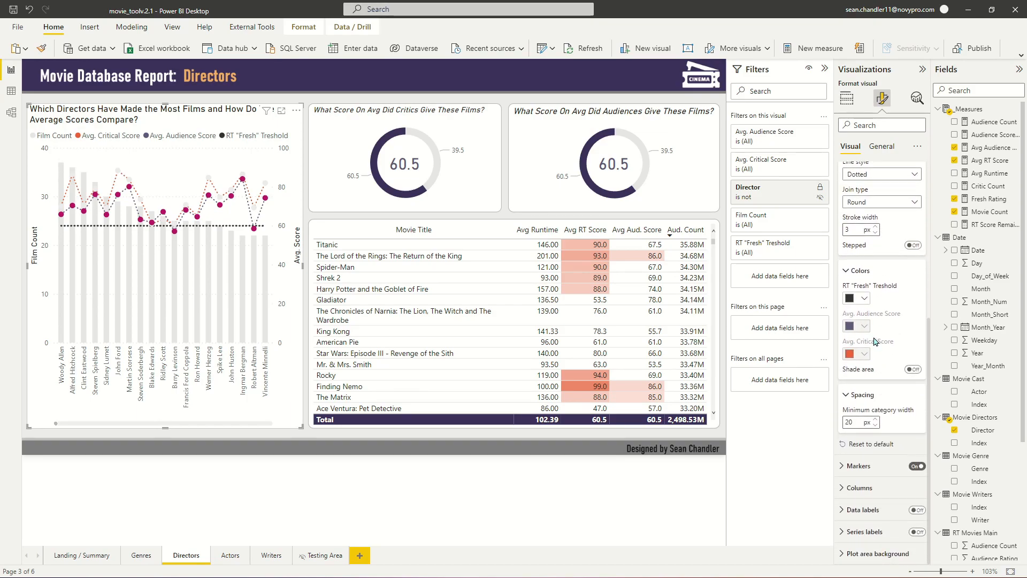
pyautogui.click(864, 303)
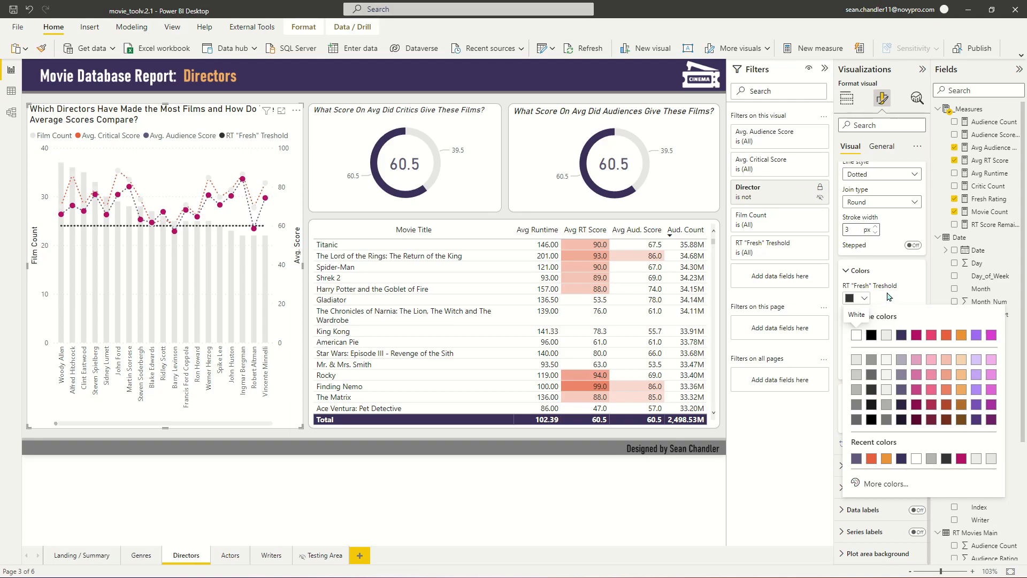
pyautogui.click(863, 303)
pyautogui.click(863, 304)
pyautogui.click(872, 376)
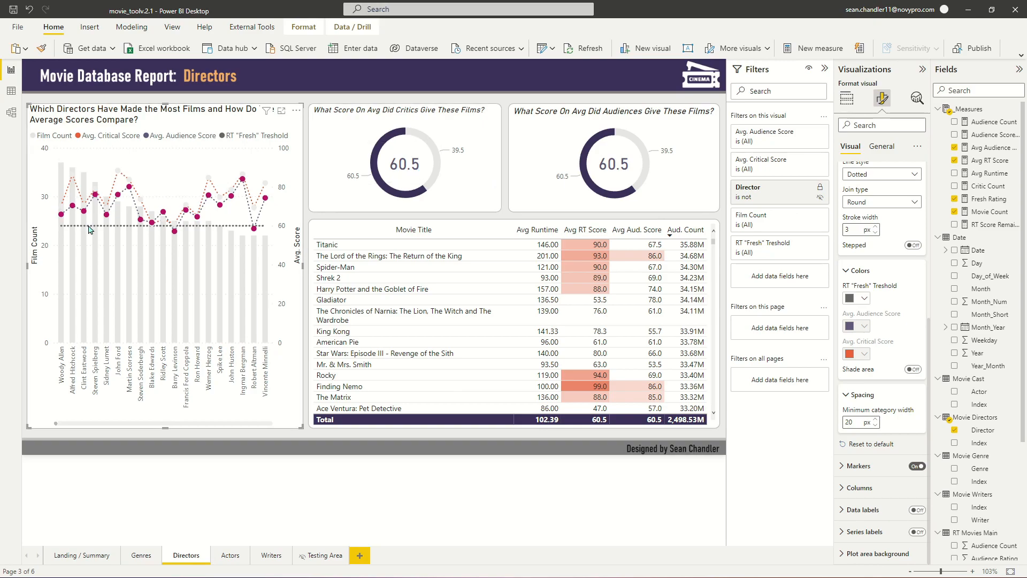
pyautogui.scroll(5, 880, 321)
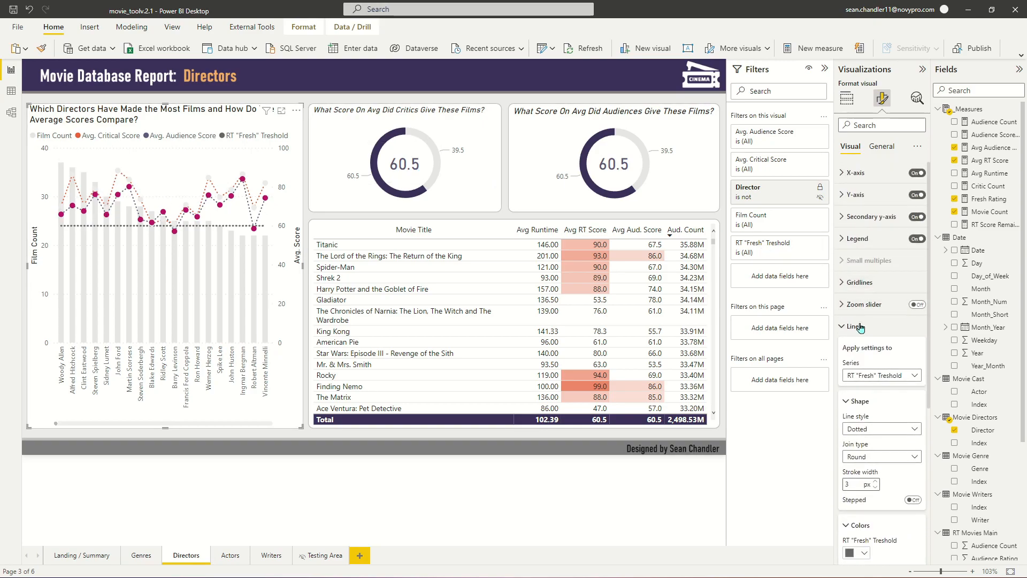
pyautogui.click(856, 326)
# Color the markers of the director combo chart's Avg. Critical Score series orange-red
pyautogui.click(860, 348)
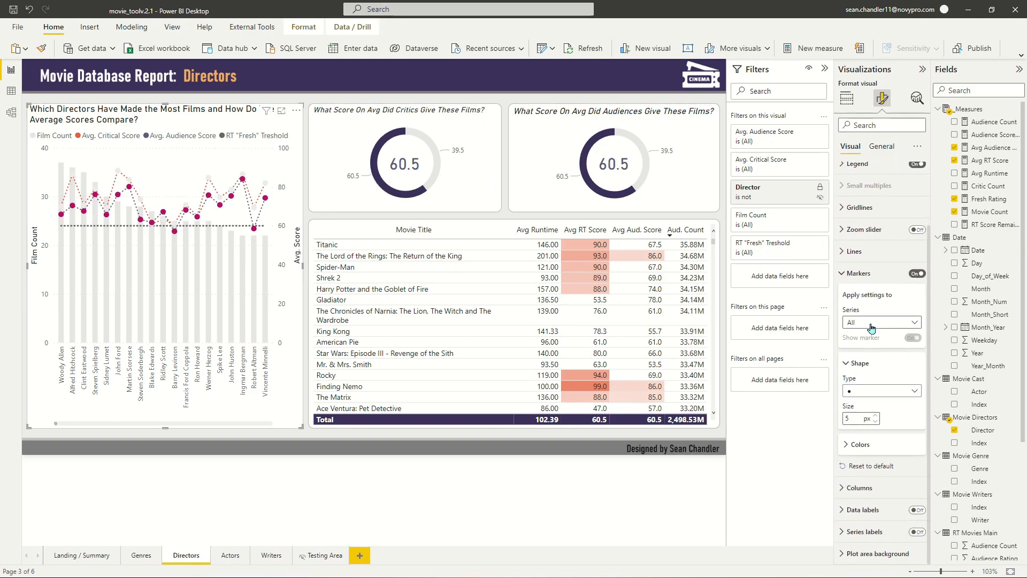
pyautogui.click(872, 322)
pyautogui.click(876, 348)
pyautogui.click(863, 443)
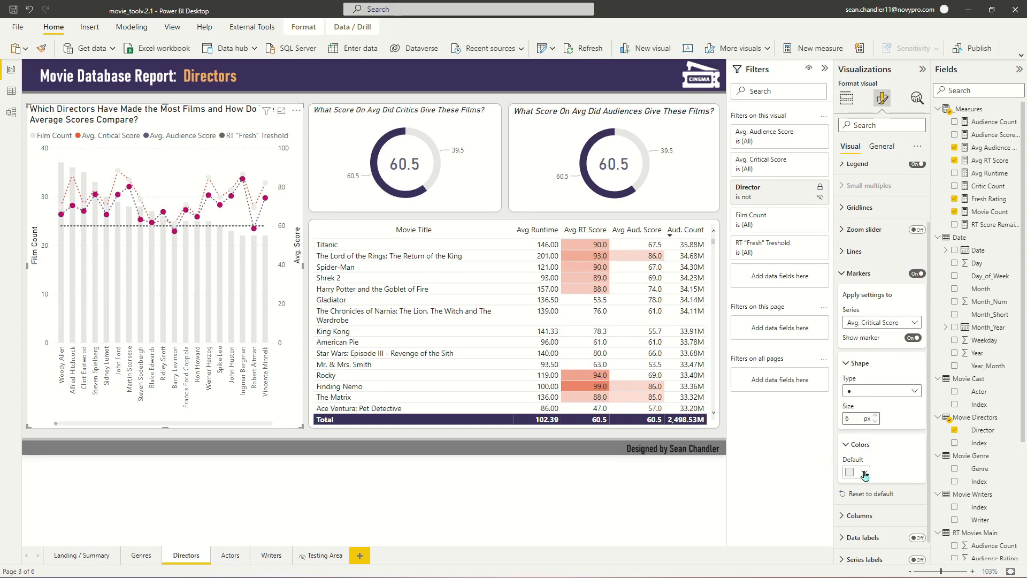
pyautogui.click(859, 473)
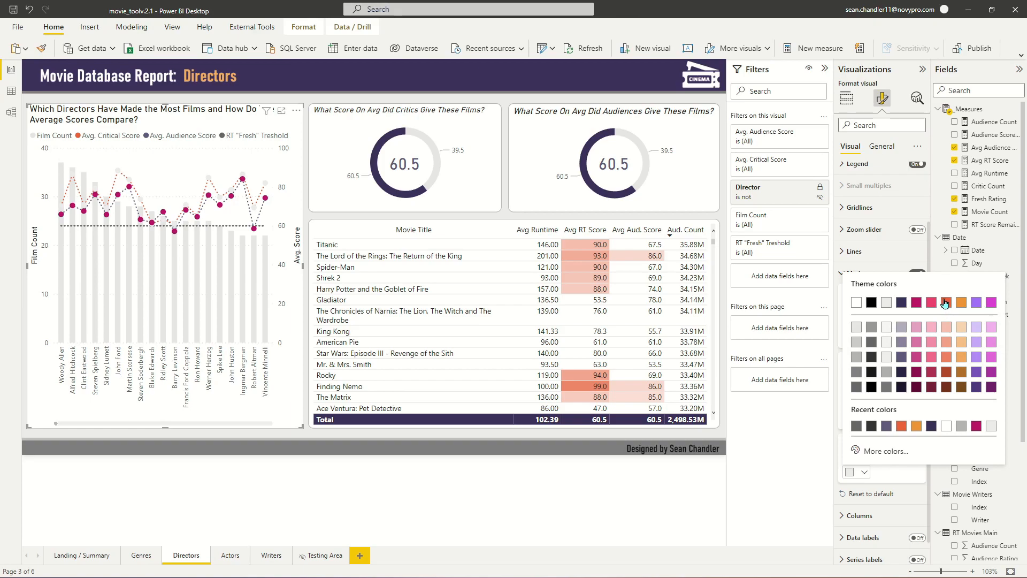
pyautogui.click(946, 302)
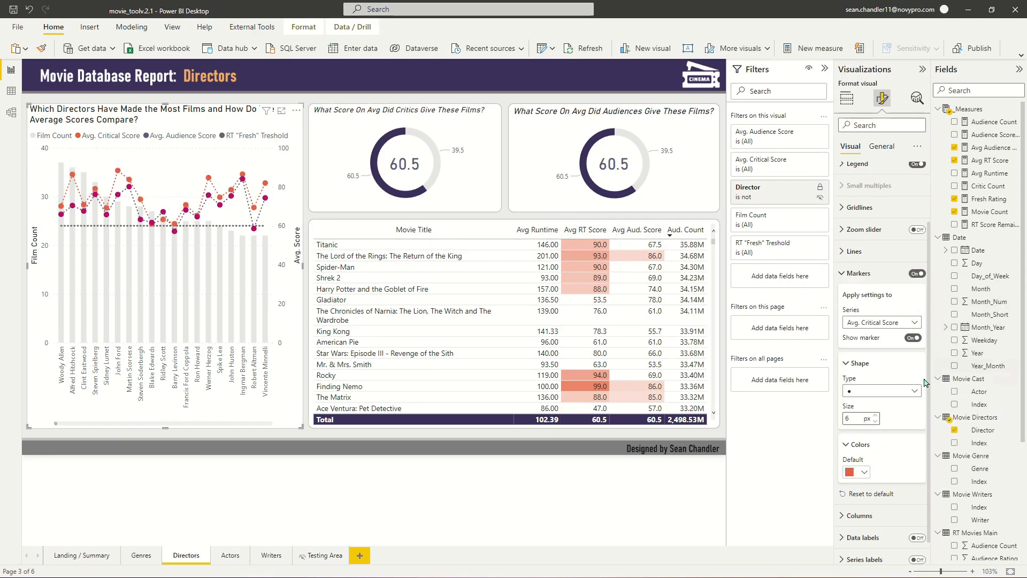
# Set the marker size of the Avg. Critical Score series to 4 px
pyautogui.click(876, 416)
pyautogui.click(876, 417)
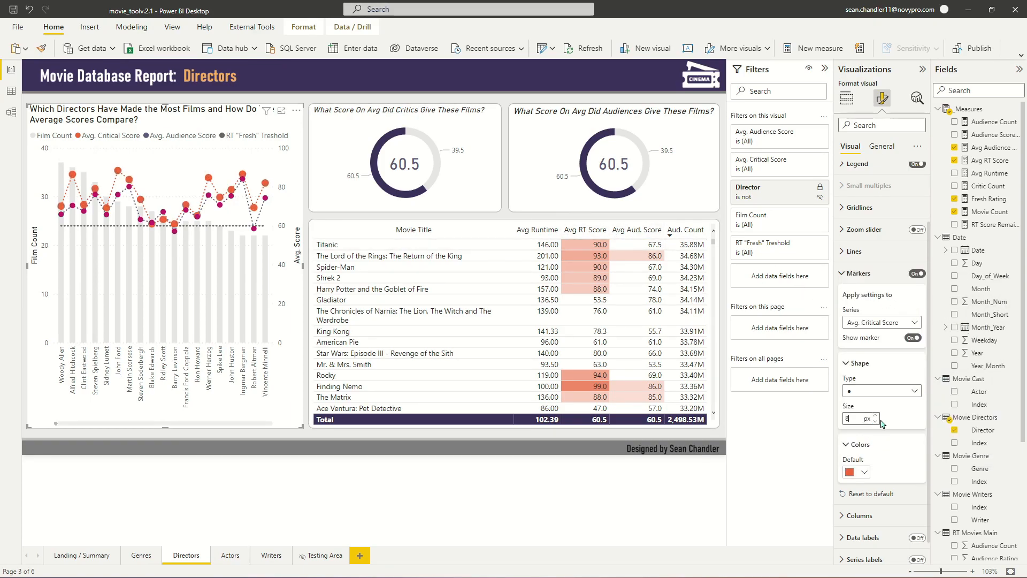
pyautogui.click(876, 421)
pyautogui.click(875, 422)
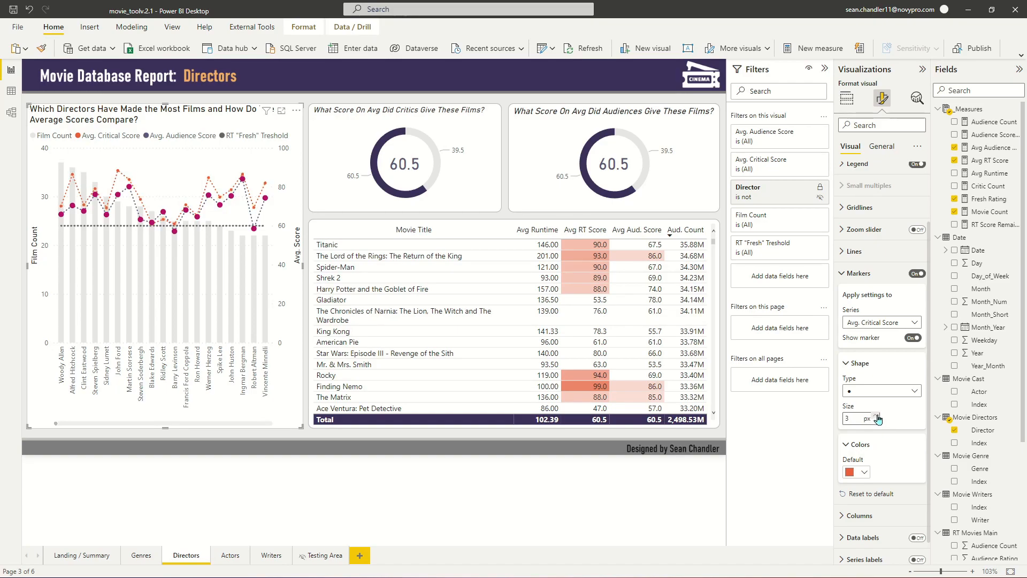
# Set the Avg. Audience Score markers to 4 px and color them a muted shade of the theme's dark purple
pyautogui.click(883, 322)
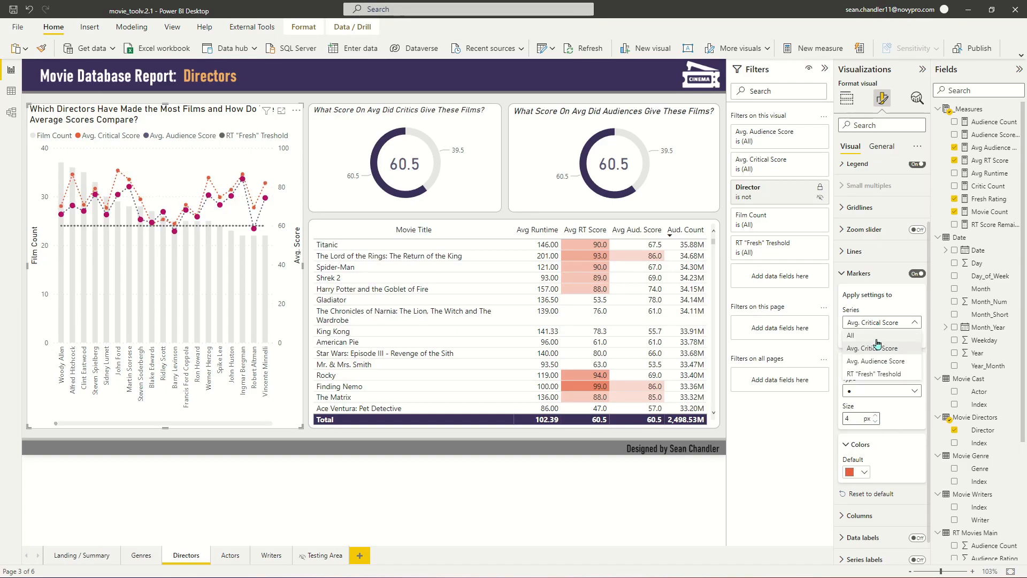
pyautogui.click(870, 357)
pyautogui.click(876, 421)
pyautogui.click(876, 421)
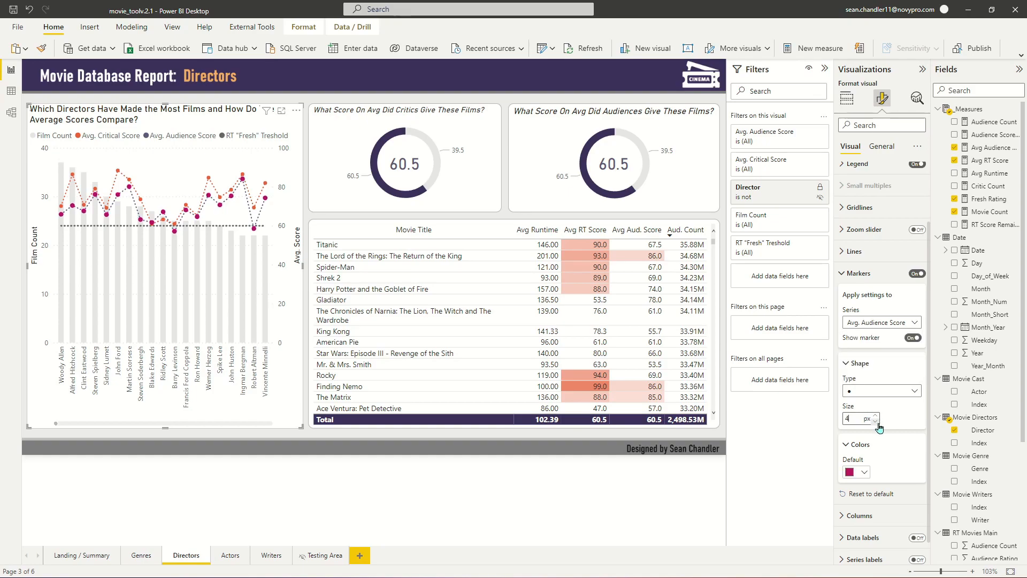
pyautogui.click(861, 474)
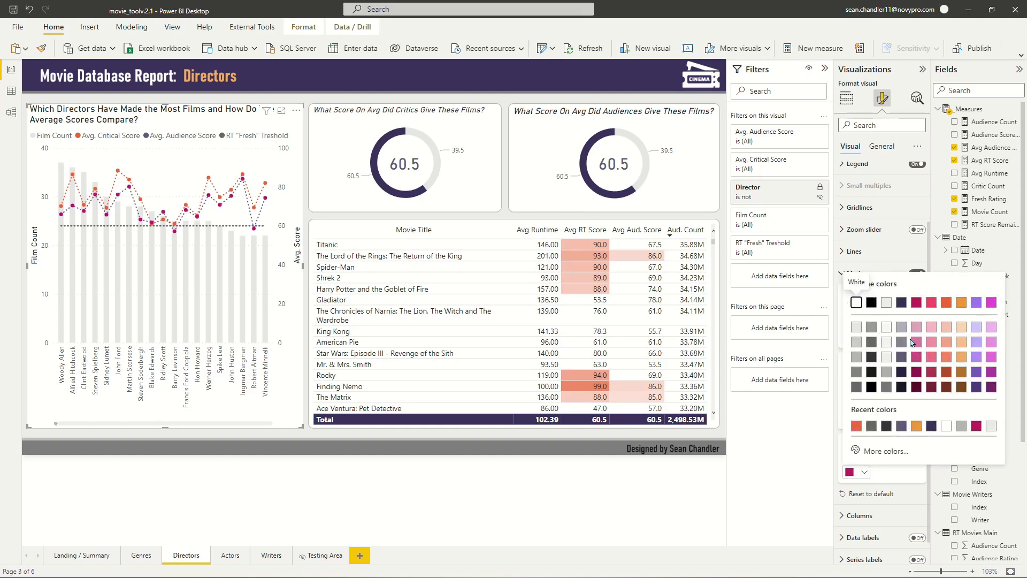
pyautogui.click(902, 359)
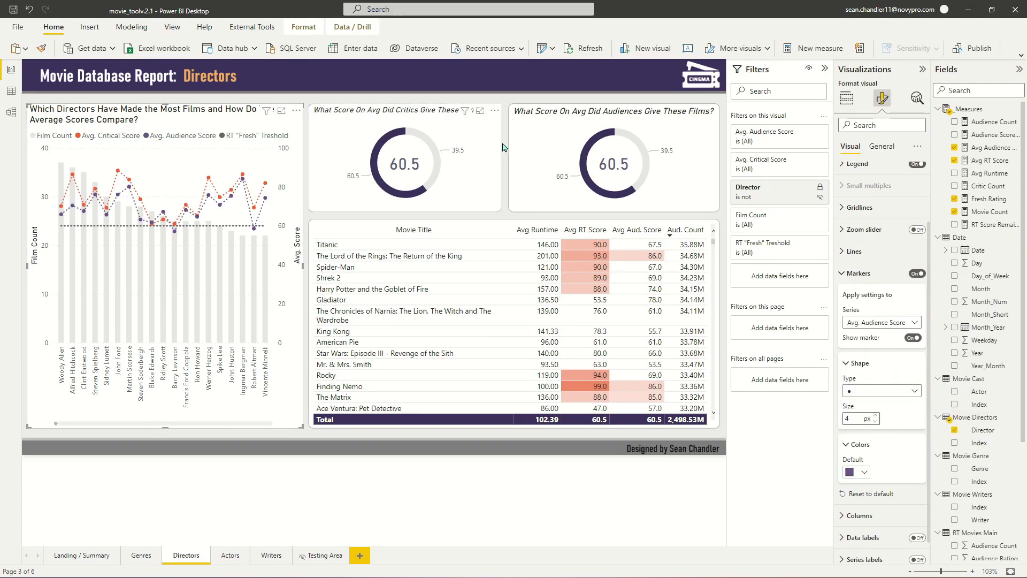
# Turn on series labels for the combo chart, but switch them off for Avg. Critical Score and Avg. Audience Score
pyautogui.click(859, 274)
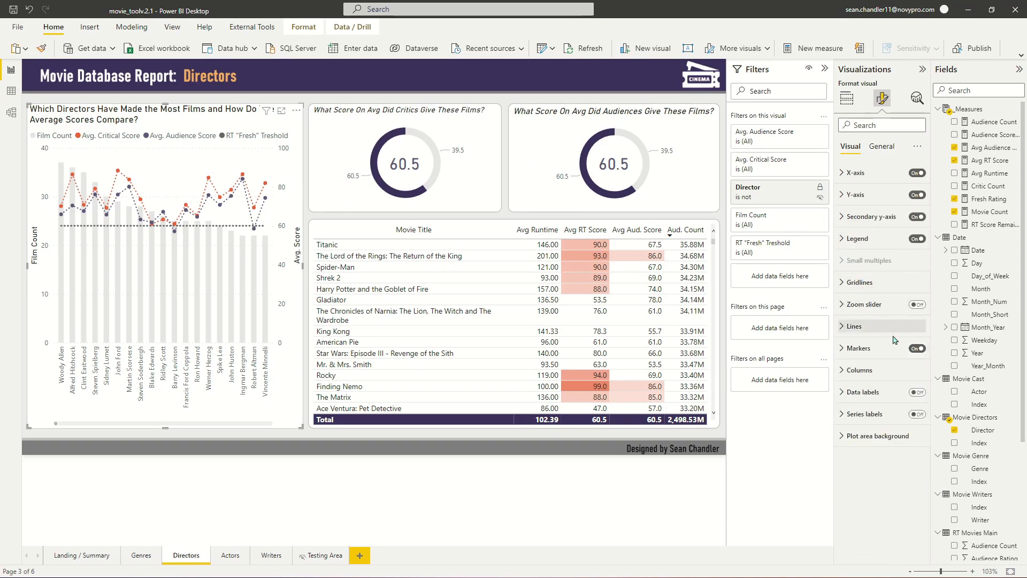
pyautogui.click(916, 416)
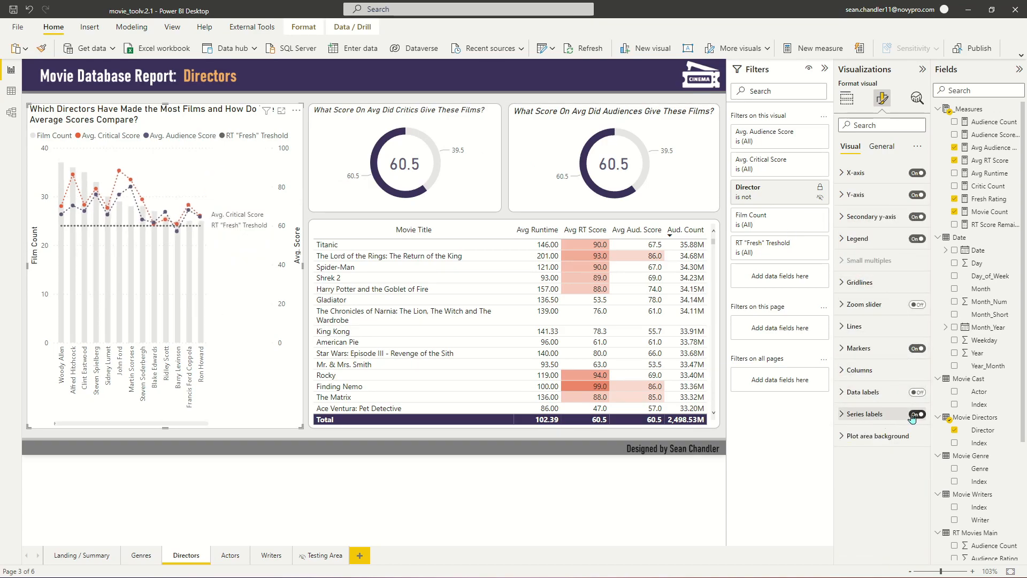
pyautogui.click(859, 418)
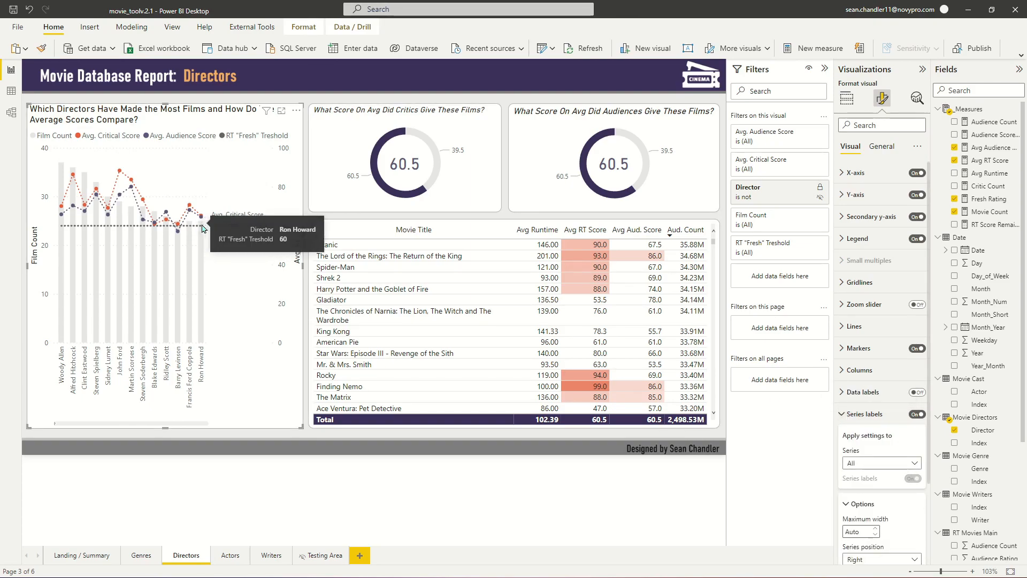
pyautogui.scroll(-3, 882, 407)
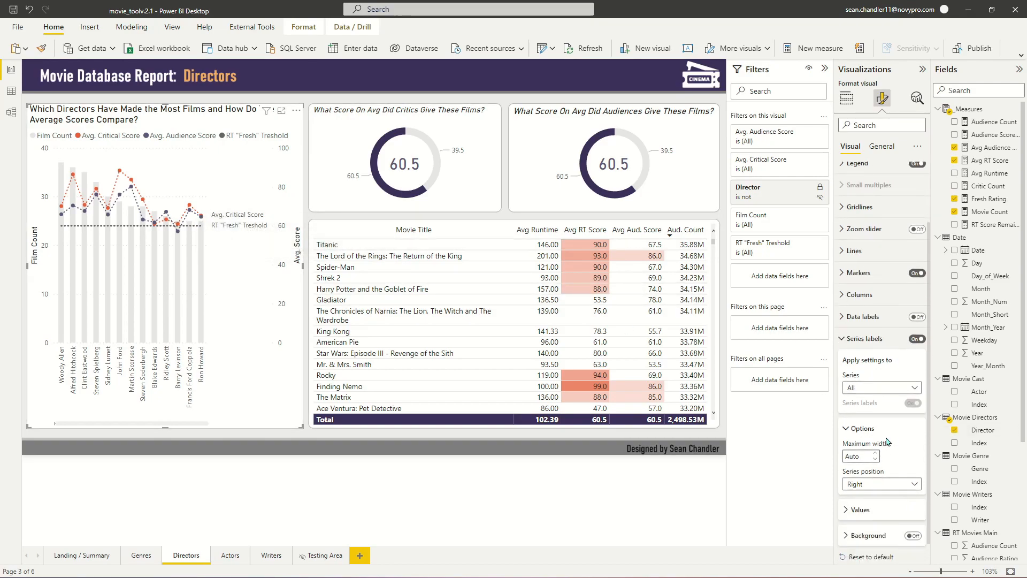
pyautogui.click(880, 364)
pyautogui.click(881, 388)
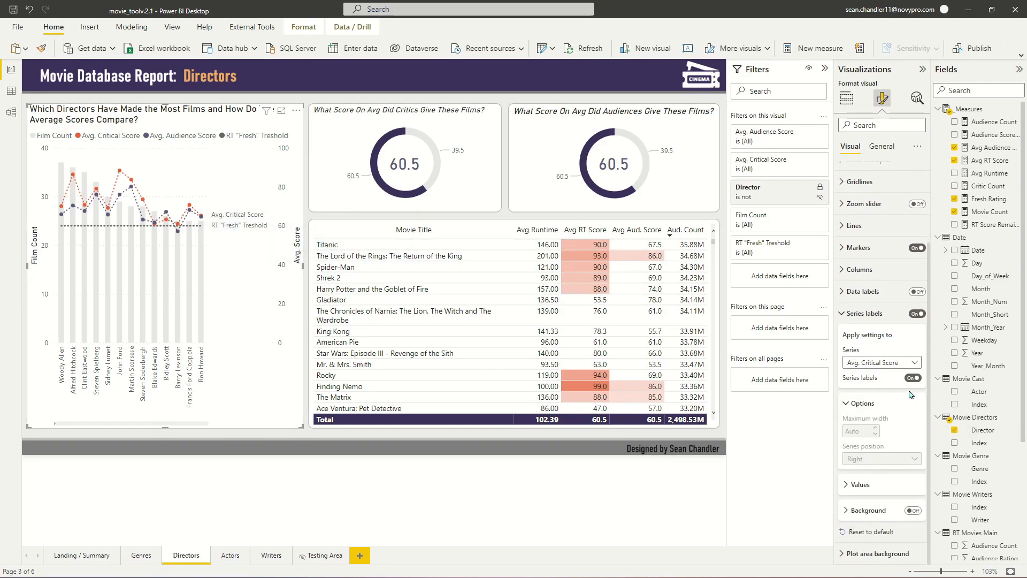
pyautogui.click(912, 380)
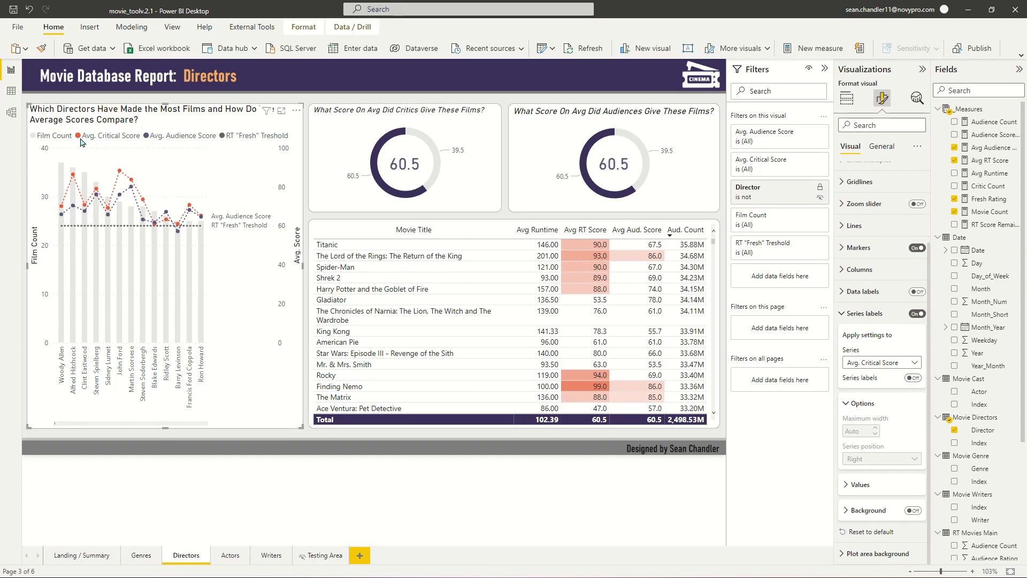
pyautogui.click(882, 362)
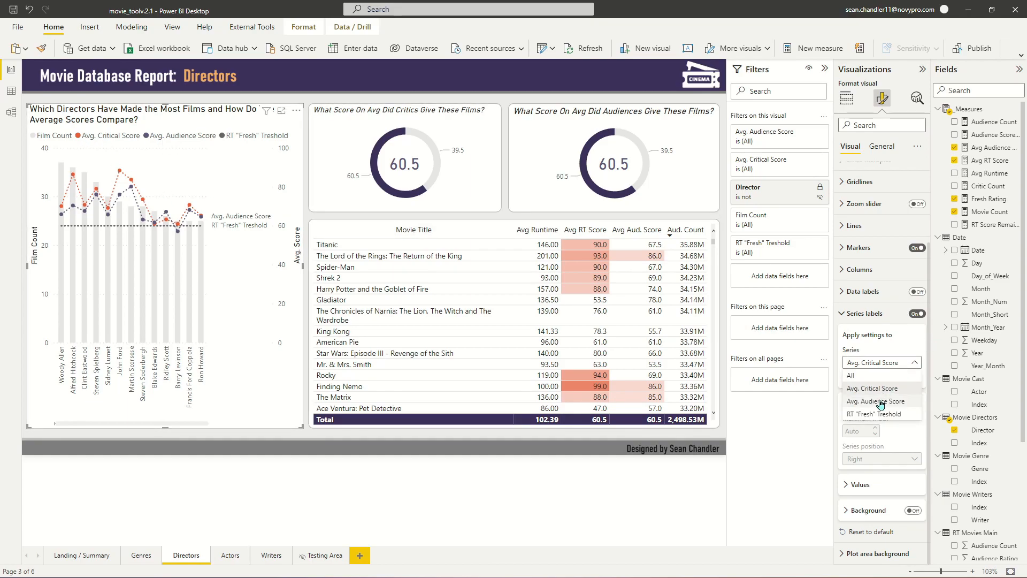
pyautogui.click(881, 401)
pyautogui.click(913, 378)
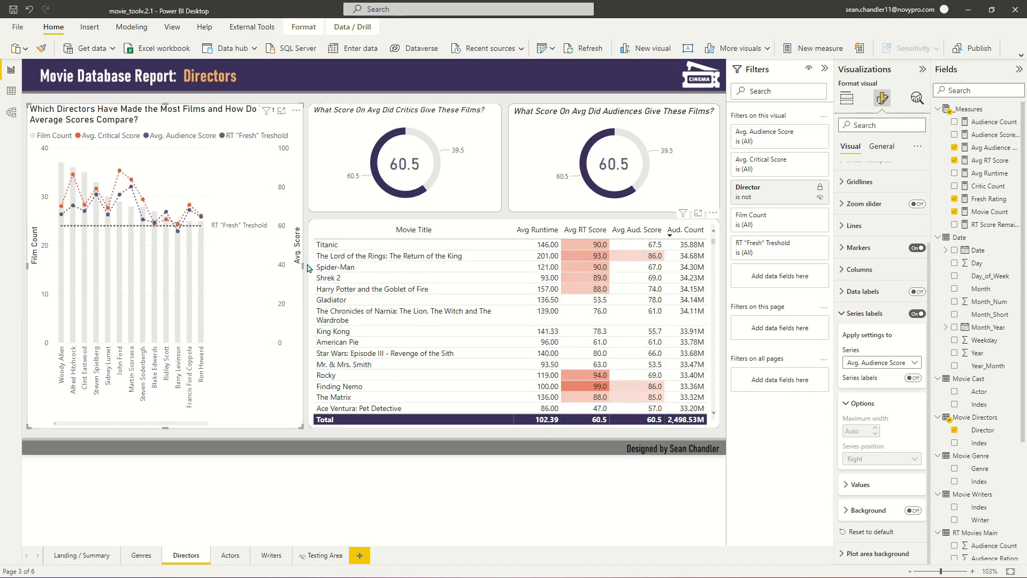
# Widen the director combo chart and narrow the movie table and the two donut charts to make room for it
pyautogui.moveTo(304, 270); pyautogui.dragTo(340, 272)
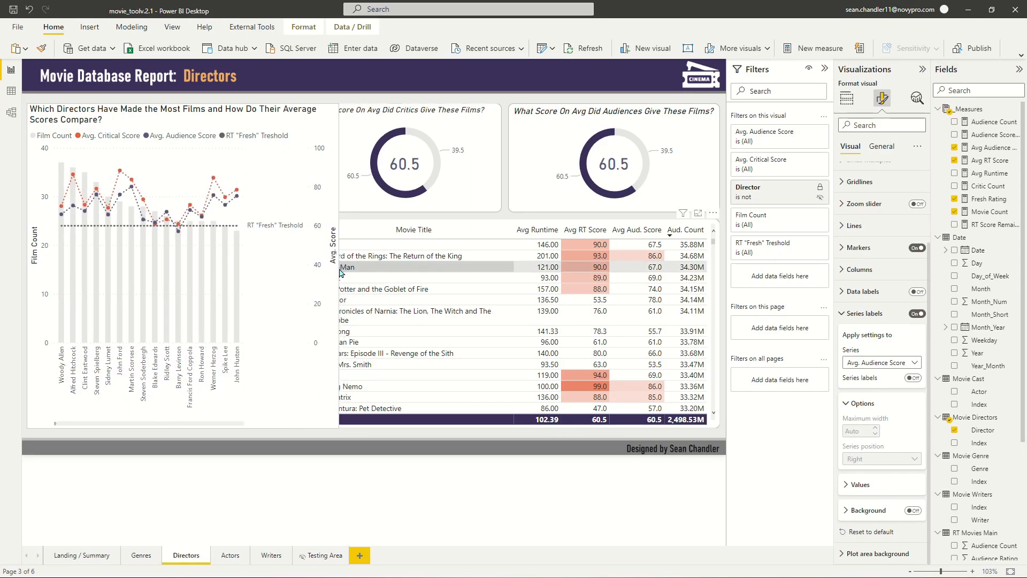
pyautogui.click(401, 223)
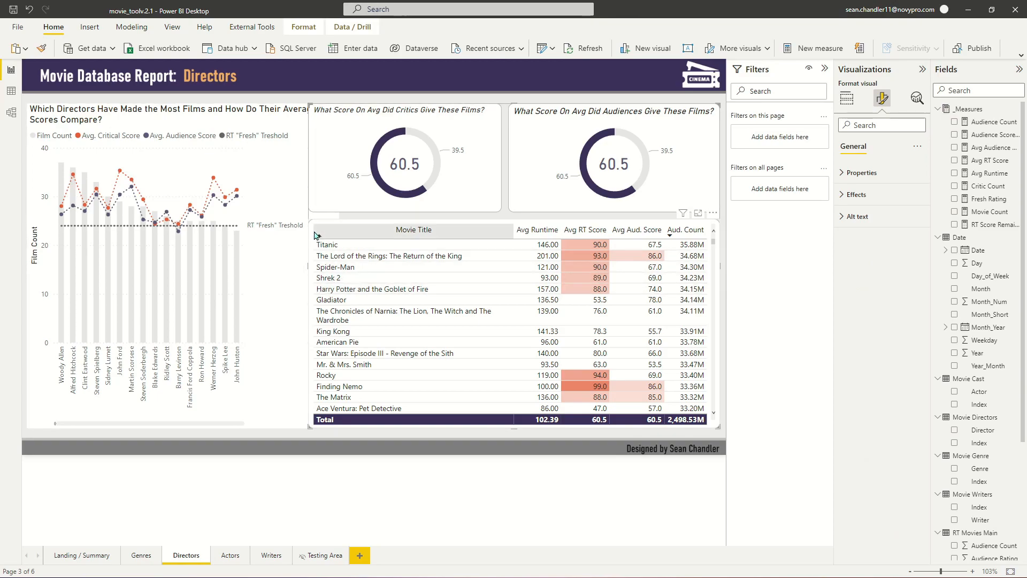
pyautogui.moveTo(310, 270); pyautogui.dragTo(352, 277)
# Recenter the critic and audience score cards inside their resized donut charts
pyautogui.click(422, 169)
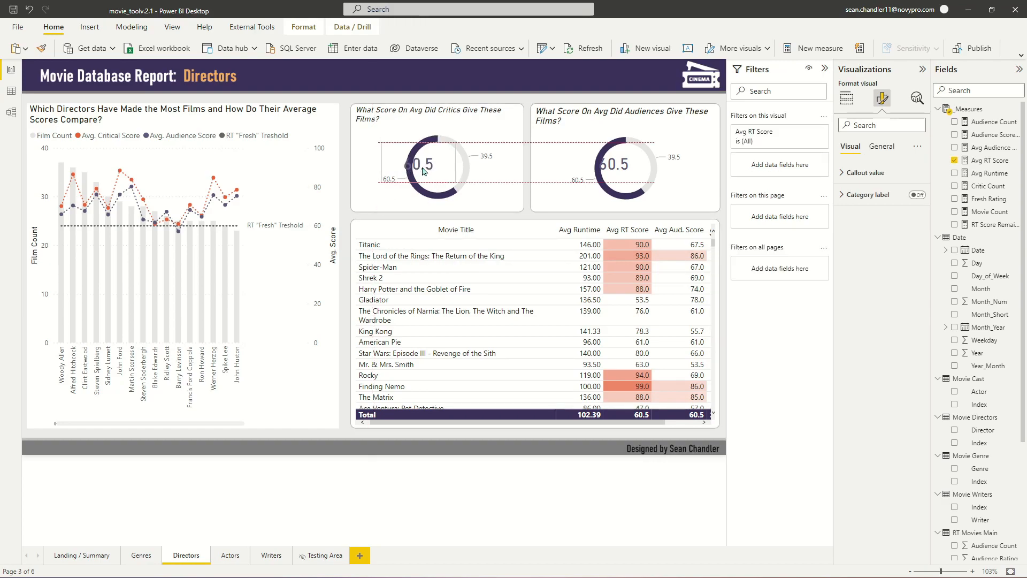
pyautogui.moveTo(423, 170); pyautogui.dragTo(441, 170)
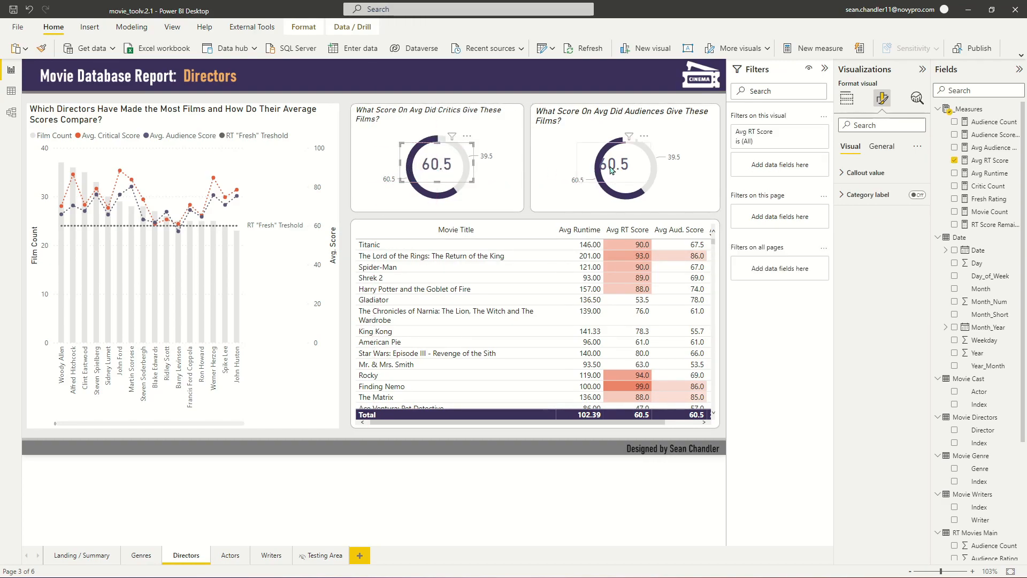
pyautogui.moveTo(611, 167); pyautogui.dragTo(622, 167)
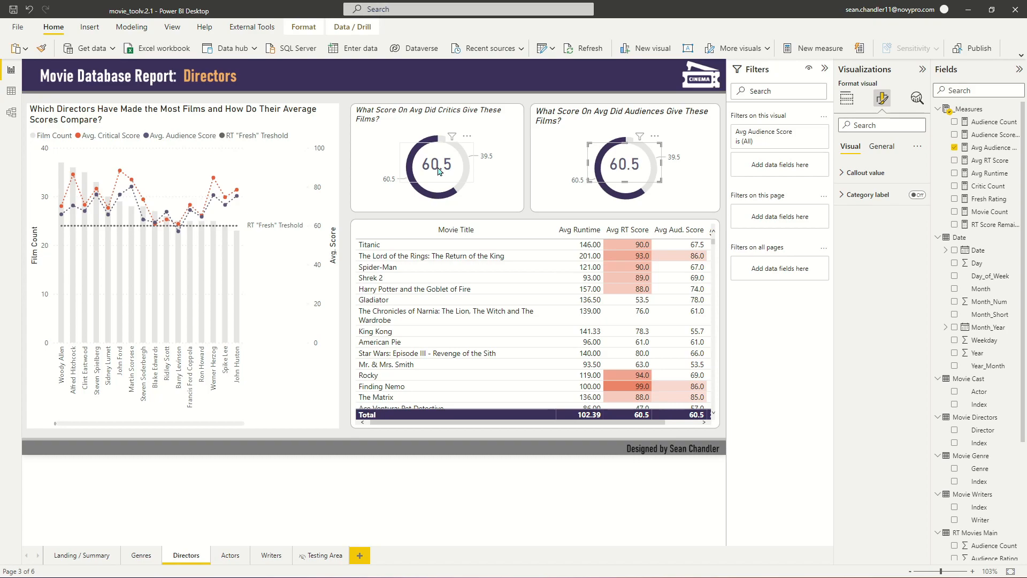
pyautogui.click(438, 168)
pyautogui.moveTo(438, 159); pyautogui.dragTo(437, 162)
pyautogui.click(456, 162)
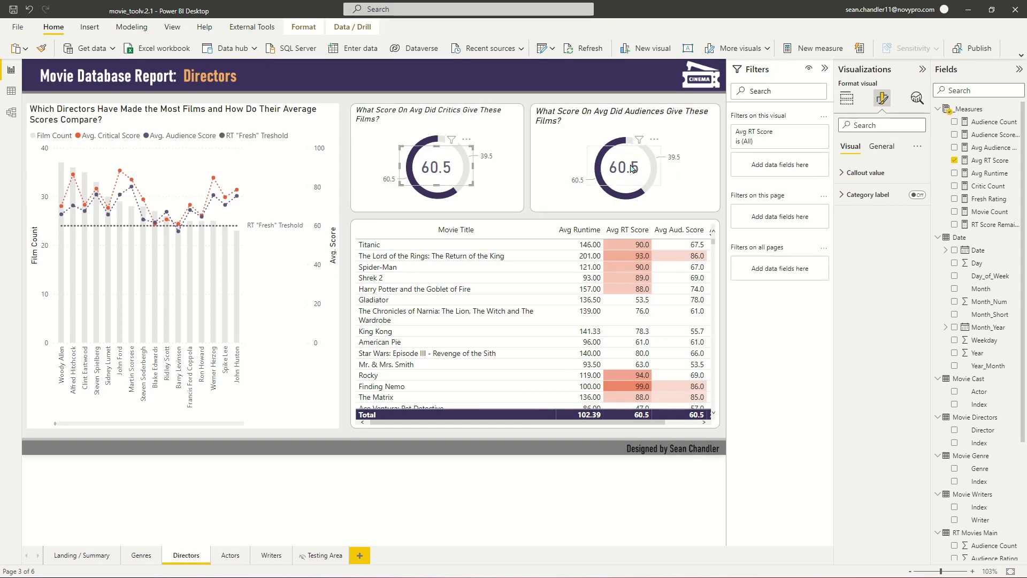
pyautogui.click(629, 163)
pyautogui.moveTo(629, 162); pyautogui.dragTo(629, 163)
# Narrow the movie table's Movie Title column so all score and count columns fit without horizontal scrolling
pyautogui.click(490, 91)
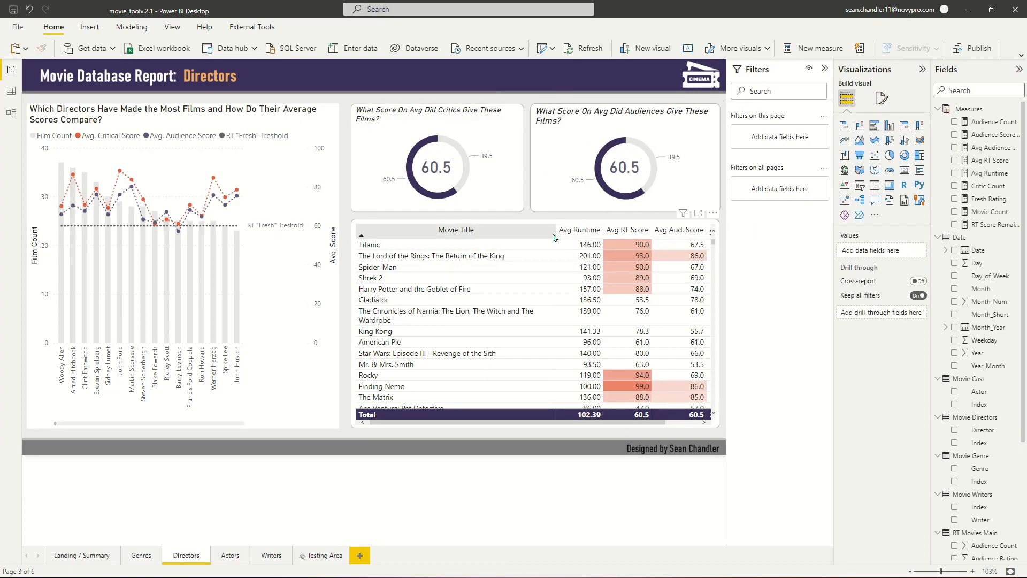
pyautogui.moveTo(554, 233); pyautogui.dragTo(513, 238)
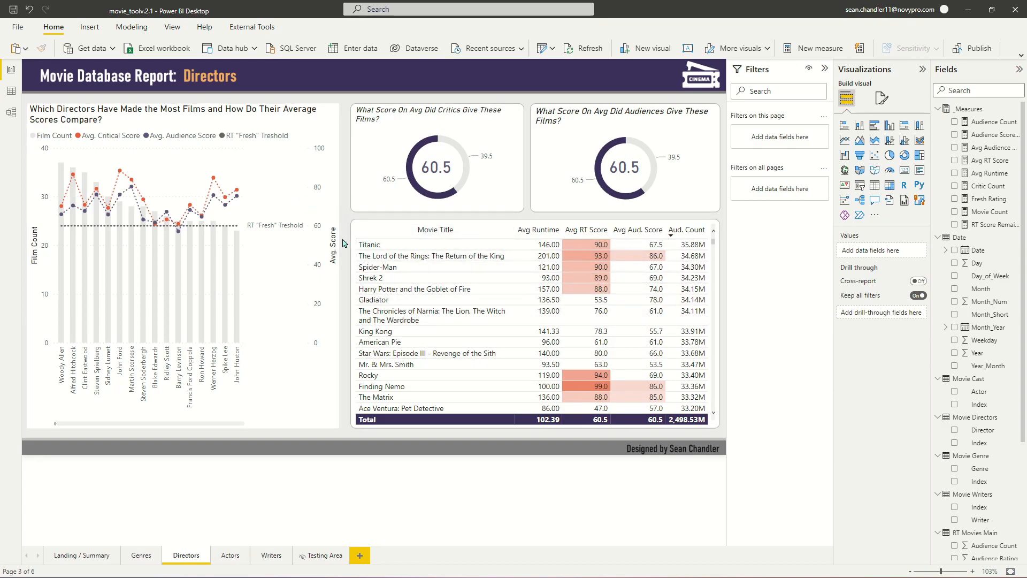
# Set the combo chart's X-axis value font size to 10 and increase the axis's maximum area height
pyautogui.click(149, 111)
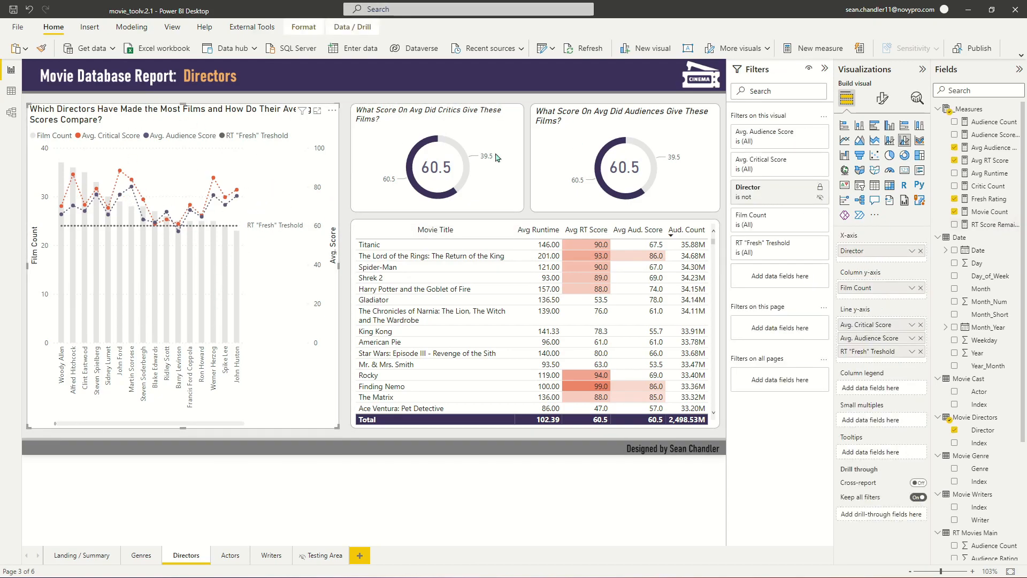
pyautogui.click(880, 97)
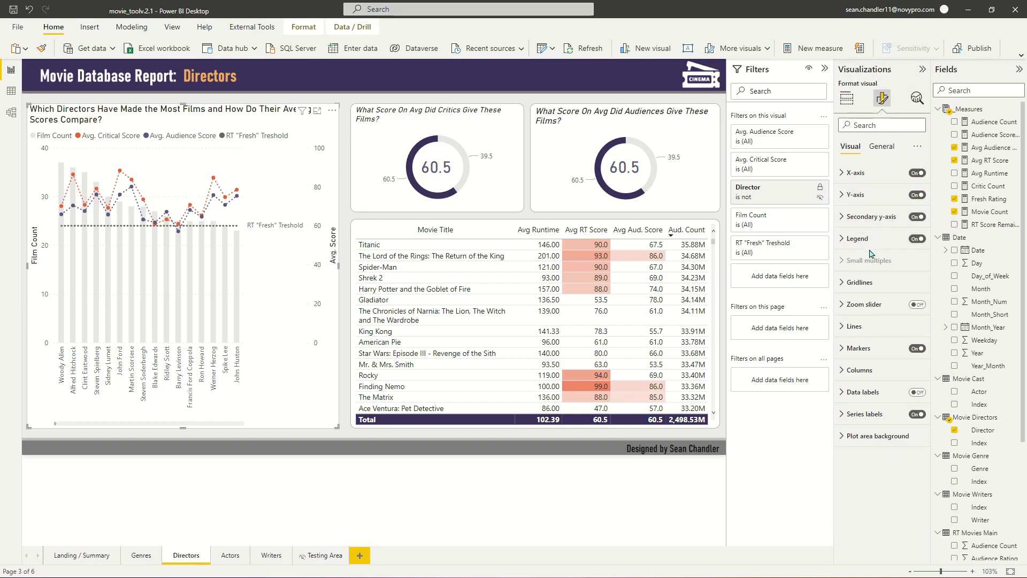
pyautogui.click(856, 172)
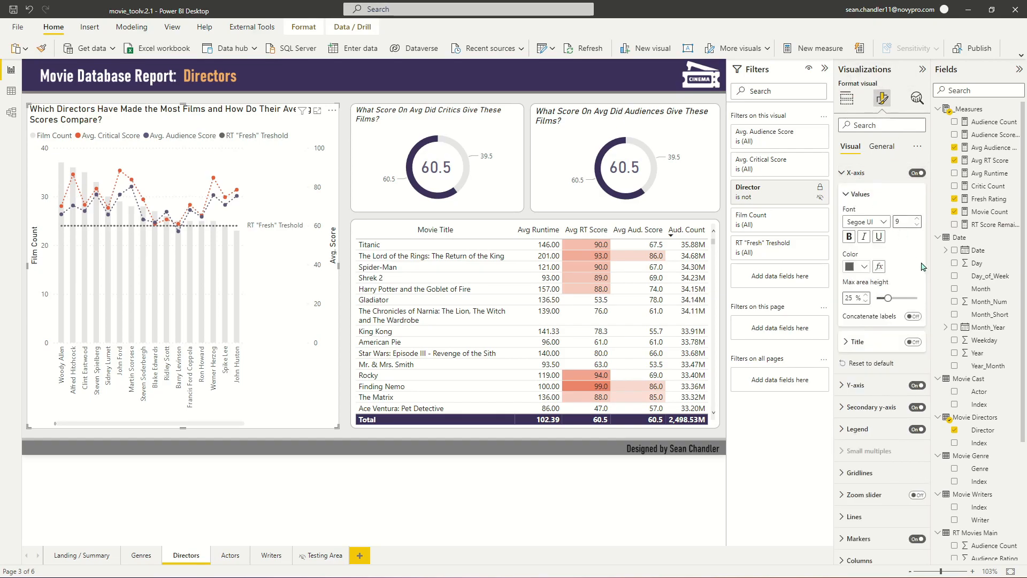
pyautogui.click(919, 218)
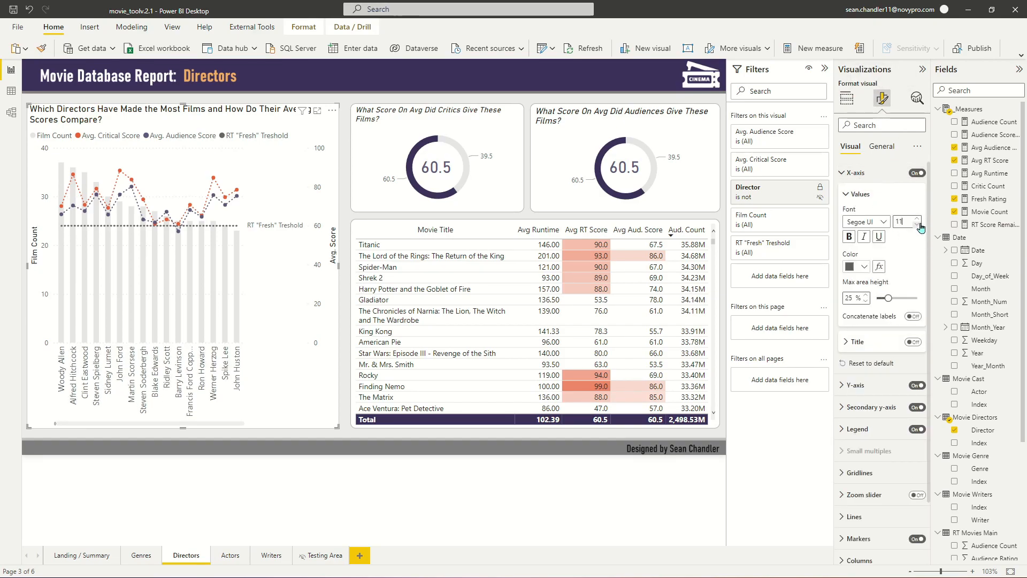
pyautogui.click(919, 225)
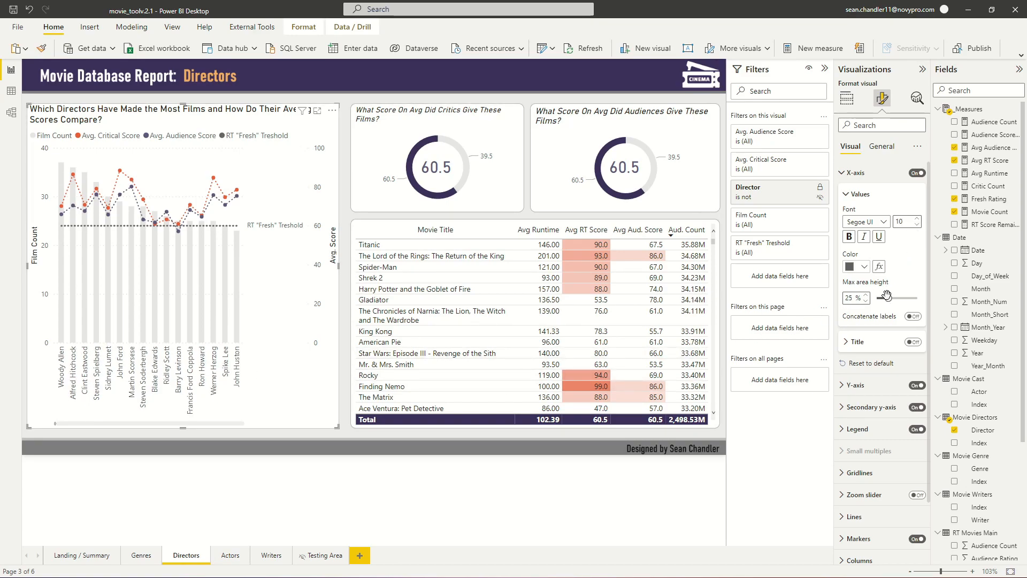
pyautogui.moveTo(887, 295)
pyautogui.mouseDown()
pyautogui.moveTo(921, 298)
pyautogui.moveTo(893, 306)
pyautogui.mouseUp()
pyautogui.click(856, 172)
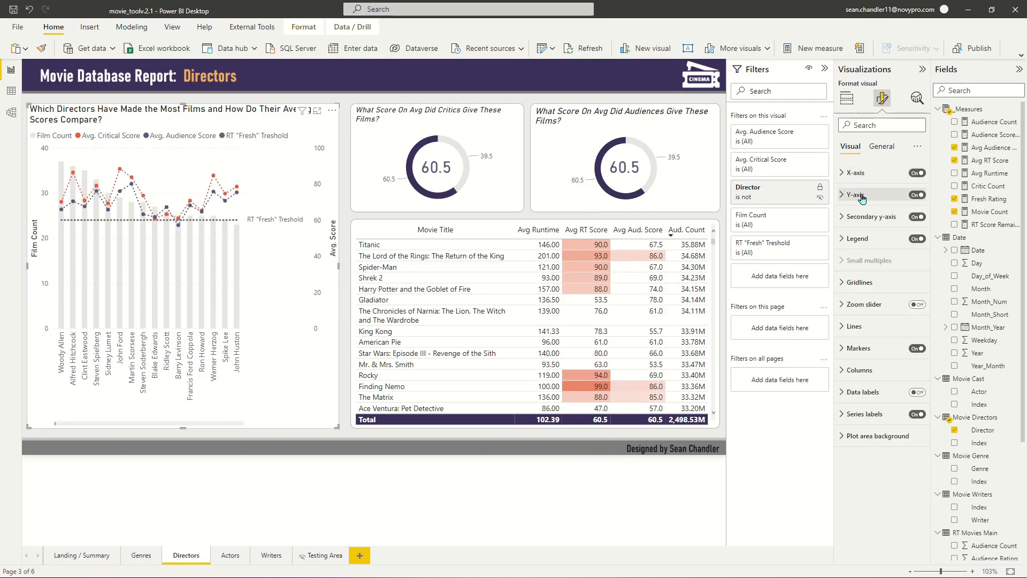
# Set the combo chart's Y-axis values to the DIN font at size 10
pyautogui.click(856, 194)
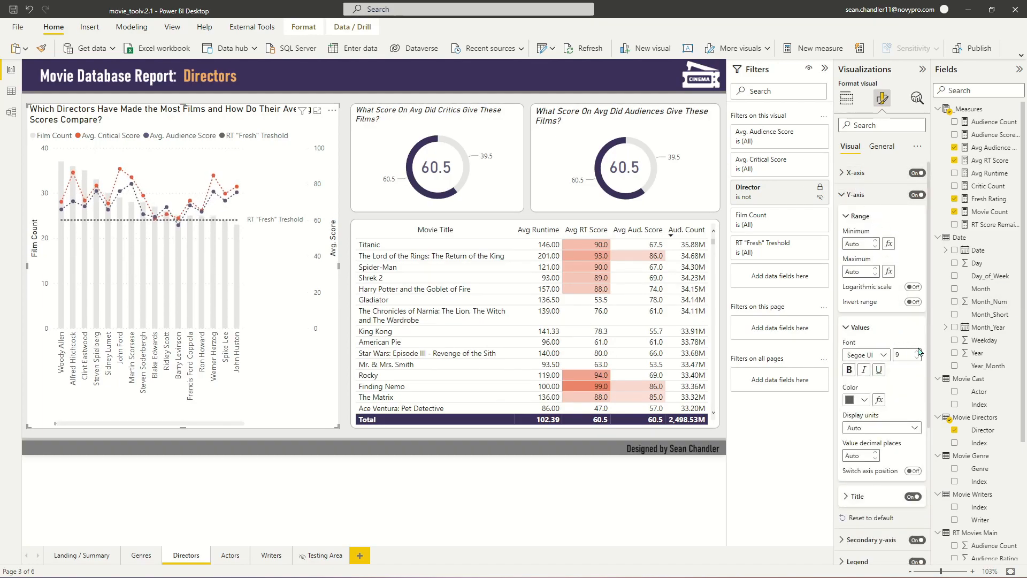
pyautogui.click(920, 351)
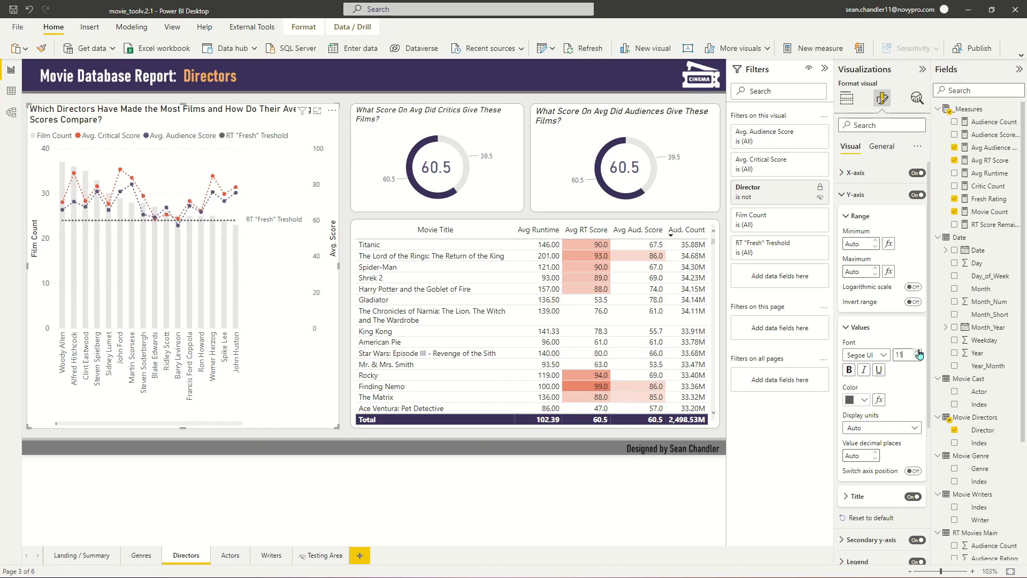
pyautogui.click(916, 358)
pyautogui.click(862, 355)
pyautogui.click(859, 399)
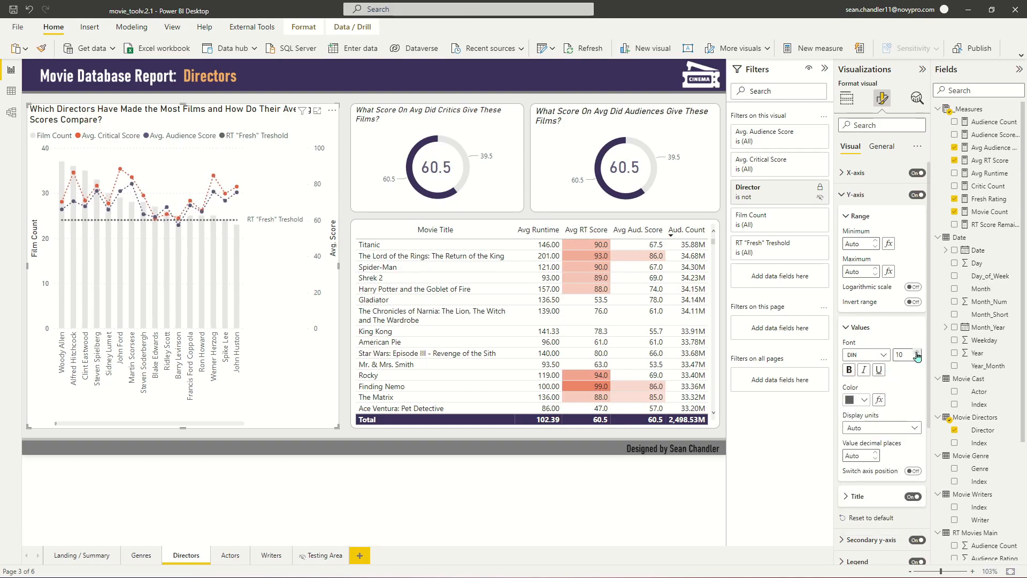
# Set the combo chart's Y-axis values to size 12 and color both the axis values and the axis title gray
pyautogui.click(918, 352)
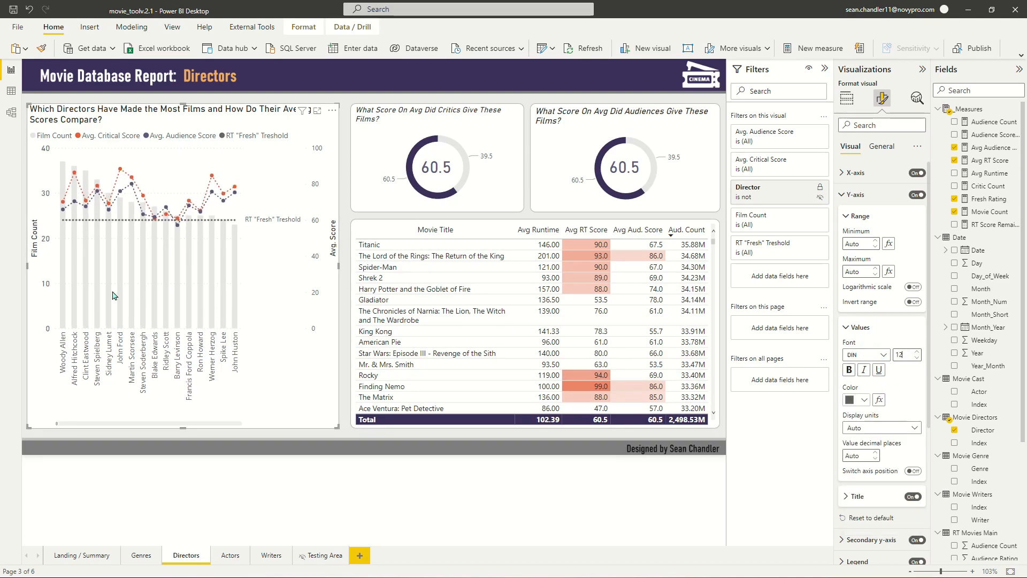
pyautogui.click(865, 402)
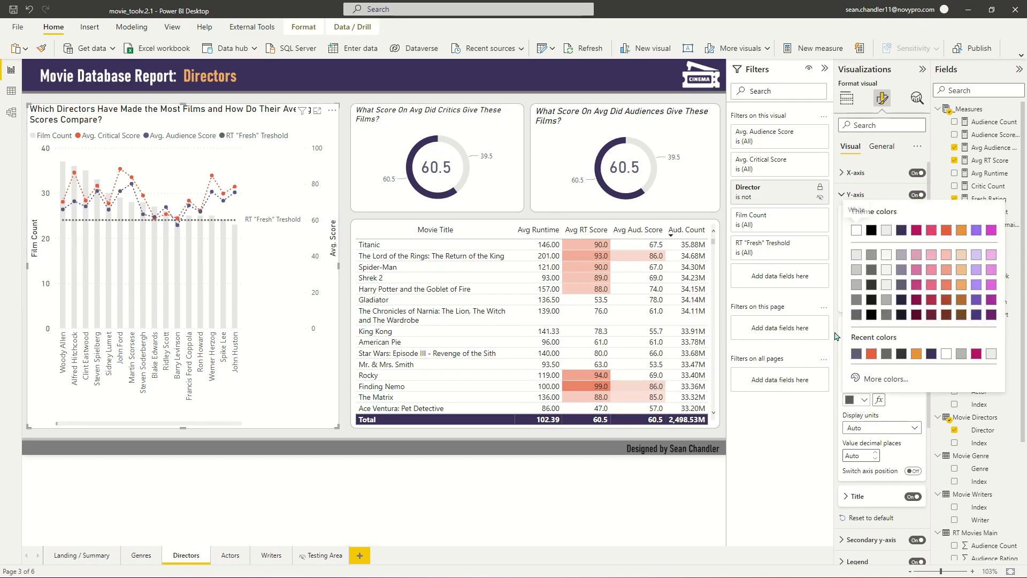
pyautogui.click(858, 287)
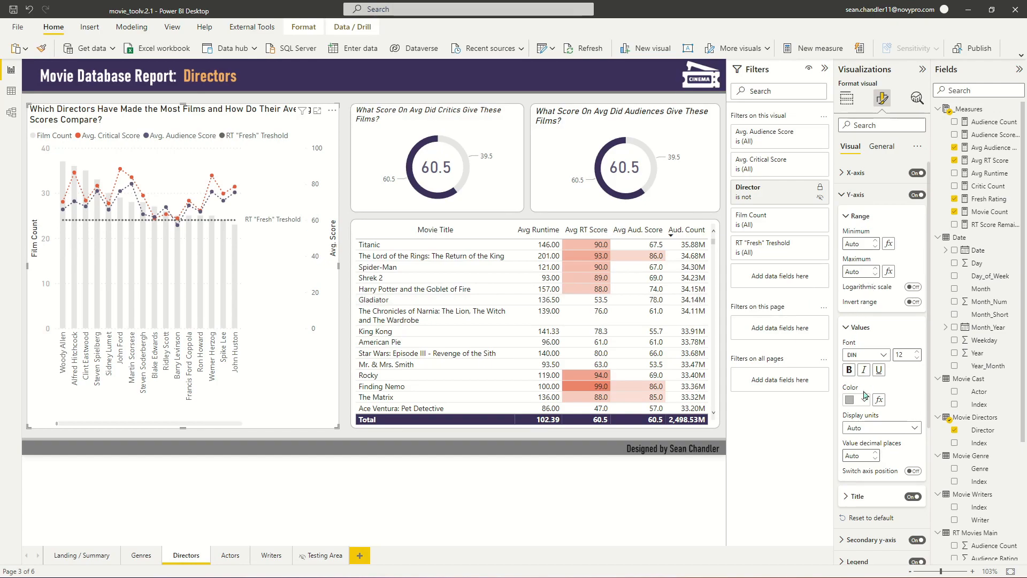
pyautogui.click(863, 497)
pyautogui.scroll(-4, 863, 482)
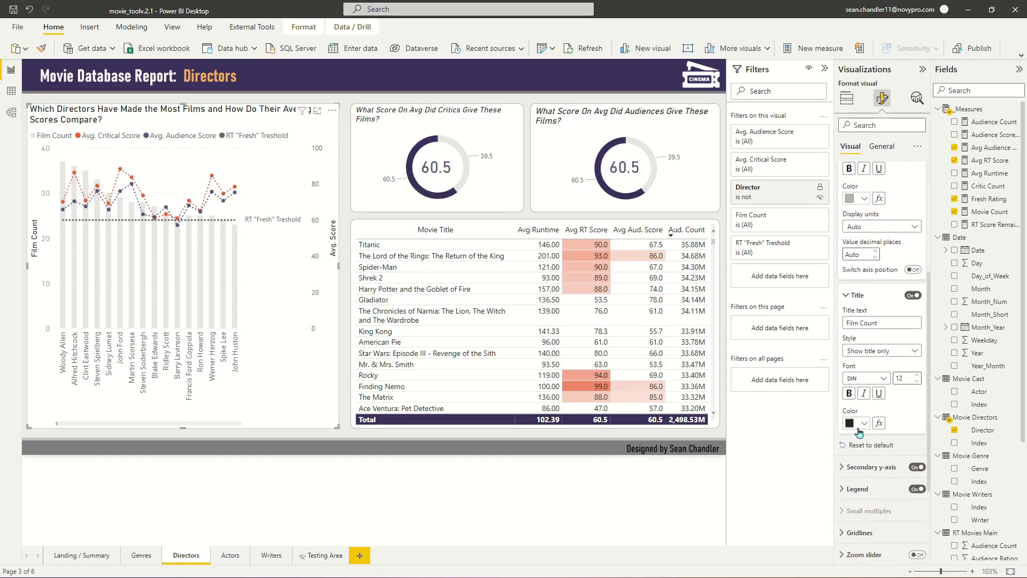
pyautogui.click(859, 423)
pyautogui.click(856, 309)
pyautogui.scroll(3, 854, 214)
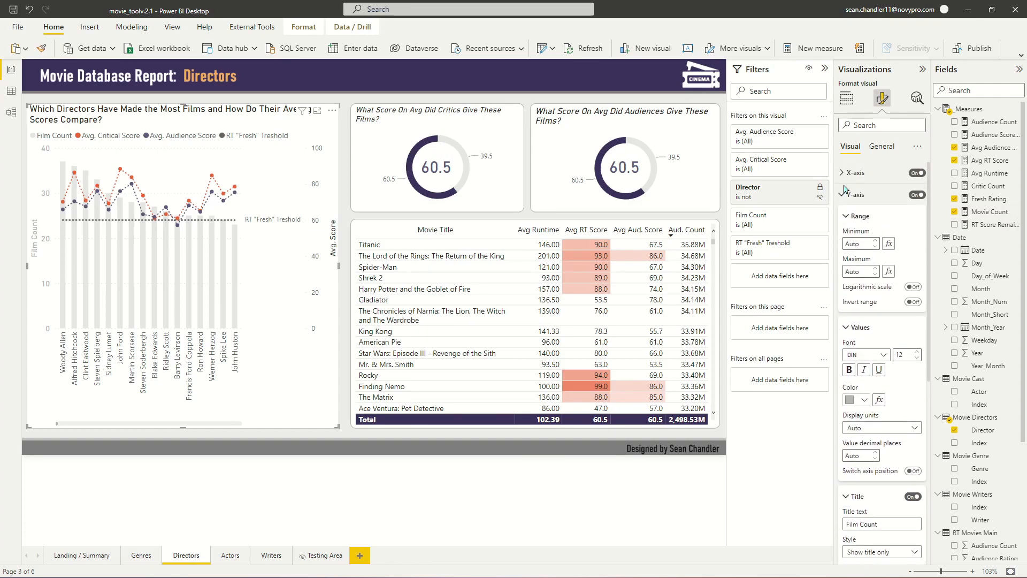
# Format the combo chart's secondary Y-axis values in DIN at size 11 with a dark purple color
pyautogui.click(854, 218)
pyautogui.click(854, 217)
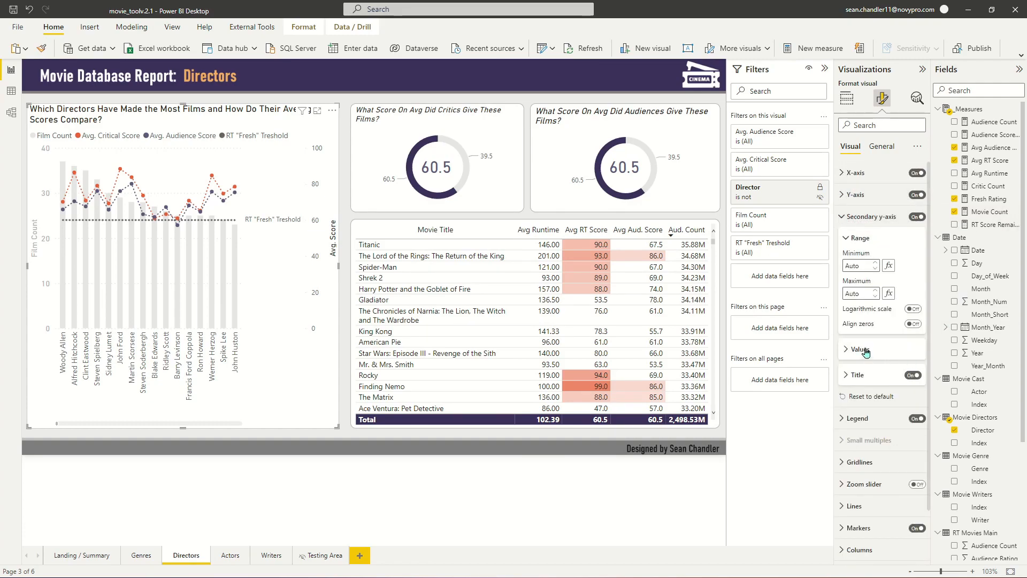
pyautogui.scroll(-4, 857, 299)
pyautogui.scroll(4, 857, 300)
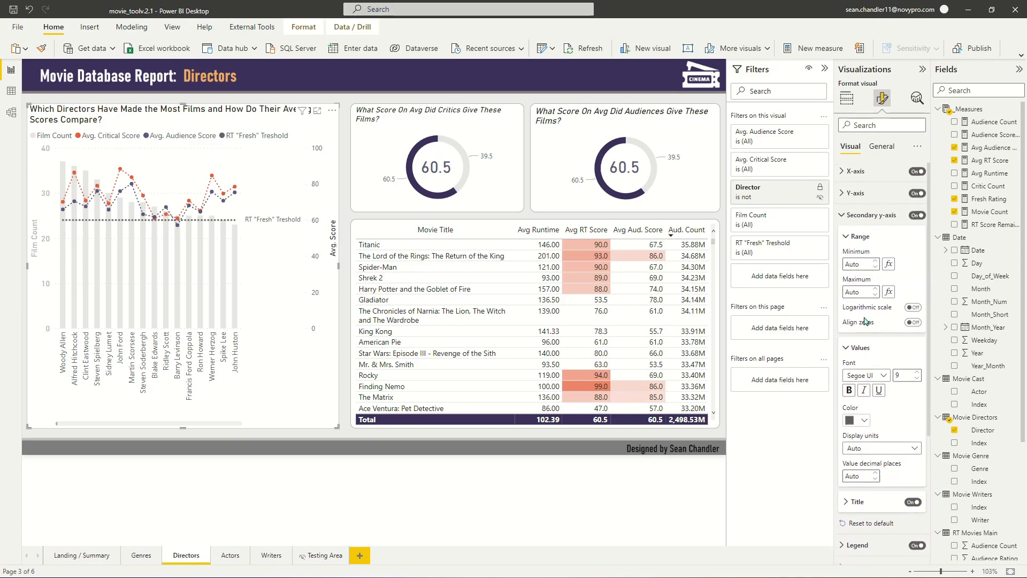
pyautogui.click(867, 377)
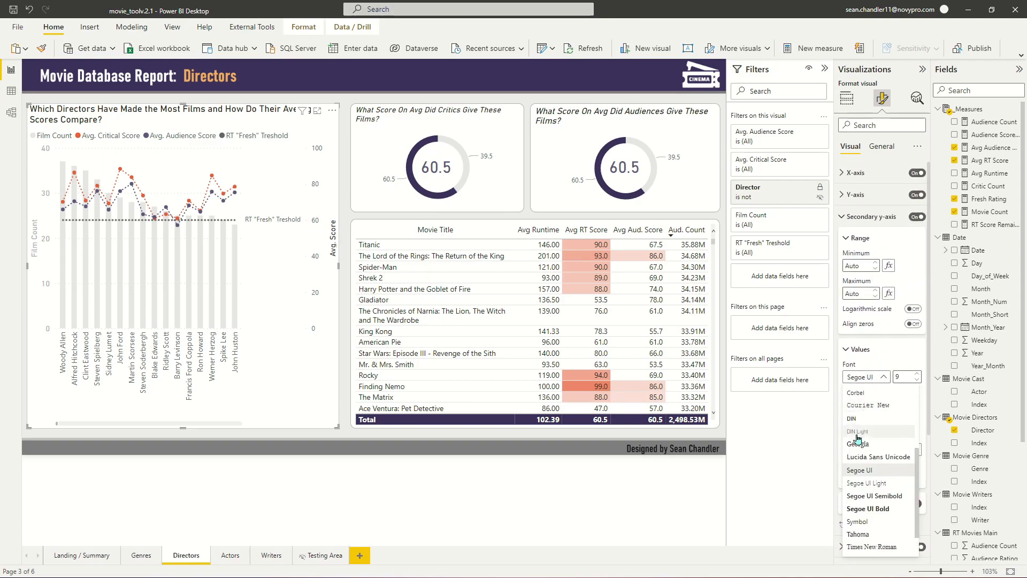
pyautogui.click(861, 417)
pyautogui.click(918, 374)
pyautogui.click(918, 374)
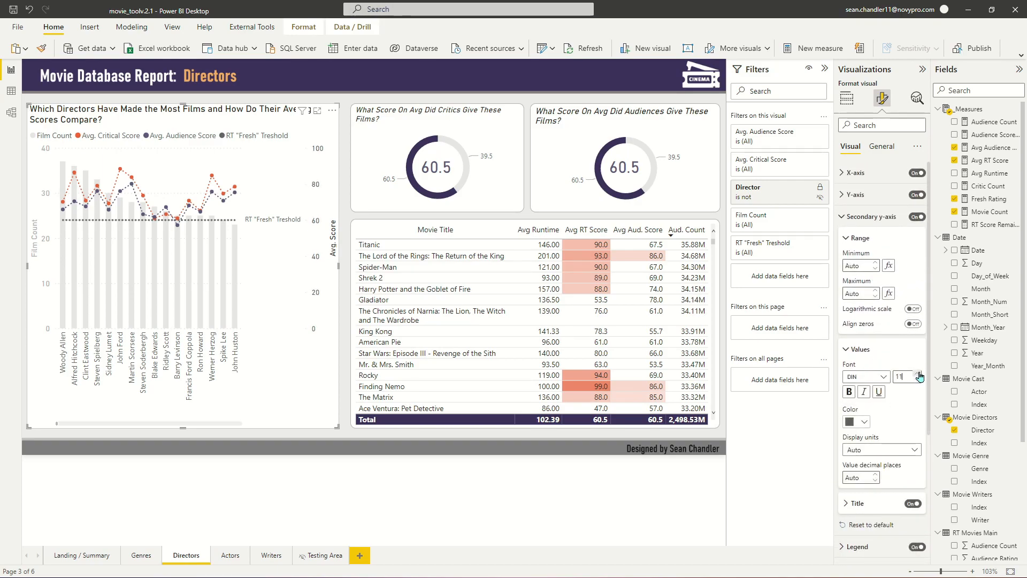
pyautogui.click(856, 422)
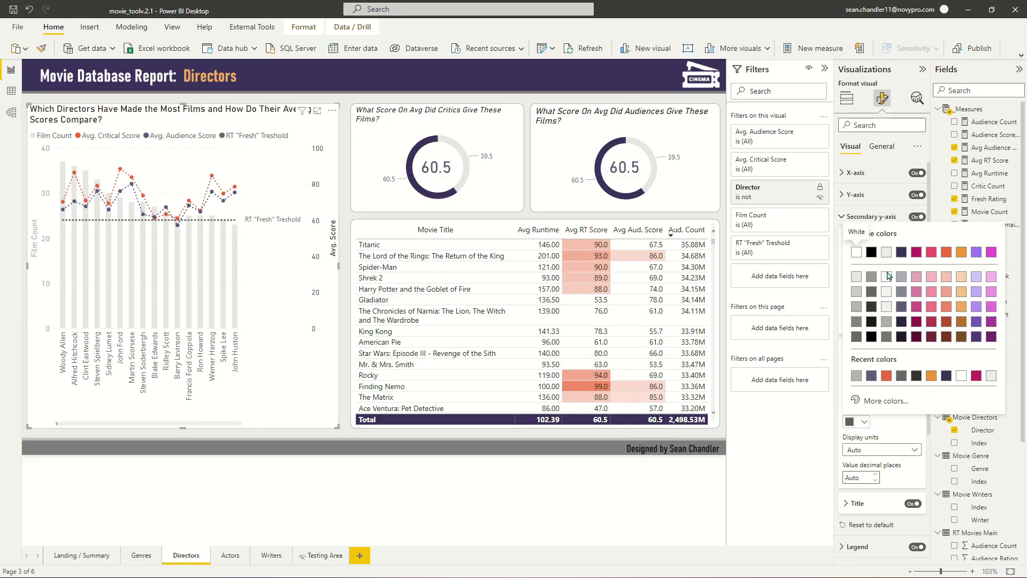
pyautogui.click(901, 311)
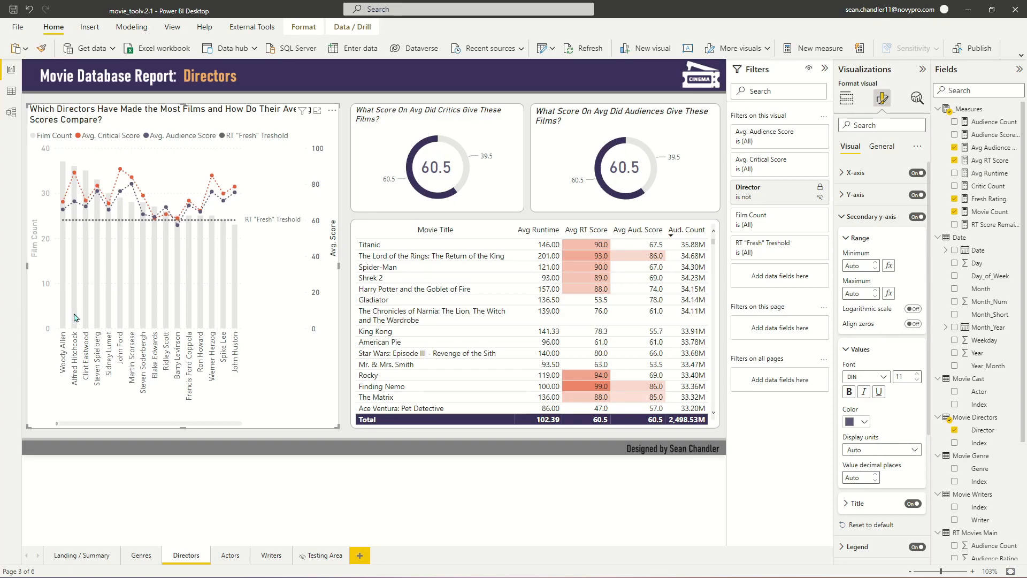
pyautogui.moveTo(75, 315)
pyautogui.moveTo(67, 191)
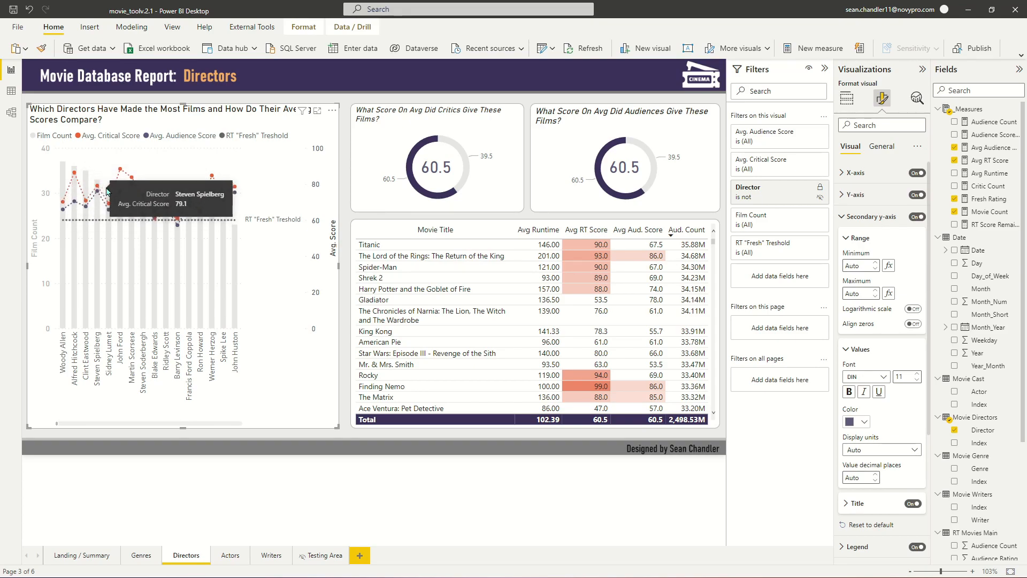
pyautogui.click(879, 222)
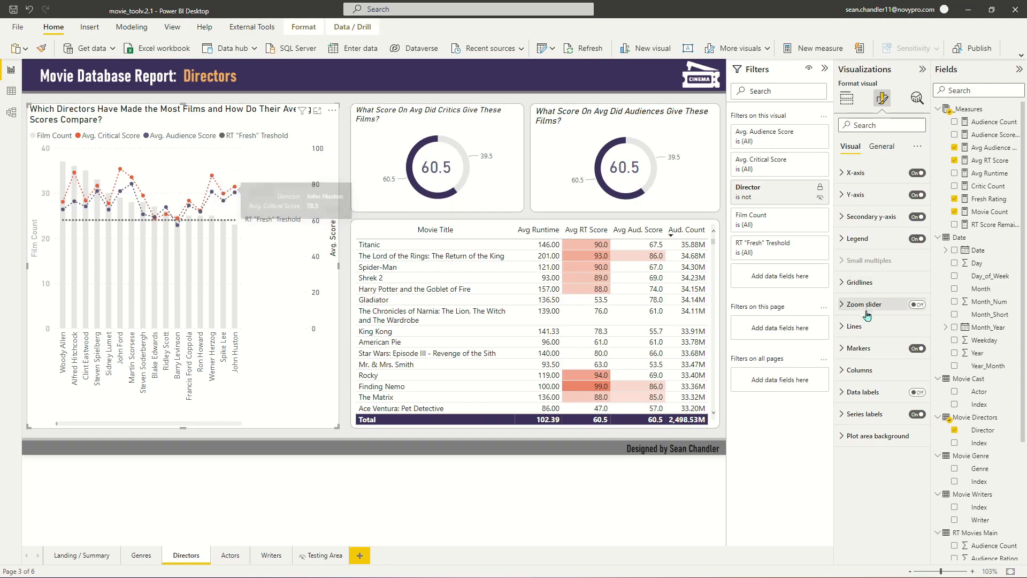
# Set the line stroke width to 0 px for the Avg. Critical Score and Avg. Audience Score series
pyautogui.click(858, 334)
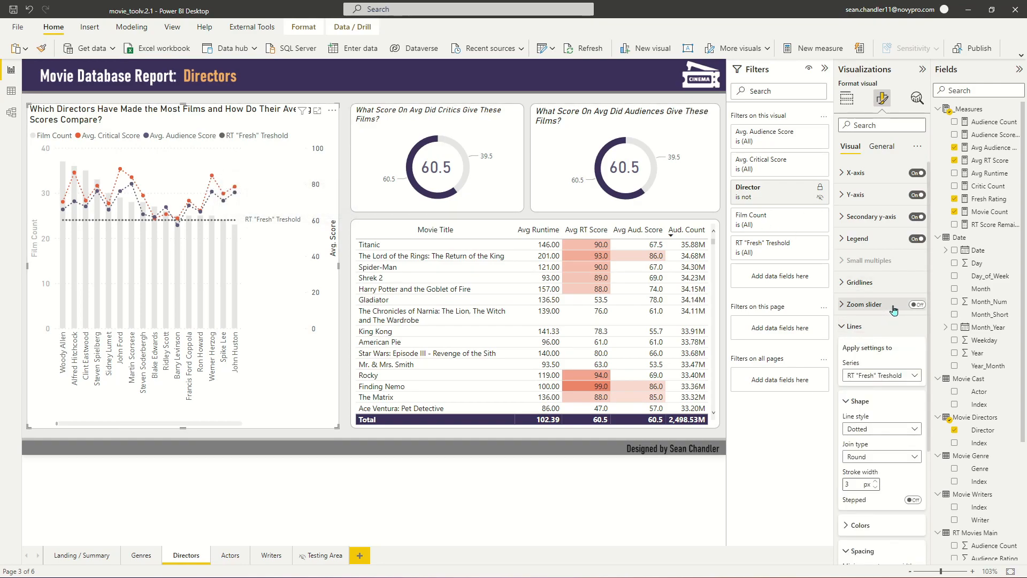
pyautogui.scroll(-3, 904, 316)
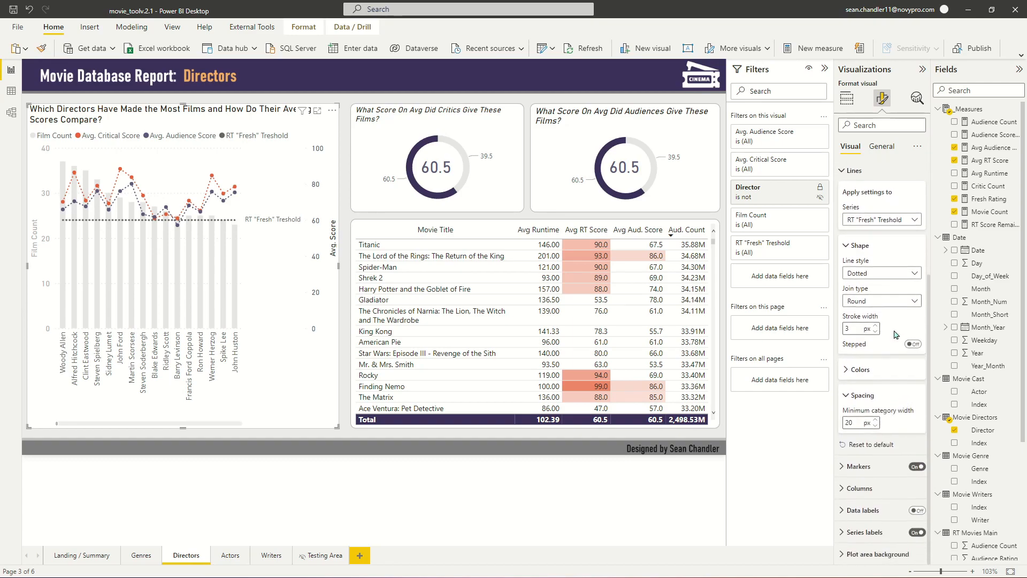
pyautogui.click(880, 220)
pyautogui.click(877, 246)
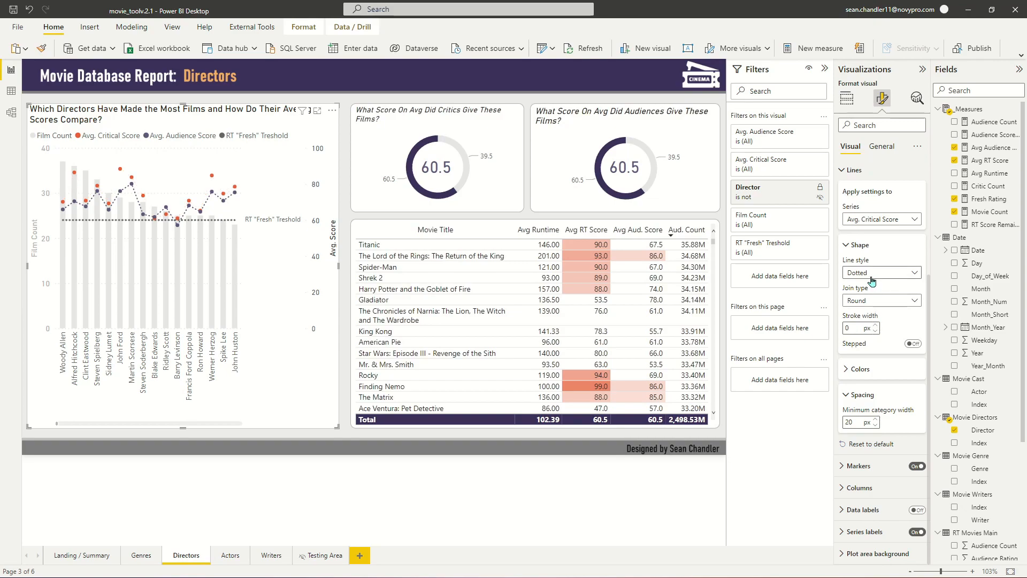
pyautogui.click(881, 217)
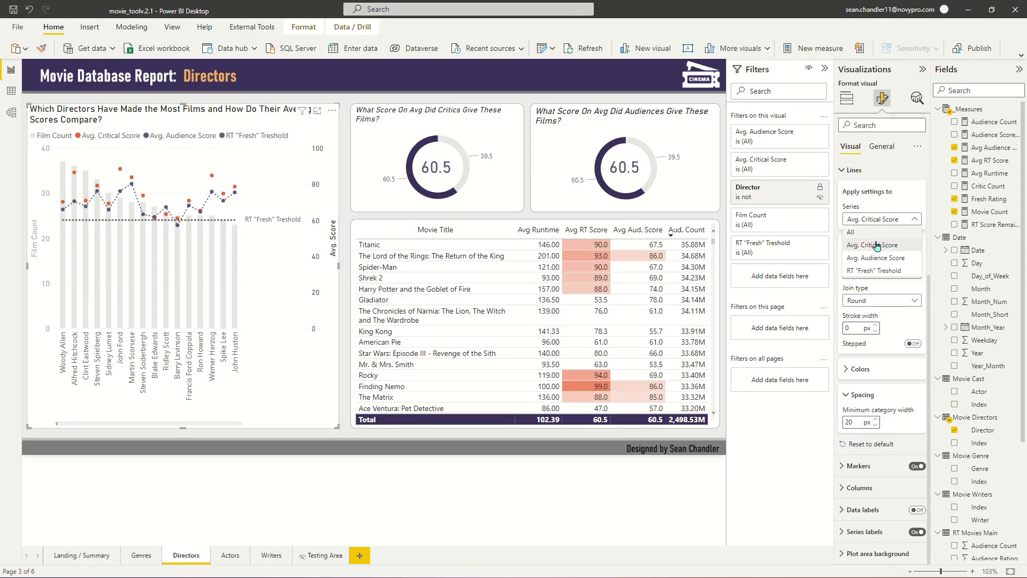
pyautogui.click(875, 259)
pyautogui.click(875, 330)
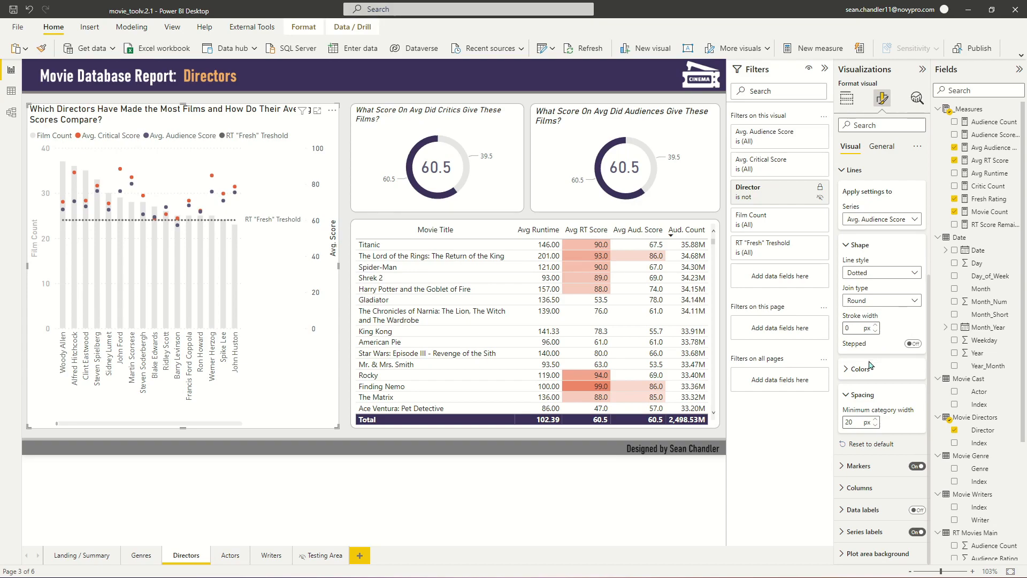
pyautogui.click(855, 169)
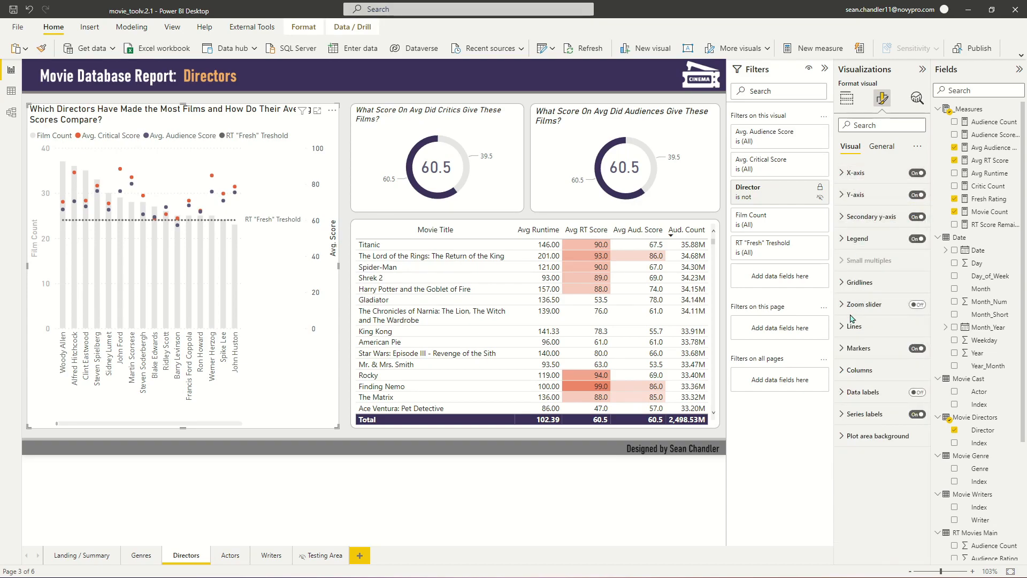
# Enlarge the markers of the Avg. Audience Score and Avg. Critical Score series to 6 px
pyautogui.click(856, 348)
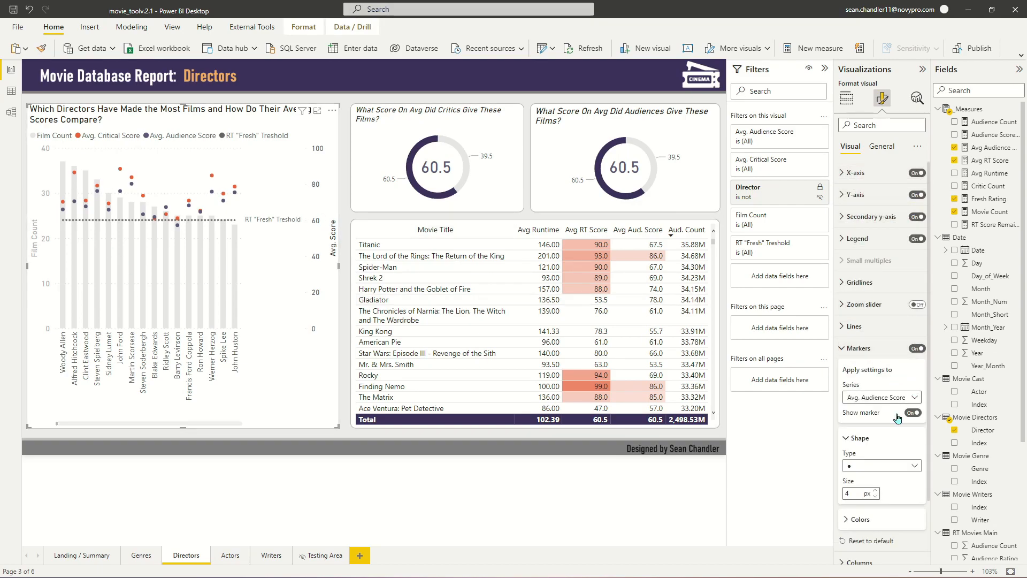
pyautogui.click(873, 490)
pyautogui.click(872, 397)
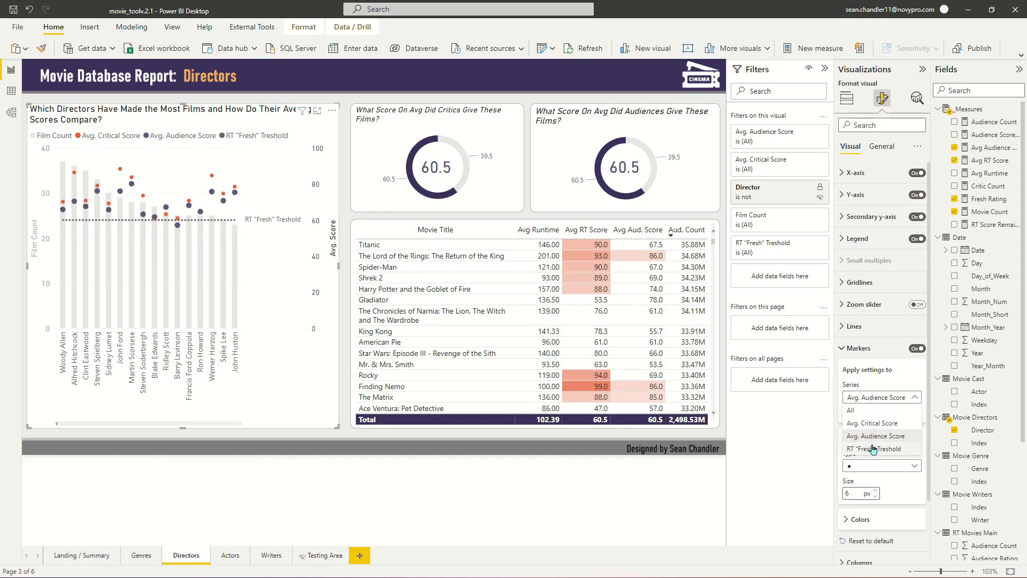
pyautogui.click(871, 425)
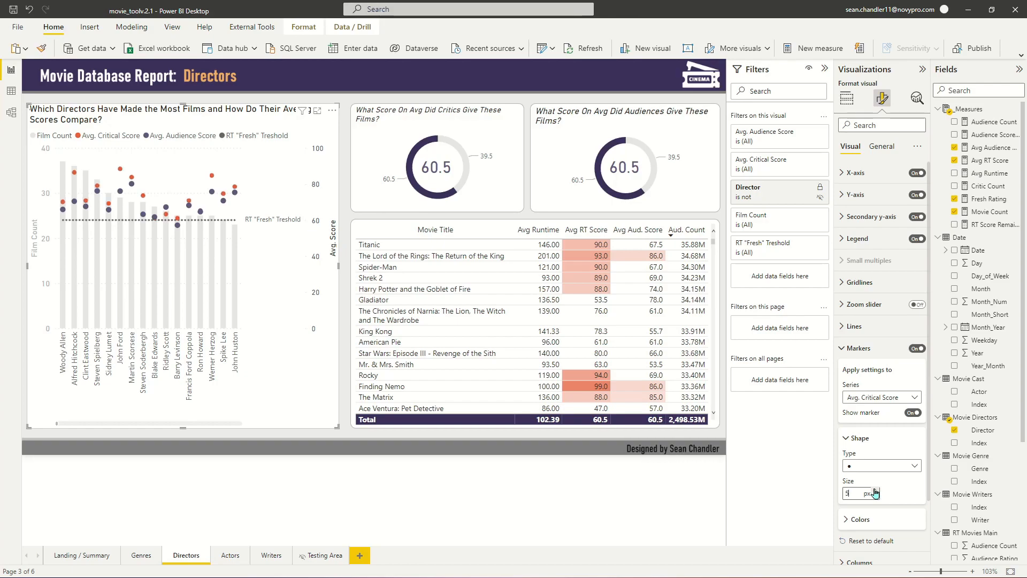
pyautogui.click(876, 491)
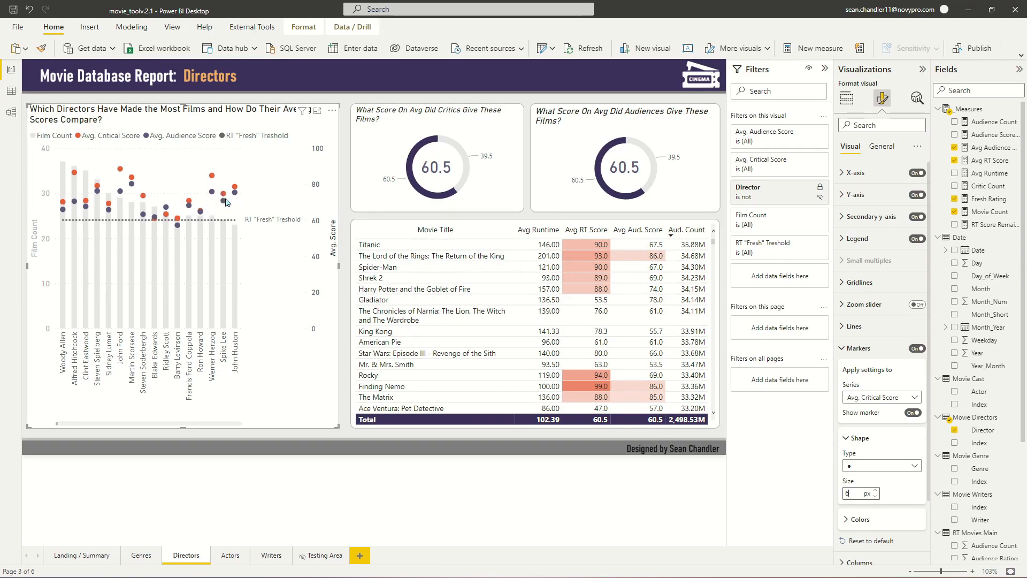
# Check how the donuts and movie table respond to filtering by Spike Lee, Ridley Scott and Martin Scorsese, clearing each selection
pyautogui.click(225, 318)
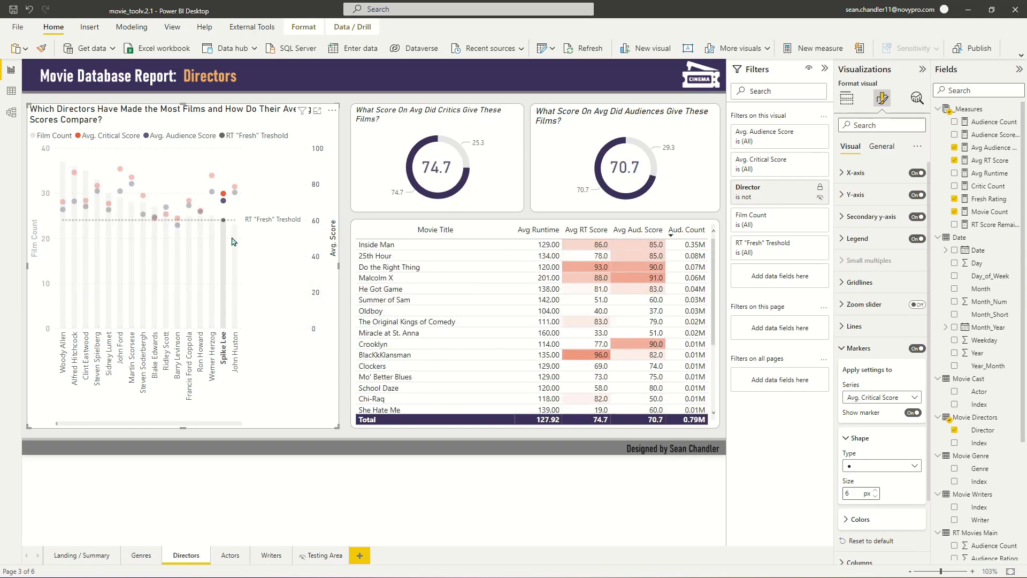
pyautogui.moveTo(226, 248)
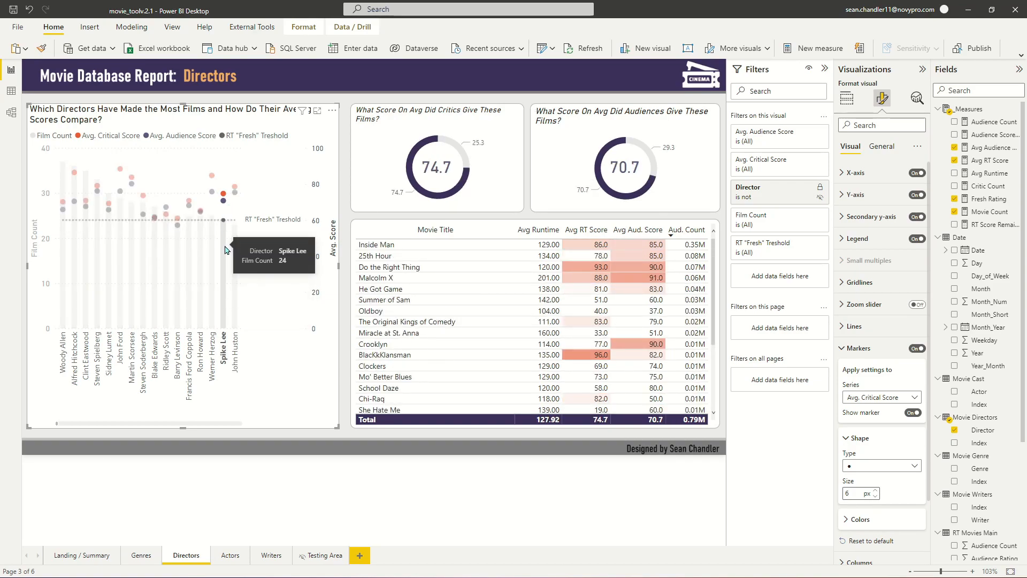
pyautogui.moveTo(228, 203)
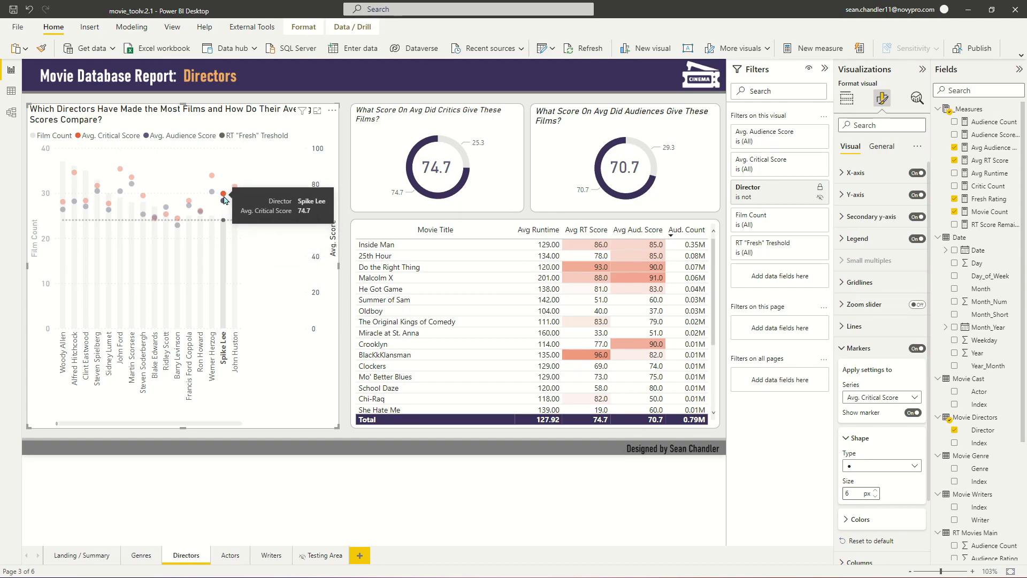
pyautogui.click(225, 238)
pyautogui.click(167, 309)
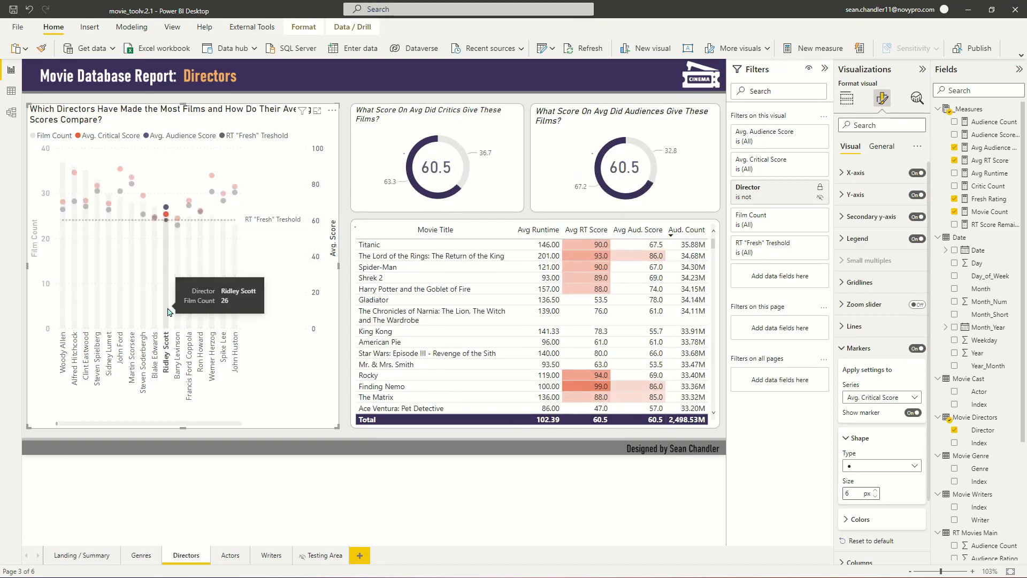
pyautogui.click(168, 310)
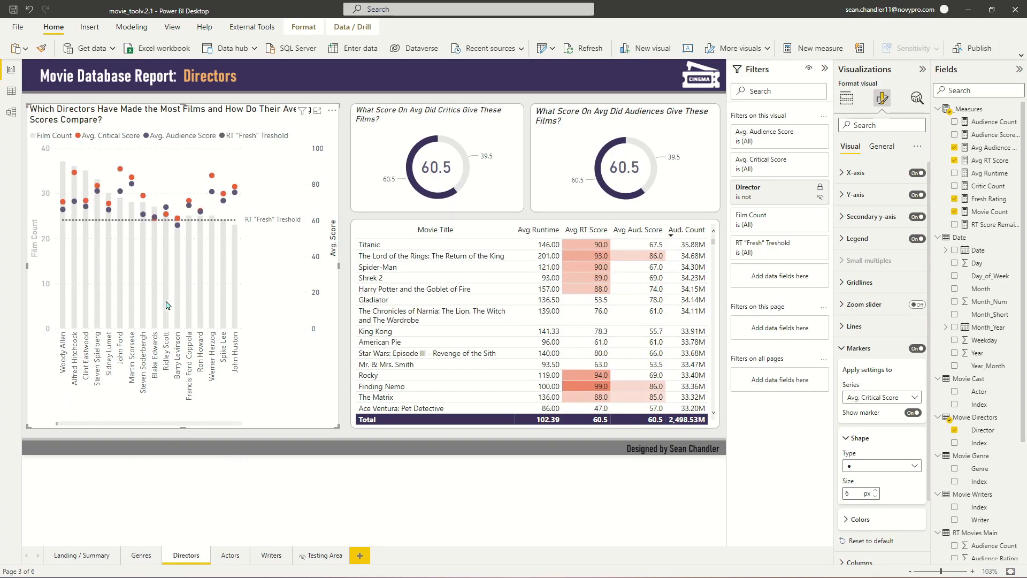
pyautogui.click(131, 303)
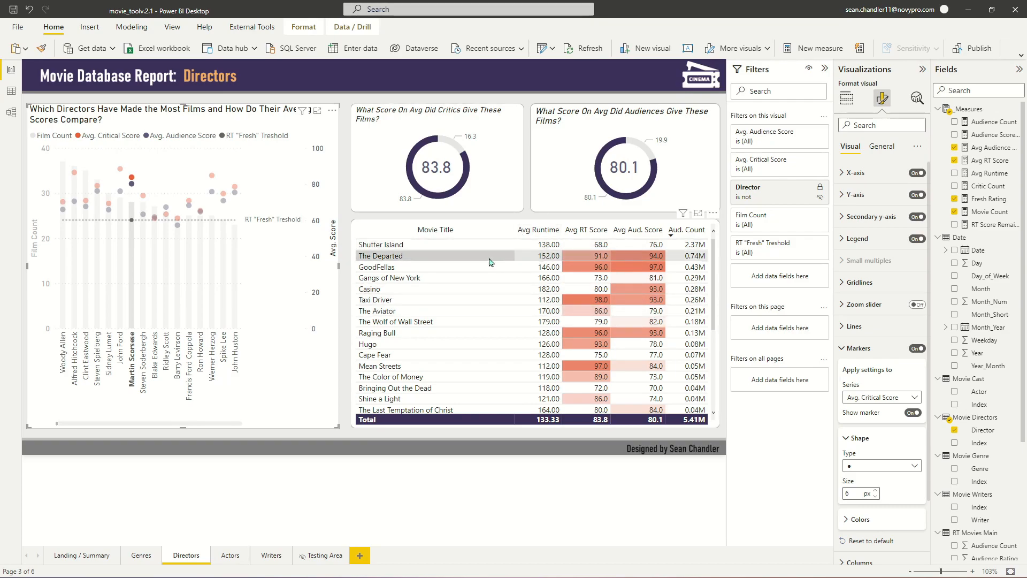
pyautogui.click(133, 247)
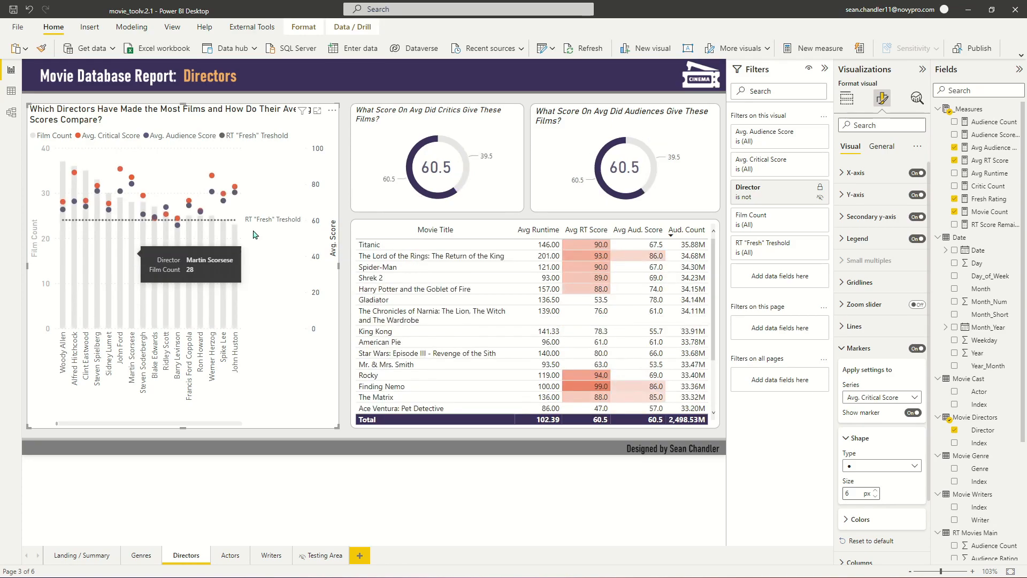
pyautogui.click(346, 140)
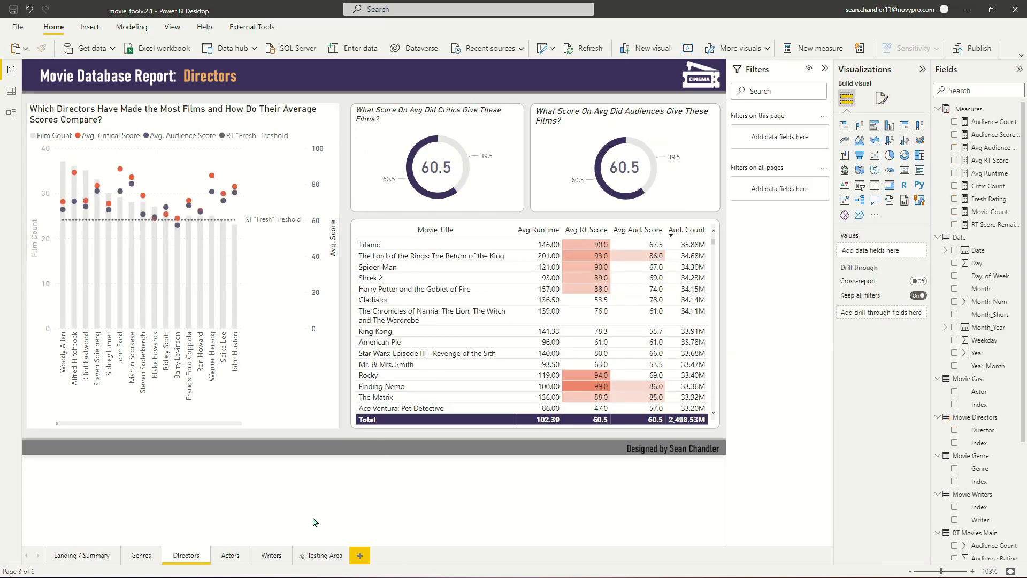
# Review the current visuals and layout on the Actors and Writers pages
pyautogui.click(231, 556)
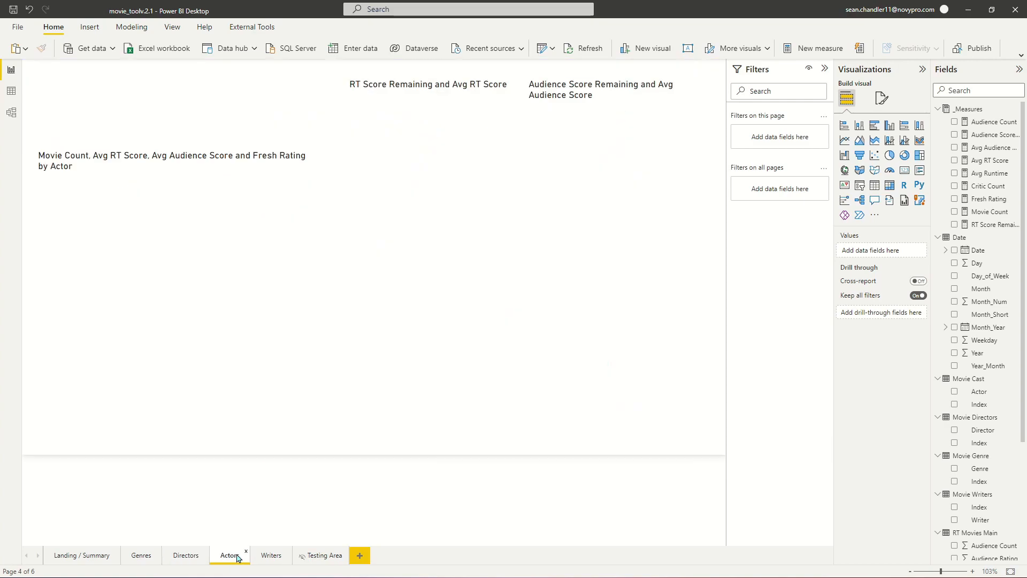
pyautogui.click(267, 558)
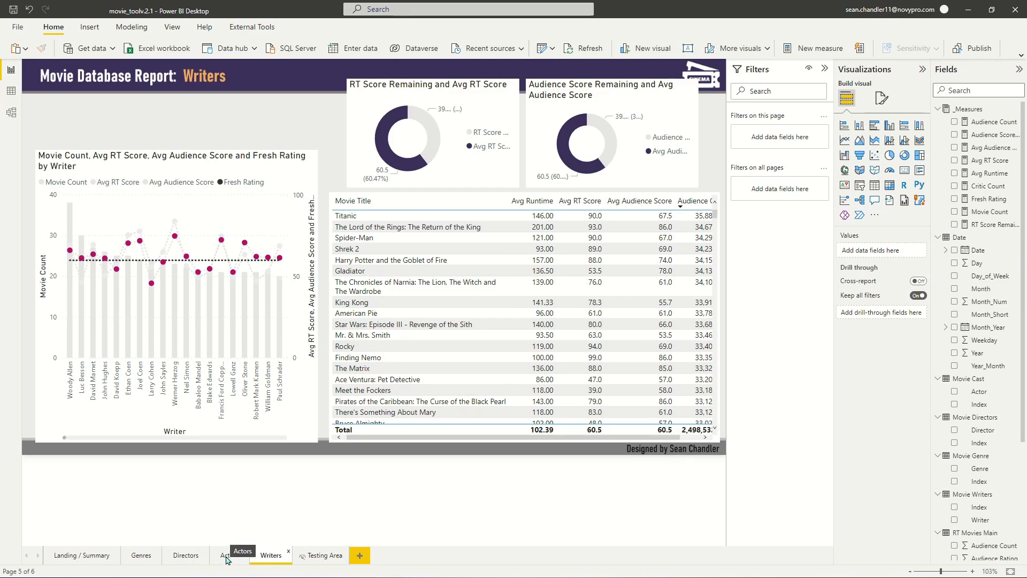
pyautogui.click(229, 556)
# Add a gray visual border with 10 px rounded corners to the combo chart on the Directors page
pyautogui.click(186, 556)
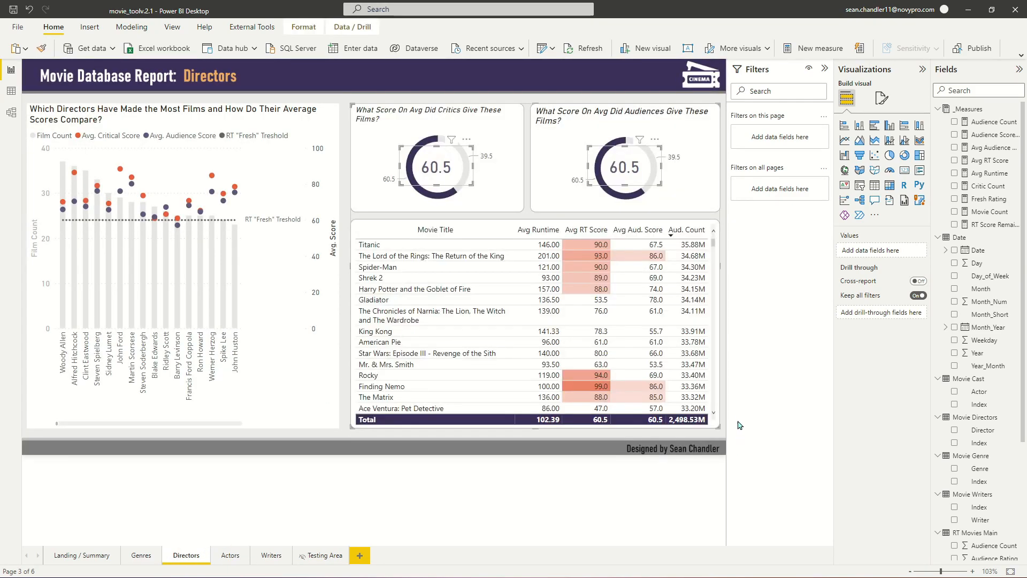
pyautogui.click(213, 103)
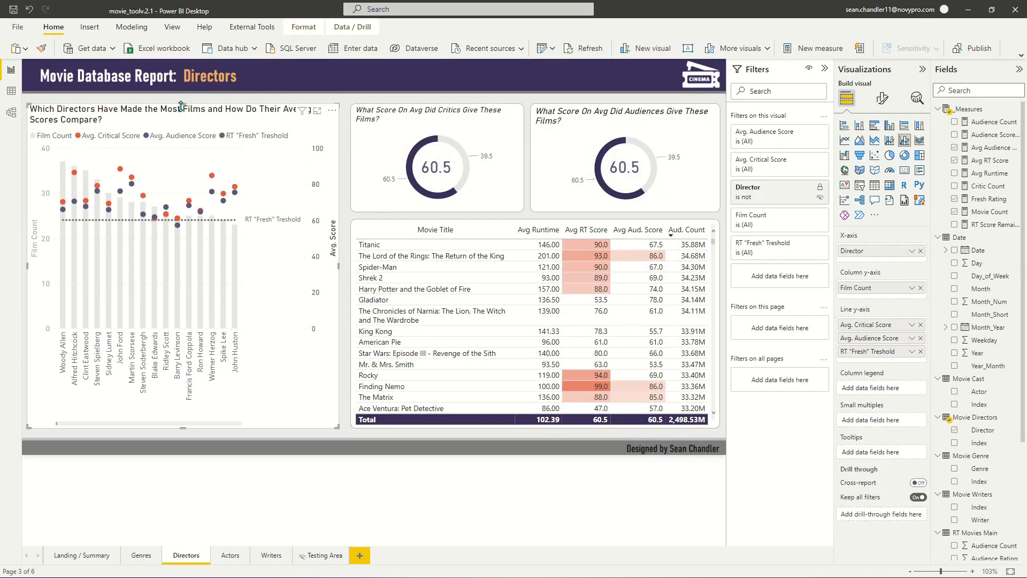
pyautogui.click(882, 98)
pyautogui.click(882, 146)
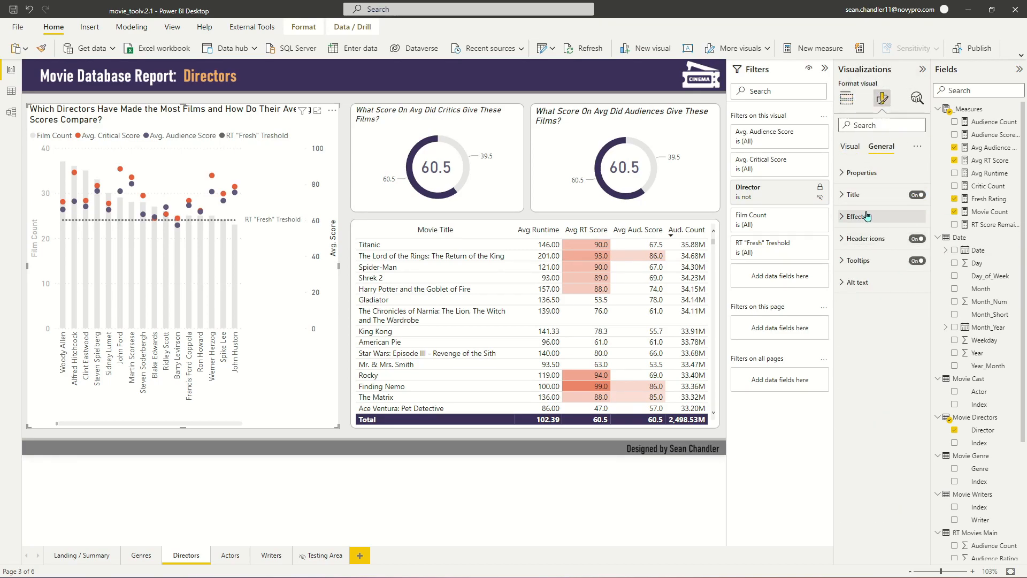
pyautogui.click(857, 216)
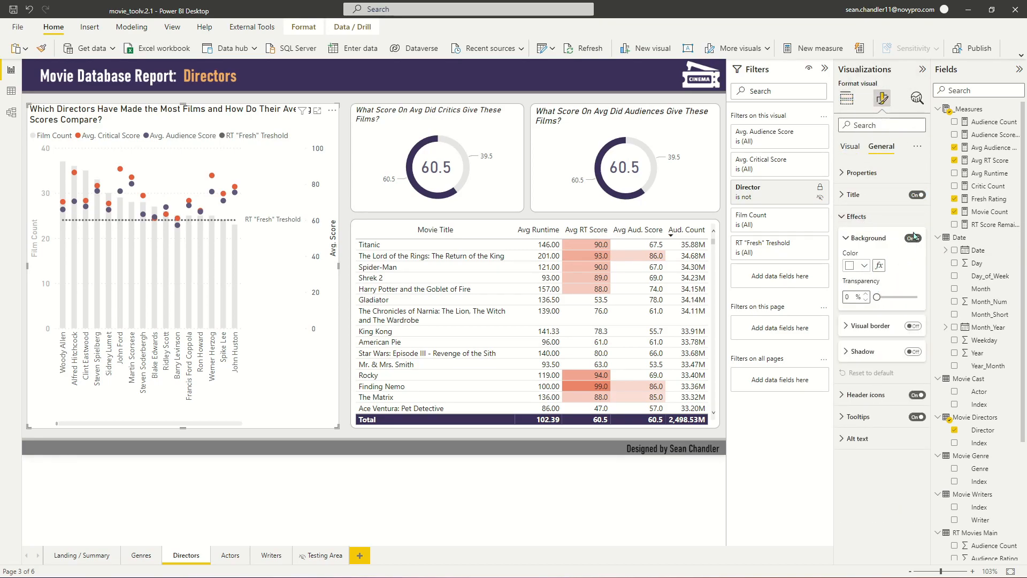
pyautogui.click(913, 327)
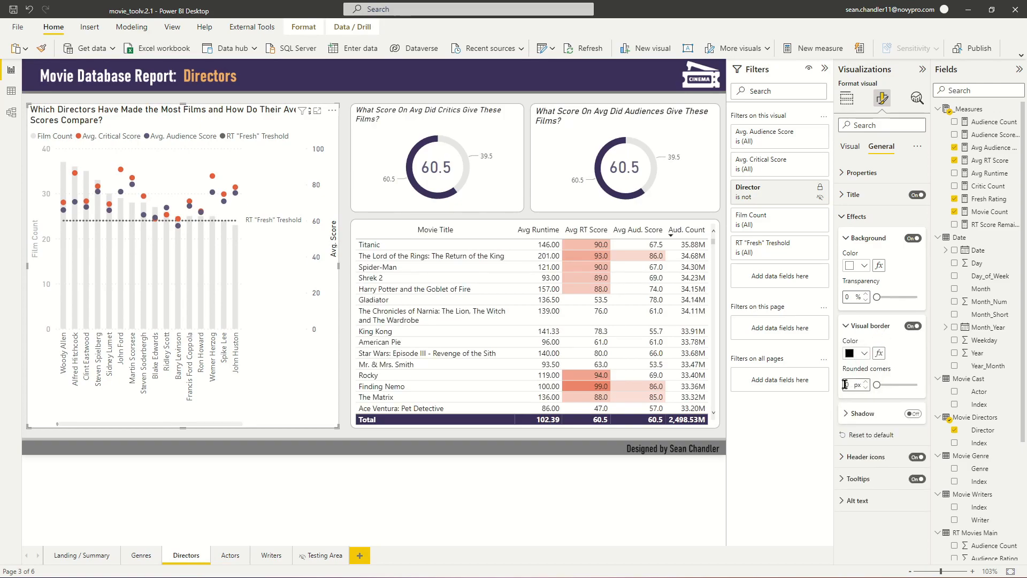
pyautogui.click(855, 354)
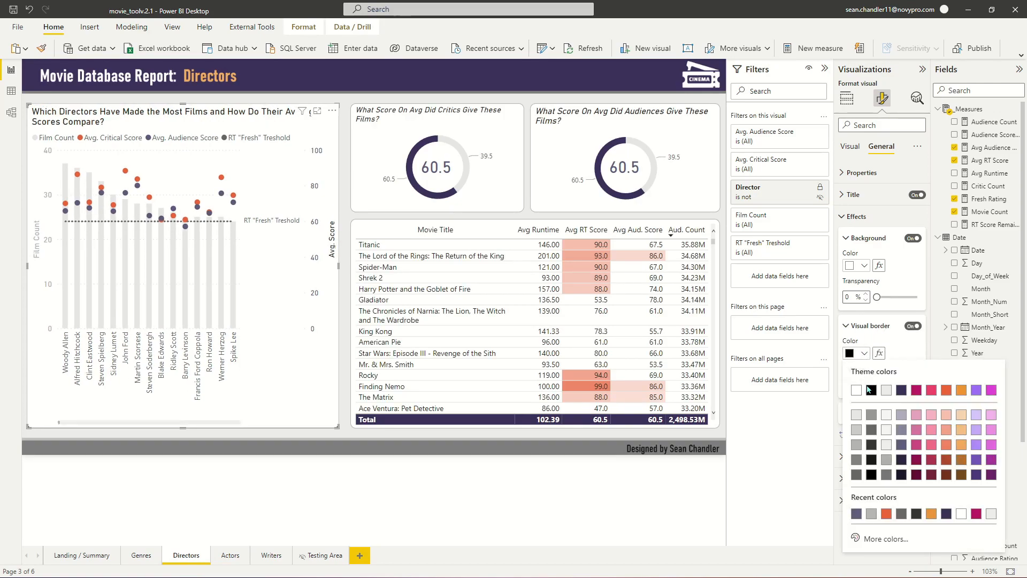
pyautogui.click(855, 448)
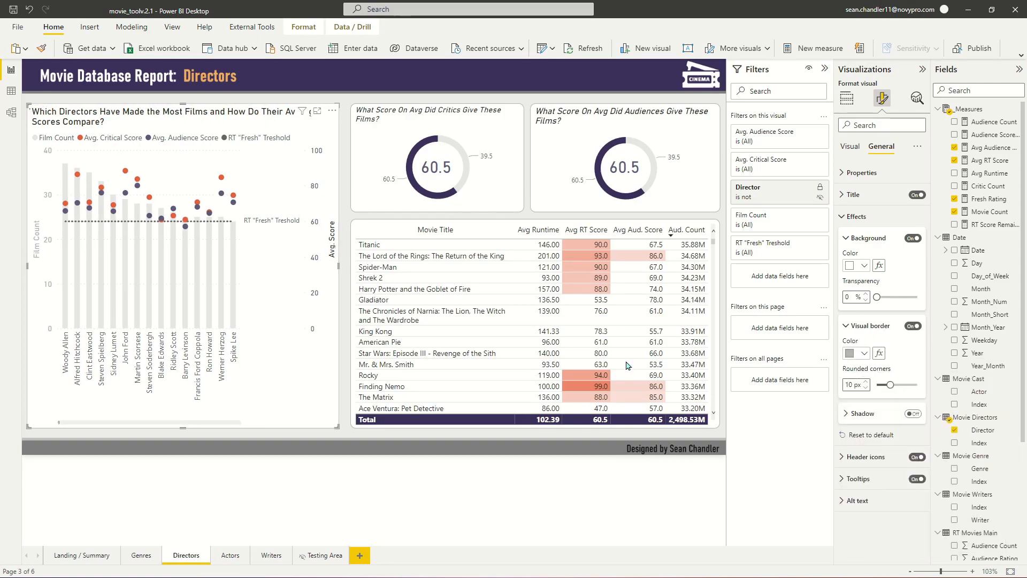
pyautogui.click(412, 50)
pyautogui.click(668, 336)
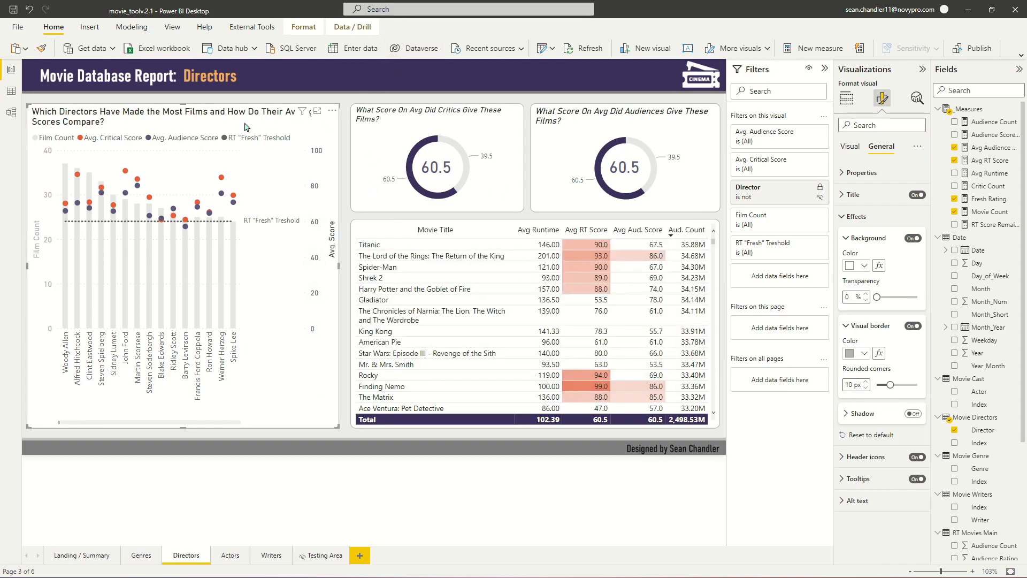
# Widen the Directors combo chart slightly and nudge it into line with the neighbouring visuals
pyautogui.moveTo(339, 265); pyautogui.dragTo(342, 266)
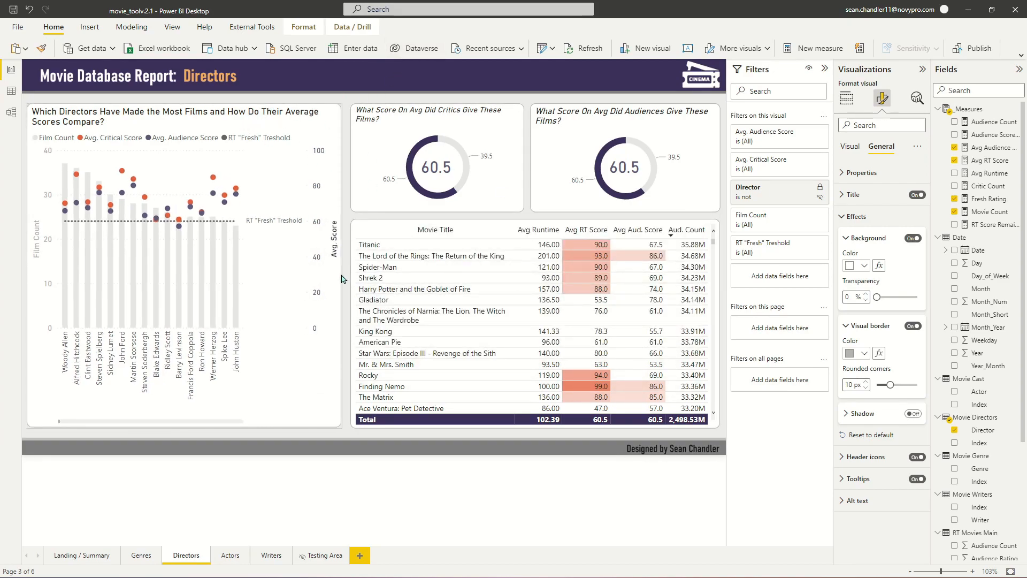
pyautogui.moveTo(209, 112); pyautogui.dragTo(211, 111)
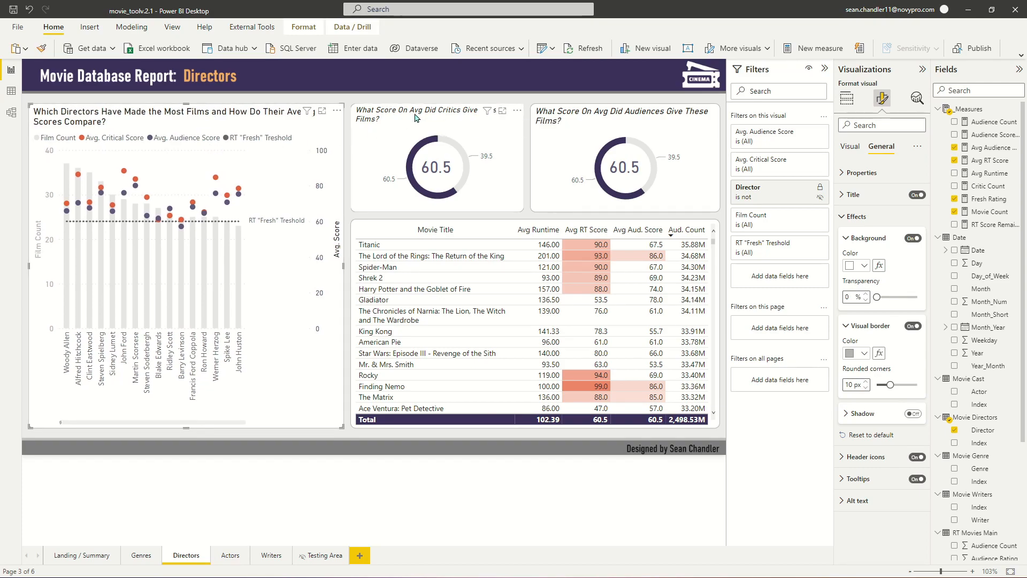
pyautogui.click(431, 224)
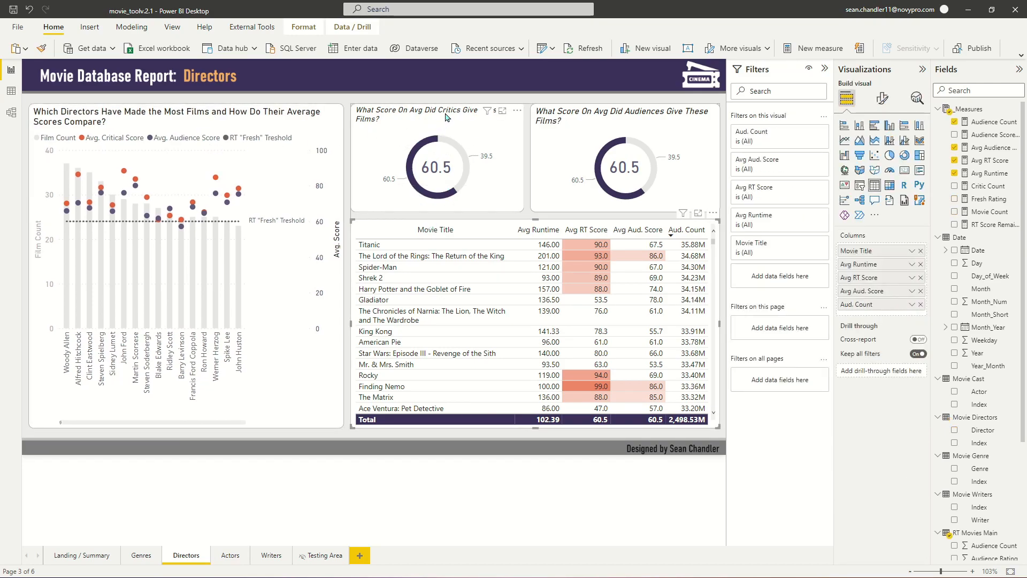
pyautogui.click(288, 111)
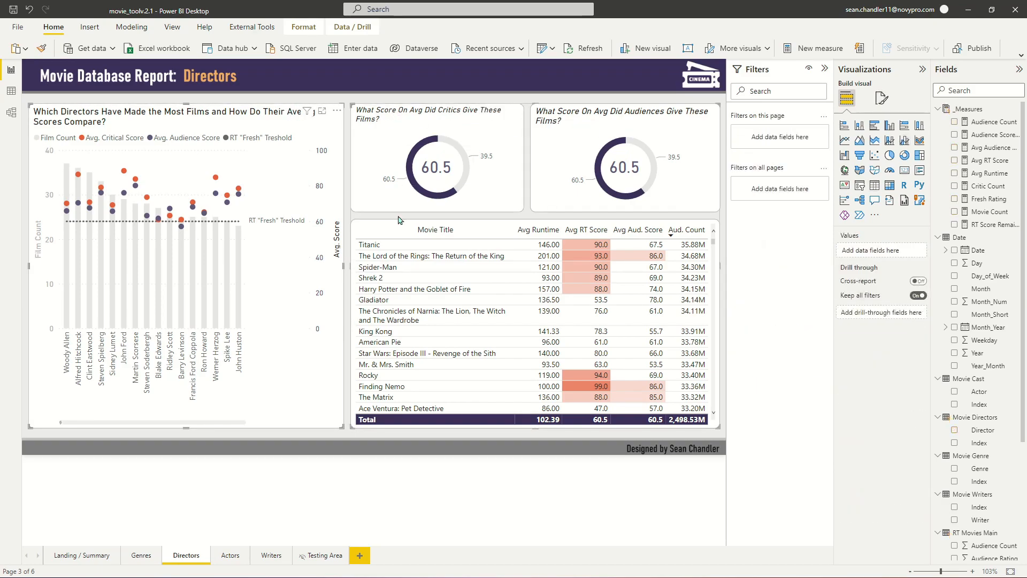
pyautogui.click(308, 97)
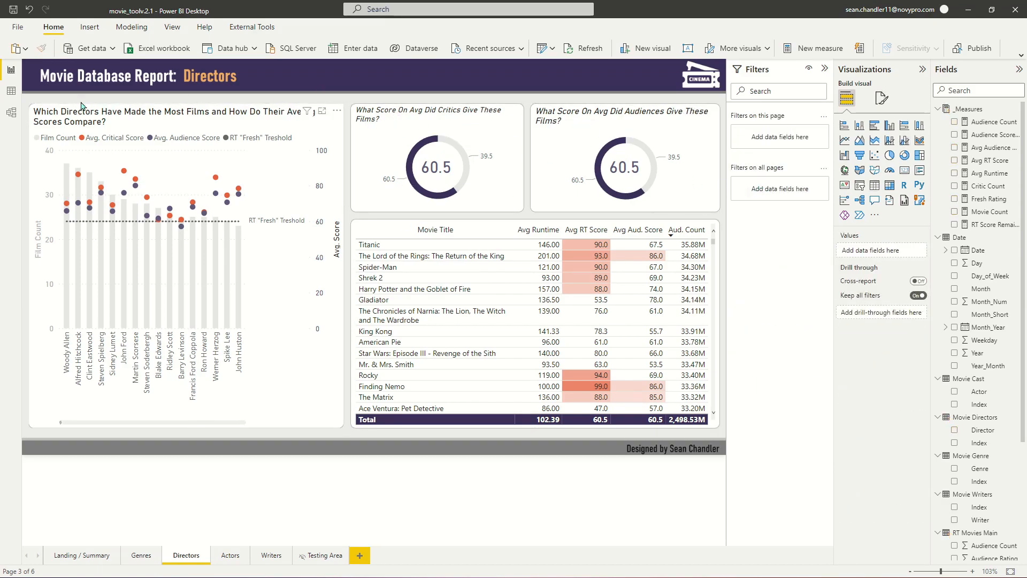
# Replace all visuals on the Actors page with copies of the Directors page's chart, donuts and movie table
pyautogui.moveTo(25, 74); pyautogui.dragTo(749, 474)
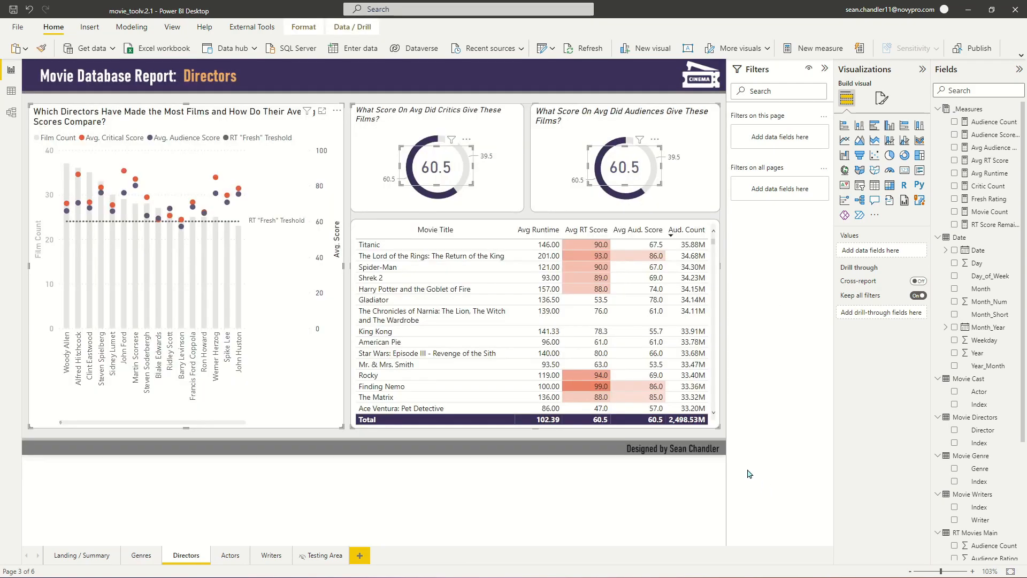
pyautogui.click(230, 556)
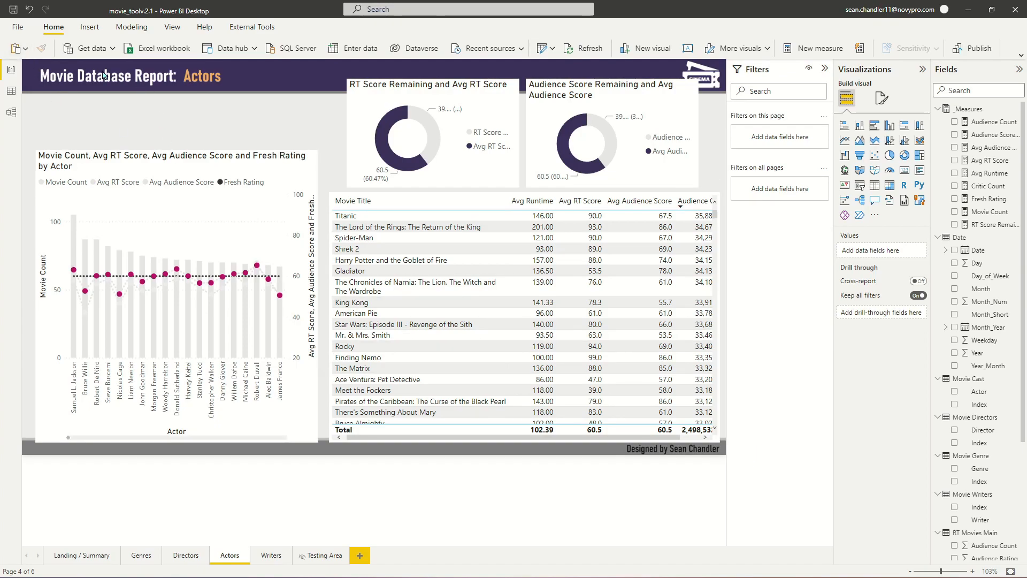
pyautogui.hotkey('ctrl', 'a')
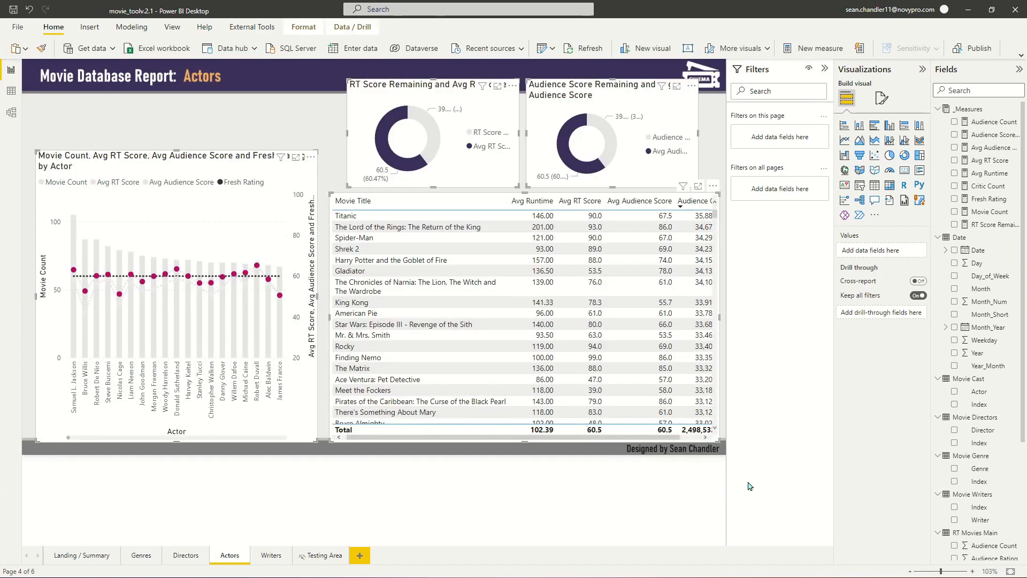
pyautogui.press('Delete')
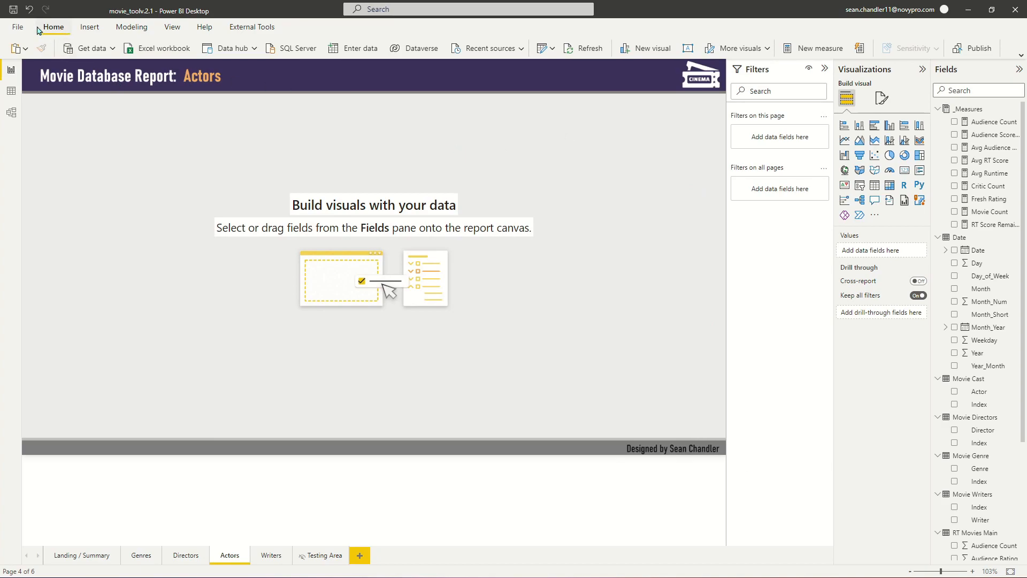
pyautogui.click(24, 49)
pyautogui.click(30, 105)
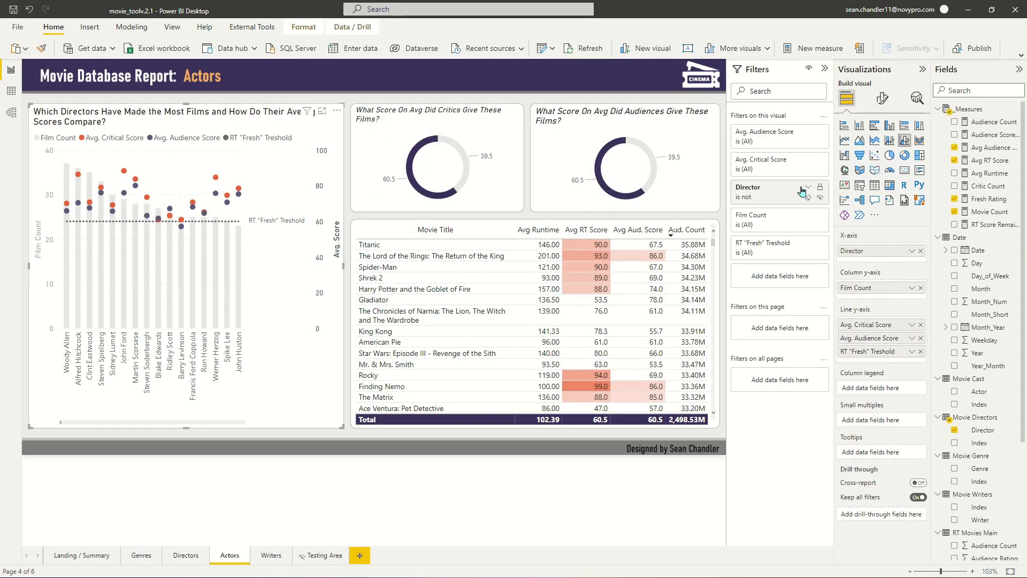
# Clear the combo chart's Director filter and replace Director with Actor from Movie Cast on its x-axis
pyautogui.click(808, 198)
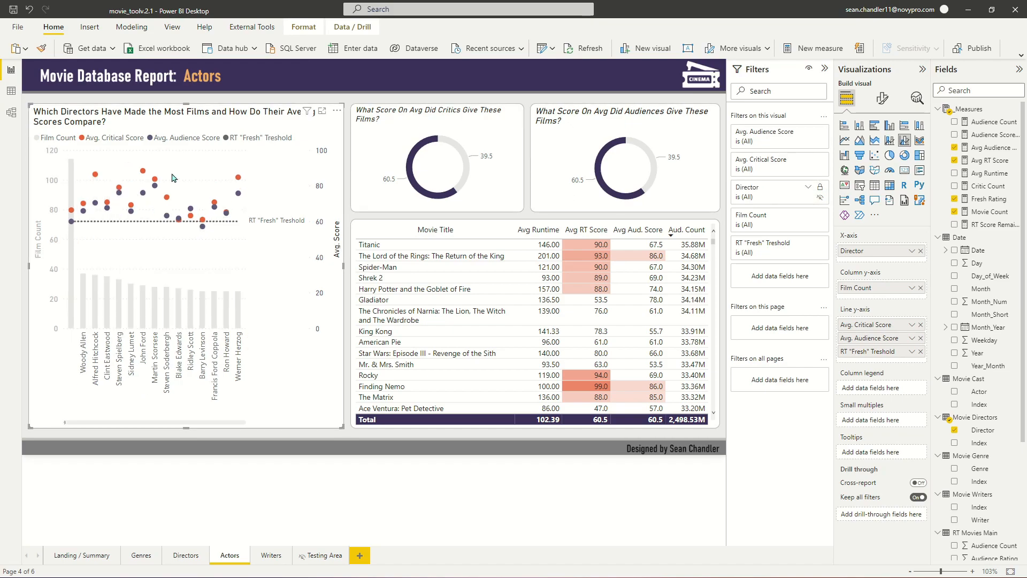
pyautogui.moveTo(883, 251); pyautogui.dragTo(713, 257)
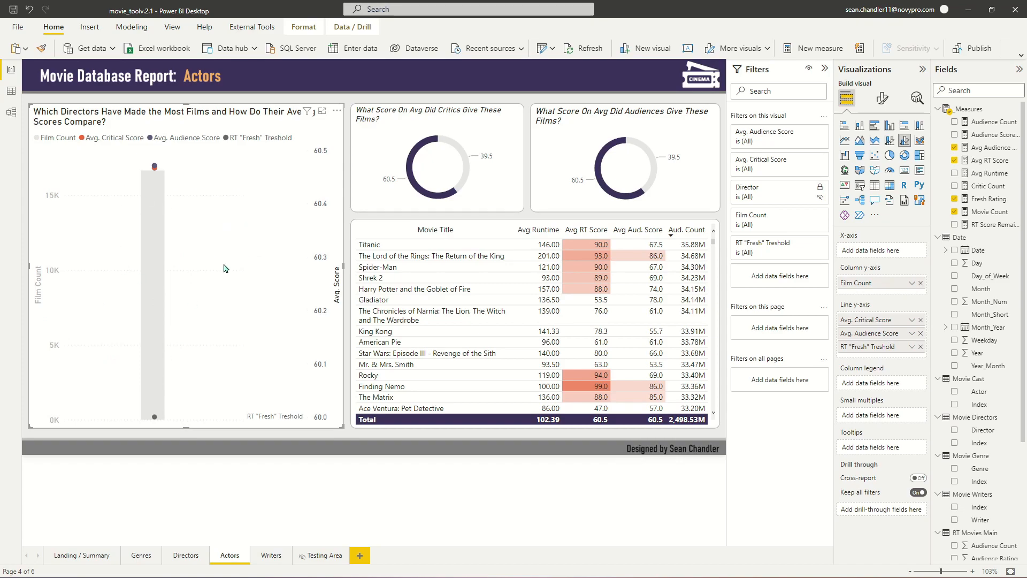
pyautogui.moveTo(979, 391); pyautogui.dragTo(864, 250)
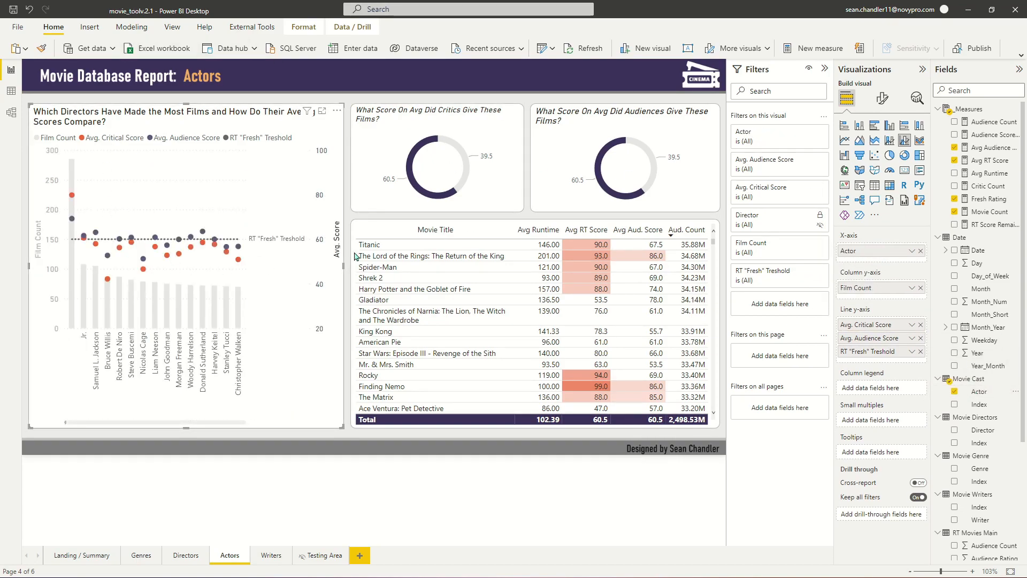
# Filter the Actors combo chart to exclude blank Actor values
pyautogui.click(808, 133)
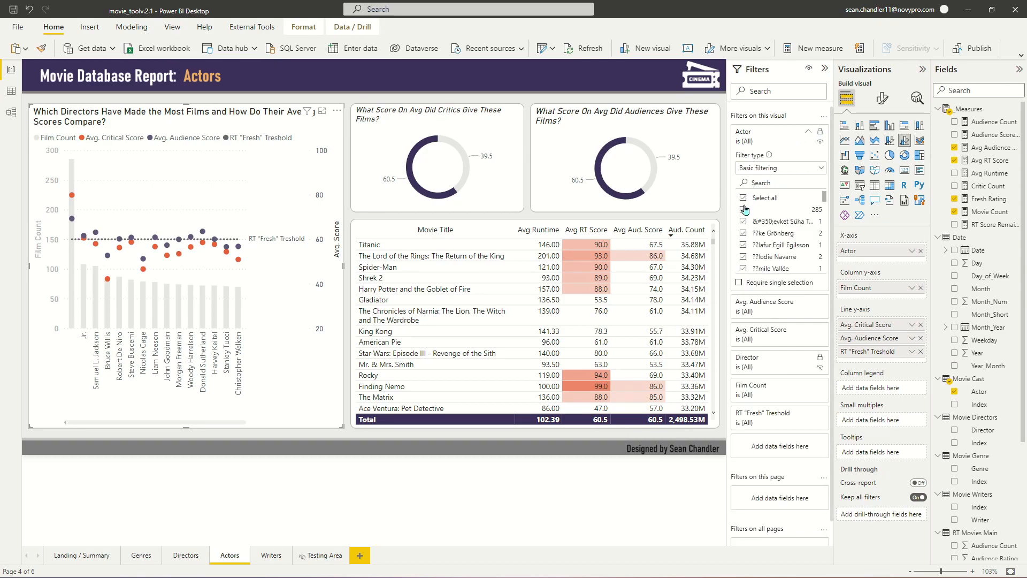
pyautogui.click(743, 210)
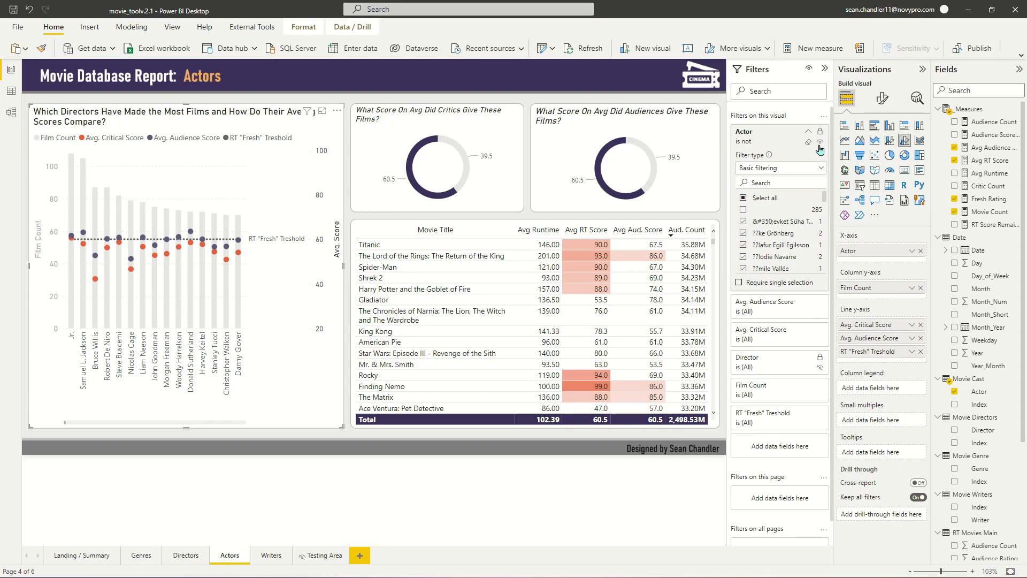
pyautogui.click(814, 136)
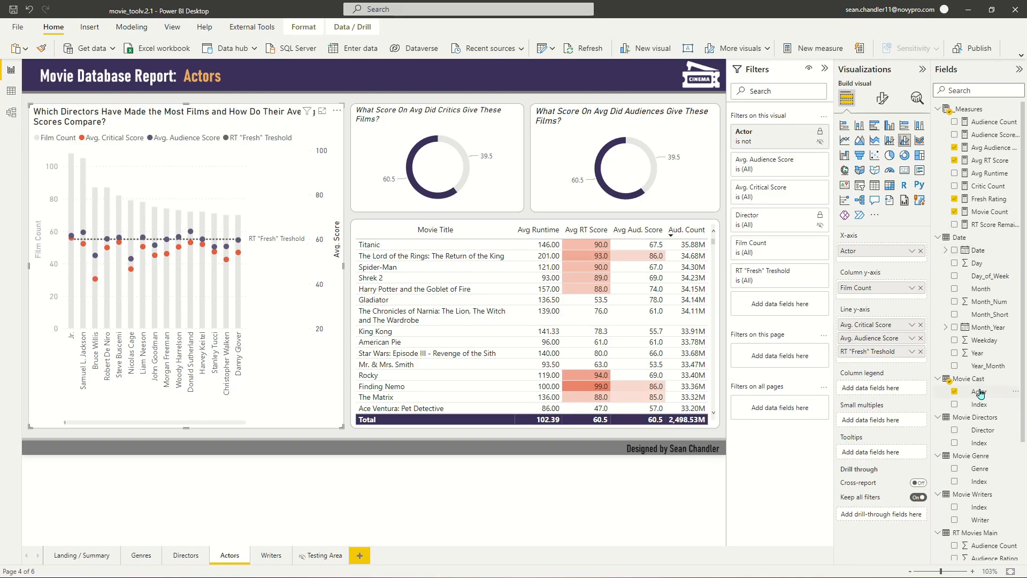
# Add a second Actor filter to the combo chart, using advanced filtering with the condition is not "Jr."
pyautogui.moveTo(979, 393); pyautogui.dragTo(780, 304)
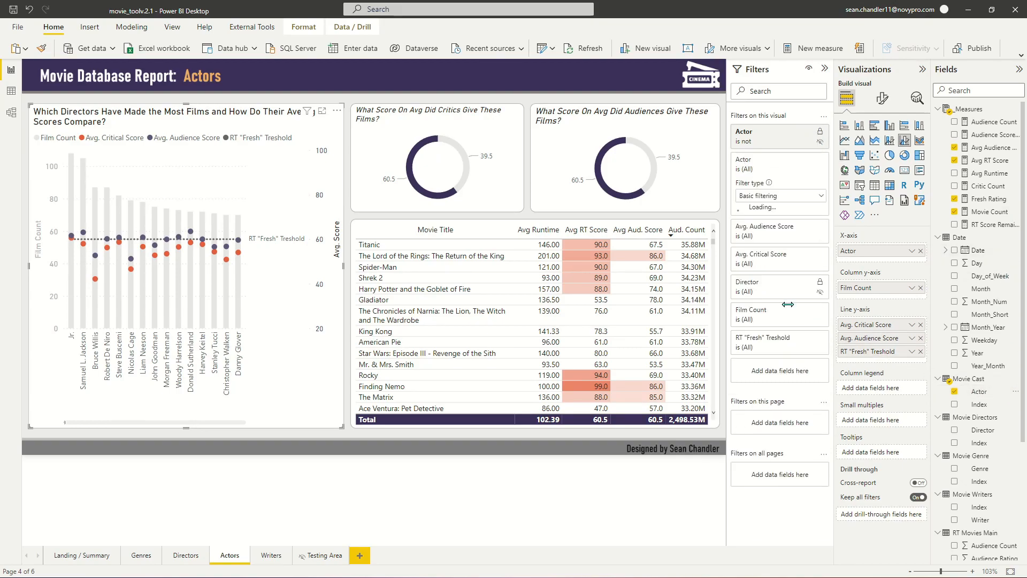
pyautogui.click(772, 197)
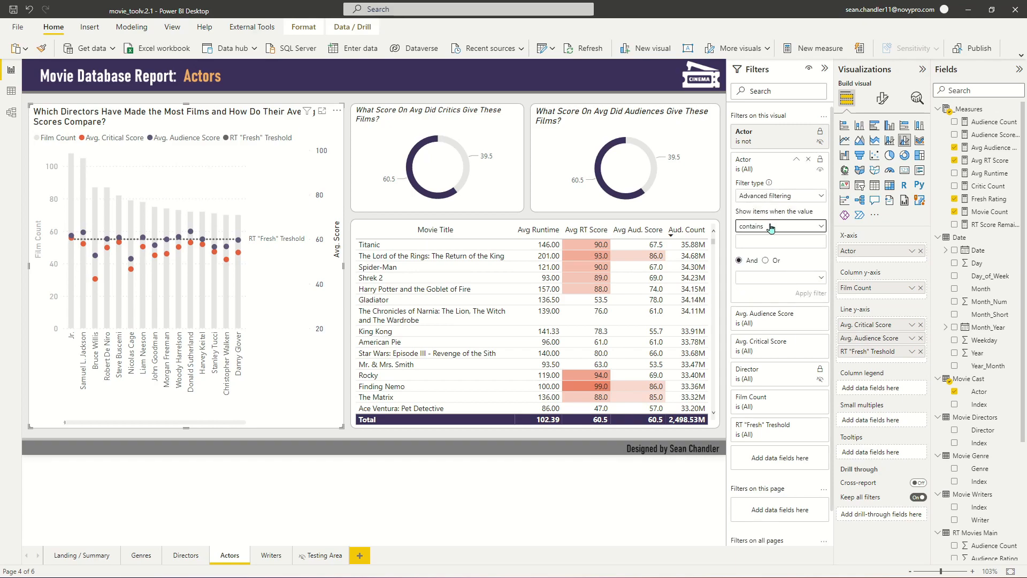
pyautogui.click(772, 226)
pyautogui.click(760, 305)
pyautogui.click(812, 296)
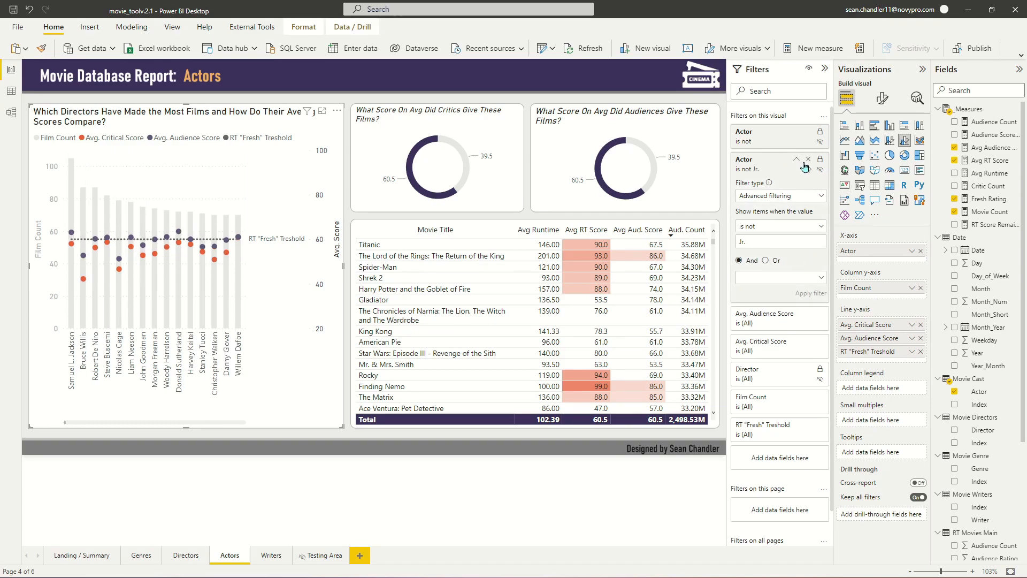
pyautogui.click(797, 161)
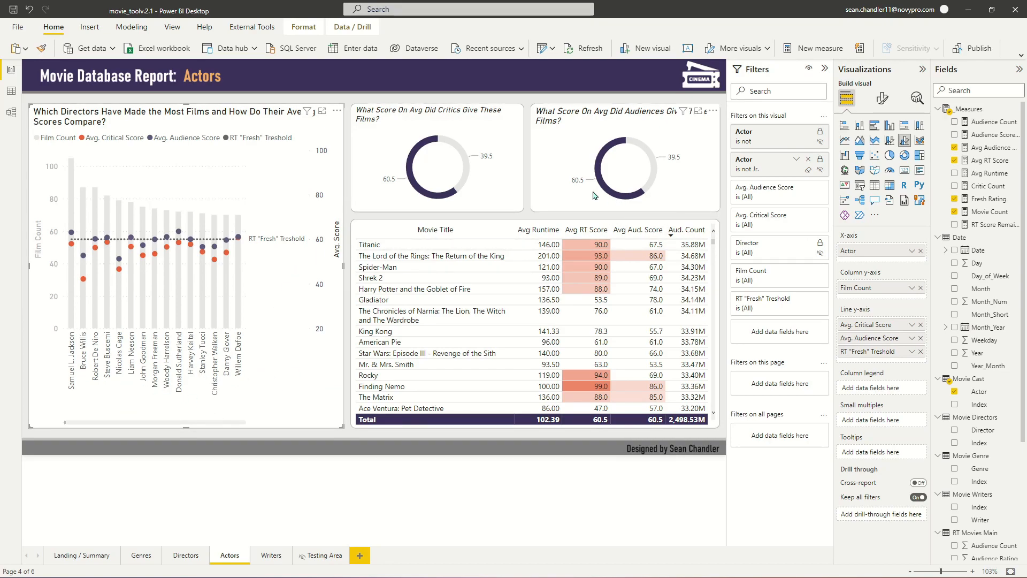
# Copy the two average score cards from the Directors page to the Actors page and center them inside the donuts
pyautogui.click(248, 521)
pyautogui.click(176, 557)
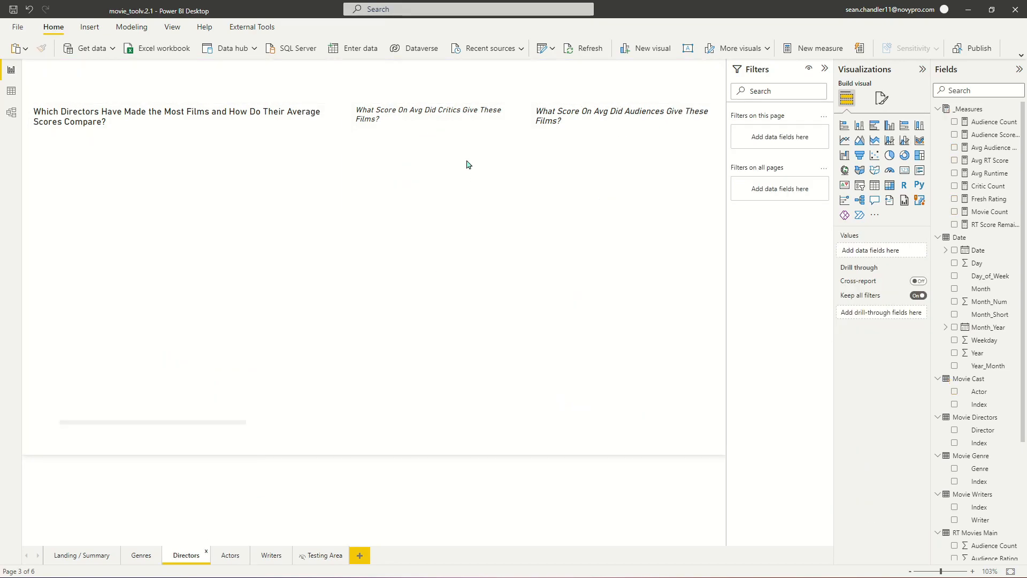
pyautogui.click(450, 166)
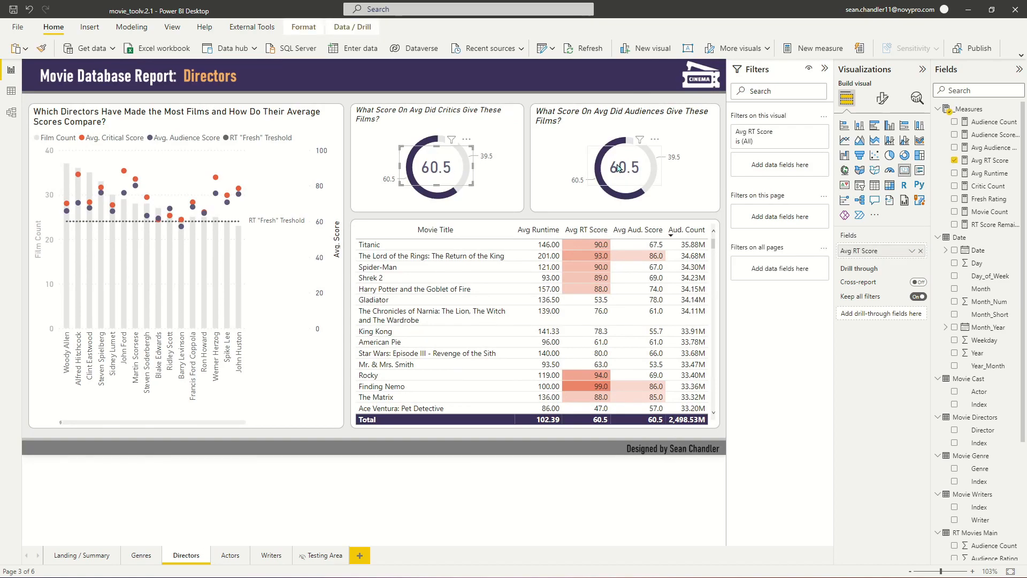
pyautogui.click(230, 554)
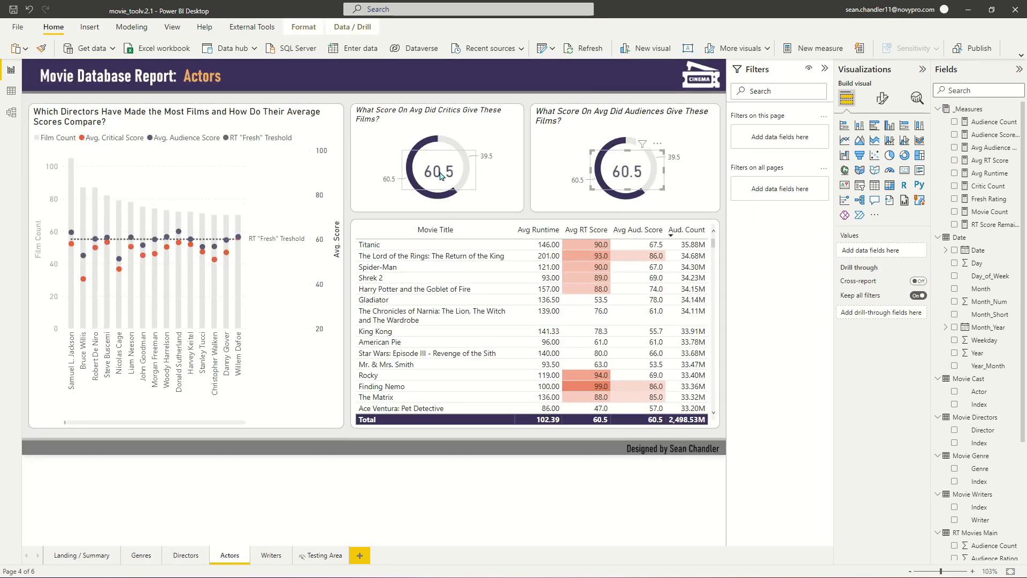
pyautogui.click(442, 170)
pyautogui.click(438, 82)
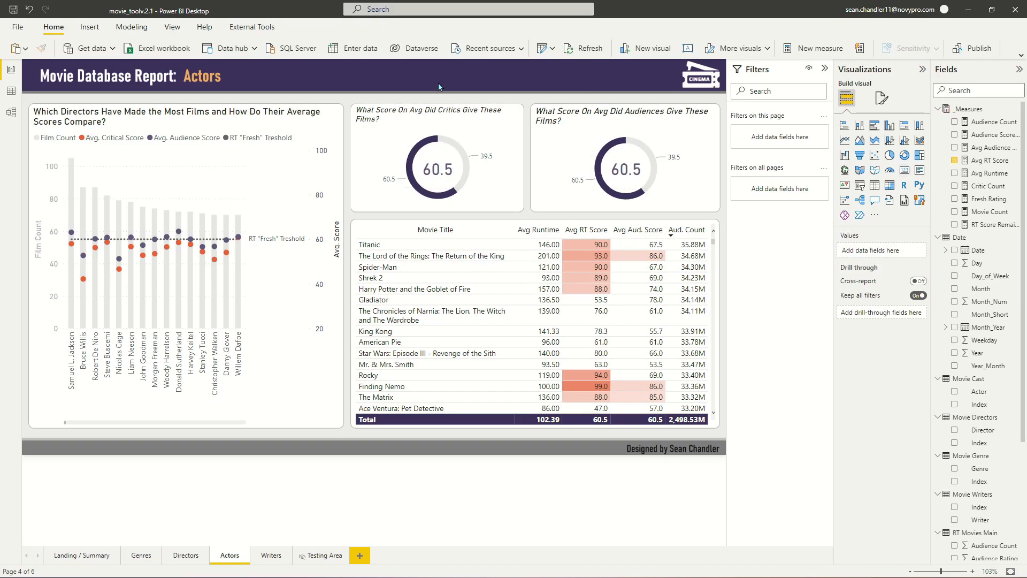
# Check how the Actors page responds to filtering by Samuel L. Jackson, Bruce Willis and Robert De Niro
pyautogui.click(73, 321)
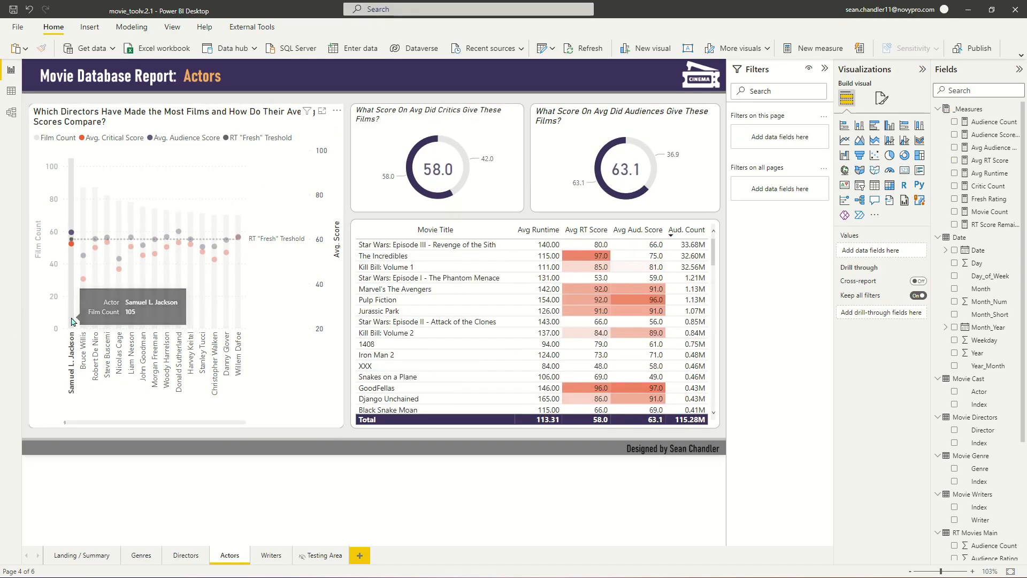
pyautogui.click(82, 322)
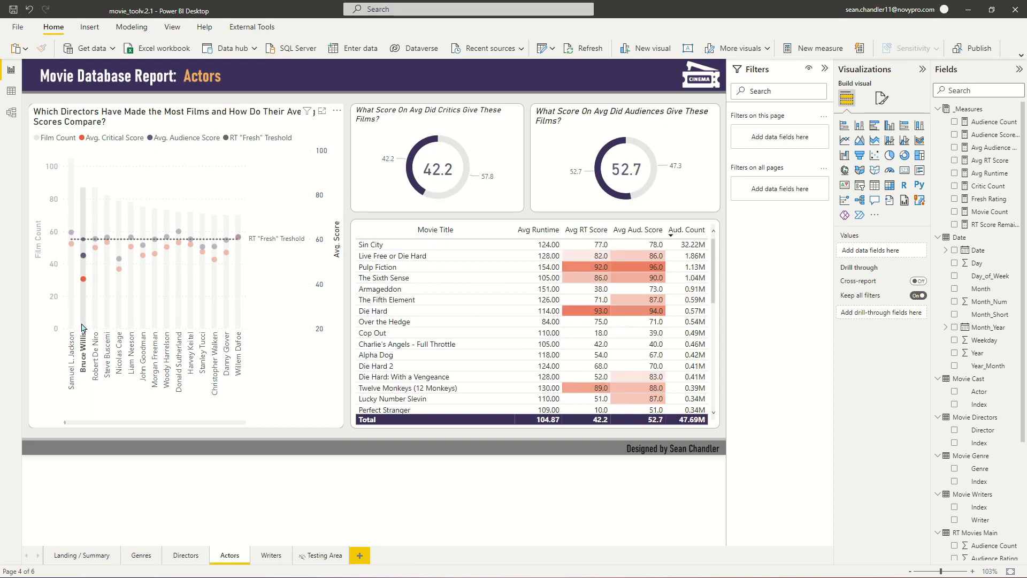
pyautogui.click(95, 324)
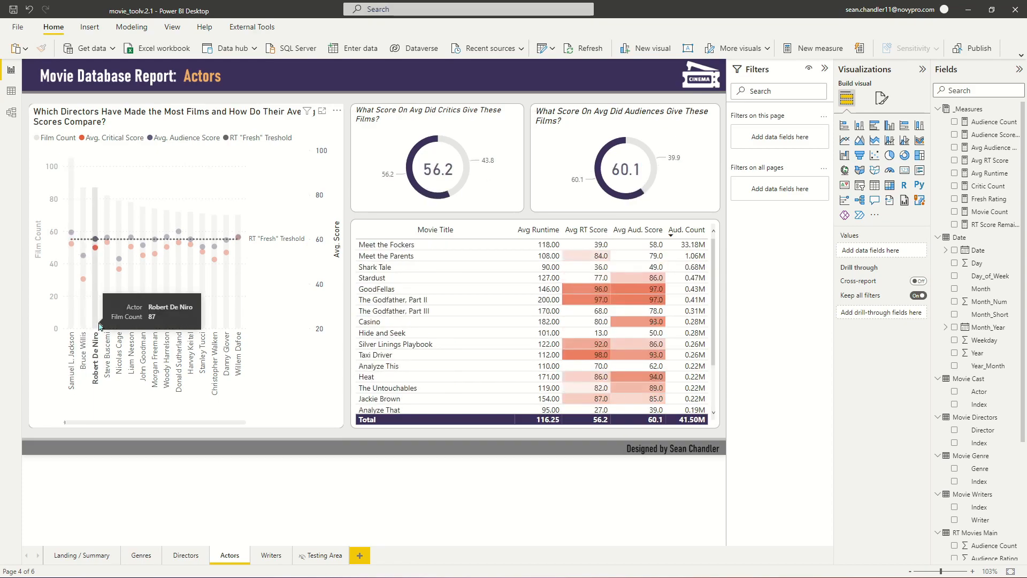
# Check how the Actors page responds to filtering by Steve Buscemi and Nicolas Cage, and clear the selection
pyautogui.click(107, 324)
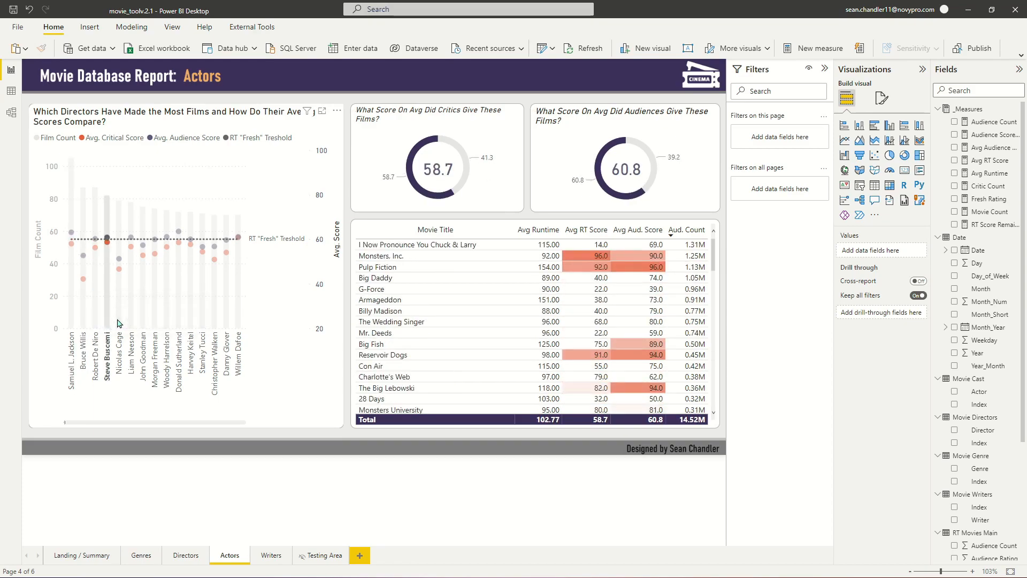
pyautogui.click(120, 323)
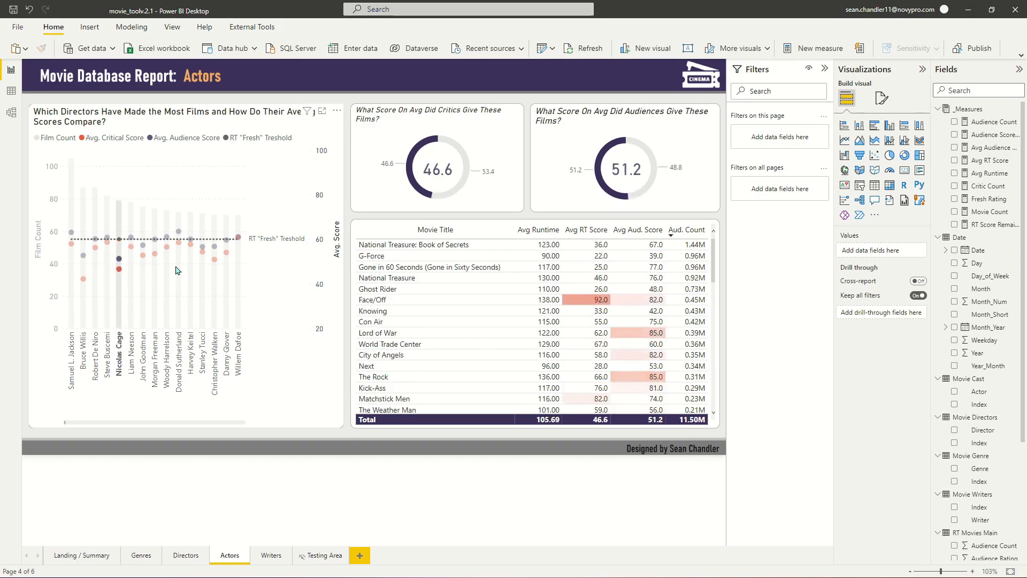
pyautogui.click(119, 315)
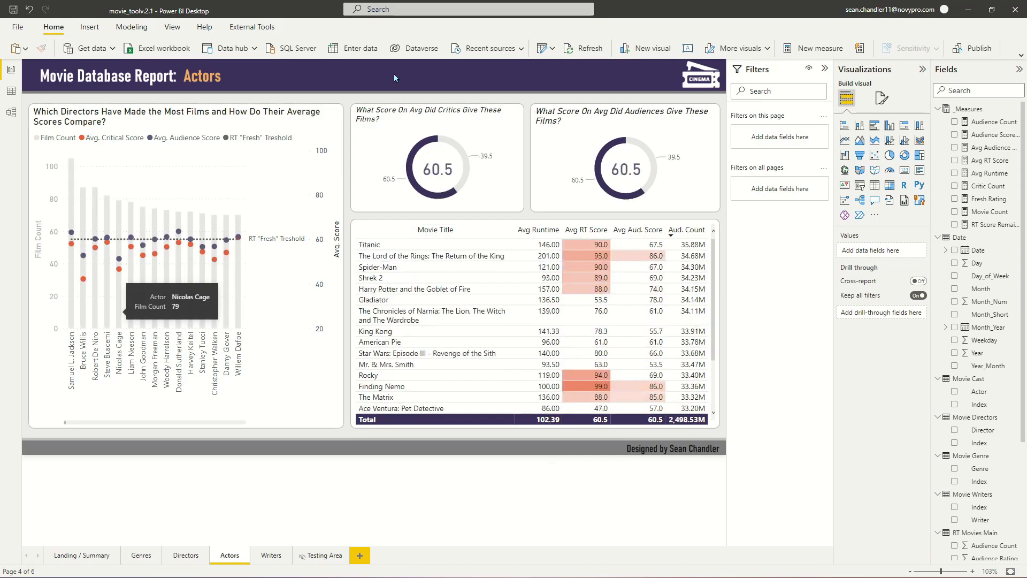
# Replace all the old visuals on the Writers page with copies of all the visuals from the Actors page
pyautogui.click(273, 556)
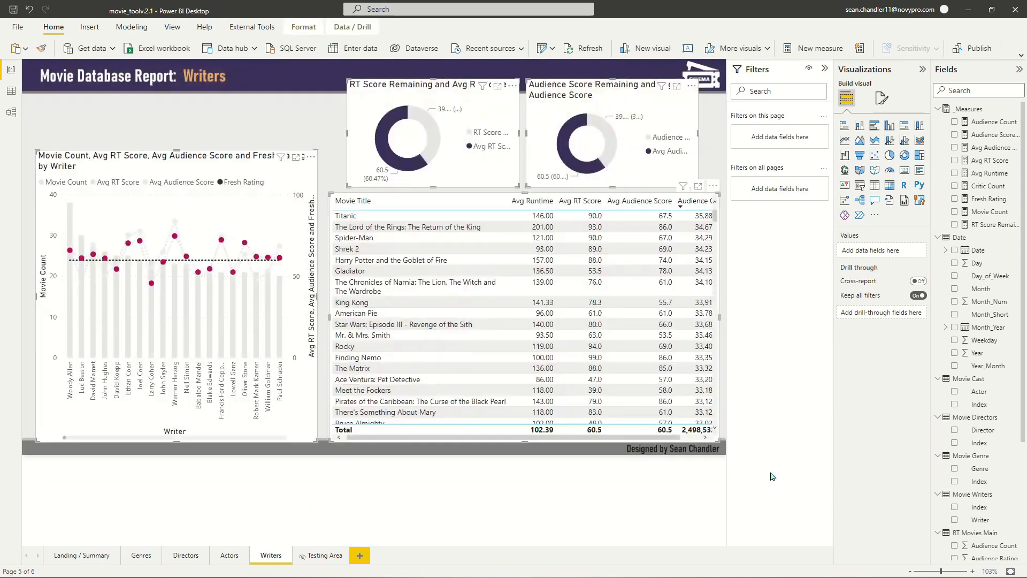
pyautogui.press('Delete')
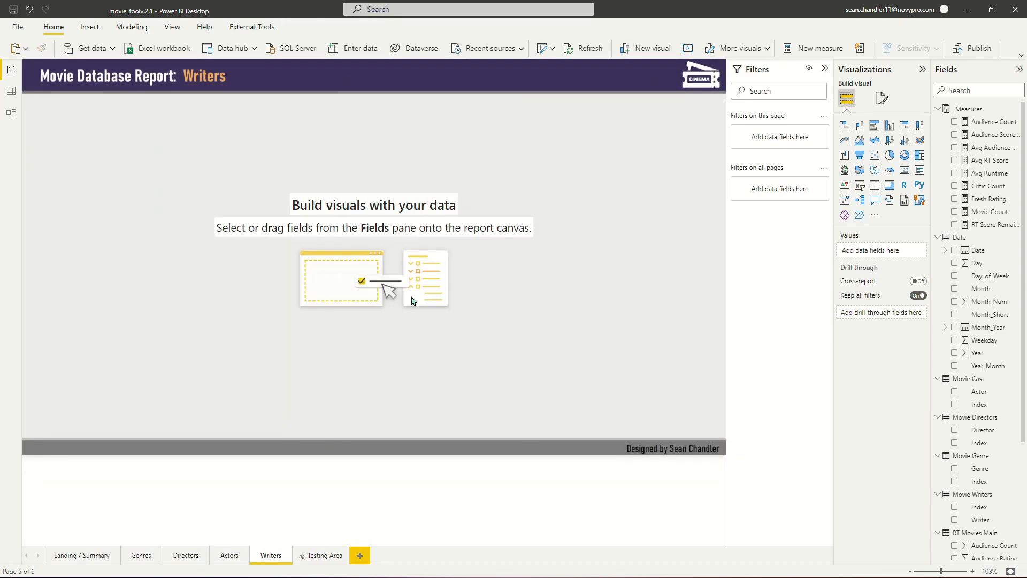
pyautogui.click(228, 555)
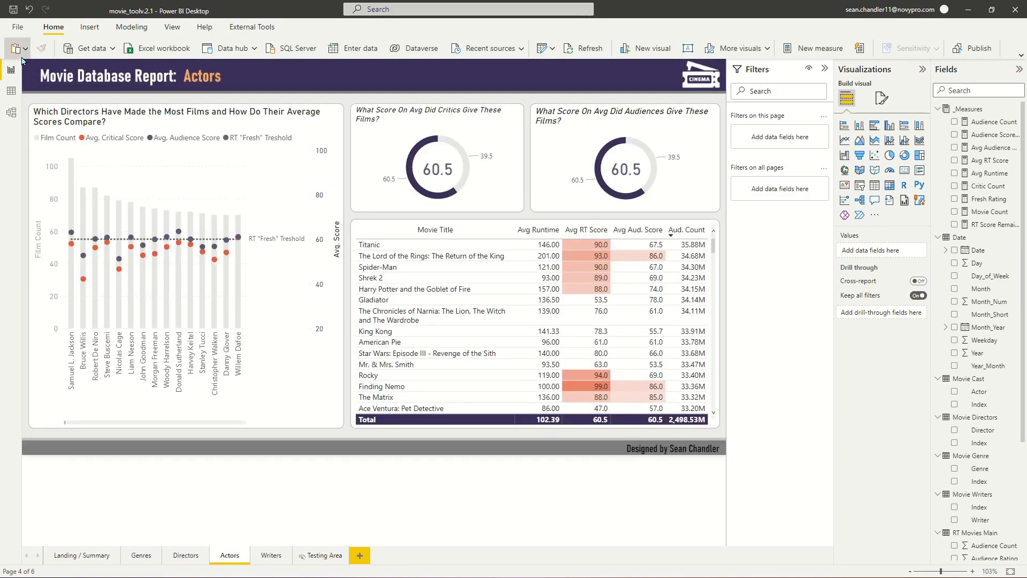
pyautogui.hotkey('ctrl', 'a')
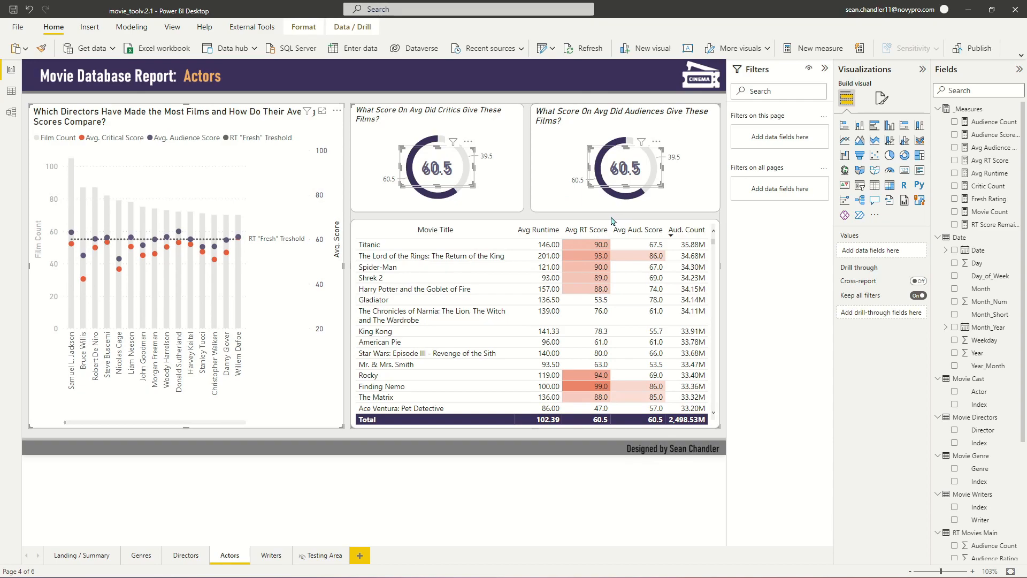
pyautogui.click(480, 96)
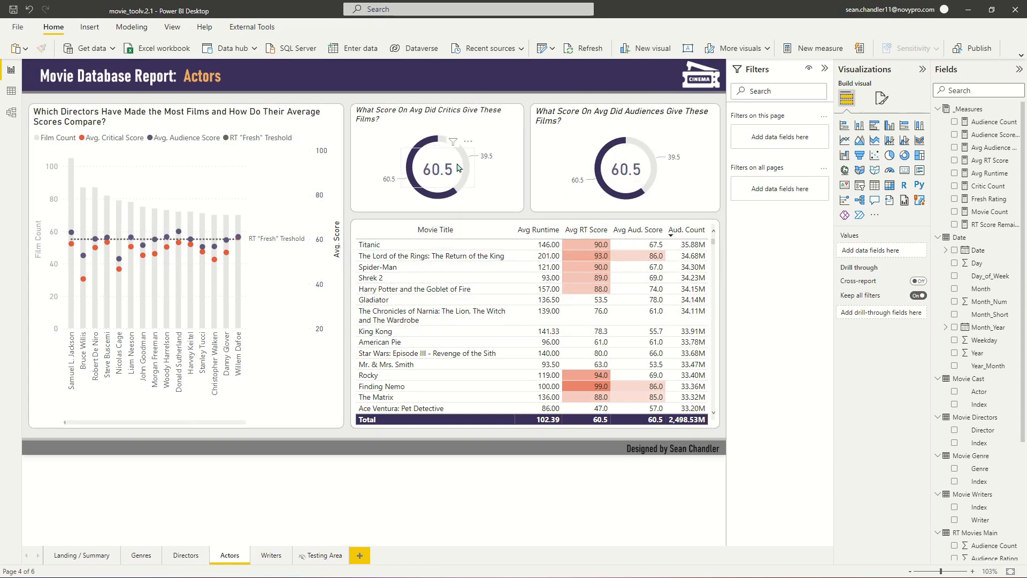
pyautogui.click(269, 556)
pyautogui.hotkey('ctrl', 'v')
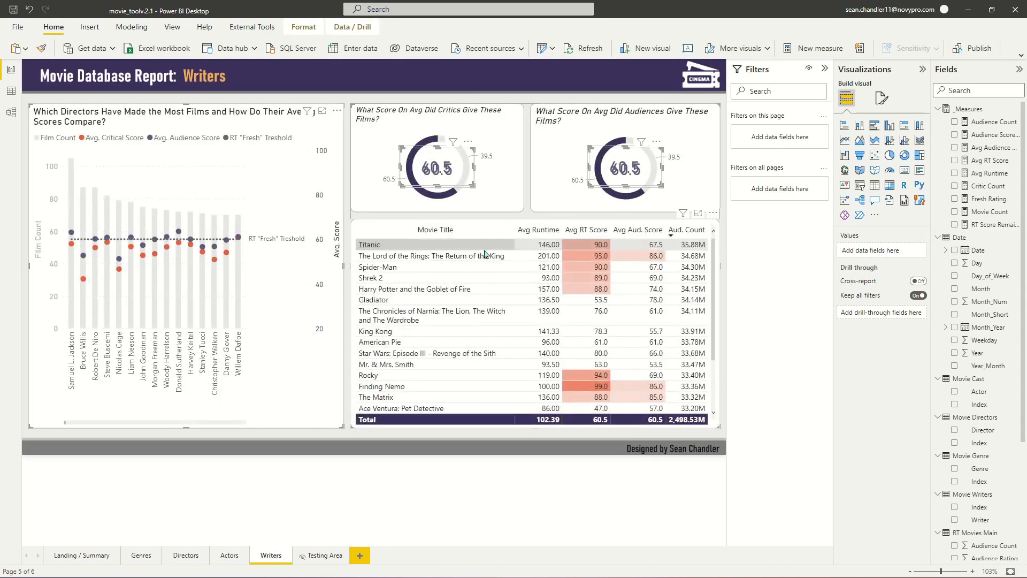
# Send both the critics and audience donut charts on the Writers page to the back
pyautogui.click(443, 111)
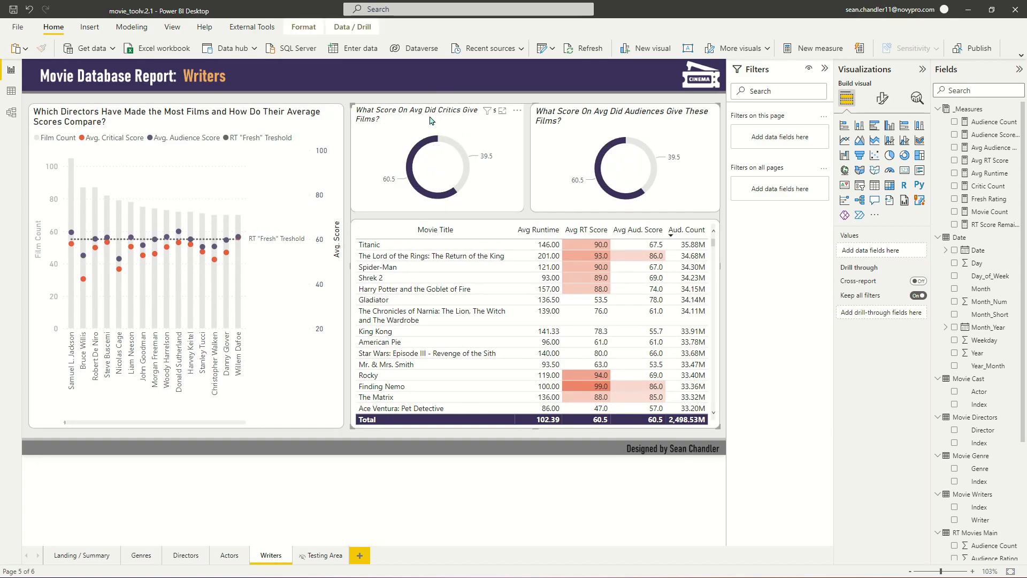
pyautogui.keyDown('ctrl'); pyautogui.click(535, 120); pyautogui.keyUp('ctrl')
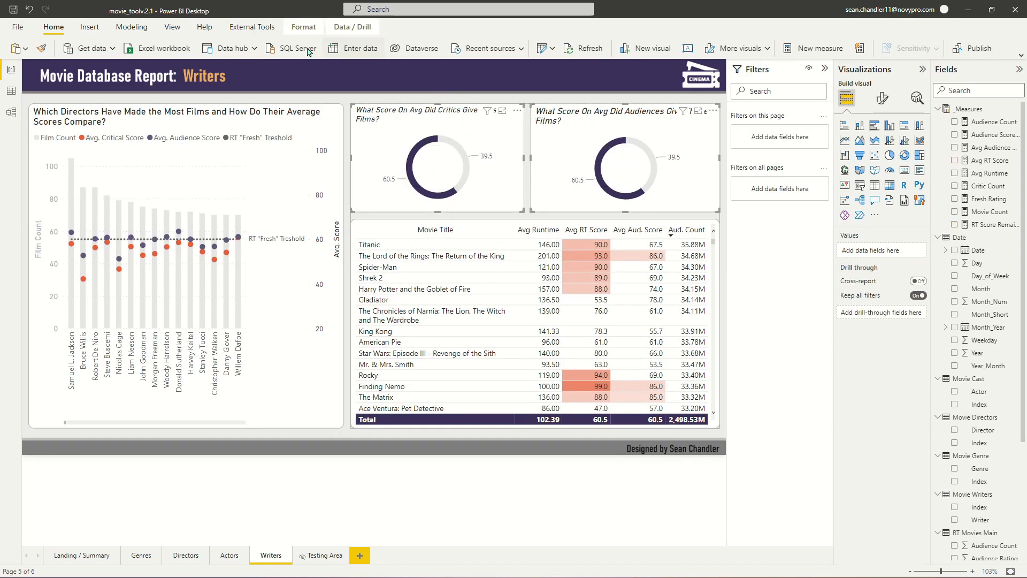
pyautogui.click(303, 27)
pyautogui.click(413, 48)
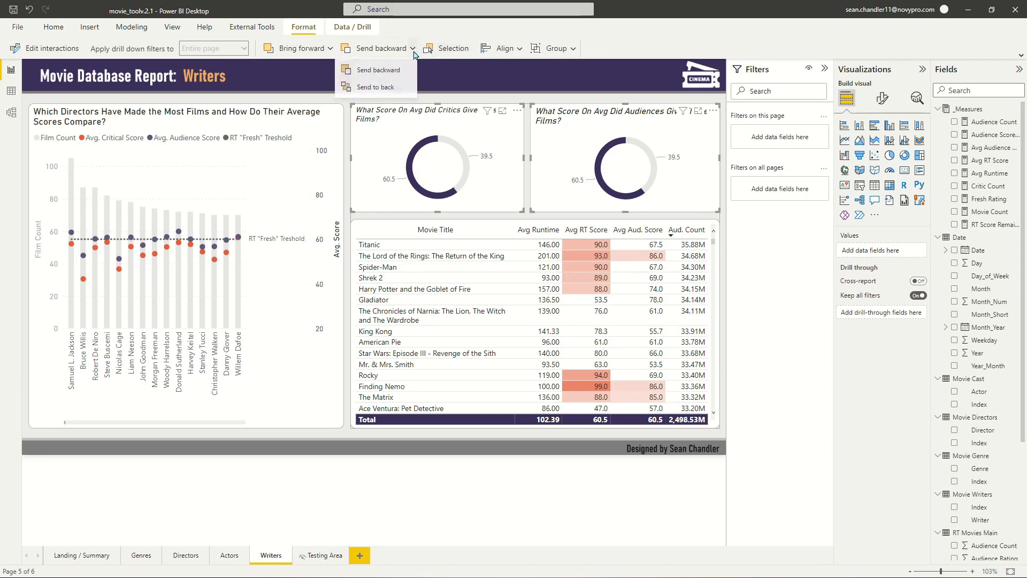
pyautogui.click(375, 86)
pyautogui.click(451, 99)
# Delete the duplicate Avg RT Score card inside the critics donut on the Writers page
pyautogui.click(470, 122)
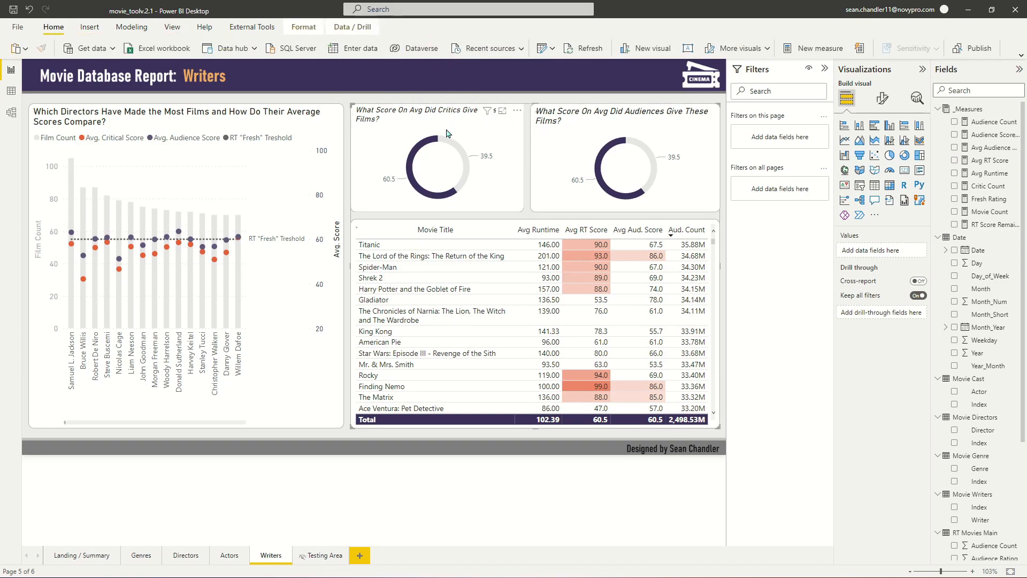
pyautogui.rightClick(470, 120)
pyautogui.moveTo(527, 125)
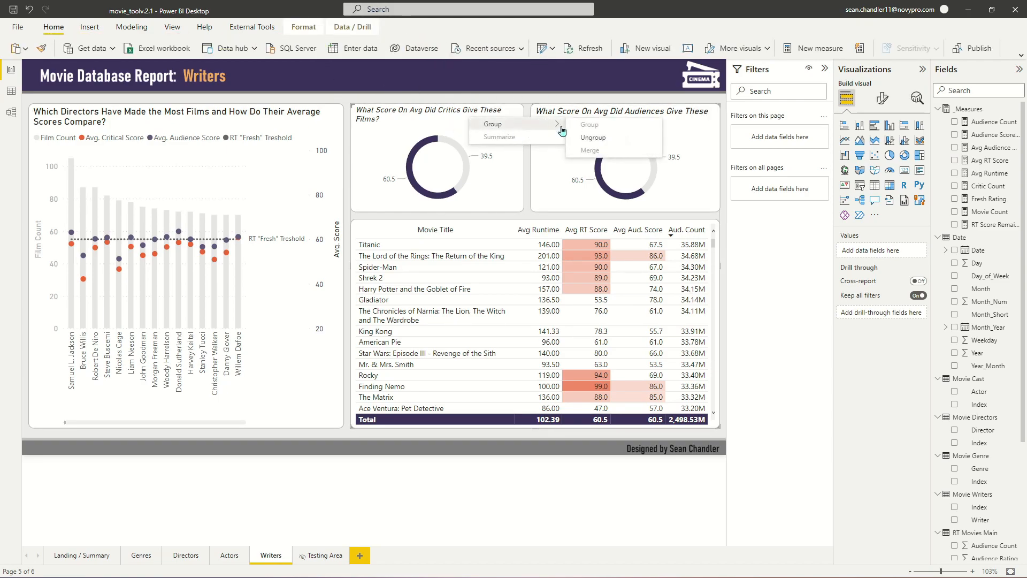
pyautogui.click(589, 124)
pyautogui.click(437, 170)
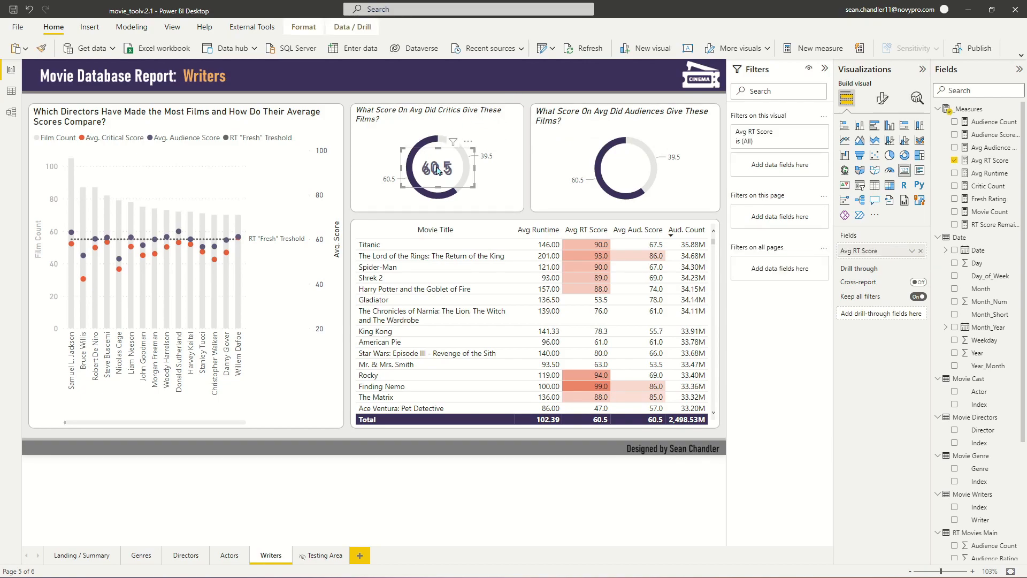
pyautogui.press('Delete')
# Send the audience donut chart to the back so it sits behind its score cards
pyautogui.click(591, 128)
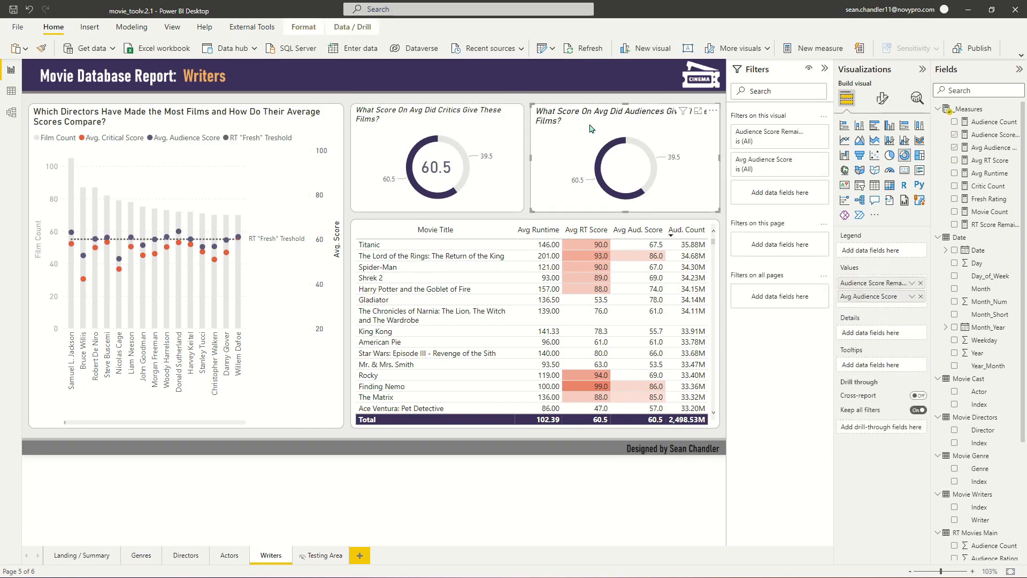
pyautogui.click(303, 27)
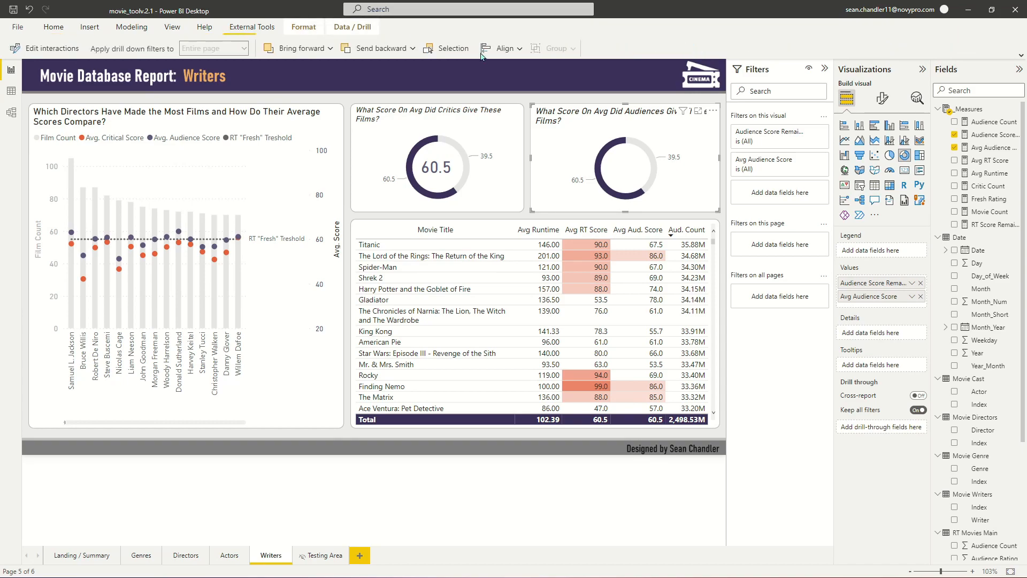
pyautogui.click(412, 52)
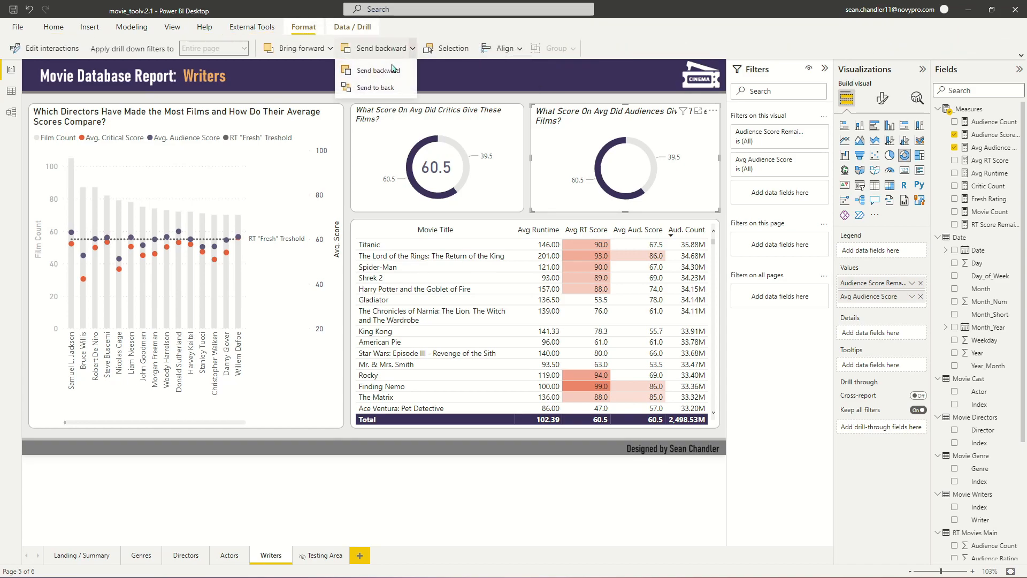
pyautogui.click(369, 84)
pyautogui.click(598, 81)
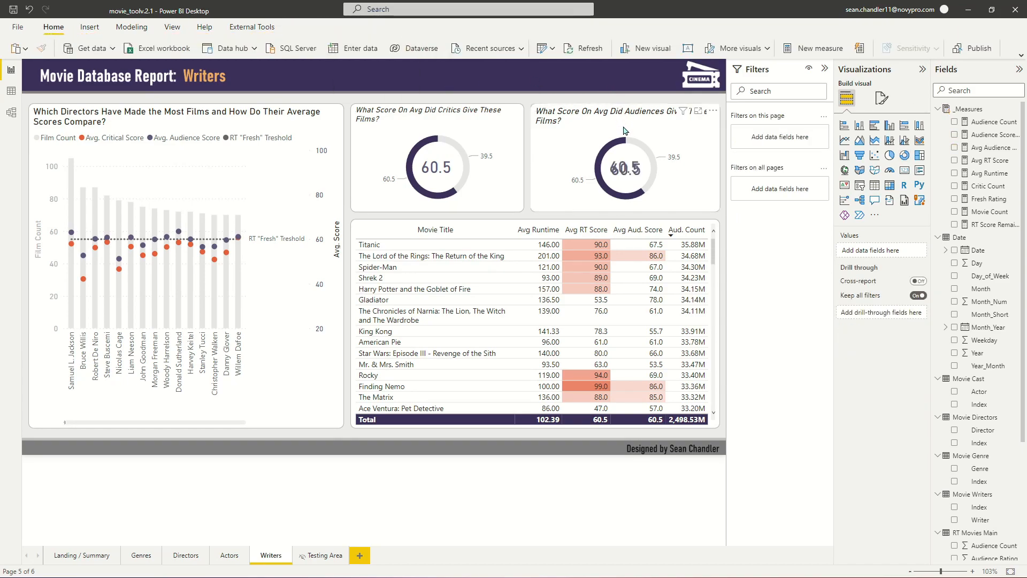
# Delete the duplicate Avg Audience Score card and nudge the two remaining score cards into the centers of their donuts
pyautogui.click(631, 176)
pyautogui.click(452, 178)
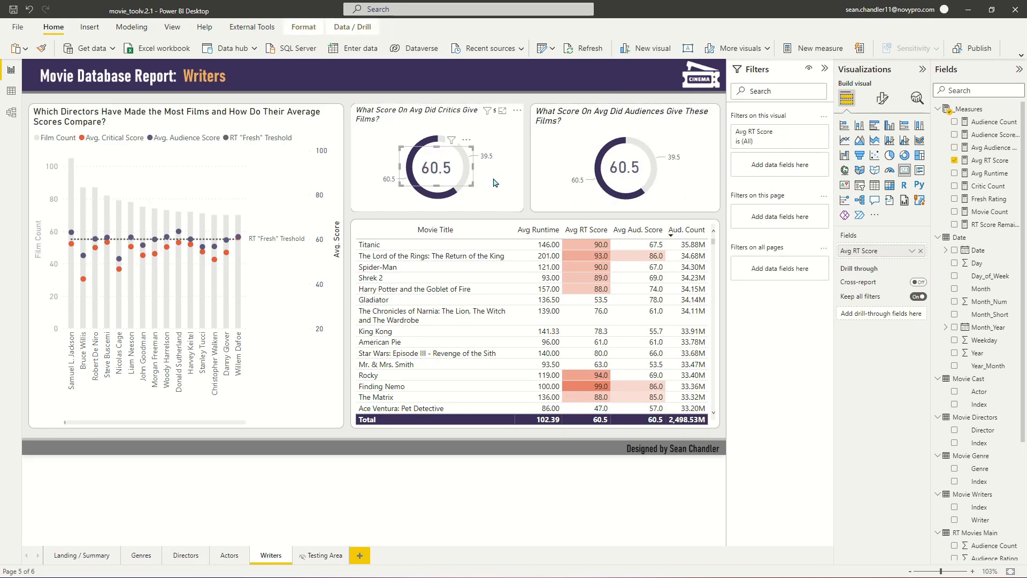
pyautogui.click(636, 175)
pyautogui.press('Down')
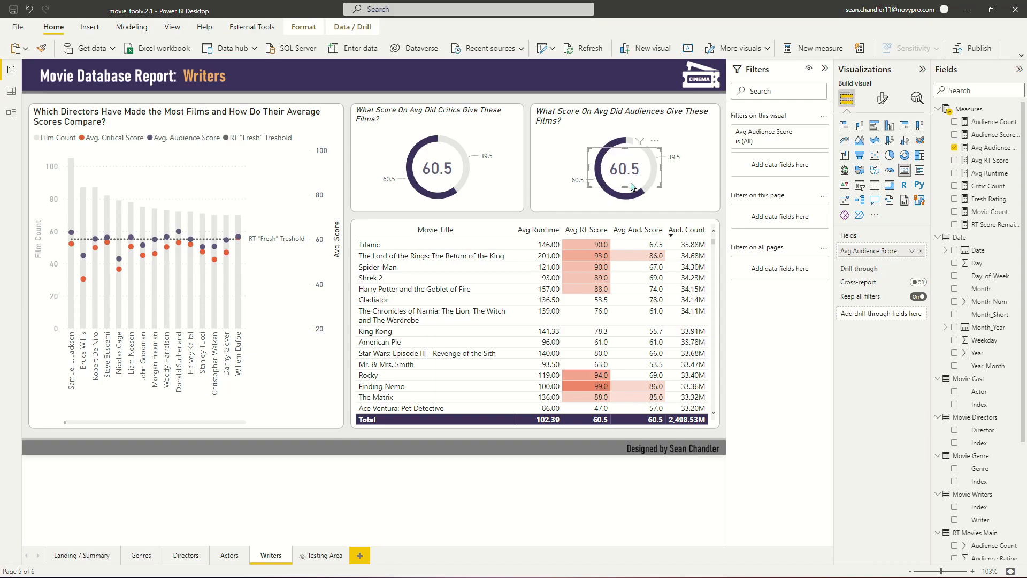
pyautogui.press('Right')
pyautogui.click(521, 76)
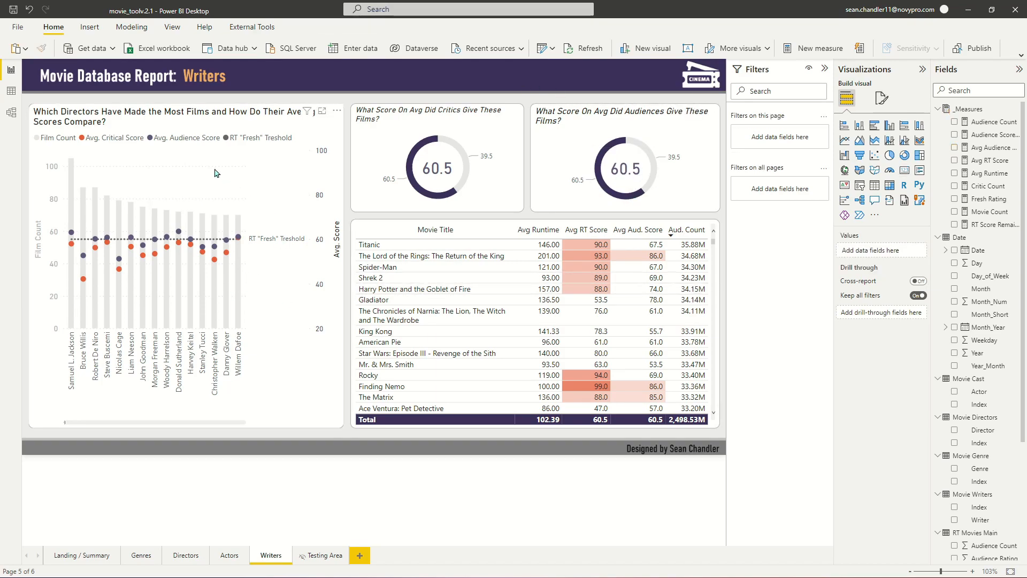
# Replace Actor with Writer on the x-axis of the Writers combo chart and remove both of its Actor filters
pyautogui.click(237, 112)
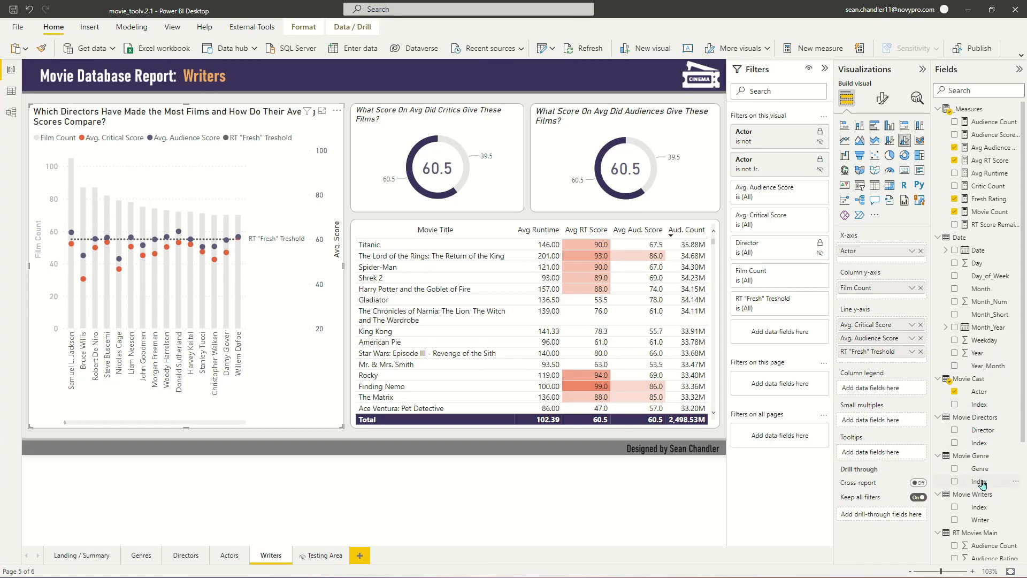
pyautogui.moveTo(980, 519); pyautogui.dragTo(885, 263)
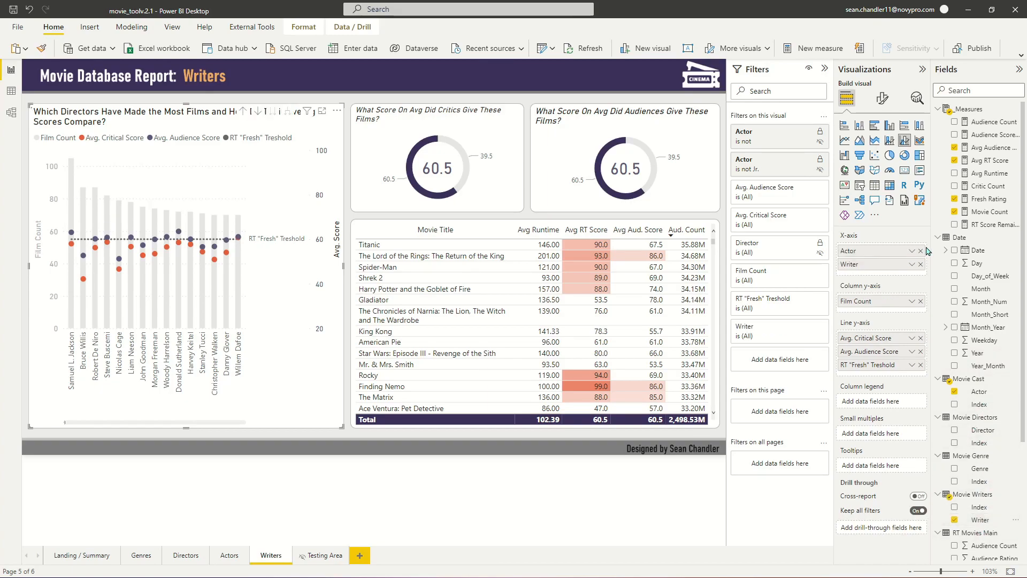
pyautogui.click(921, 251)
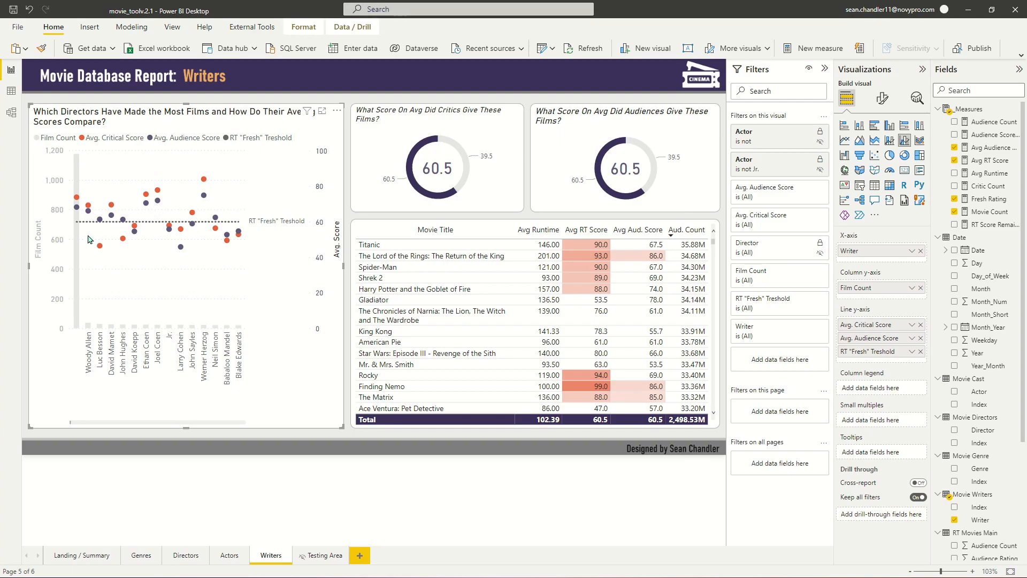
pyautogui.click(809, 160)
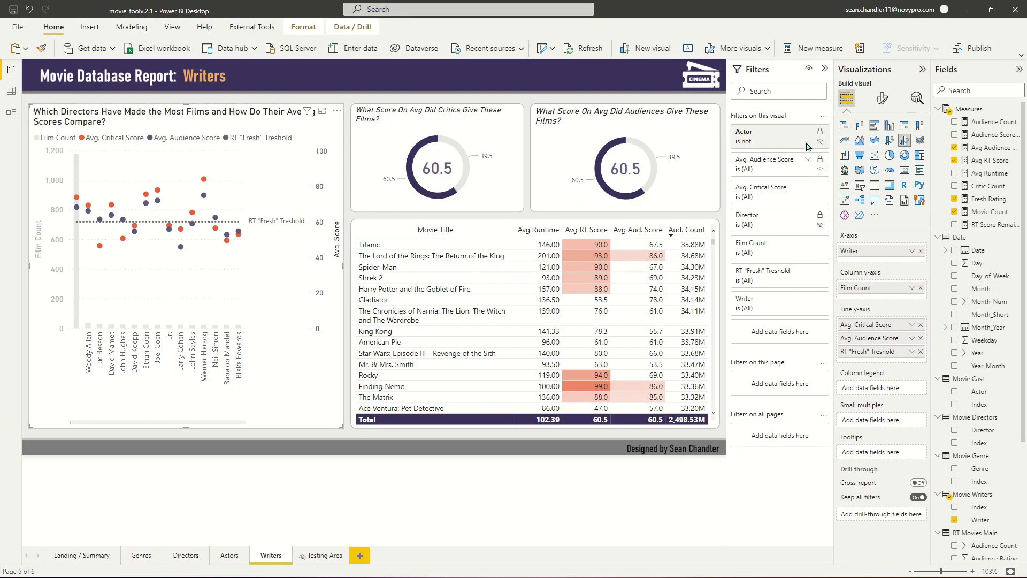
pyautogui.click(809, 134)
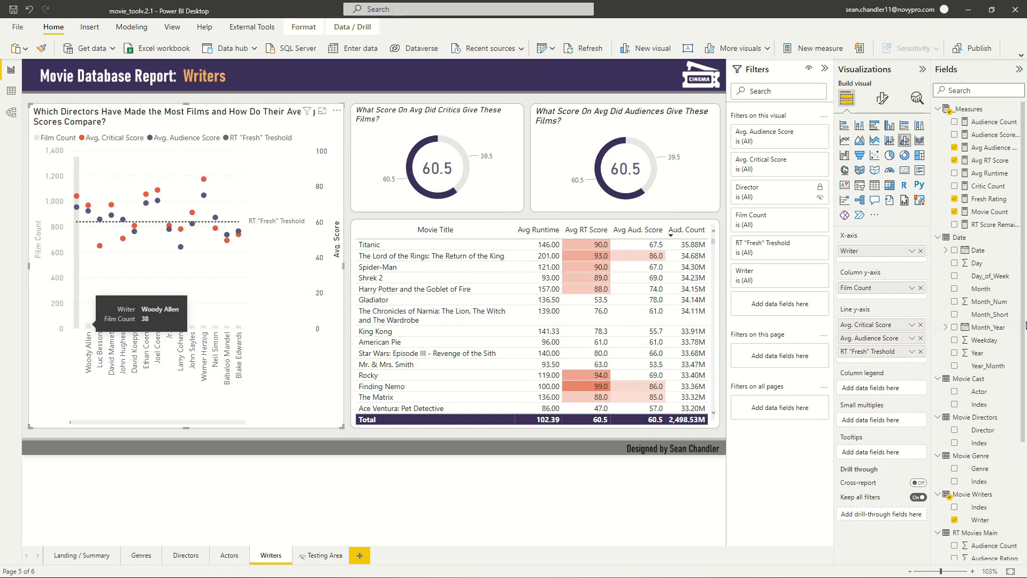
# Add a second Writer filter to the combo chart and set the first Writer filter to exclude blank values
pyautogui.moveTo(982, 520); pyautogui.dragTo(780, 303)
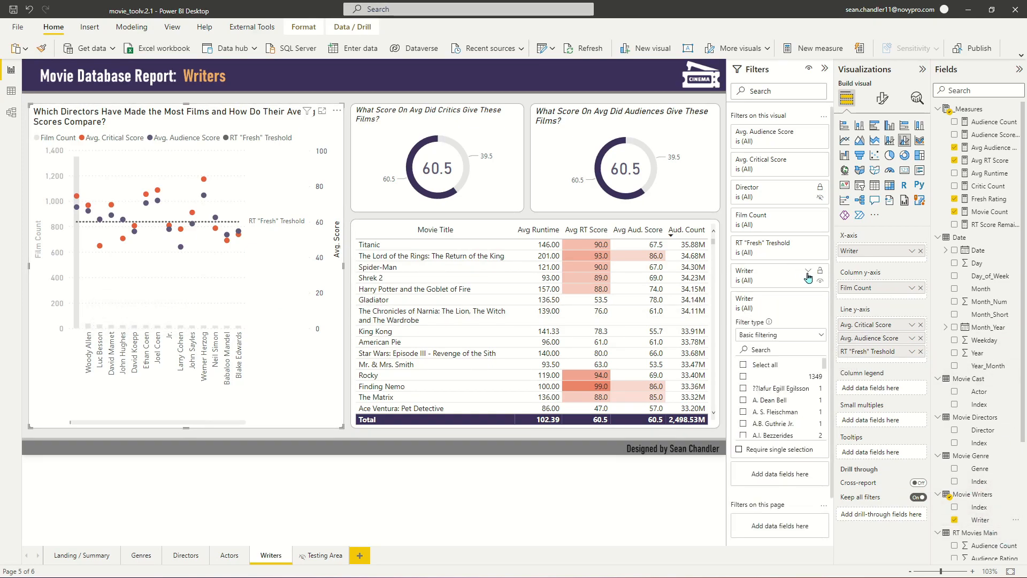
pyautogui.click(800, 277)
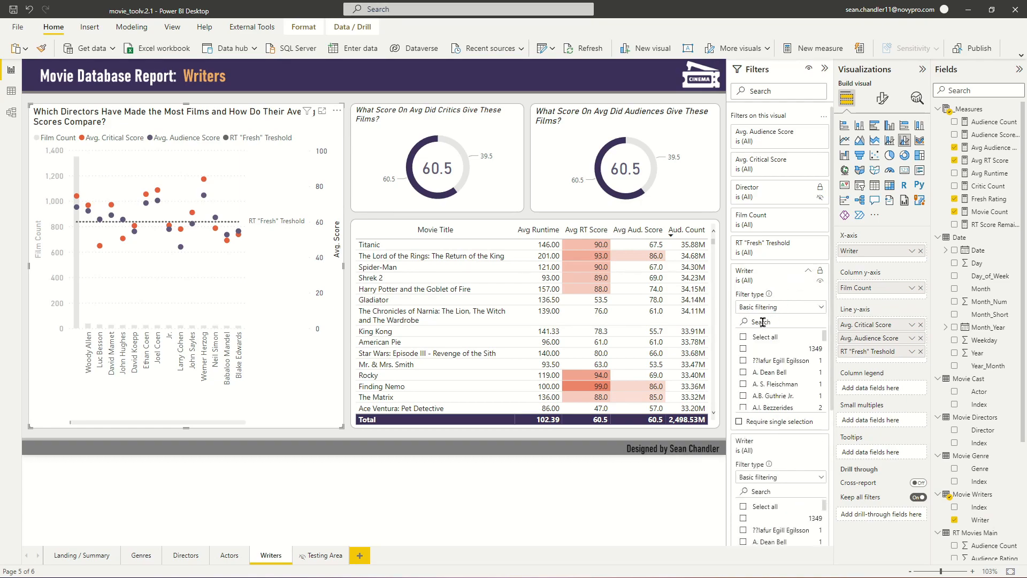
pyautogui.click(744, 350)
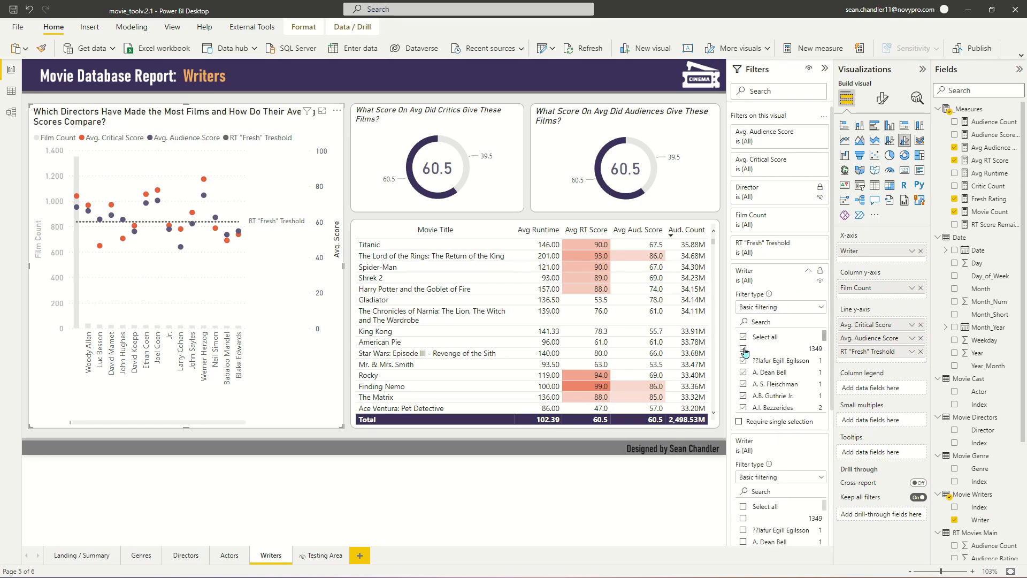
pyautogui.click(808, 271)
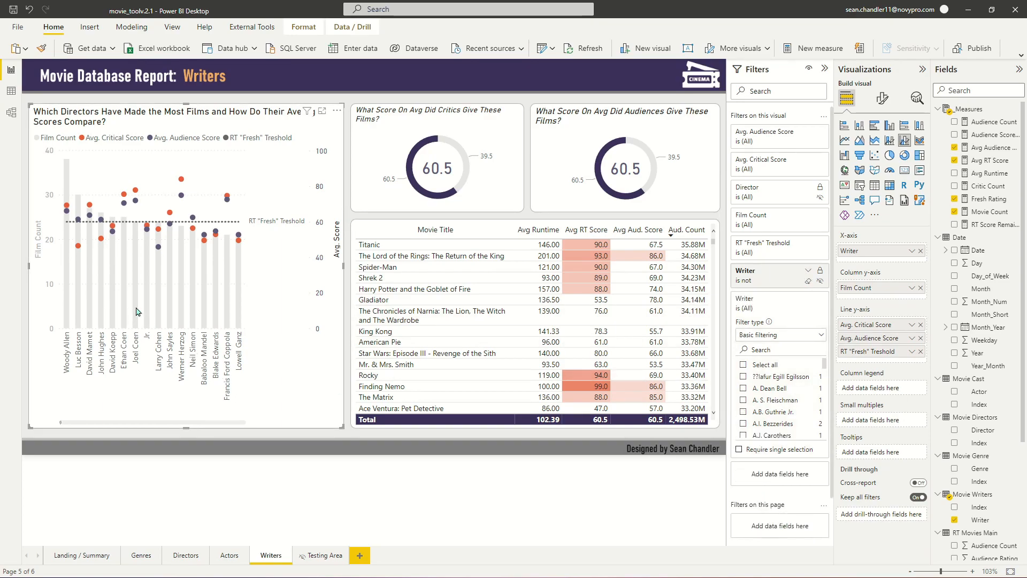
# Apply advanced filtering to the second Writer filter of the combo chart with the condition is not "Jr."
pyautogui.click(777, 335)
pyautogui.click(775, 350)
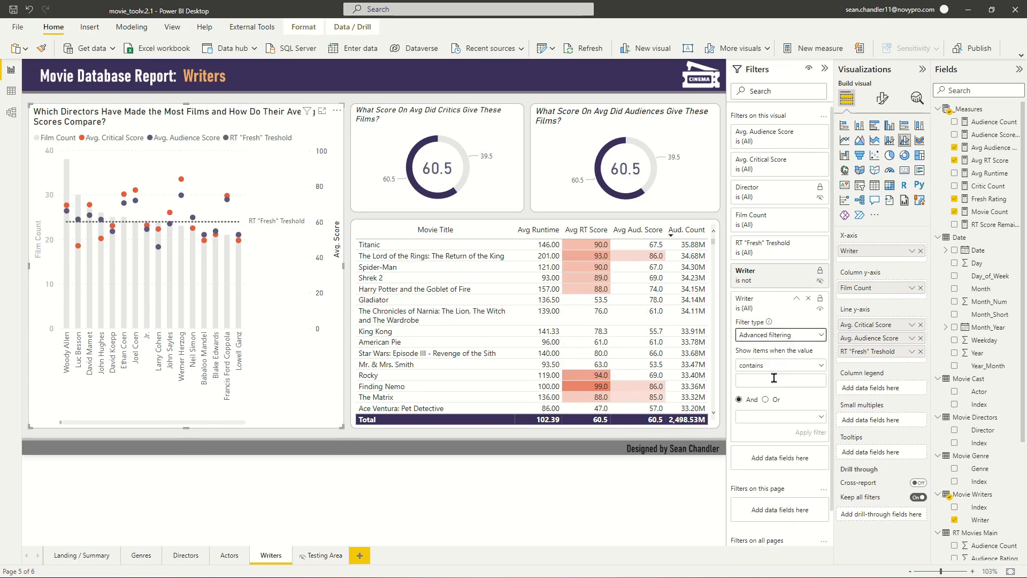
pyautogui.click(783, 364)
pyautogui.click(771, 447)
pyautogui.click(765, 399)
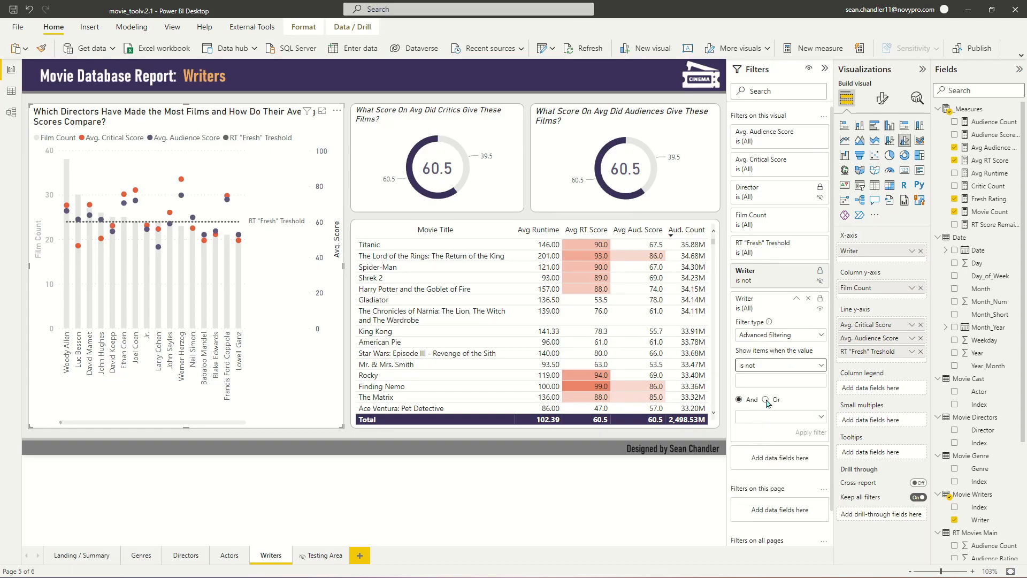
pyautogui.click(768, 381)
pyautogui.write('Jr.')
pyautogui.click(823, 439)
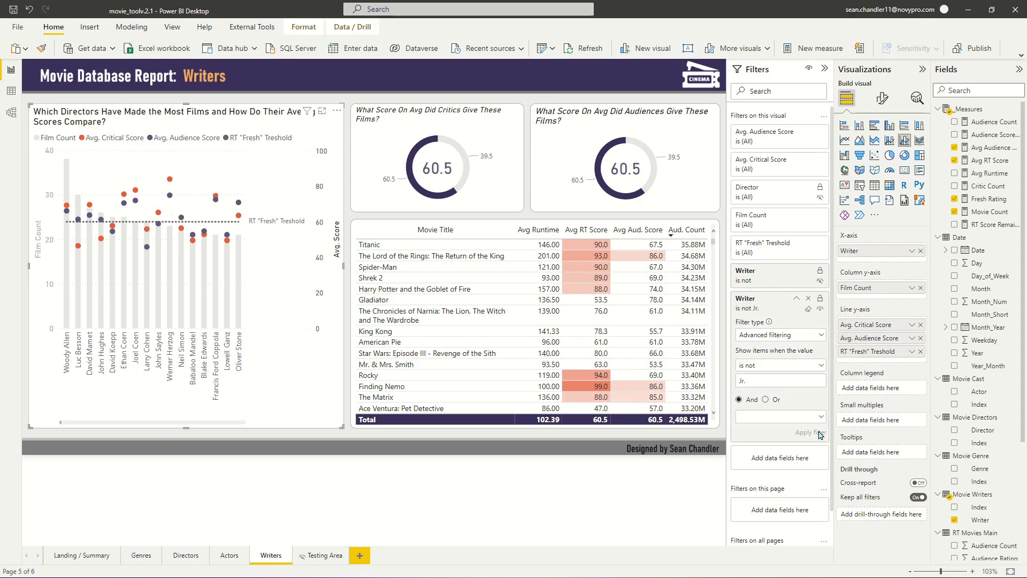
pyautogui.click(388, 438)
pyautogui.click(175, 129)
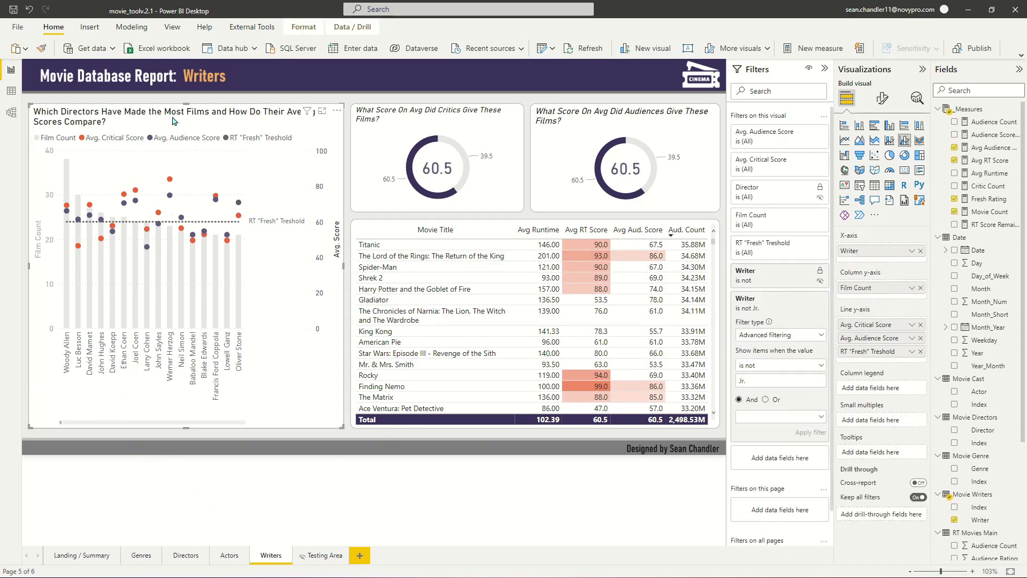
# Replace "Directors" with "Writers" in the title of the combo chart on the Writers page
pyautogui.click(881, 99)
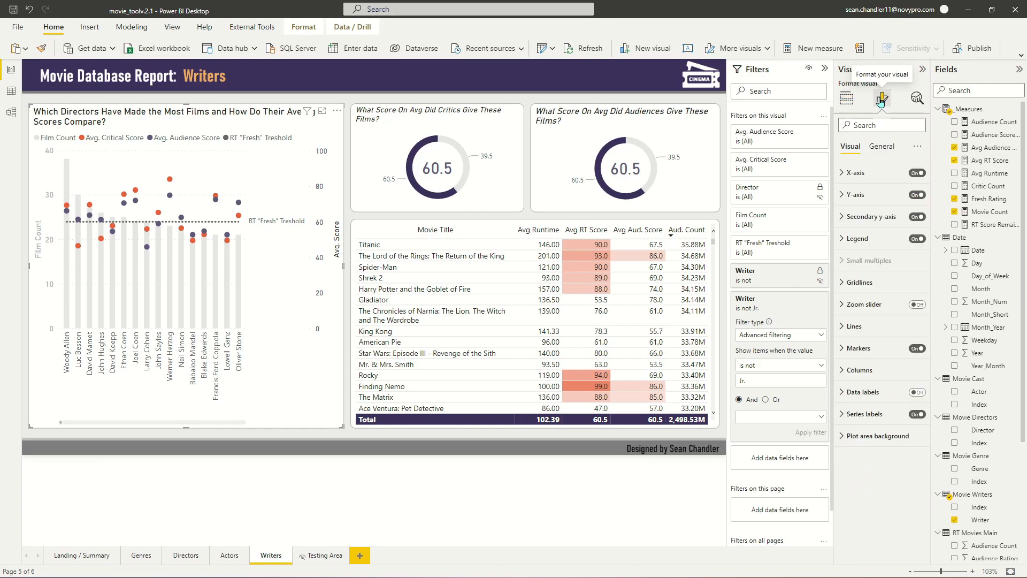
pyautogui.click(881, 146)
pyautogui.click(868, 195)
pyautogui.doubleClick(870, 226)
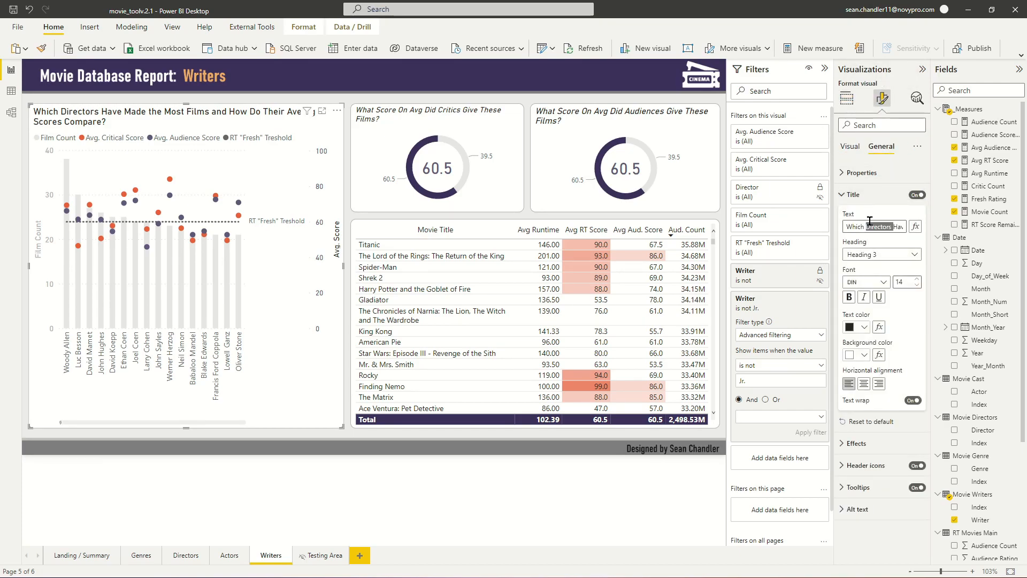
pyautogui.write('Writers')
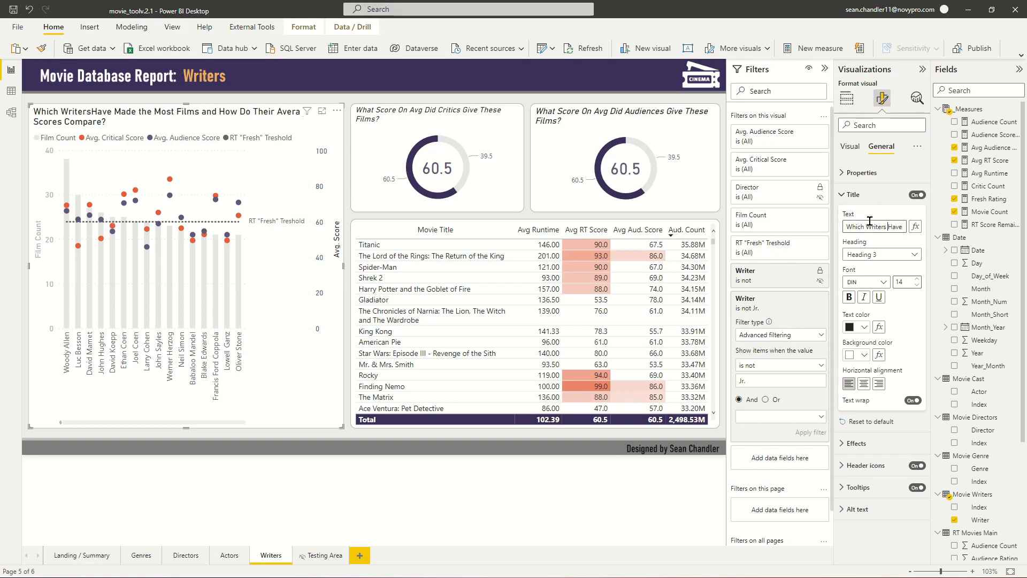
# On the Actors page, change "Directors" to "Actors" in the title of the combo chart
pyautogui.click(234, 560)
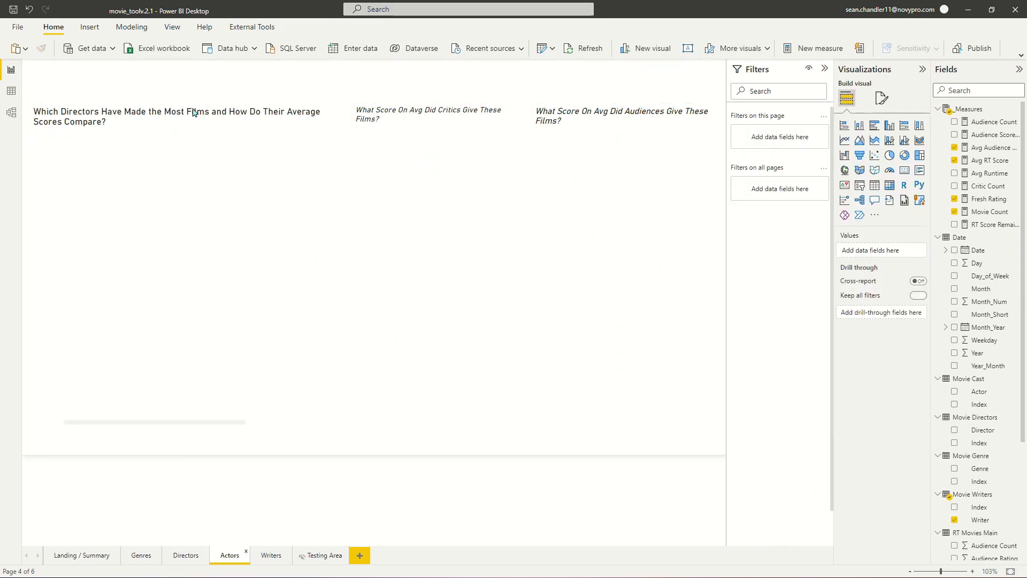
pyautogui.click(882, 98)
pyautogui.click(881, 147)
pyautogui.click(854, 194)
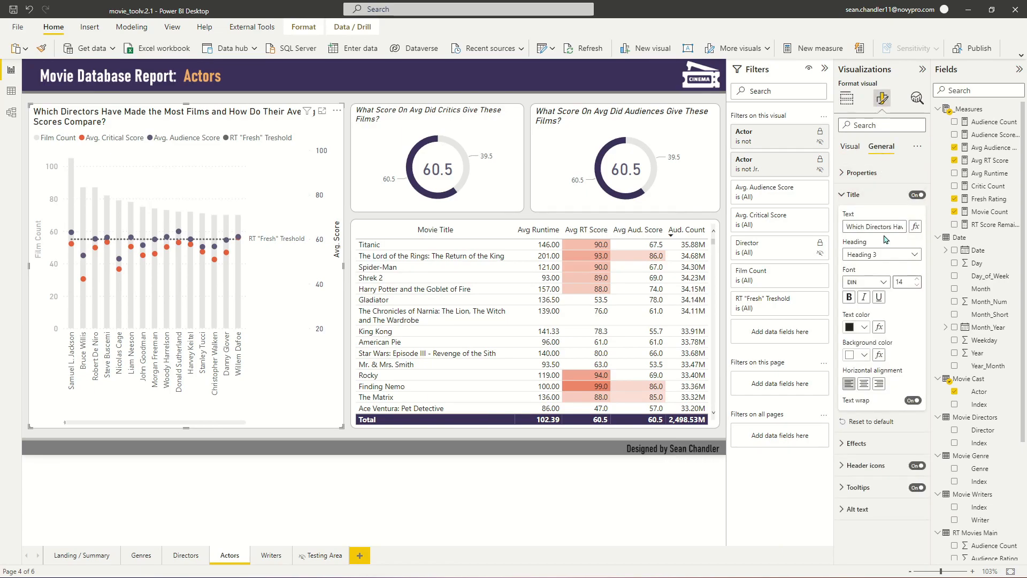
pyautogui.doubleClick(875, 227)
pyautogui.write('A')
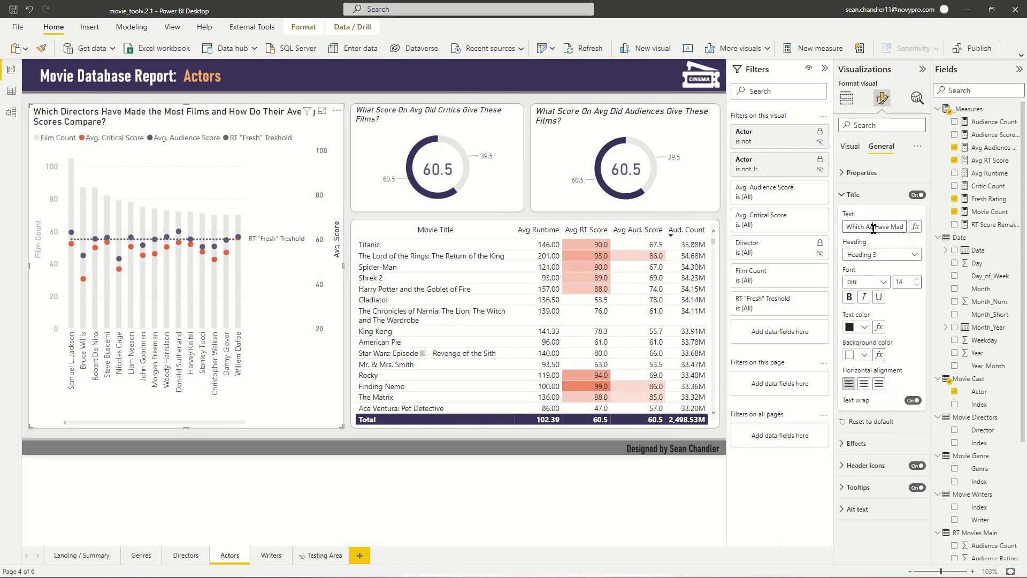
pyautogui.press('Return')
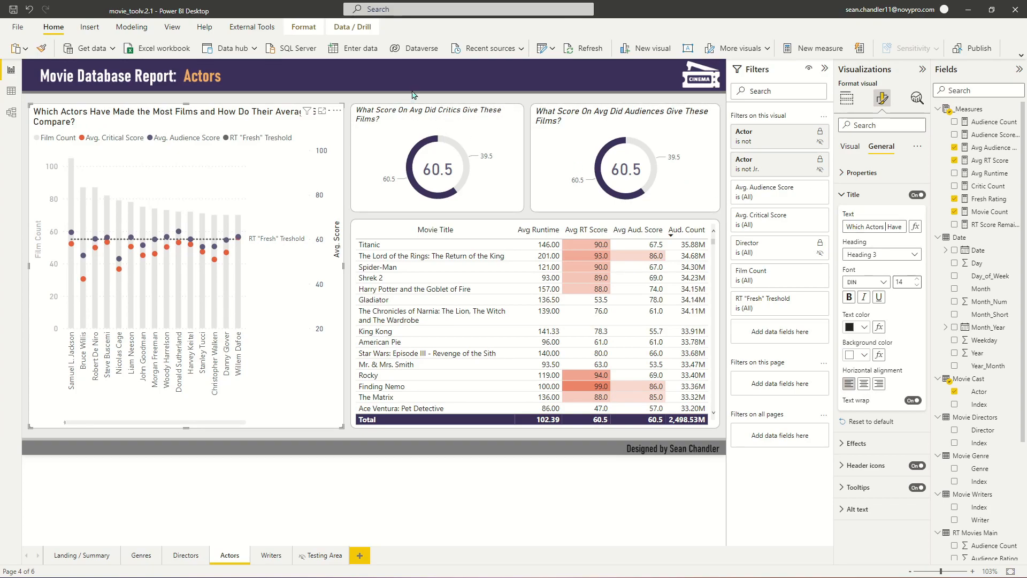
pyautogui.click(448, 75)
# Review the finished Writers, Summary, Genres, Directors and Actors pages of the report, returning to the Landing / Summary page
pyautogui.click(277, 563)
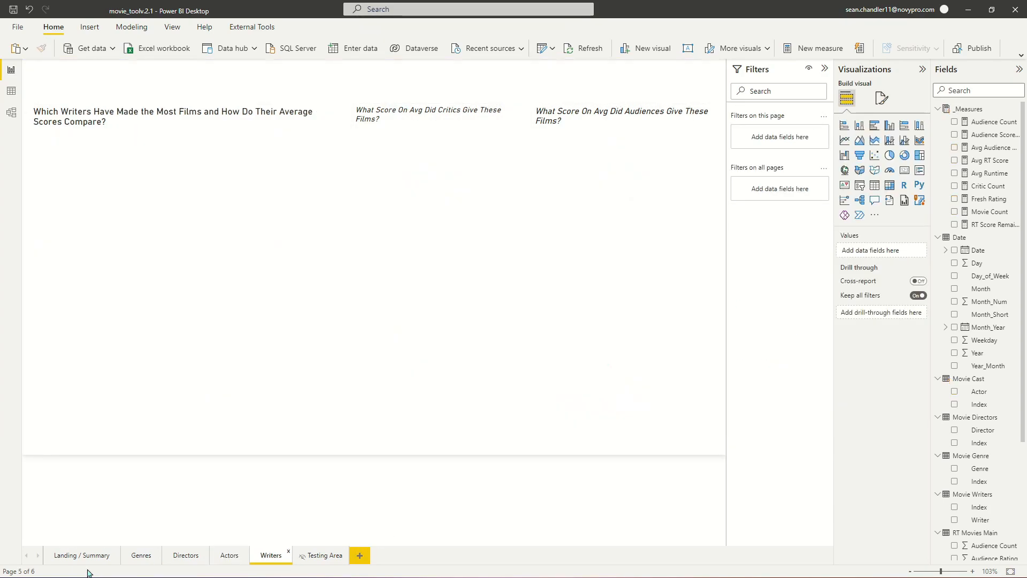
pyautogui.click(83, 564)
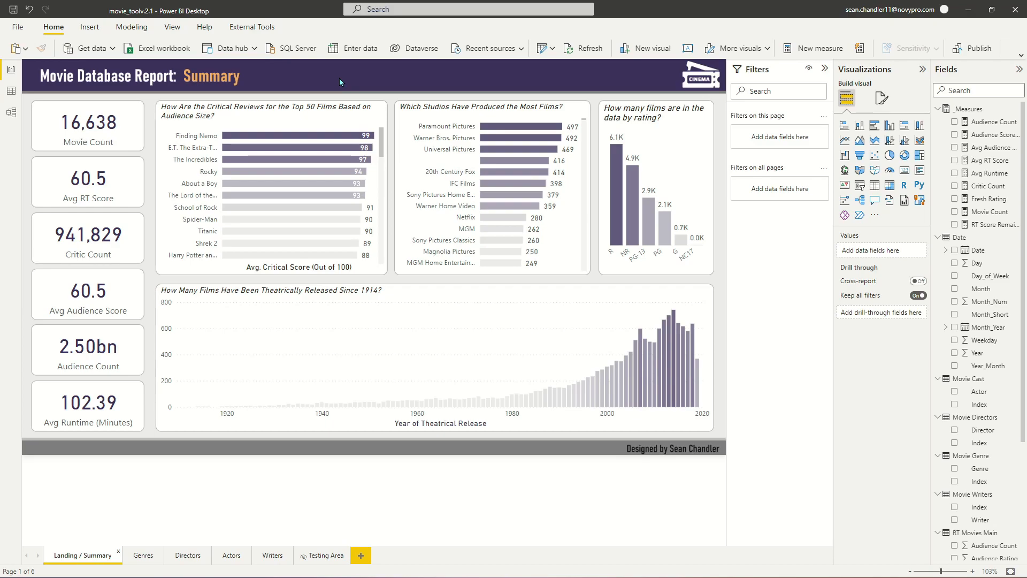
pyautogui.click(144, 555)
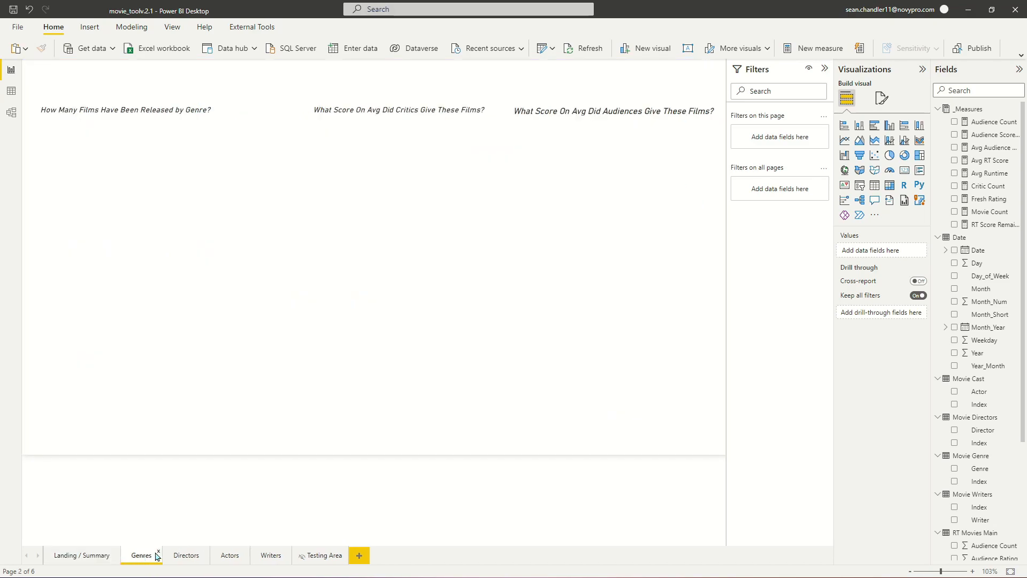
pyautogui.click(184, 556)
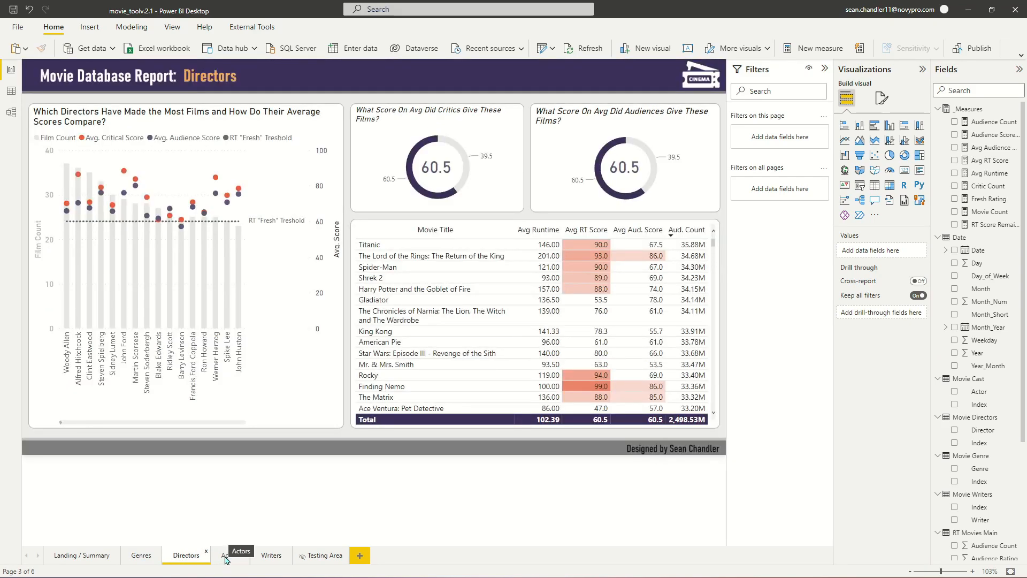
pyautogui.click(227, 557)
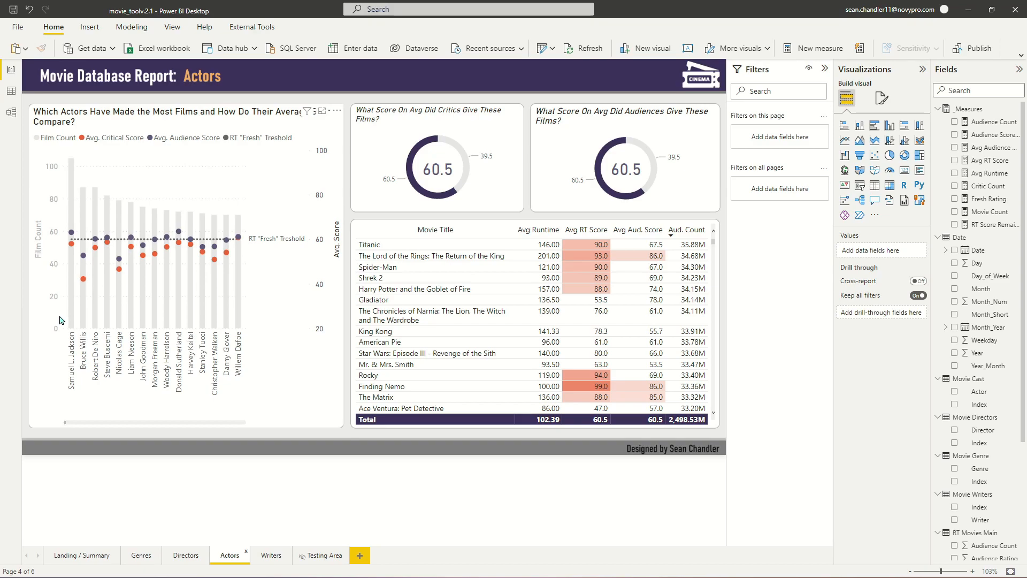
pyautogui.click(272, 559)
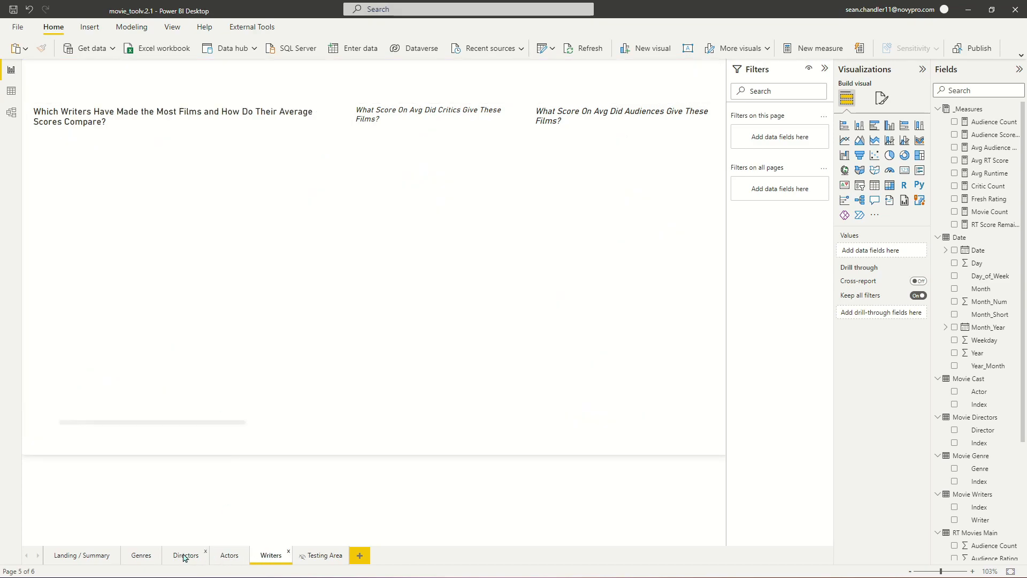
pyautogui.click(185, 559)
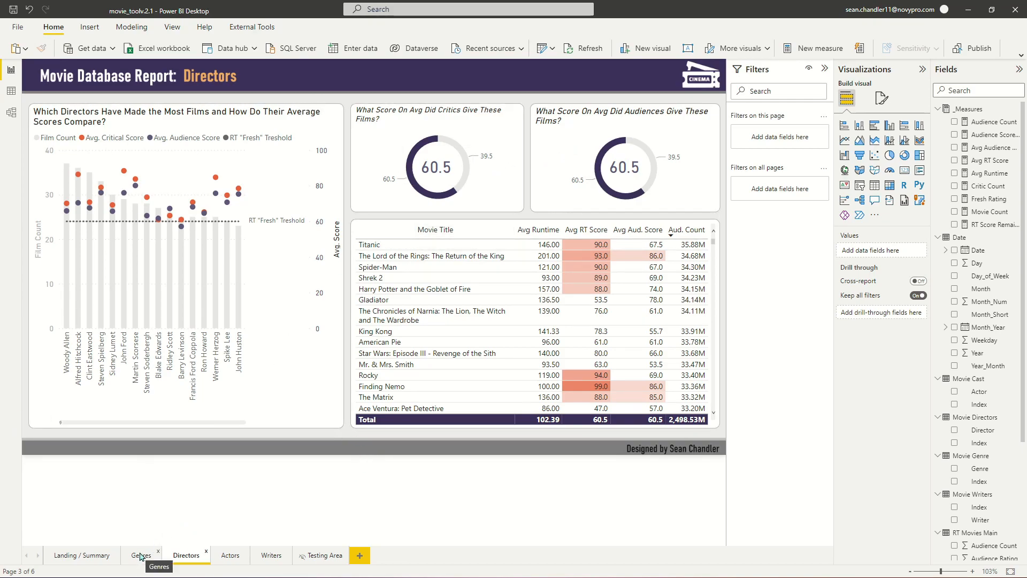
pyautogui.click(96, 557)
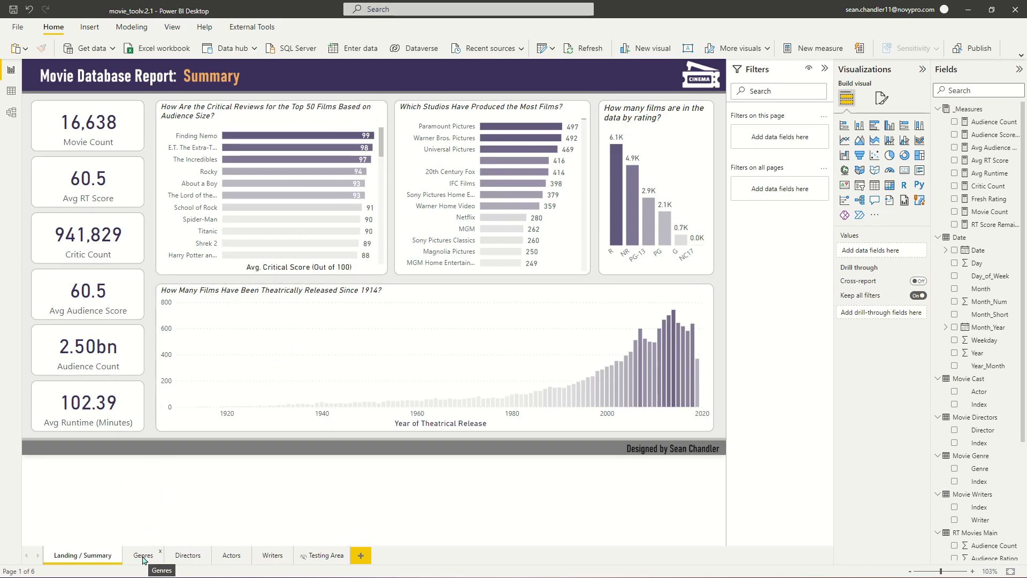
pyautogui.click(159, 557)
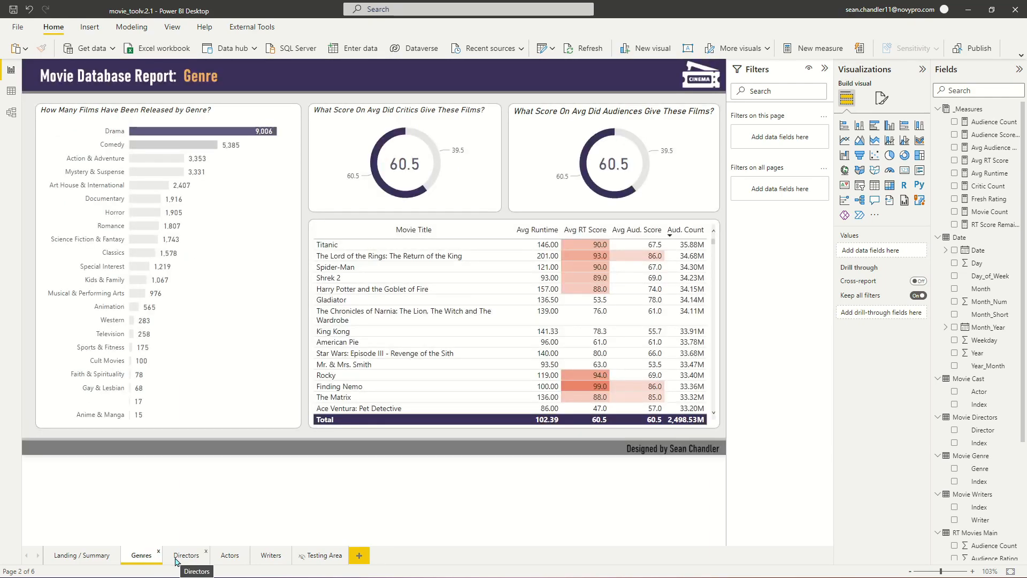
pyautogui.click(63, 559)
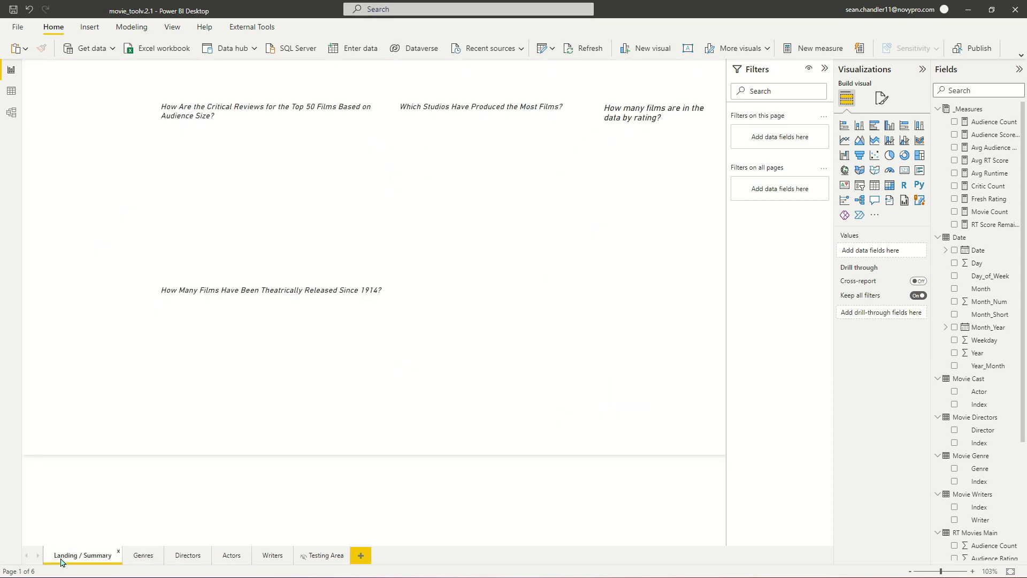